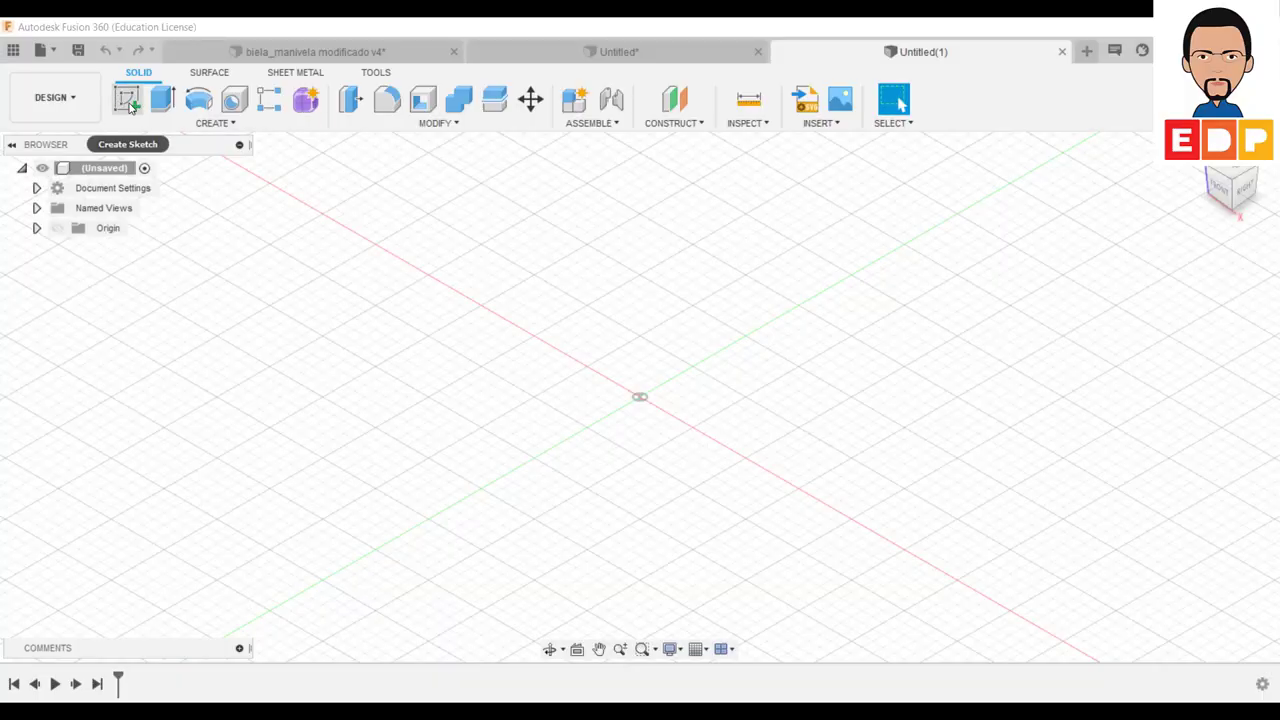
Step: Start a sketch on the front plane and draw a rectangle
{"action": "left_click", "coordinate": [128, 100]}
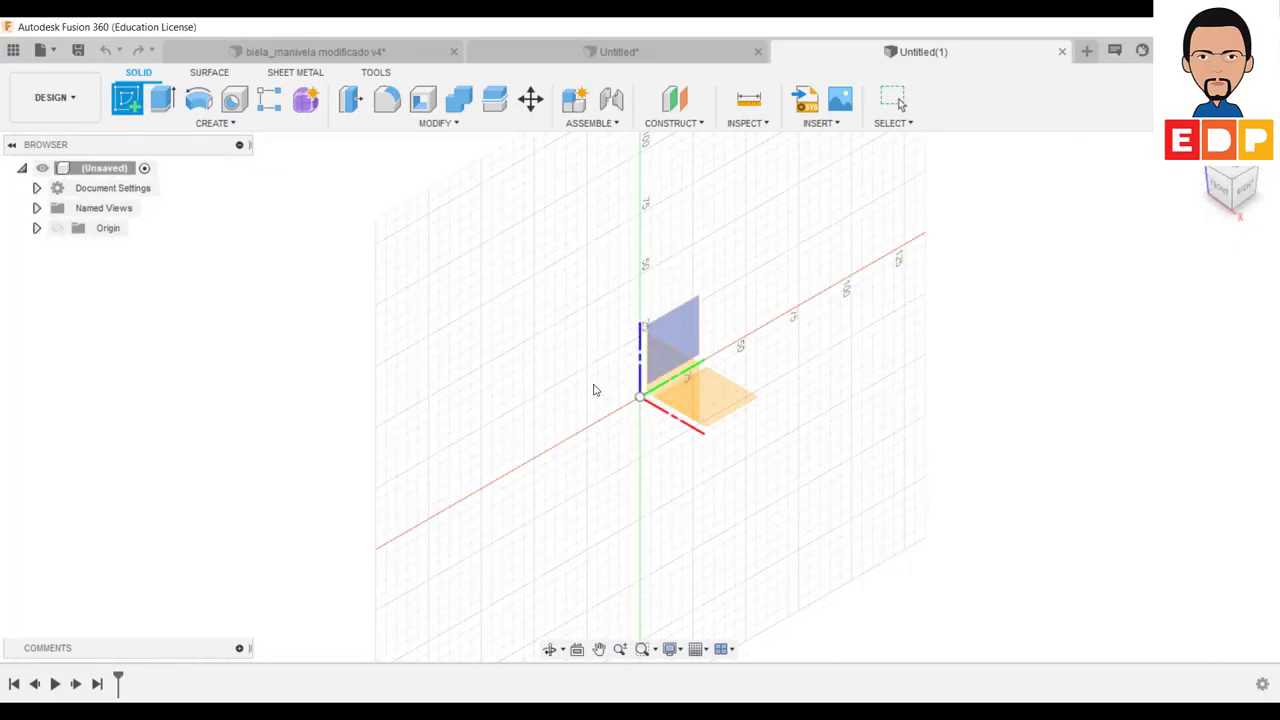
{"action": "left_click", "coordinate": [670, 385]}
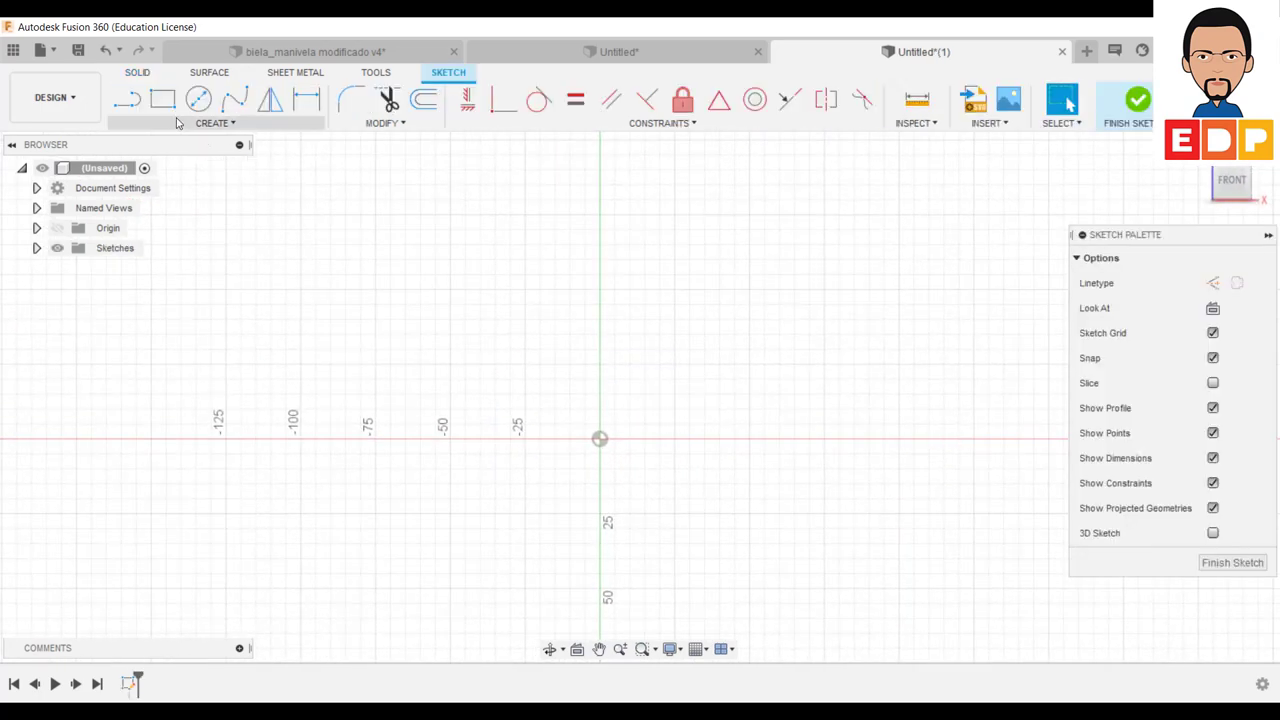
{"action": "left_click", "coordinate": [163, 99]}
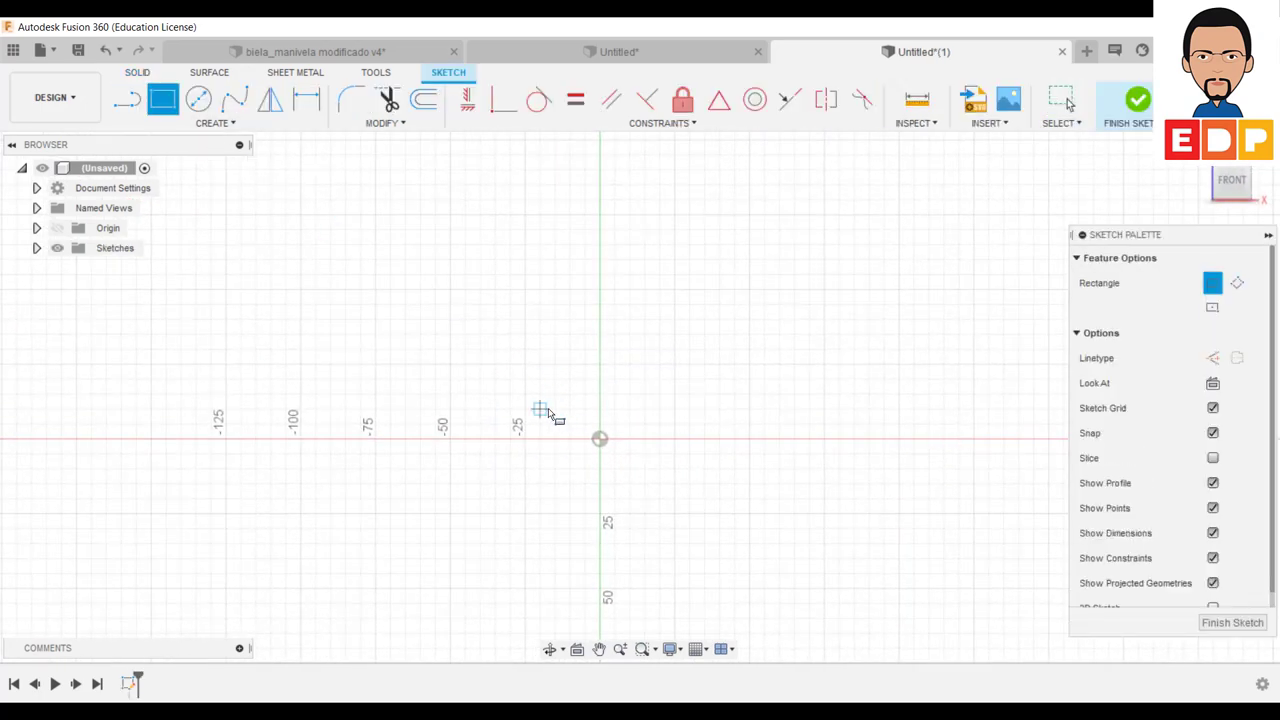
{"action": "left_click", "coordinate": [555, 409]}
{"action": "left_click", "coordinate": [645, 543]}
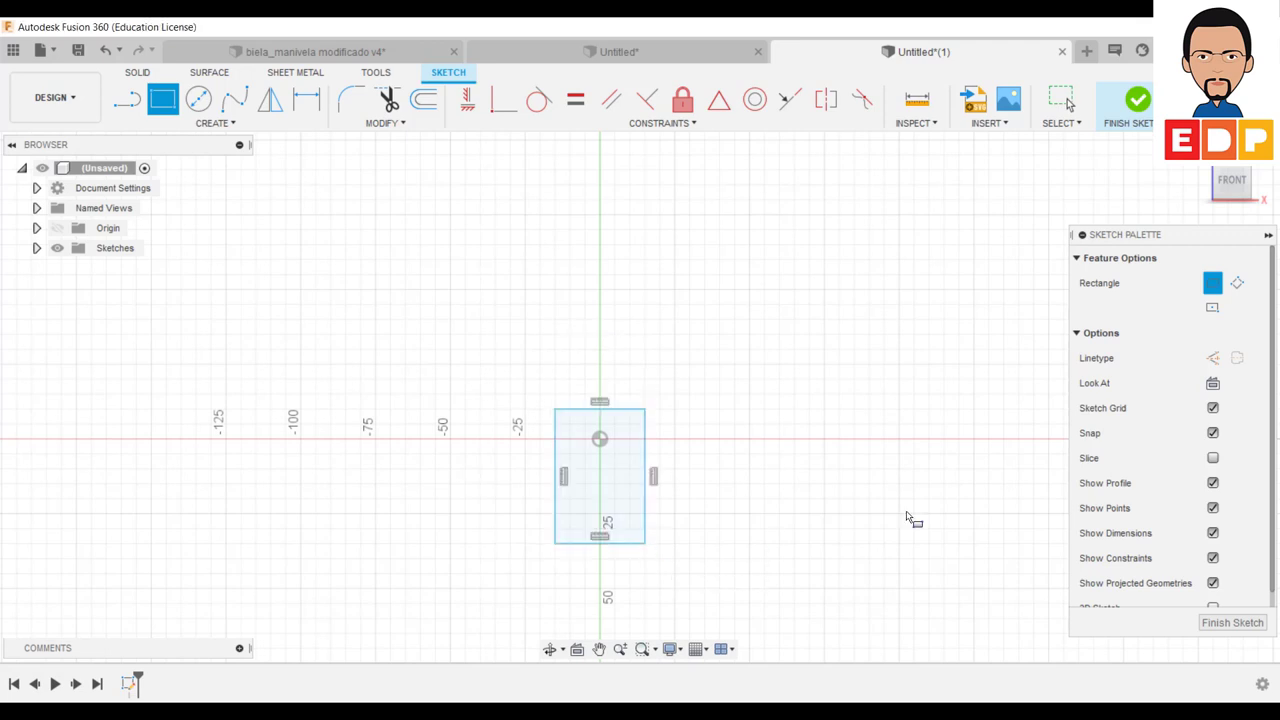
Step: Dimension the rectangle 30 mm wide and 50 mm tall
{"action": "left_click", "coordinate": [306, 99]}
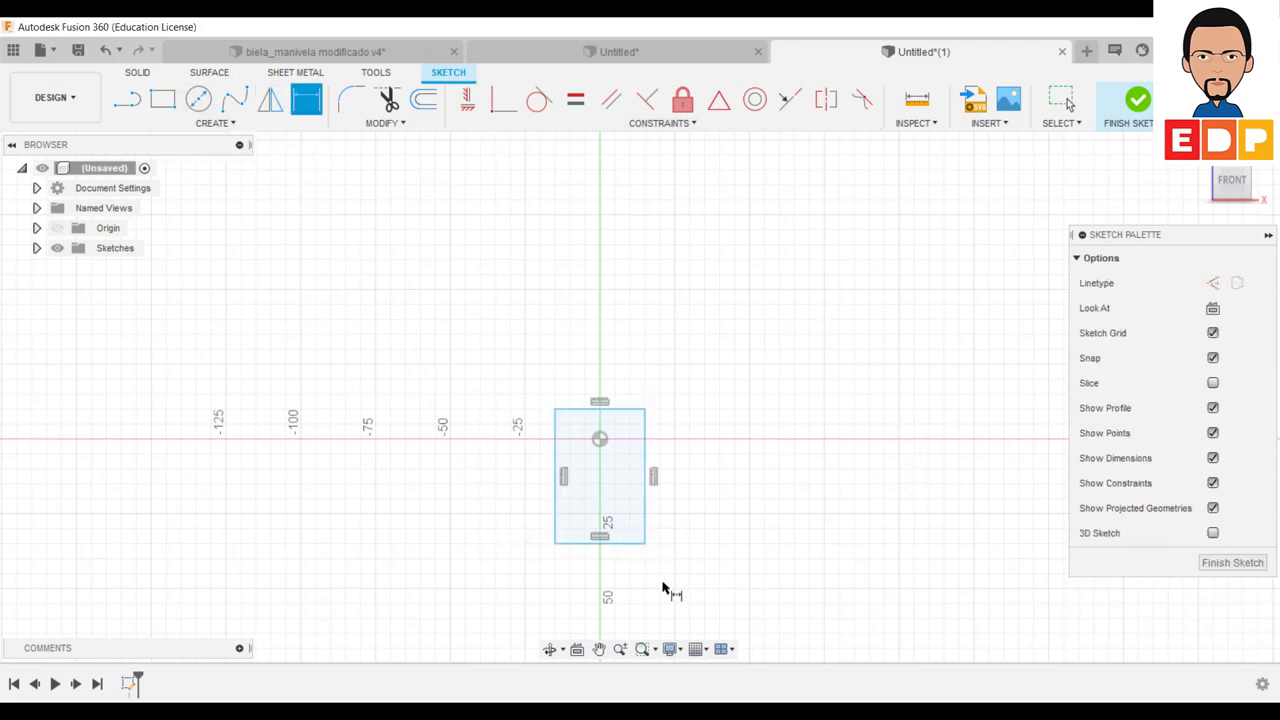
{"action": "left_click", "coordinate": [596, 544]}
{"action": "left_click", "coordinate": [596, 600]}
{"action": "key", "text": "Return"}
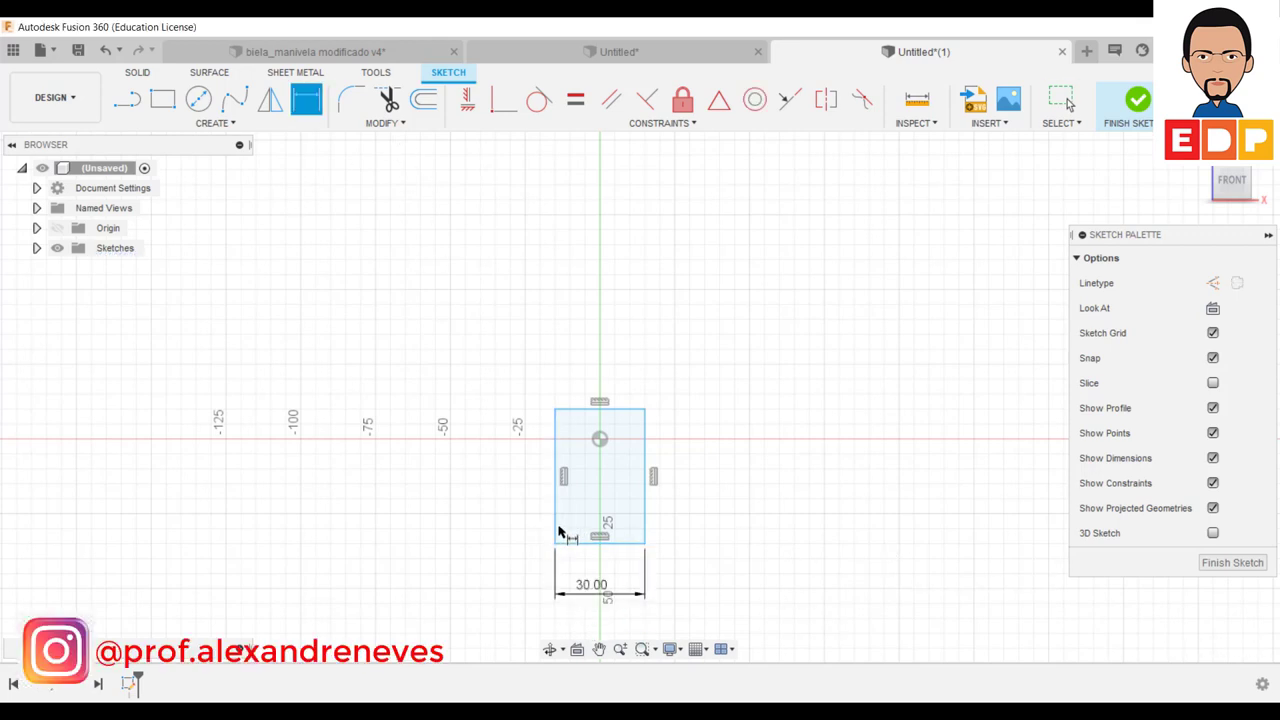
{"action": "left_click", "coordinate": [556, 530]}
{"action": "left_click", "coordinate": [494, 485]}
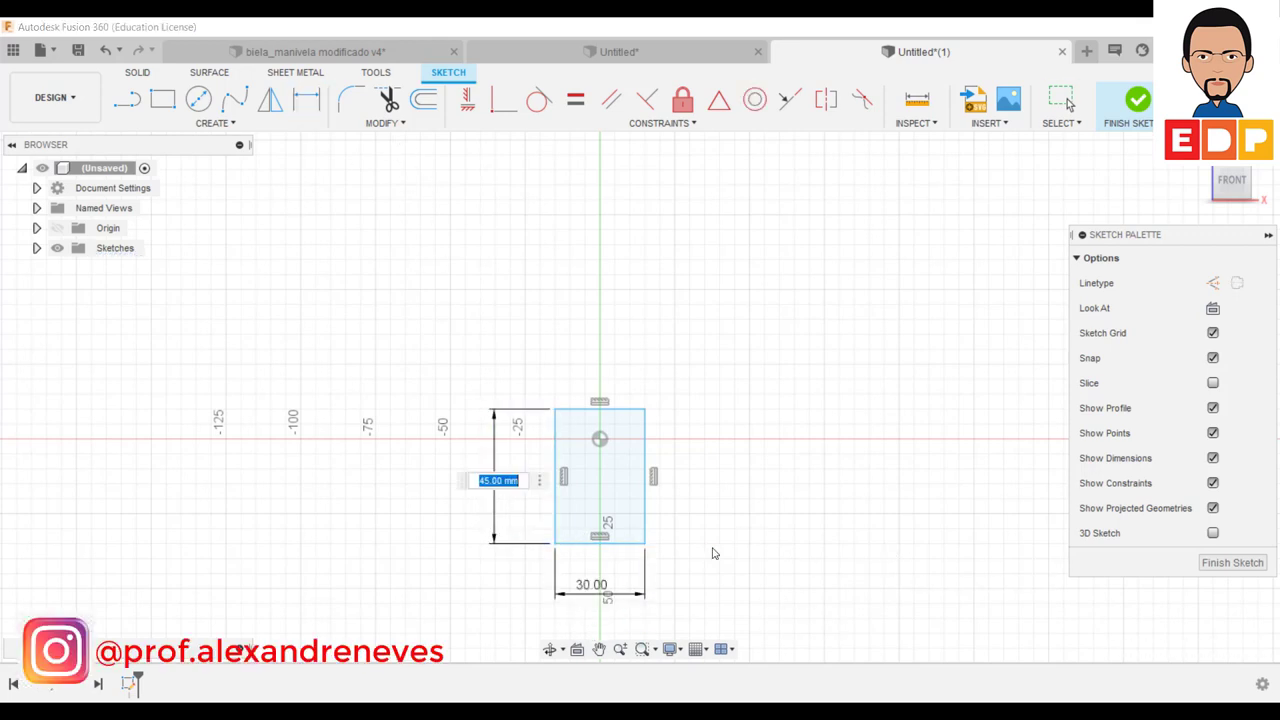
{"action": "type", "text": "50"}
{"action": "key", "text": "Return"}
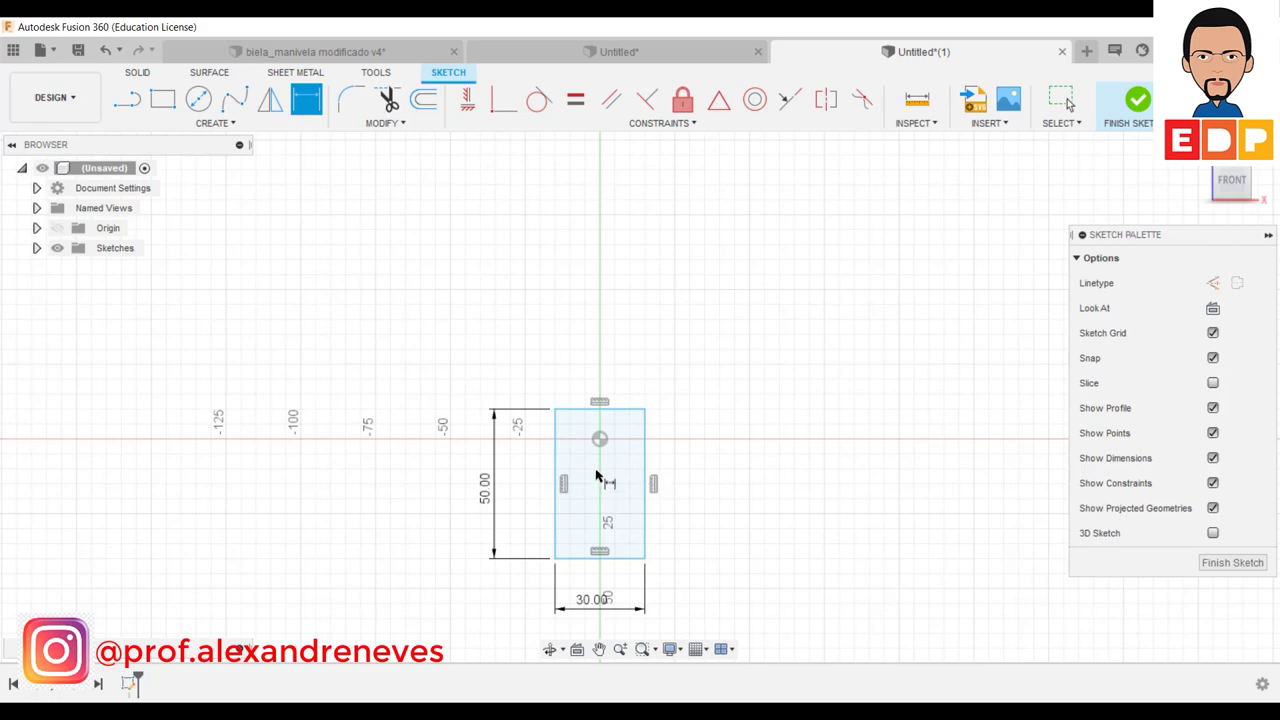
Step: Place the rectangle's bottom edge 35 mm below the origin
{"action": "left_click", "coordinate": [600, 440]}
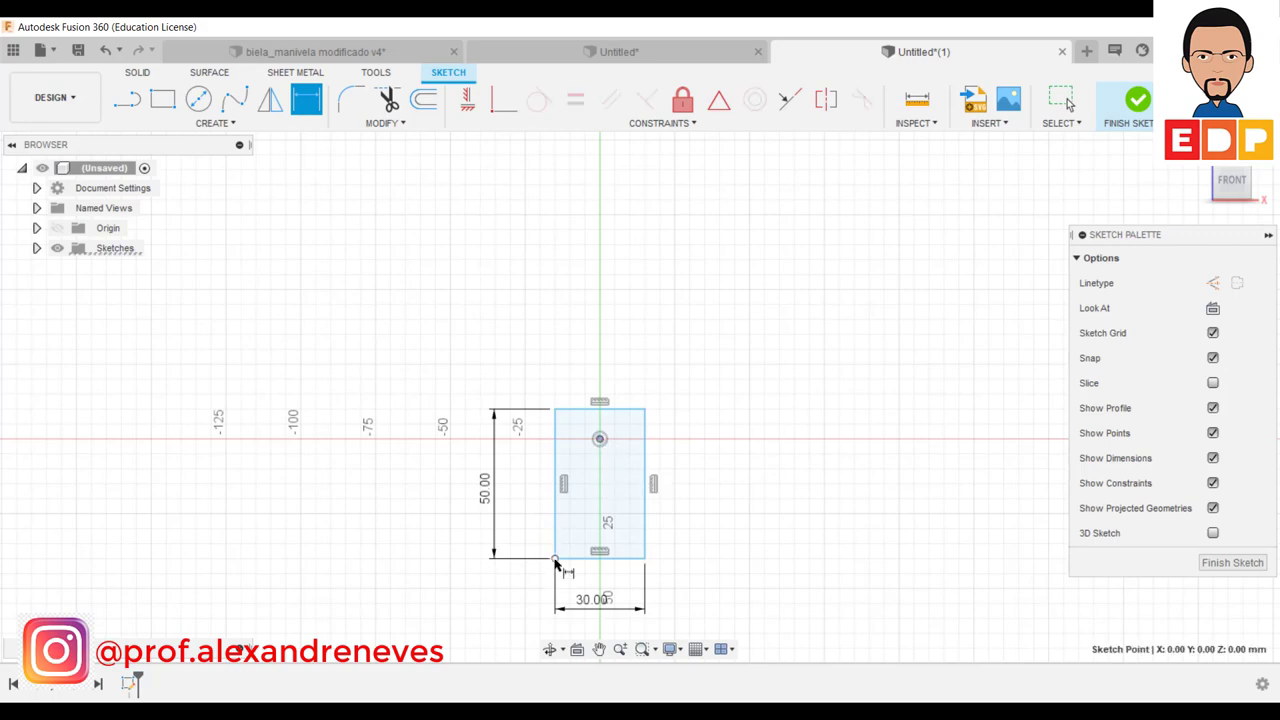
{"action": "left_click", "coordinate": [556, 562]}
{"action": "left_click", "coordinate": [528, 512]}
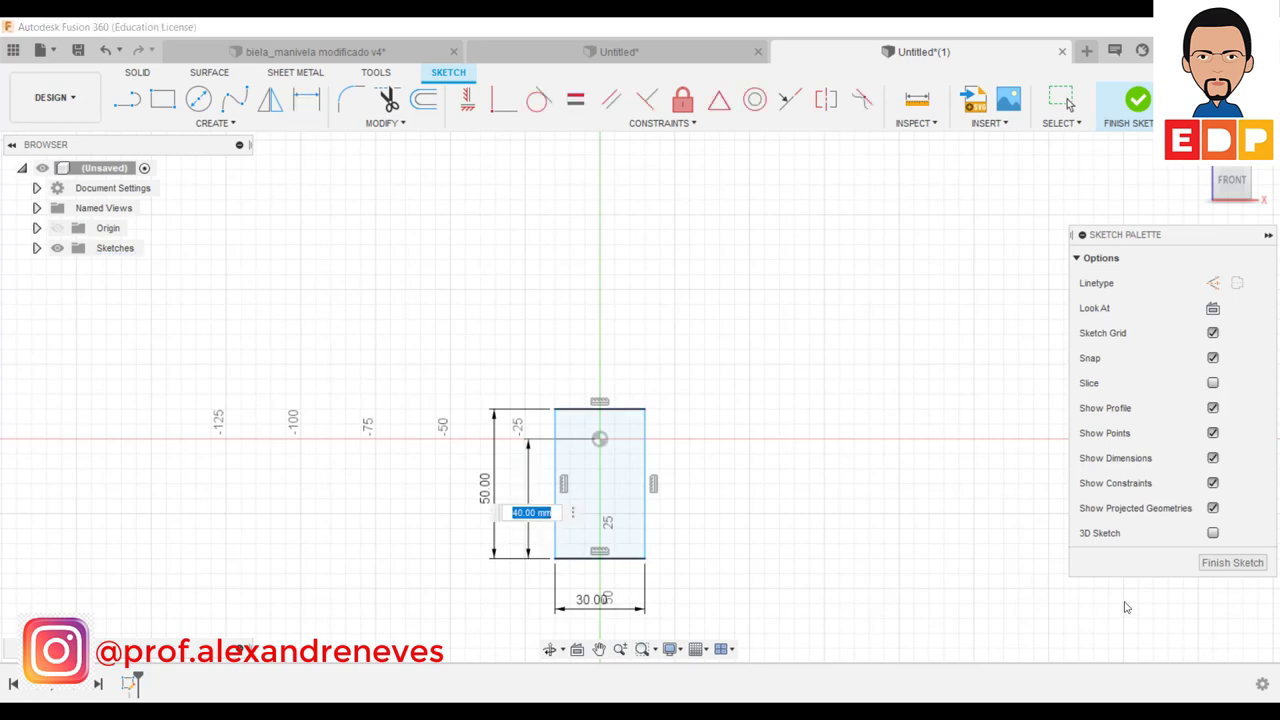
{"action": "type", "text": "35"}
{"action": "key", "text": "Return"}
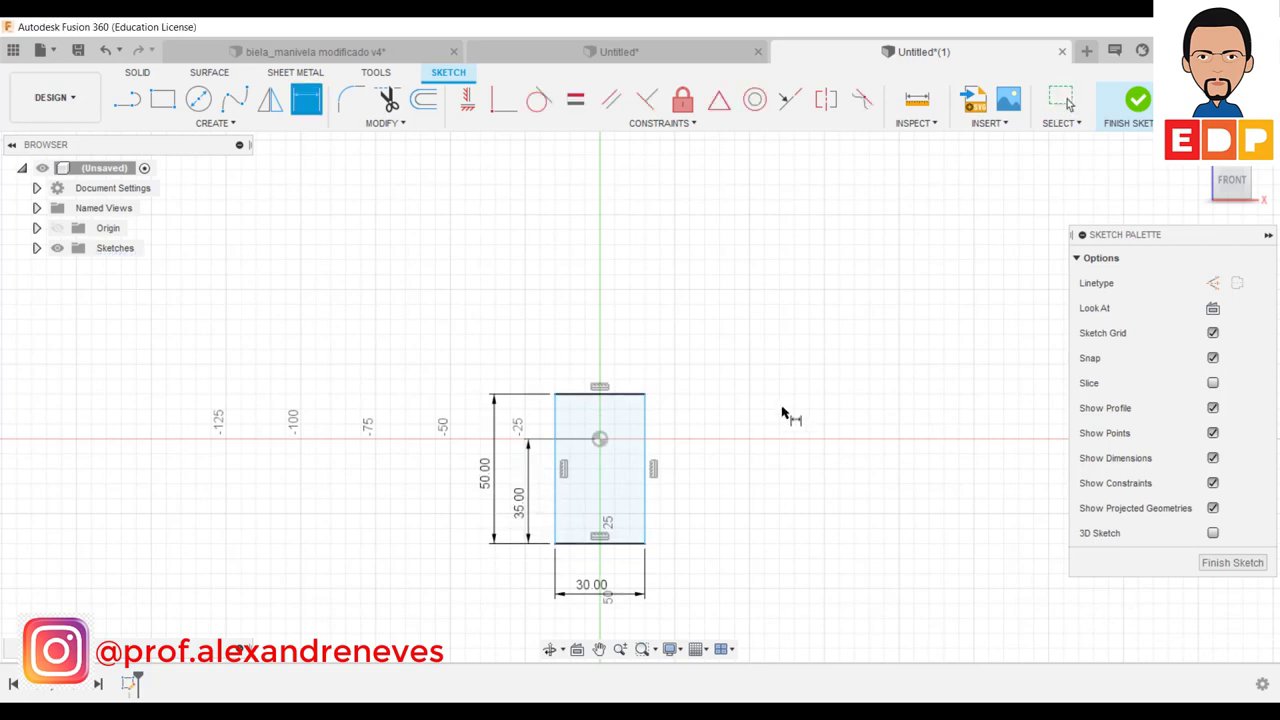
Step: Fillet the rectangle's top-left and top-right corners with a 15 mm radius
{"action": "left_click", "coordinate": [350, 99]}
{"action": "left_click", "coordinate": [556, 413]}
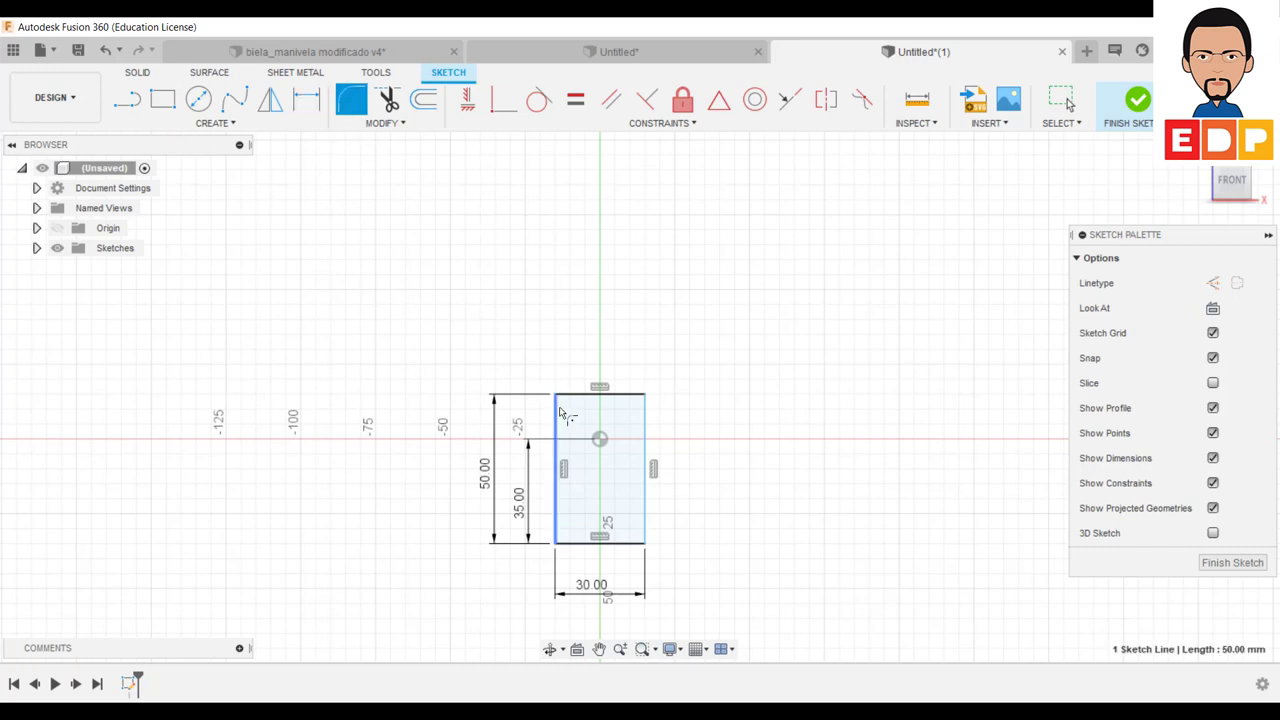
{"action": "left_click", "coordinate": [585, 395]}
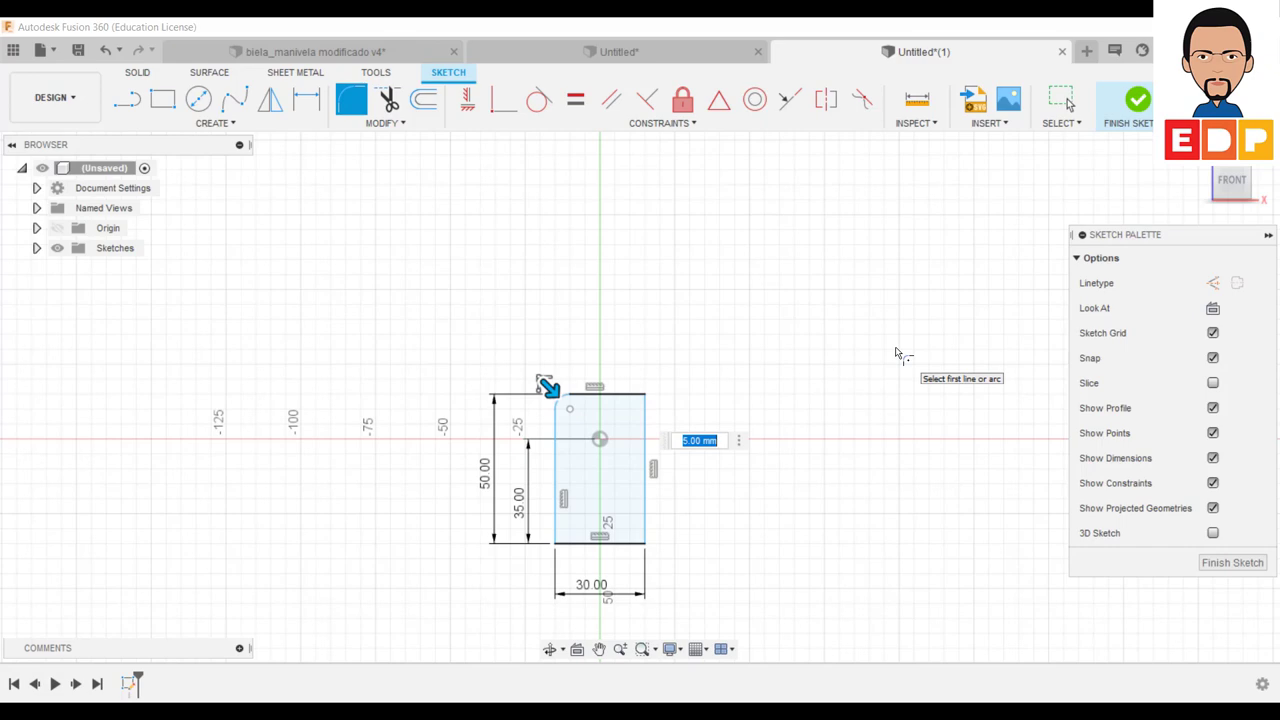
{"action": "key", "text": "Return"}
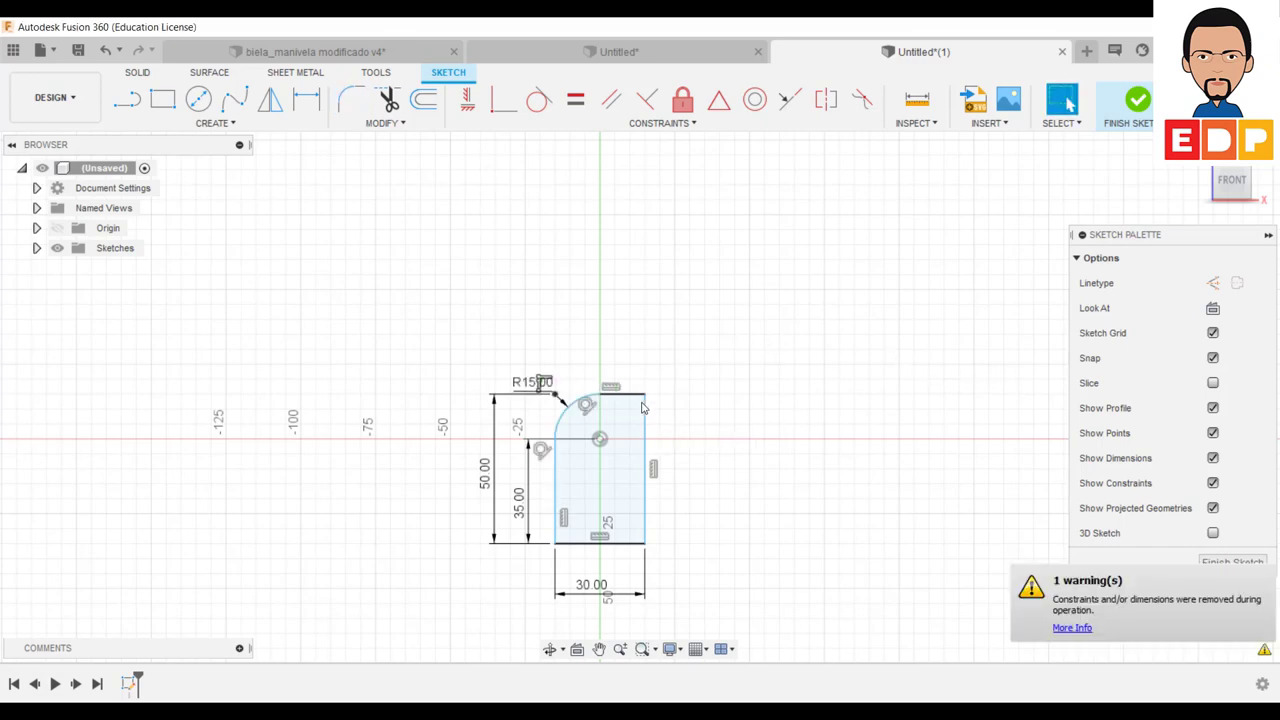
{"action": "left_click", "coordinate": [645, 408]}
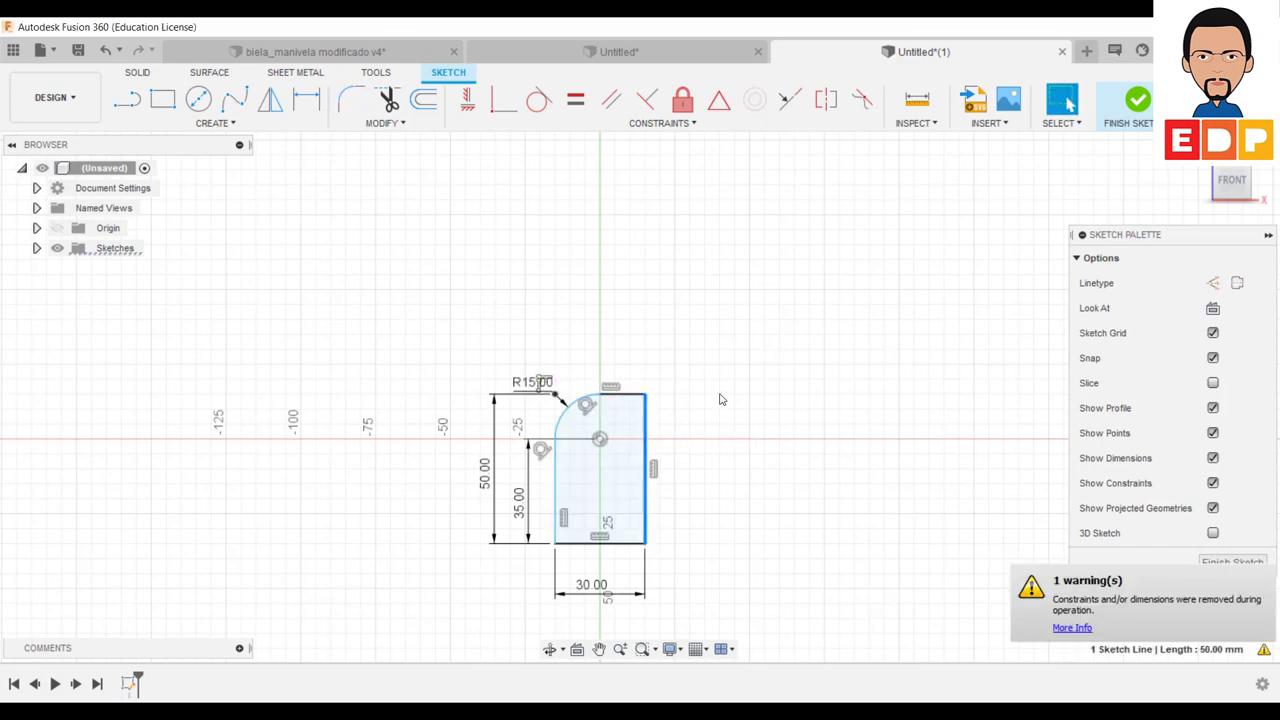
{"action": "left_click", "coordinate": [351, 100]}
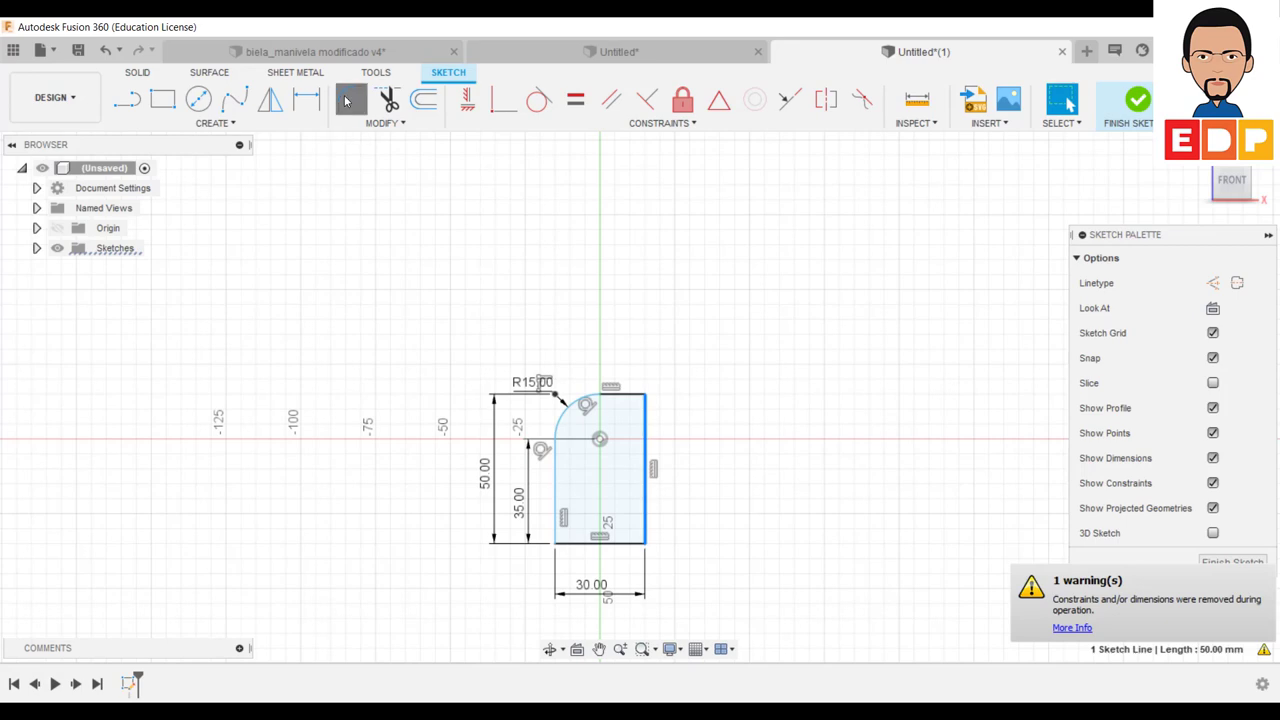
{"action": "left_click", "coordinate": [636, 401]}
{"action": "left_click", "coordinate": [645, 415]}
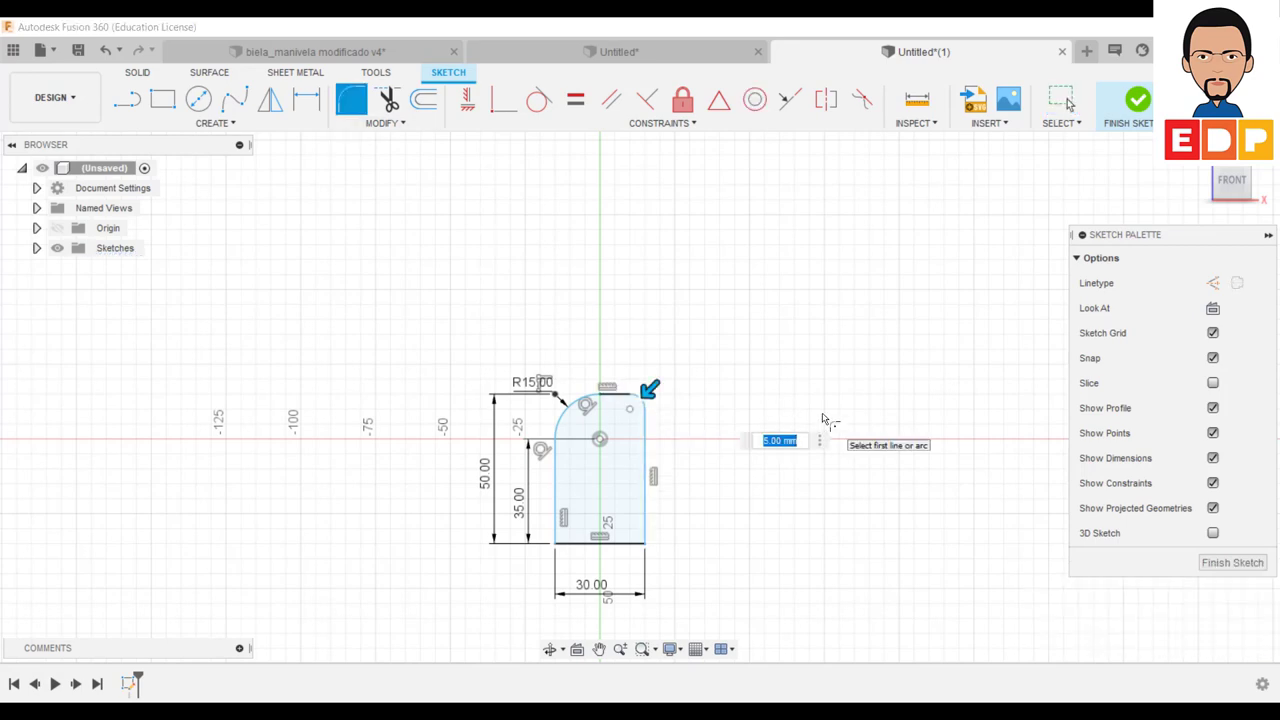
{"action": "key", "text": "Return"}
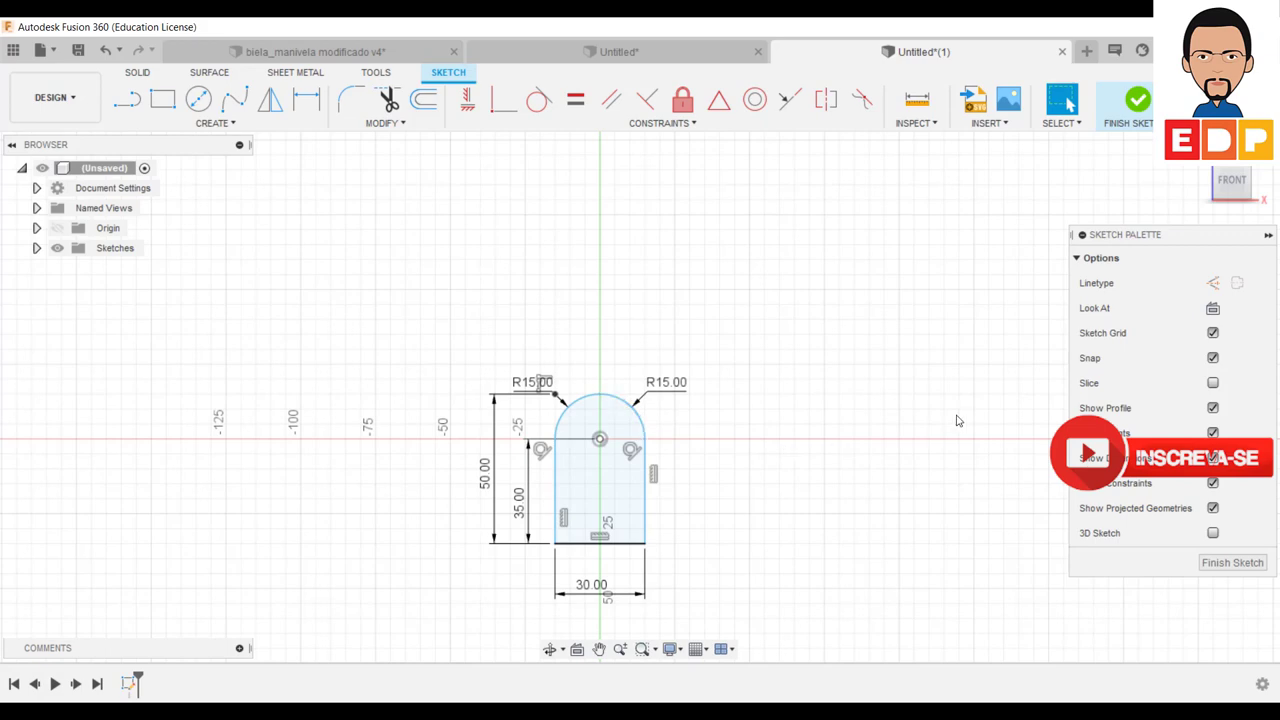
Step: Finish the sketch and extrude the arched profile 10 mm symmetrically as a new component
{"action": "left_click", "coordinate": [1232, 562]}
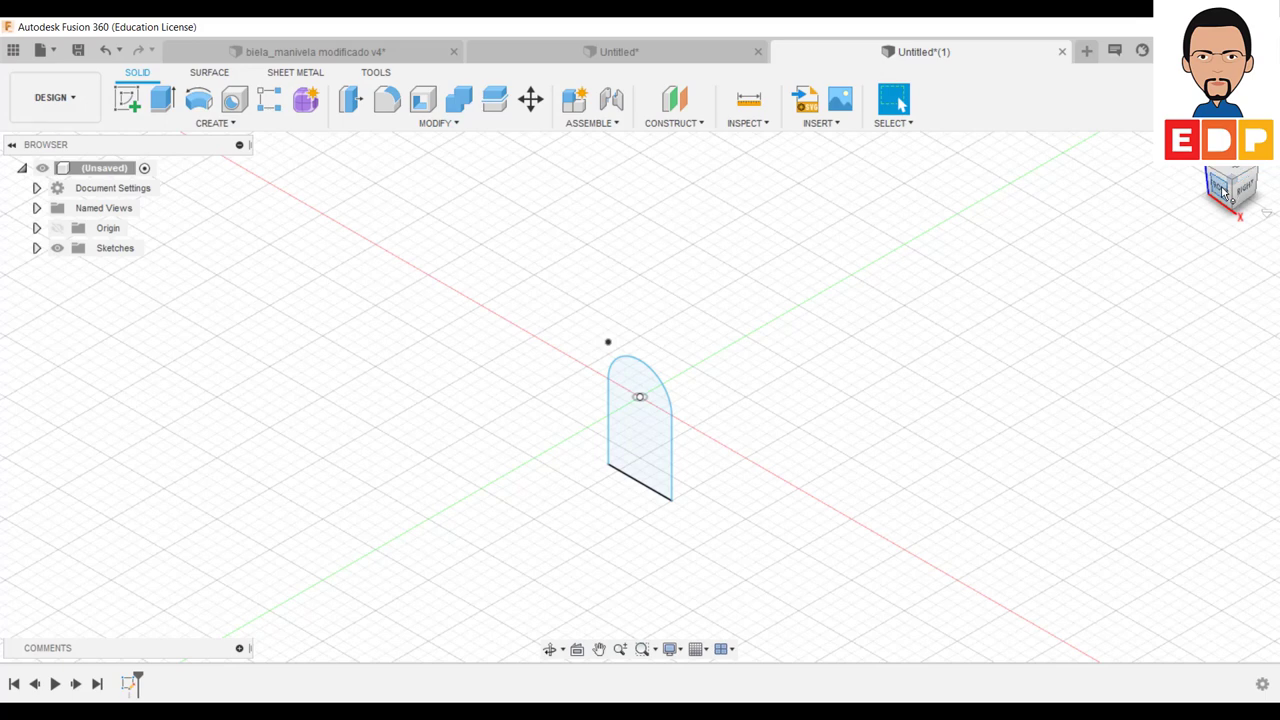
{"action": "left_click", "coordinate": [163, 100]}
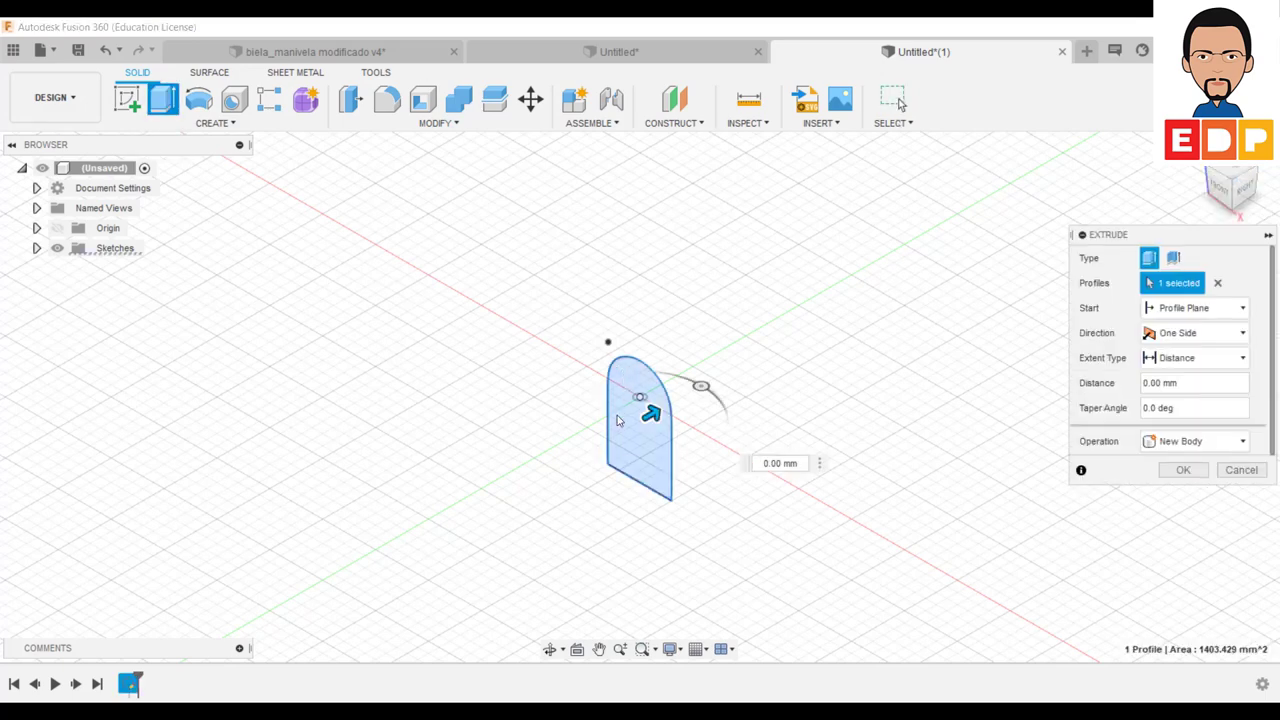
{"action": "left_click", "coordinate": [630, 440]}
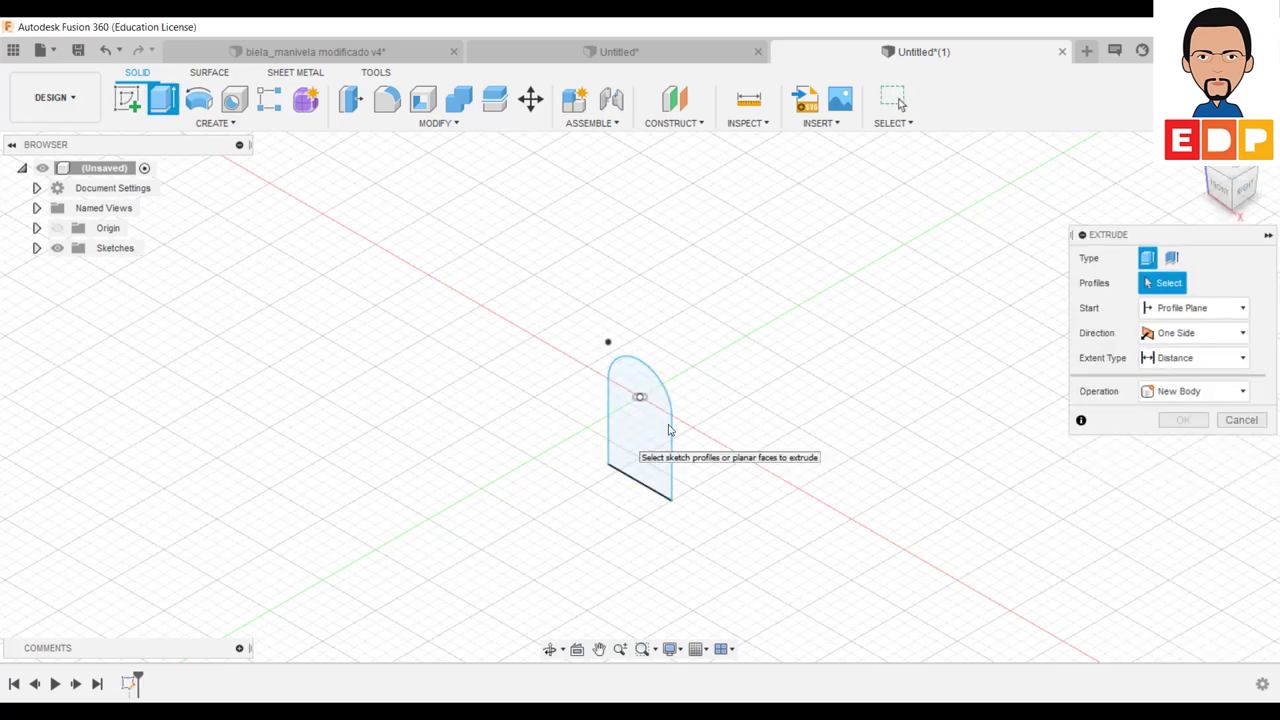
{"action": "left_click", "coordinate": [1180, 391]}
{"action": "left_click", "coordinate": [1188, 485]}
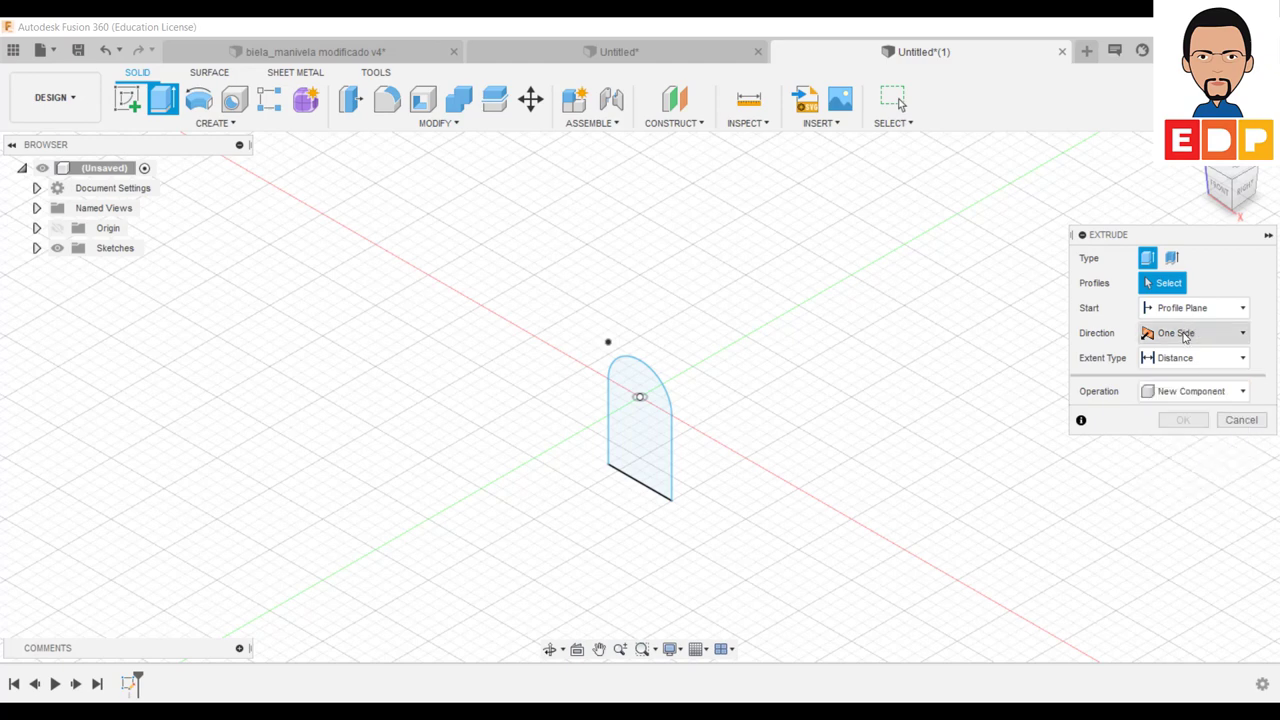
{"action": "left_click", "coordinate": [1185, 337]}
{"action": "left_click", "coordinate": [1180, 390]}
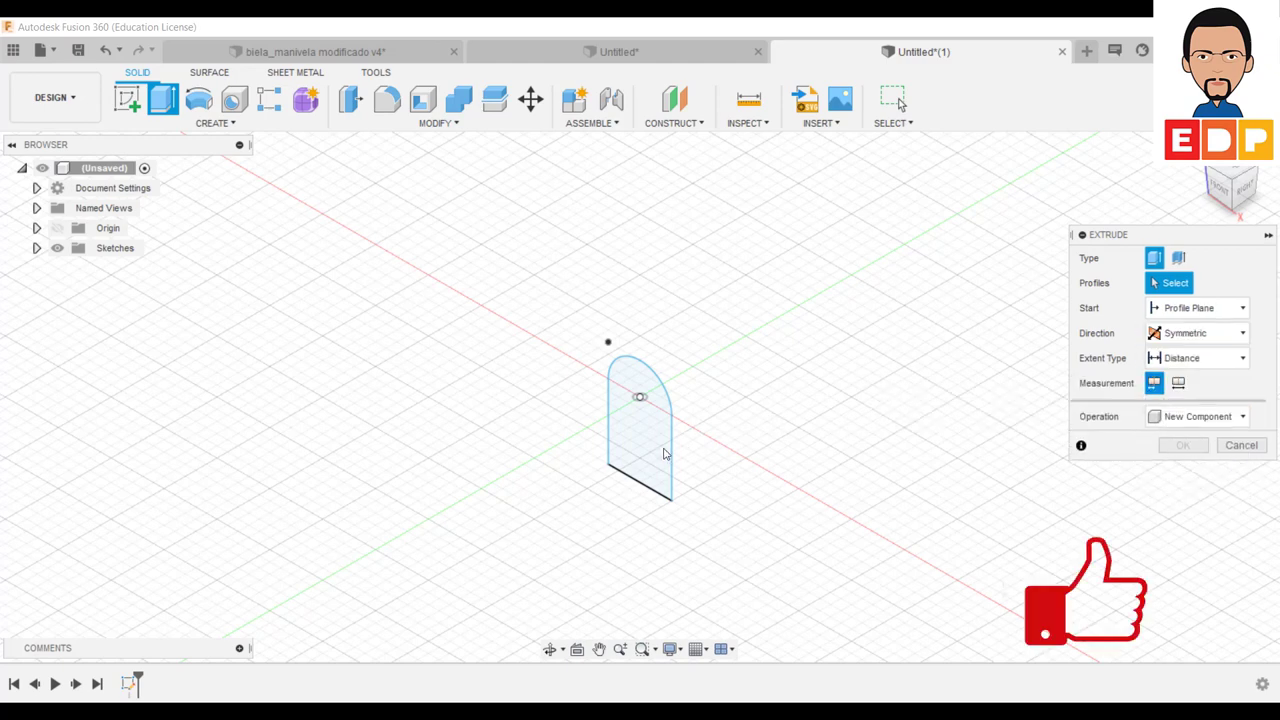
{"action": "left_click", "coordinate": [664, 454]}
{"action": "type", "text": "10"}
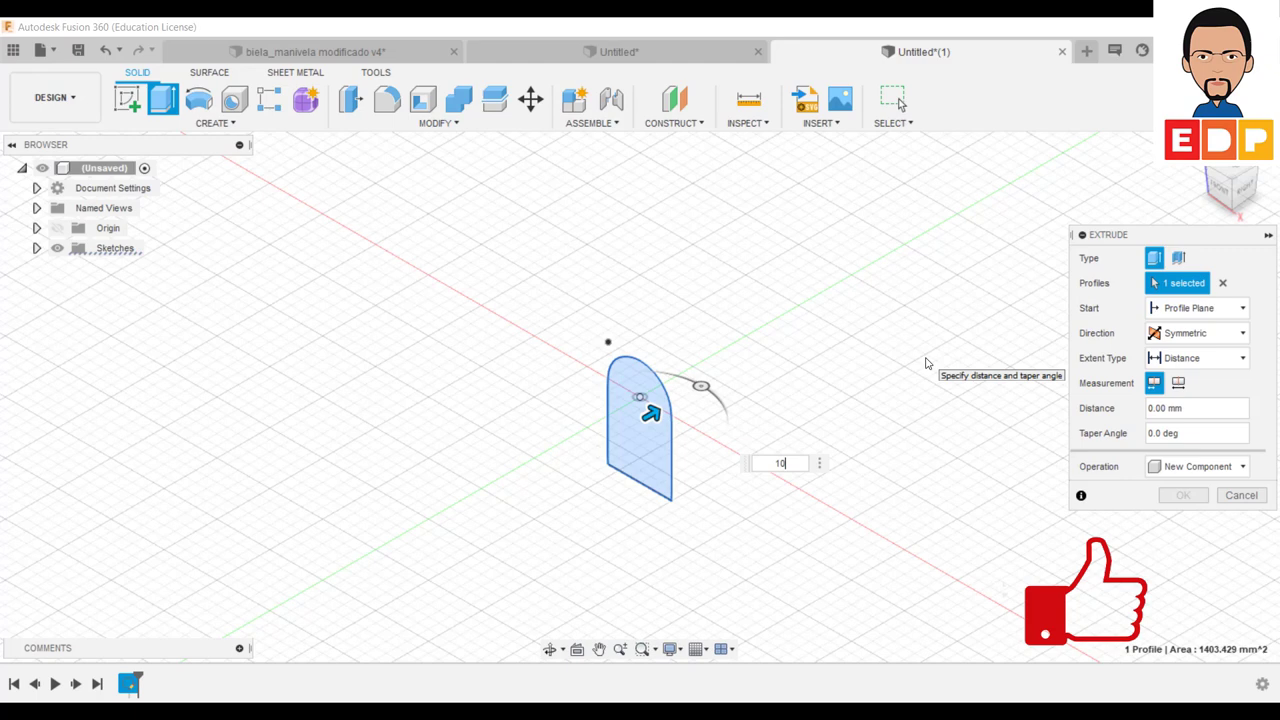
{"action": "key", "text": "Return"}
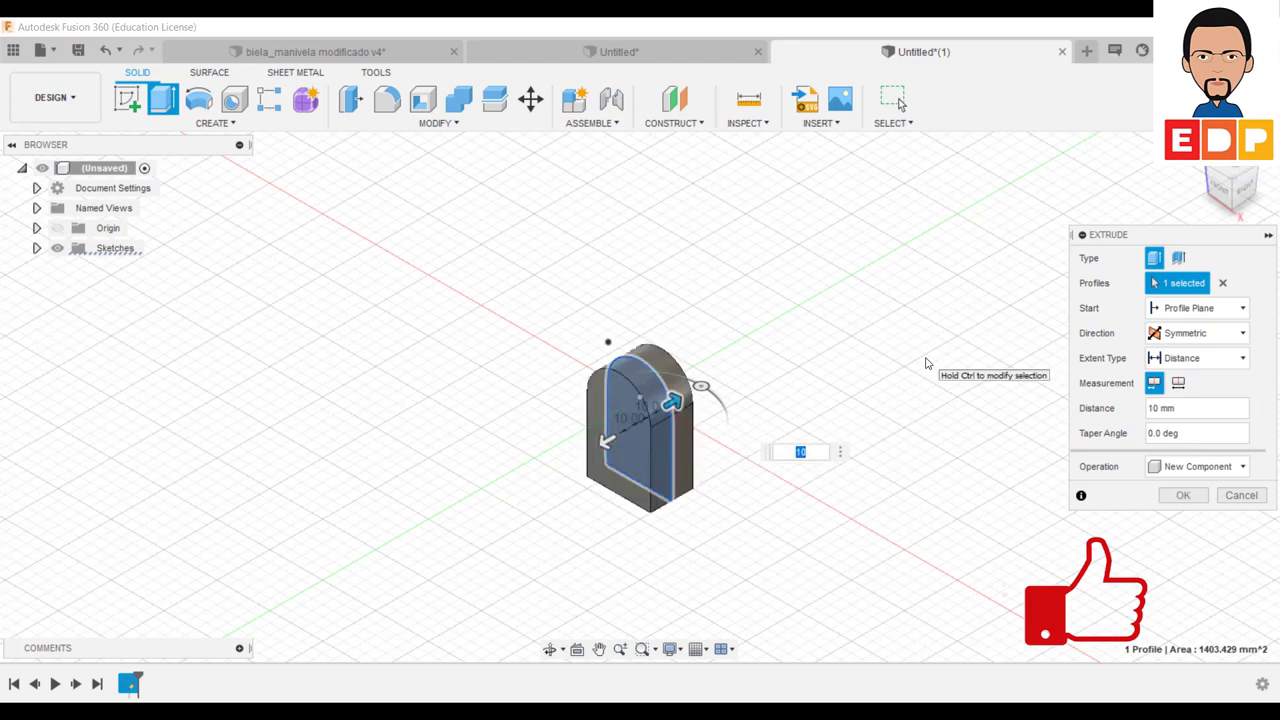
{"action": "left_click", "coordinate": [1183, 495]}
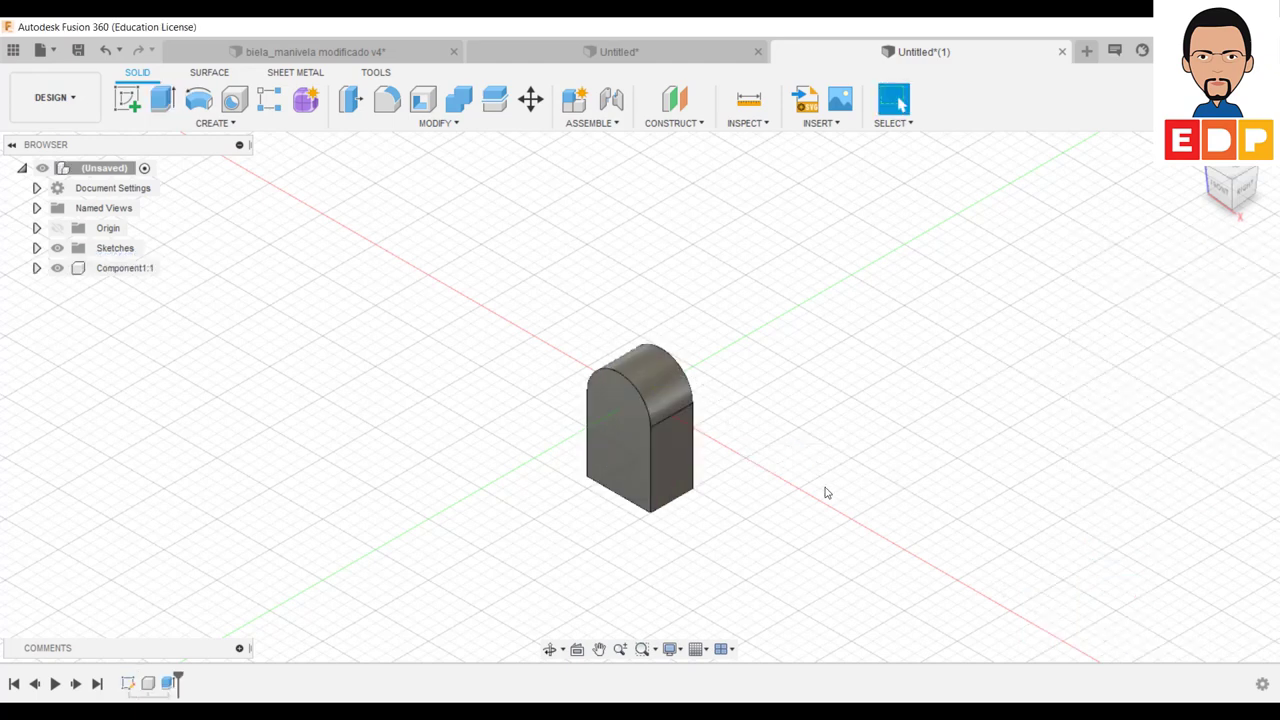
{"action": "left_click", "coordinate": [624, 438]}
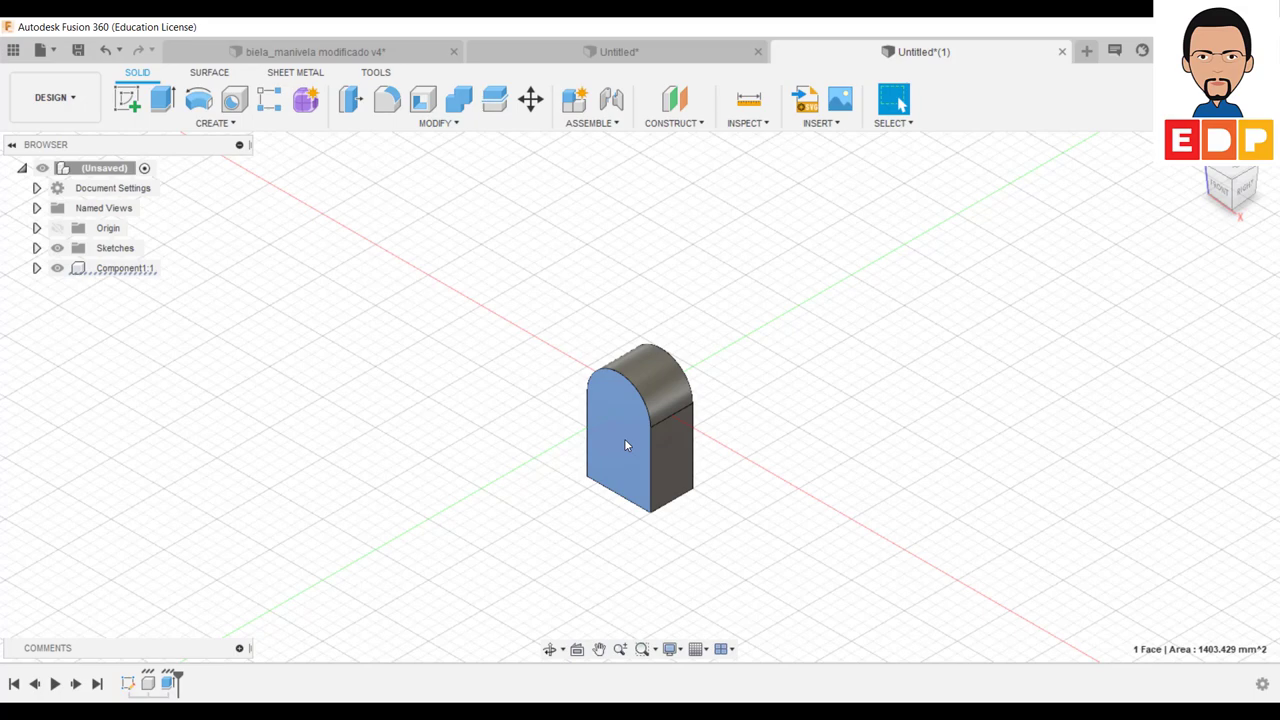
Step: Sketch a Ø10 mm circle centred on the arch centre on the part's front face
{"action": "left_click", "coordinate": [128, 100]}
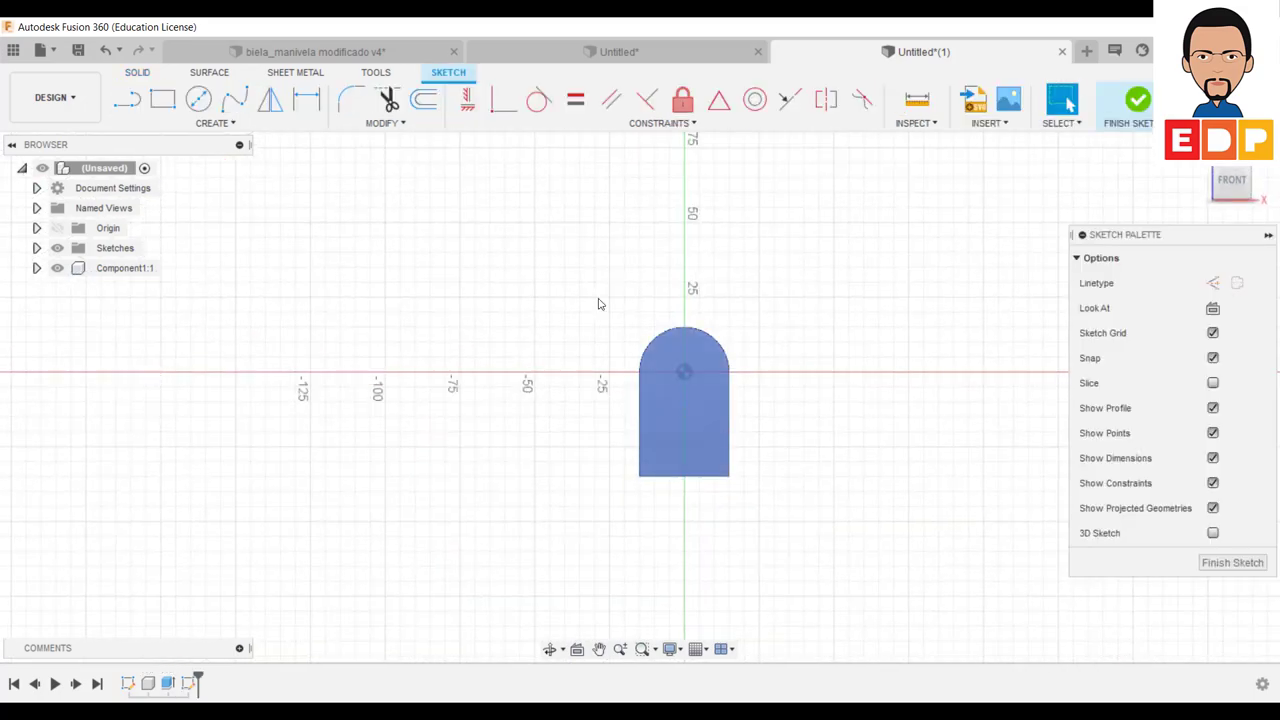
{"action": "left_click", "coordinate": [198, 99]}
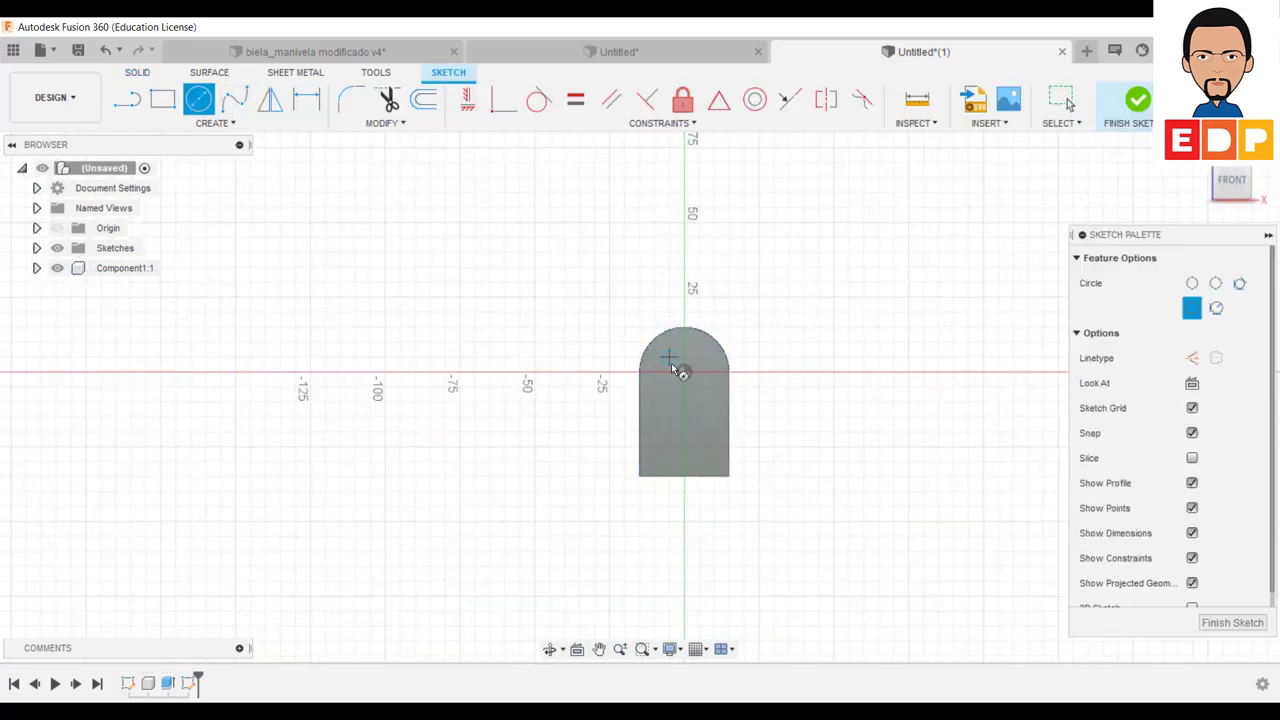
{"action": "left_click", "coordinate": [684, 373]}
{"action": "key", "text": "d"}
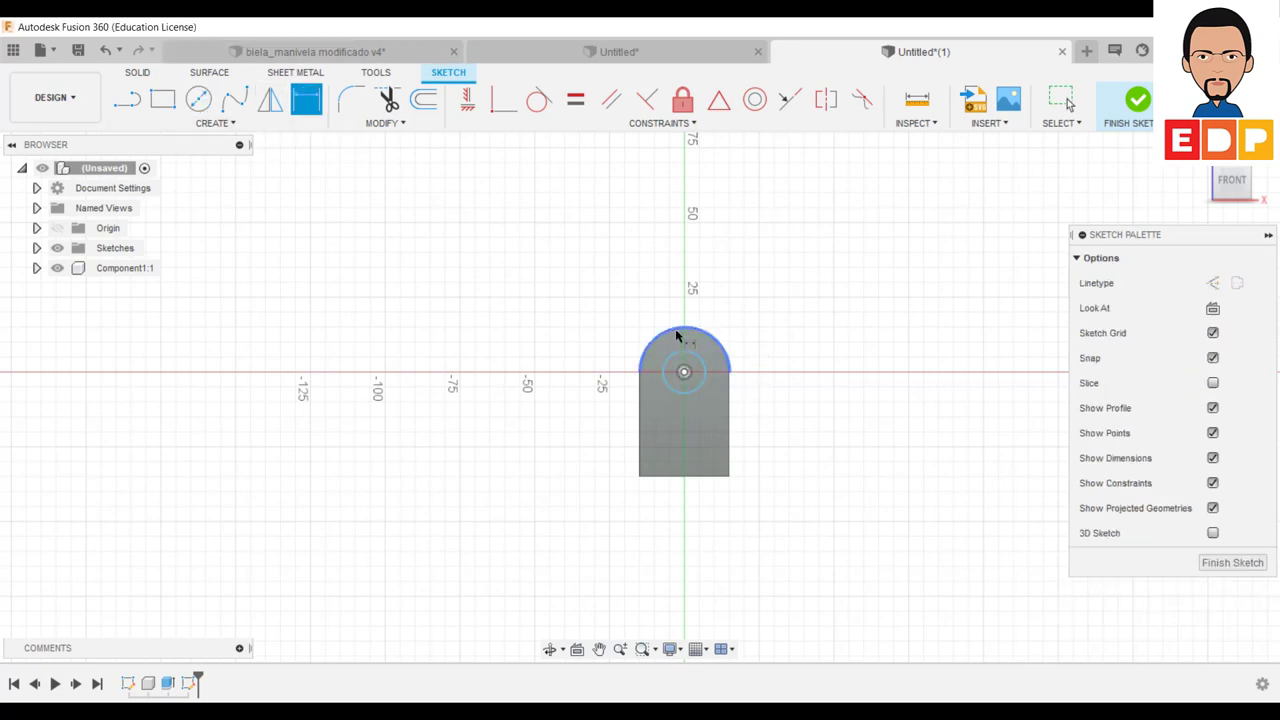
{"action": "left_click", "coordinate": [700, 362]}
{"action": "left_click", "coordinate": [830, 313]}
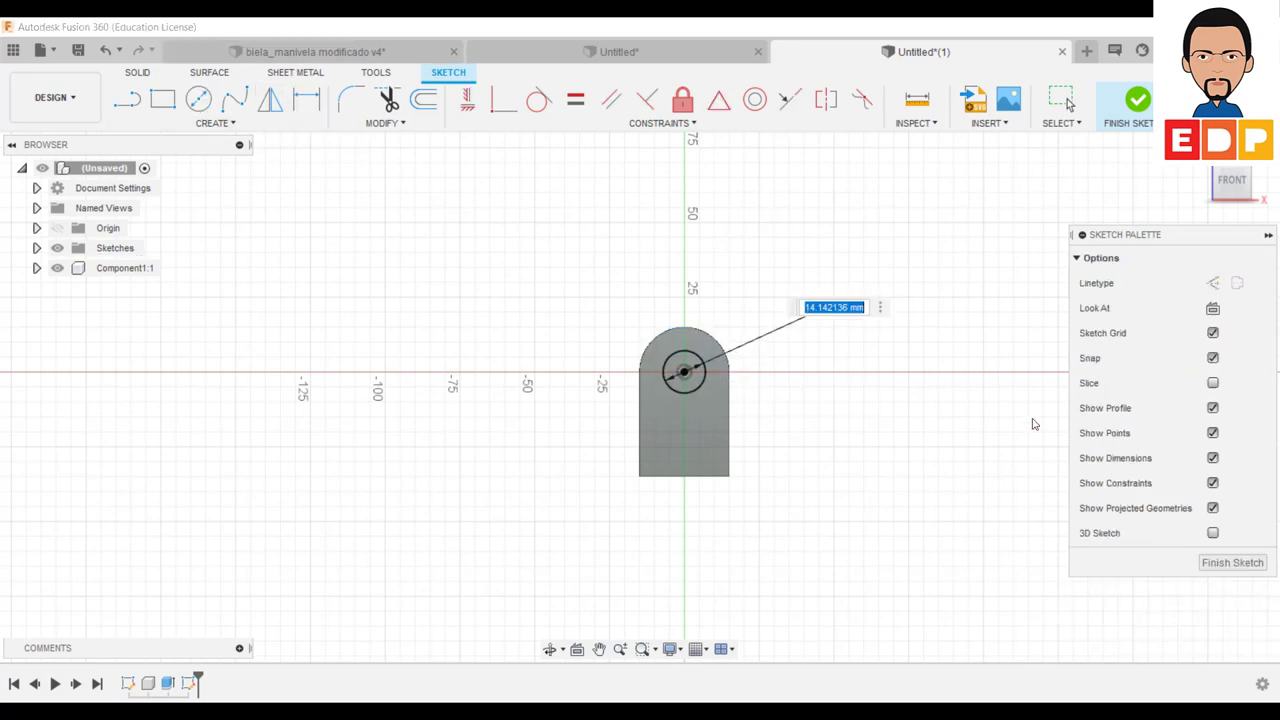
{"action": "type", "text": "10"}
{"action": "key", "text": "Return"}
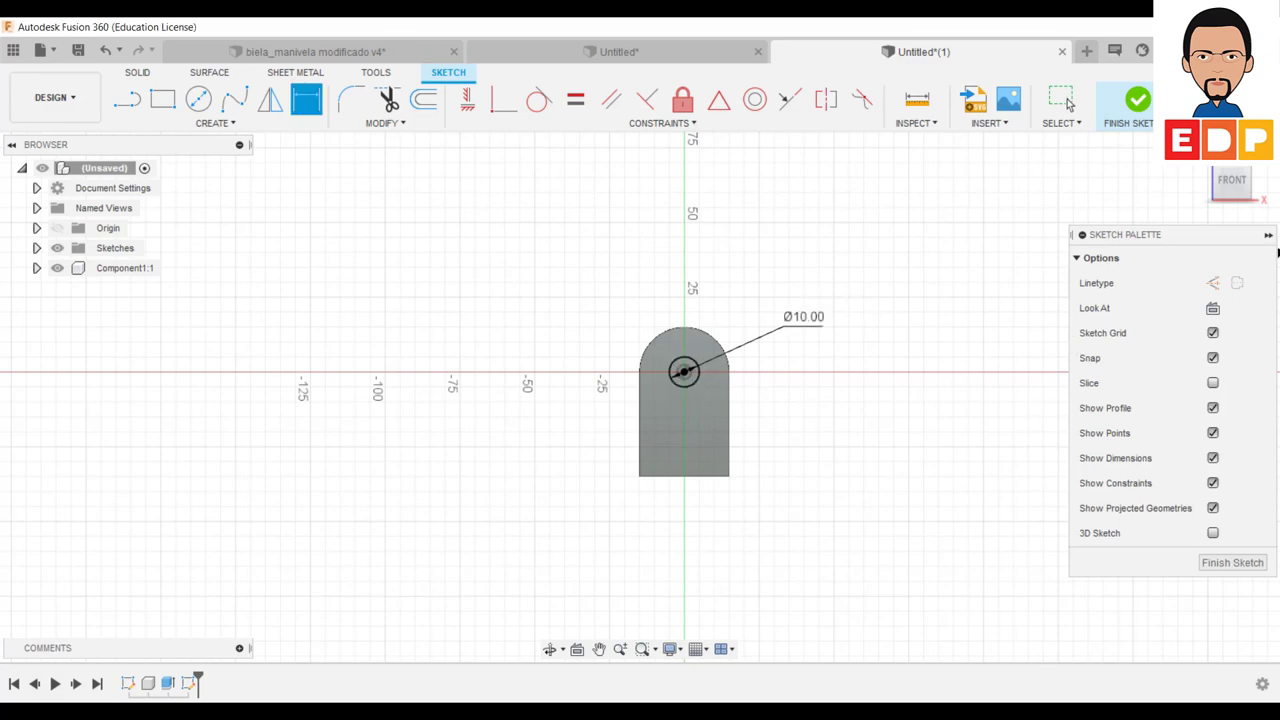
{"action": "left_click", "coordinate": [1250, 170]}
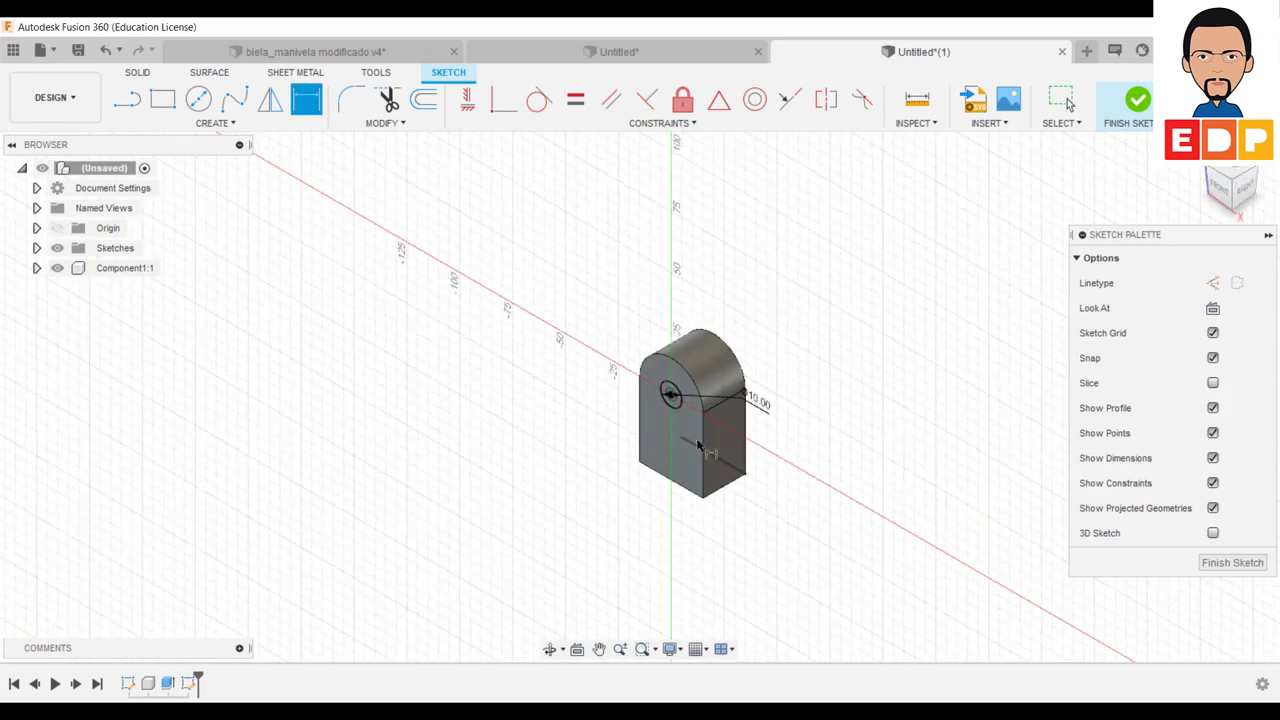
Step: Extrude the Ø10 mm circle 5 mm outward, joined to the block as a pin
{"action": "left_click", "coordinate": [1234, 563]}
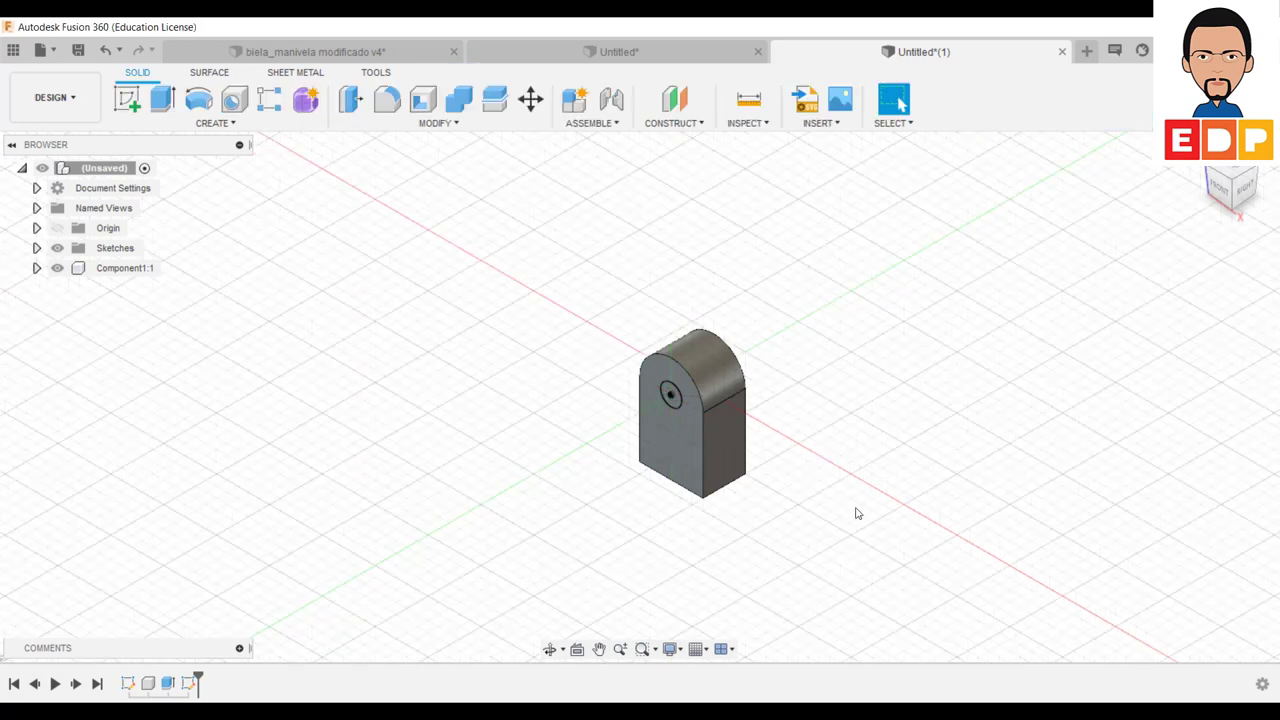
{"action": "left_click", "coordinate": [162, 98]}
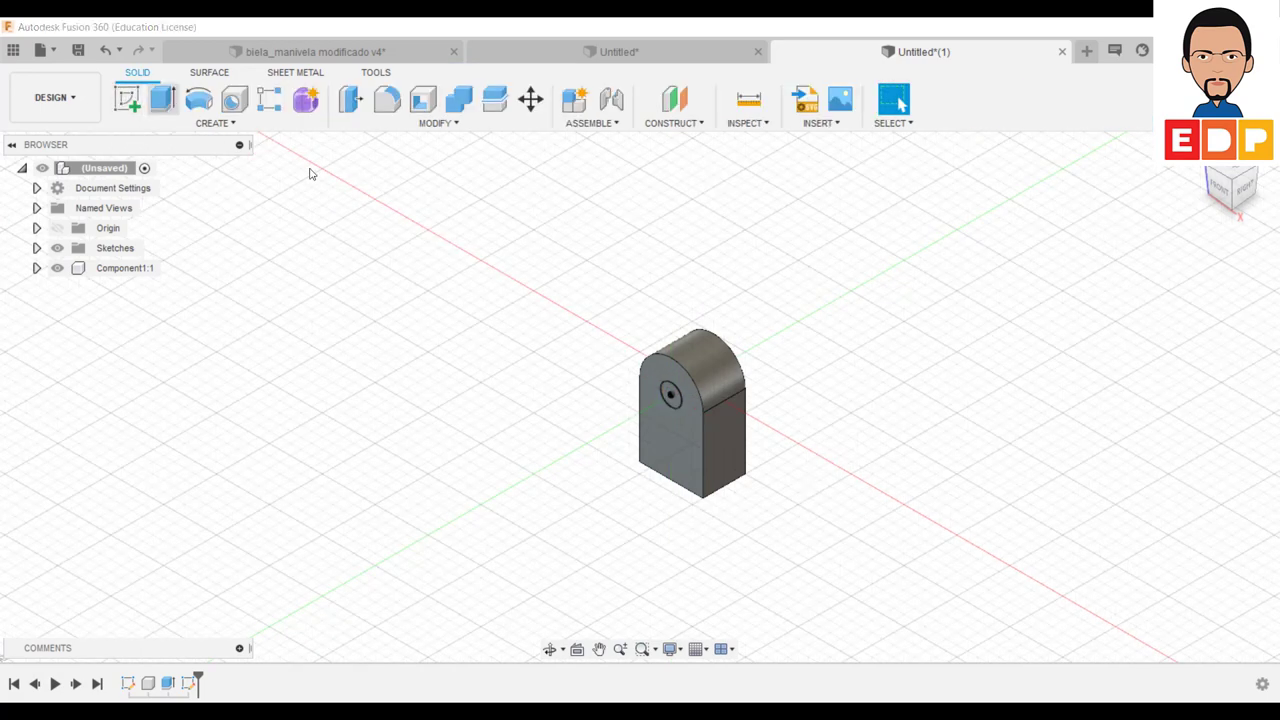
{"action": "left_click", "coordinate": [677, 402]}
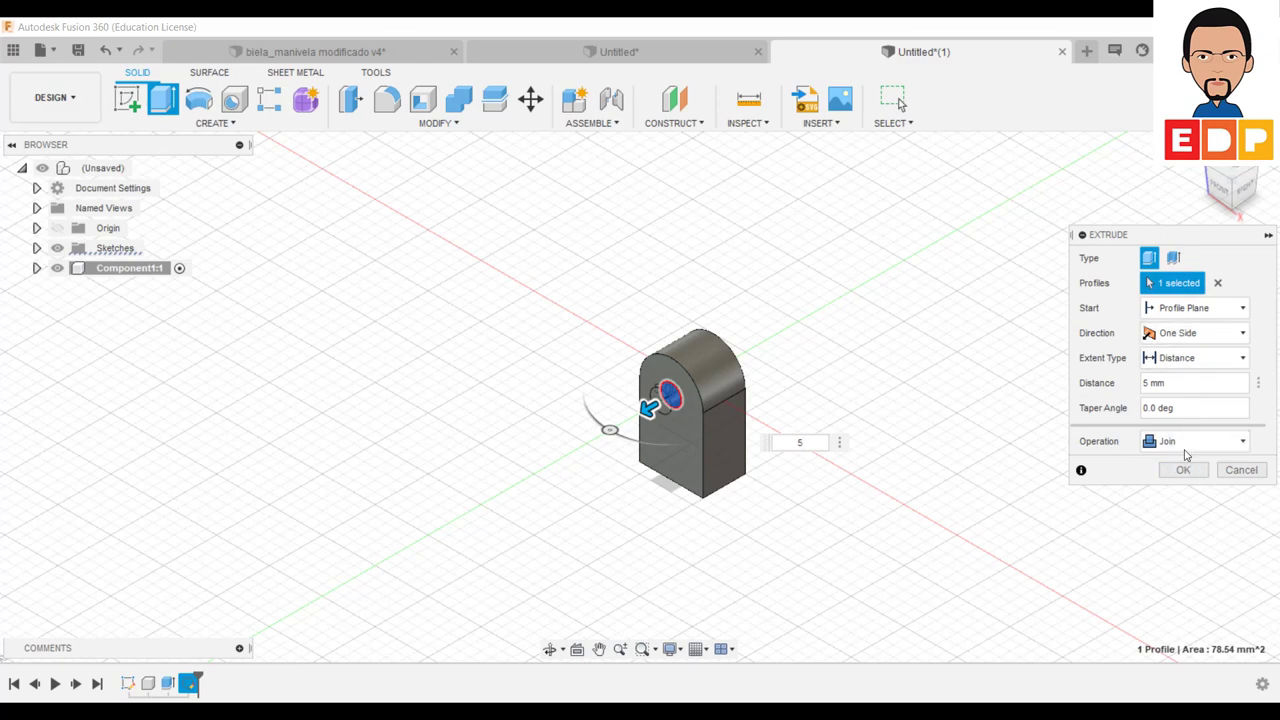
{"action": "key", "text": "Return"}
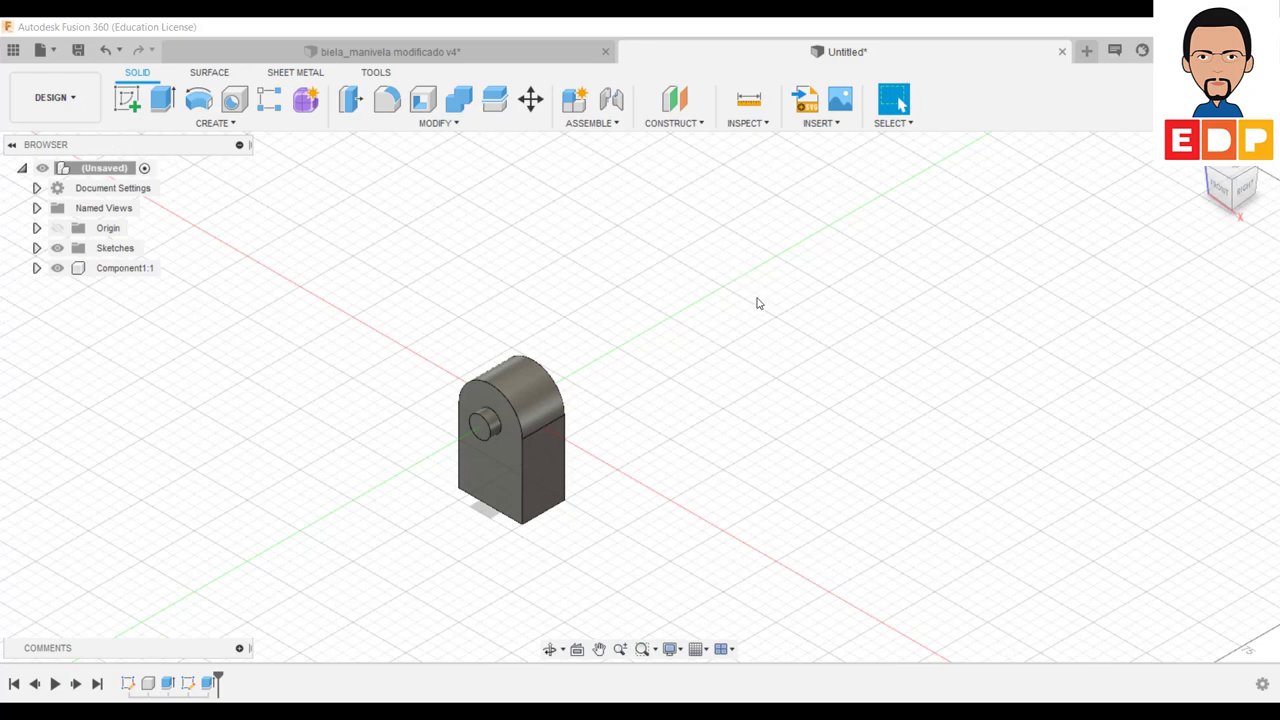
Step: Start a new sketch on an origin plane and draw a rectangle right of the part
{"action": "middle_click_drag", "start_coordinate": [879, 527], "coordinate": [645, 375]}
{"action": "scroll", "coordinate": [645, 375], "scroll_direction": "down", "scroll_amount": 3}
{"action": "middle_click_drag", "start_coordinate": [689, 536], "coordinate": [613, 456]}
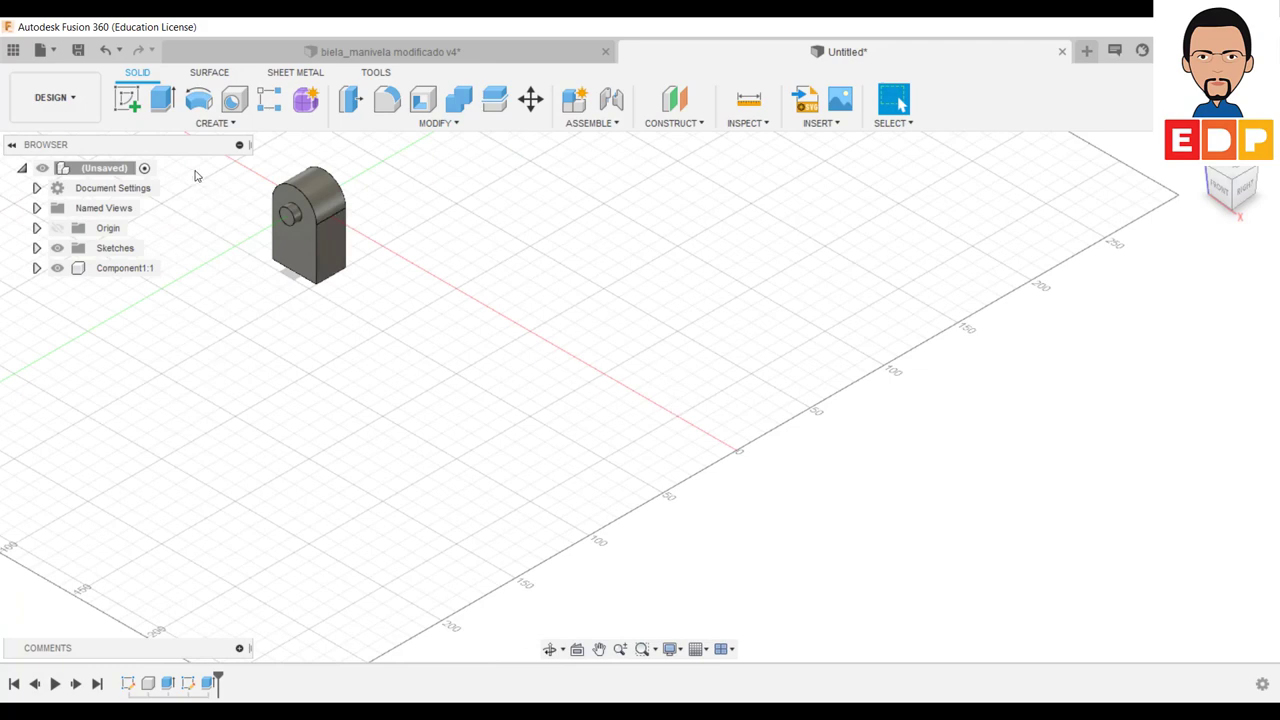
{"action": "left_click", "coordinate": [127, 99]}
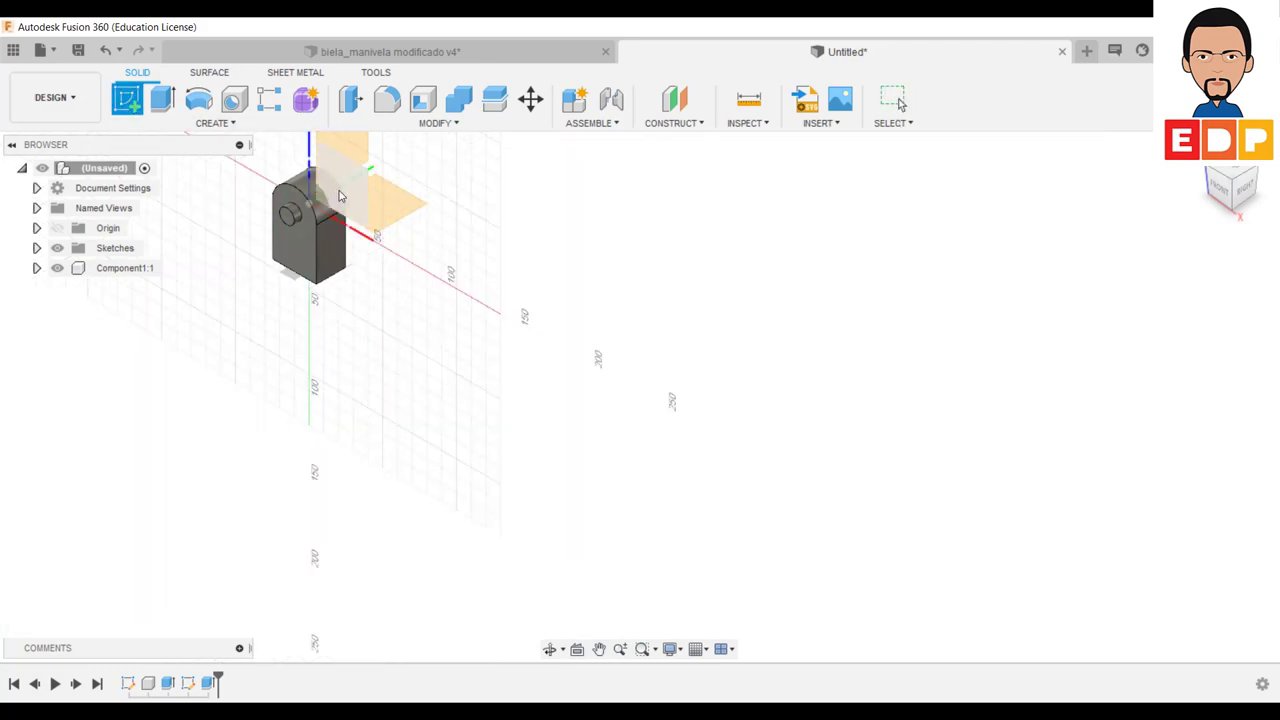
{"action": "left_click", "coordinate": [350, 195]}
{"action": "middle_click_drag", "start_coordinate": [934, 571], "coordinate": [474, 491]}
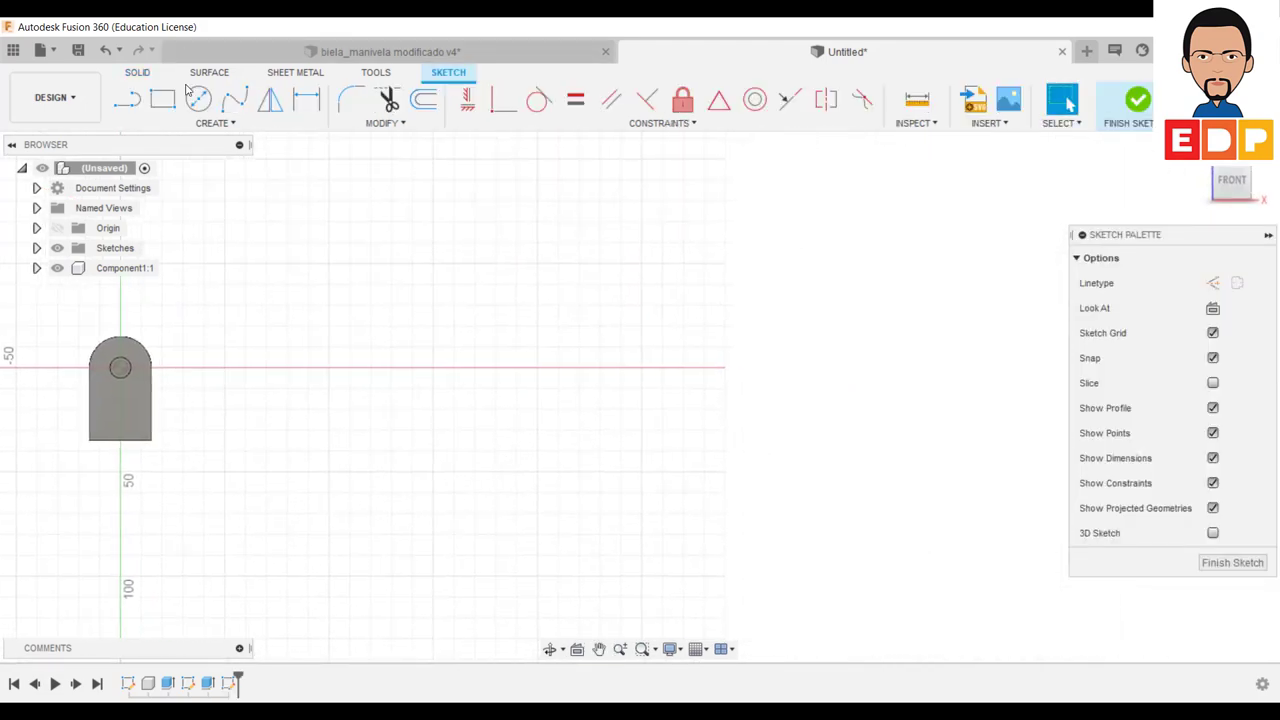
{"action": "left_click", "coordinate": [164, 101]}
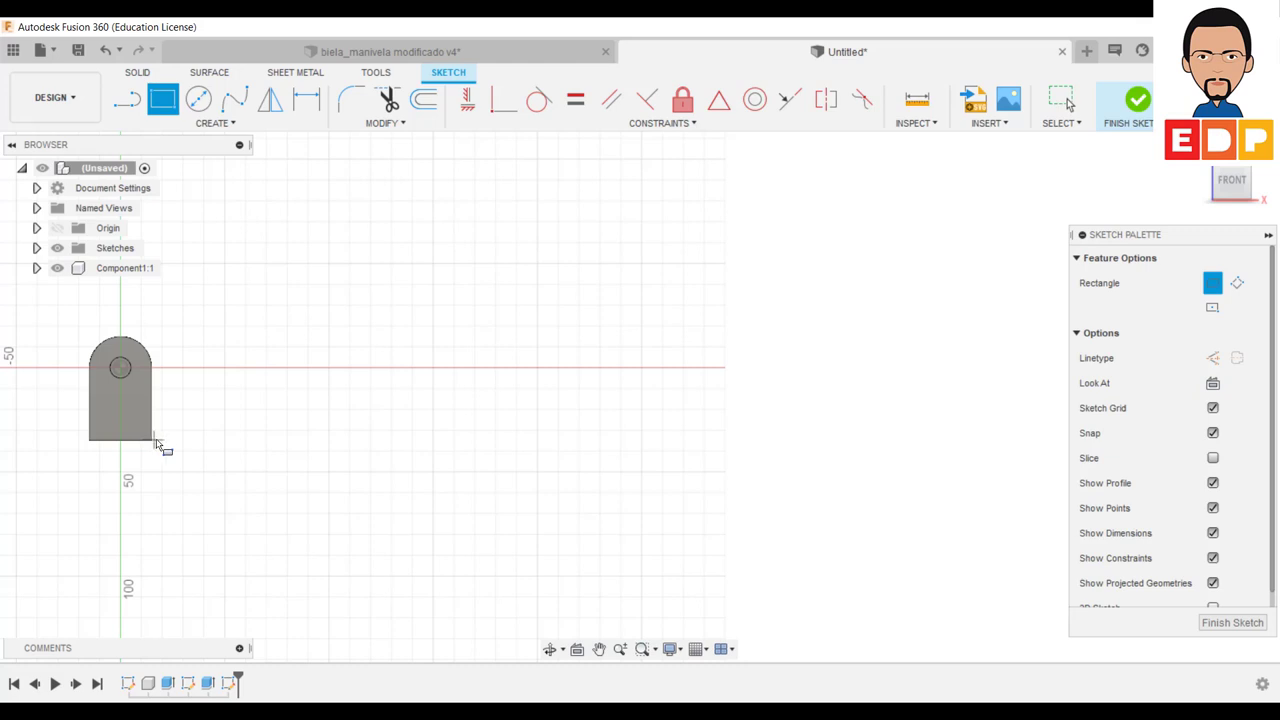
{"action": "scroll", "coordinate": [157, 444], "scroll_direction": "down", "scroll_amount": 2}
{"action": "scroll", "coordinate": [158, 450], "scroll_direction": "up", "scroll_amount": 3}
{"action": "scroll", "coordinate": [157, 457], "scroll_direction": "up", "scroll_amount": 2}
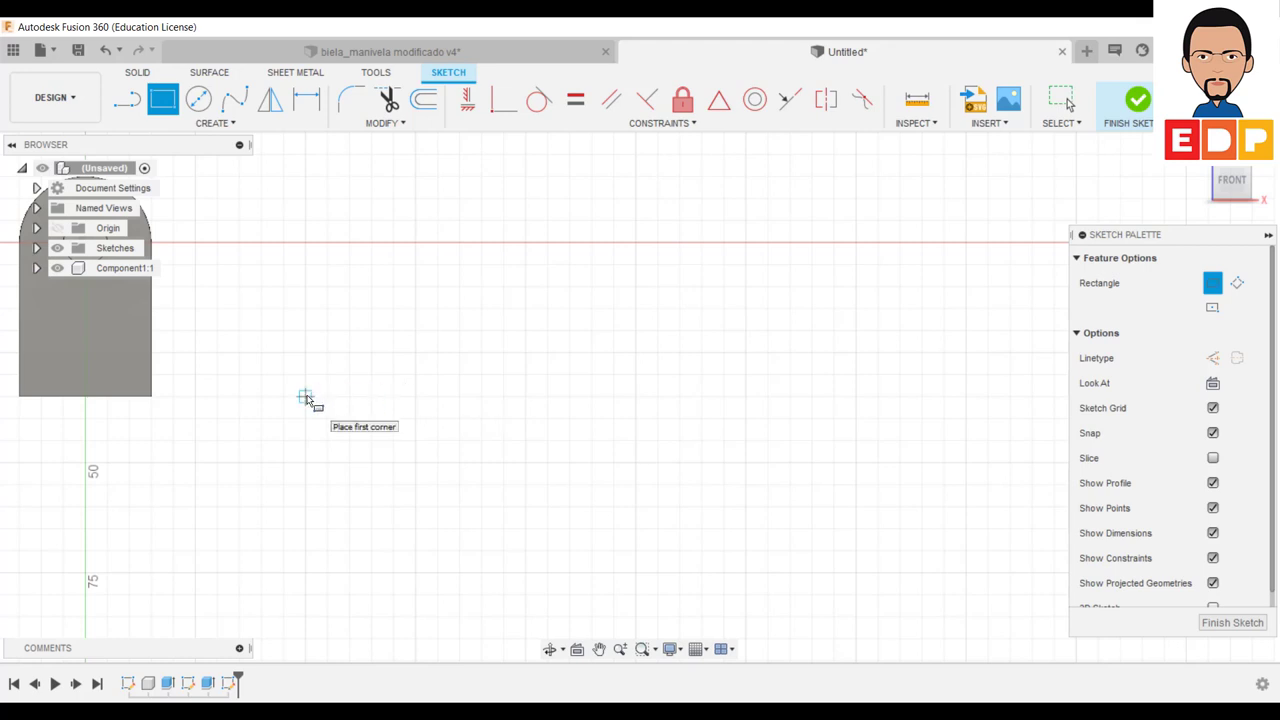
{"action": "left_click", "coordinate": [305, 397]}
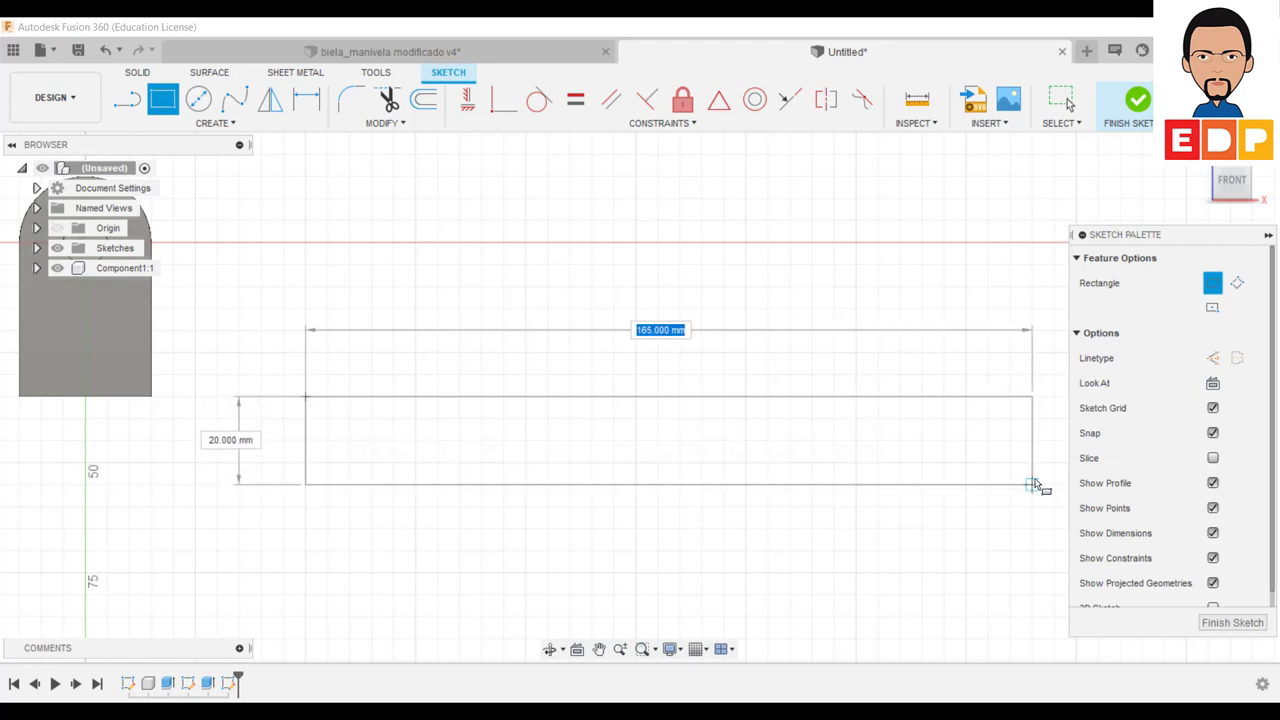
{"action": "middle_click_drag", "start_coordinate": [1030, 485], "coordinate": [886, 477]}
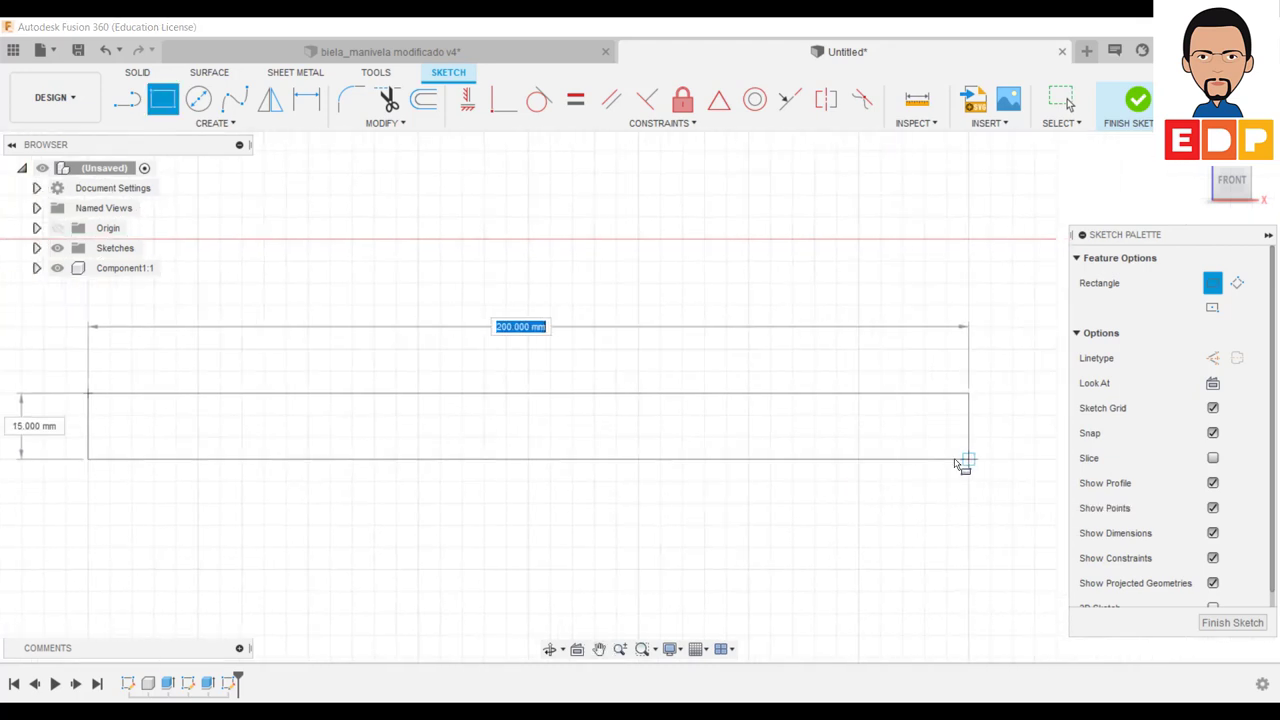
{"action": "left_click", "coordinate": [949, 461]}
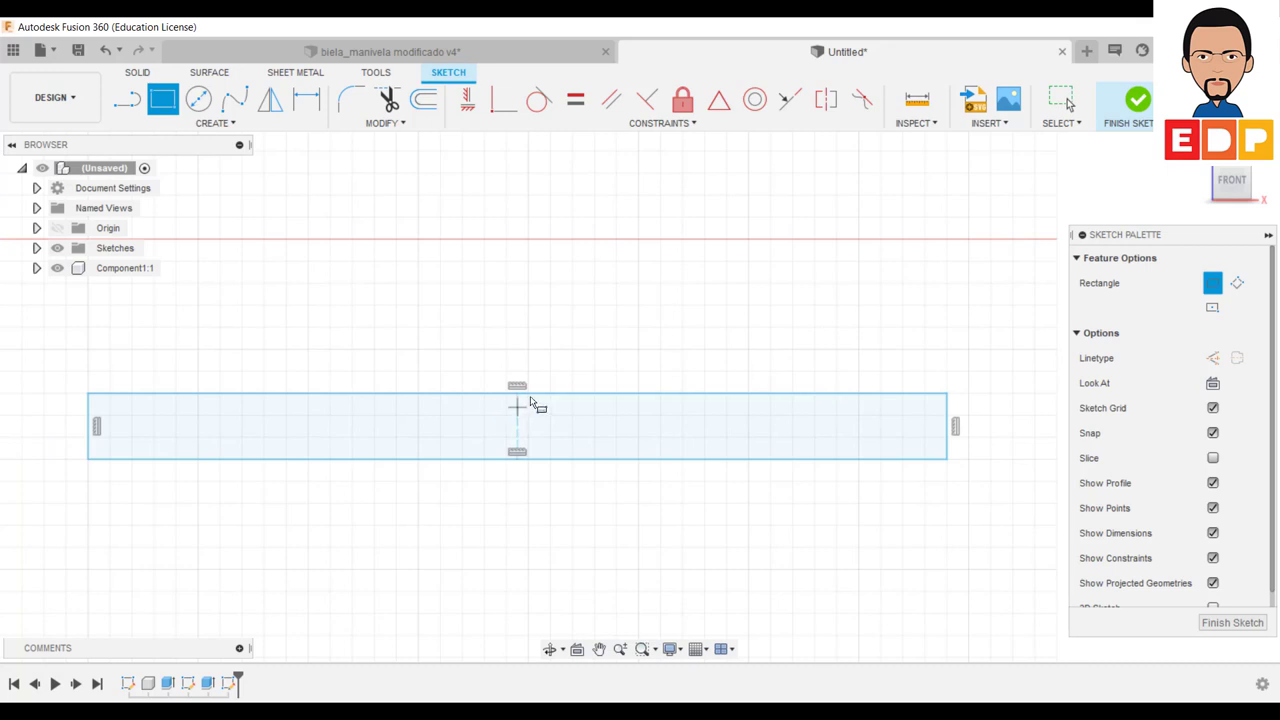
Step: Dimension the rectangle 200 mm wide and 20 mm tall
{"action": "key", "text": "d"}
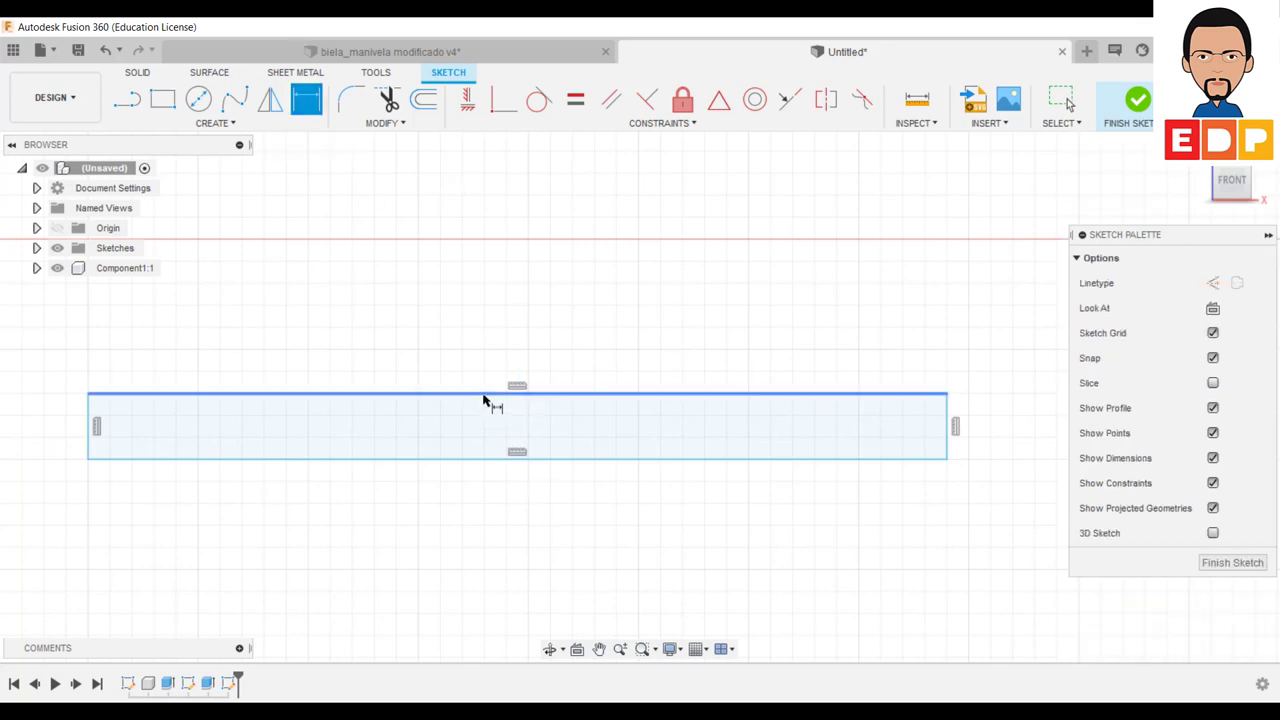
{"action": "left_click", "coordinate": [484, 396]}
{"action": "left_click", "coordinate": [491, 327]}
{"action": "type", "text": "200"}
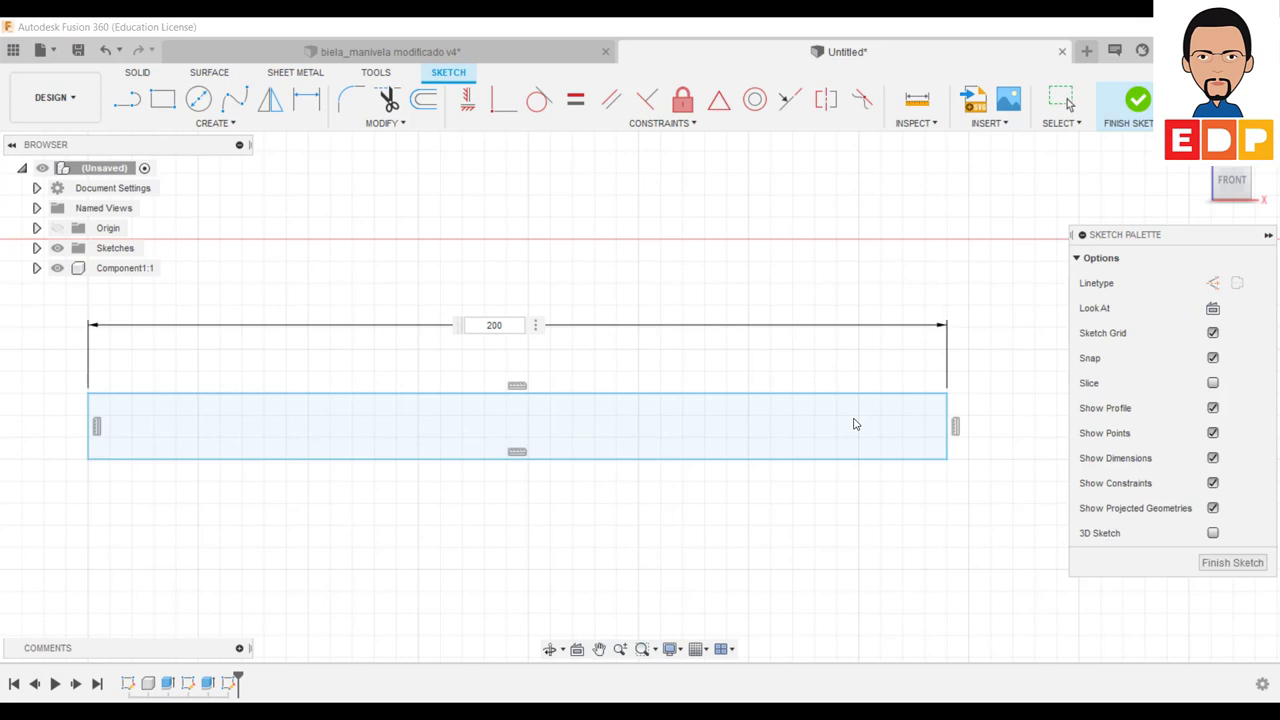
{"action": "key", "text": "Return"}
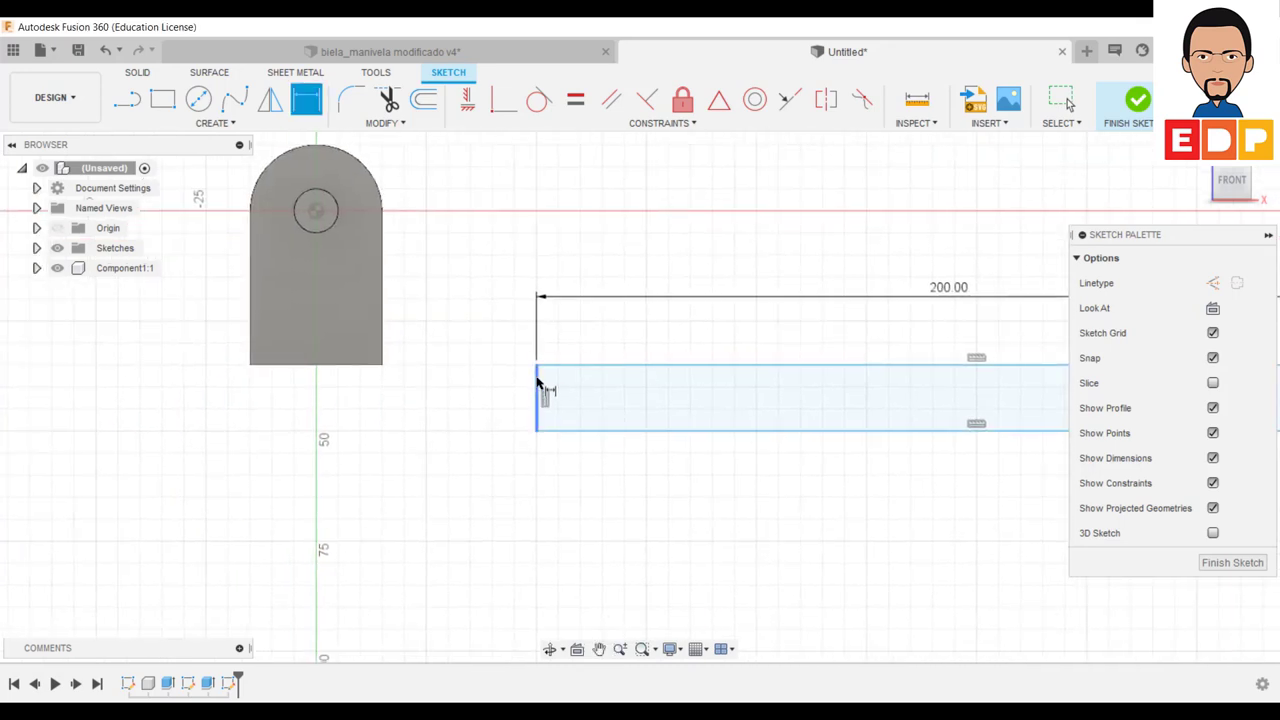
{"action": "left_click", "coordinate": [538, 395]}
{"action": "left_click", "coordinate": [467, 398]}
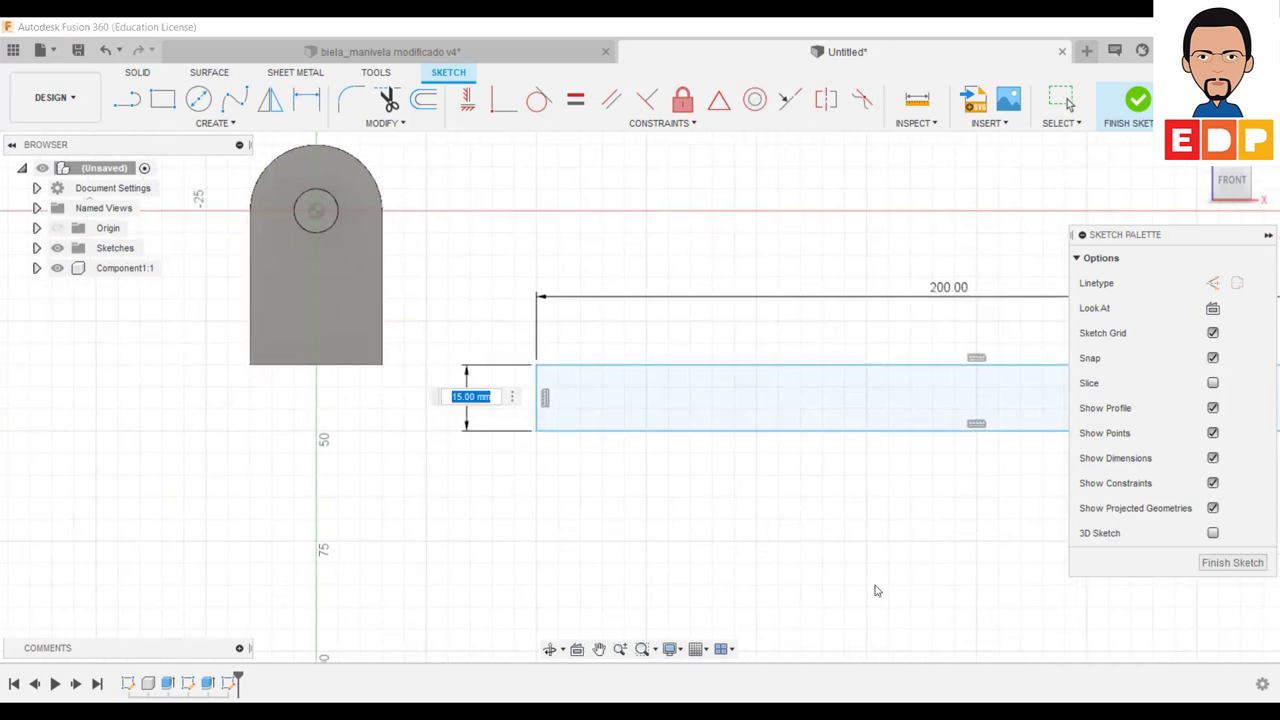
{"action": "type", "text": "20"}
{"action": "key", "text": "Return"}
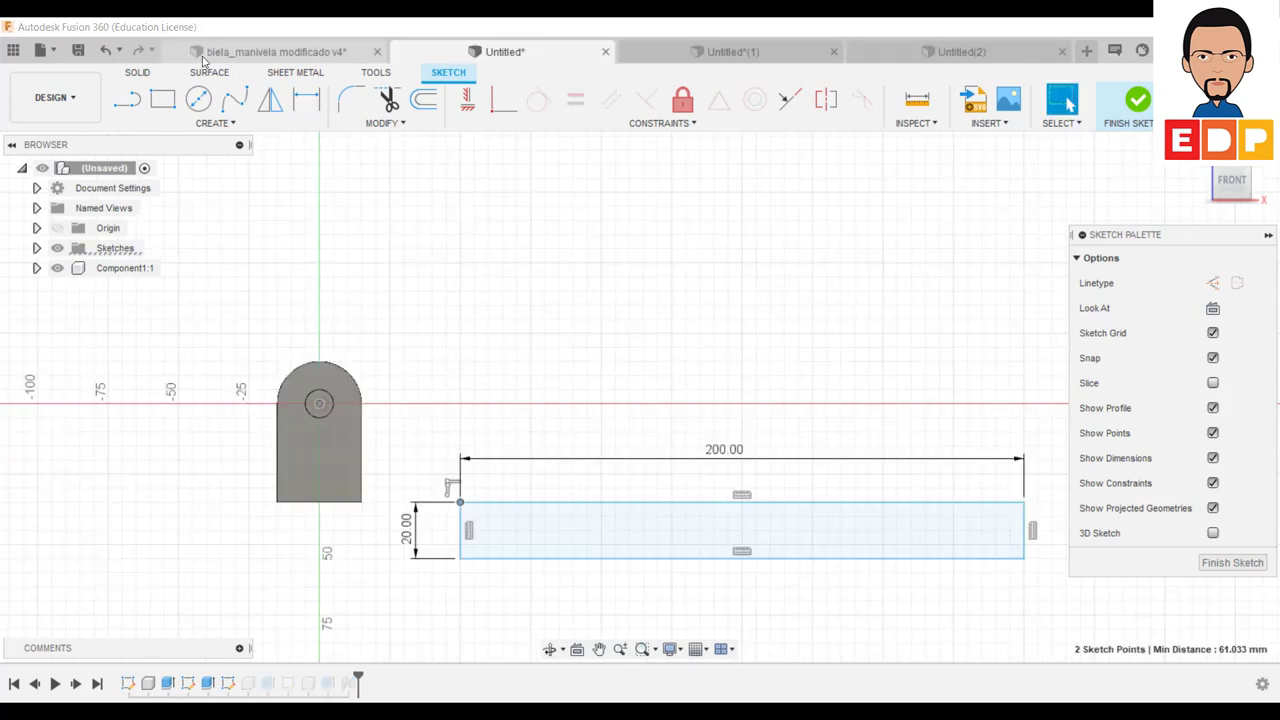
{"action": "left_click", "coordinate": [306, 99]}
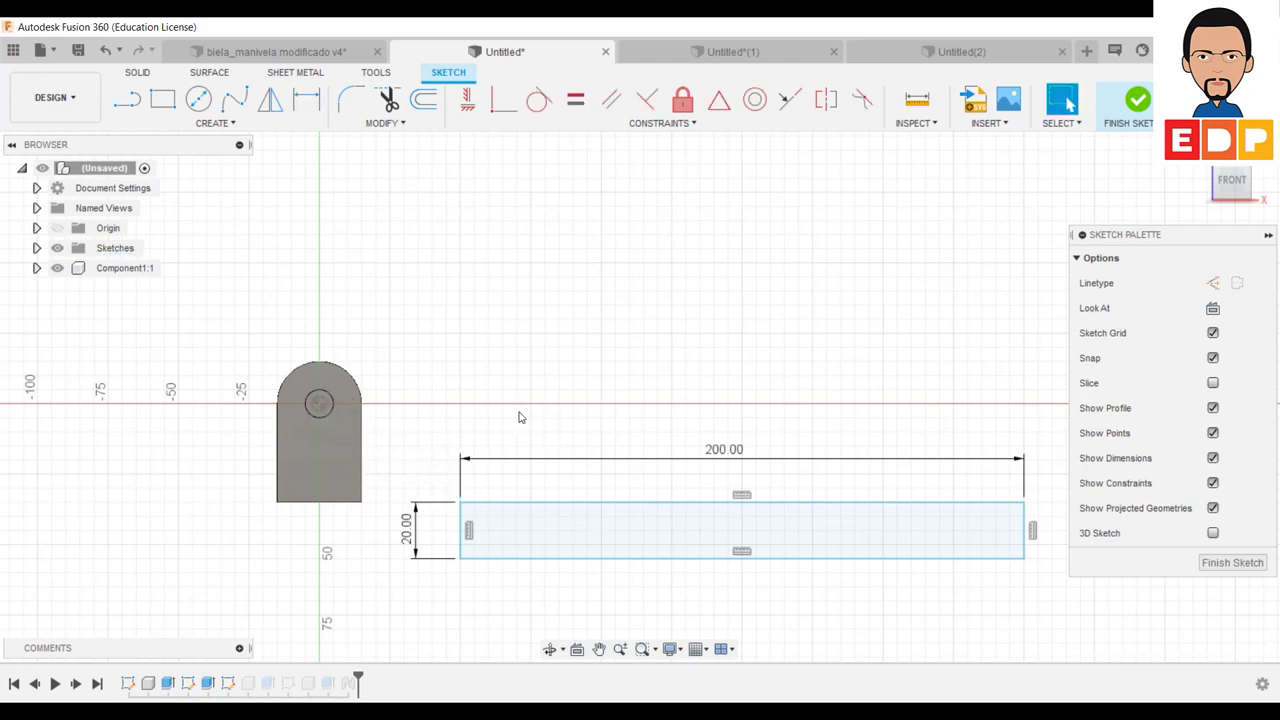
Step: Locate the rectangle's top-left corner 20 mm vertically and 100 mm horizontally from the pin centre
{"action": "left_click", "coordinate": [460, 503]}
{"action": "left_click", "coordinate": [321, 406]}
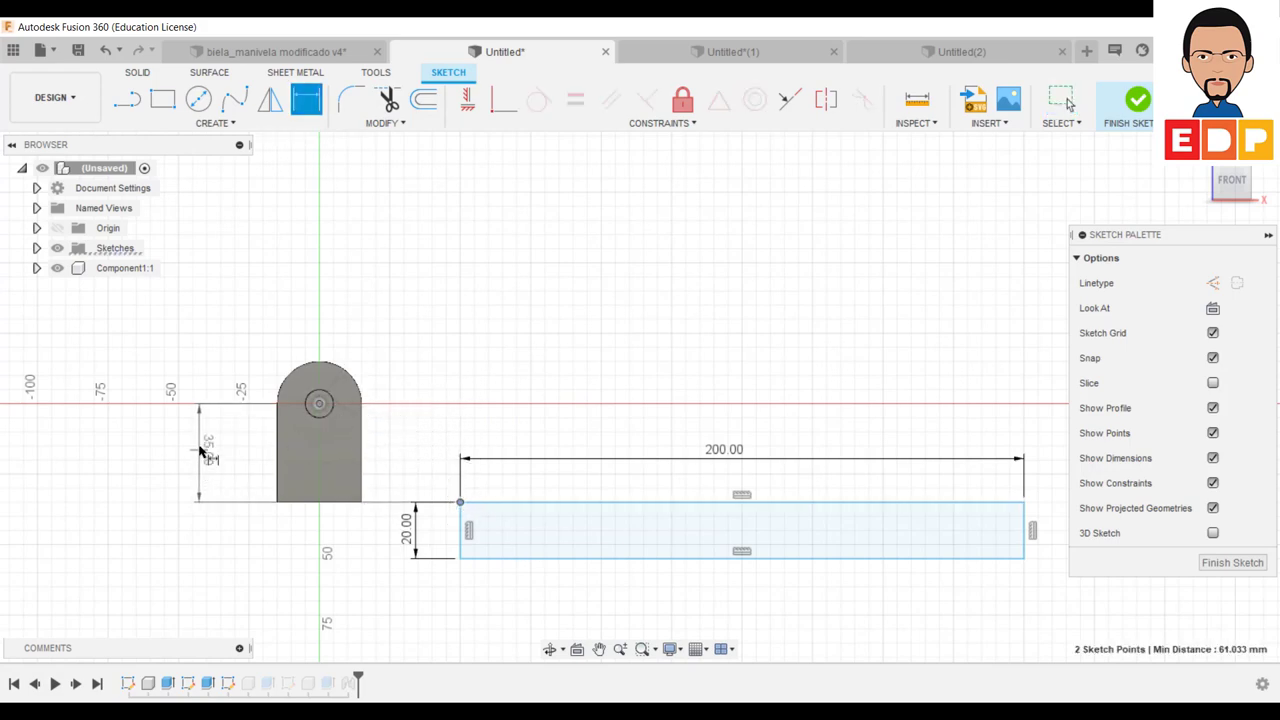
{"action": "left_click", "coordinate": [200, 447]}
{"action": "type", "text": "20"}
{"action": "key", "text": "Return"}
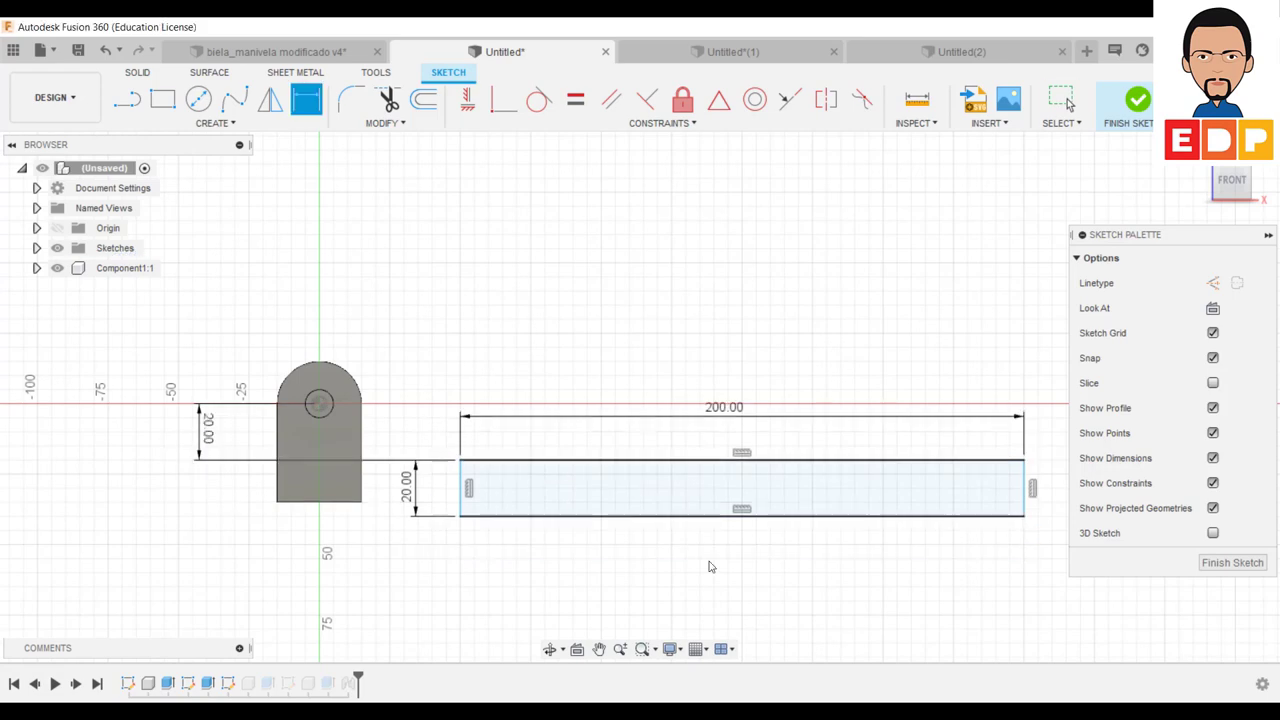
{"action": "left_click", "coordinate": [460, 461]}
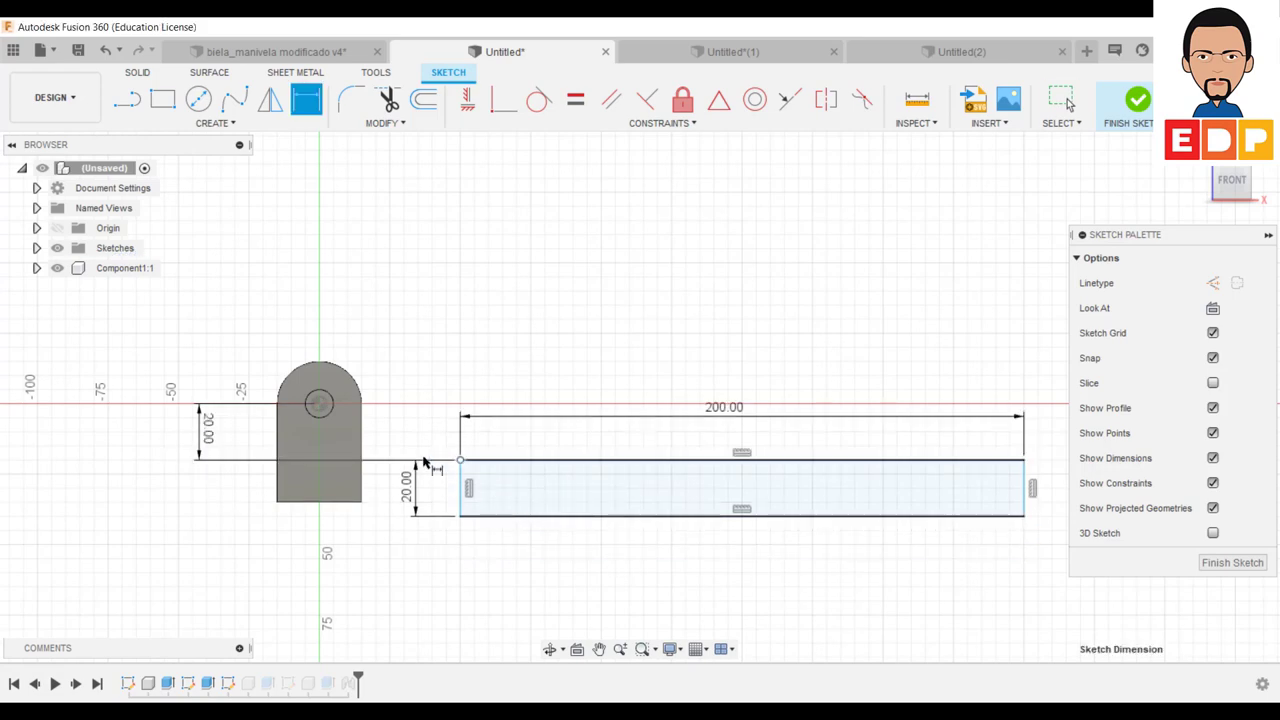
{"action": "left_click", "coordinate": [320, 405]}
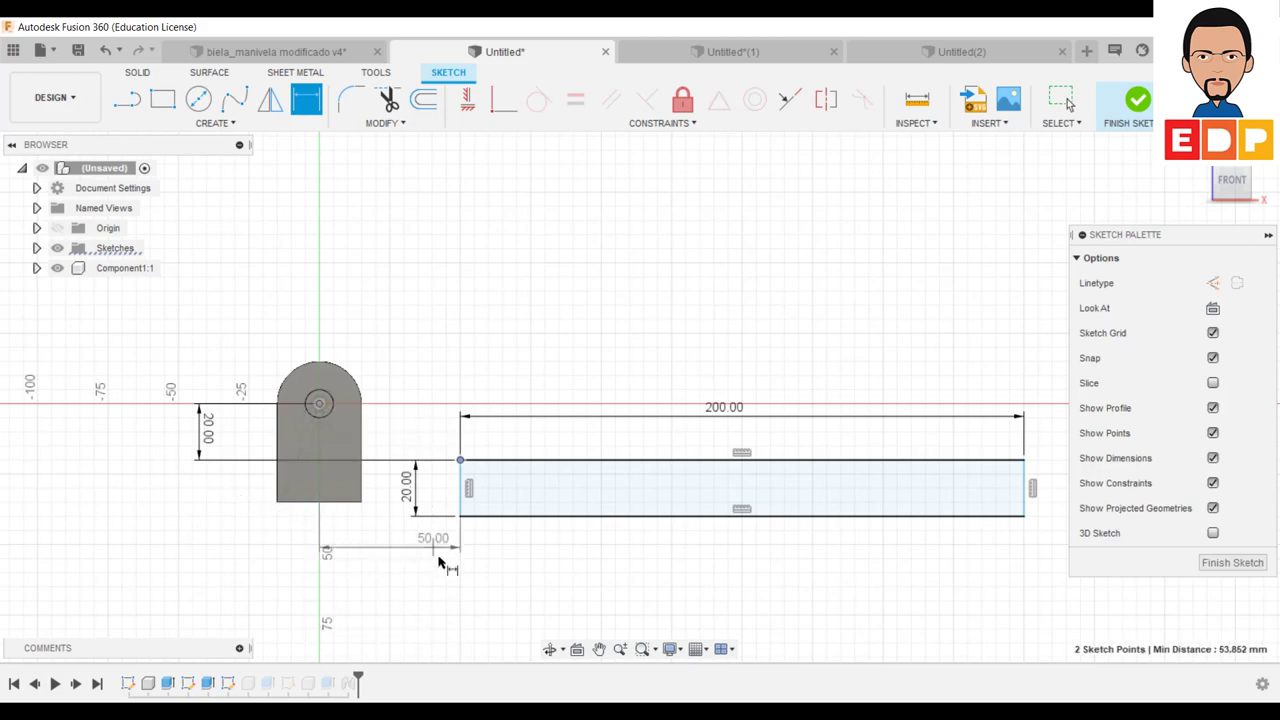
{"action": "left_click", "coordinate": [390, 591]}
{"action": "type", "text": "100"}
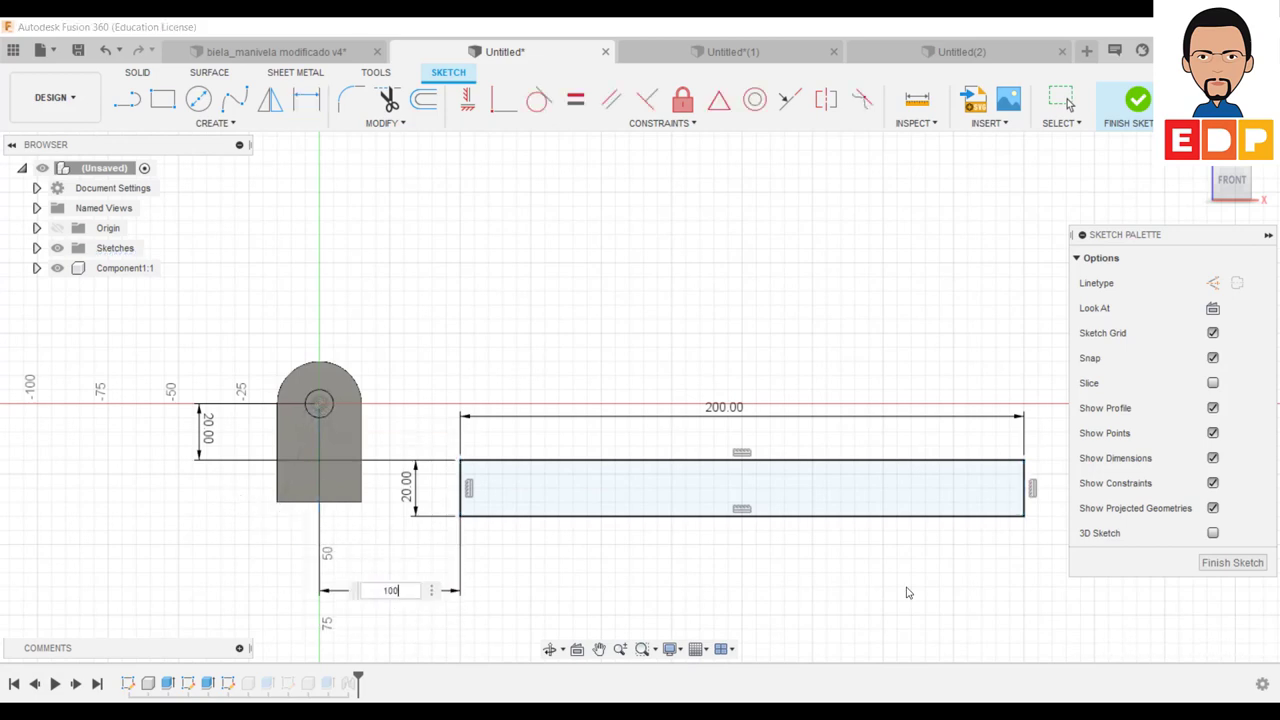
{"action": "key", "text": "Return"}
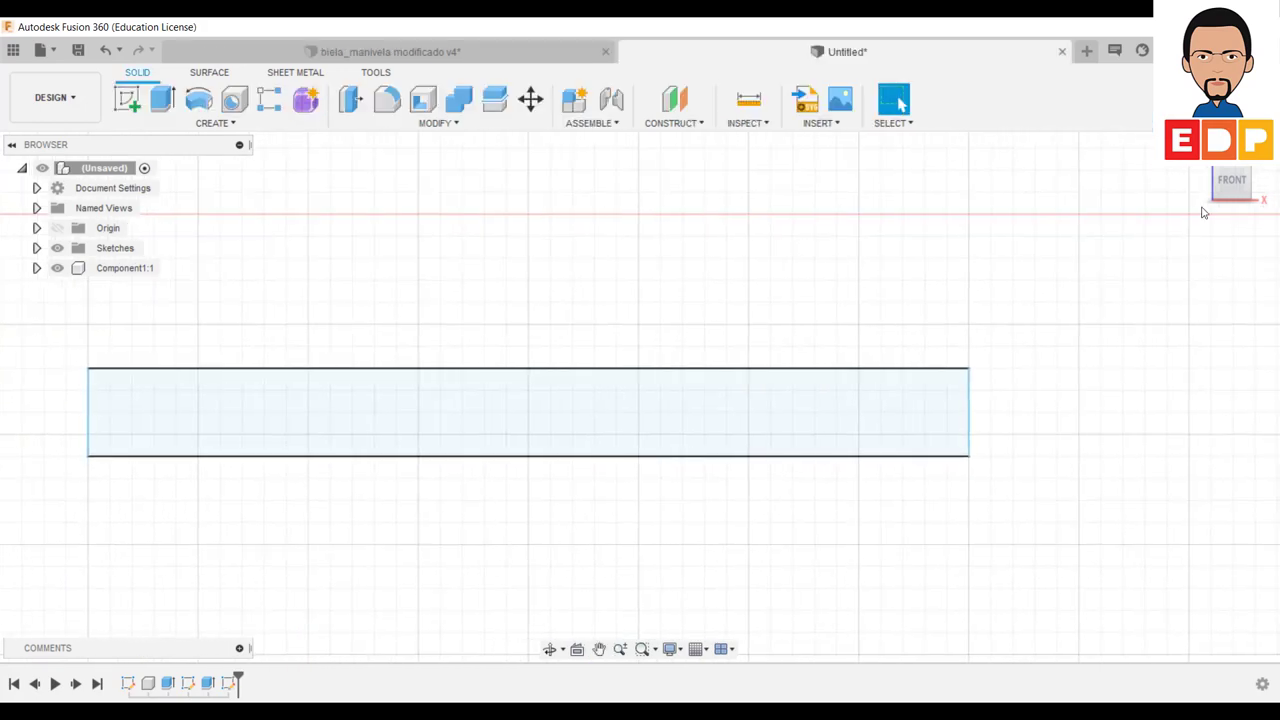
{"action": "left_click", "coordinate": [1247, 171]}
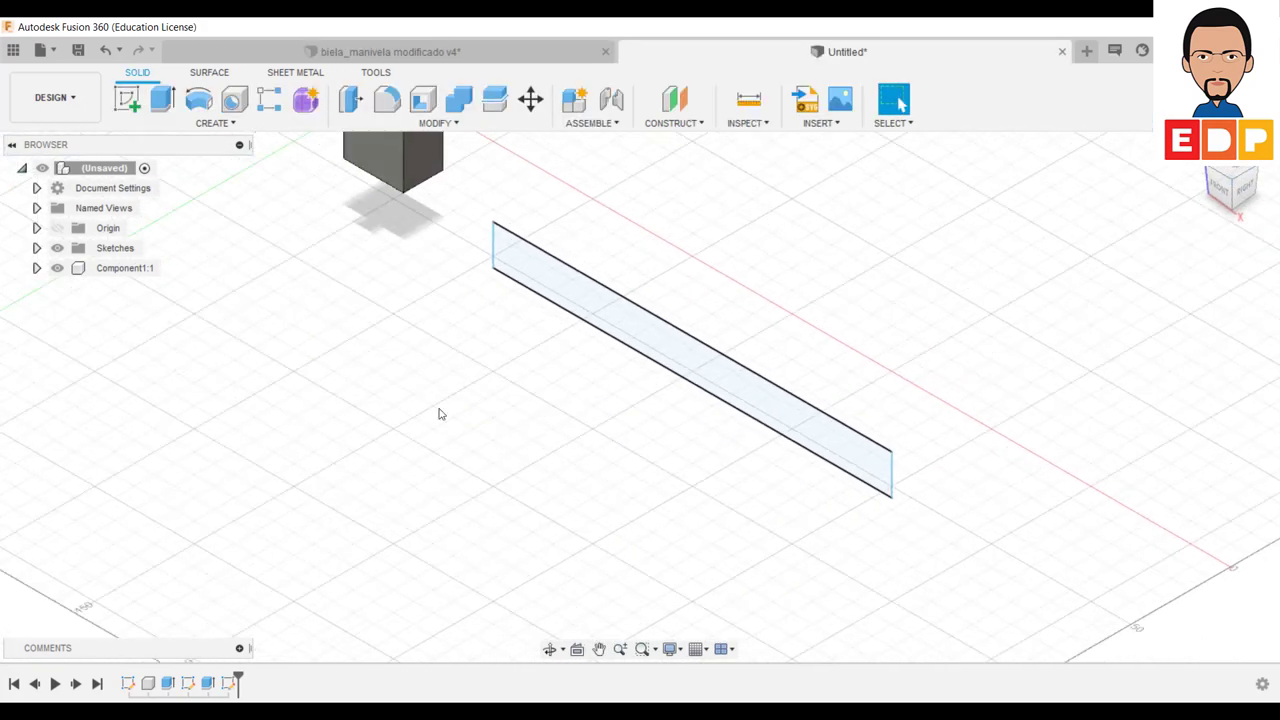
{"action": "middle_click_drag", "start_coordinate": [440, 414], "coordinate": [374, 480]}
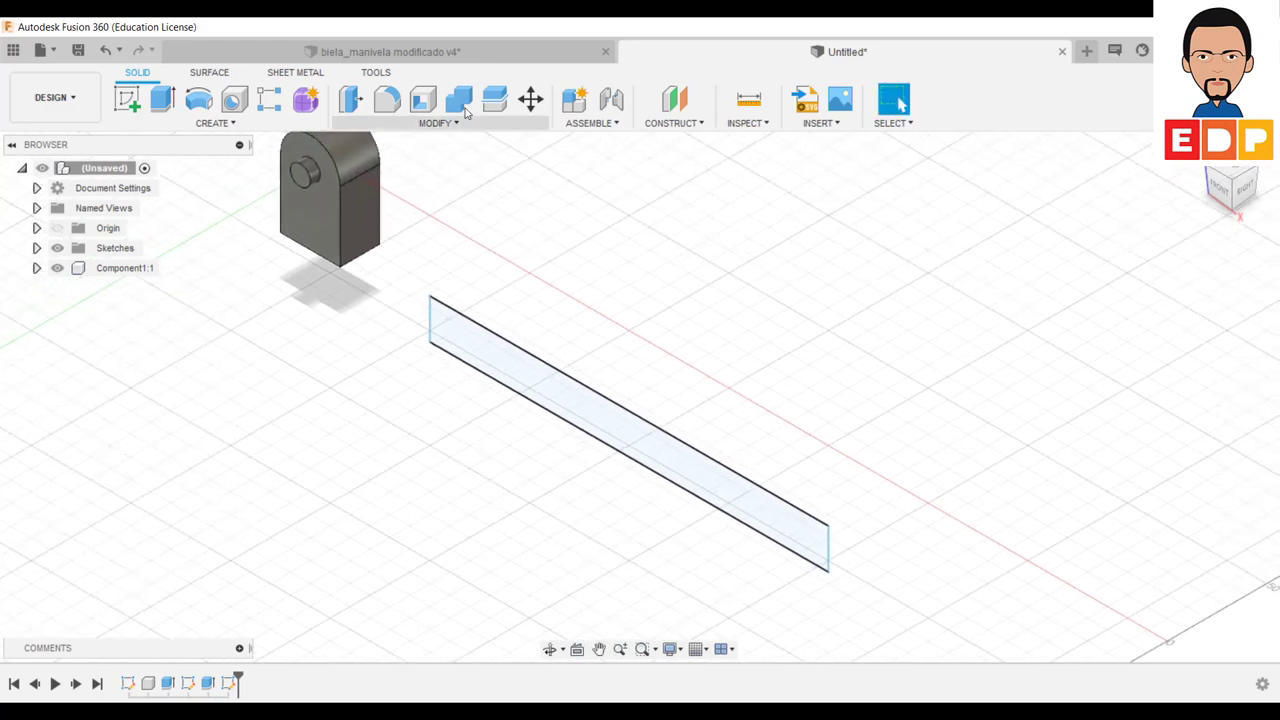
Step: Extrude the 200 × 20 rectangle 10 mm symmetrically as new component Component2:1
{"action": "left_click", "coordinate": [162, 98]}
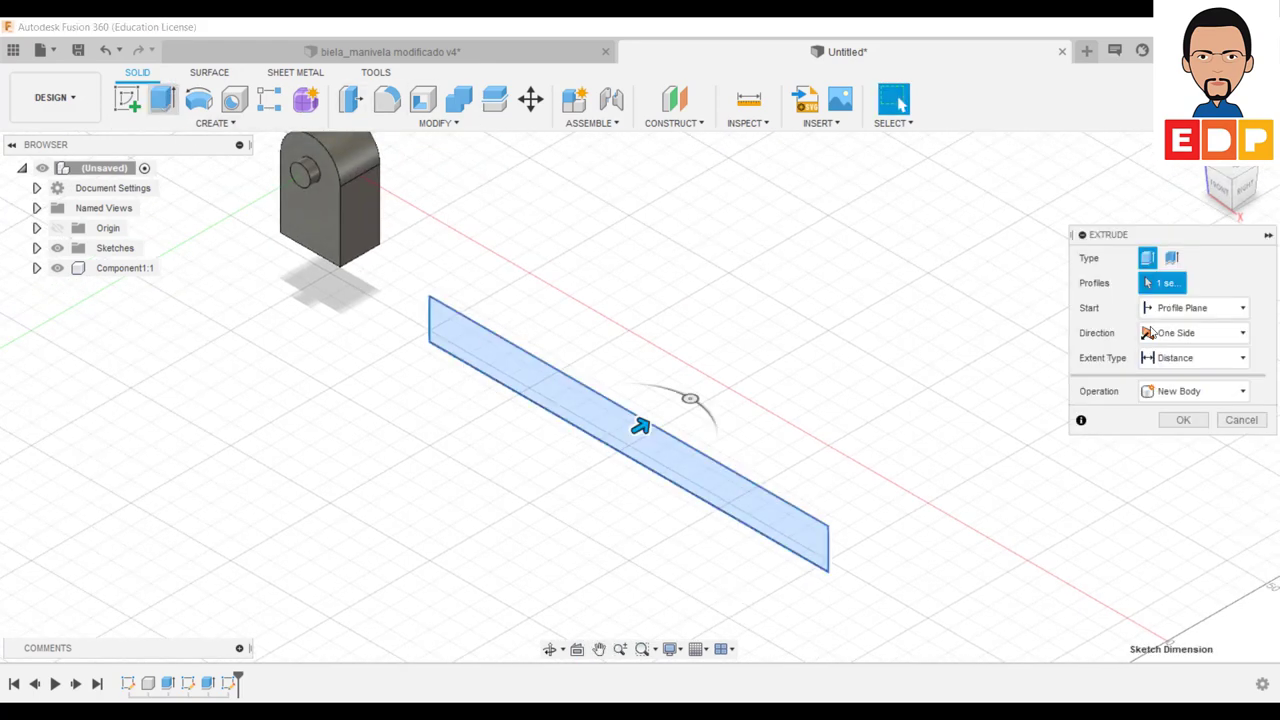
{"action": "left_click", "coordinate": [1201, 340]}
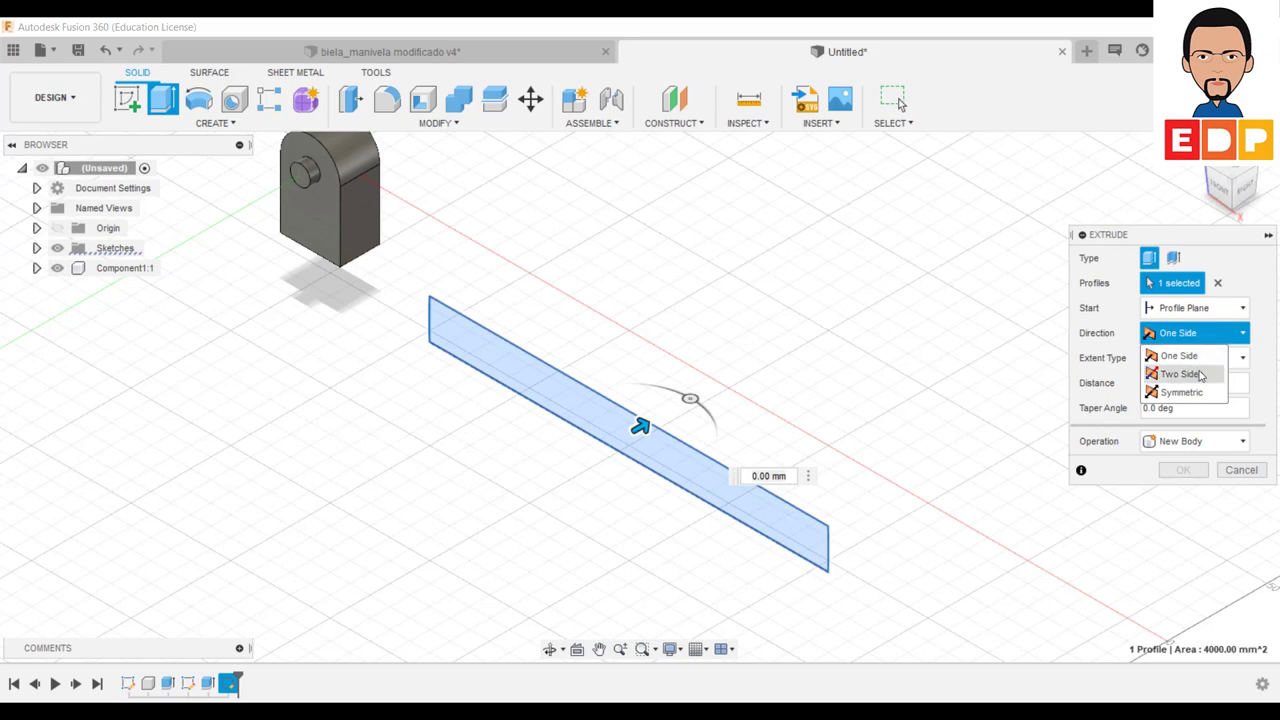
{"action": "left_click", "coordinate": [1199, 392]}
{"action": "left_click", "coordinate": [1201, 466]}
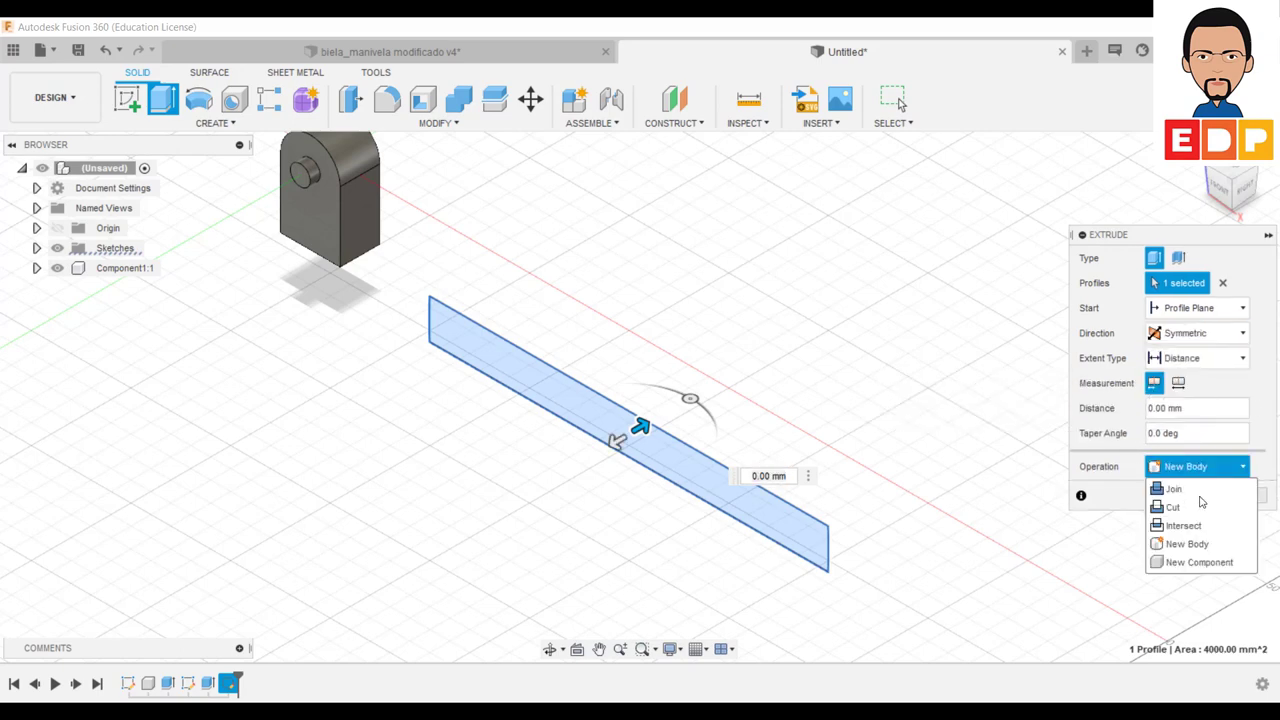
{"action": "left_click", "coordinate": [1180, 564]}
{"action": "type", "text": "10"}
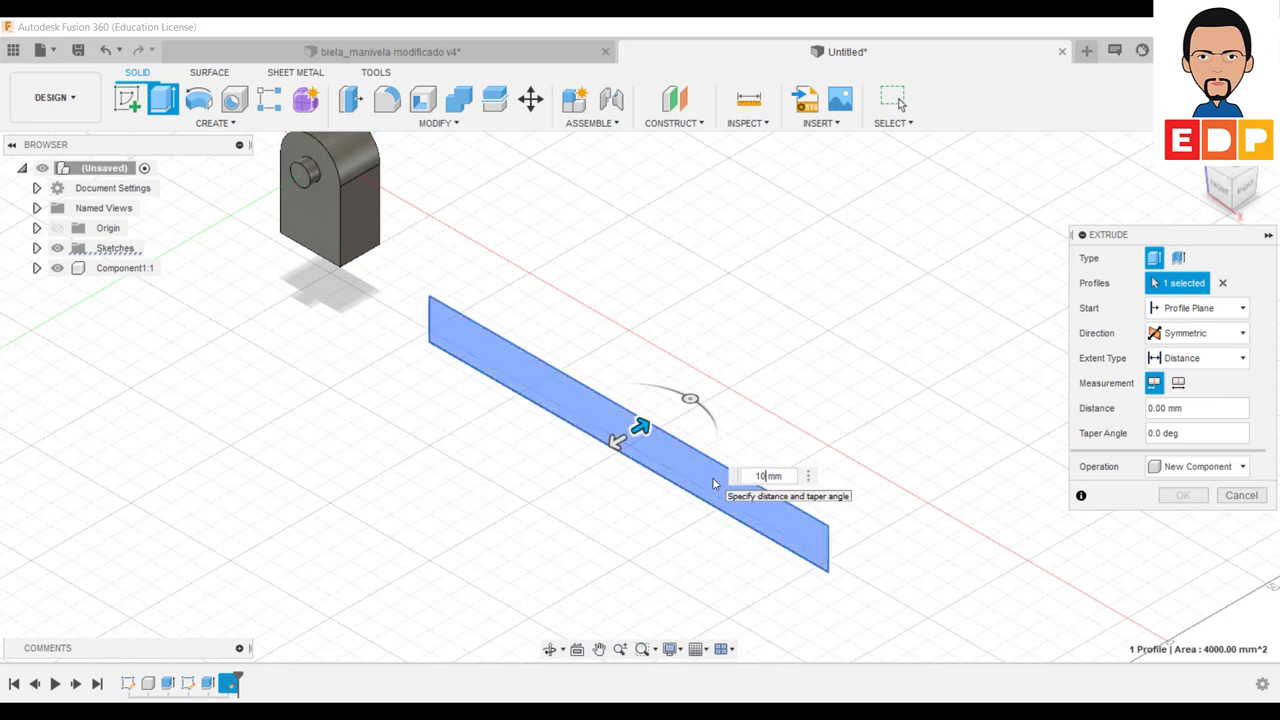
{"action": "key", "text": "Return"}
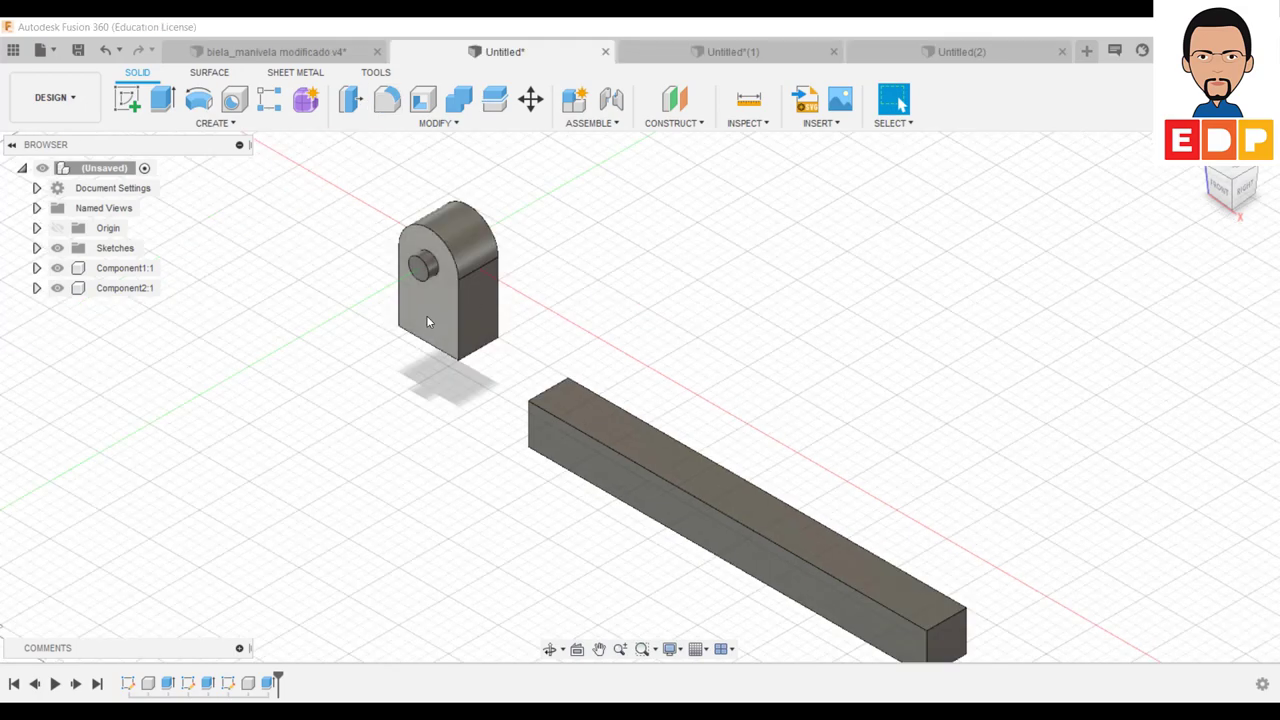
{"action": "left_click", "coordinate": [426, 315]}
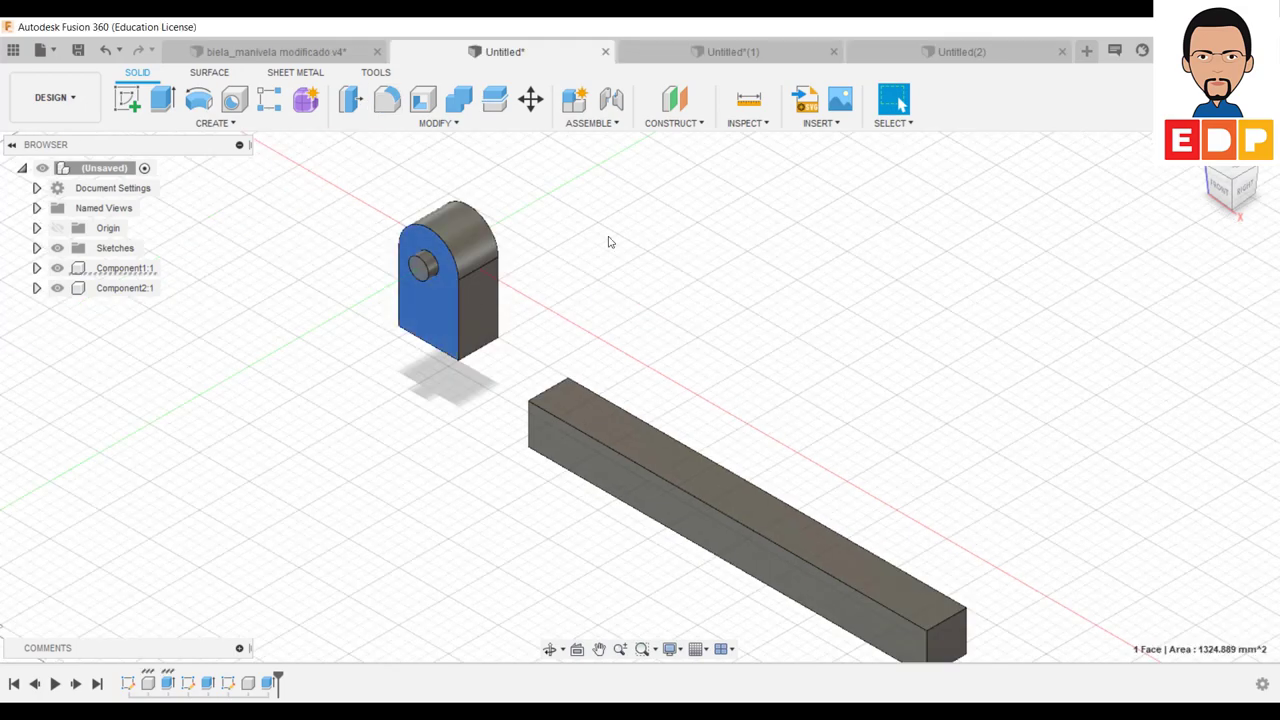
Step: Start a sketch on the upright part's front face and draw a rectangle beside it
{"action": "left_click", "coordinate": [130, 97]}
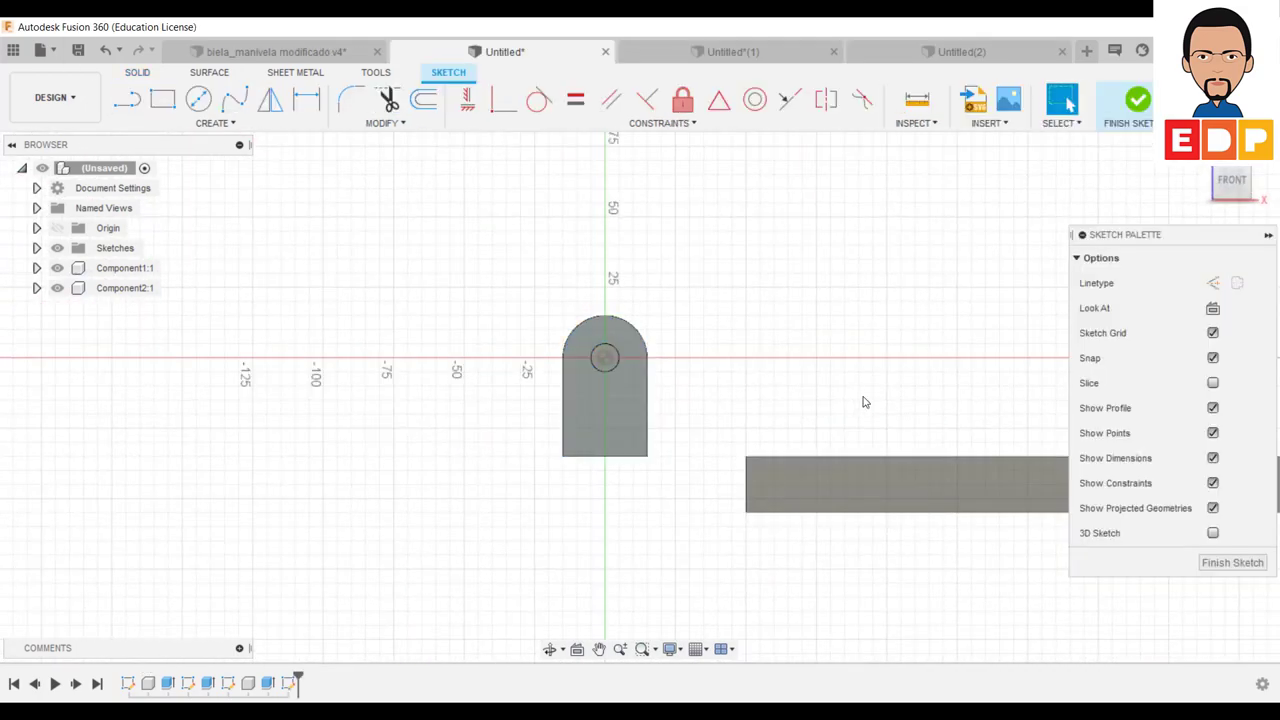
{"action": "middle_click_drag", "start_coordinate": [757, 411], "coordinate": [448, 380]}
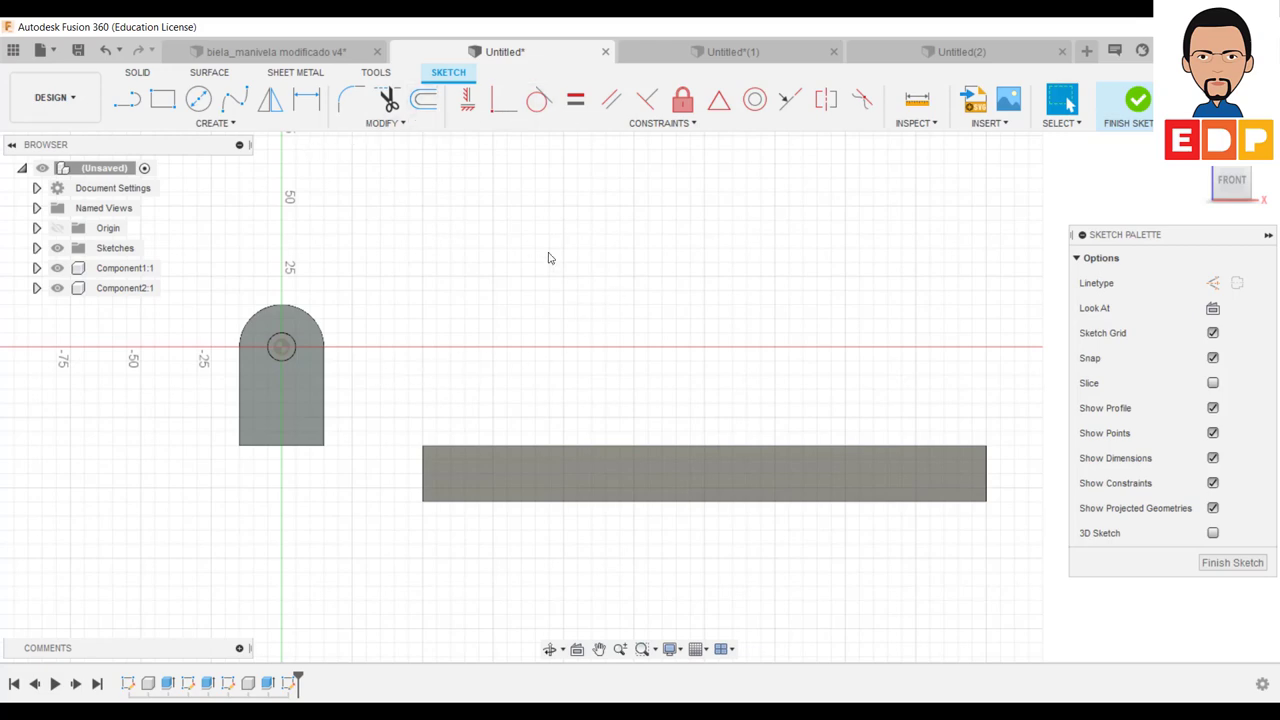
{"action": "left_click", "coordinate": [309, 400]}
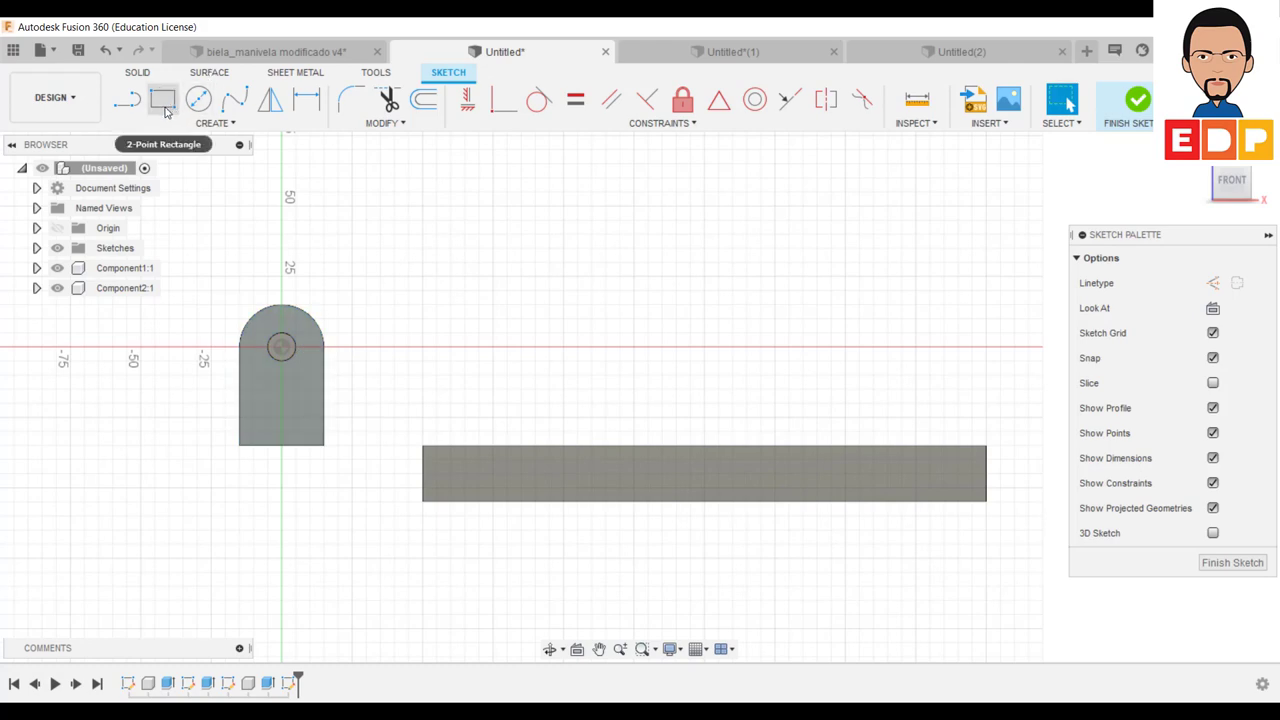
{"action": "left_click", "coordinate": [163, 100]}
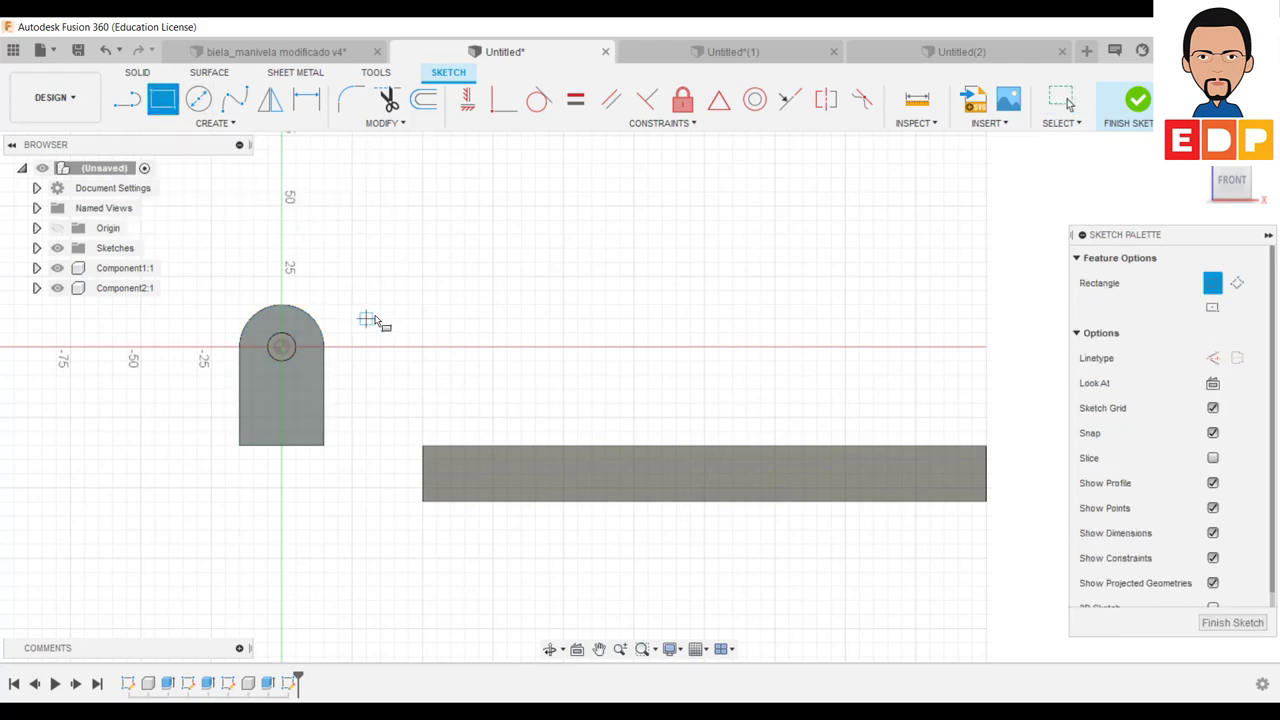
{"action": "left_click", "coordinate": [380, 304]}
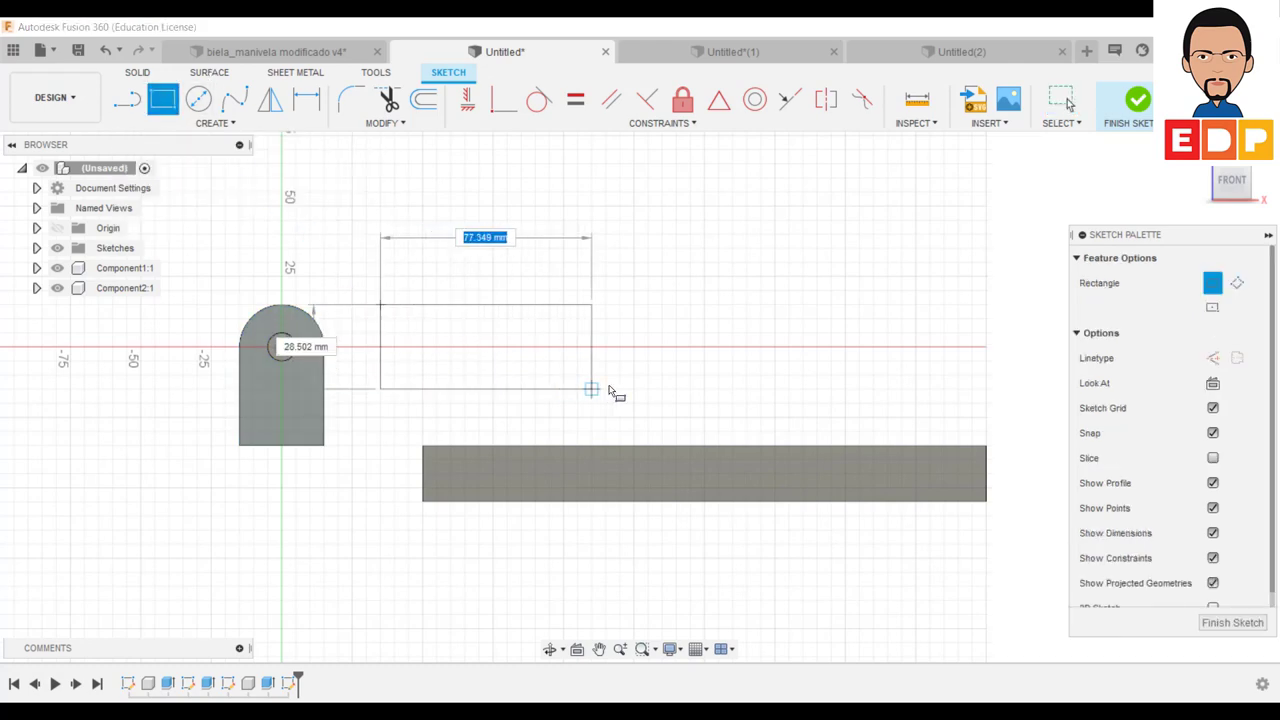
{"action": "left_click", "coordinate": [647, 376]}
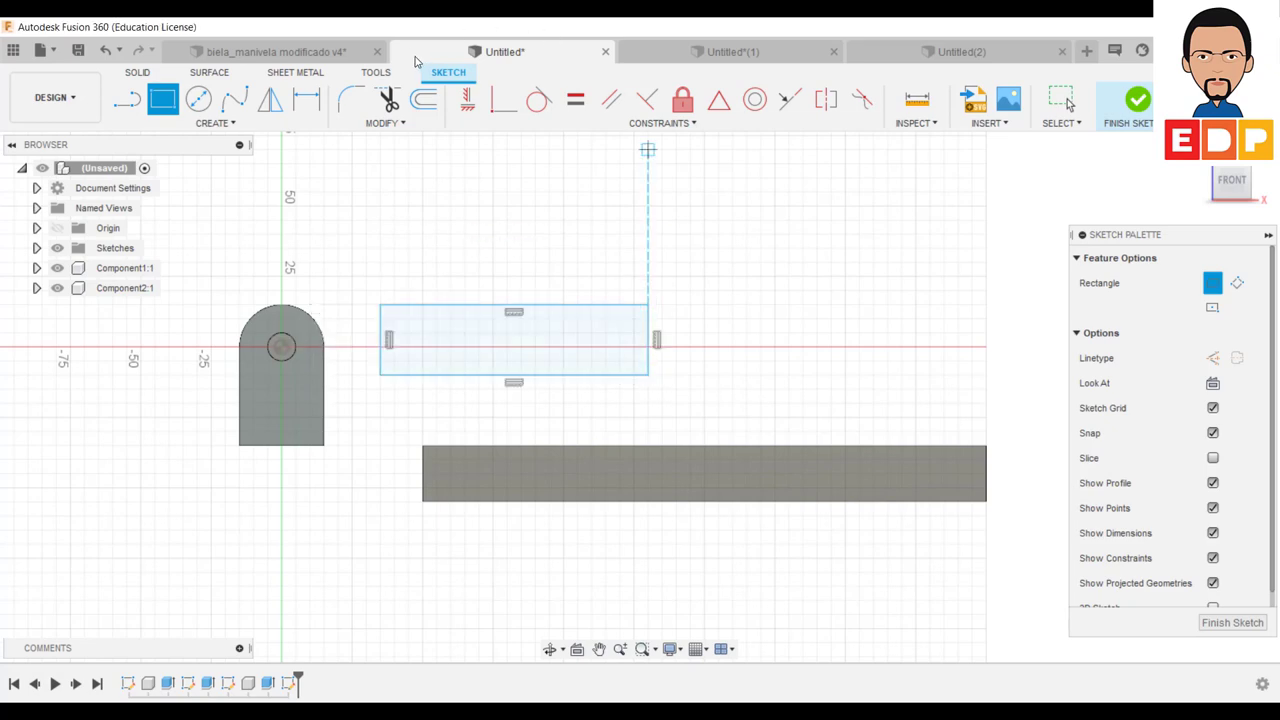
Step: Dimension the rectangle 30 mm high and 105 mm wide
{"action": "left_click", "coordinate": [307, 104]}
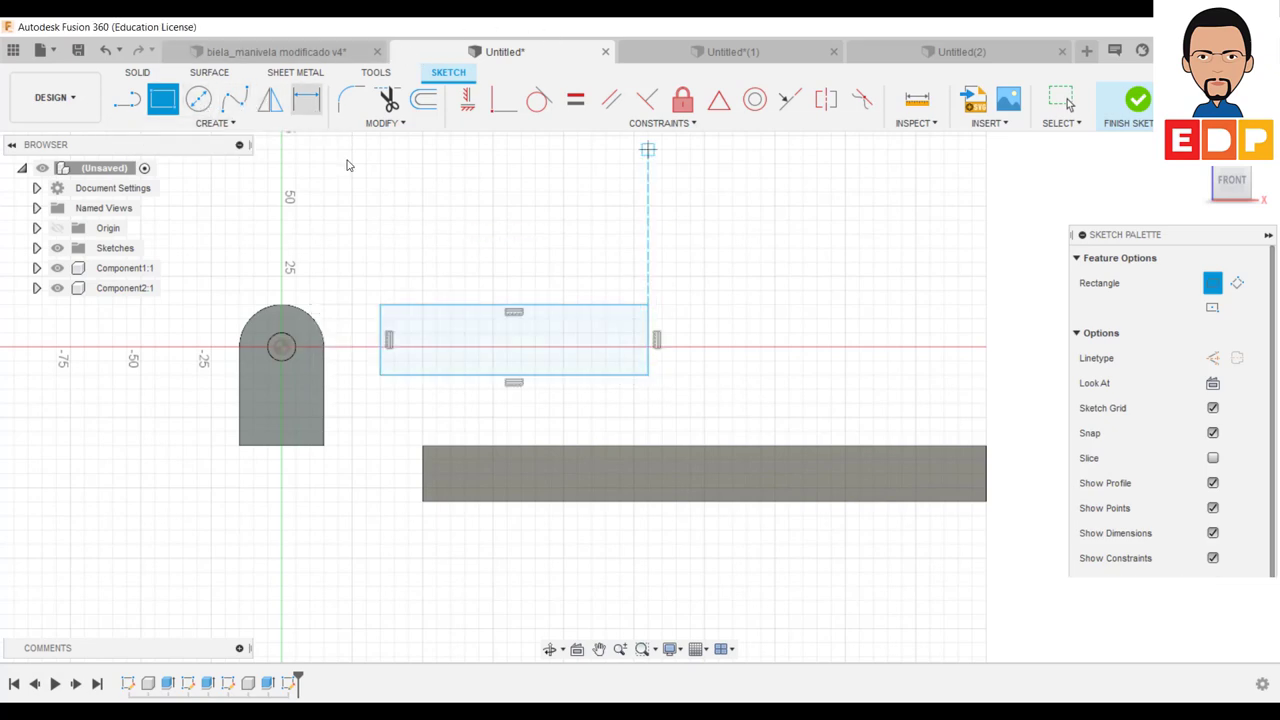
{"action": "left_click", "coordinate": [381, 336]}
{"action": "left_click", "coordinate": [358, 333]}
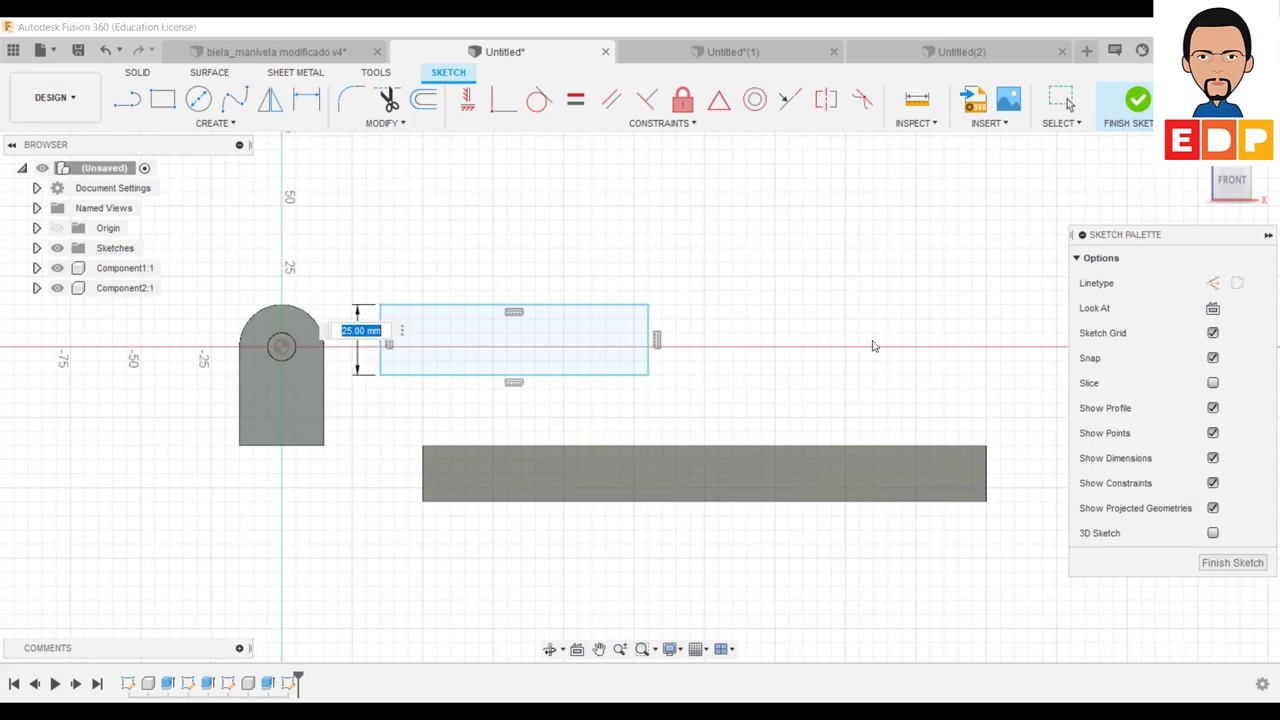
{"action": "type", "text": "30"}
{"action": "key", "text": "Return"}
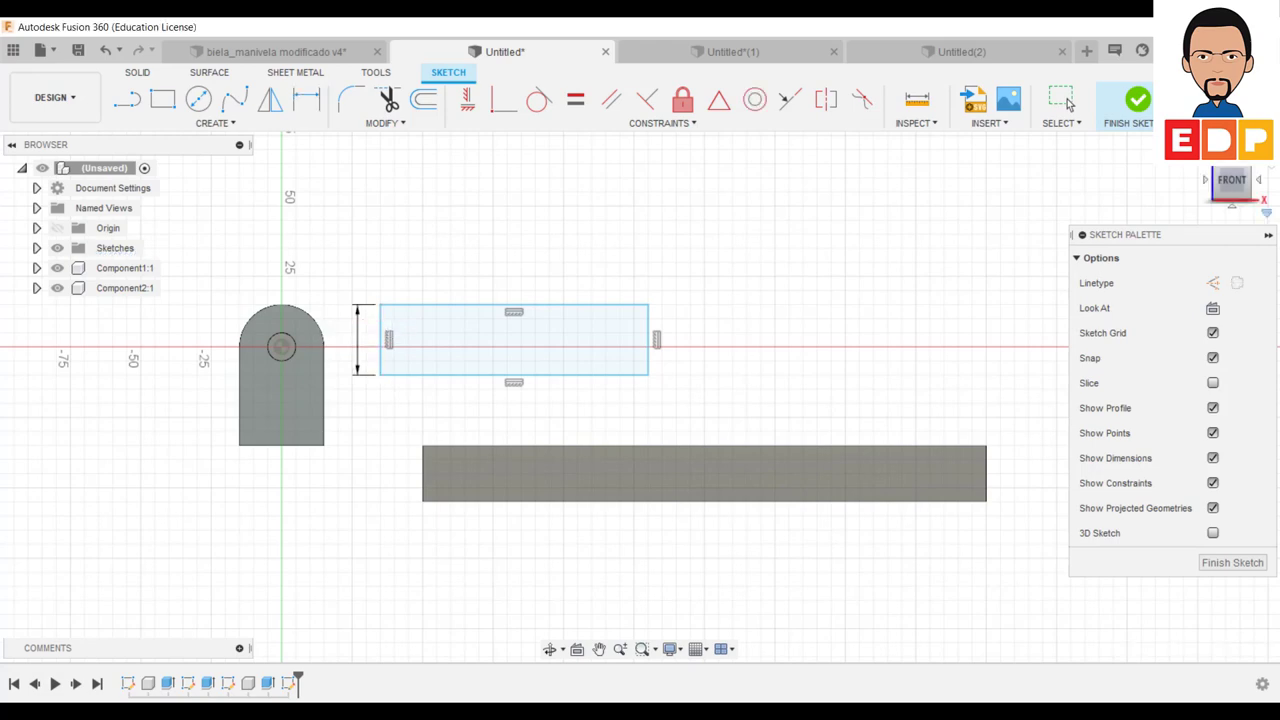
{"action": "left_click", "coordinate": [442, 305]}
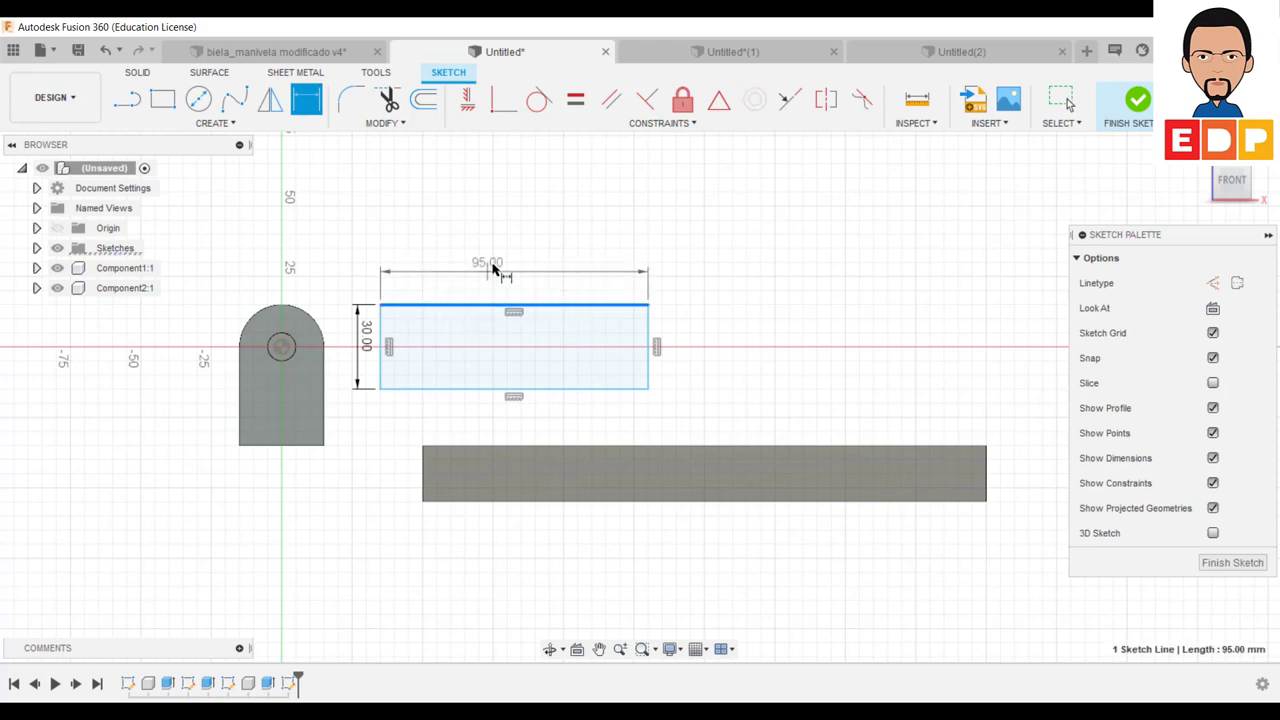
{"action": "left_click", "coordinate": [502, 252]}
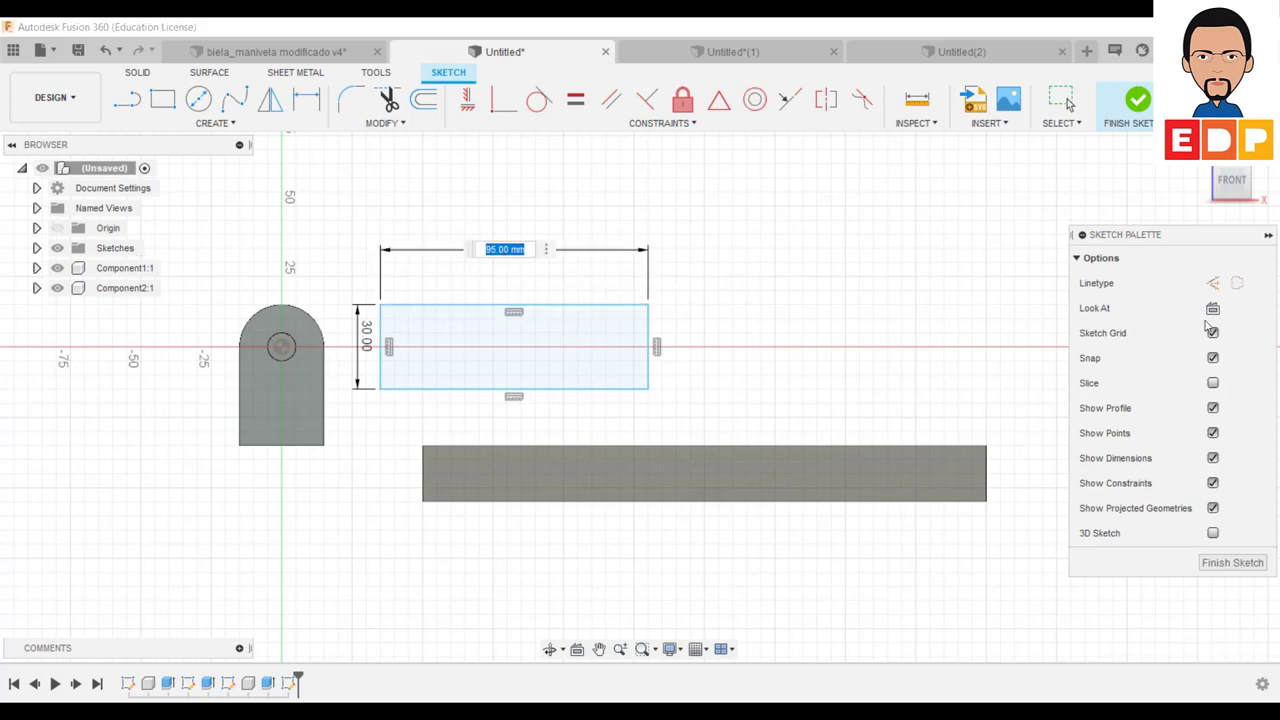
{"action": "type", "text": "105"}
{"action": "key", "text": "Return"}
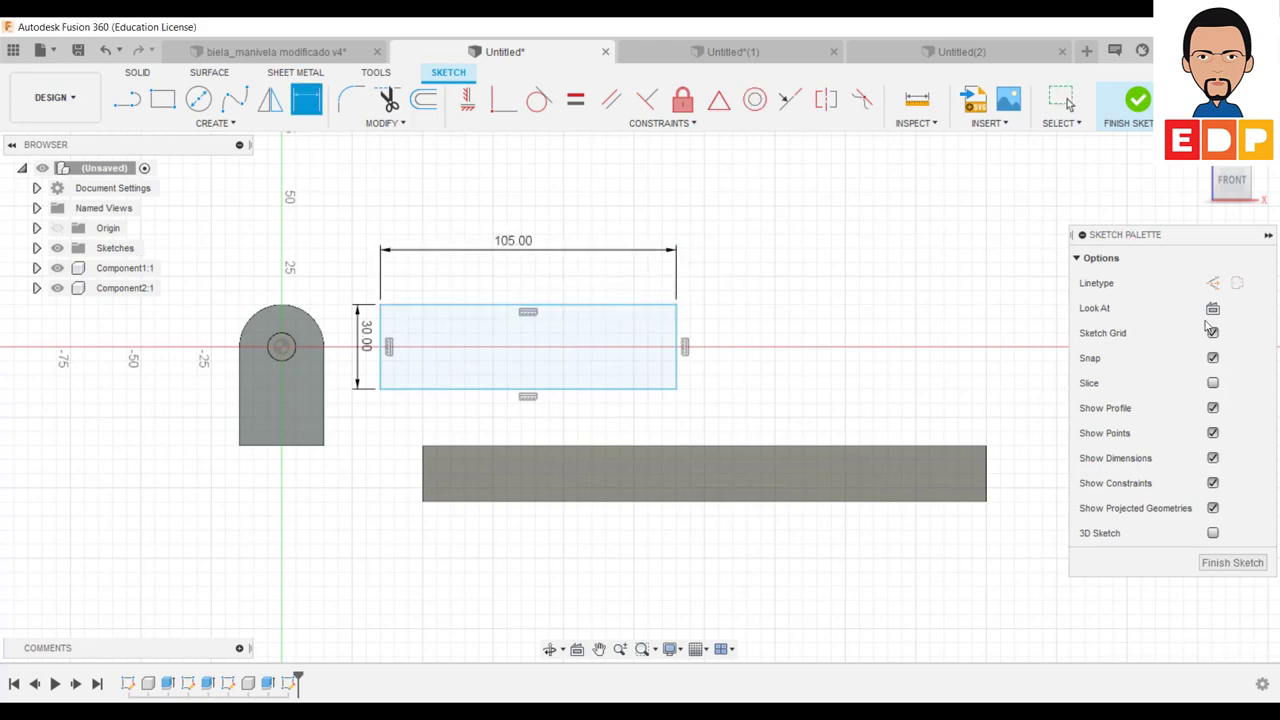
Step: Round the rectangle's top-left and bottom-left corners with R15 fillets
{"action": "left_click", "coordinate": [350, 100]}
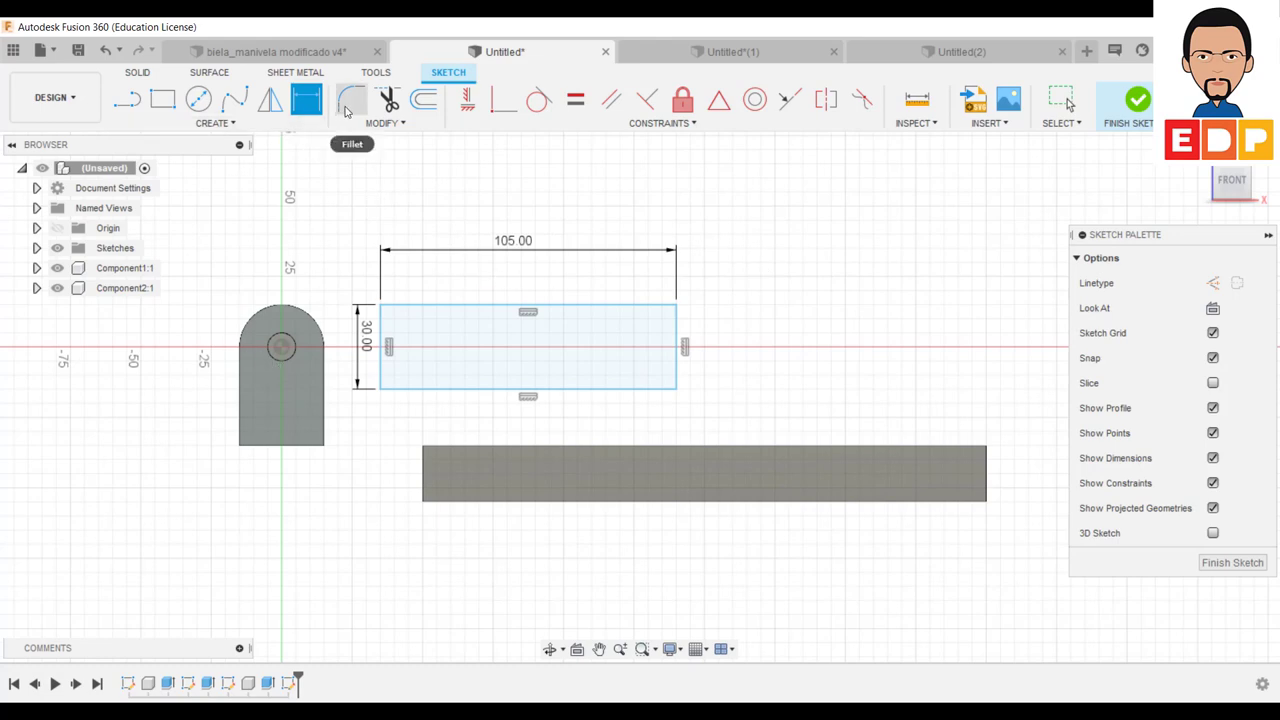
{"action": "left_click", "coordinate": [389, 345]}
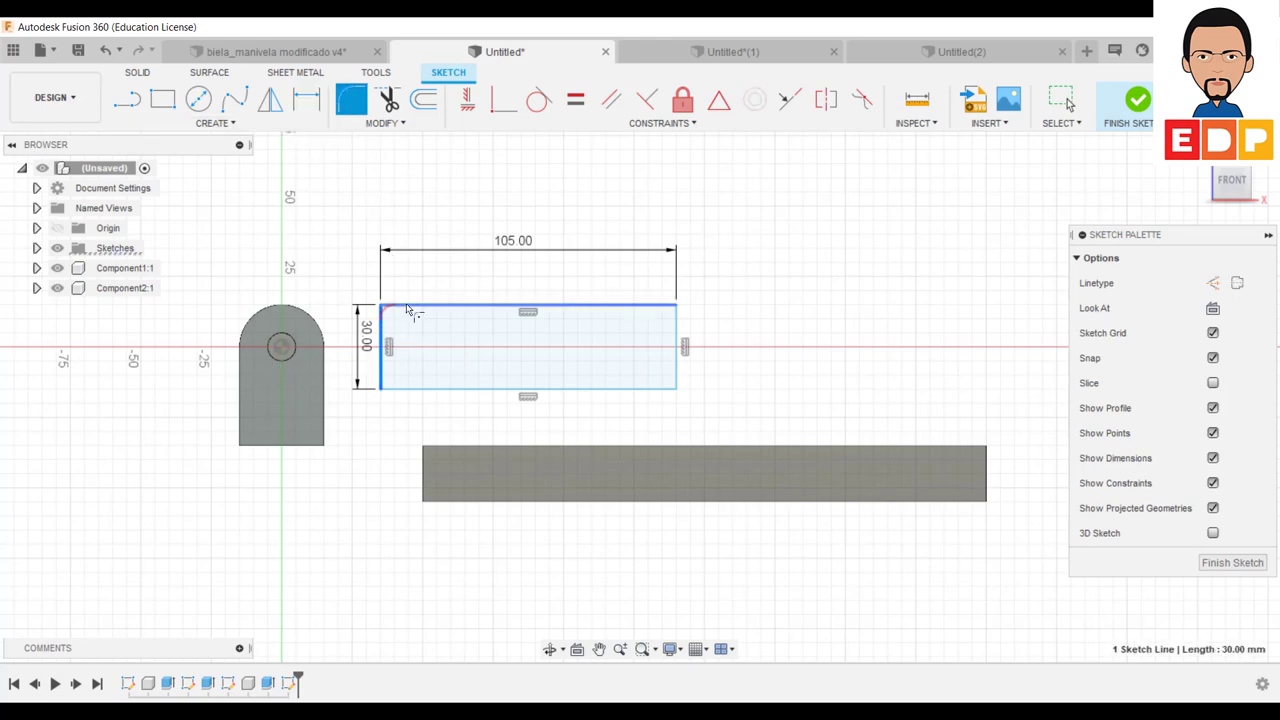
{"action": "left_click", "coordinate": [530, 305]}
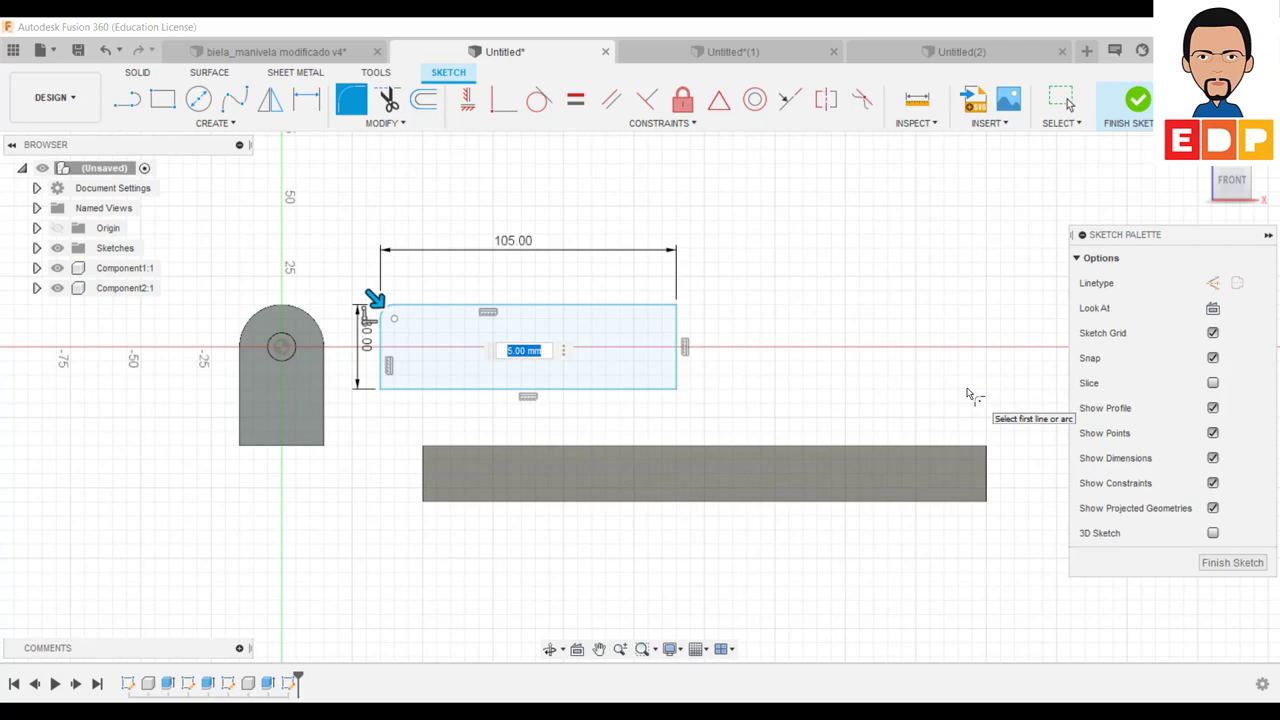
{"action": "key", "text": "Return"}
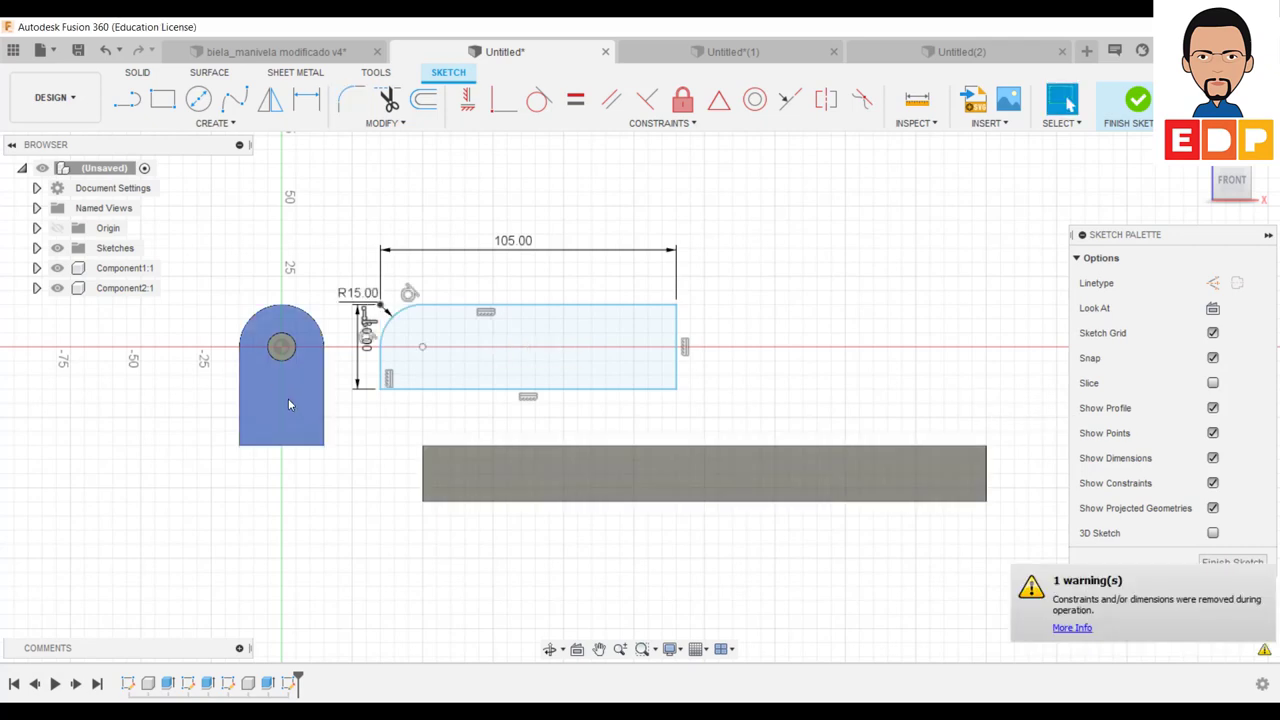
{"action": "left_click", "coordinate": [396, 388]}
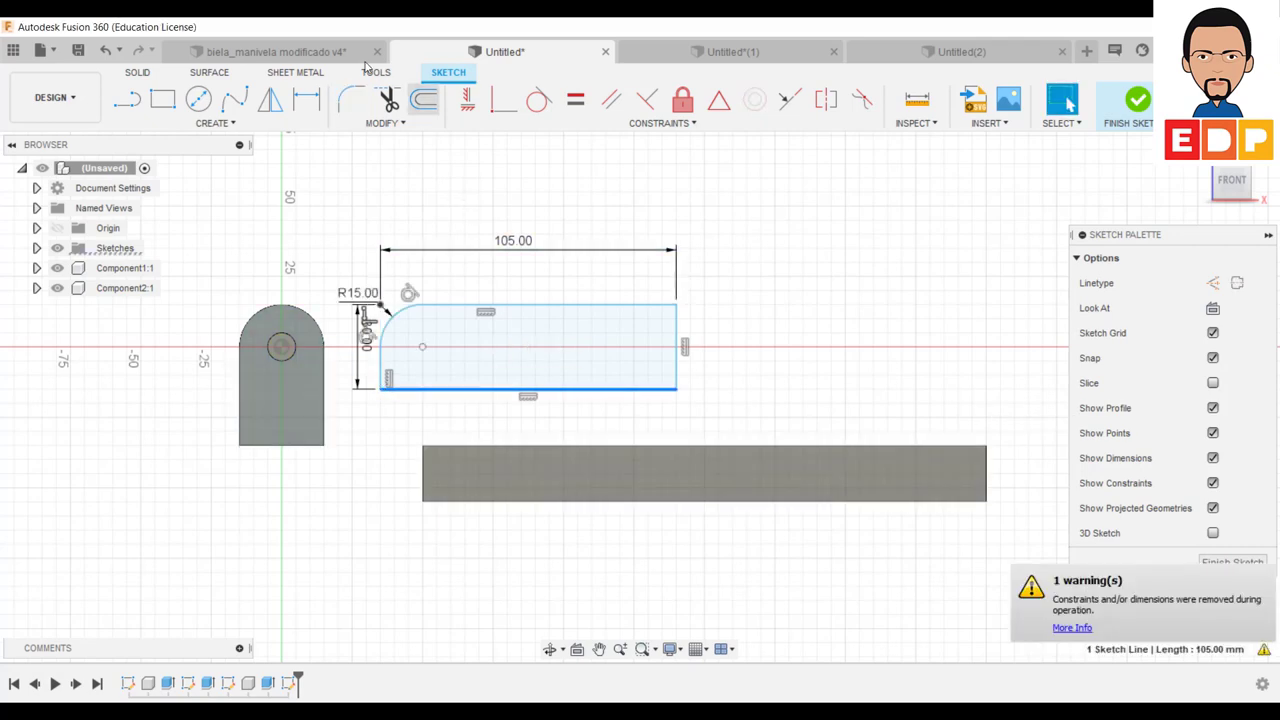
{"action": "left_click", "coordinate": [578, 208]}
{"action": "left_click", "coordinate": [312, 114]}
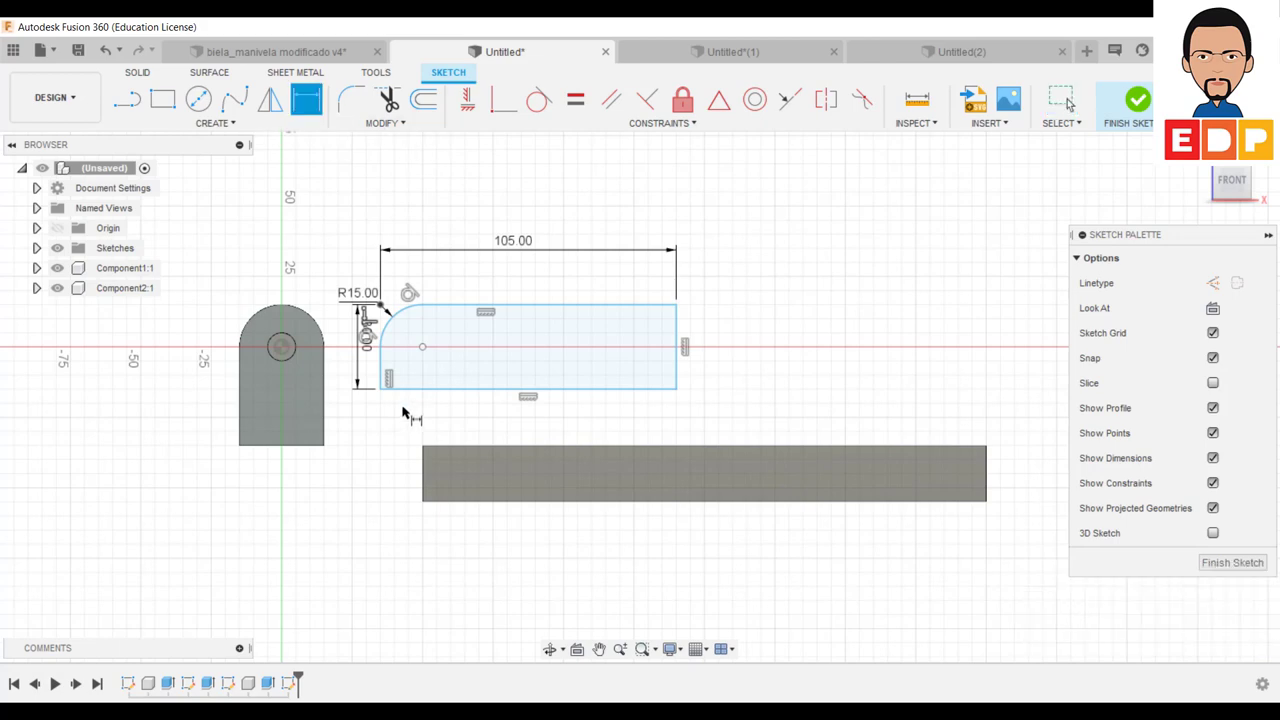
{"action": "left_click", "coordinate": [382, 376]}
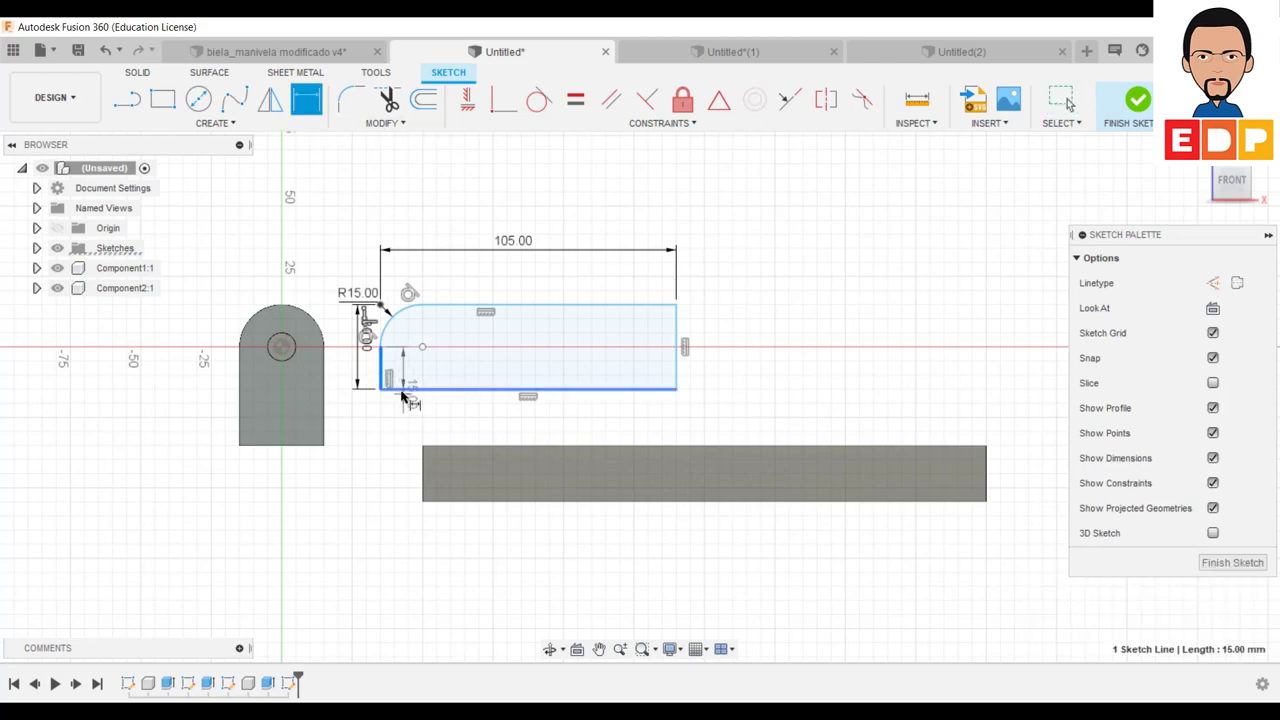
{"action": "left_click", "coordinate": [402, 392]}
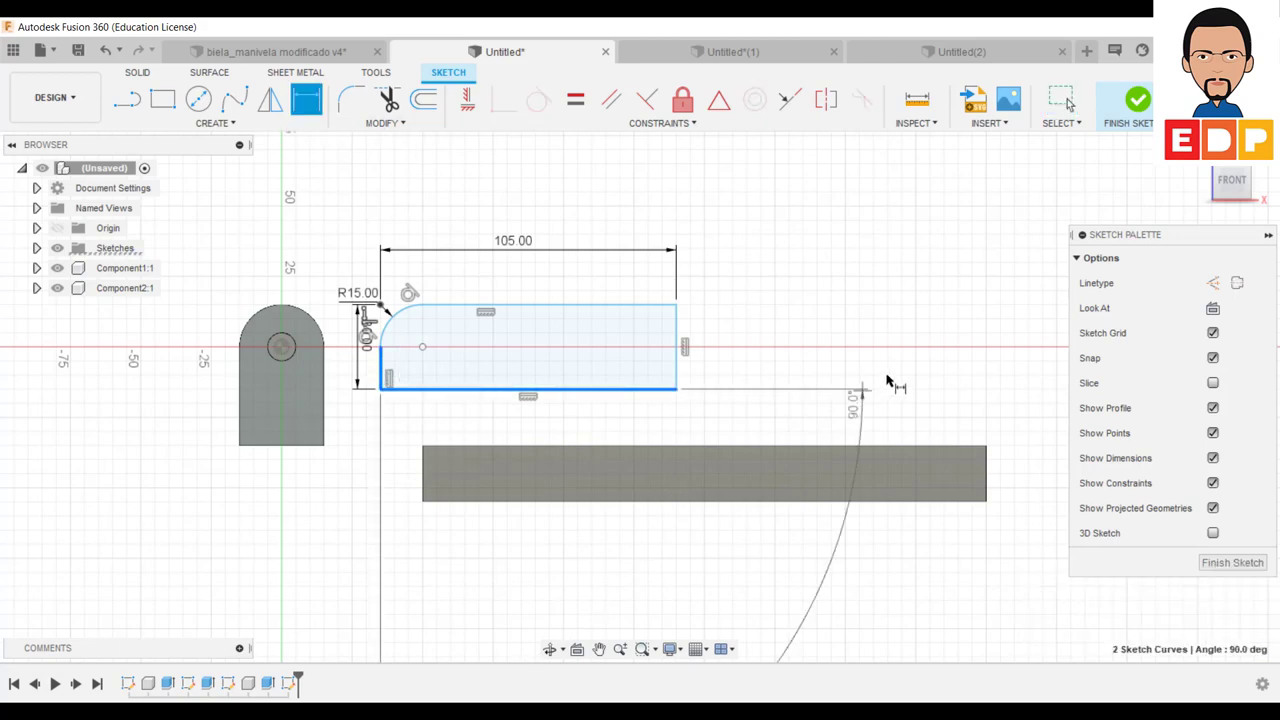
{"action": "left_click", "coordinate": [400, 393]}
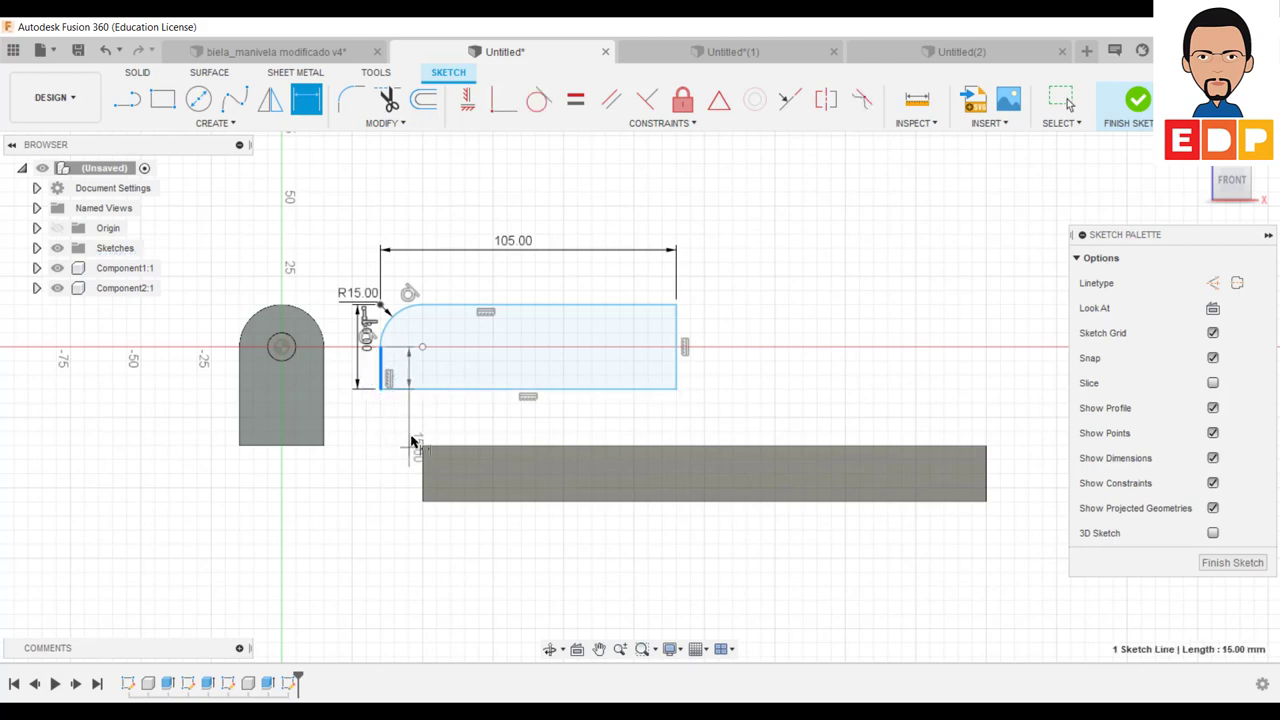
{"action": "key", "text": "Escape"}
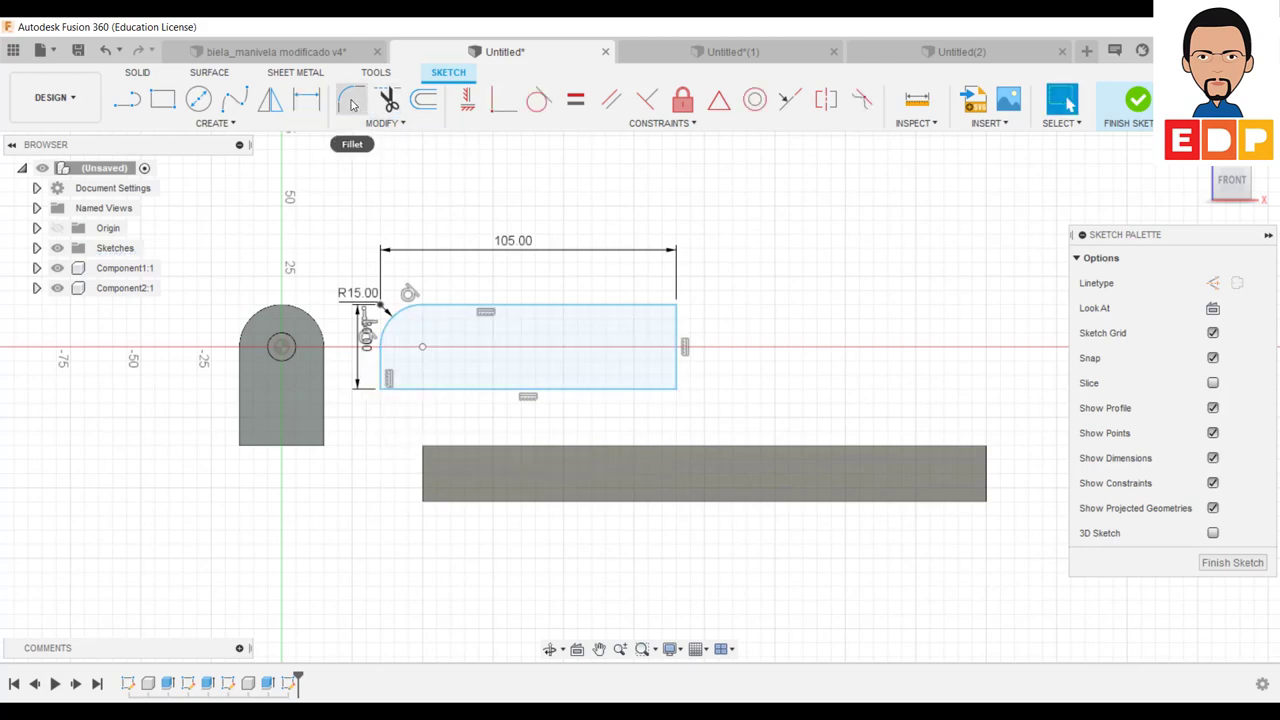
{"action": "left_click", "coordinate": [351, 100]}
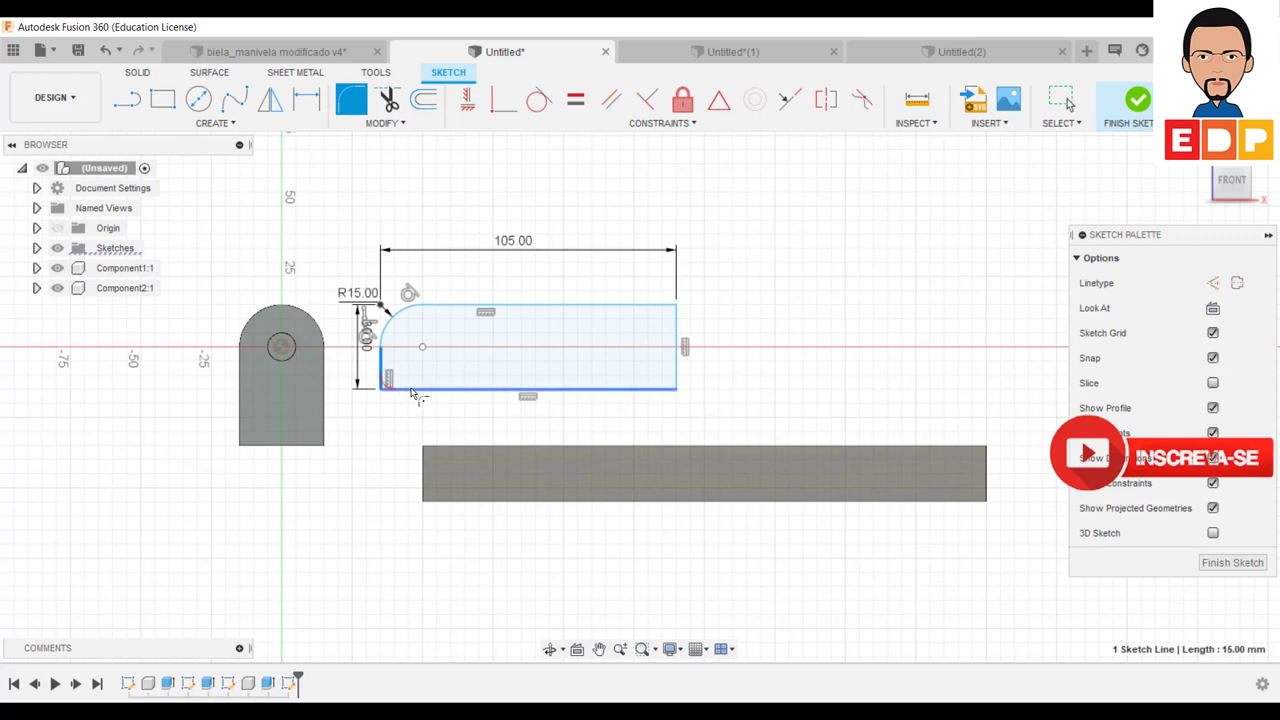
{"action": "left_click", "coordinate": [500, 382]}
{"action": "key", "text": "Return"}
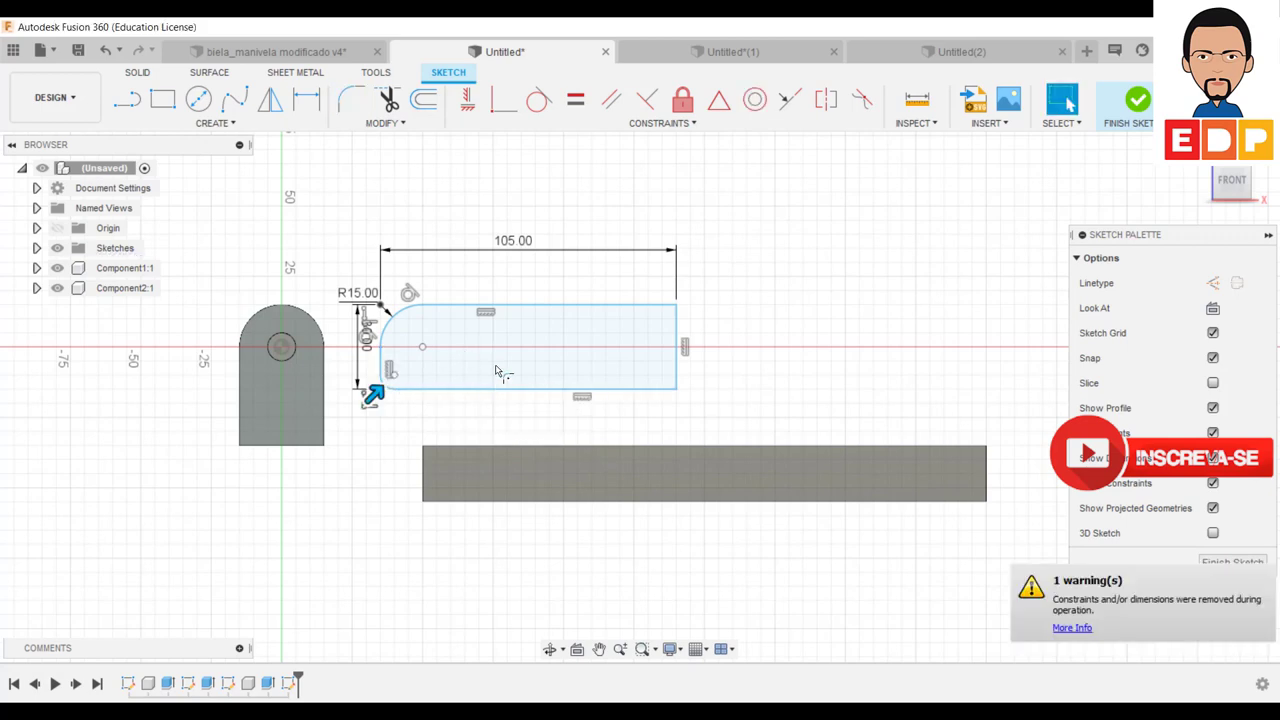
{"action": "key", "text": "Return"}
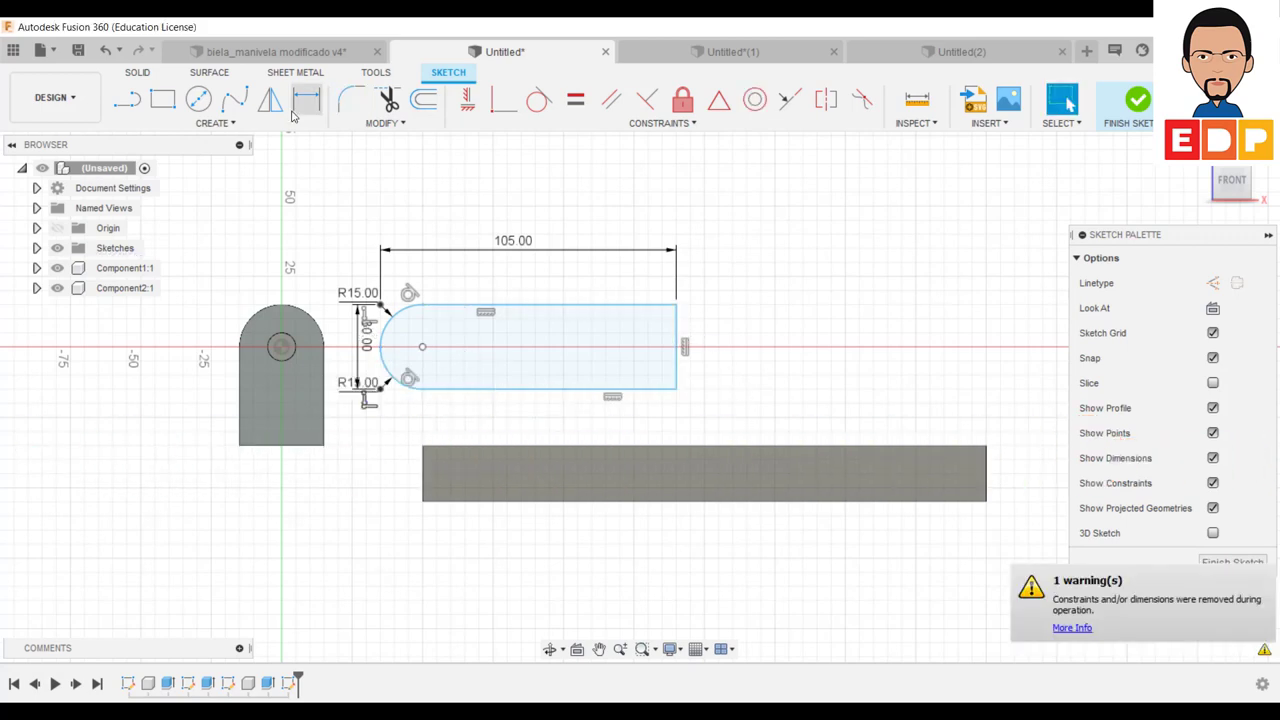
Step: Round the top-right and bottom-right corners with R15 fillets
{"action": "left_click", "coordinate": [655, 310]}
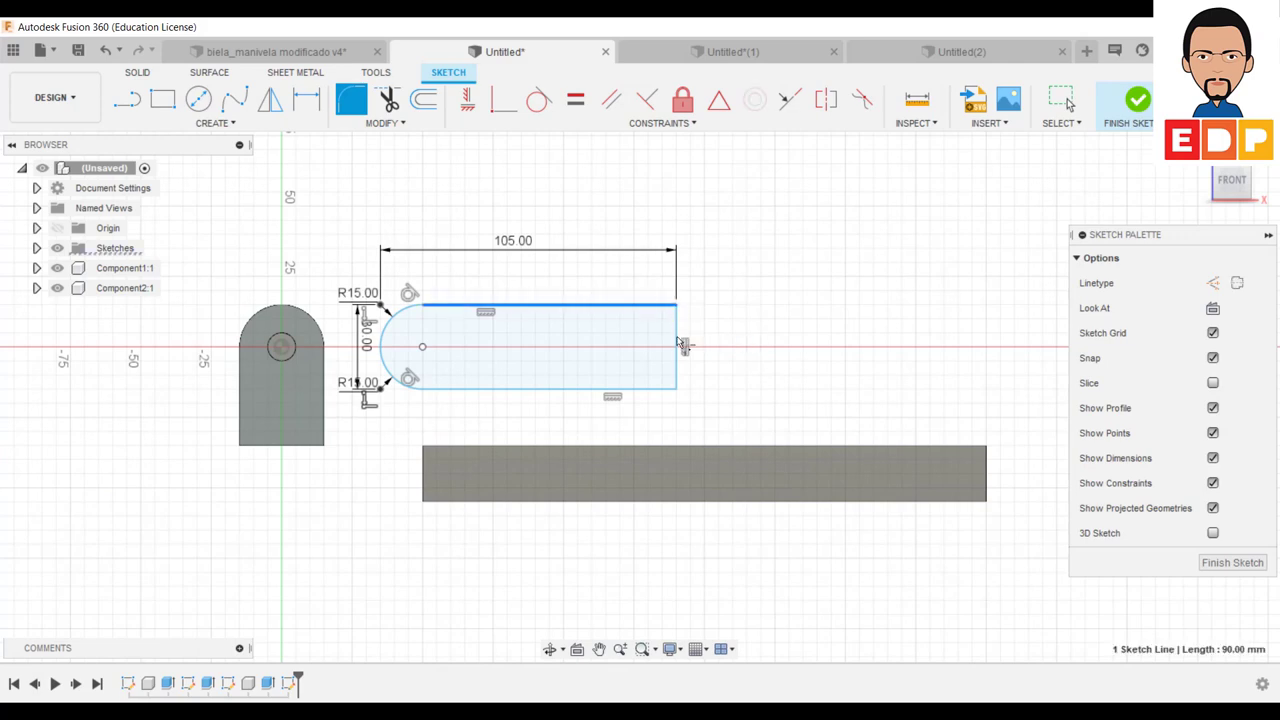
{"action": "left_click", "coordinate": [677, 340]}
{"action": "type", "text": "1"}
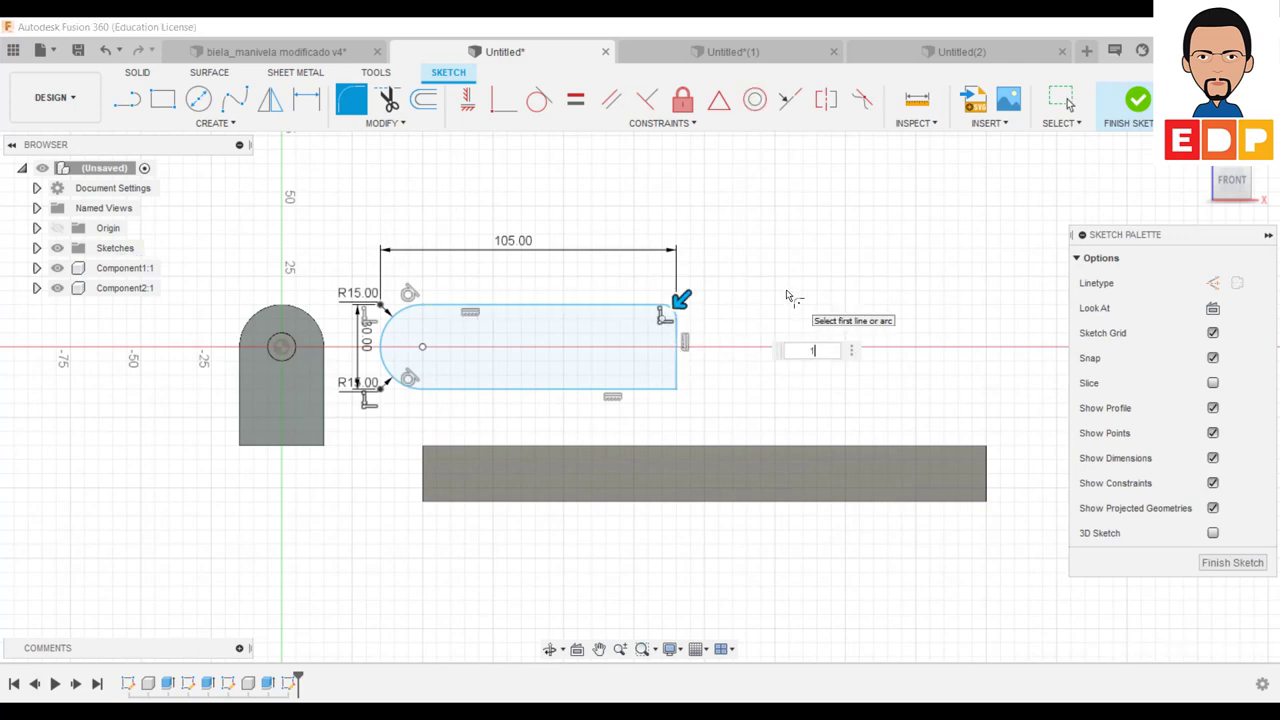
{"action": "type", "text": "5"}
{"action": "key", "text": "Return"}
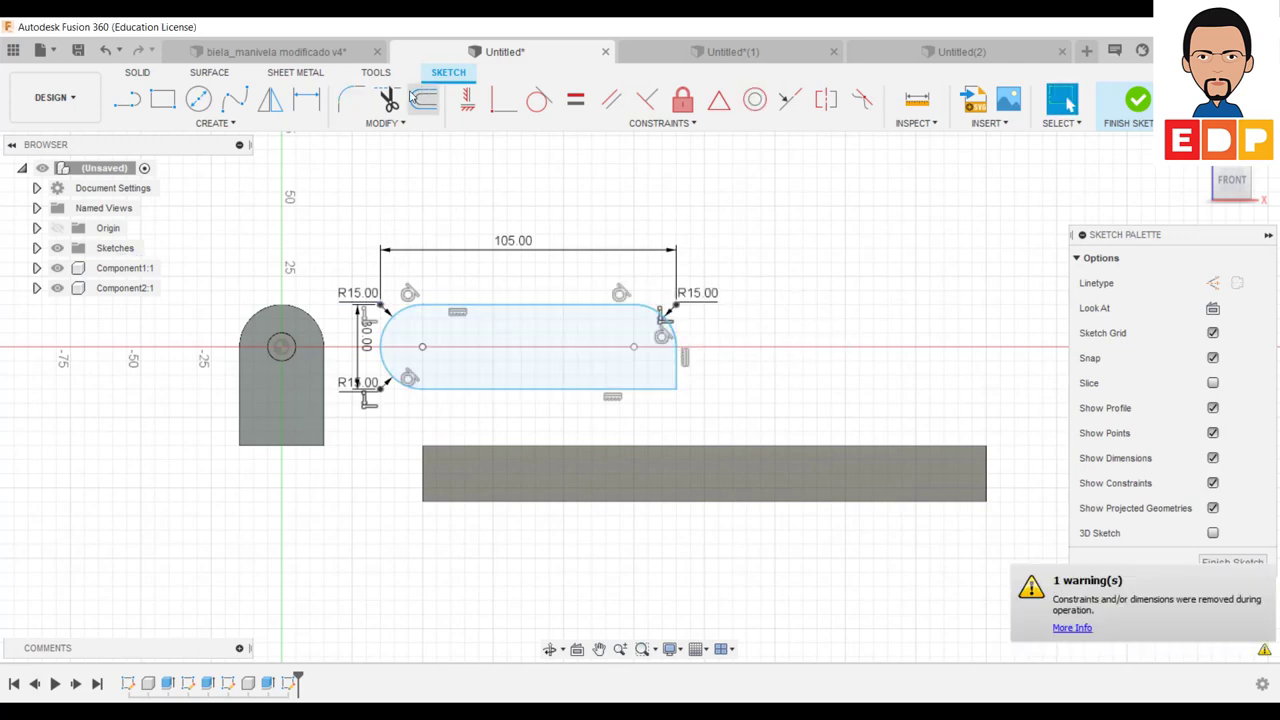
{"action": "key", "text": "Return"}
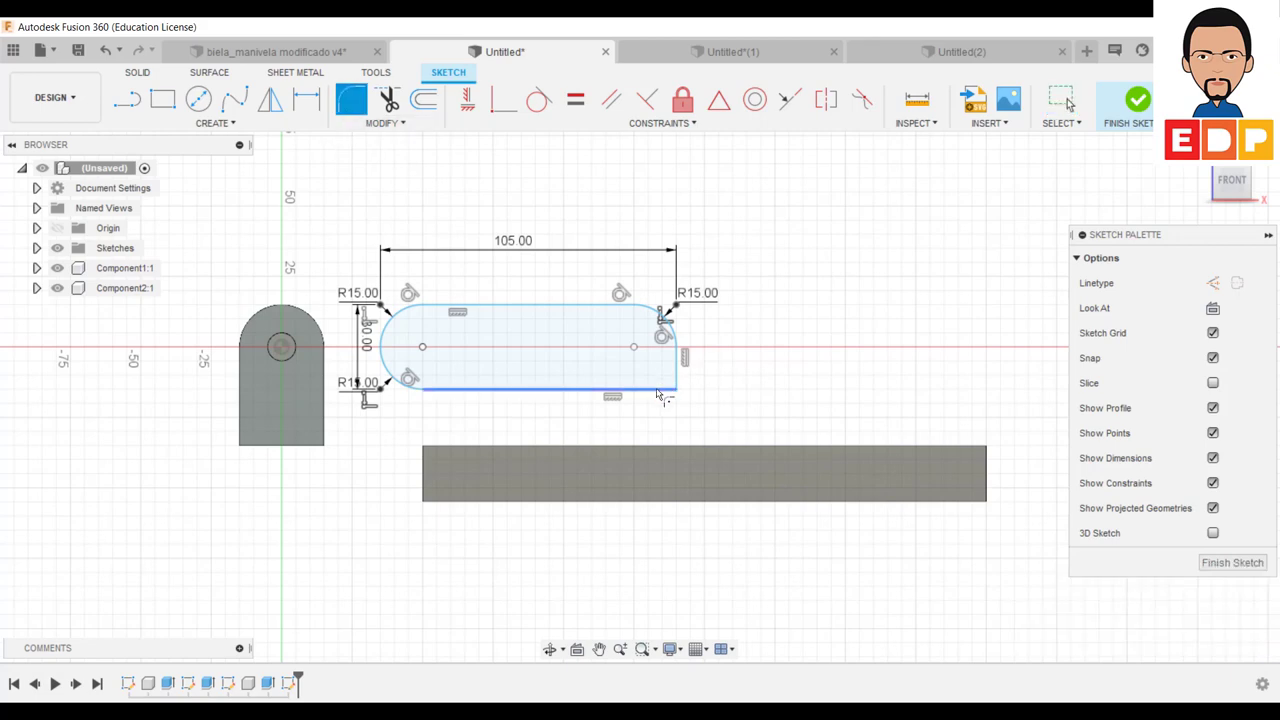
{"action": "left_click", "coordinate": [660, 390]}
{"action": "left_click", "coordinate": [676, 372]}
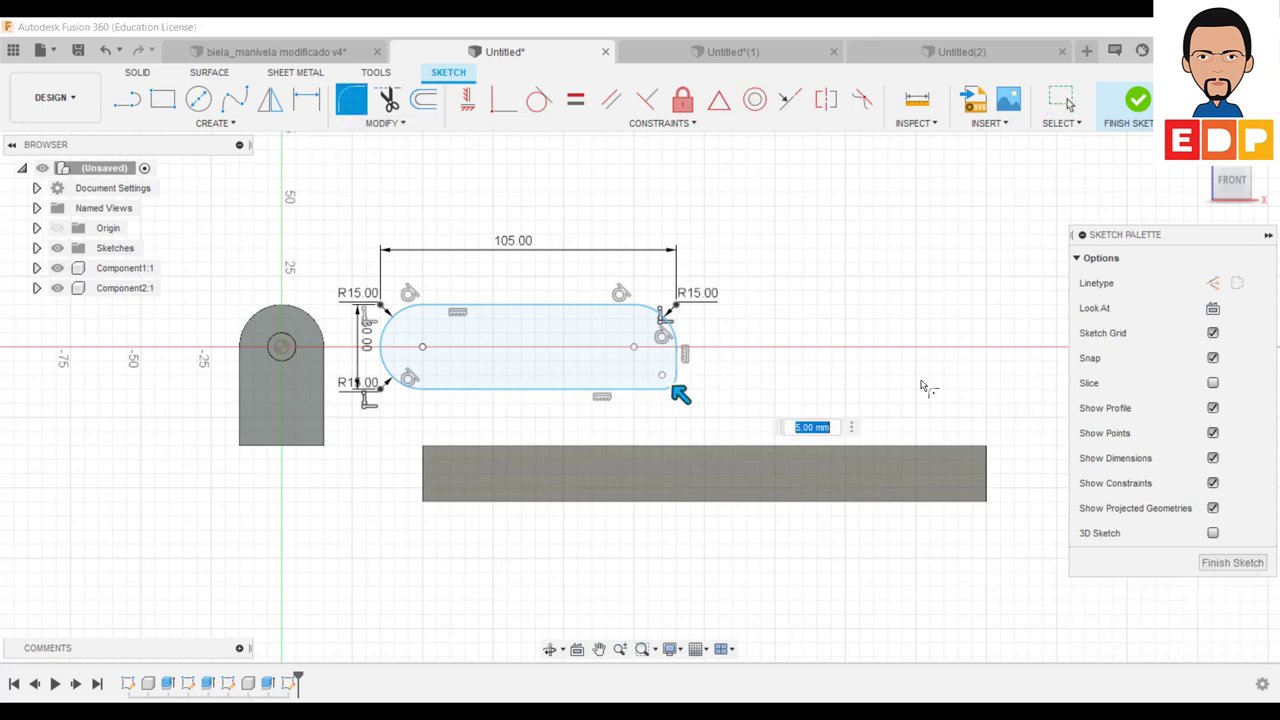
{"action": "key", "text": "Return"}
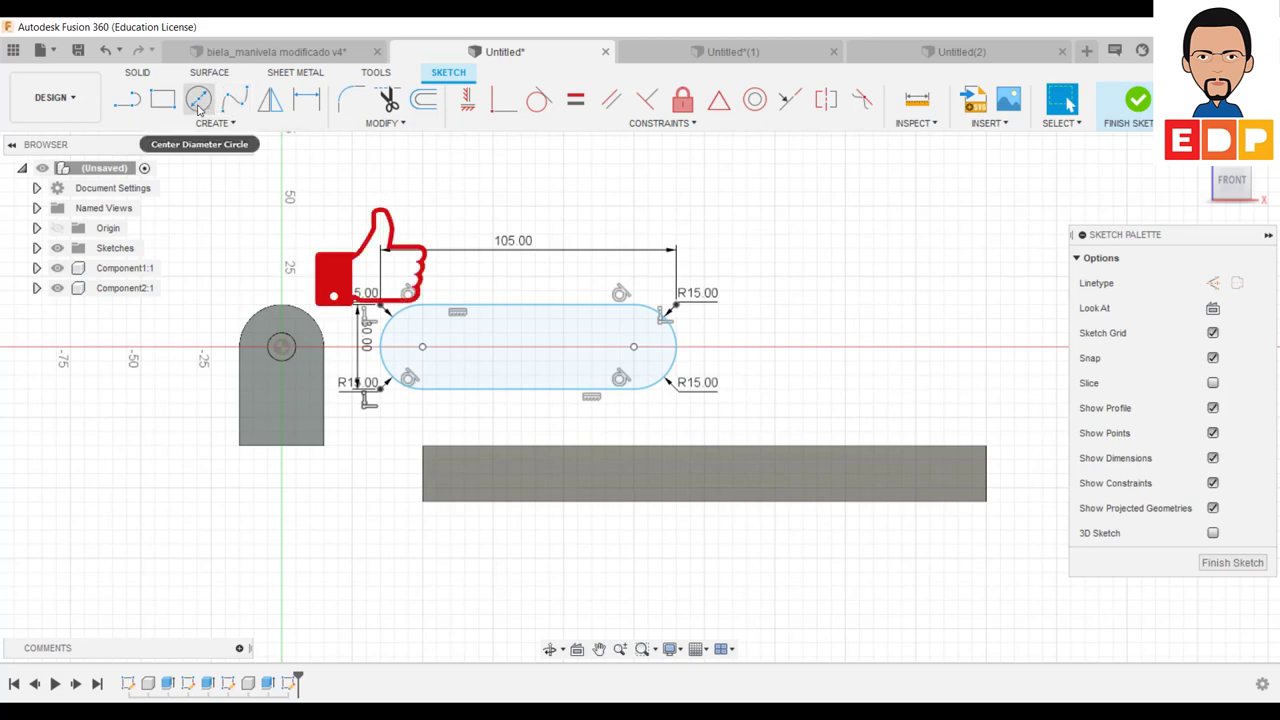
Step: Draw two circles centred on the arc centres of the link's left and right ends
{"action": "left_click", "coordinate": [199, 101]}
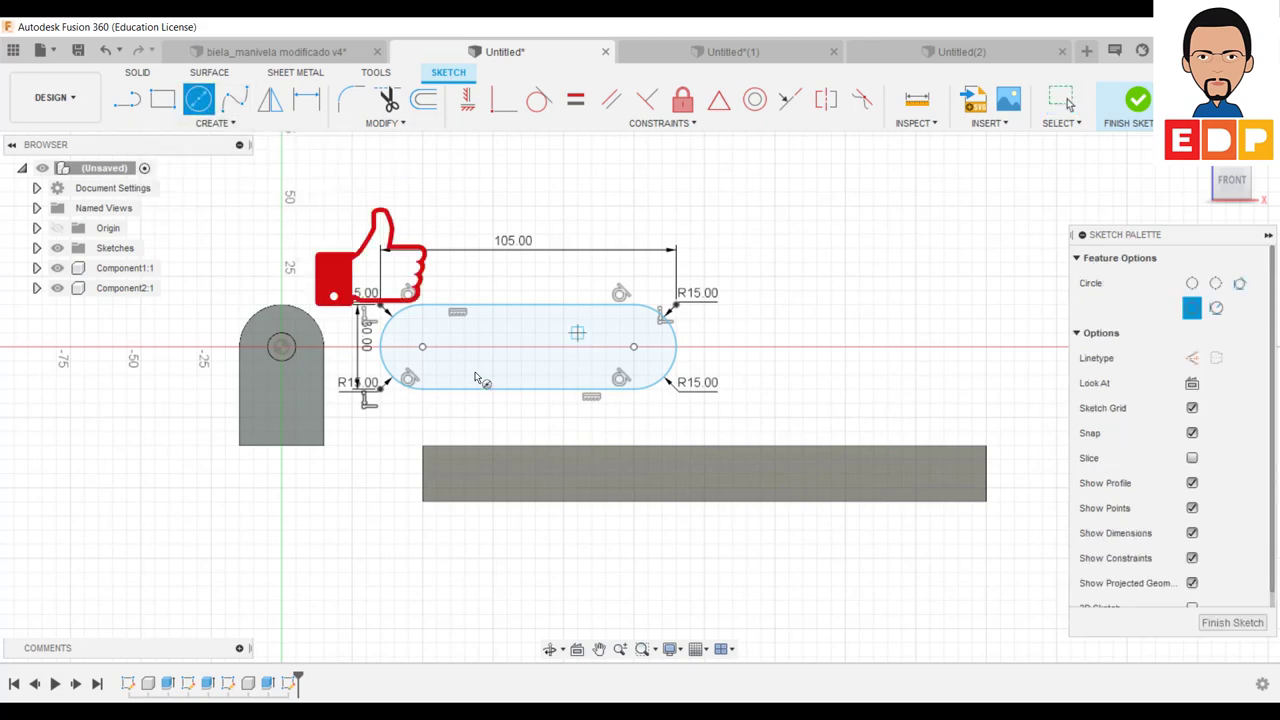
{"action": "left_click", "coordinate": [422, 347]}
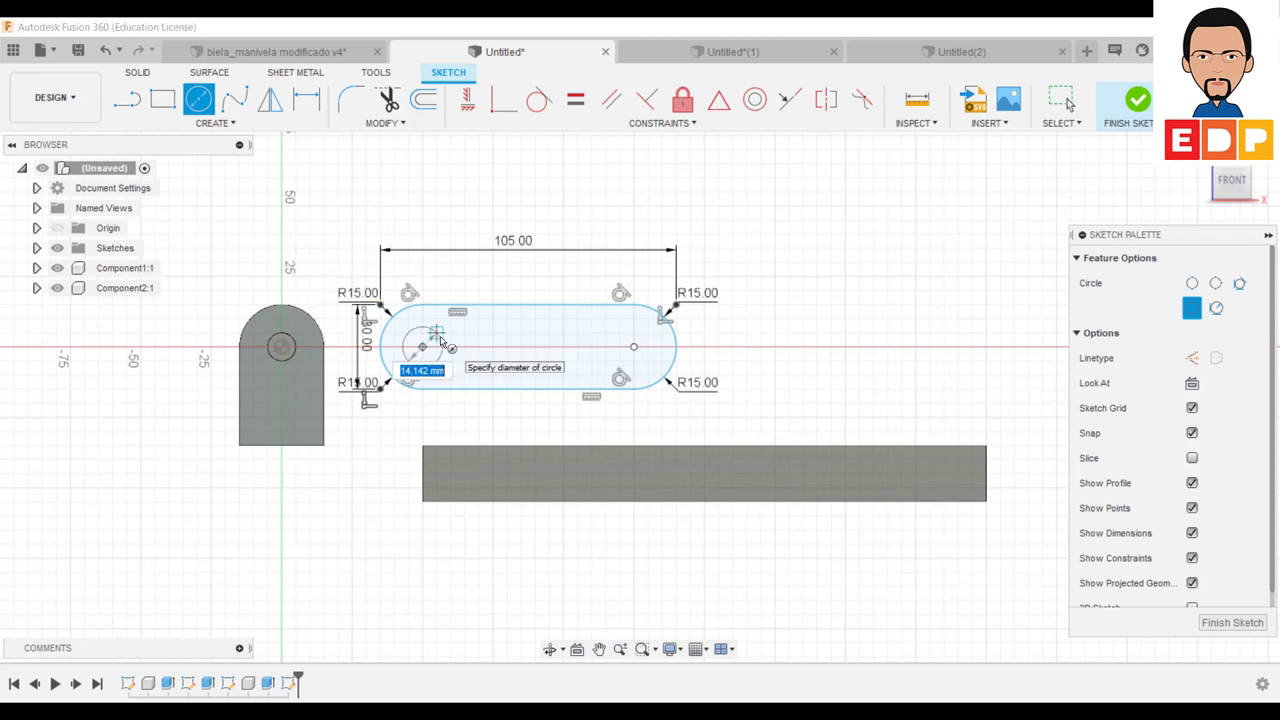
{"action": "left_click", "coordinate": [443, 363]}
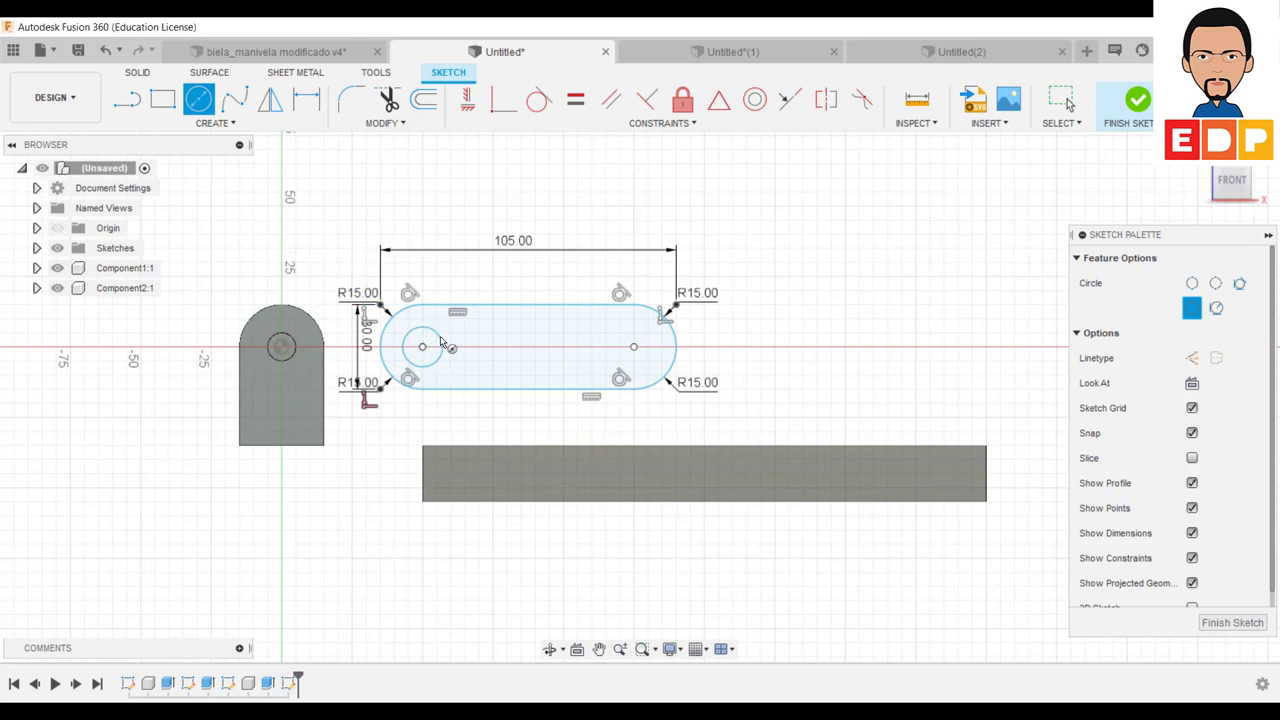
{"action": "left_click", "coordinate": [633, 347]}
{"action": "left_click", "coordinate": [654, 363]}
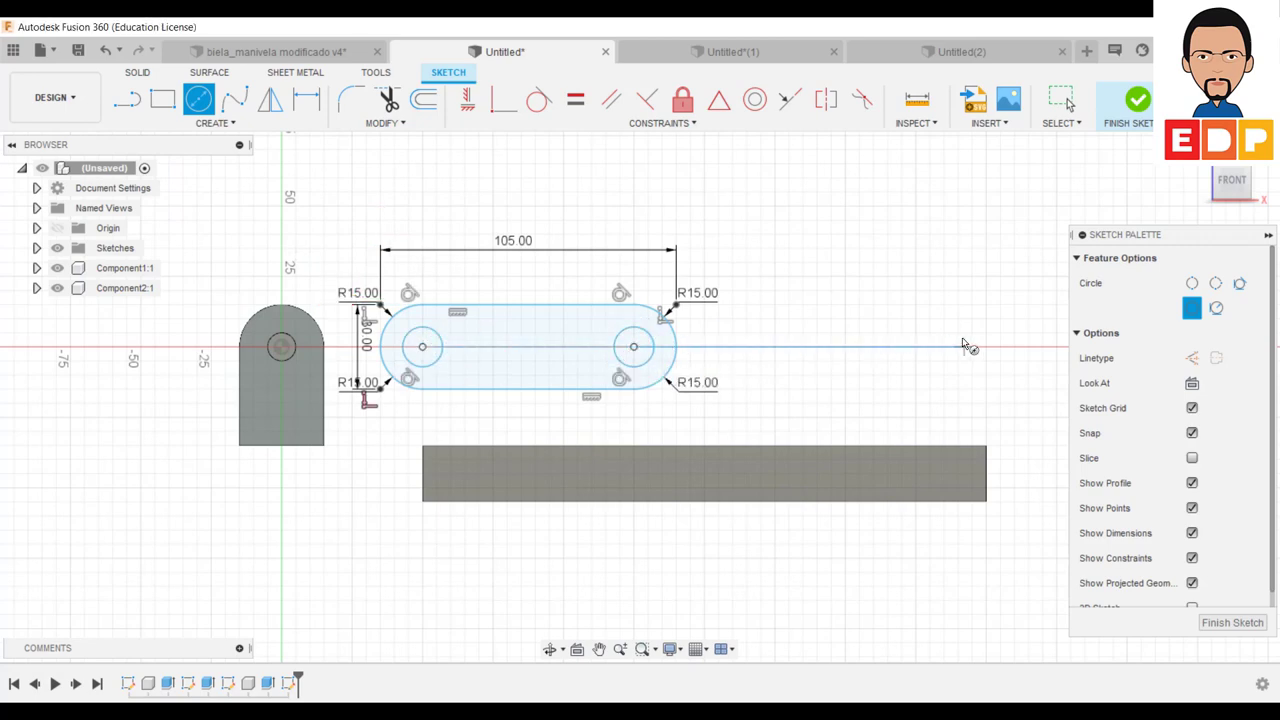
{"action": "key", "text": "Escape"}
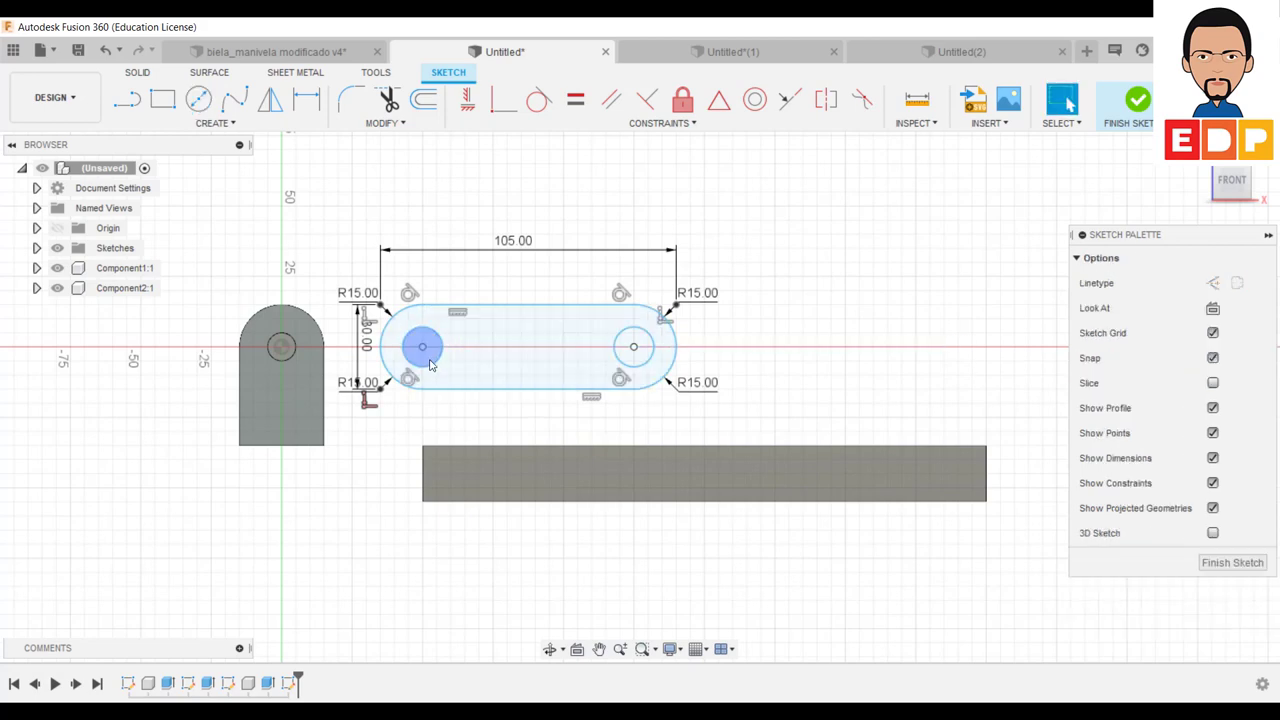
Step: Make the two circles equal, dimension one to Ø10 mm, and finish the sketch
{"action": "left_click", "coordinate": [431, 364]}
{"action": "left_click", "coordinate": [637, 368]}
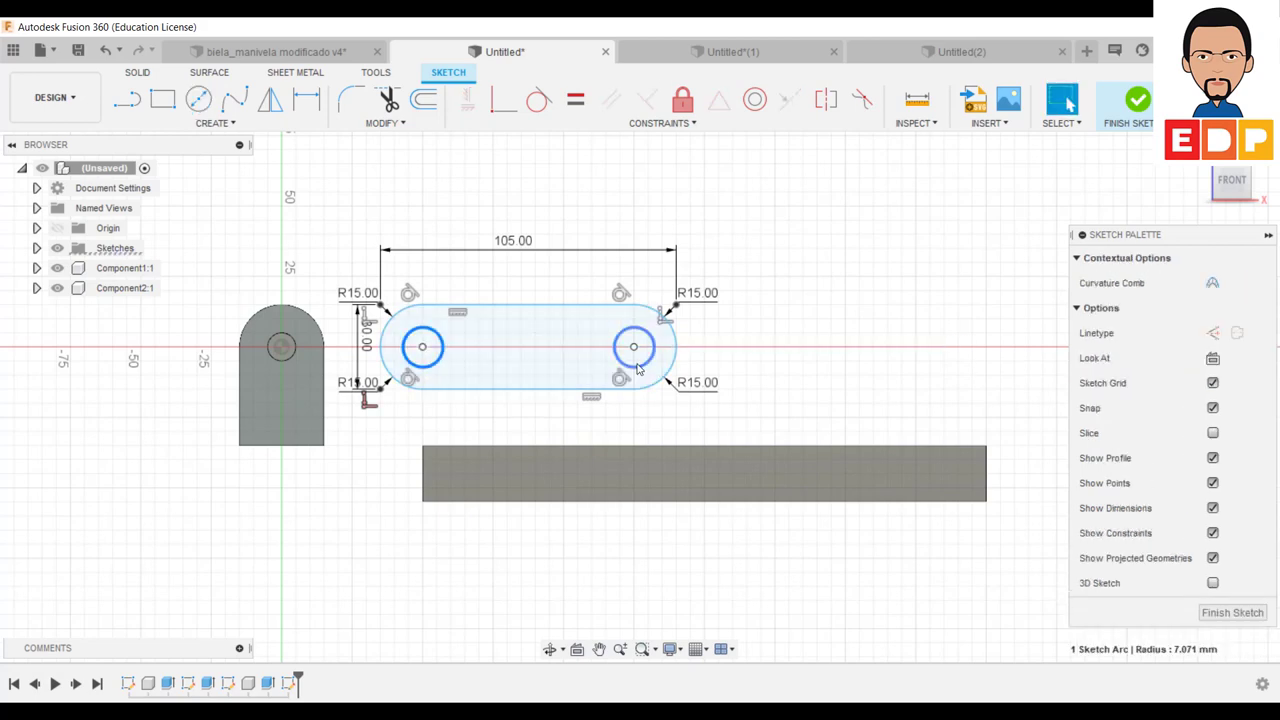
{"action": "left_click", "coordinate": [637, 369]}
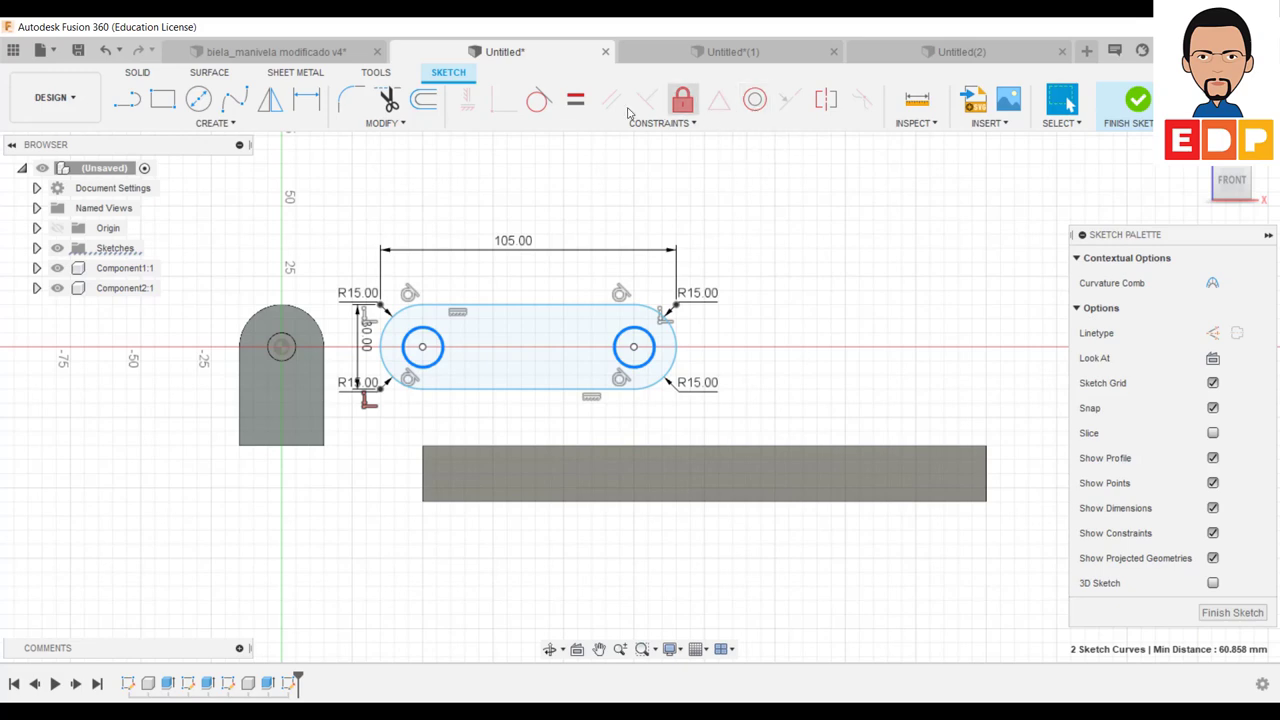
{"action": "left_click", "coordinate": [586, 108]}
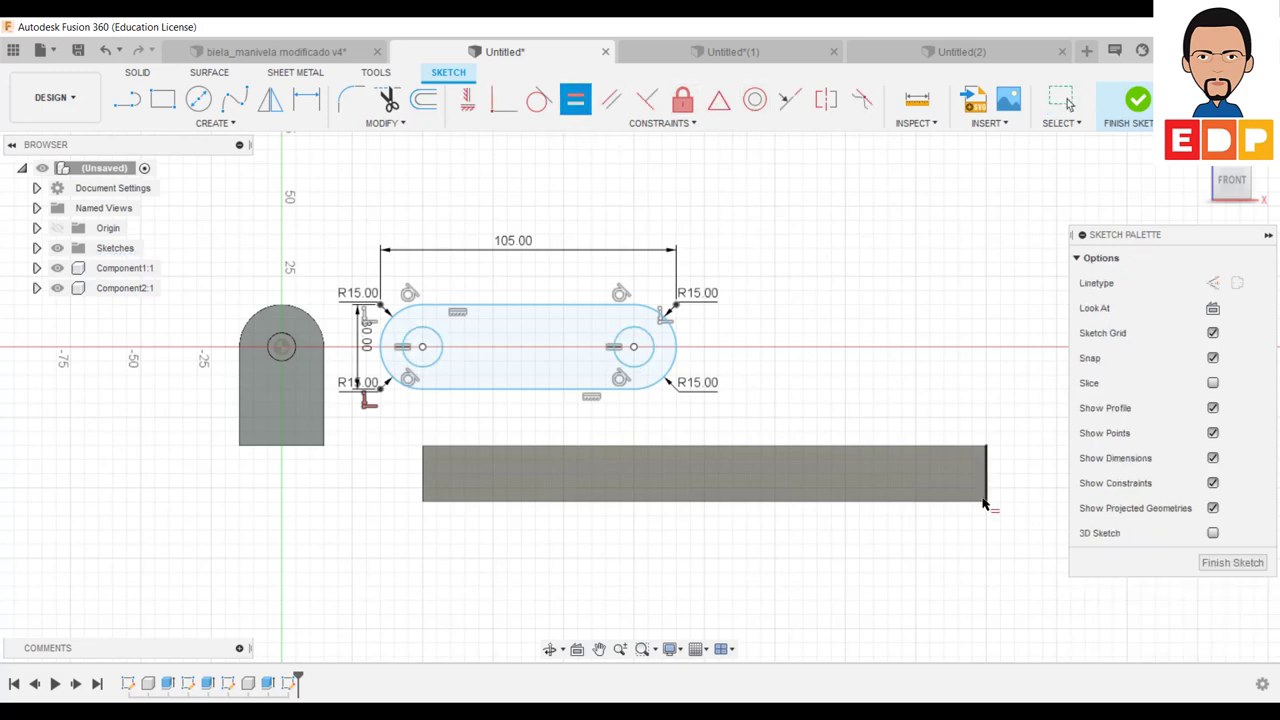
{"action": "left_click", "coordinate": [306, 99]}
{"action": "left_click", "coordinate": [432, 369]}
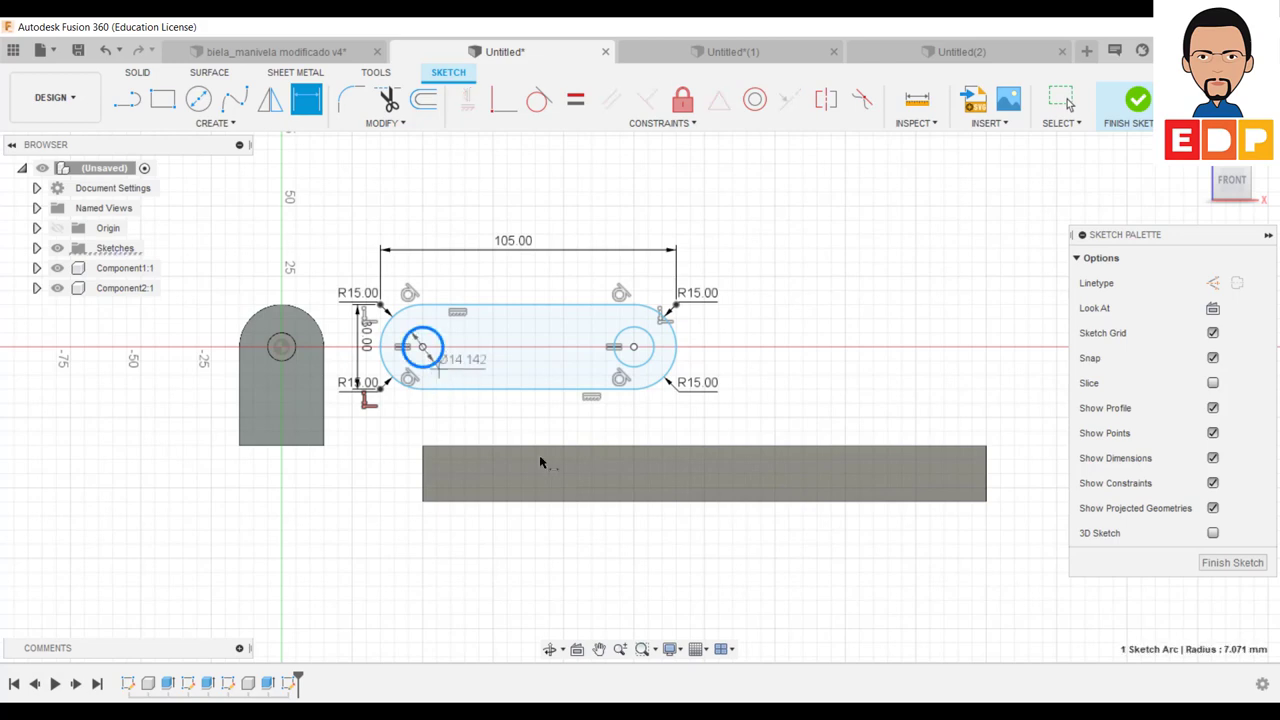
{"action": "left_click", "coordinate": [475, 227]}
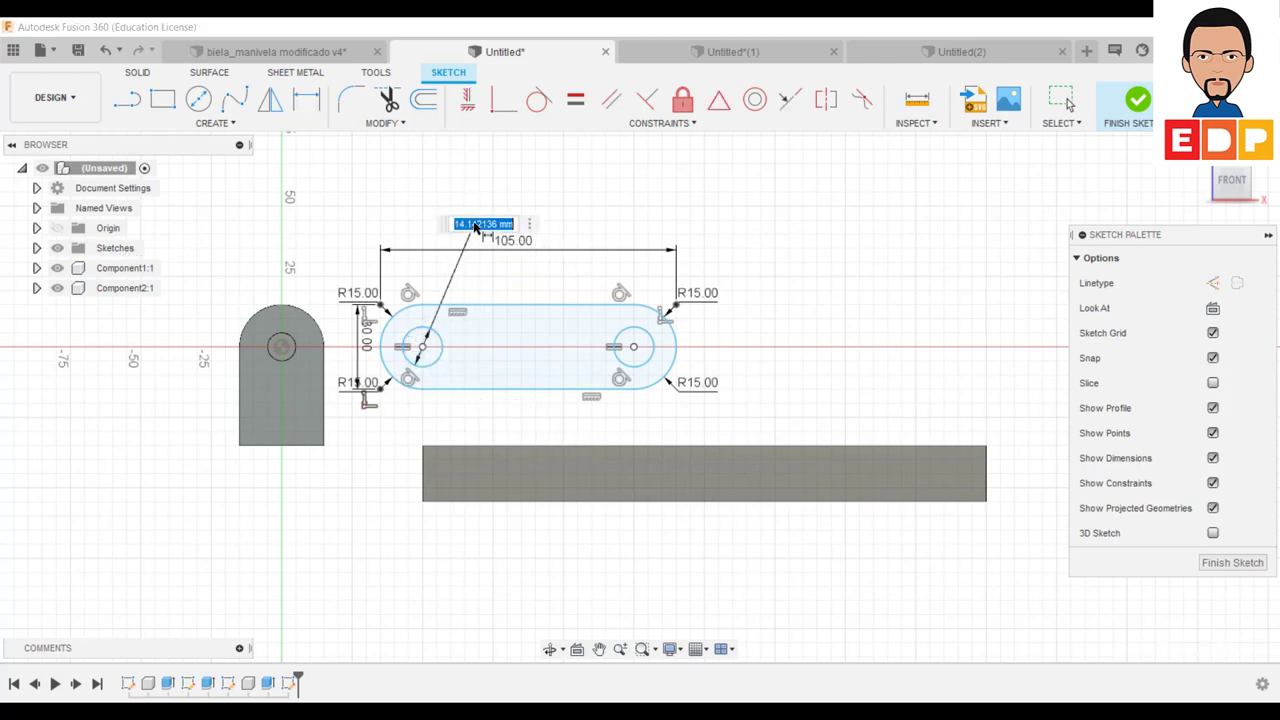
{"action": "key", "text": "Return"}
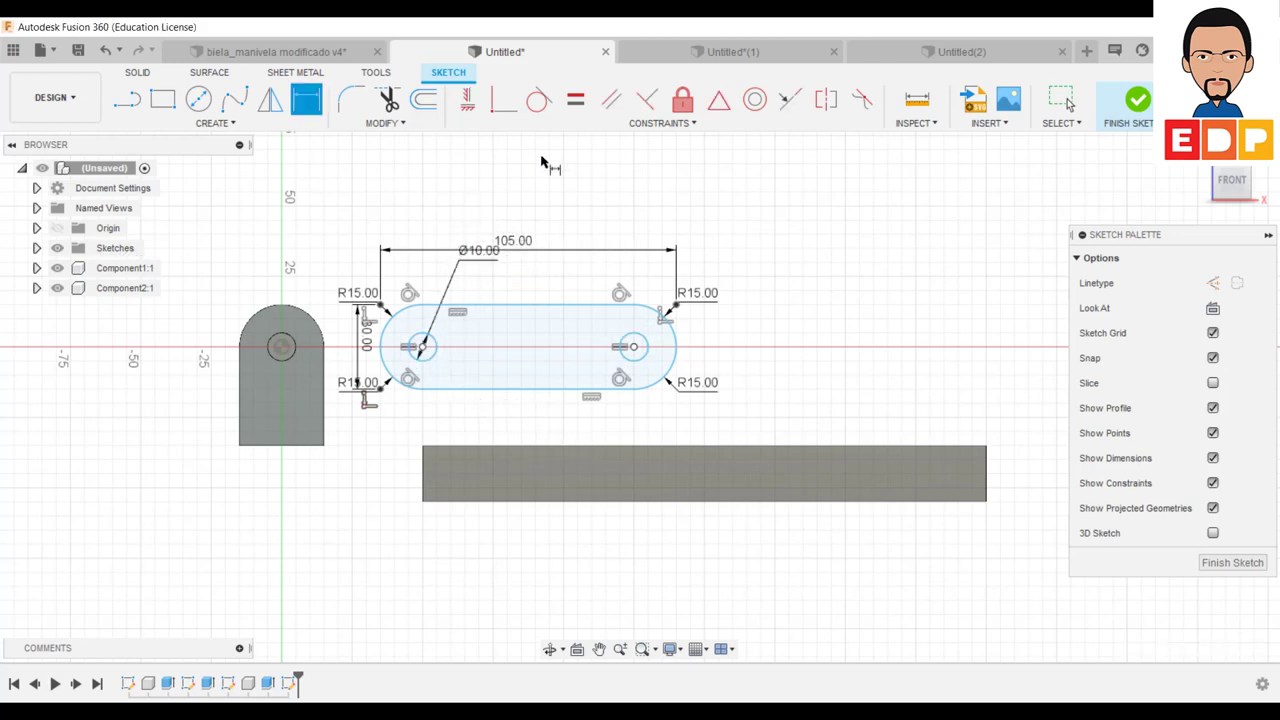
{"action": "left_click", "coordinate": [1212, 562]}
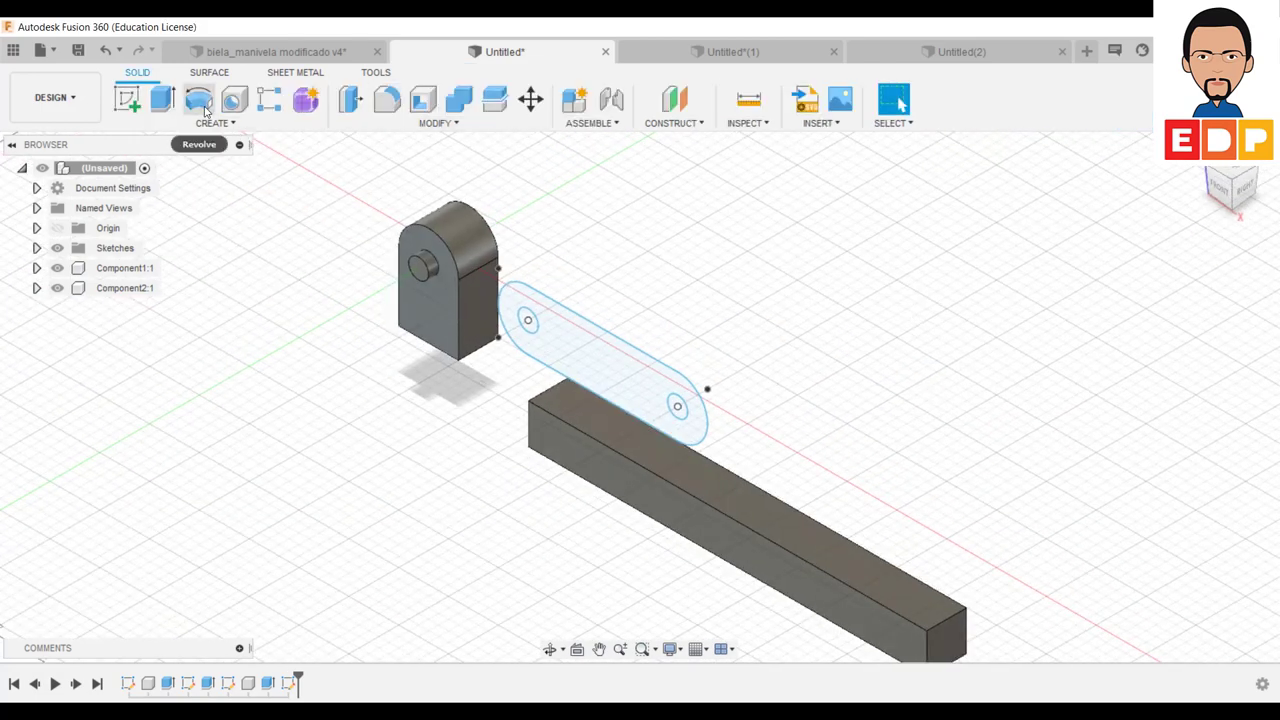
Step: Extrude the link outline 5 mm as a new component, Component3:1
{"action": "left_click", "coordinate": [166, 110]}
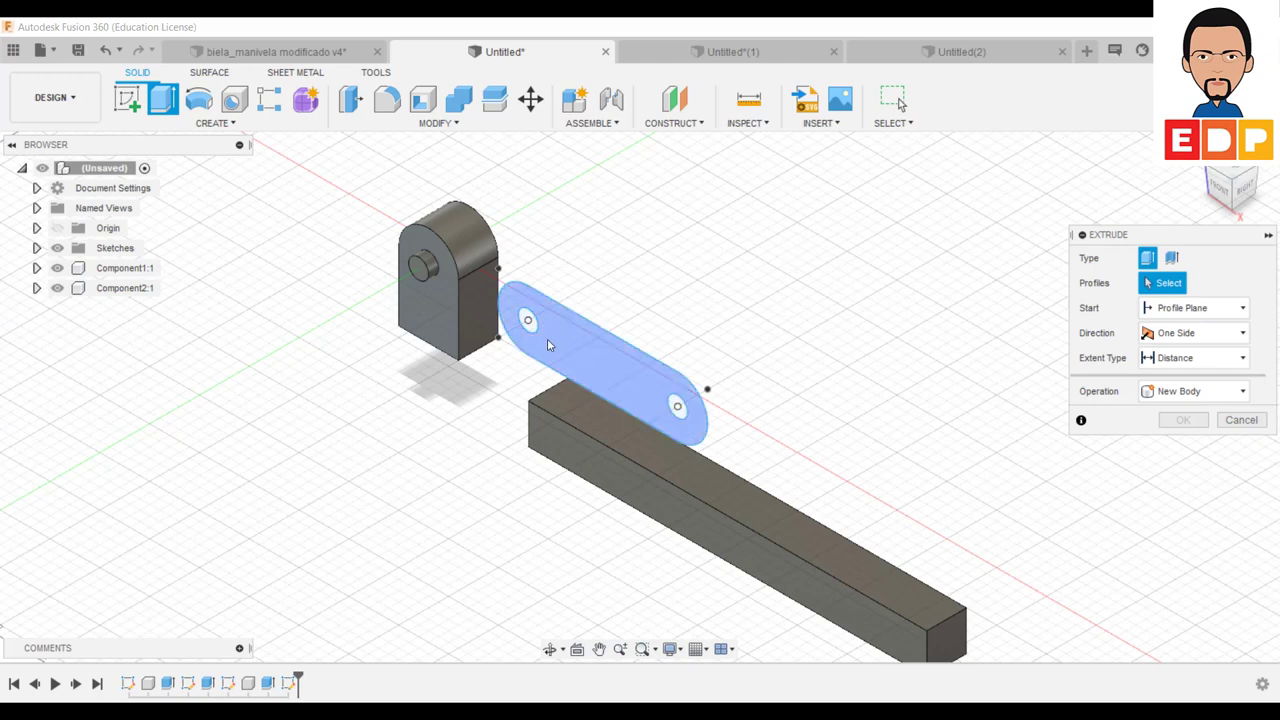
{"action": "left_click", "coordinate": [517, 333]}
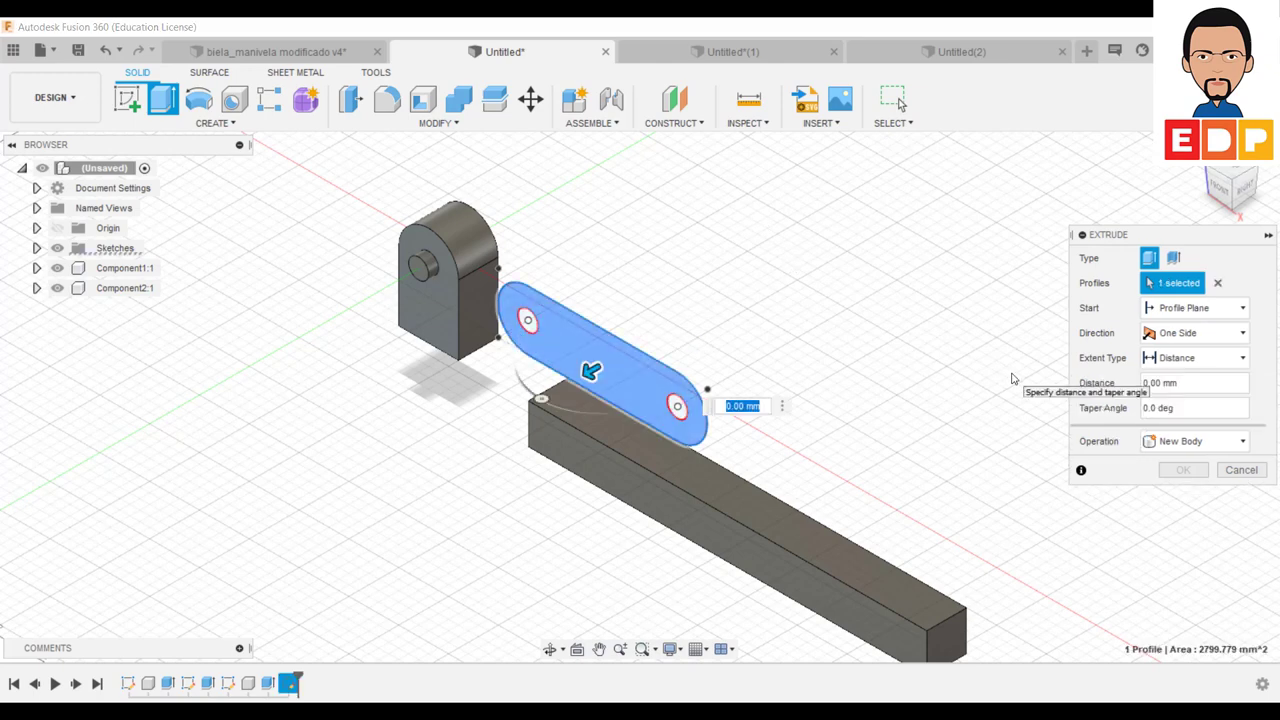
{"action": "type", "text": "5"}
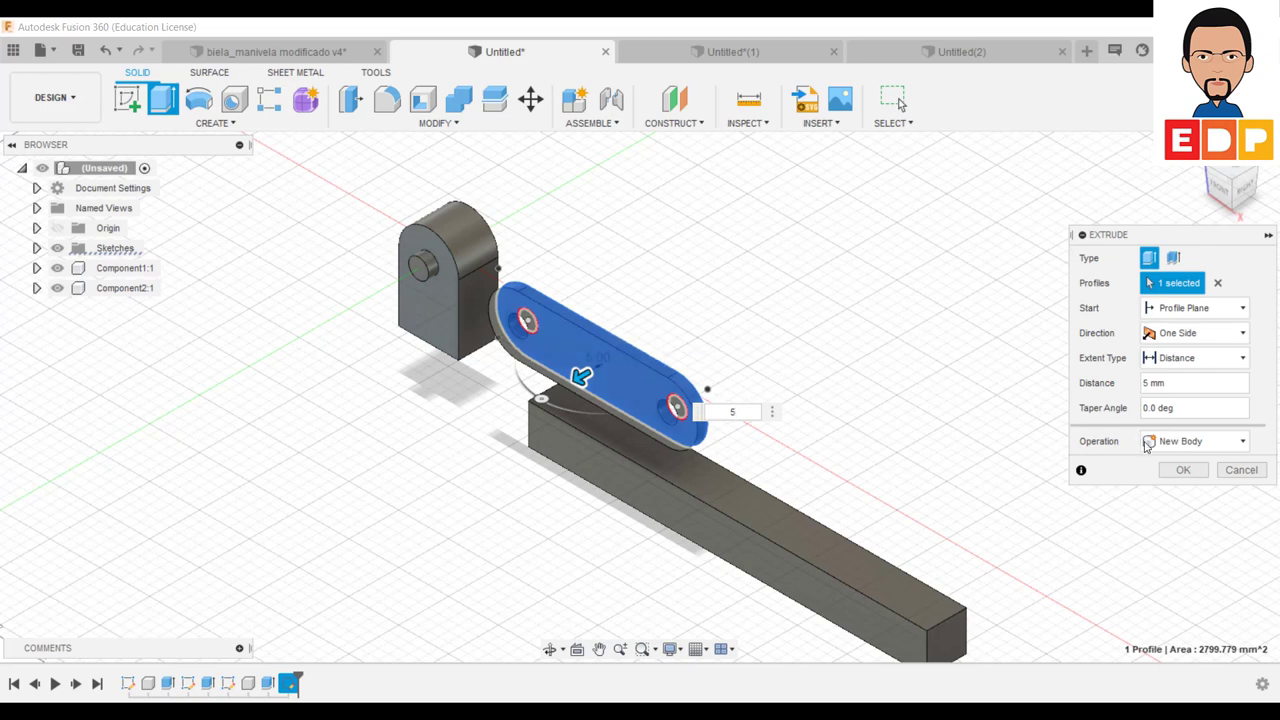
{"action": "left_click", "coordinate": [1147, 446]}
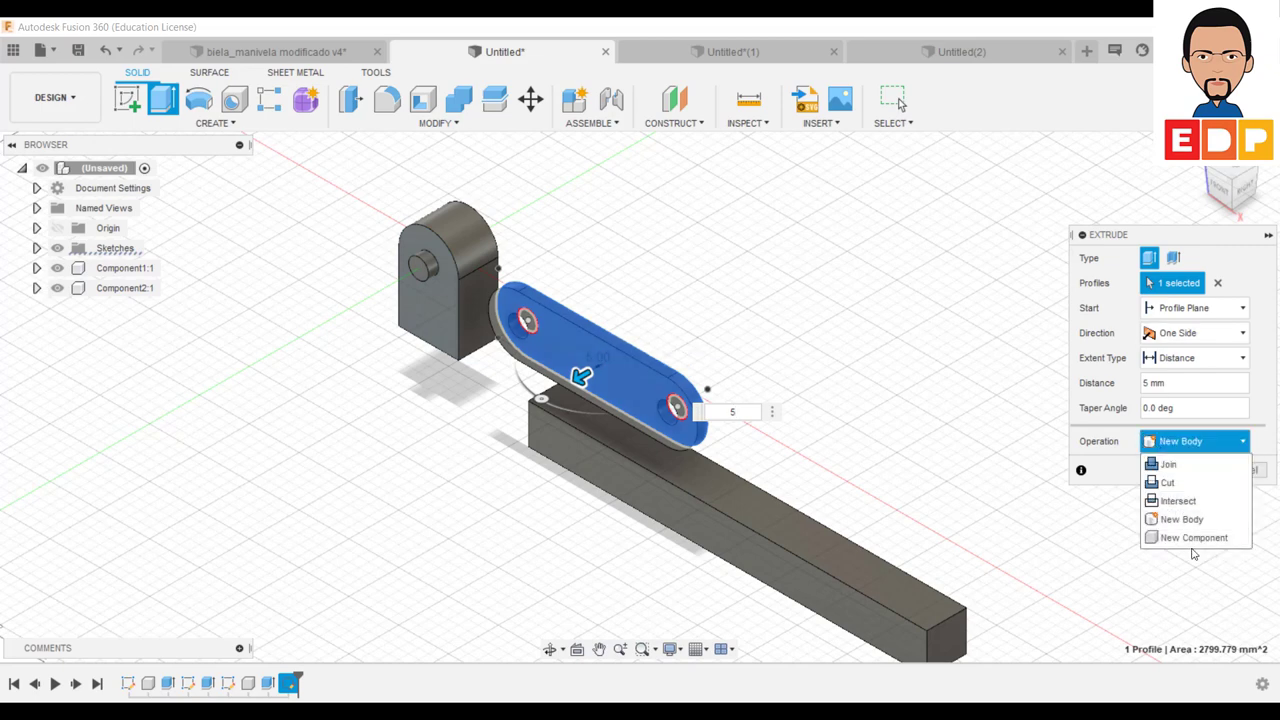
{"action": "left_click", "coordinate": [1194, 538]}
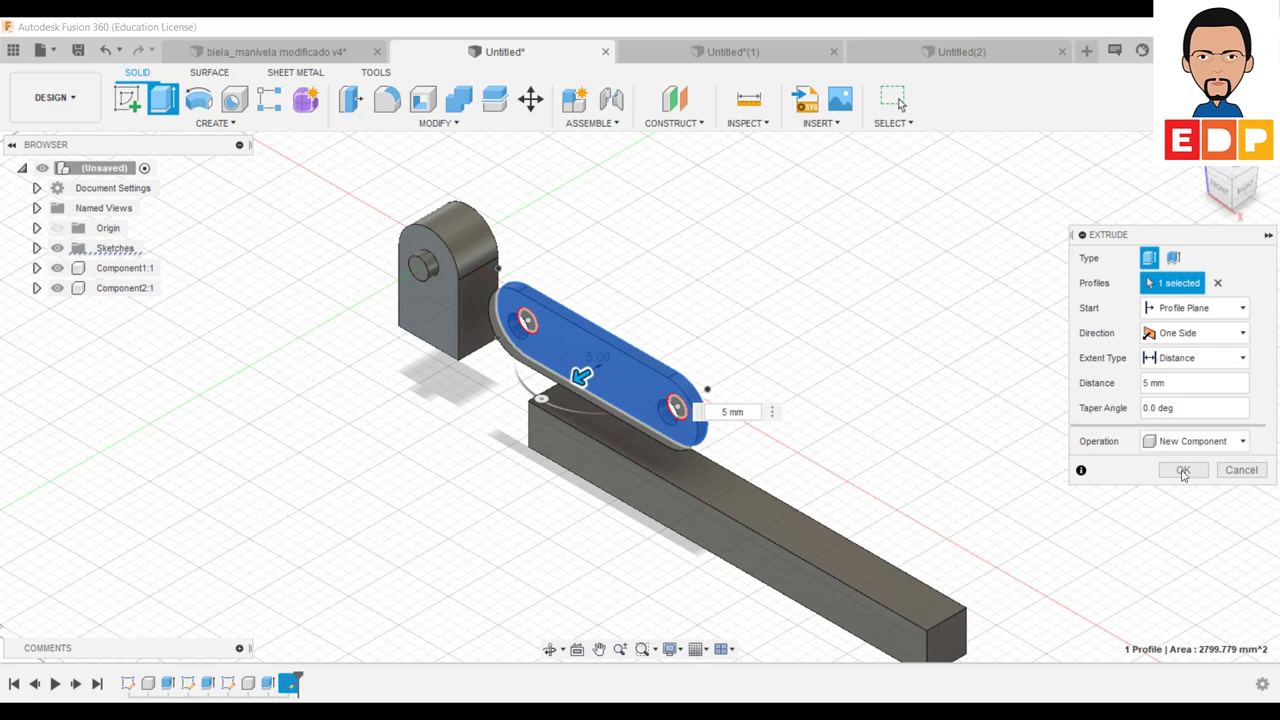
{"action": "left_click", "coordinate": [1183, 470]}
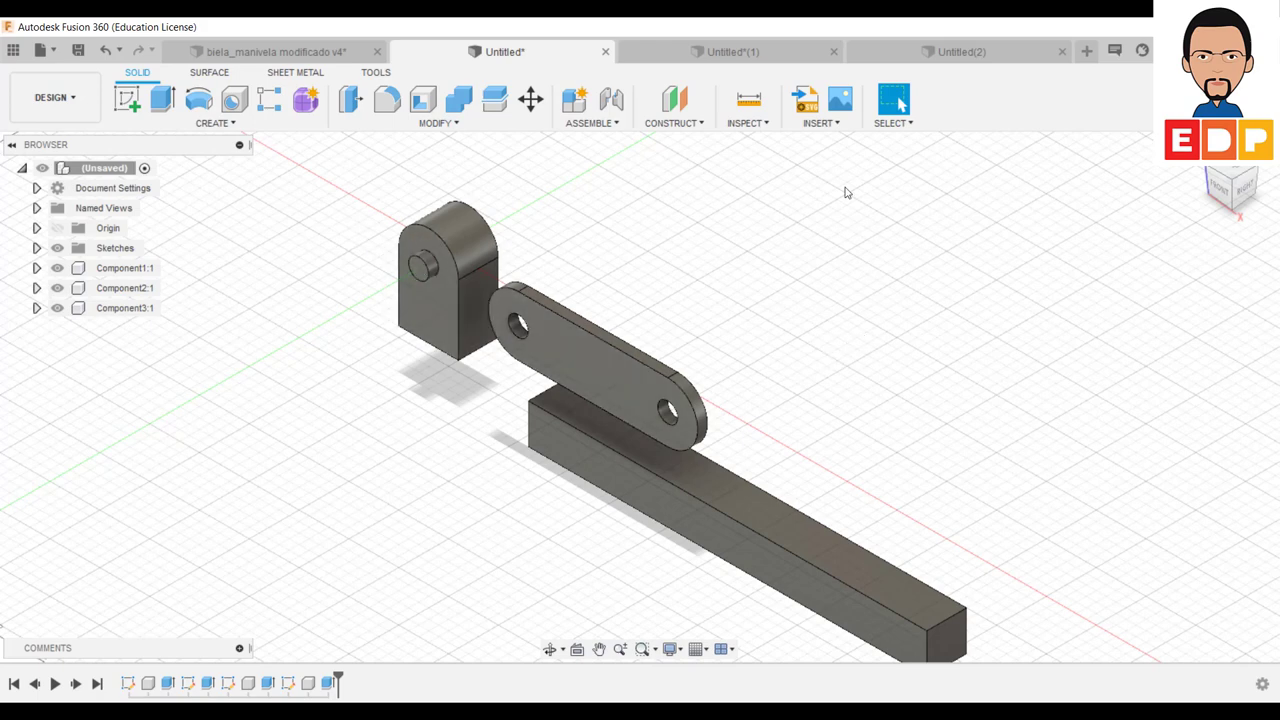
Step: Pin the link's left hole to the upright block's pin with a revolute joint
{"action": "left_click", "coordinate": [592, 123]}
{"action": "left_click", "coordinate": [606, 160]}
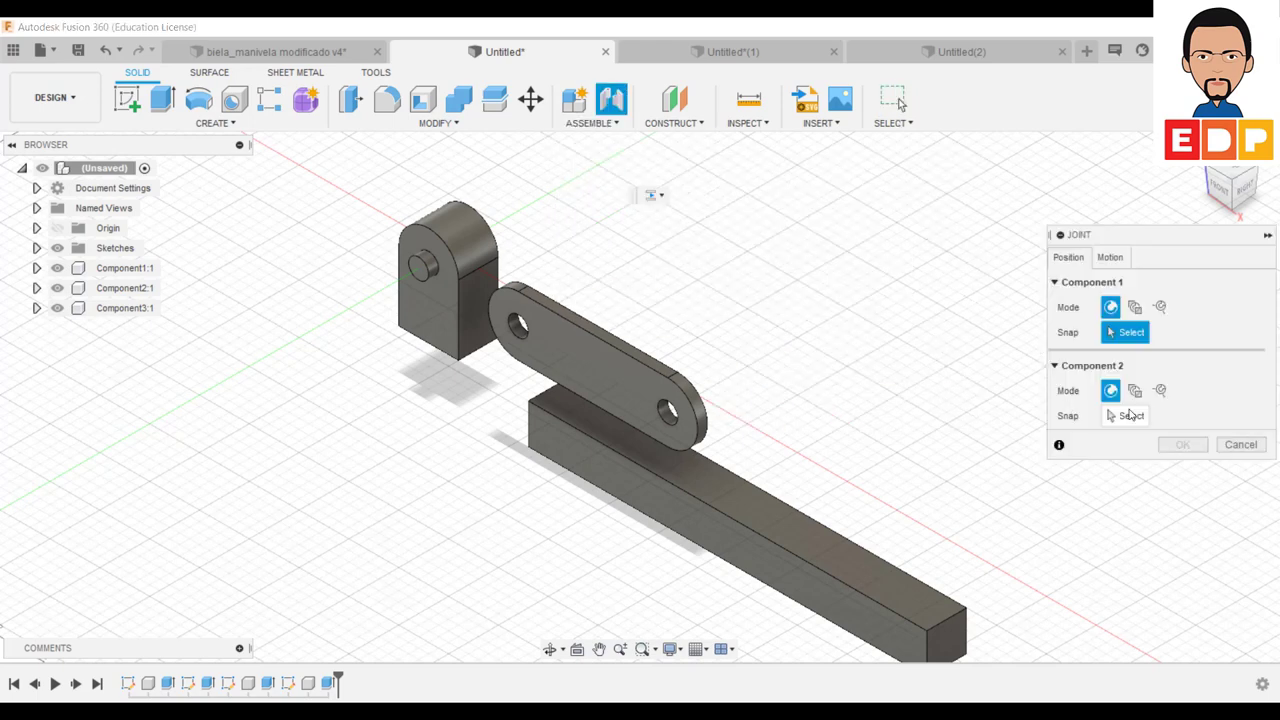
{"action": "left_click", "coordinate": [516, 328]}
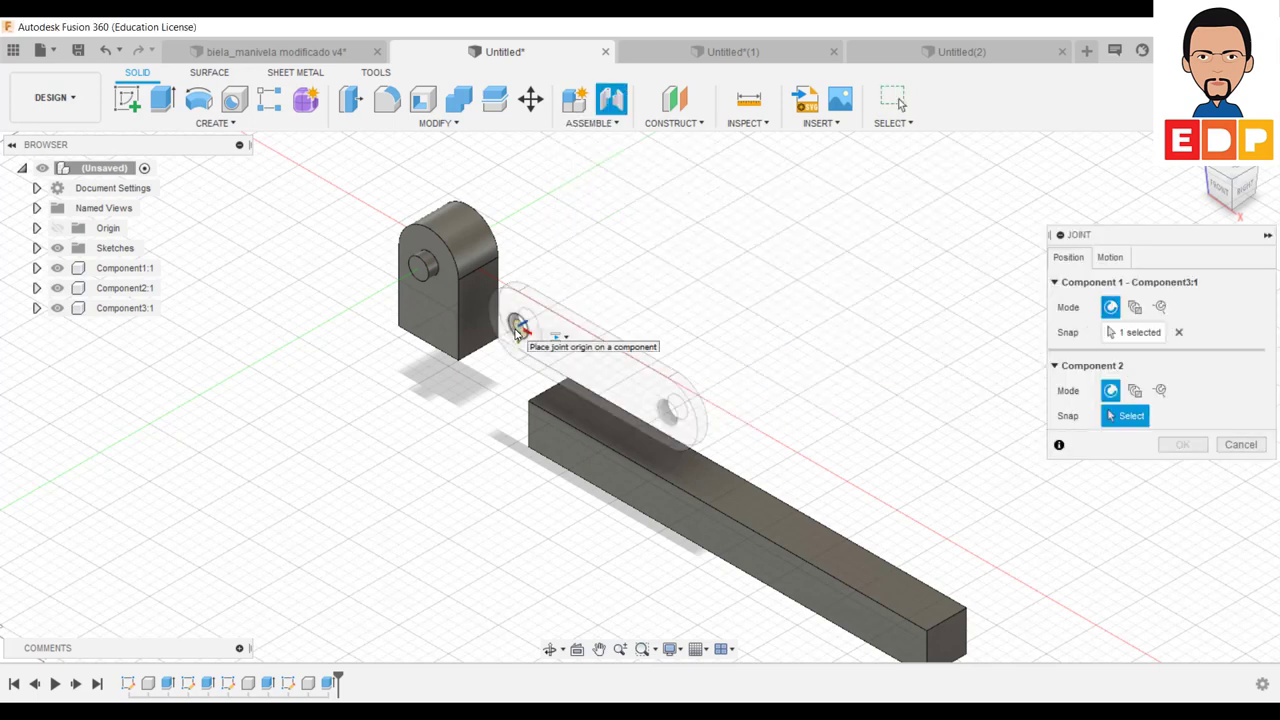
{"action": "left_click", "coordinate": [420, 275]}
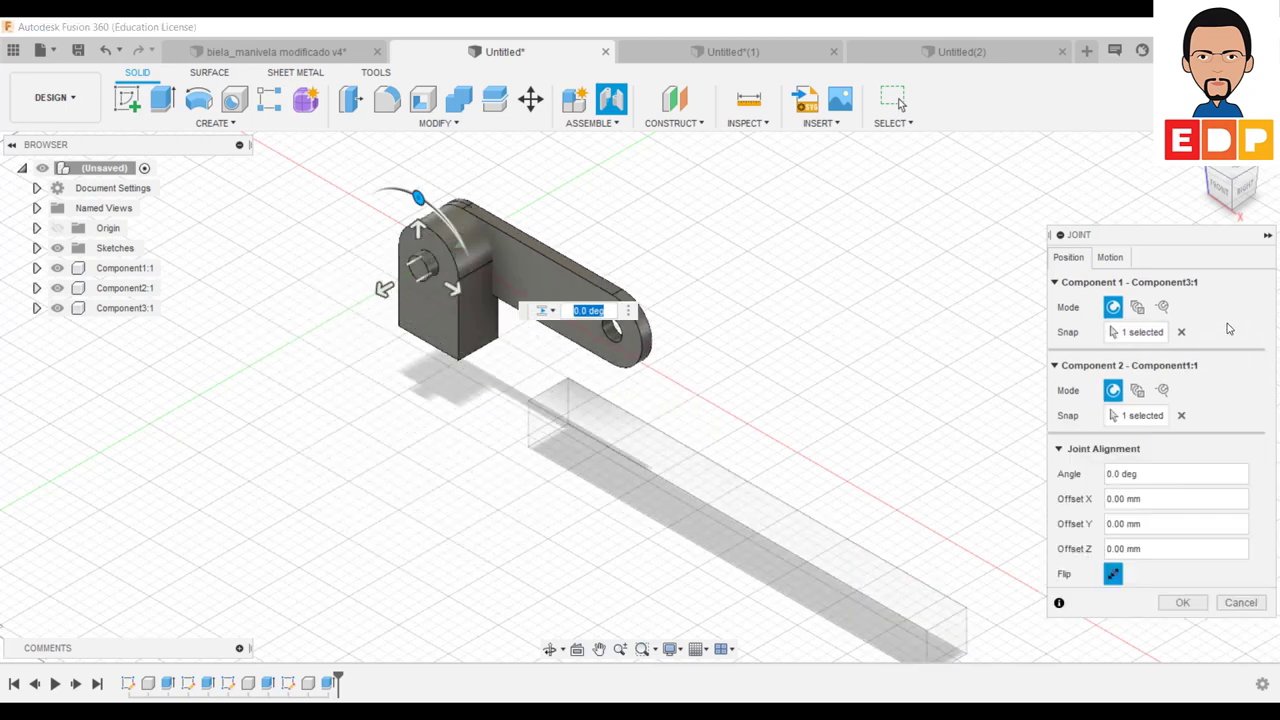
{"action": "left_click", "coordinate": [1110, 257]}
{"action": "left_click", "coordinate": [1158, 283]}
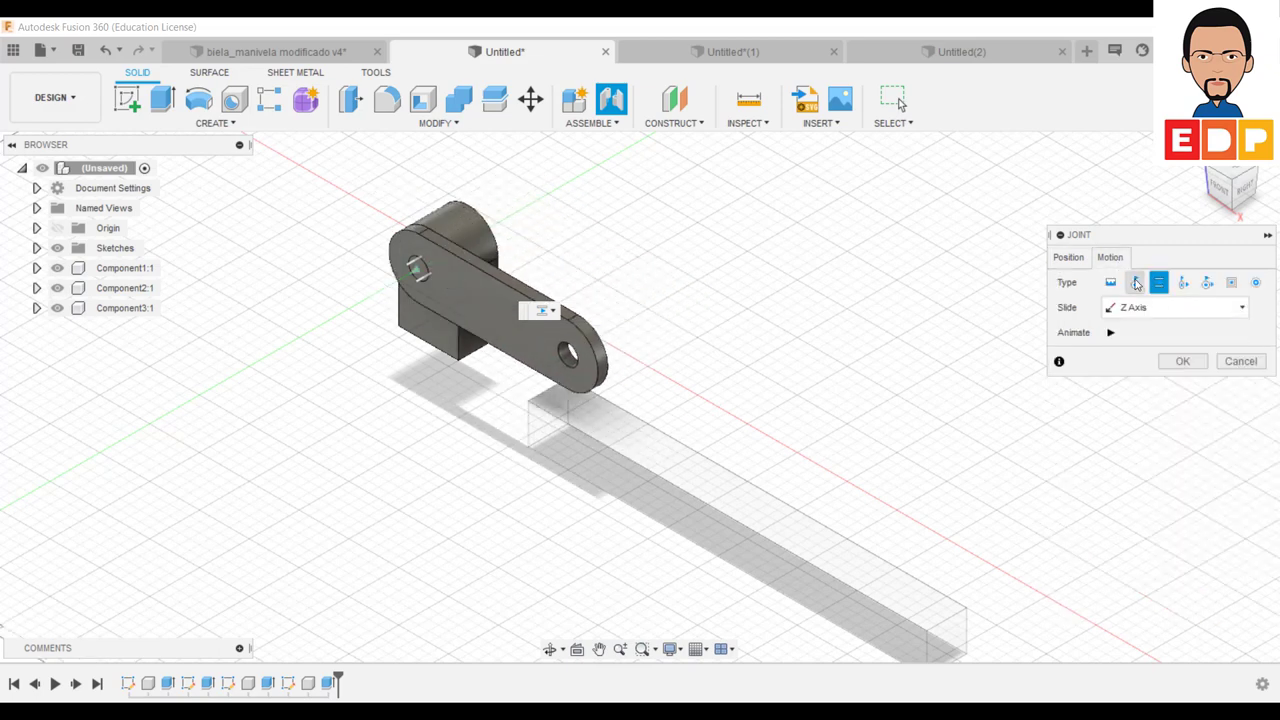
{"action": "left_click", "coordinate": [1134, 283]}
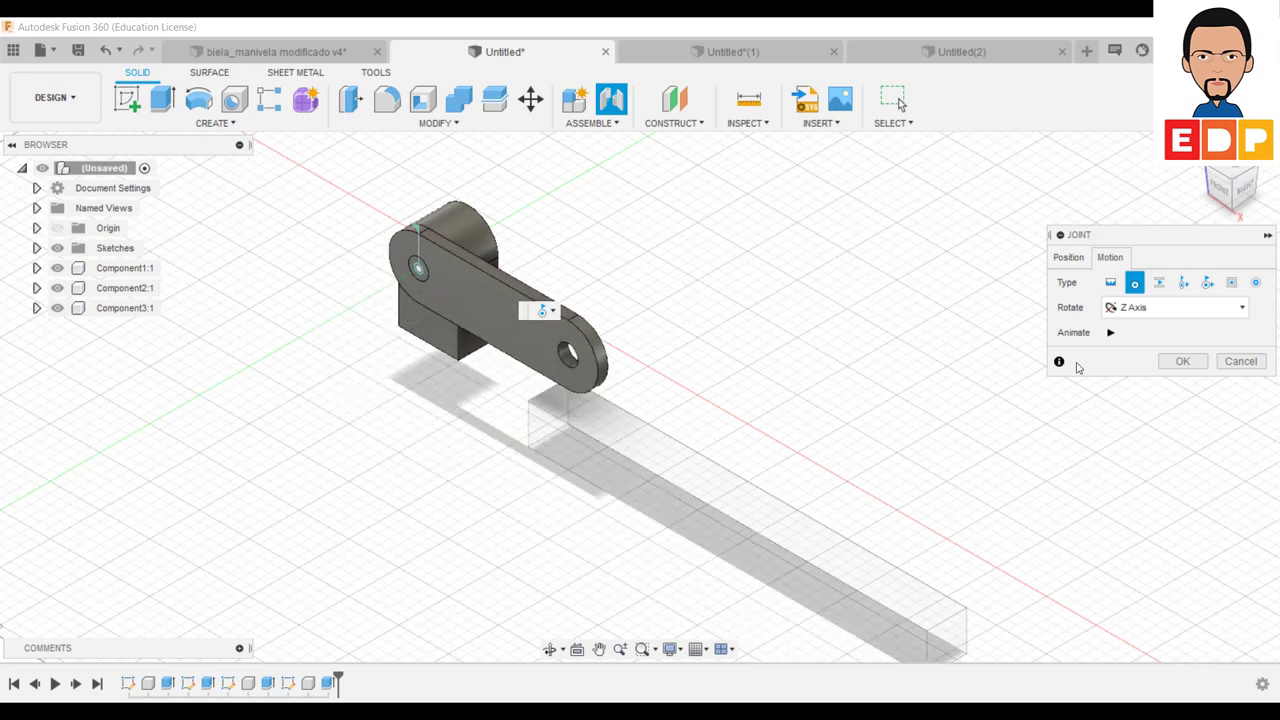
{"action": "left_click", "coordinate": [1197, 363]}
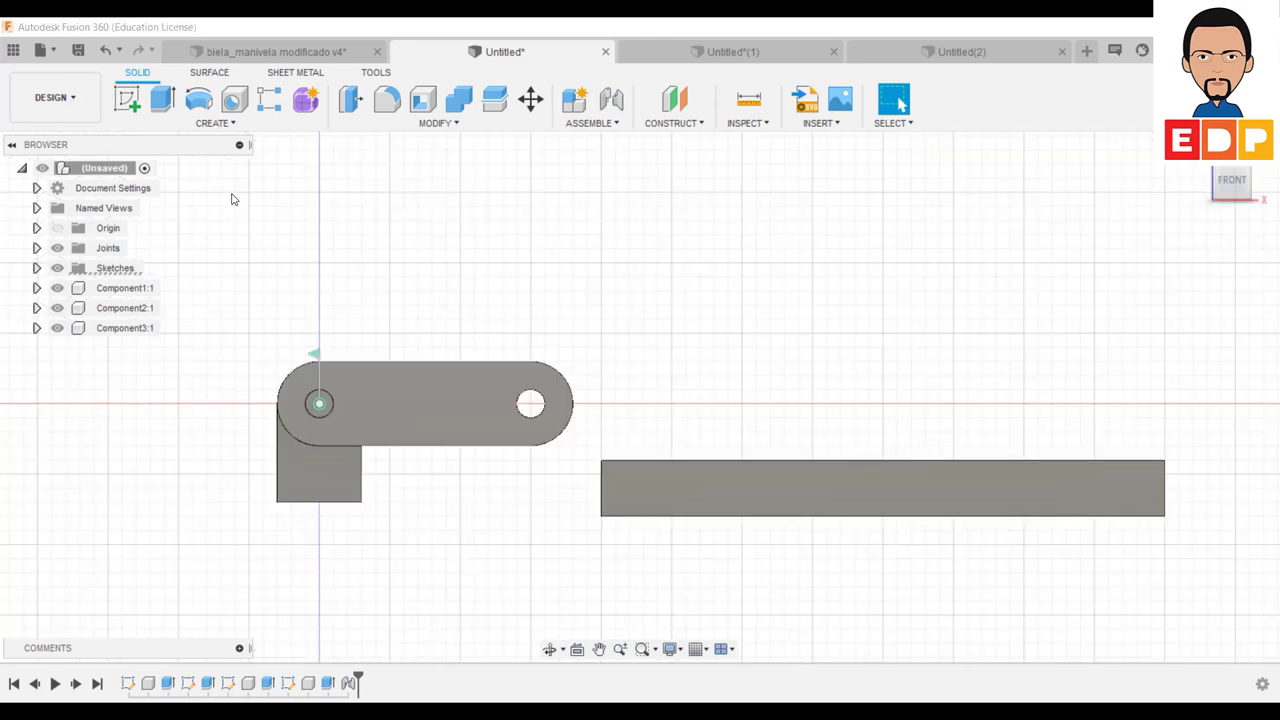
Step: Start a sketch on the front plane and draw a rectangle standing on the slider bar
{"action": "left_click", "coordinate": [126, 98]}
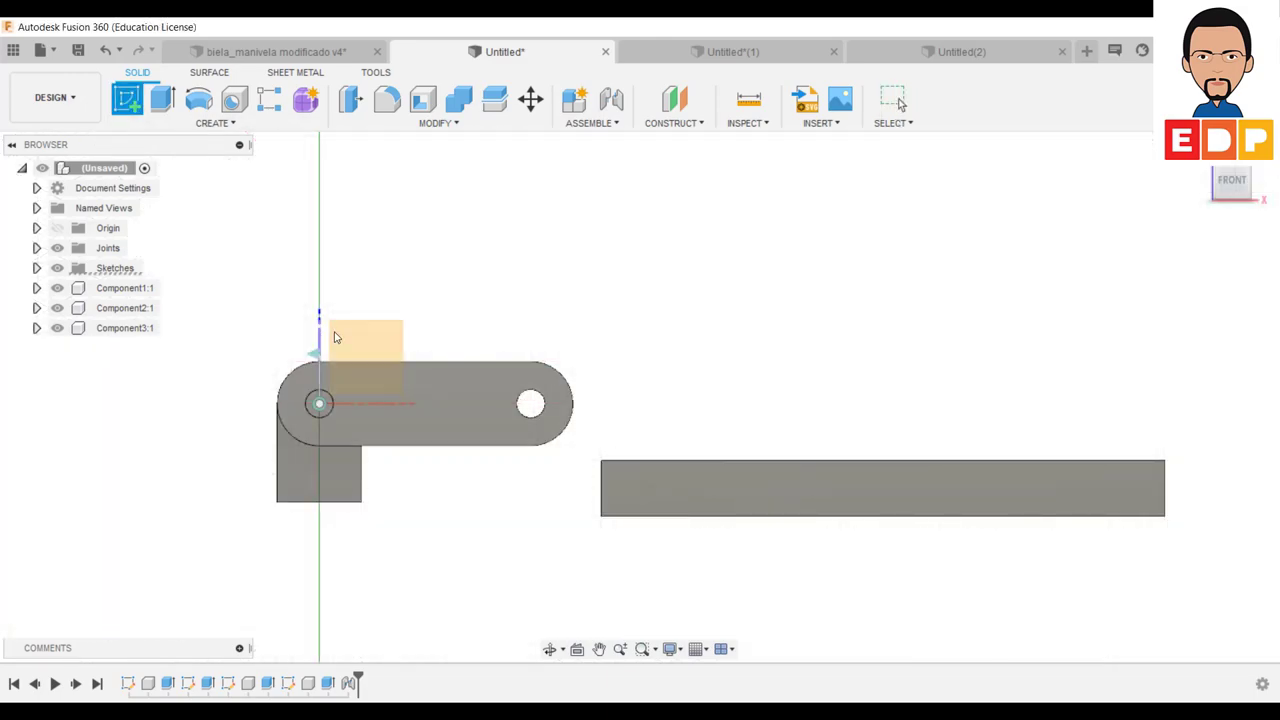
{"action": "left_click", "coordinate": [370, 343]}
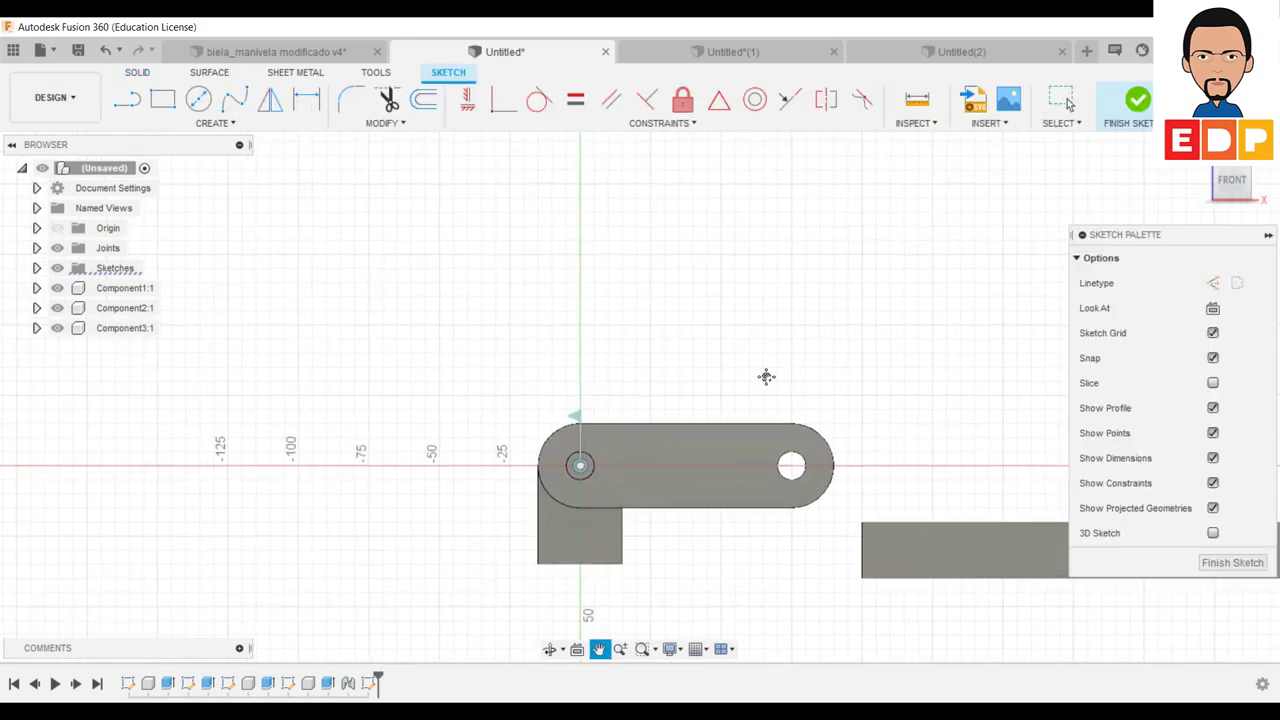
{"action": "middle_click_drag", "start_coordinate": [766, 373], "coordinate": [401, 323]}
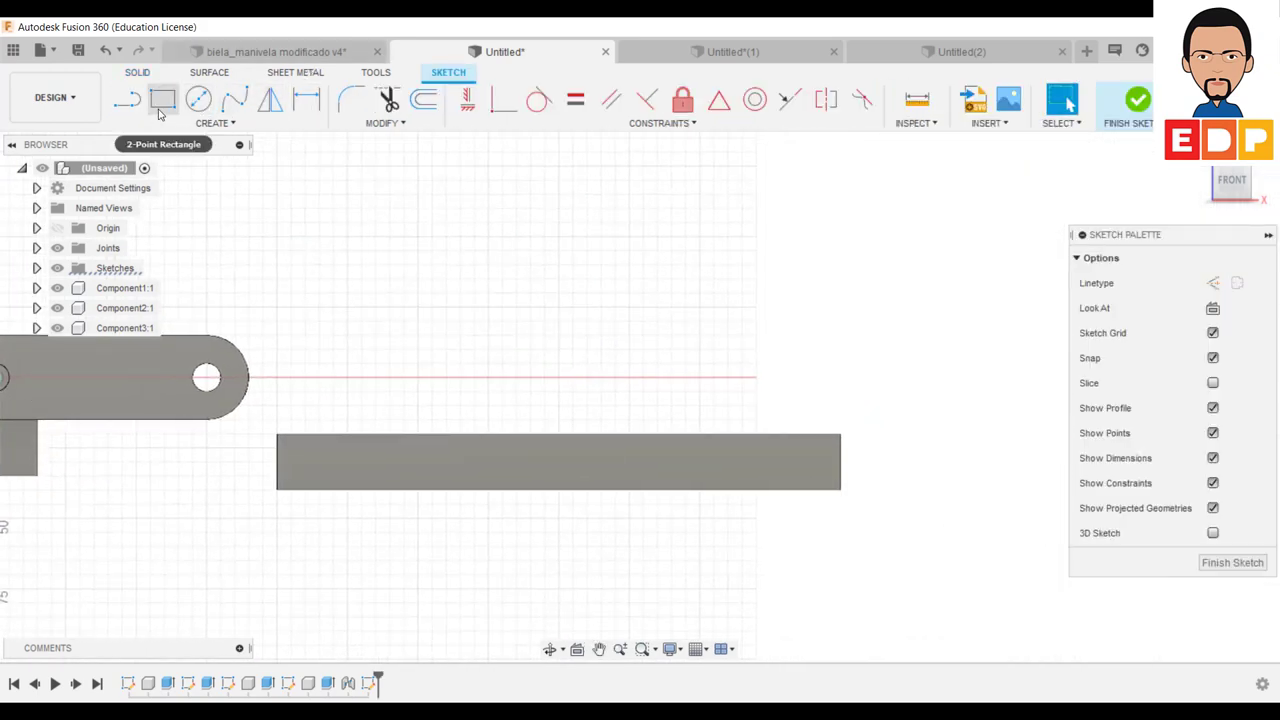
{"action": "left_click", "coordinate": [162, 98]}
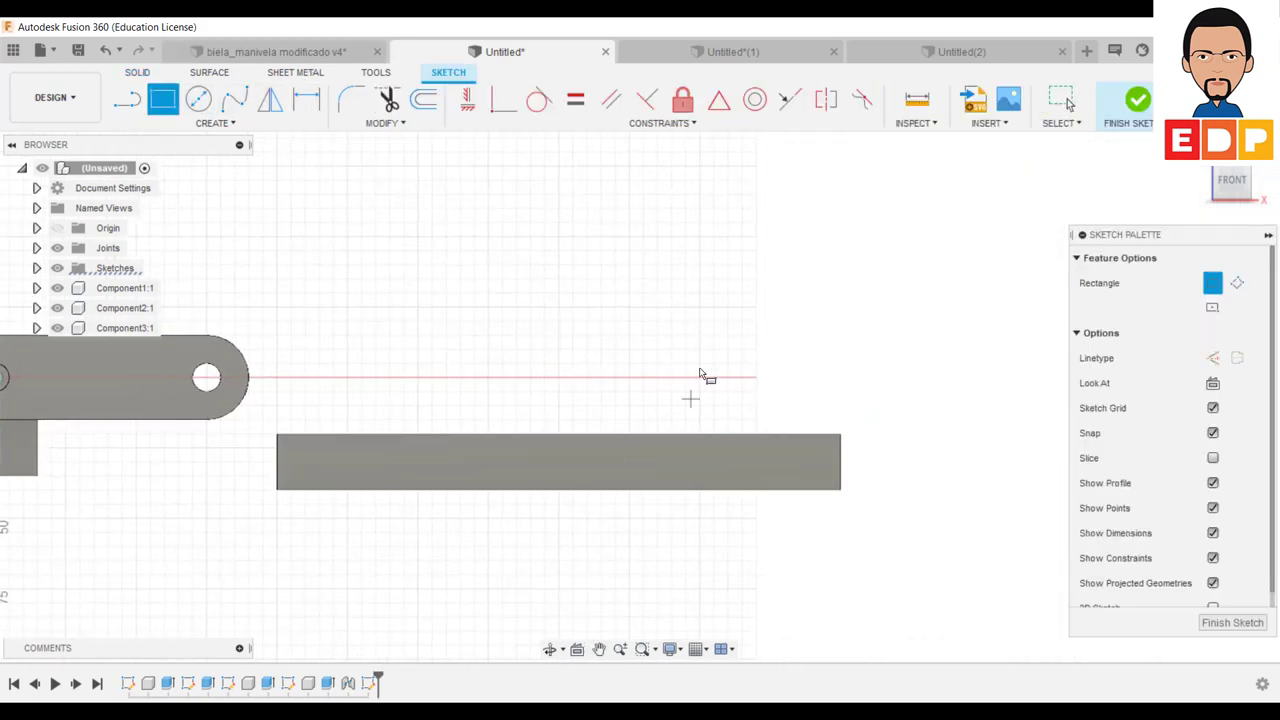
{"action": "left_click", "coordinate": [657, 322]}
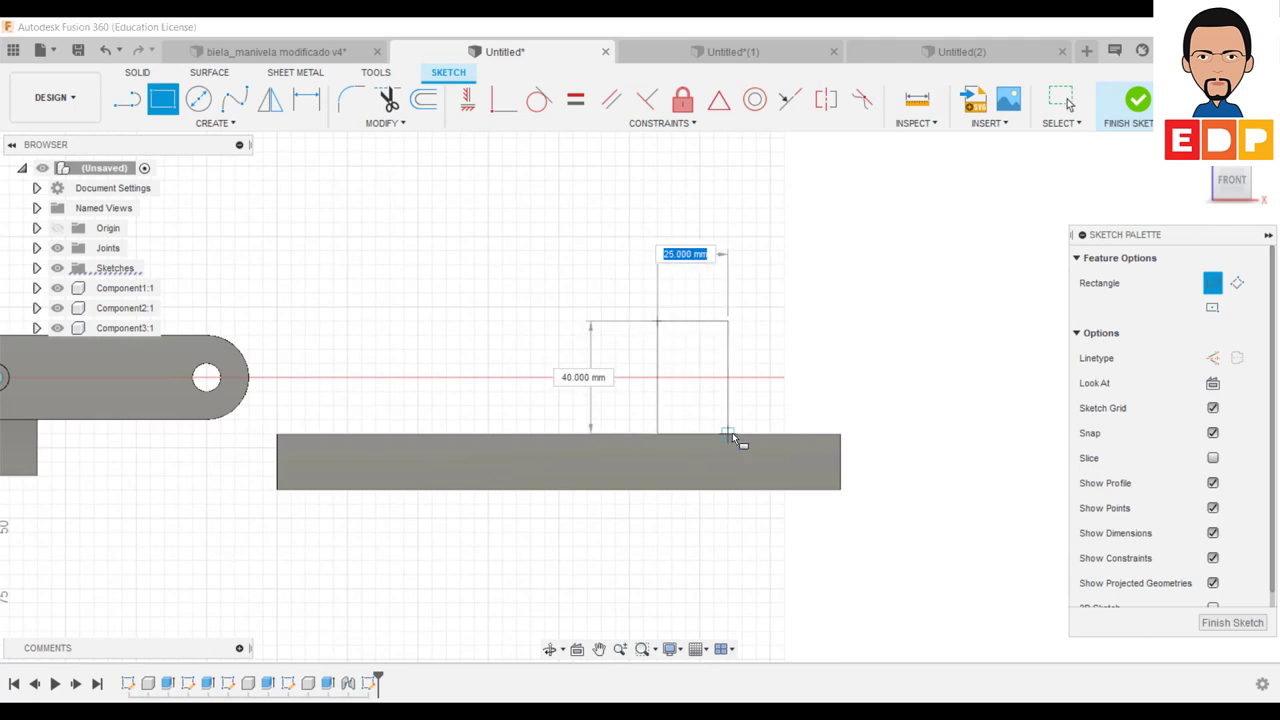
{"action": "left_click", "coordinate": [769, 434]}
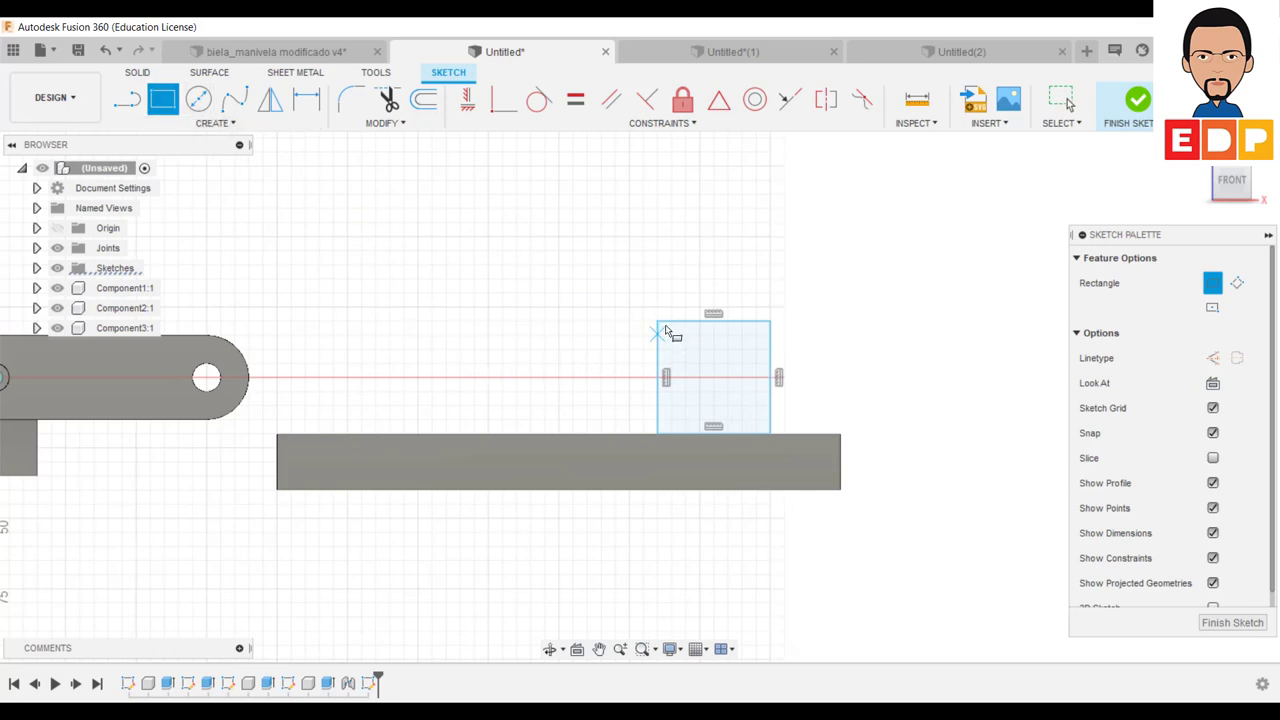
Step: Dimension the rectangle's top-left corner 255 mm horizontally from the crank pivot and finish the sketch
{"action": "middle_click_drag", "start_coordinate": [545, 381], "coordinate": [762, 391]}
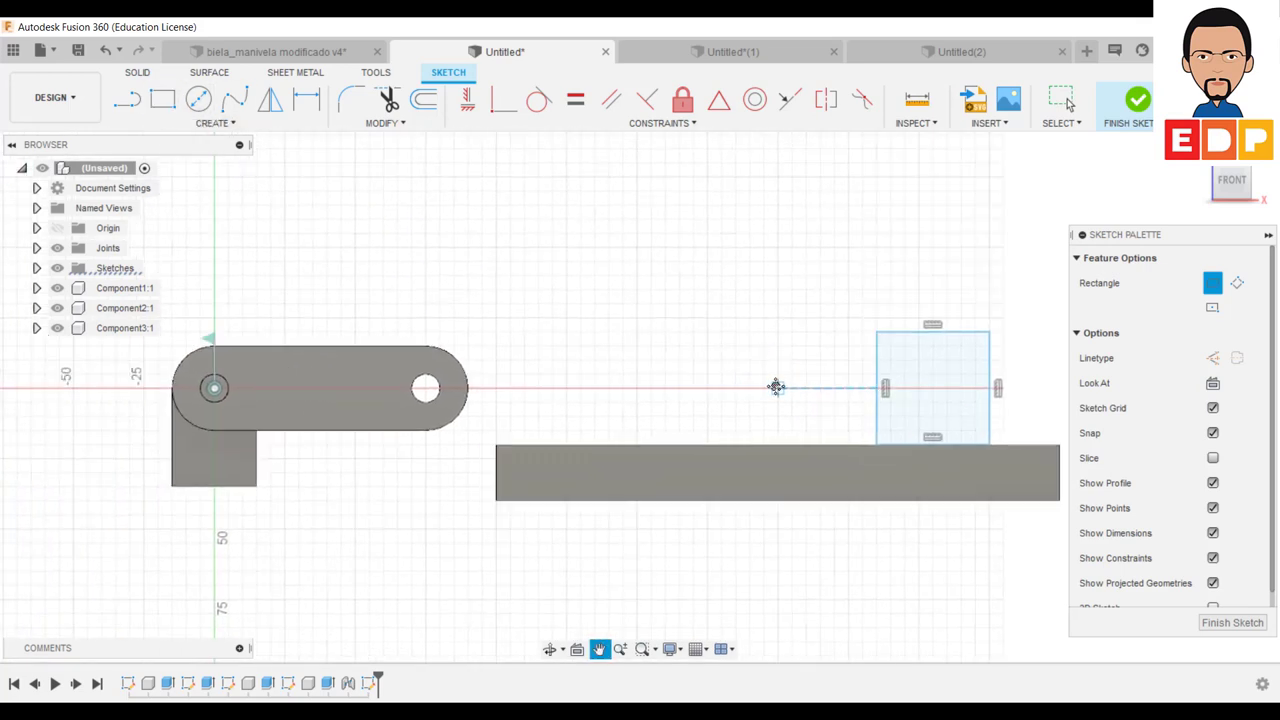
{"action": "left_click", "coordinate": [306, 99]}
{"action": "left_click", "coordinate": [874, 333]}
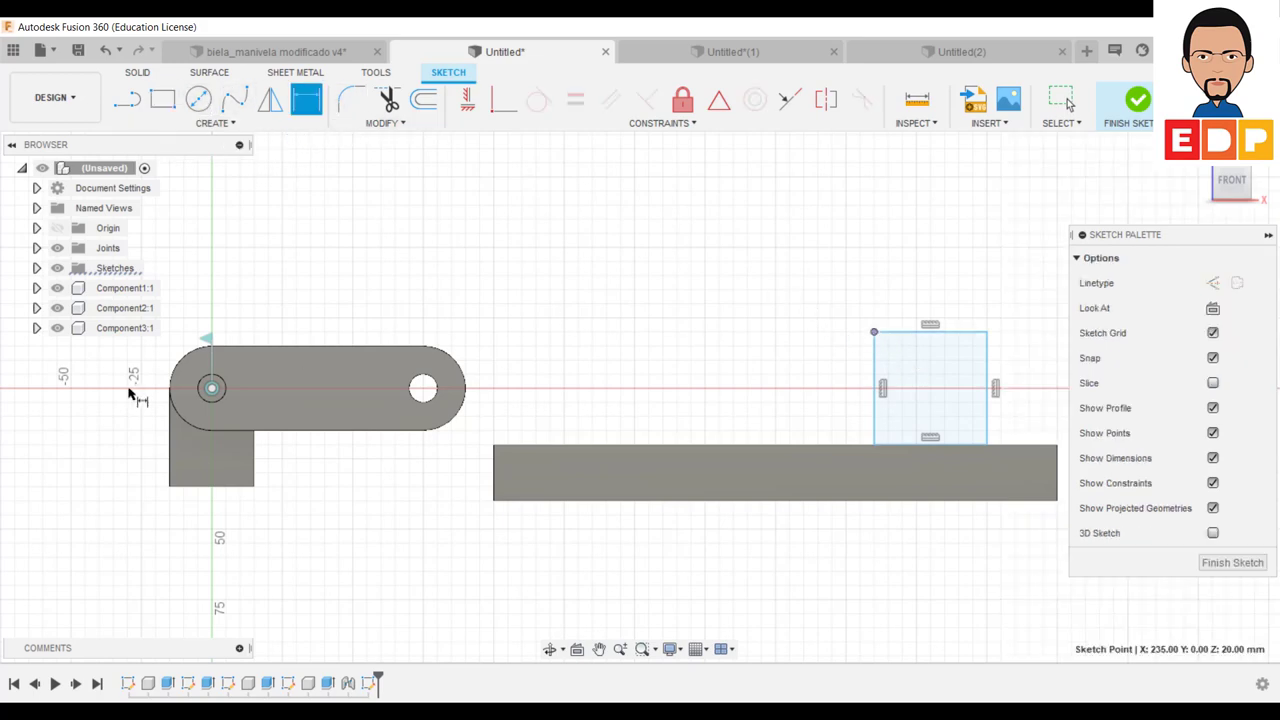
{"action": "left_click", "coordinate": [212, 389]}
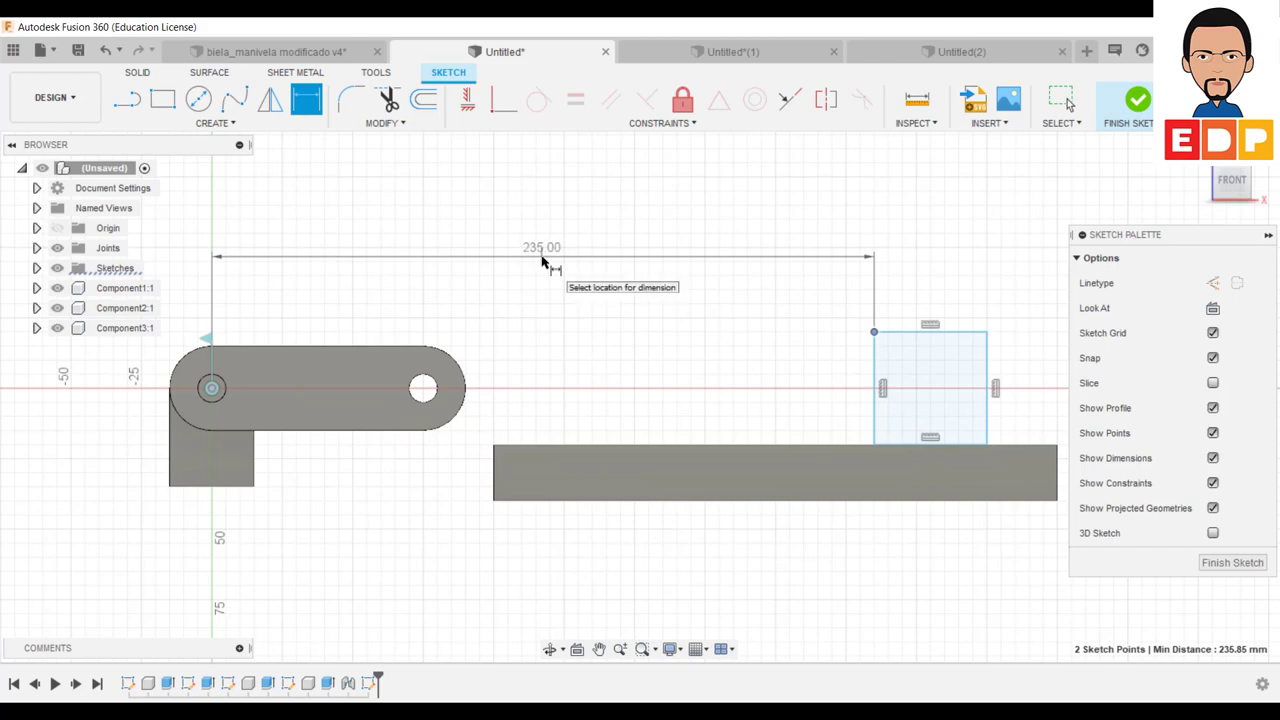
{"action": "left_click", "coordinate": [542, 261]}
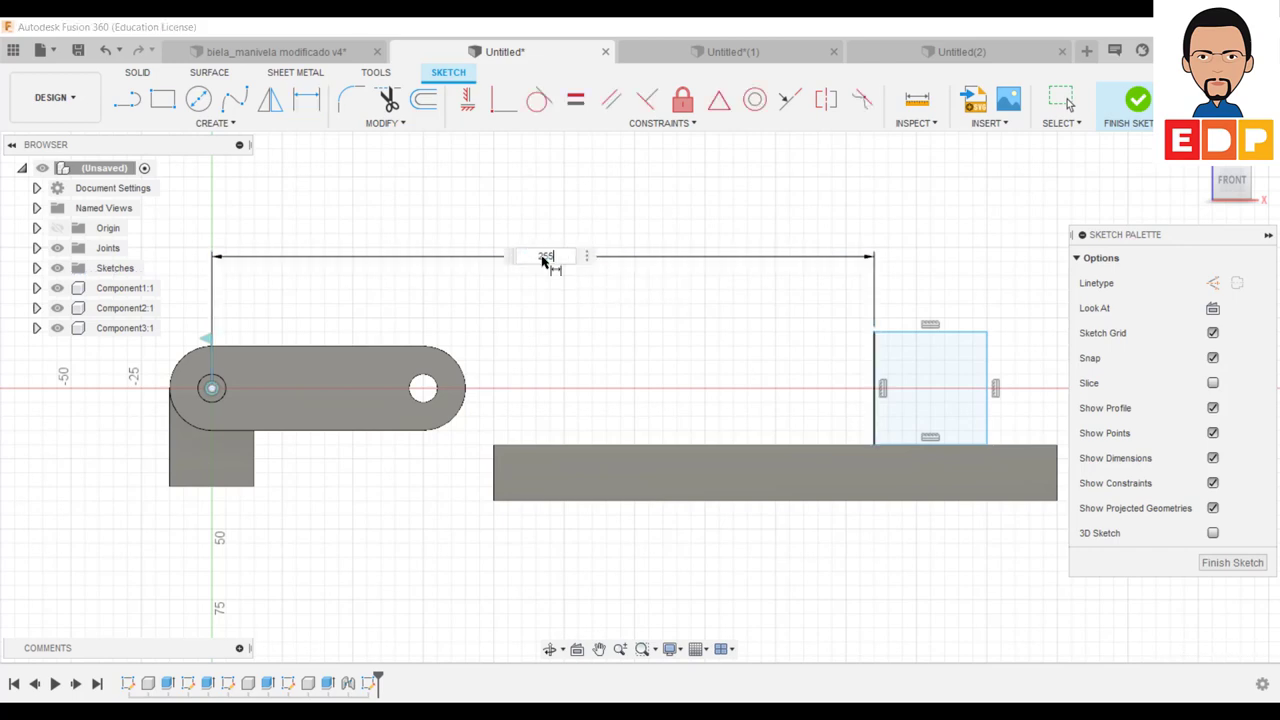
{"action": "key", "text": "Return"}
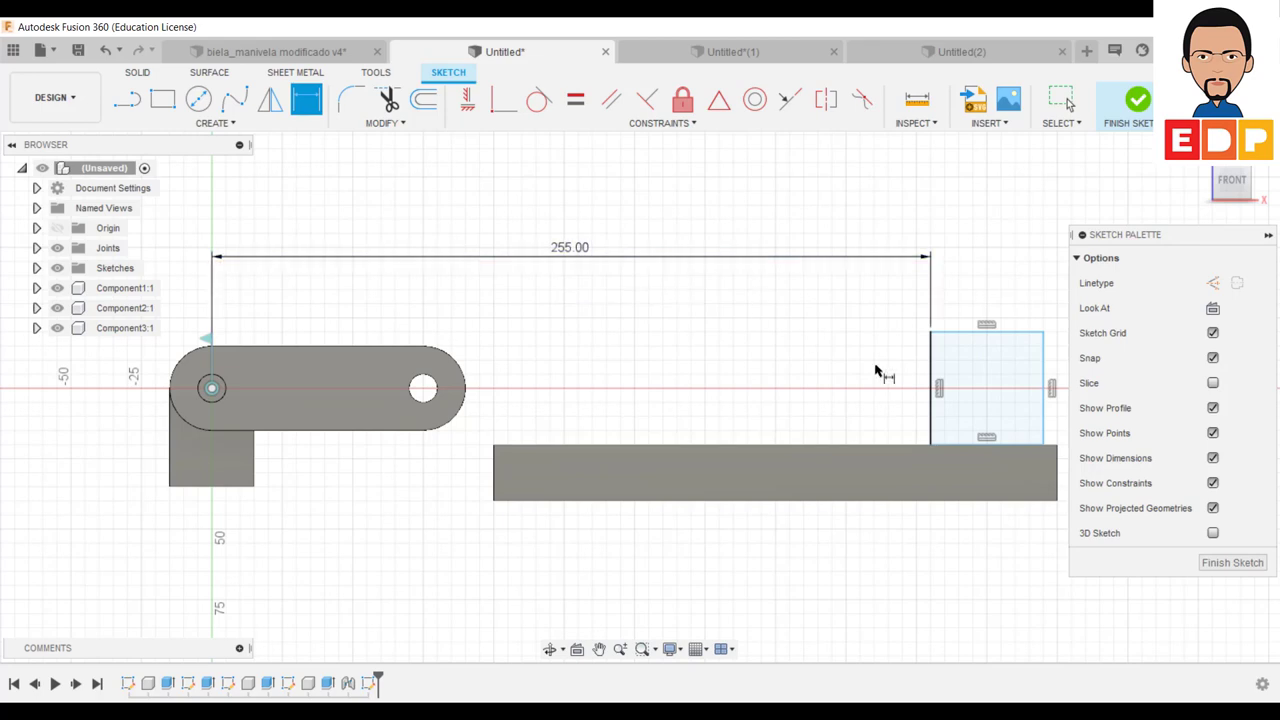
{"action": "middle_click_drag", "start_coordinate": [823, 387], "coordinate": [574, 375]}
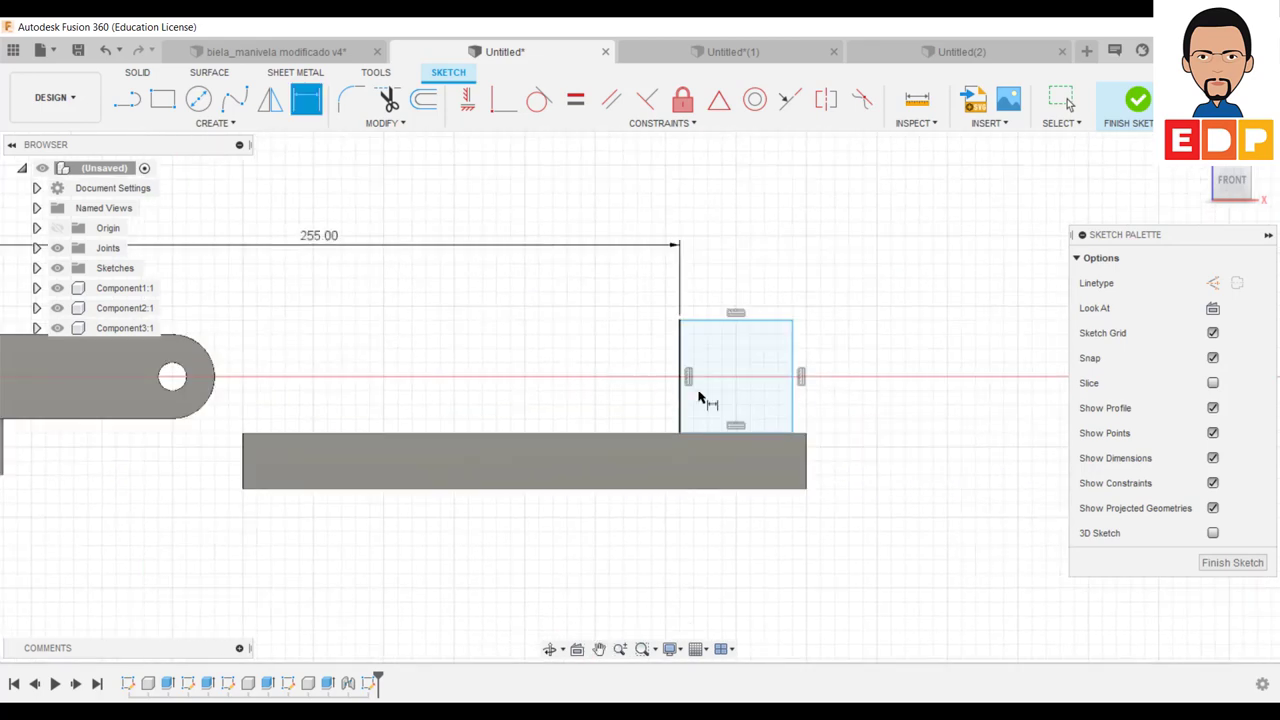
{"action": "left_click", "coordinate": [1247, 558]}
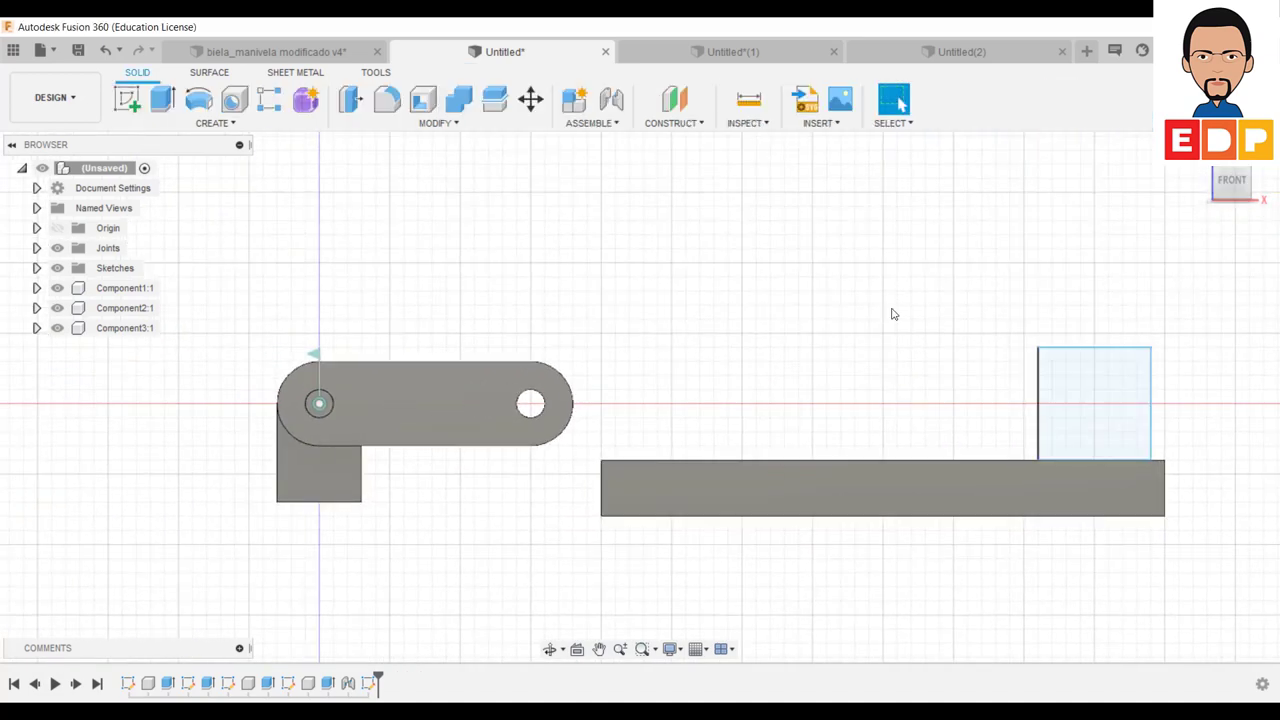
Step: Reopen the sketch, dimension the rectangle 40 mm wide and 40 mm tall, and finish it
{"action": "middle_click_drag", "start_coordinate": [894, 349], "coordinate": [562, 301]}
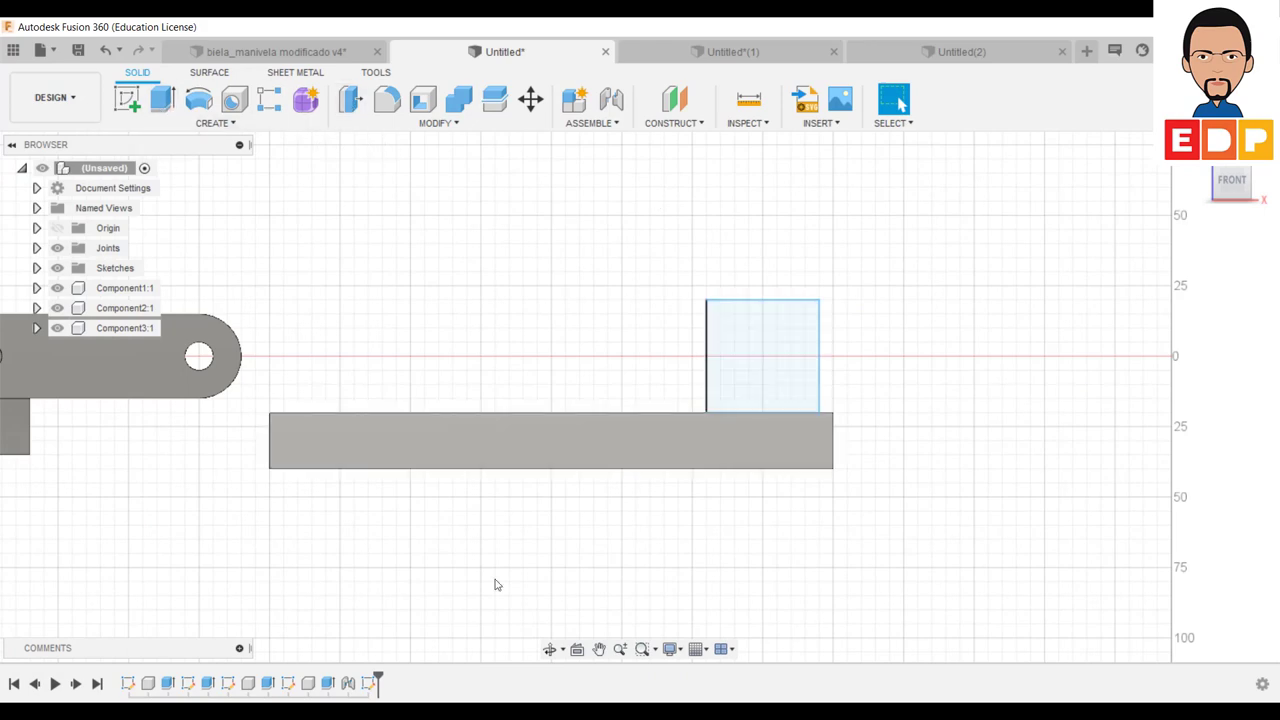
{"action": "double_click", "coordinate": [368, 683]}
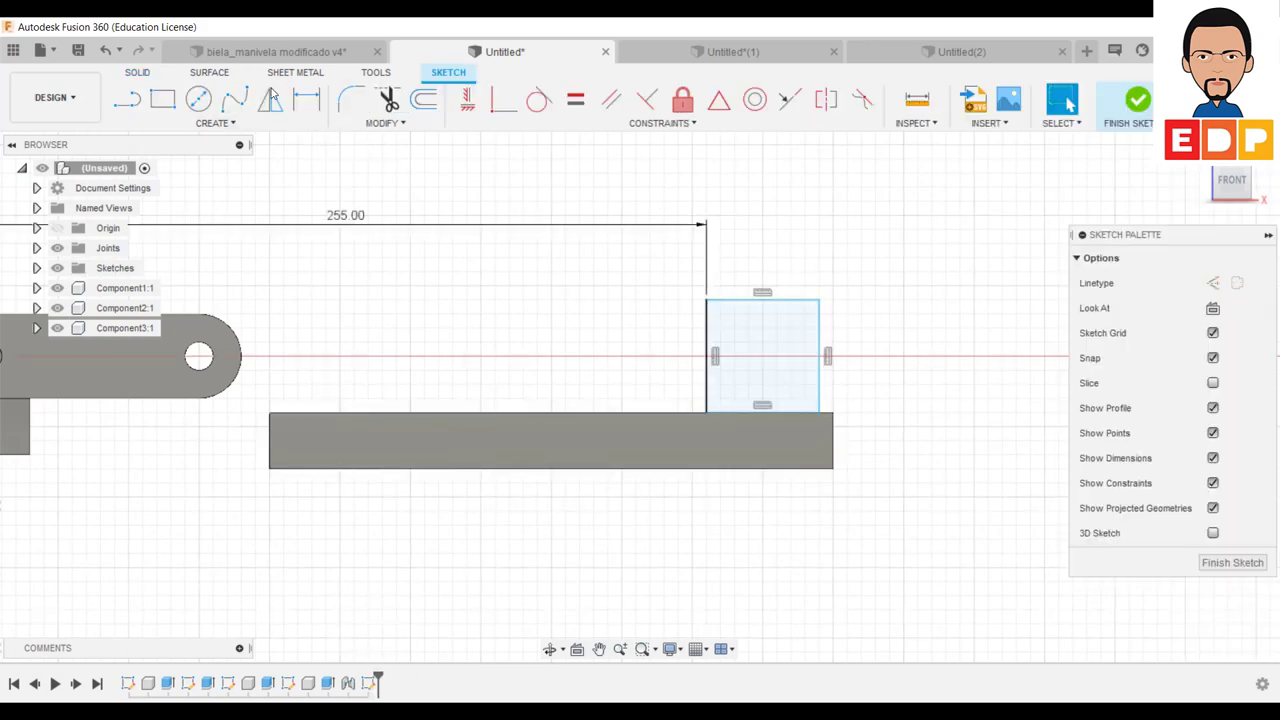
{"action": "left_click", "coordinate": [304, 97]}
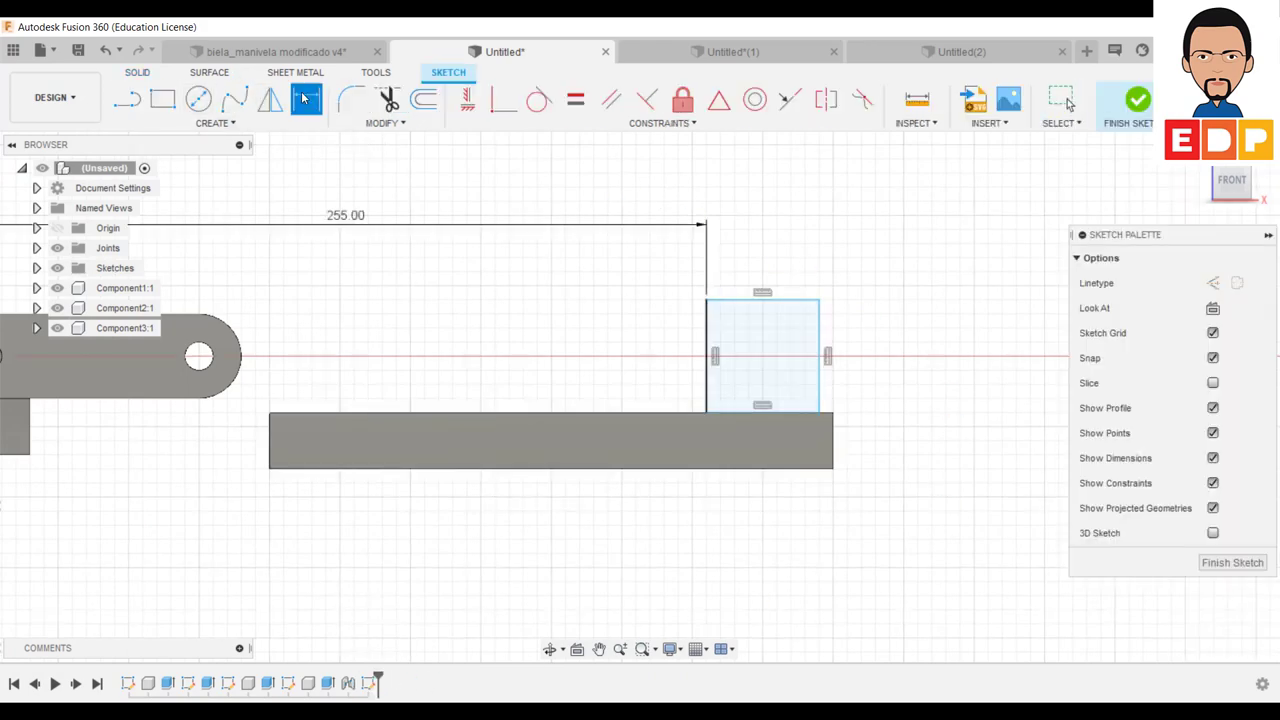
{"action": "left_click", "coordinate": [776, 300]}
{"action": "left_click", "coordinate": [771, 226]}
{"action": "key", "text": "Return"}
{"action": "key", "text": "Escape"}
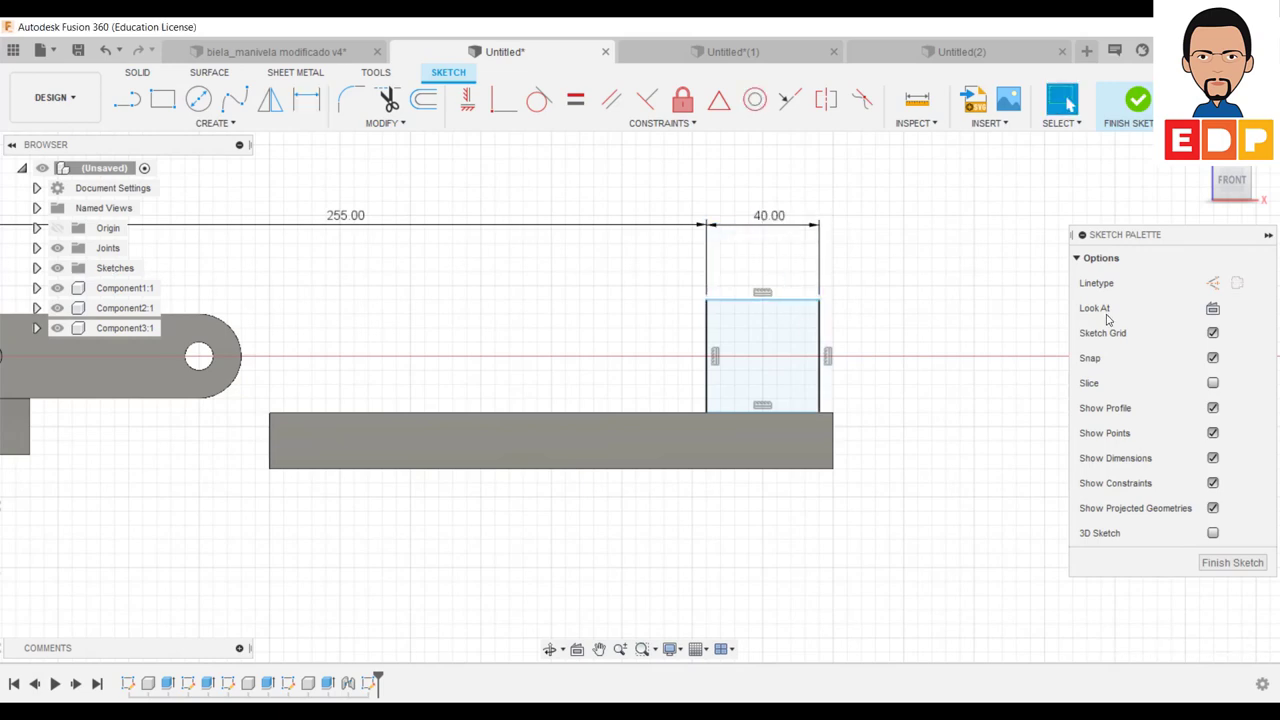
{"action": "key", "text": "d"}
{"action": "left_click", "coordinate": [819, 340]}
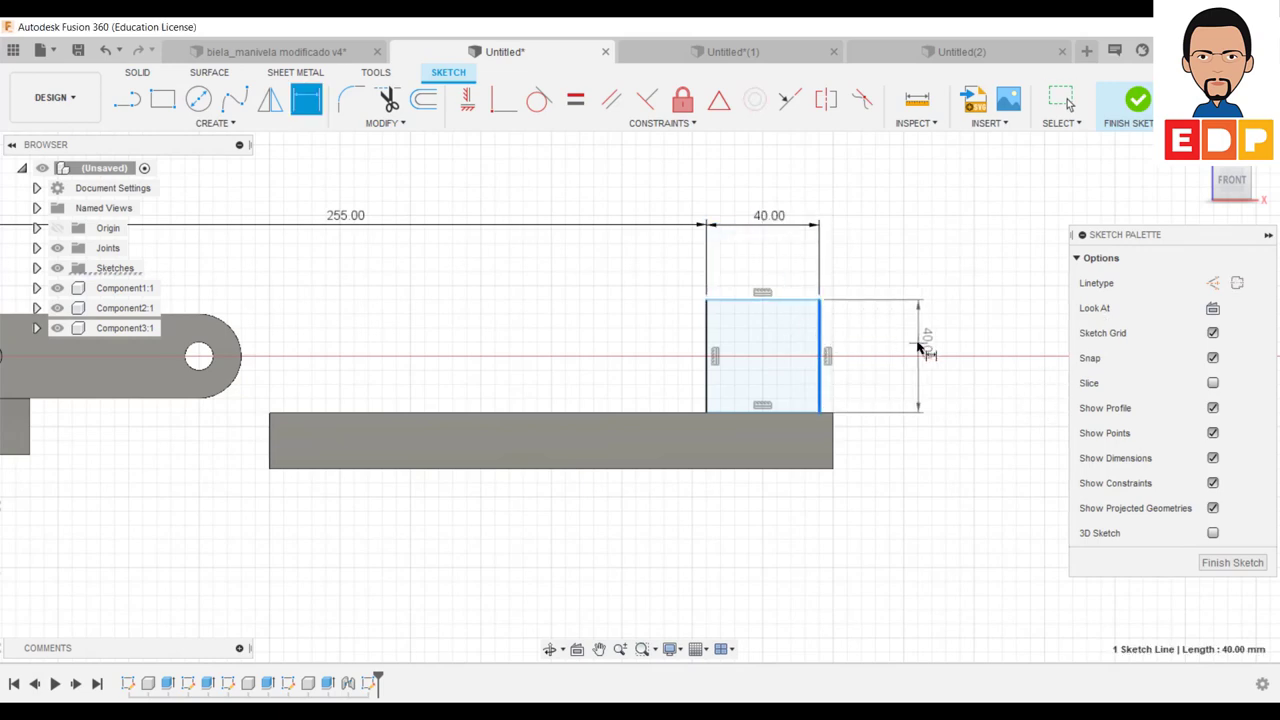
{"action": "left_click", "coordinate": [911, 354]}
{"action": "key", "text": "Return"}
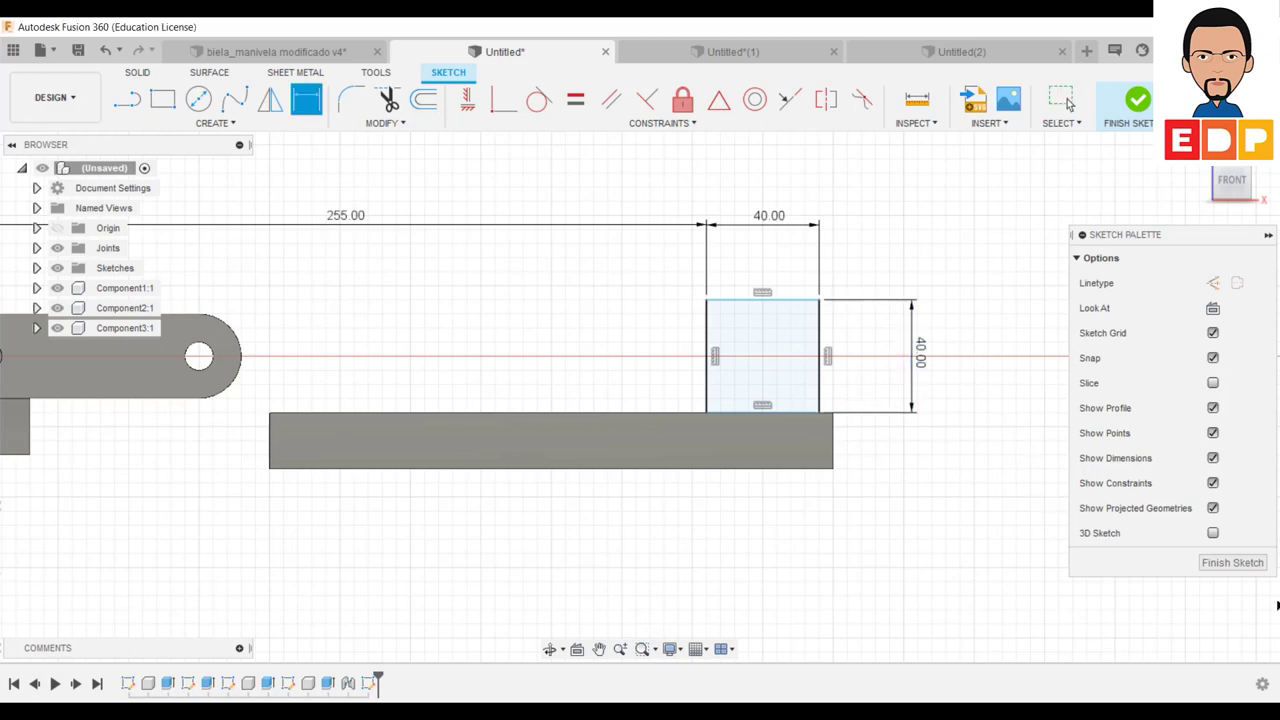
{"action": "left_click", "coordinate": [1255, 562]}
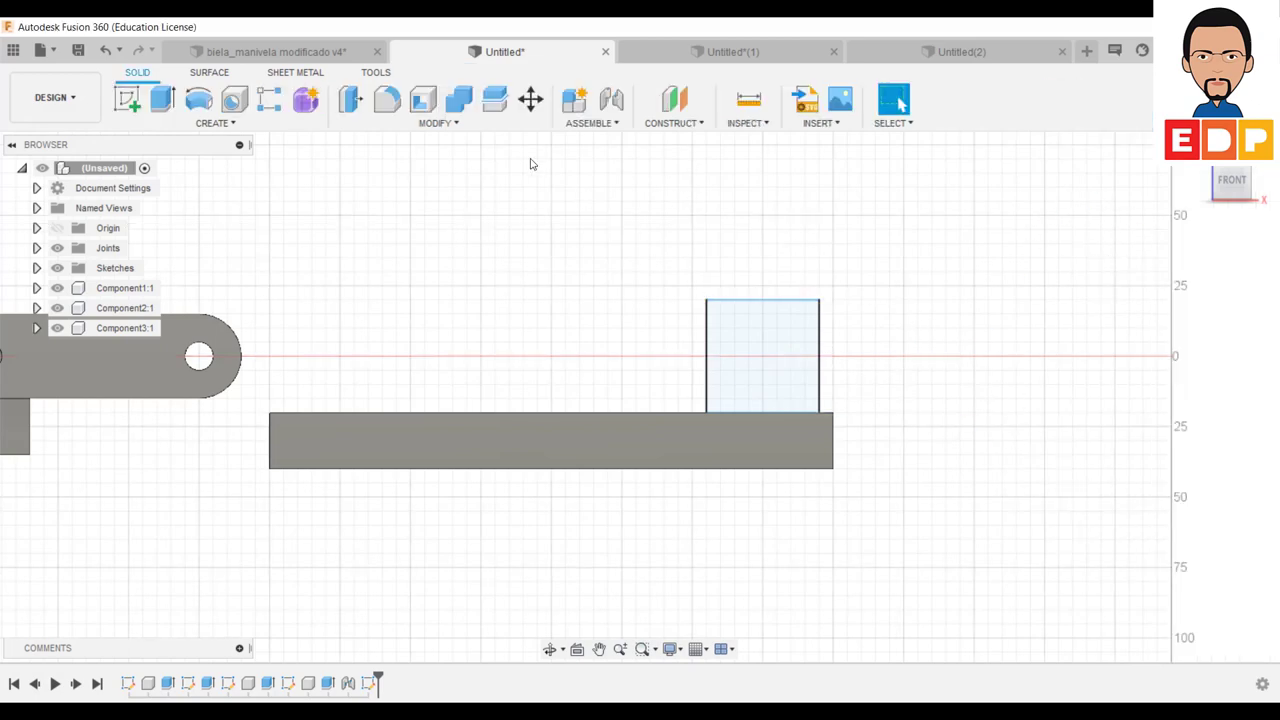
{"action": "mouse_move", "coordinate": [1232, 182]}
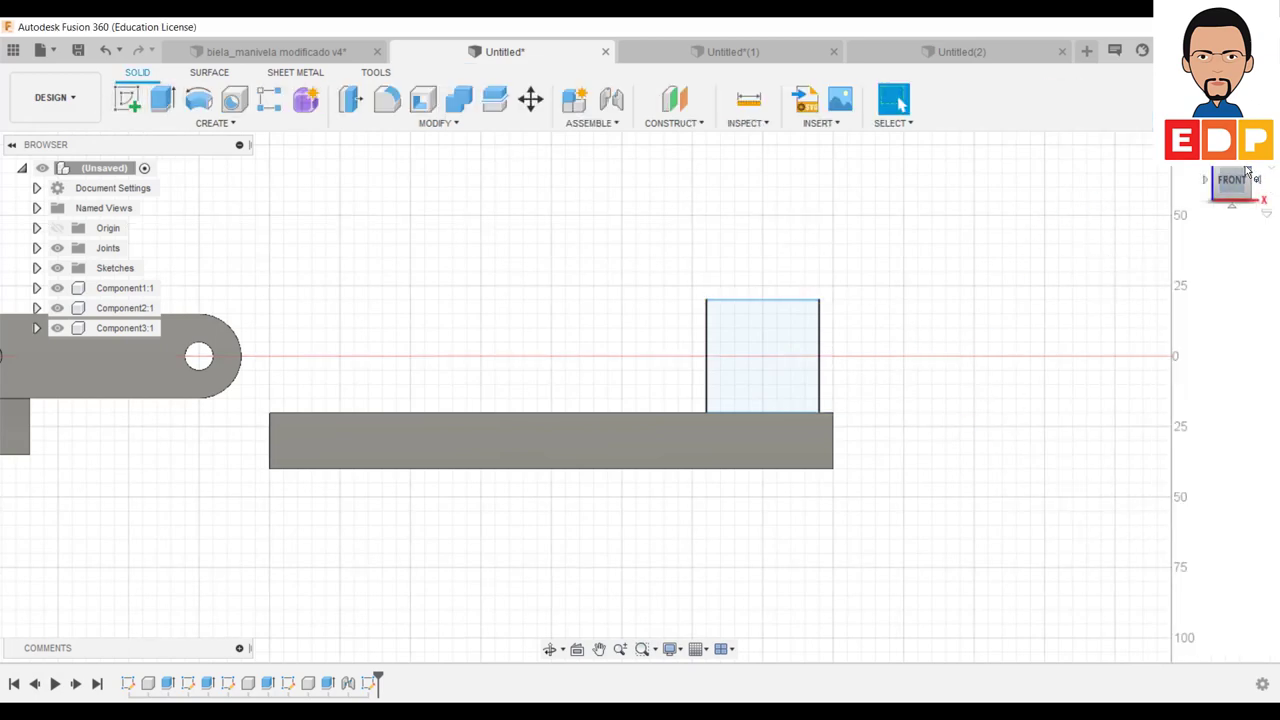
Step: Set up a symmetric, new-component extrusion of the square, then cancel it
{"action": "left_click", "coordinate": [1247, 172]}
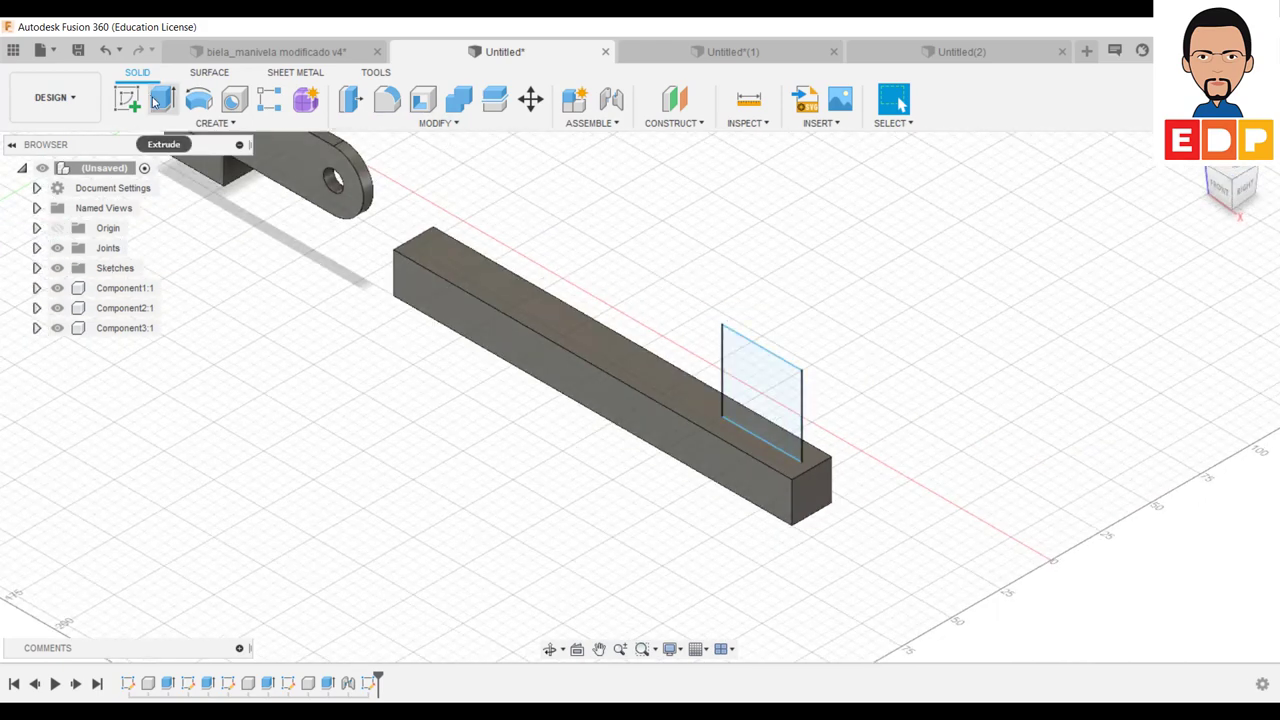
{"action": "left_click", "coordinate": [155, 100]}
{"action": "left_click", "coordinate": [1195, 333]}
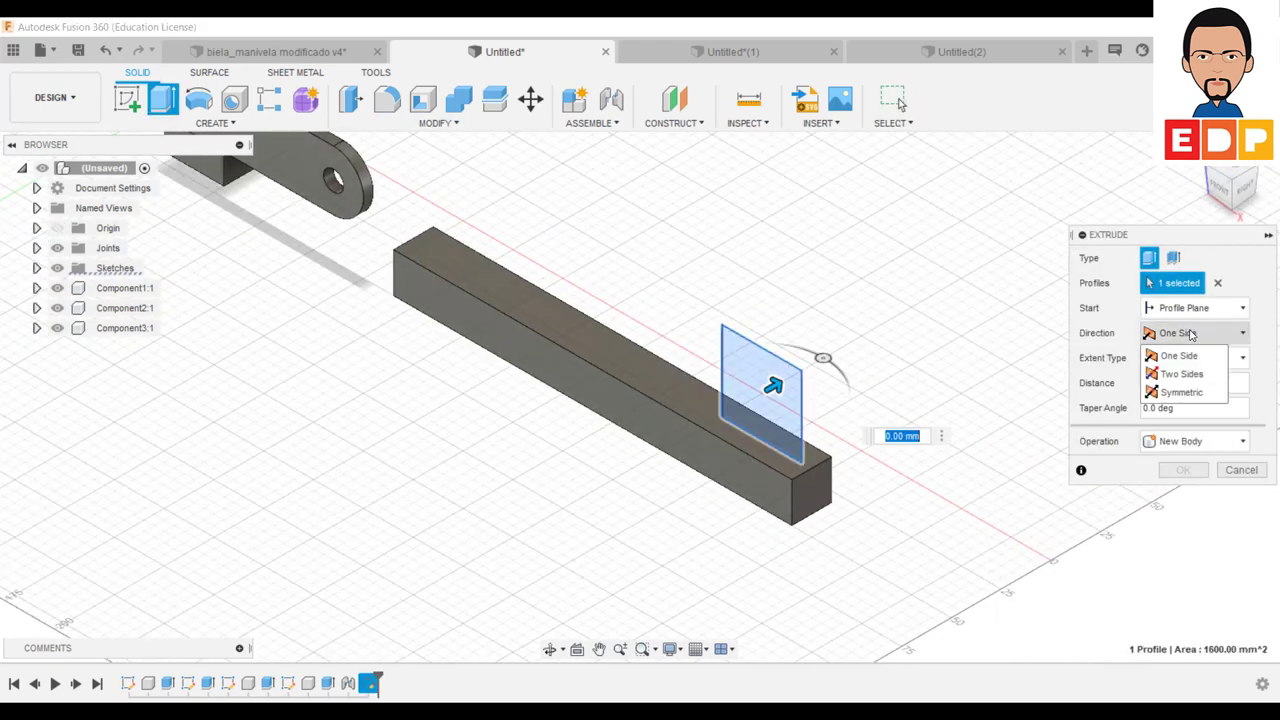
{"action": "left_click", "coordinate": [1180, 392]}
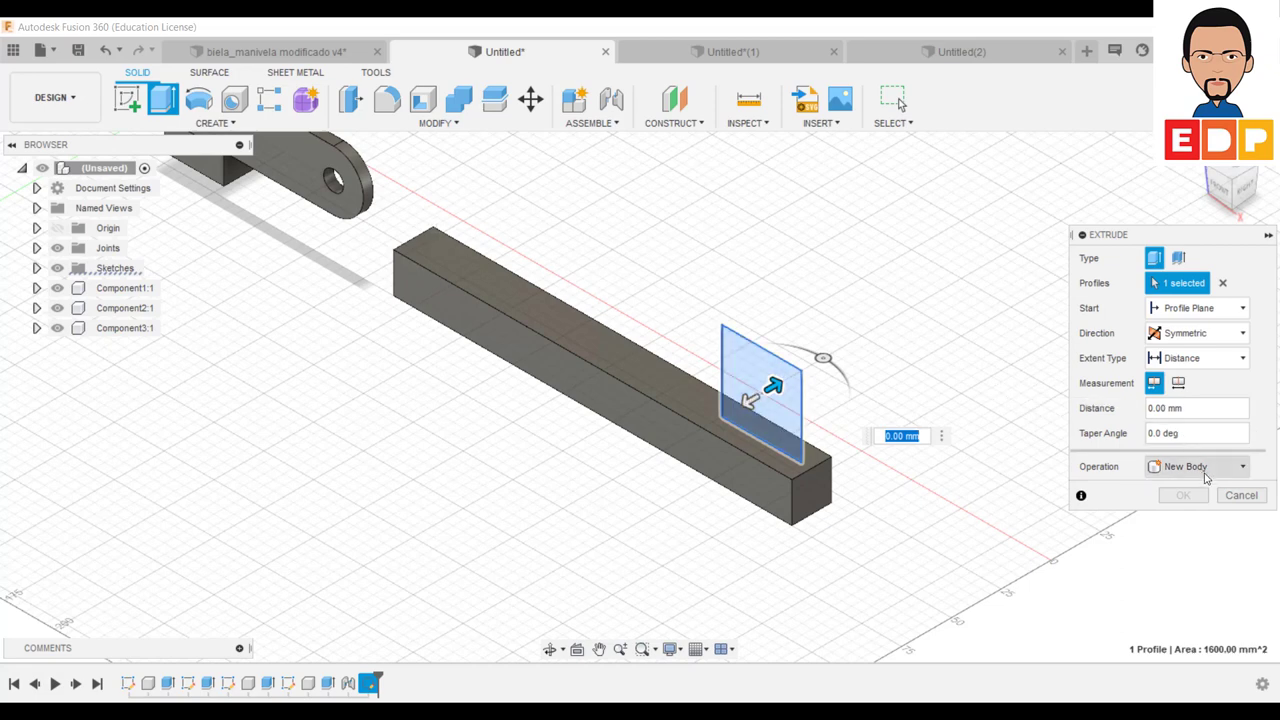
{"action": "left_click", "coordinate": [1200, 472]}
{"action": "left_click", "coordinate": [1190, 562]}
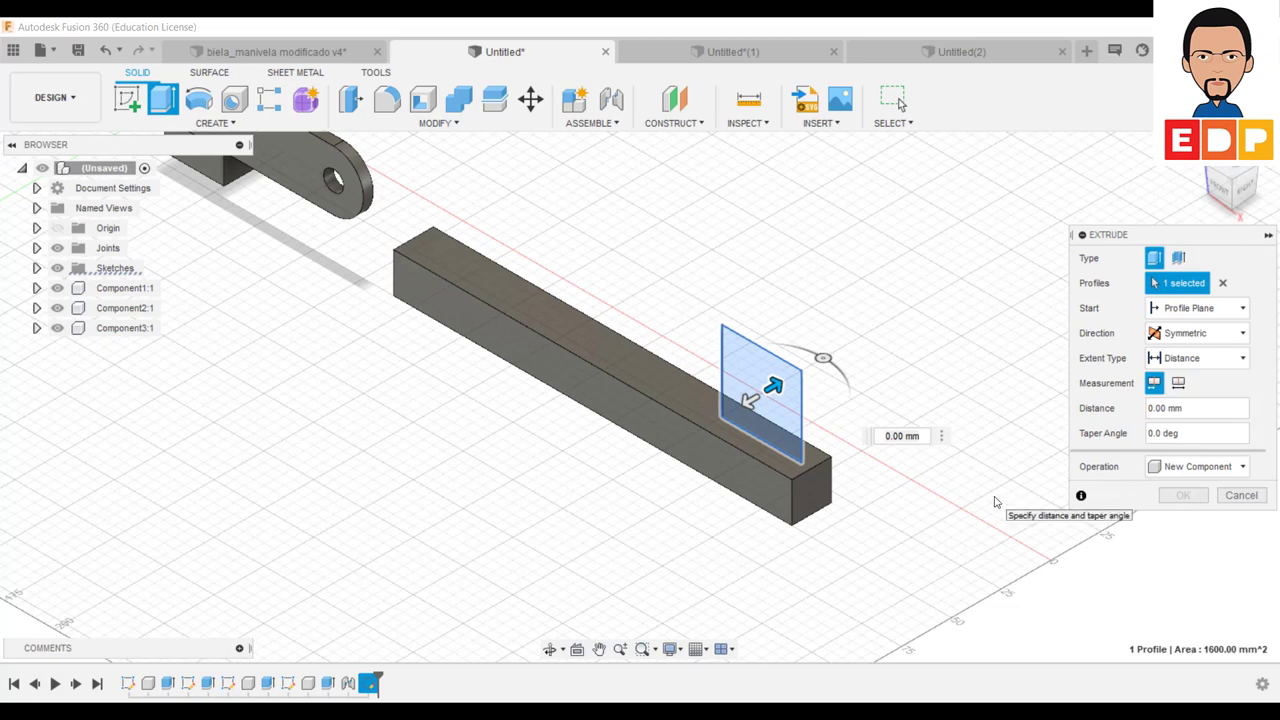
{"action": "key", "text": "Escape"}
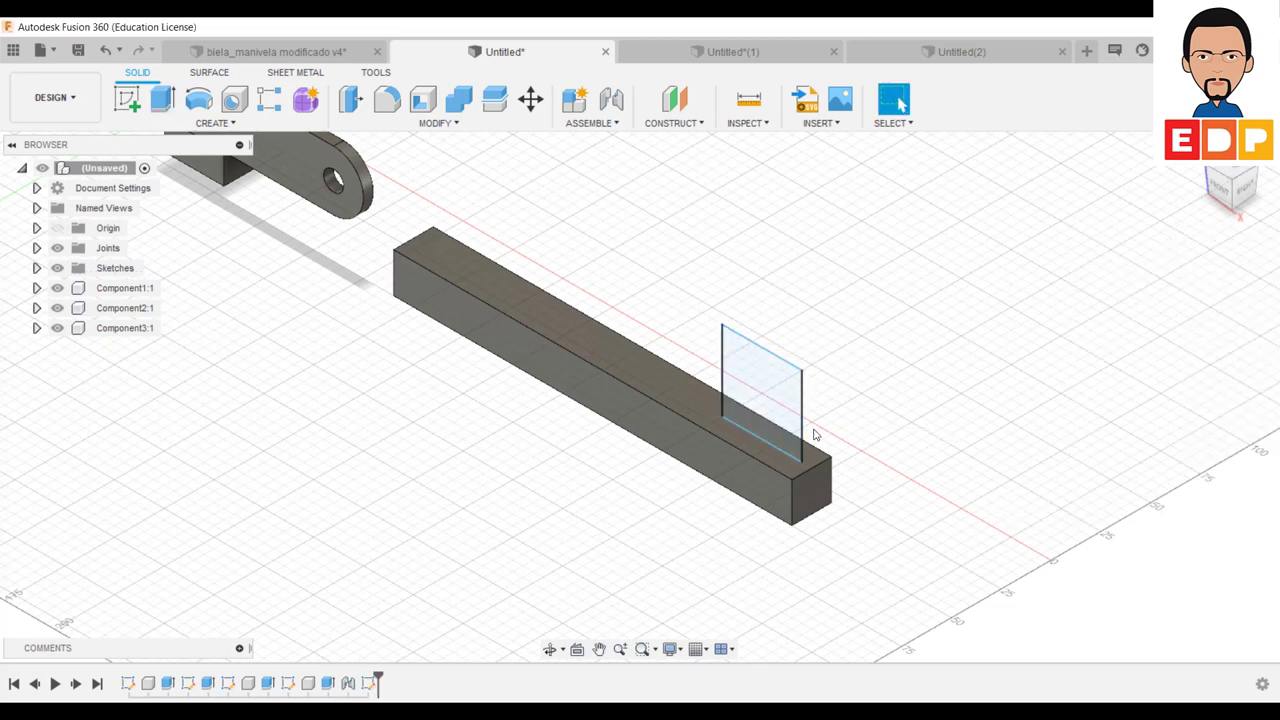
Step: Extrude the selected square 10 mm symmetrically as new component Component4:1
{"action": "left_click", "coordinate": [768, 418]}
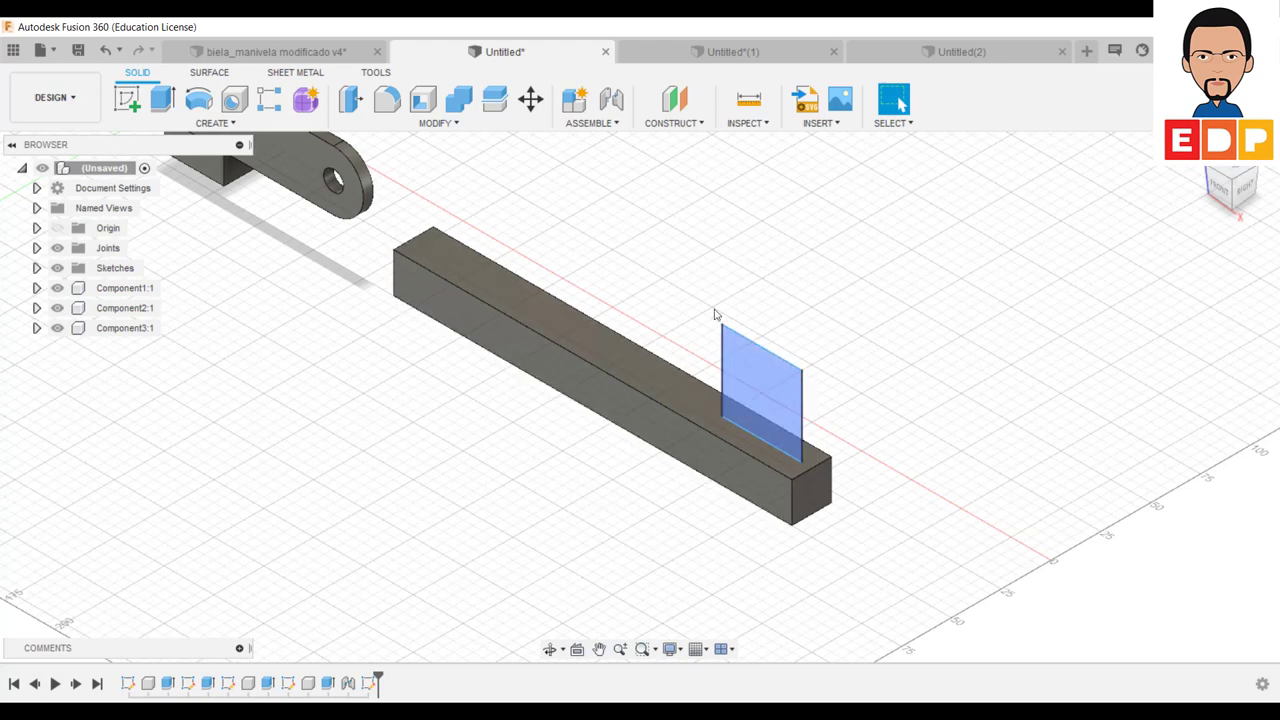
{"action": "left_click", "coordinate": [161, 99]}
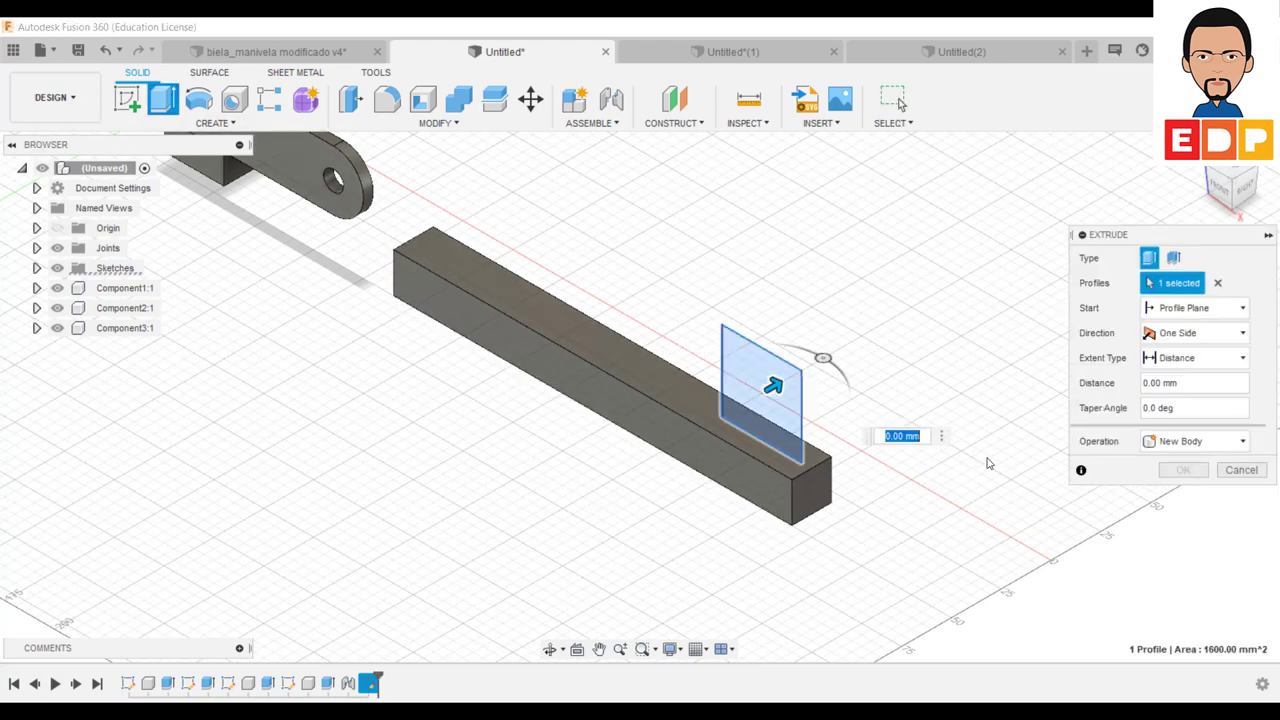
{"action": "type", "text": "10"}
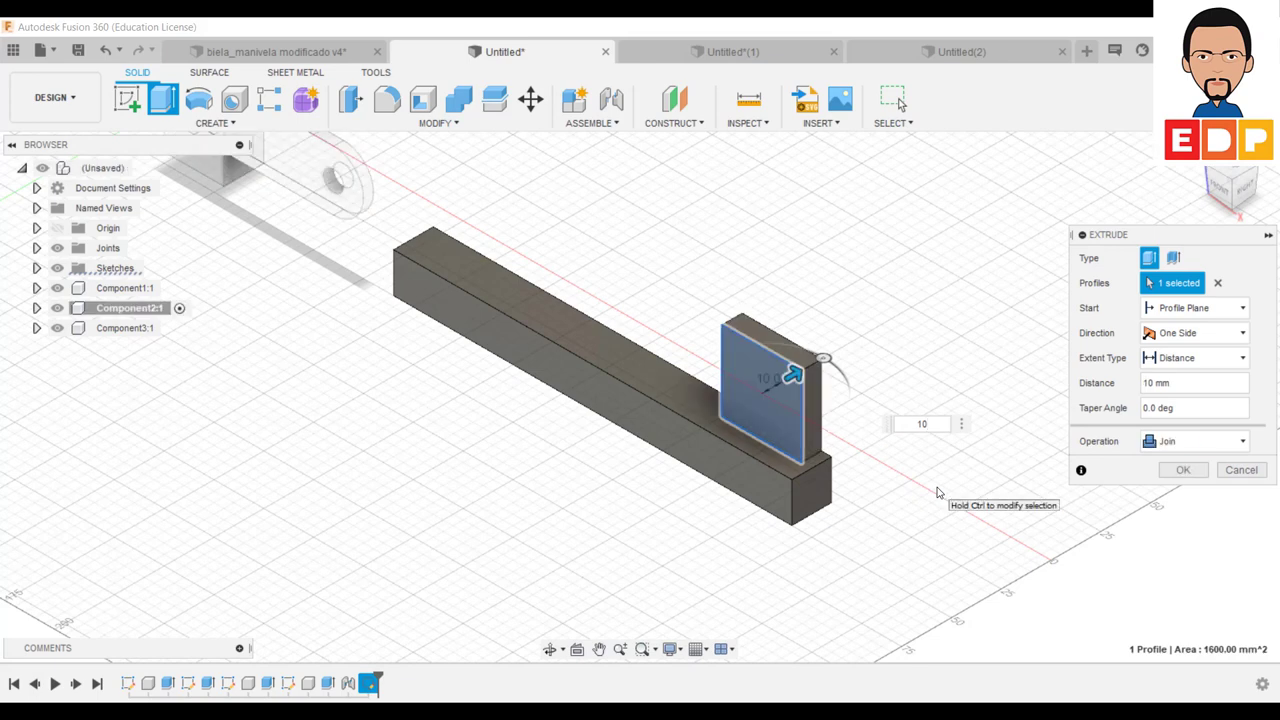
{"action": "left_click", "coordinate": [1196, 341]}
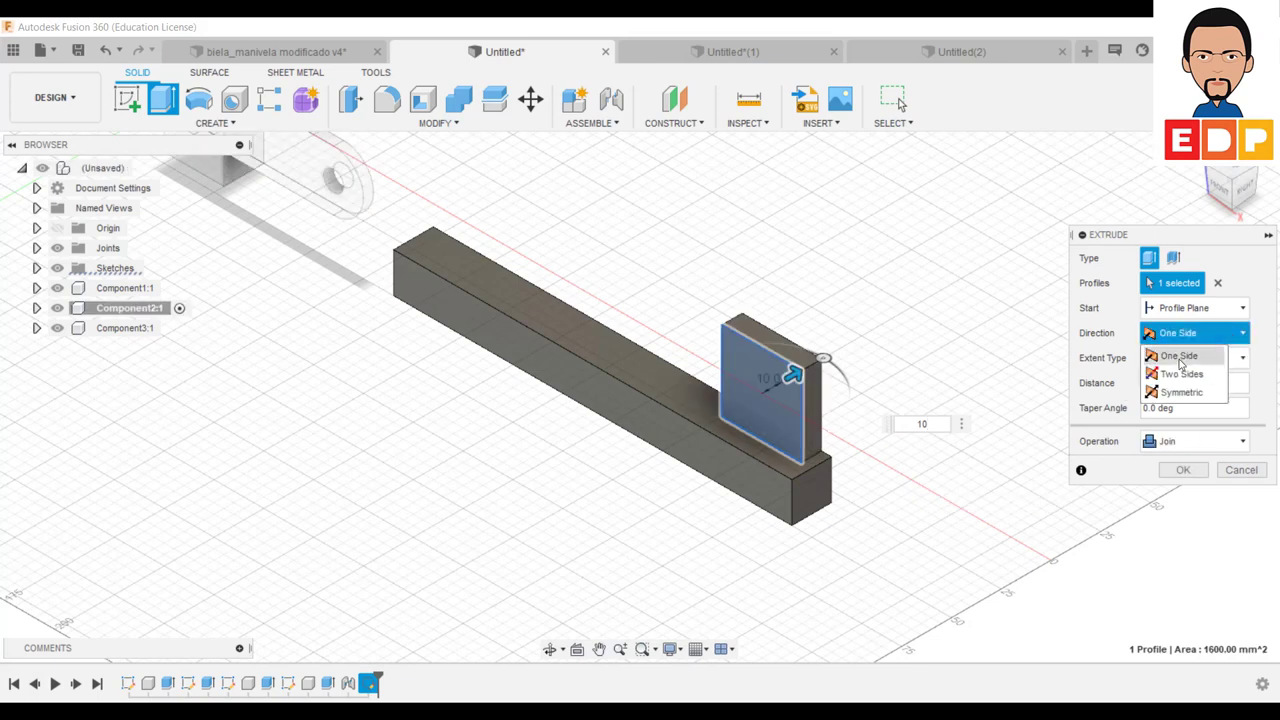
{"action": "left_click", "coordinate": [1182, 392]}
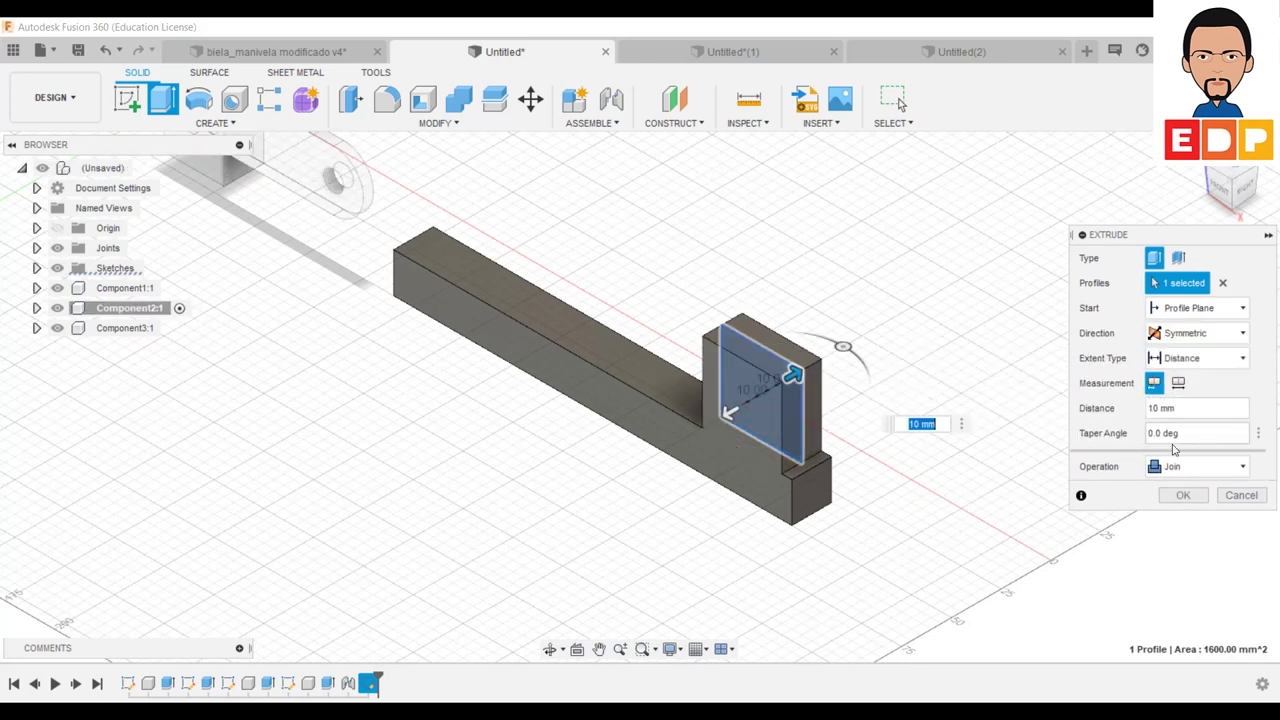
{"action": "left_click", "coordinate": [1150, 470]}
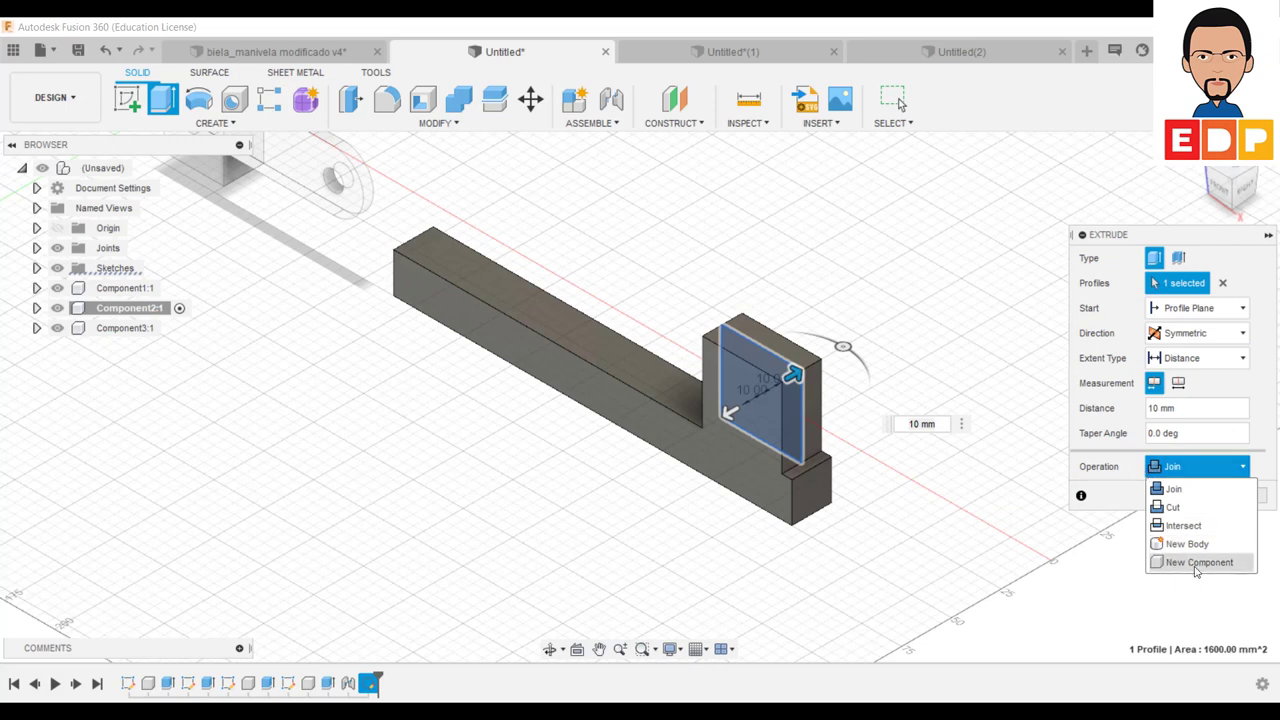
{"action": "left_click", "coordinate": [1197, 564]}
{"action": "left_click", "coordinate": [1183, 495]}
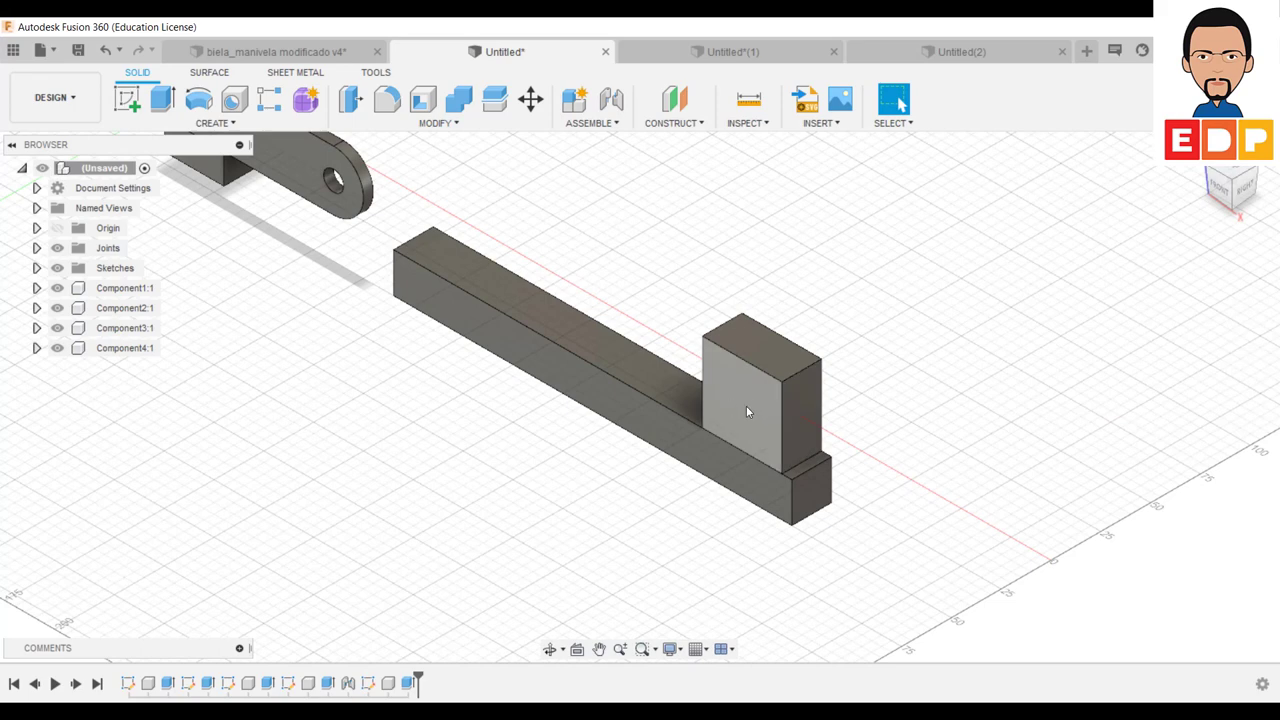
{"action": "left_click", "coordinate": [746, 405]}
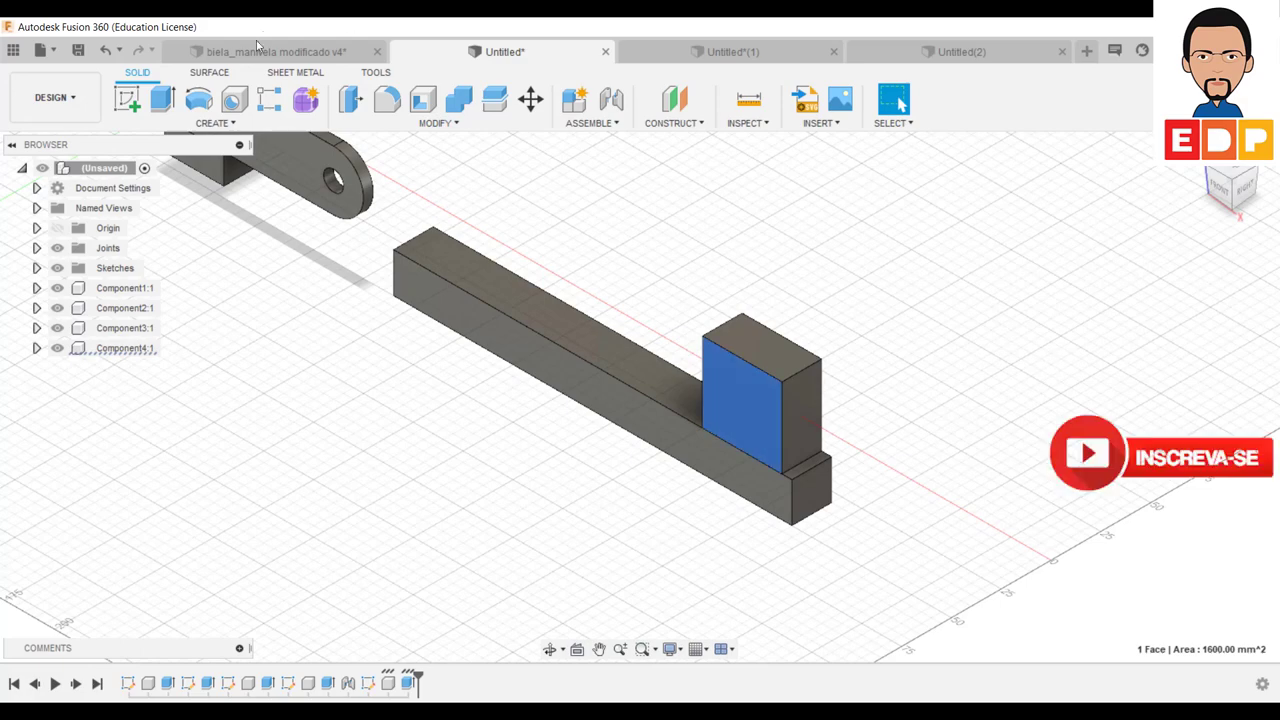
Step: Sketch a Ø10 mm circle on the block's front face
{"action": "left_click", "coordinate": [126, 100]}
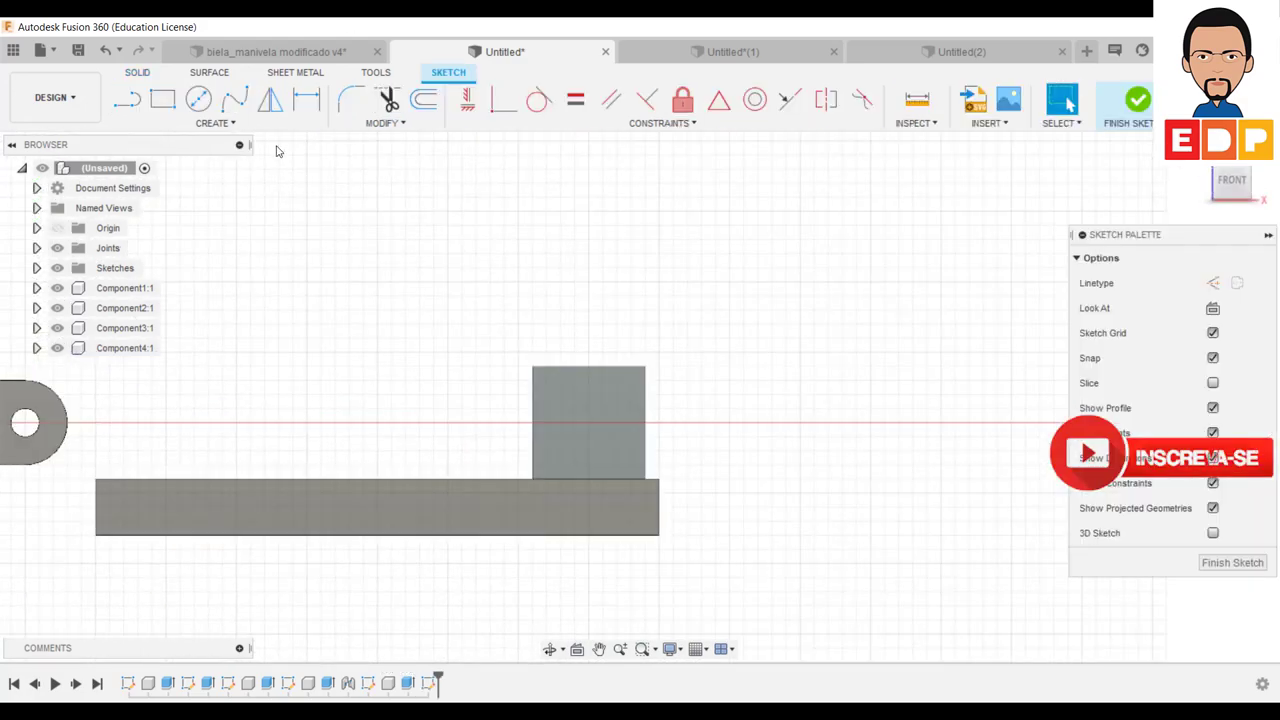
{"action": "left_click", "coordinate": [198, 99]}
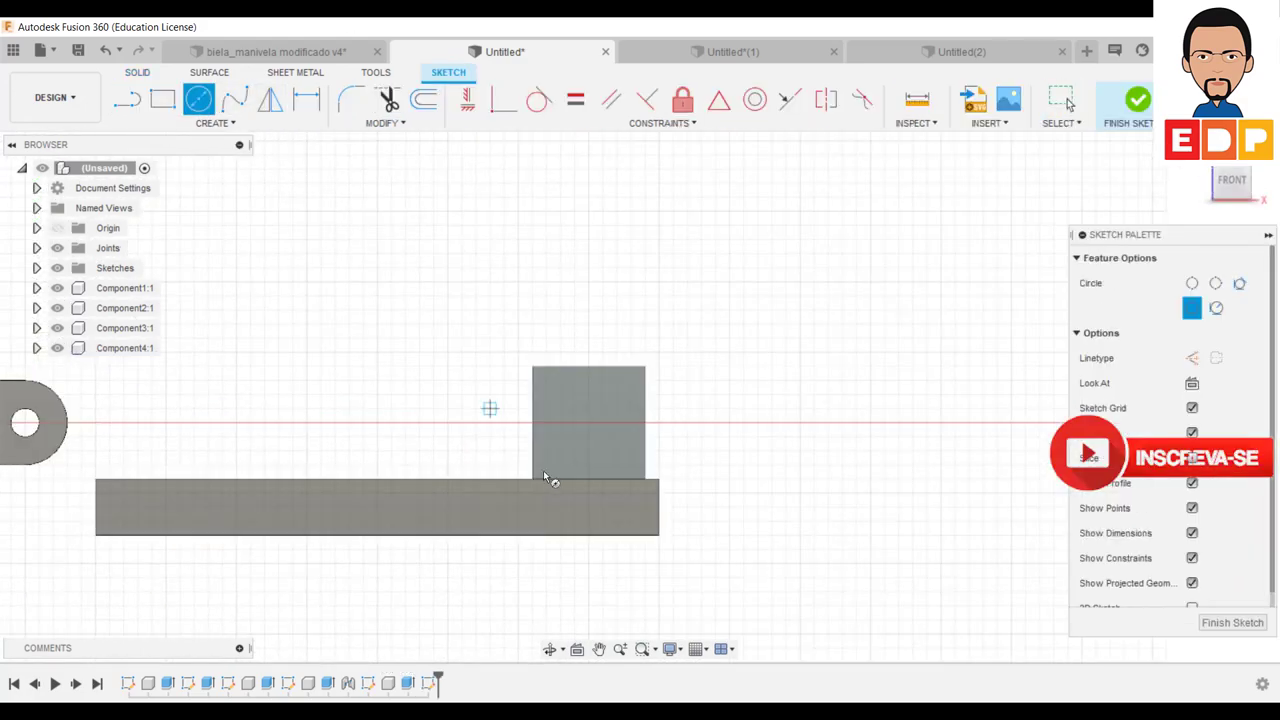
{"action": "left_click", "coordinate": [589, 422]}
{"action": "left_click", "coordinate": [603, 420]}
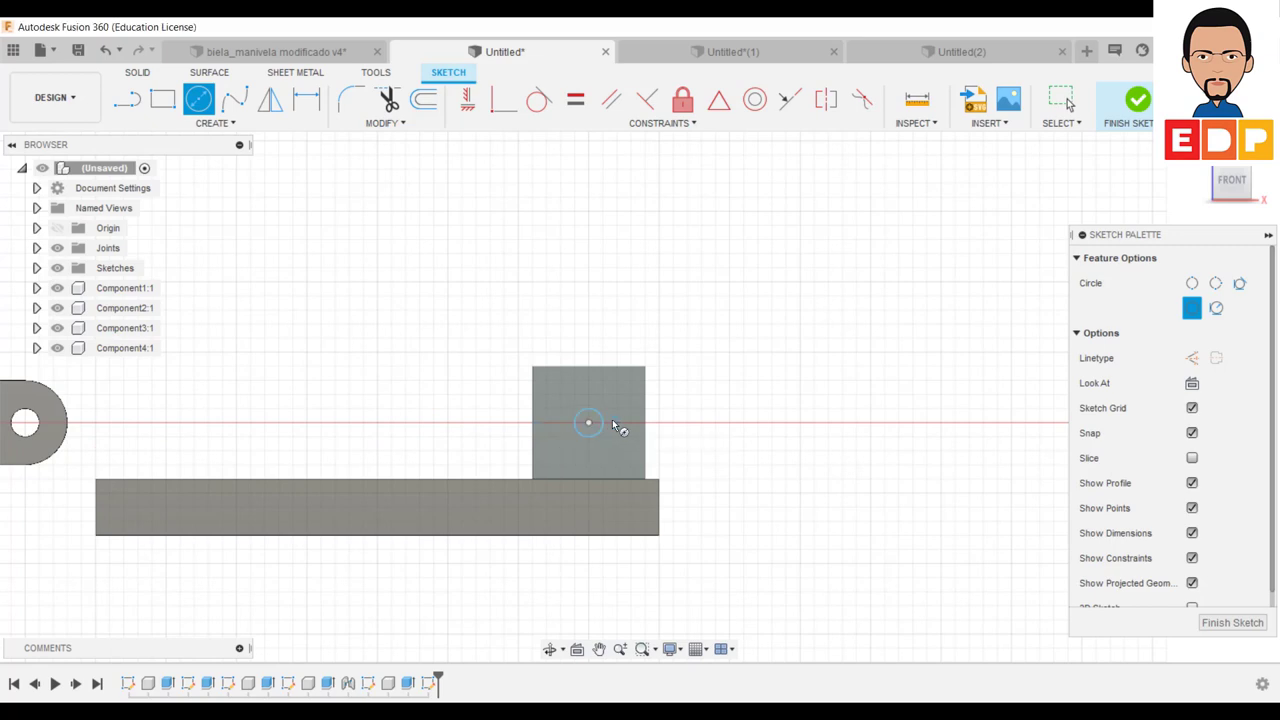
{"action": "left_click", "coordinate": [306, 99]}
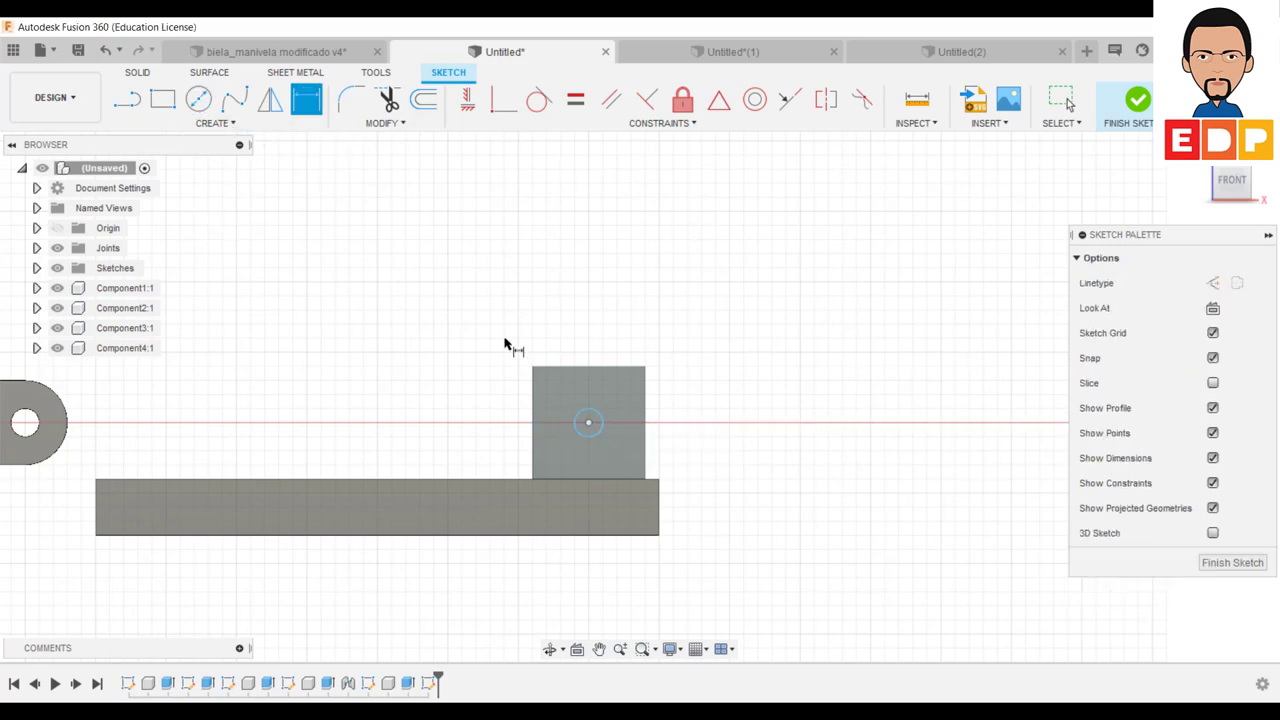
{"action": "left_click", "coordinate": [600, 421]}
{"action": "left_click", "coordinate": [632, 345]}
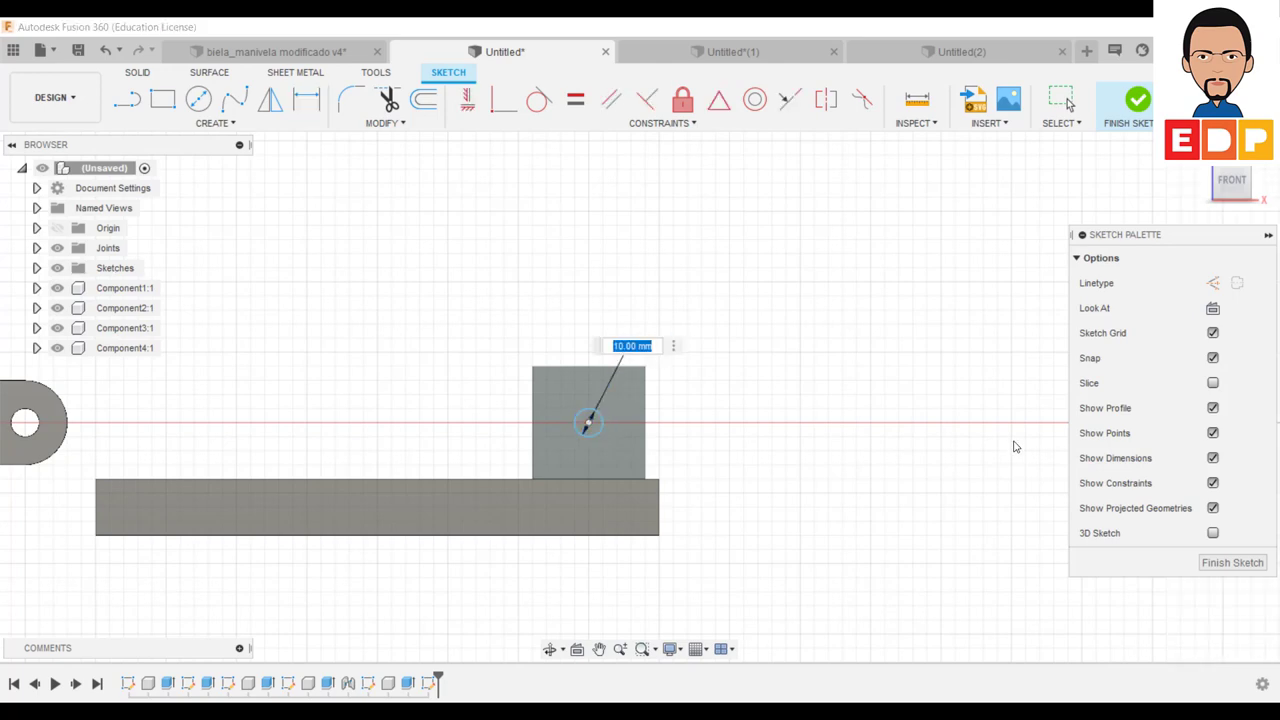
{"action": "key", "text": "Return"}
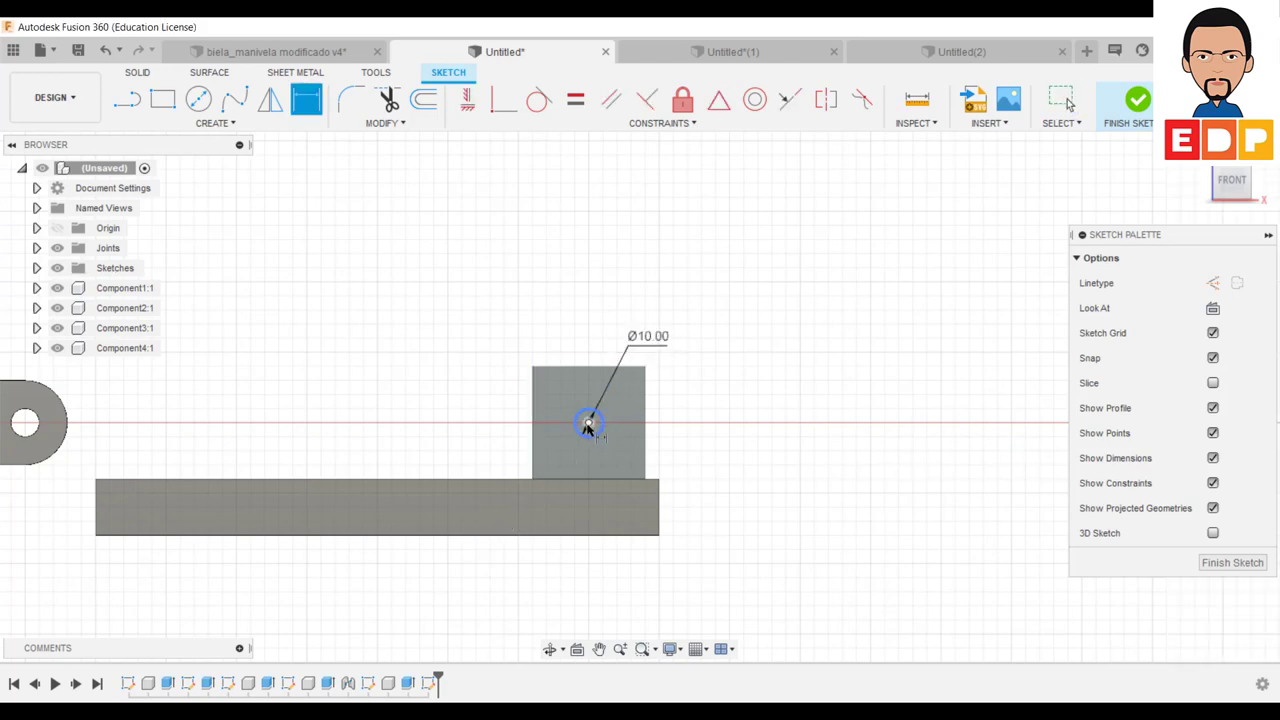
Step: Position the circle centre 20 mm from the block's side and 20 mm below its top, then finish the sketch
{"action": "left_click", "coordinate": [588, 423]}
{"action": "left_click", "coordinate": [533, 369]}
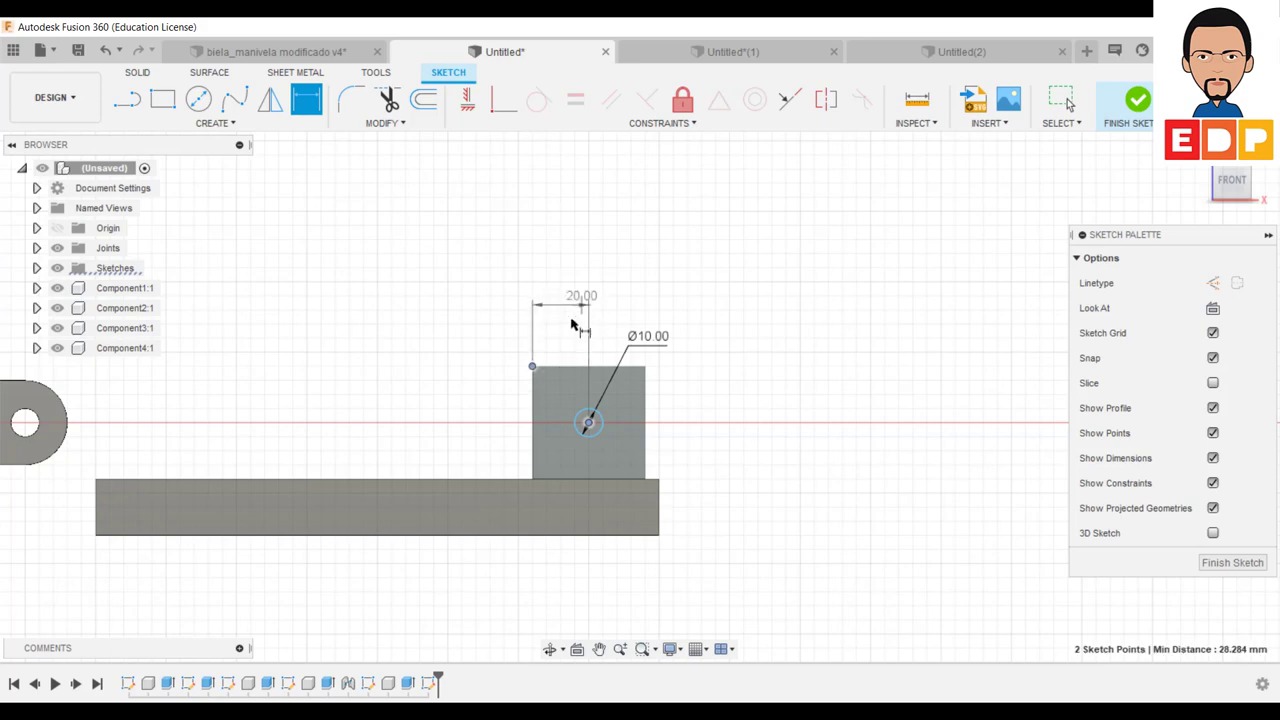
{"action": "left_click", "coordinate": [558, 318]}
{"action": "key", "text": "Escape"}
{"action": "key", "text": "d"}
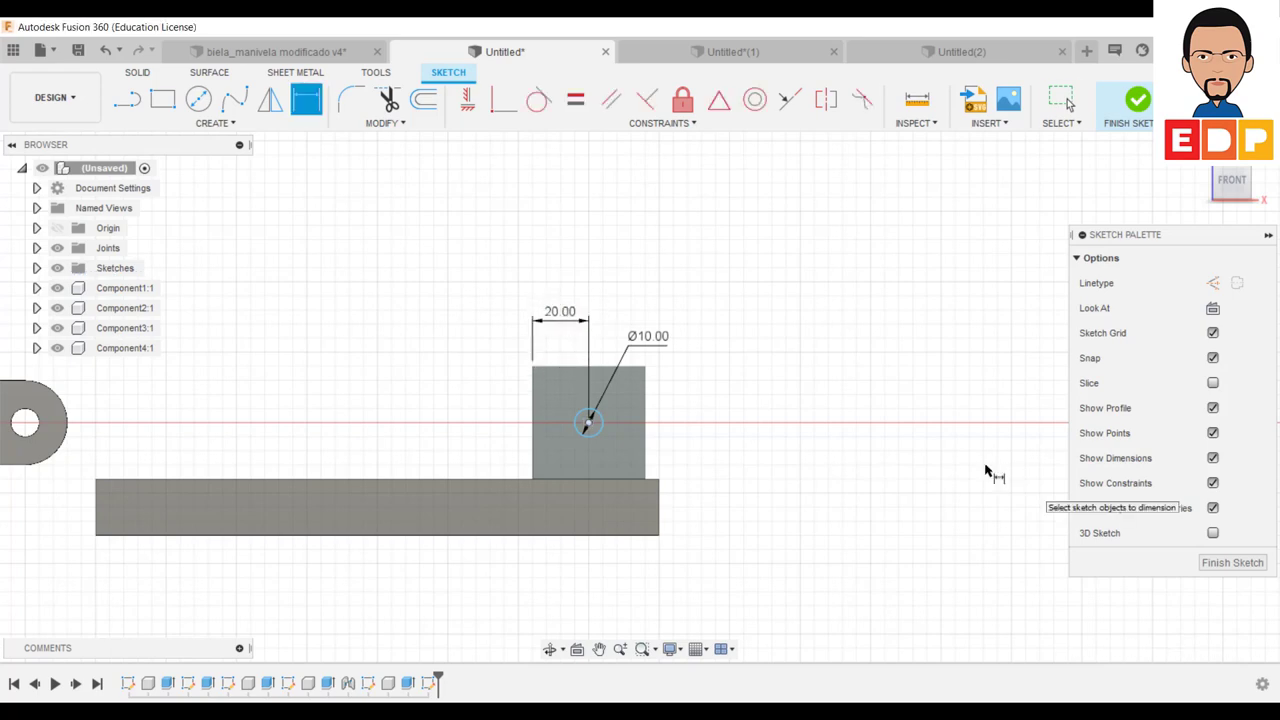
{"action": "left_click", "coordinate": [645, 369]}
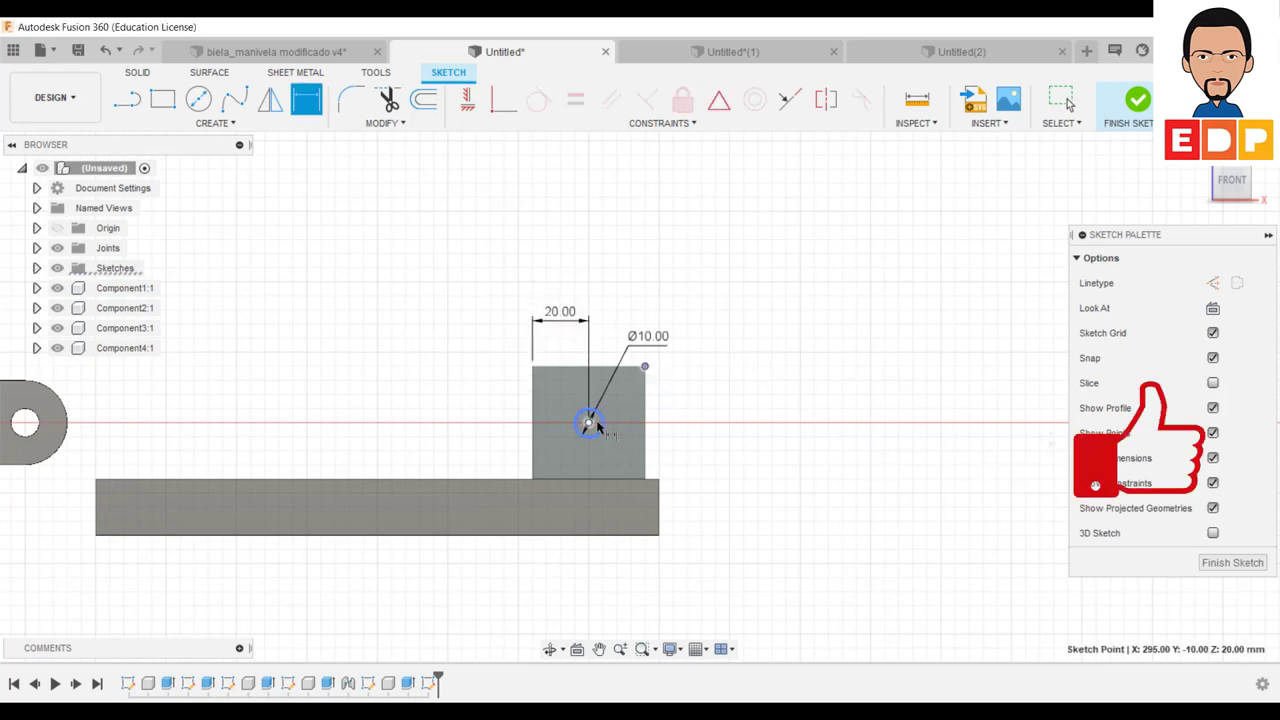
{"action": "left_click", "coordinate": [589, 424]}
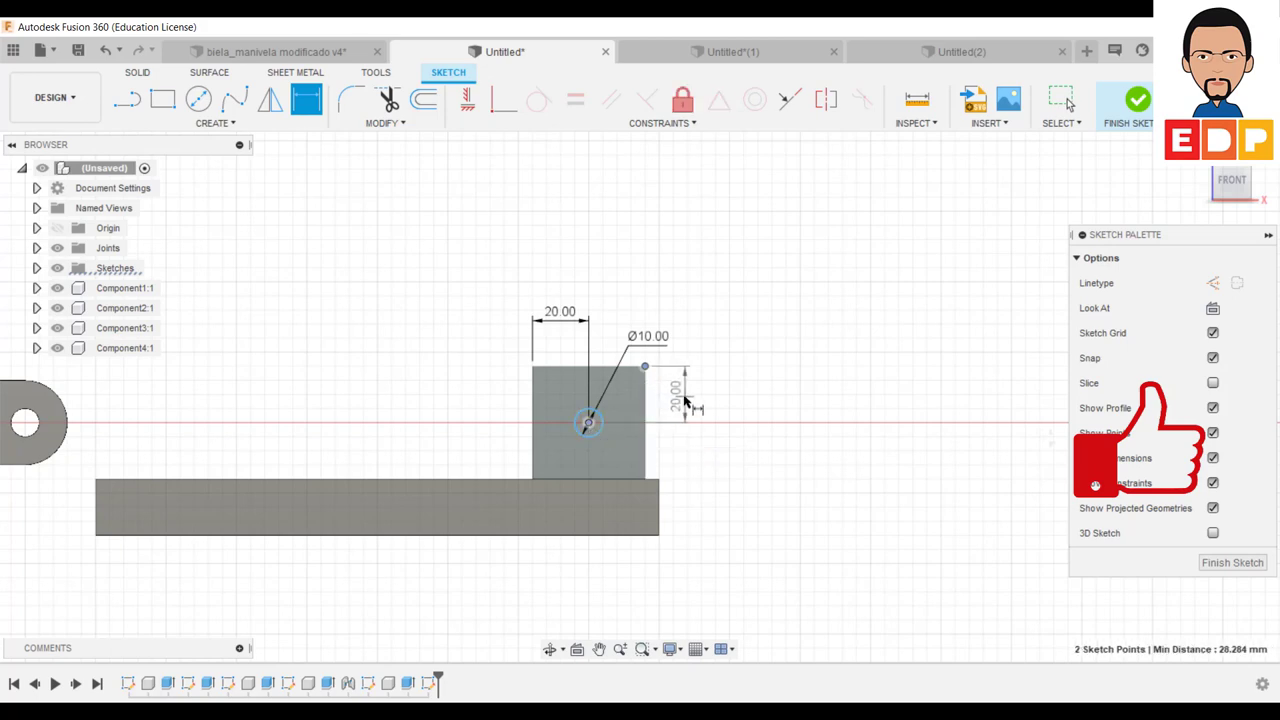
{"action": "left_click", "coordinate": [686, 396]}
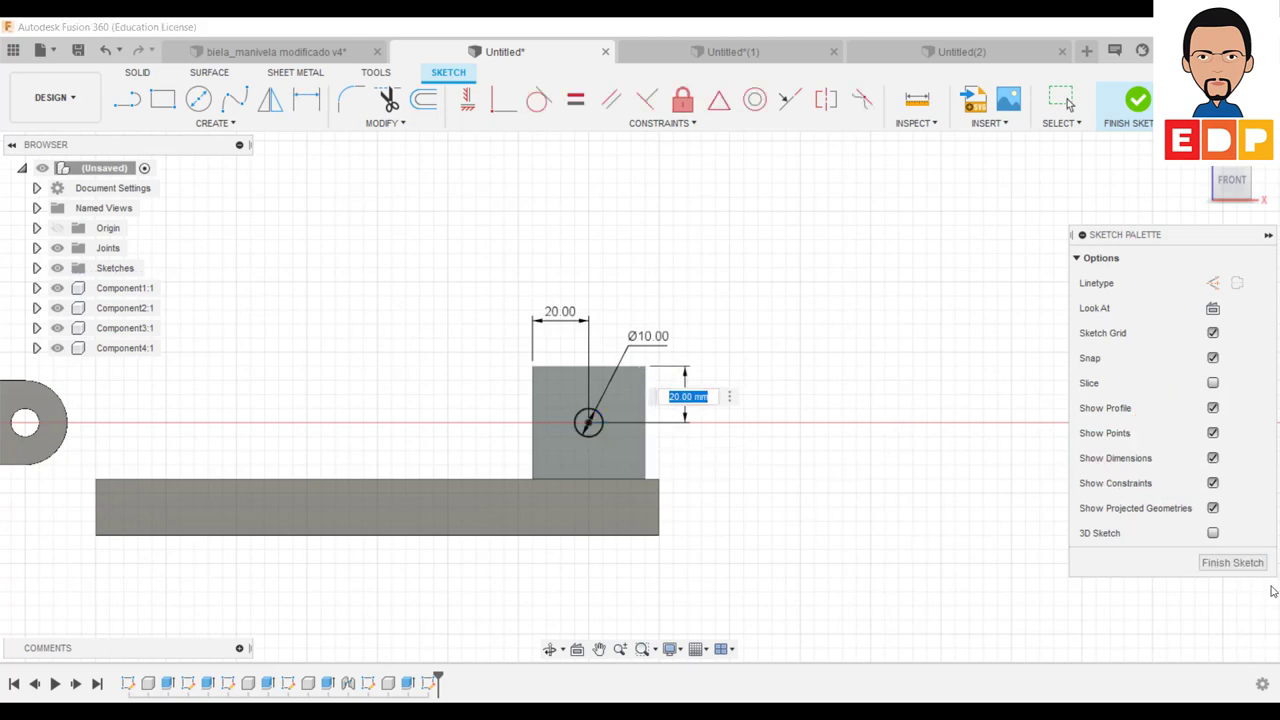
{"action": "left_click", "coordinate": [1232, 562]}
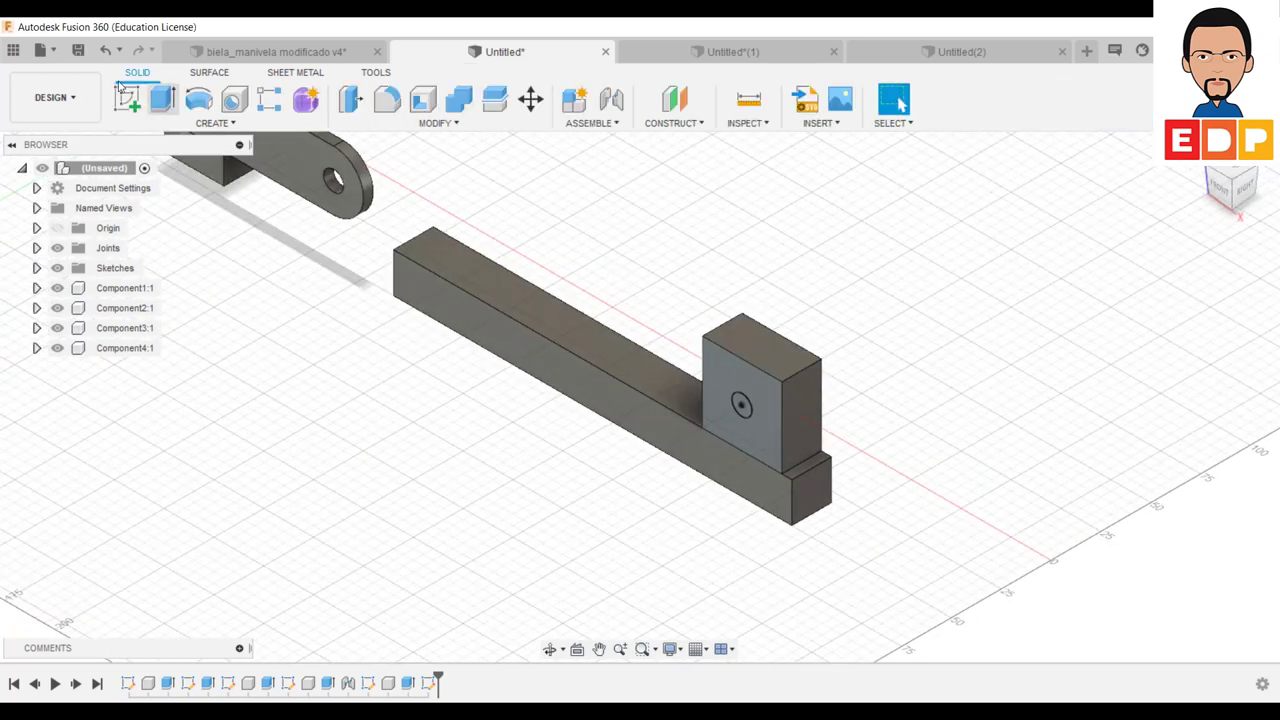
Step: Extrude the Ø10 mm circle 10 mm, joined, to form a pin on the block
{"action": "left_click", "coordinate": [162, 98]}
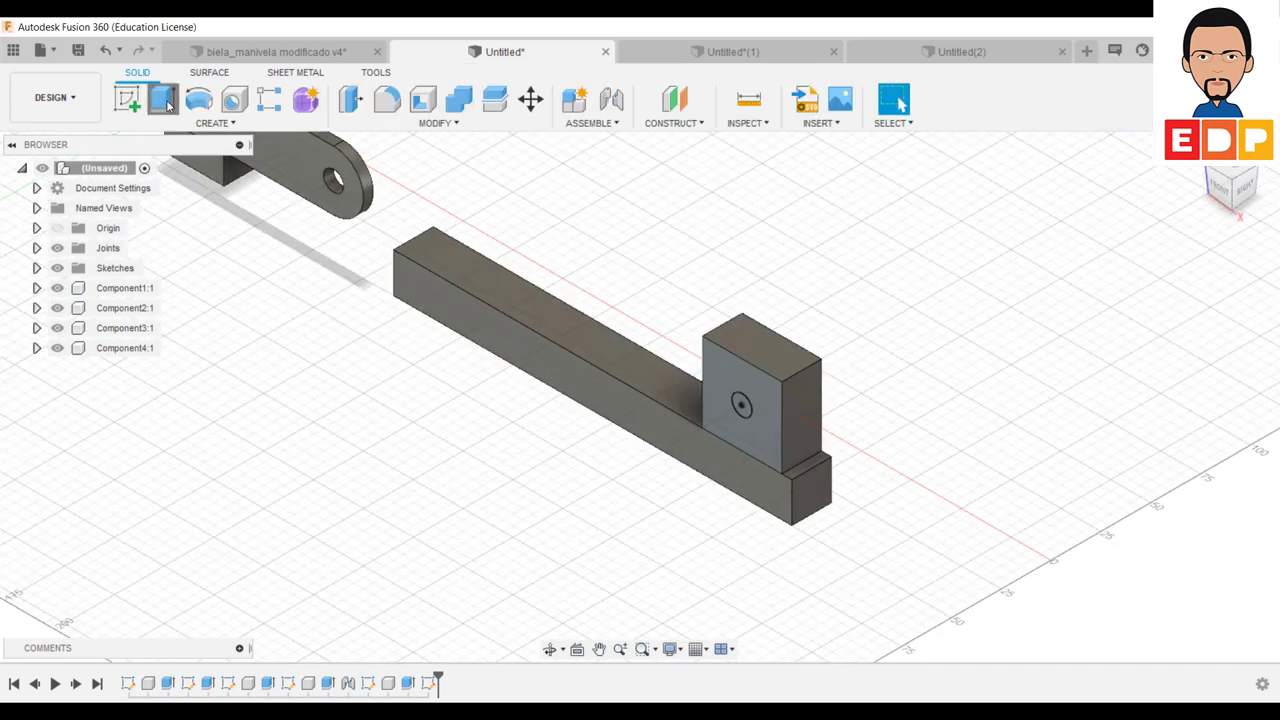
{"action": "left_click", "coordinate": [741, 406]}
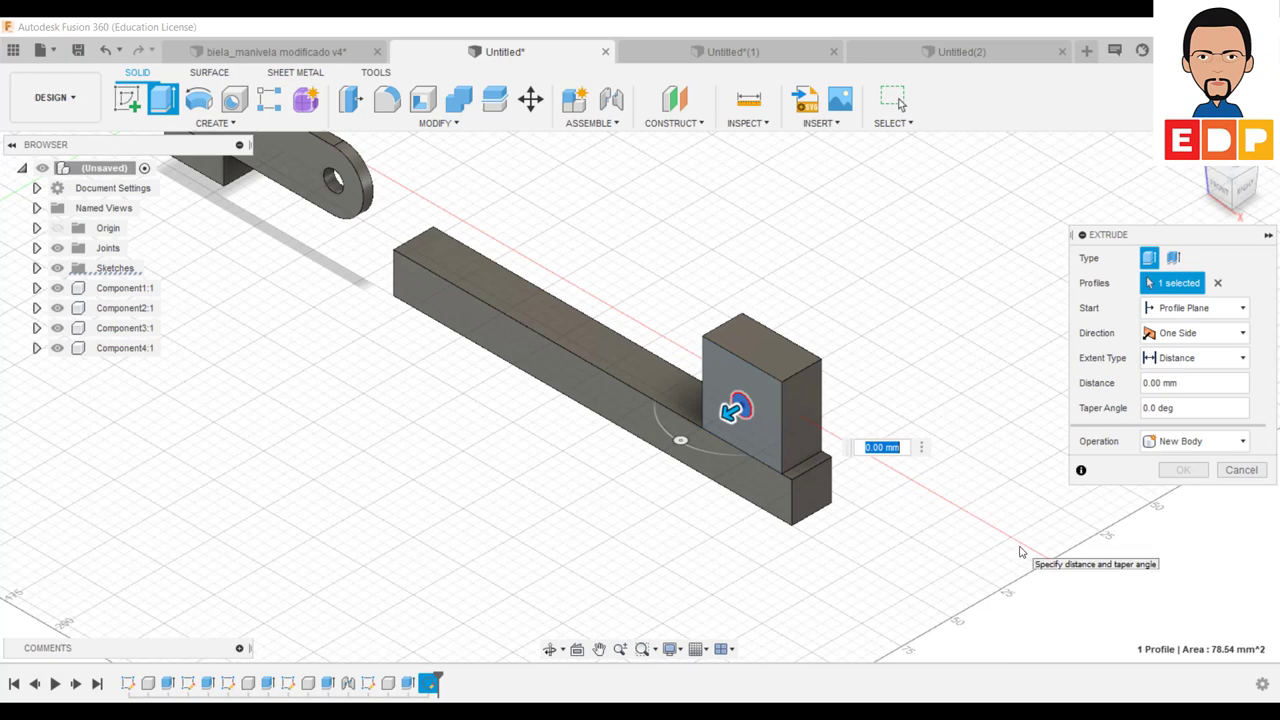
{"action": "type", "text": "10"}
{"action": "key", "text": "Return"}
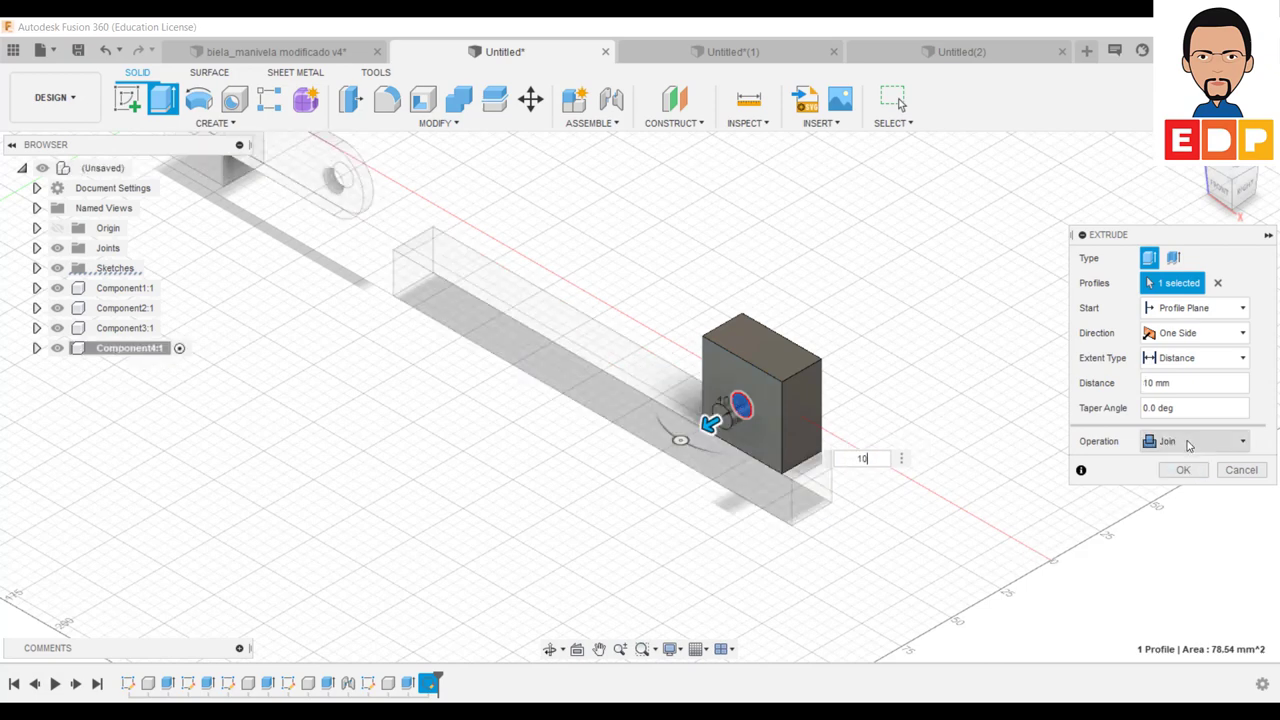
{"action": "left_click", "coordinate": [1200, 470]}
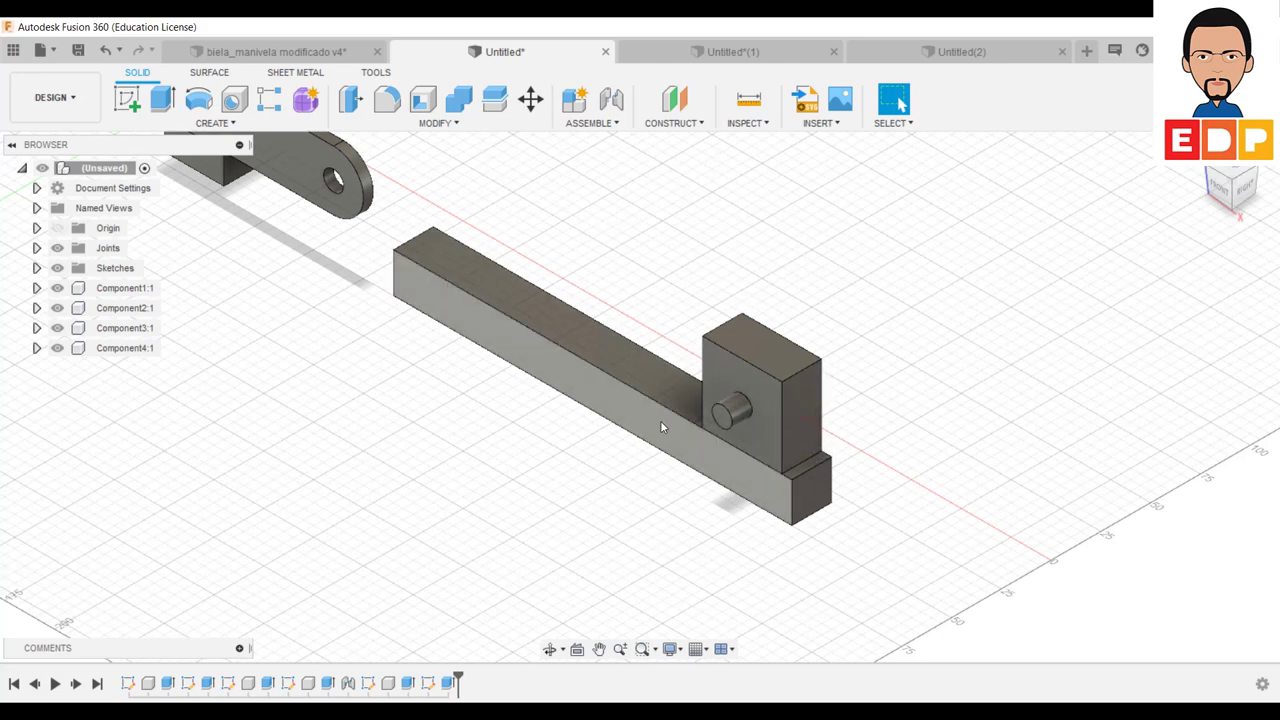
Step: Connect the block's bottom edge to the bar's top front edge with a slider joint
{"action": "left_click", "coordinate": [592, 123]}
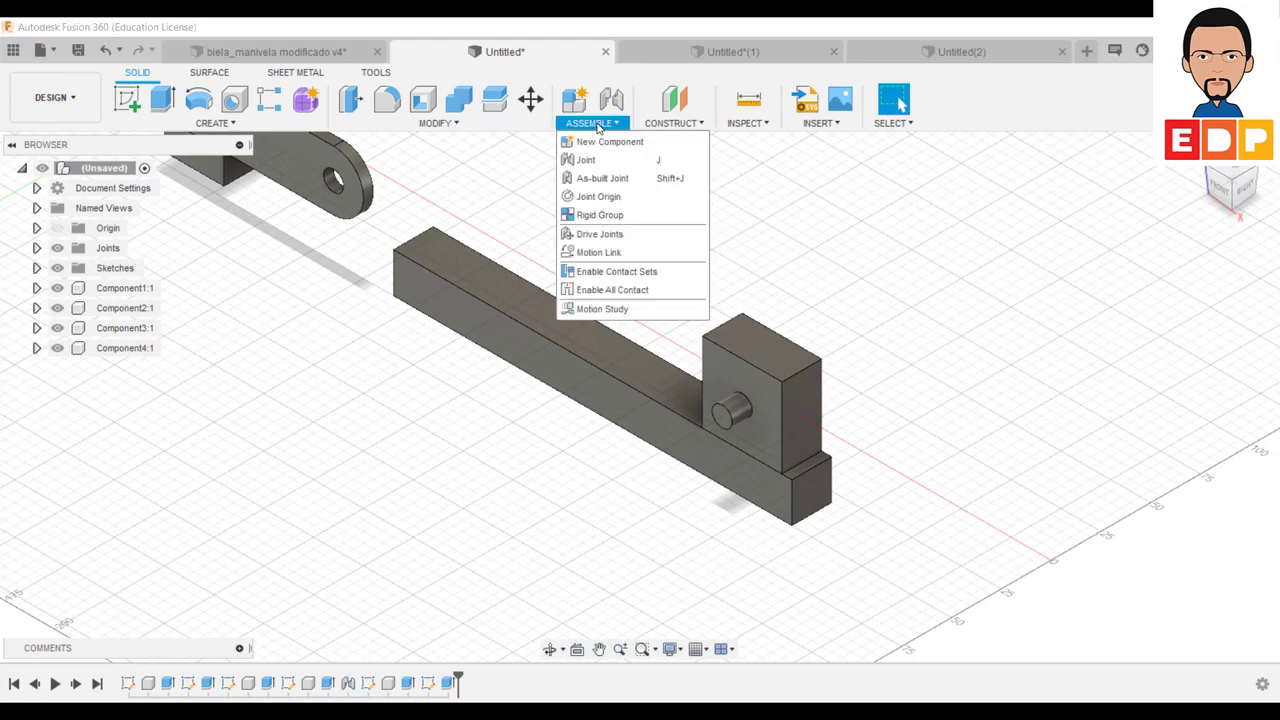
{"action": "left_click", "coordinate": [594, 162]}
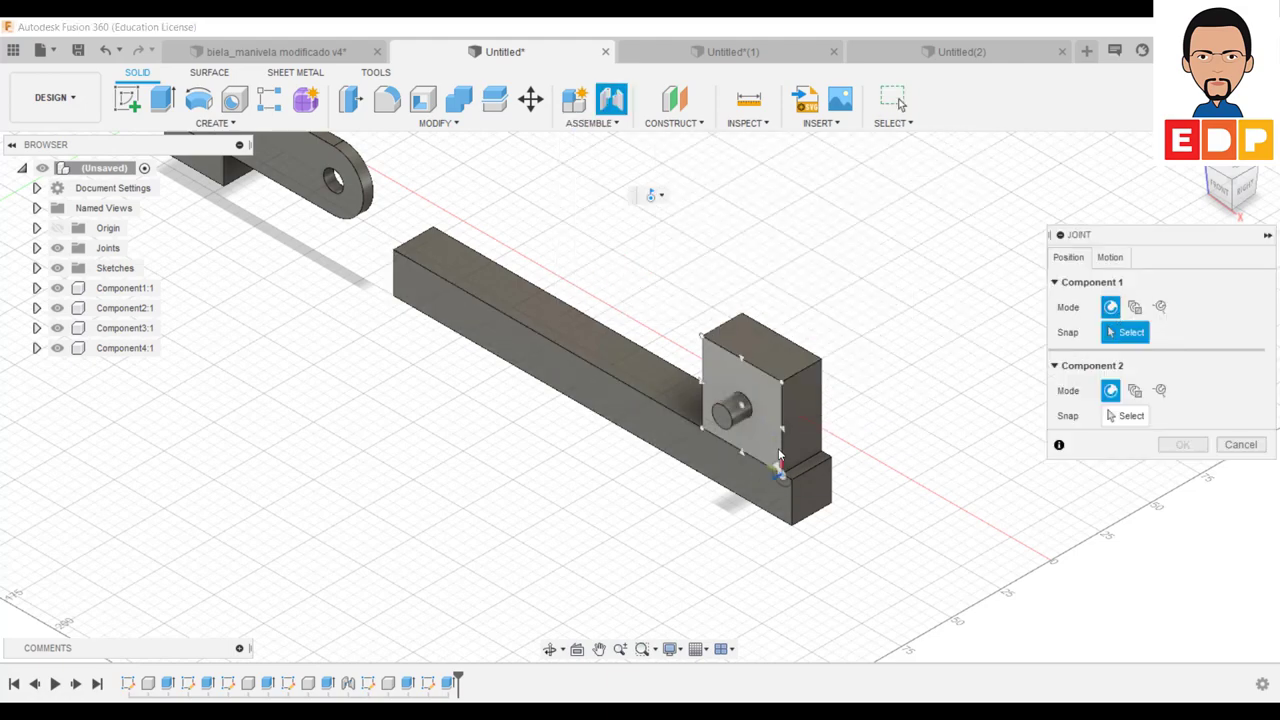
{"action": "scroll", "coordinate": [776, 463], "scroll_direction": "up", "scroll_amount": 2}
{"action": "scroll", "coordinate": [760, 463], "scroll_direction": "up", "scroll_amount": 2}
{"action": "scroll", "coordinate": [745, 463], "scroll_direction": "up", "scroll_amount": 2}
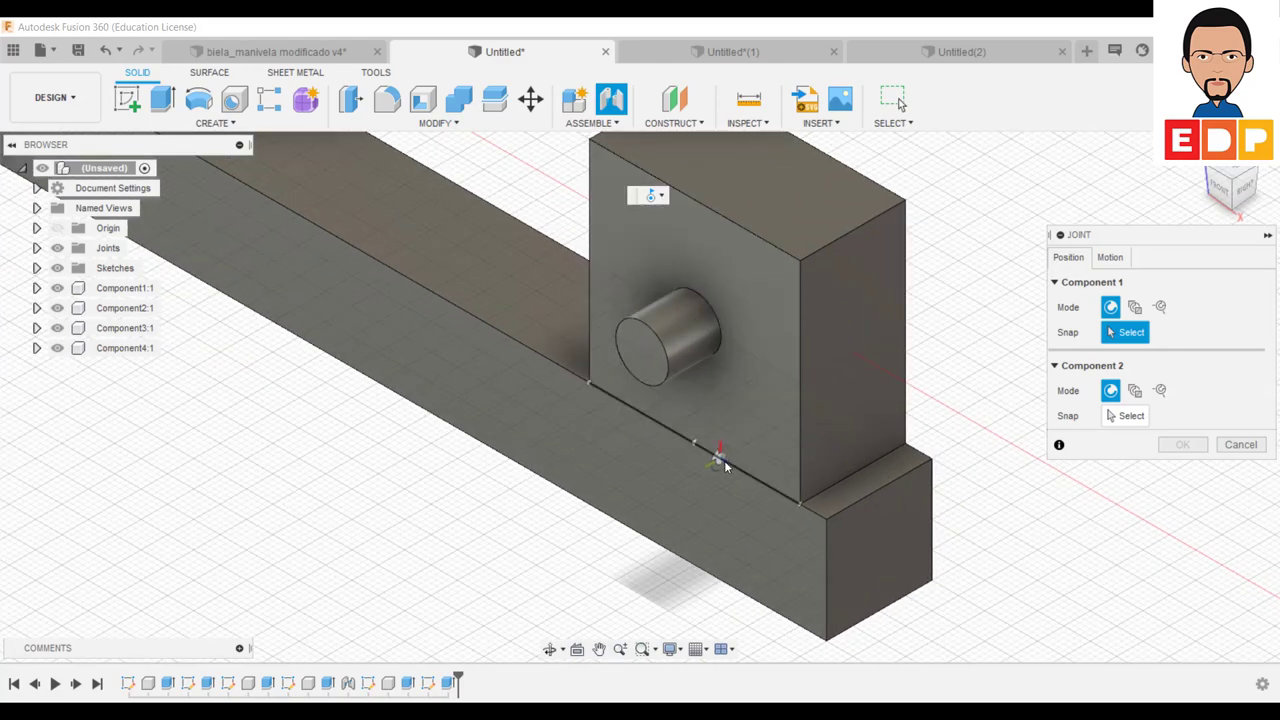
{"action": "scroll", "coordinate": [727, 463], "scroll_direction": "up", "scroll_amount": 2}
{"action": "left_click", "coordinate": [725, 461]}
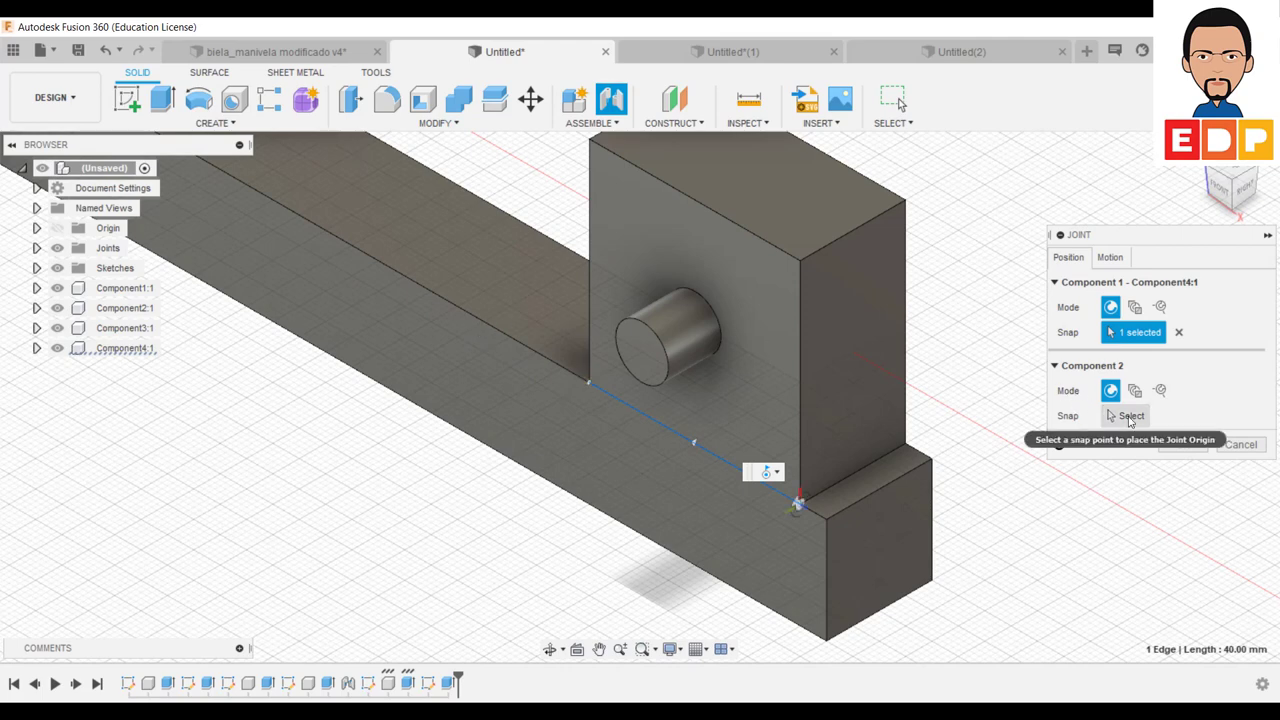
{"action": "left_click", "coordinate": [1126, 415]}
{"action": "left_click", "coordinate": [488, 322]}
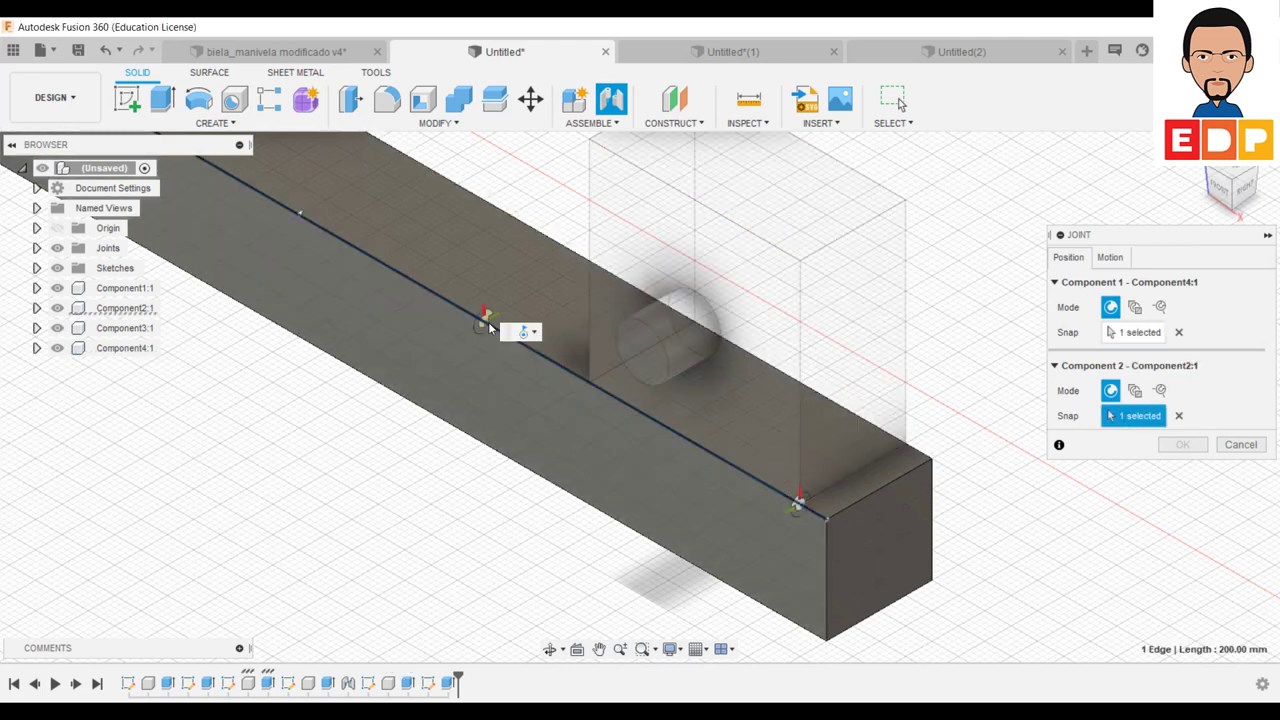
{"action": "left_click", "coordinate": [1112, 257]}
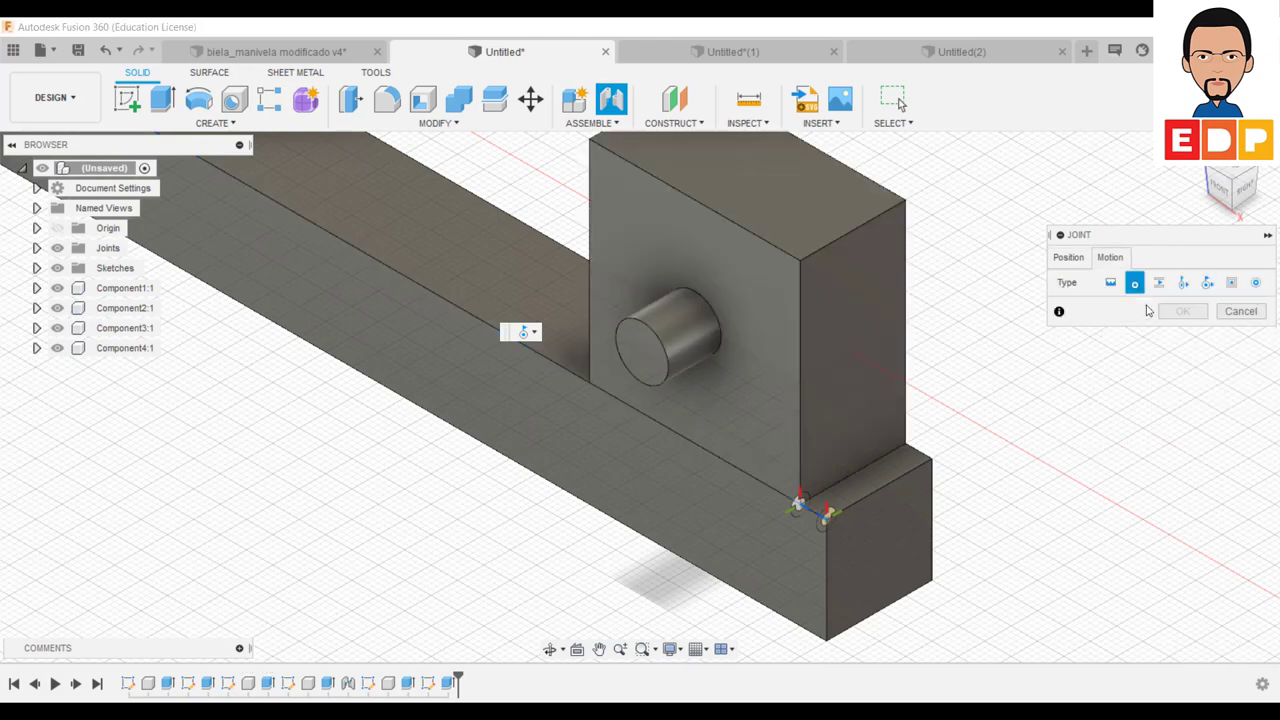
{"action": "left_click", "coordinate": [1159, 282]}
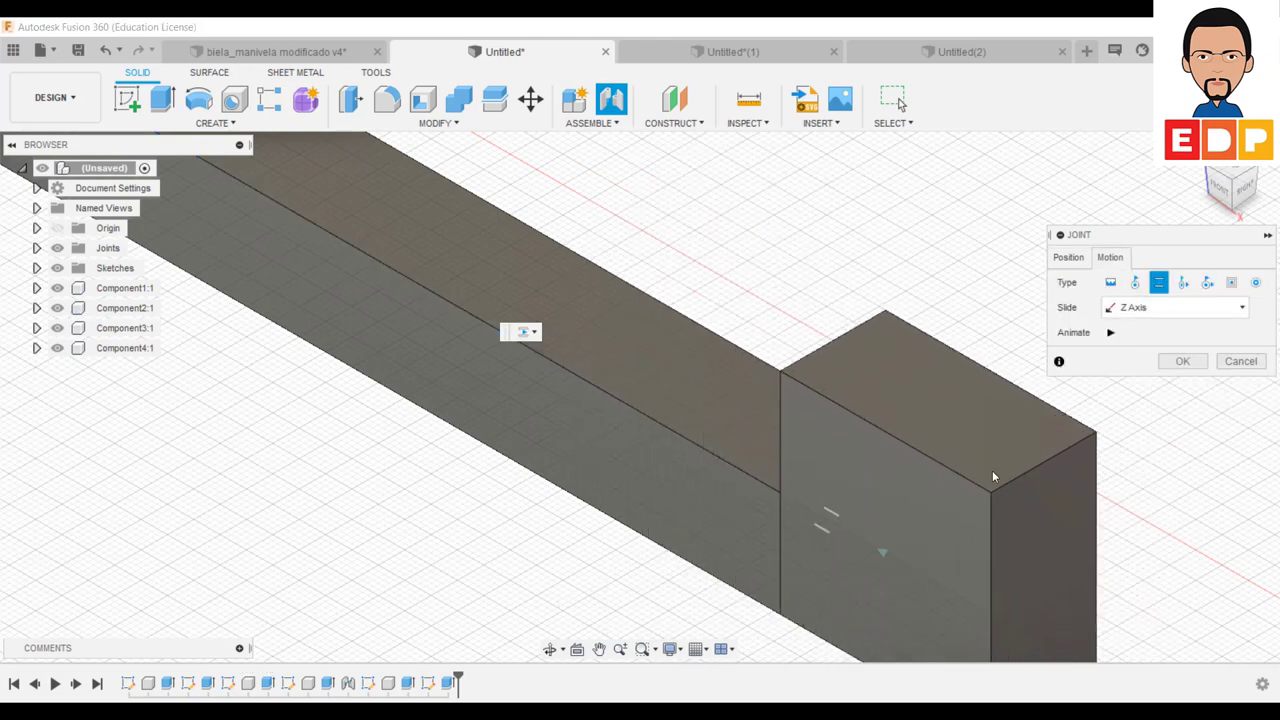
{"action": "left_click", "coordinate": [1182, 362]}
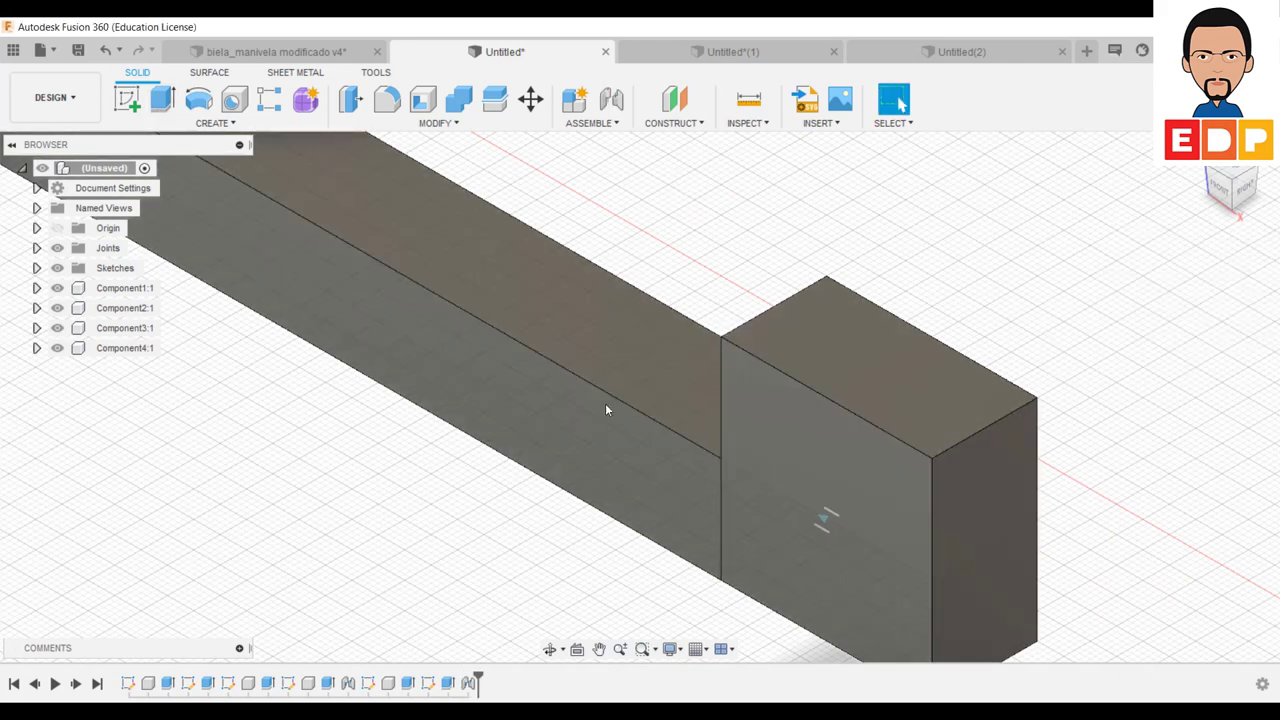
Step: Reopen the slider joint, preview its motion, and switch to the right-side view
{"action": "double_click", "coordinate": [468, 682]}
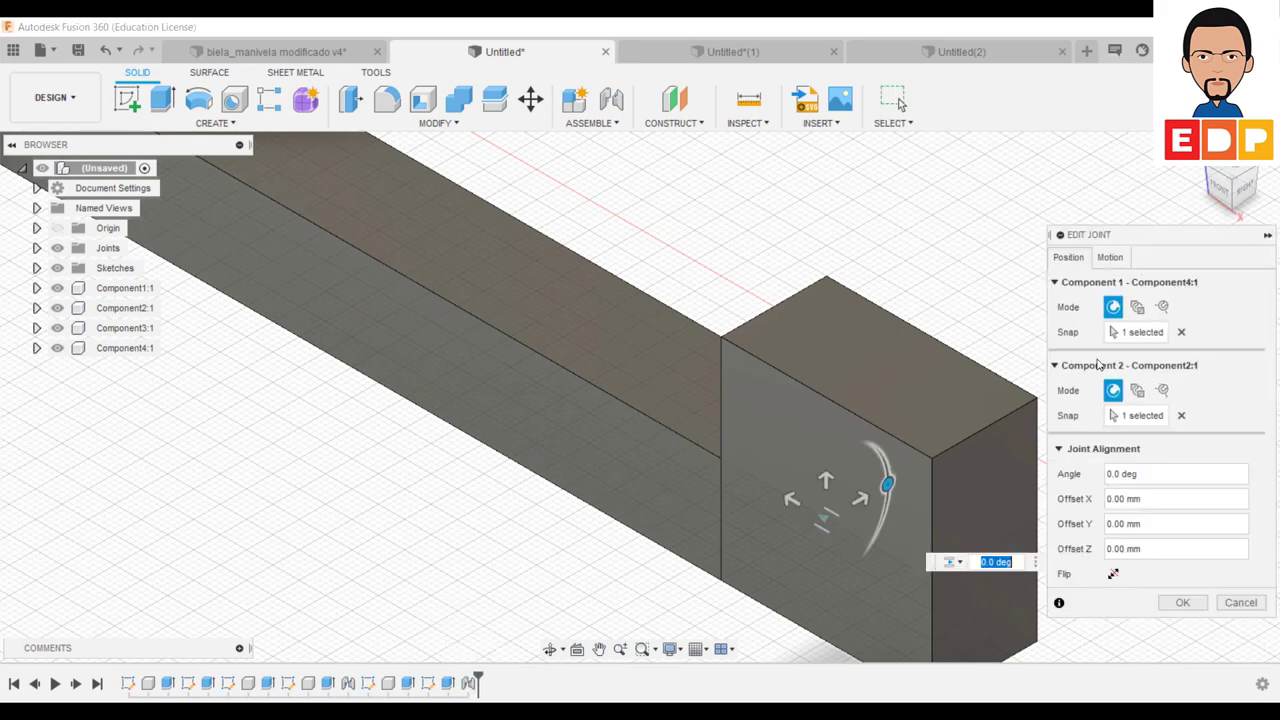
{"action": "left_click", "coordinate": [1110, 258]}
{"action": "left_click", "coordinate": [1111, 334]}
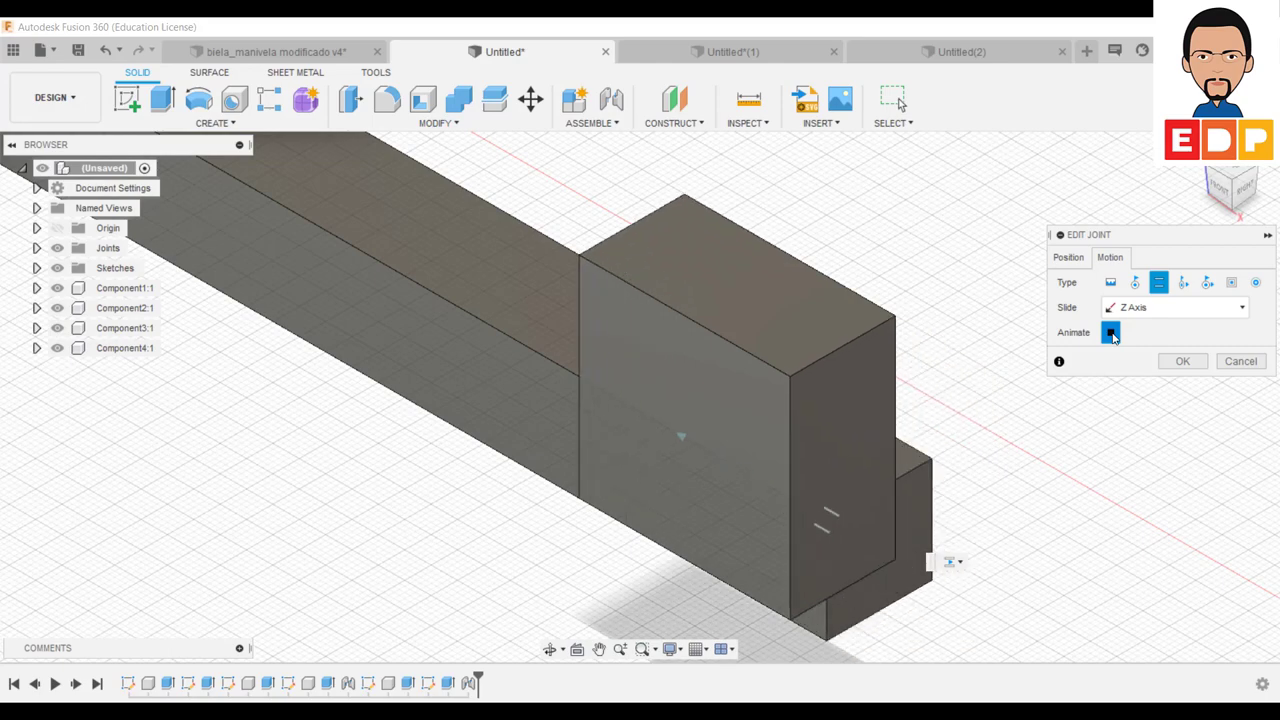
{"action": "left_click", "coordinate": [1245, 193]}
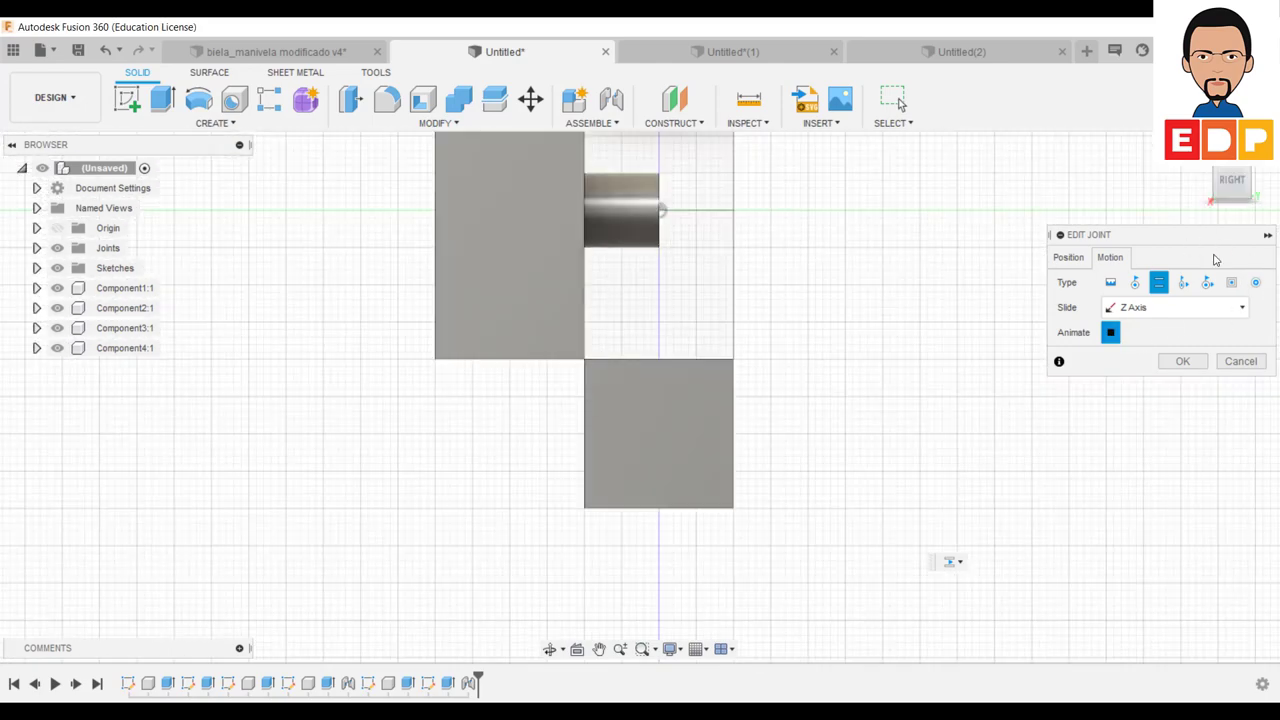
Step: Drag the joint position to -180° with a 40 mm X offset and 0 mm Y offset
{"action": "left_click", "coordinate": [1067, 258]}
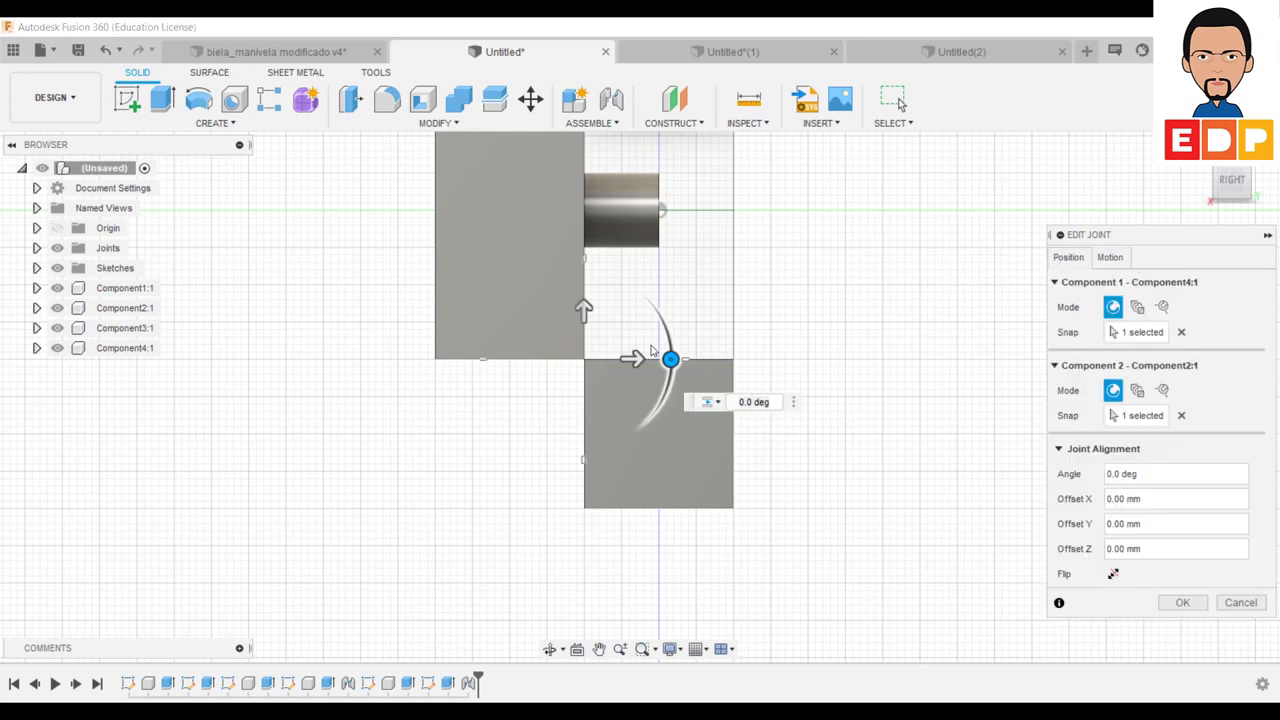
{"action": "mouse_move", "coordinate": [632, 359]}
{"action": "left_mouse_down"}
{"action": "mouse_move", "coordinate": [866, 360]}
{"action": "mouse_move", "coordinate": [800, 358]}
{"action": "mouse_move", "coordinate": [782, 375]}
{"action": "mouse_move", "coordinate": [803, 309]}
{"action": "mouse_move", "coordinate": [671, 294]}
{"action": "mouse_move", "coordinate": [584, 362]}
{"action": "left_mouse_up"}
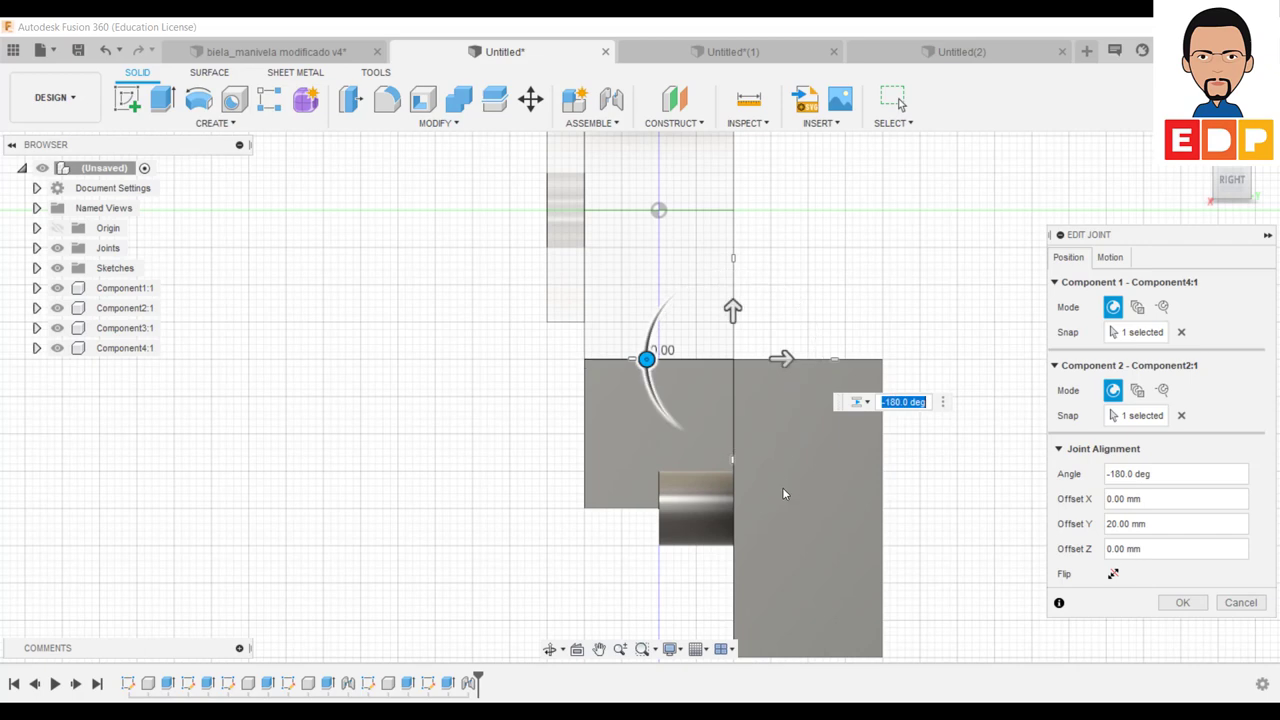
{"action": "left_click_drag", "start_coordinate": [732, 312], "coordinate": [729, 34]}
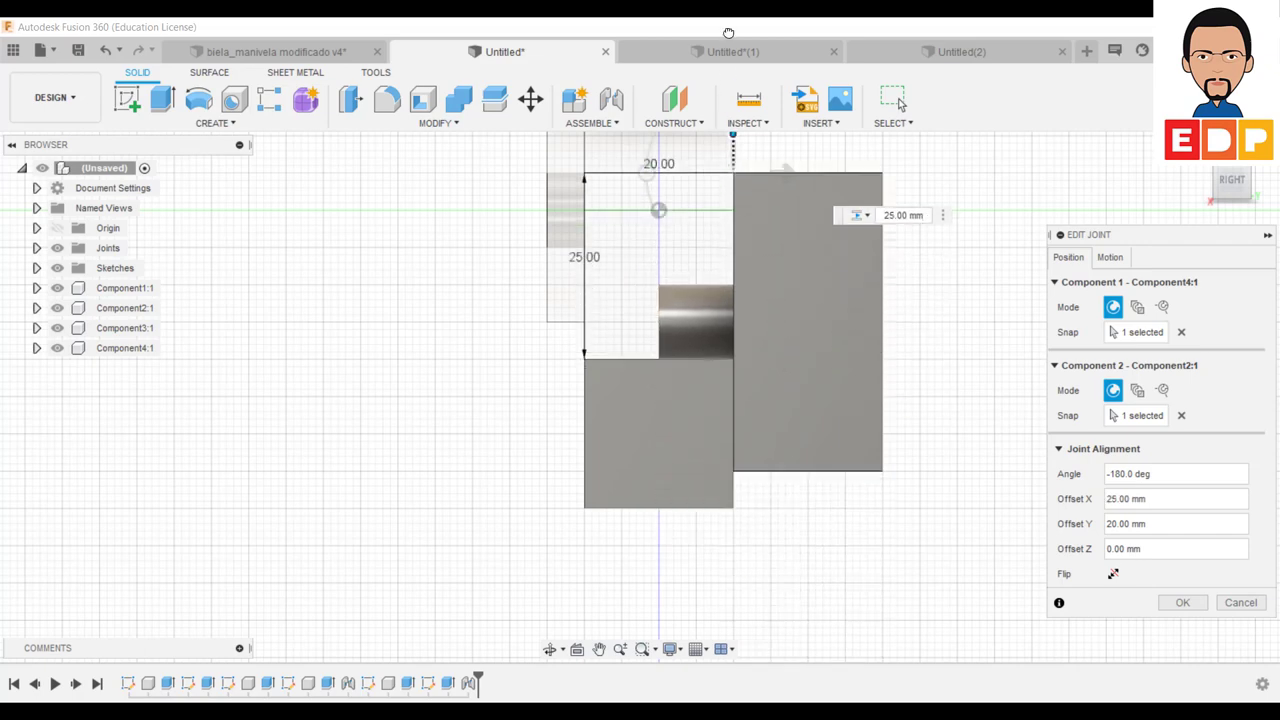
{"action": "middle_click_drag", "start_coordinate": [776, 214], "coordinate": [771, 376]}
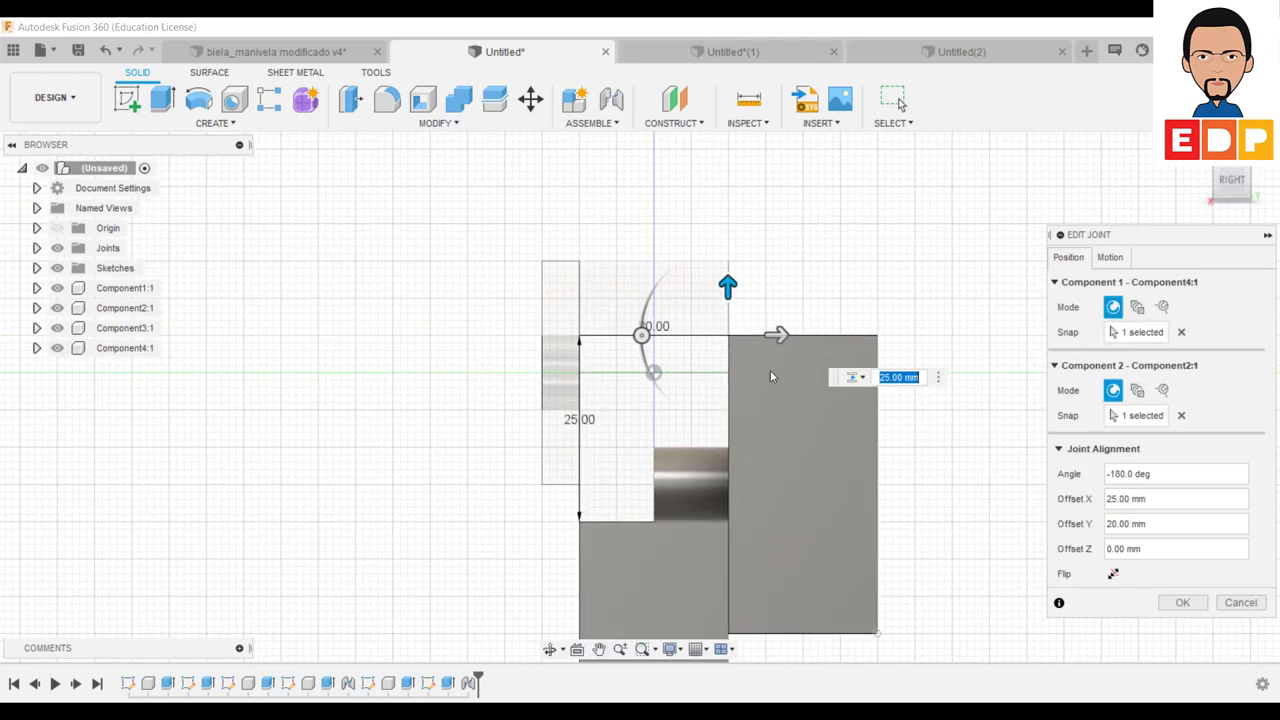
{"action": "mouse_move", "coordinate": [728, 287]}
{"action": "left_mouse_down"}
{"action": "mouse_move", "coordinate": [726, 157]}
{"action": "mouse_move", "coordinate": [728, 176]}
{"action": "left_mouse_up"}
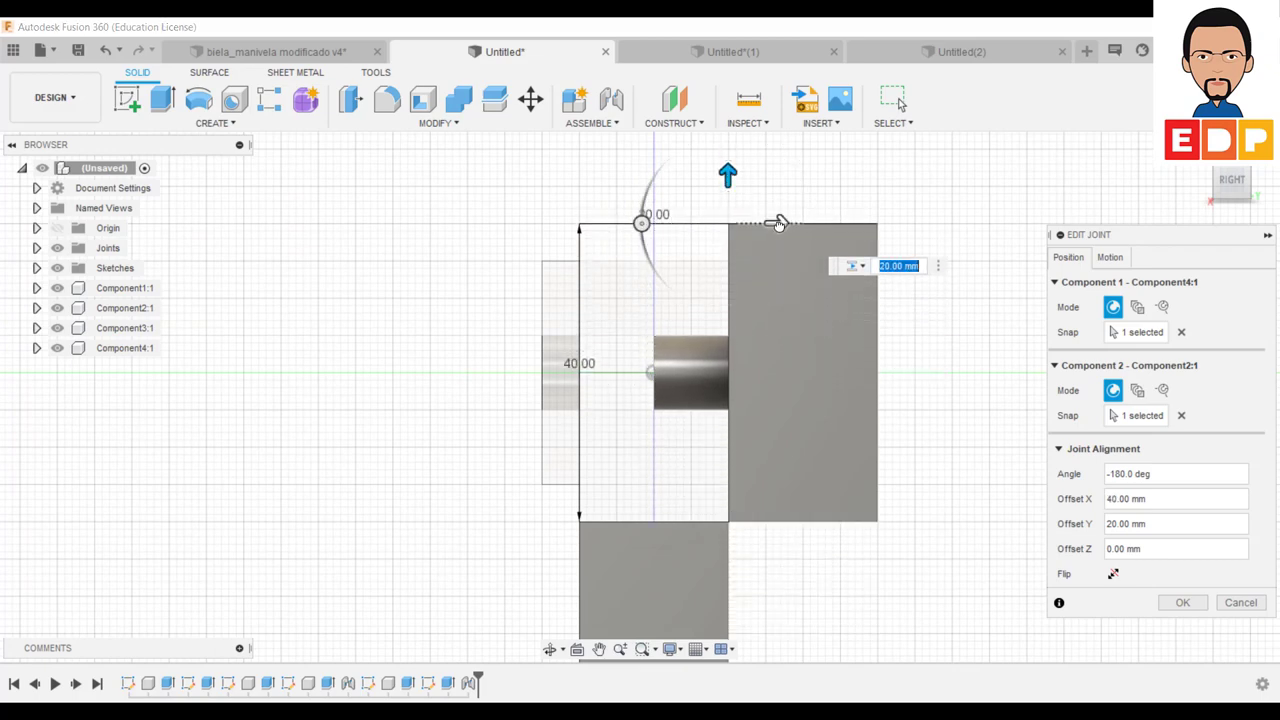
{"action": "mouse_move", "coordinate": [779, 222]}
{"action": "left_mouse_down"}
{"action": "mouse_move", "coordinate": [675, 224]}
{"action": "mouse_move", "coordinate": [667, 245]}
{"action": "mouse_move", "coordinate": [636, 256]}
{"action": "left_mouse_up"}
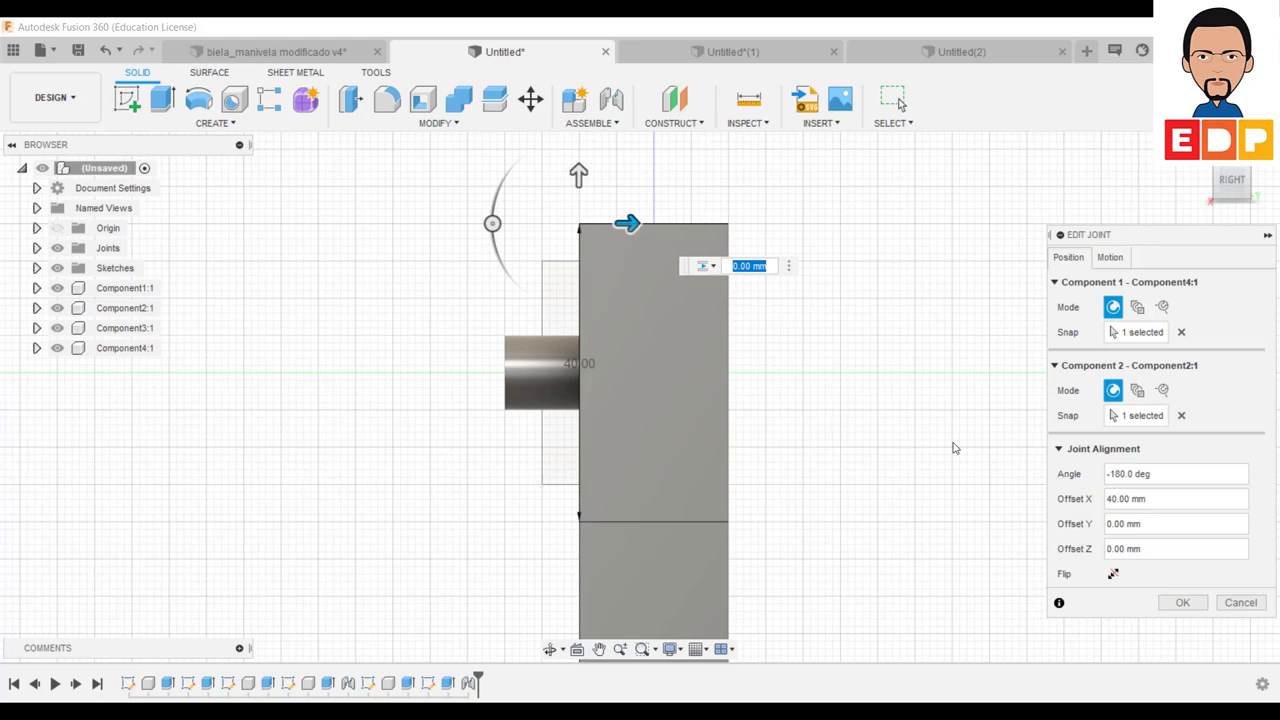
{"action": "mouse_move", "coordinate": [1232, 181]}
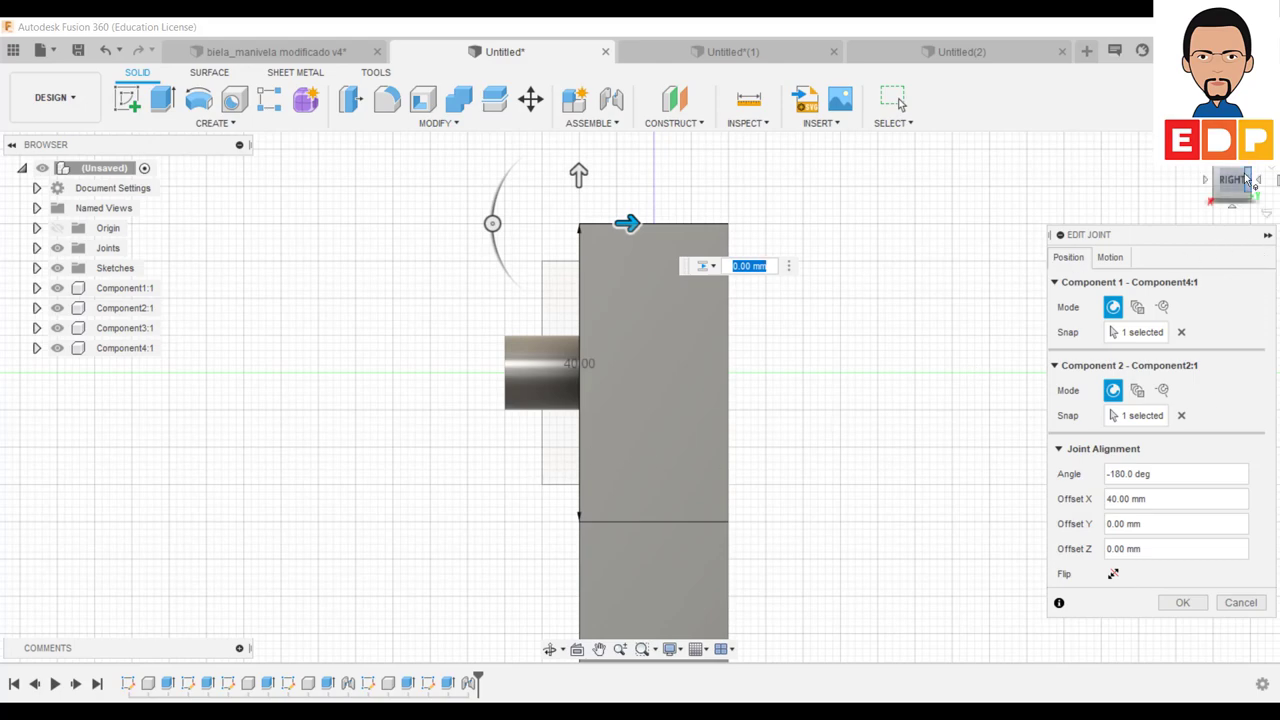
Step: Give the slider joint a 40 mm Z offset, preview its motion, and confirm the edit
{"action": "left_click", "coordinate": [1250, 172]}
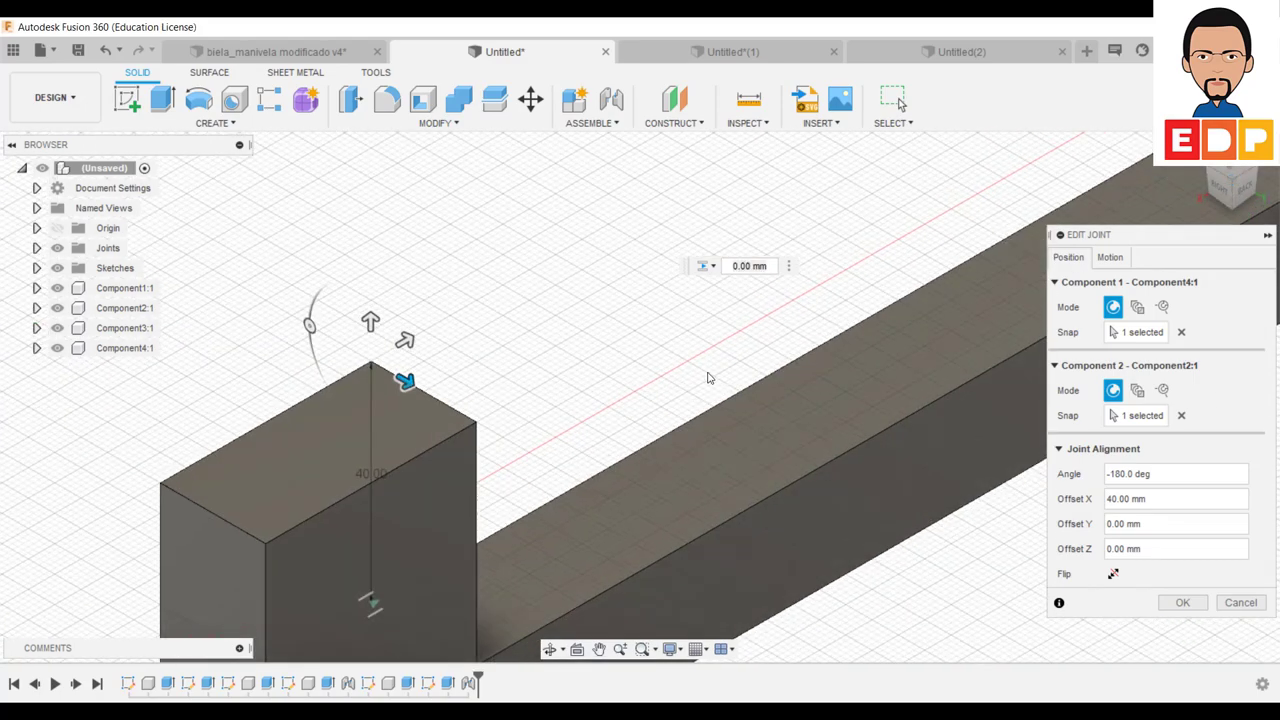
{"action": "scroll", "coordinate": [860, 270], "scroll_direction": "up", "scroll_amount": 2}
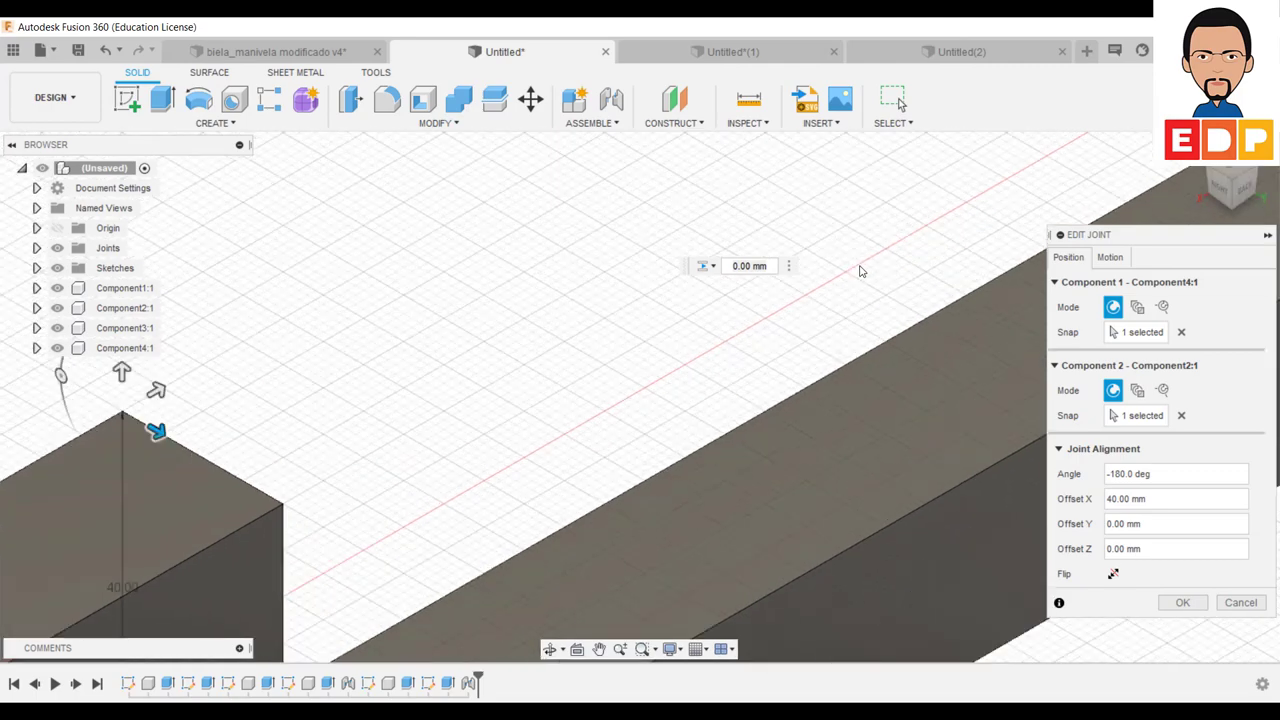
{"action": "scroll", "coordinate": [860, 270], "scroll_direction": "down", "scroll_amount": 3}
{"action": "scroll", "coordinate": [860, 270], "scroll_direction": "down", "scroll_amount": 2}
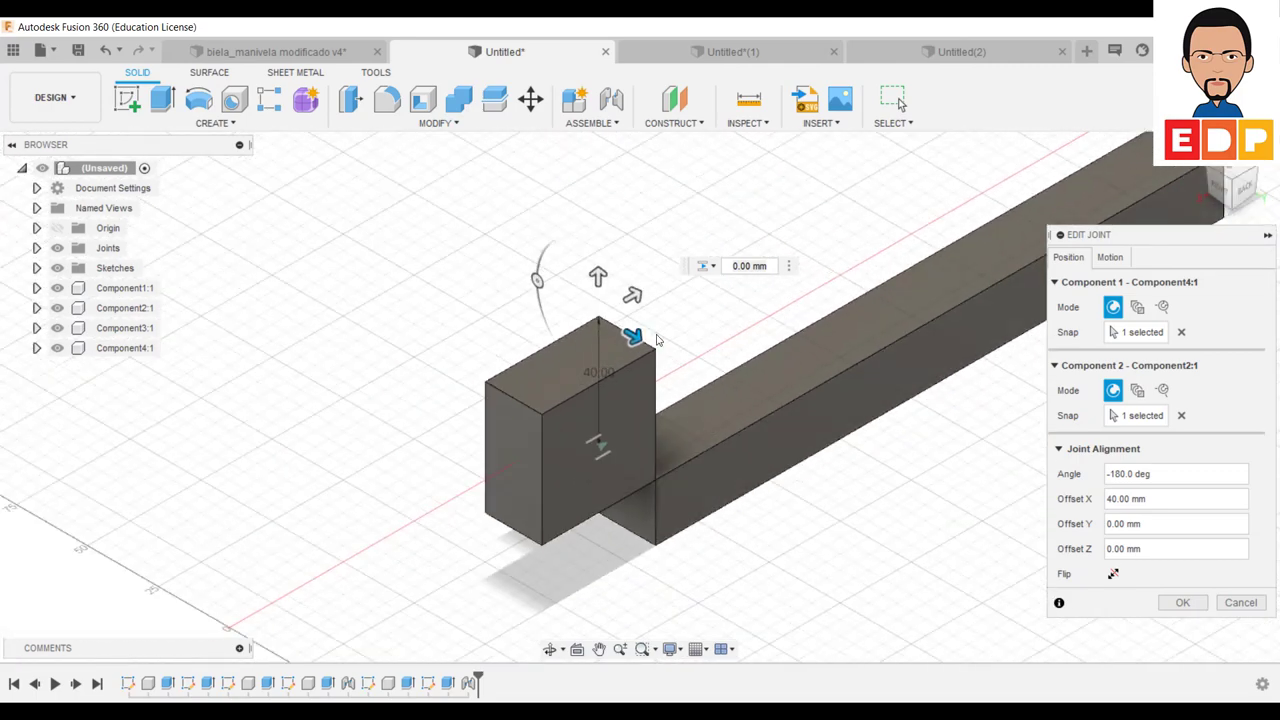
{"action": "left_click_drag", "start_coordinate": [634, 295], "coordinate": [785, 262]}
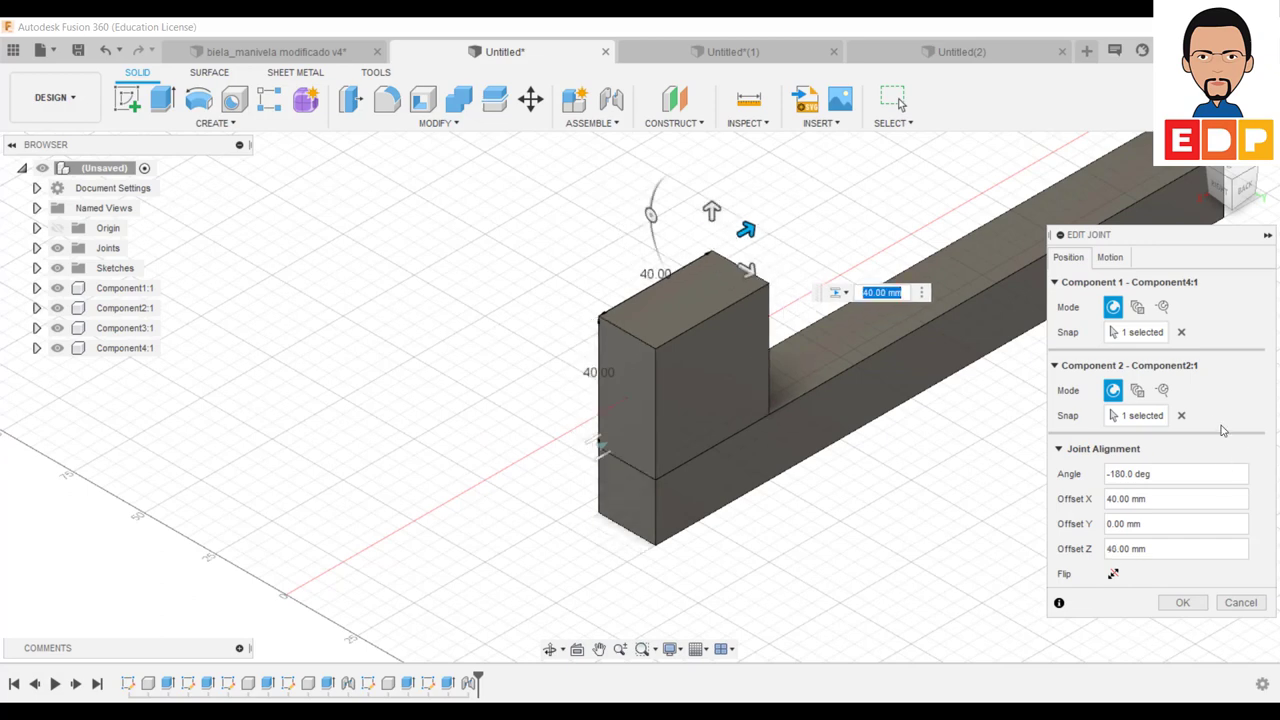
{"action": "left_click", "coordinate": [1110, 257]}
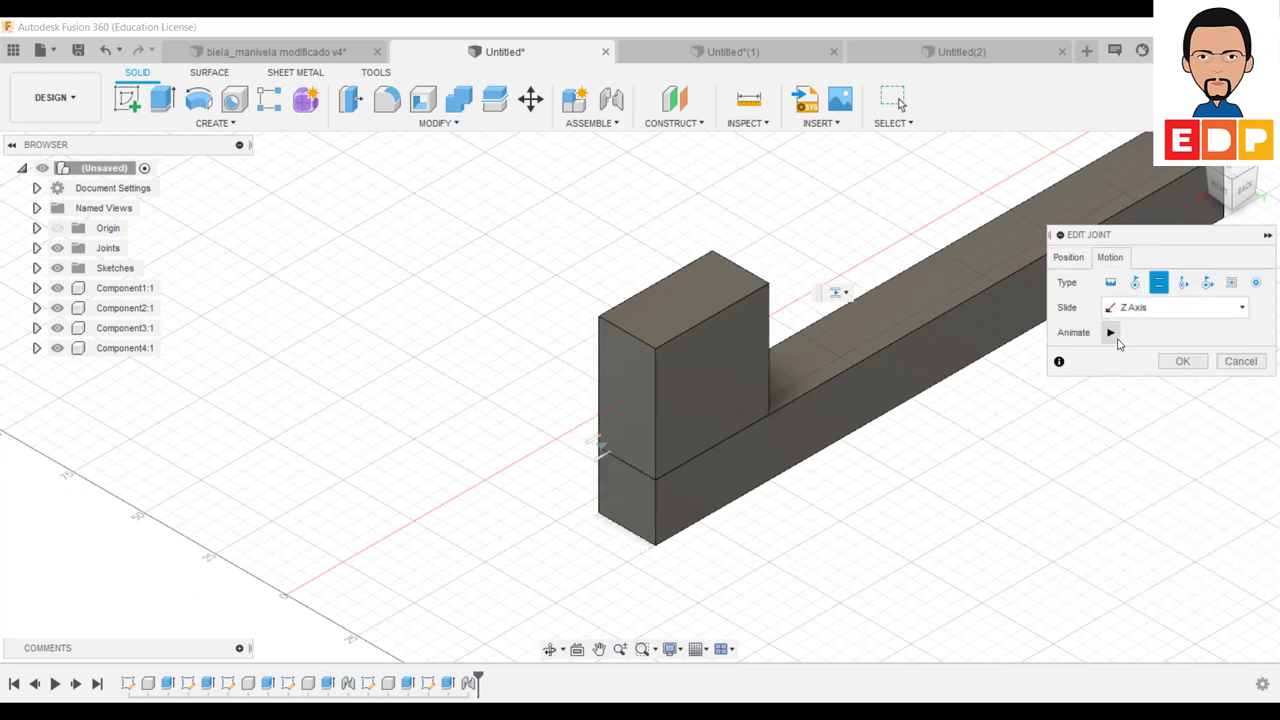
{"action": "left_click", "coordinate": [1111, 333]}
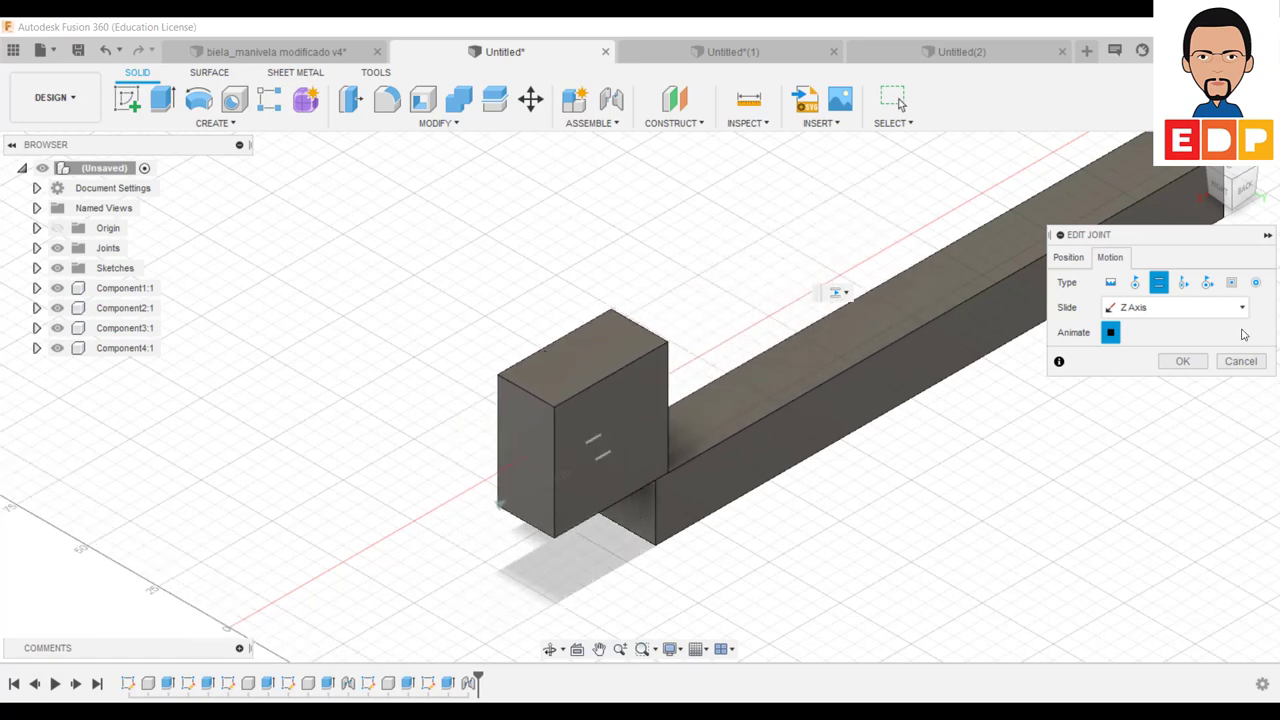
{"action": "left_click", "coordinate": [1186, 362]}
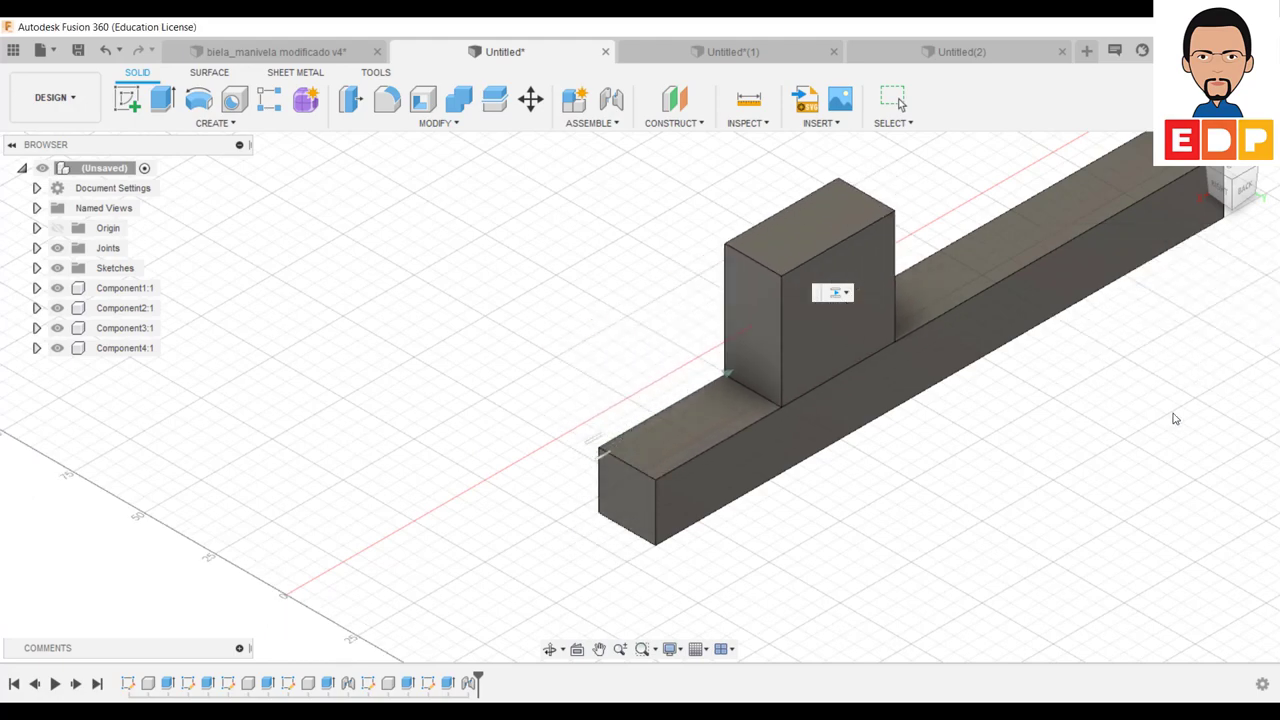
{"action": "left_click", "coordinate": [1210, 172]}
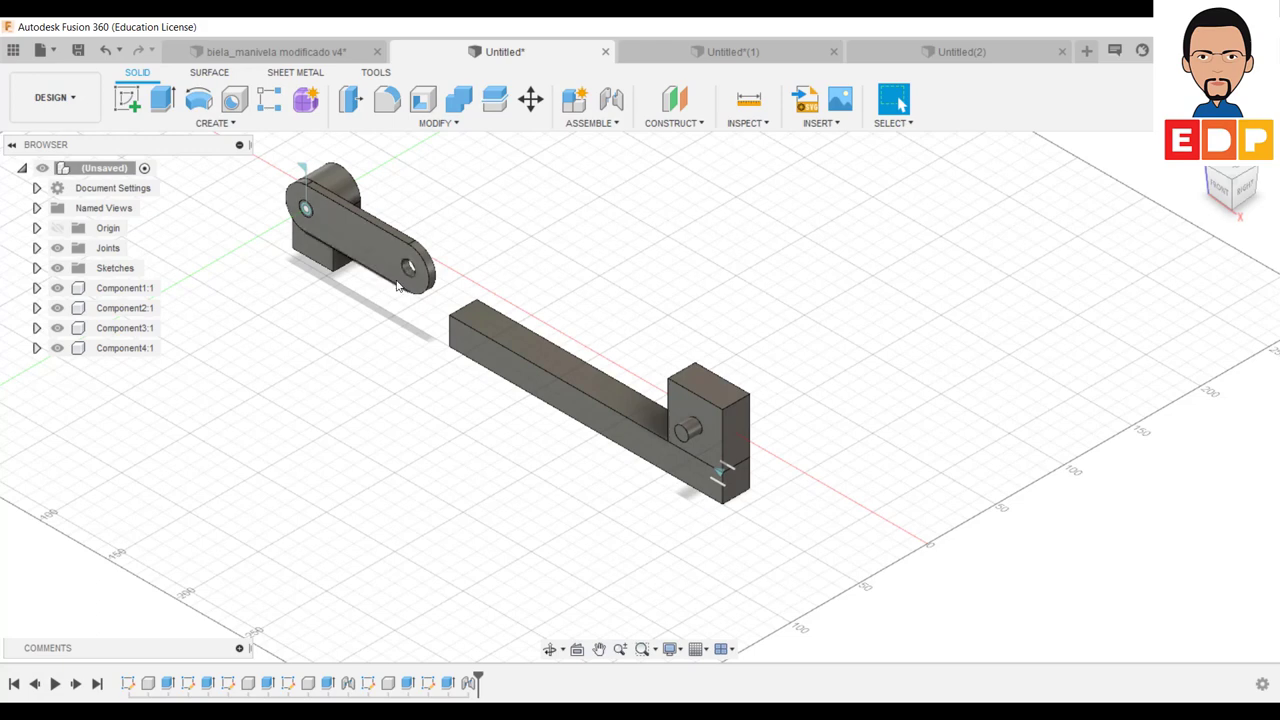
{"action": "left_click", "coordinate": [1245, 182]}
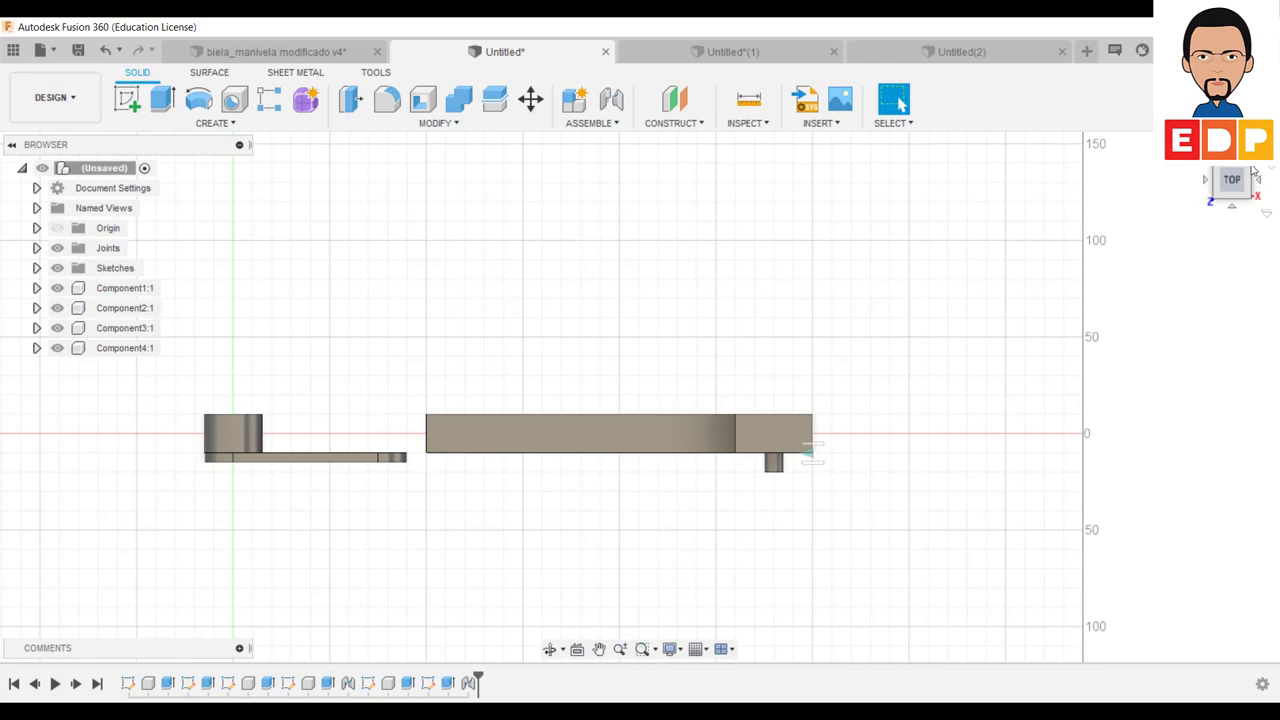
{"action": "left_click", "coordinate": [1228, 195]}
{"action": "mouse_move", "coordinate": [1234, 186]}
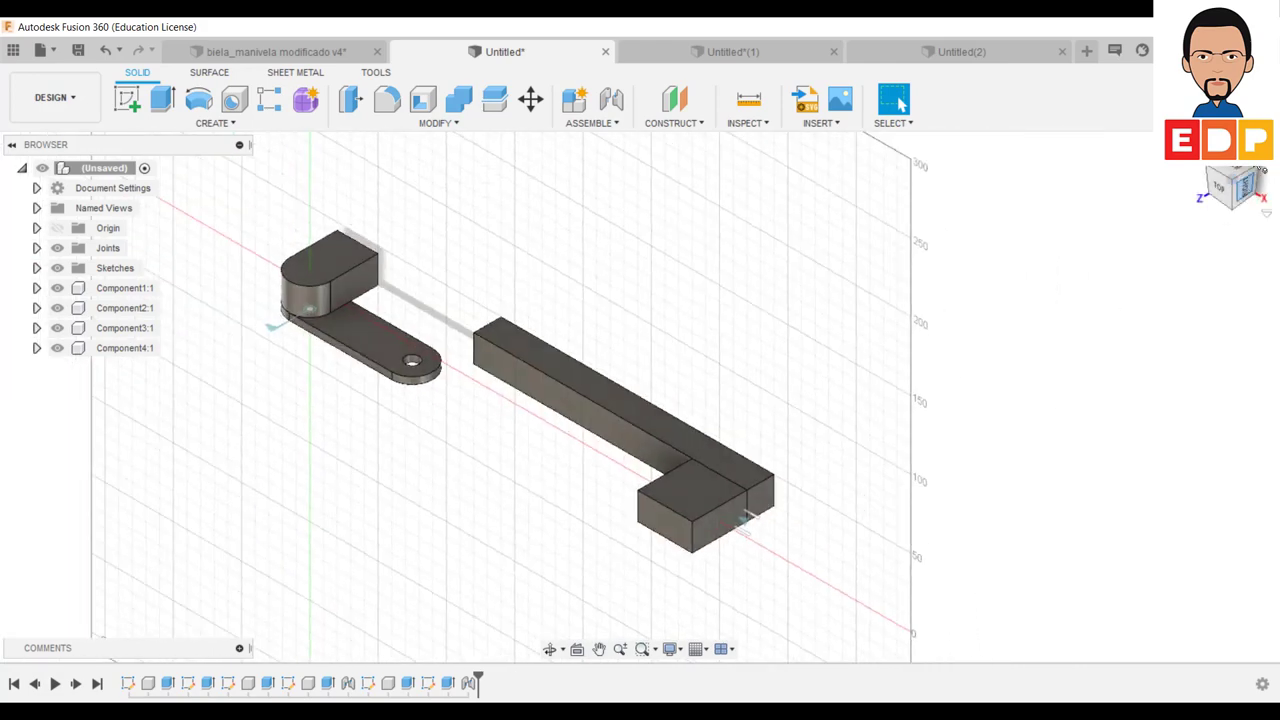
{"action": "left_click", "coordinate": [1238, 212]}
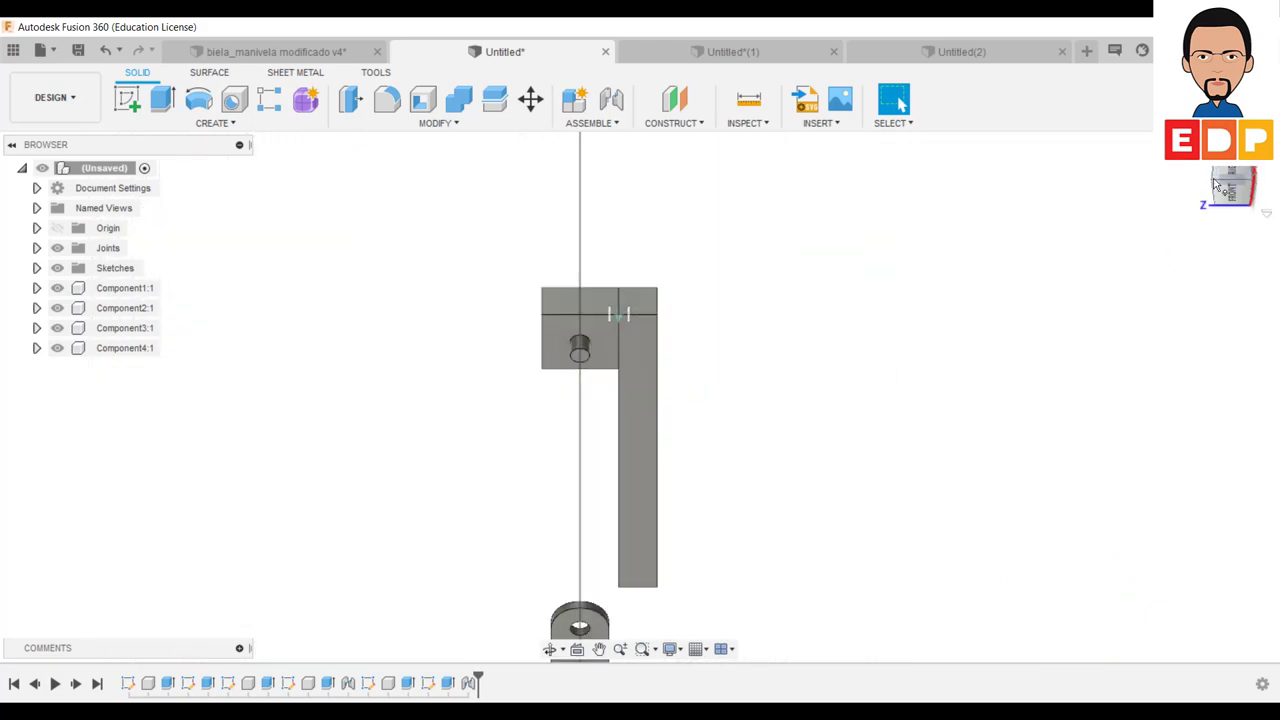
{"action": "left_click", "coordinate": [1216, 183]}
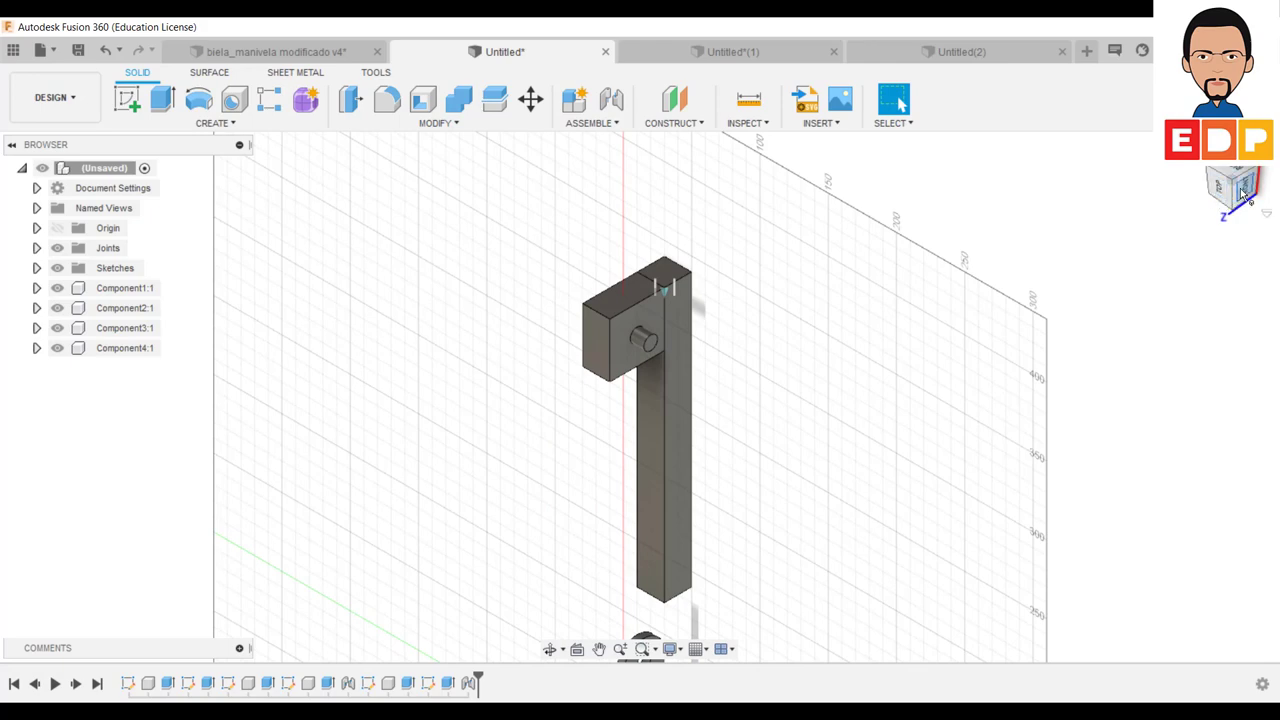
{"action": "left_click", "coordinate": [1224, 192]}
{"action": "mouse_move", "coordinate": [863, 329]}
{"action": "middle_mouse_down"}
{"action": "mouse_move", "coordinate": [782, 280]}
{"action": "mouse_move", "coordinate": [680, 332]}
{"action": "middle_mouse_up"}
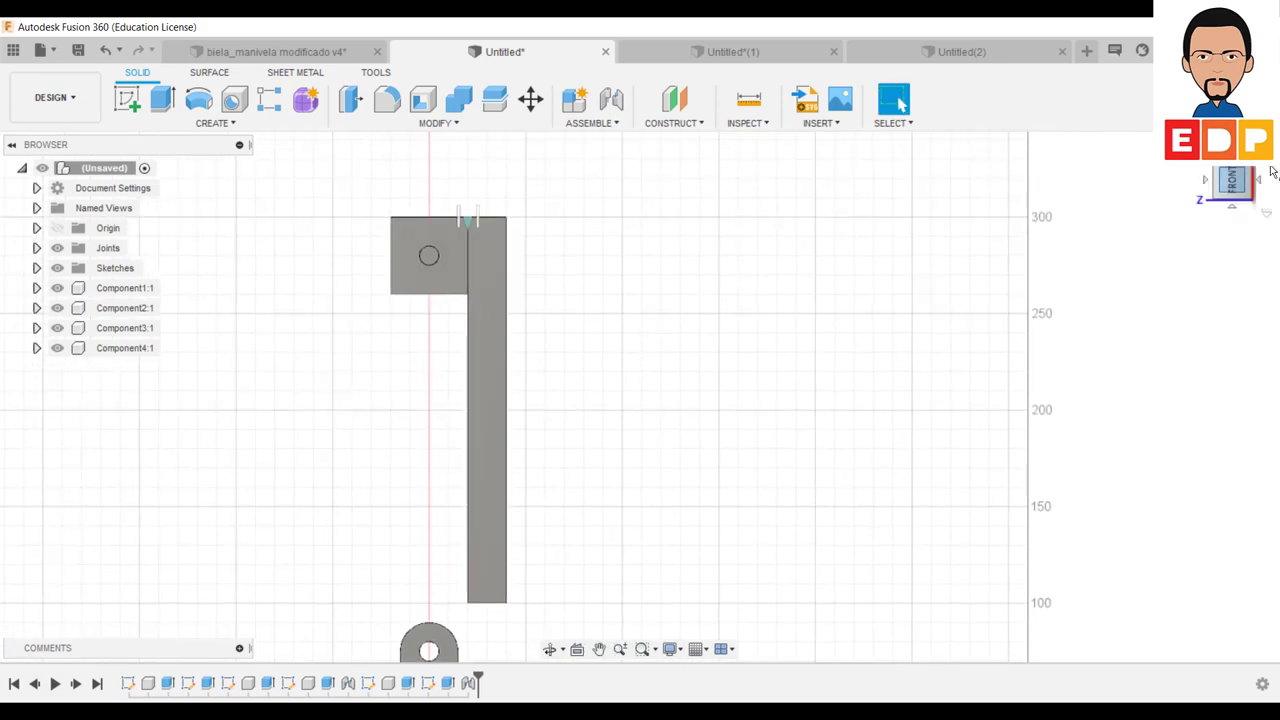
{"action": "left_click", "coordinate": [1270, 172]}
{"action": "middle_click_drag", "start_coordinate": [786, 360], "coordinate": [745, 500]}
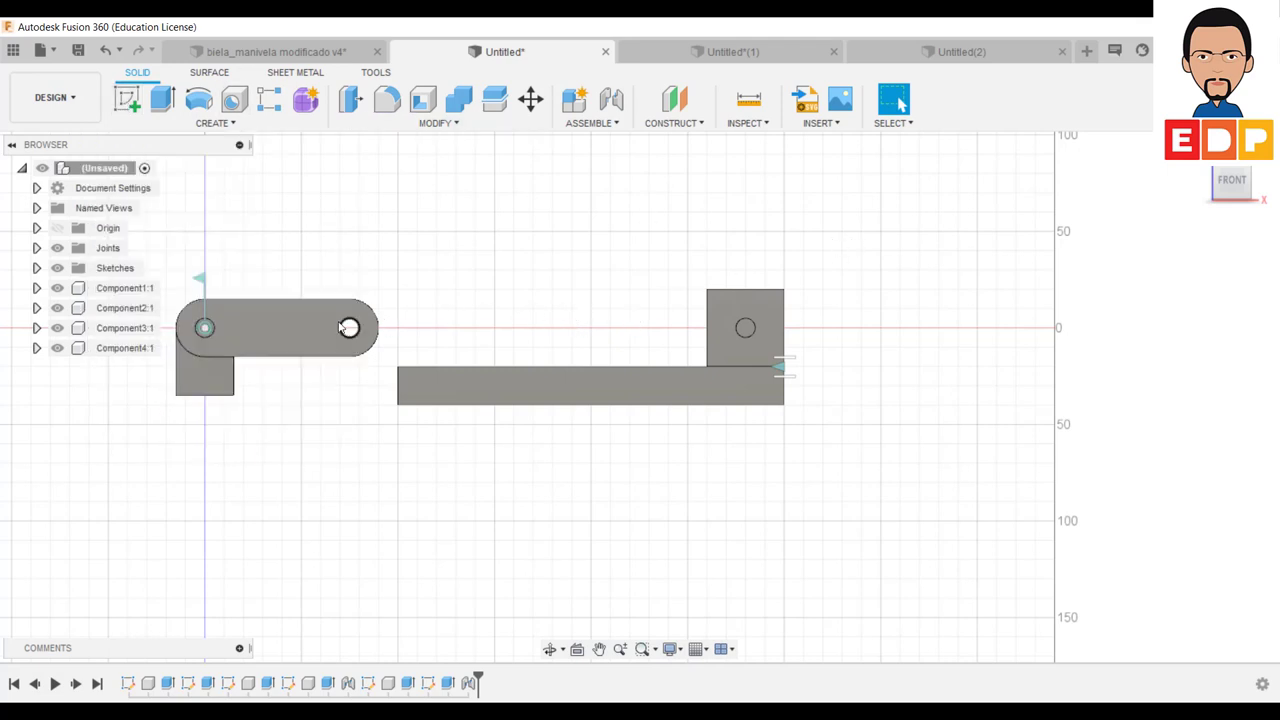
Step: Start a sketch on the crank link face and draw a rectangle reaching toward the slider
{"action": "left_click", "coordinate": [300, 334]}
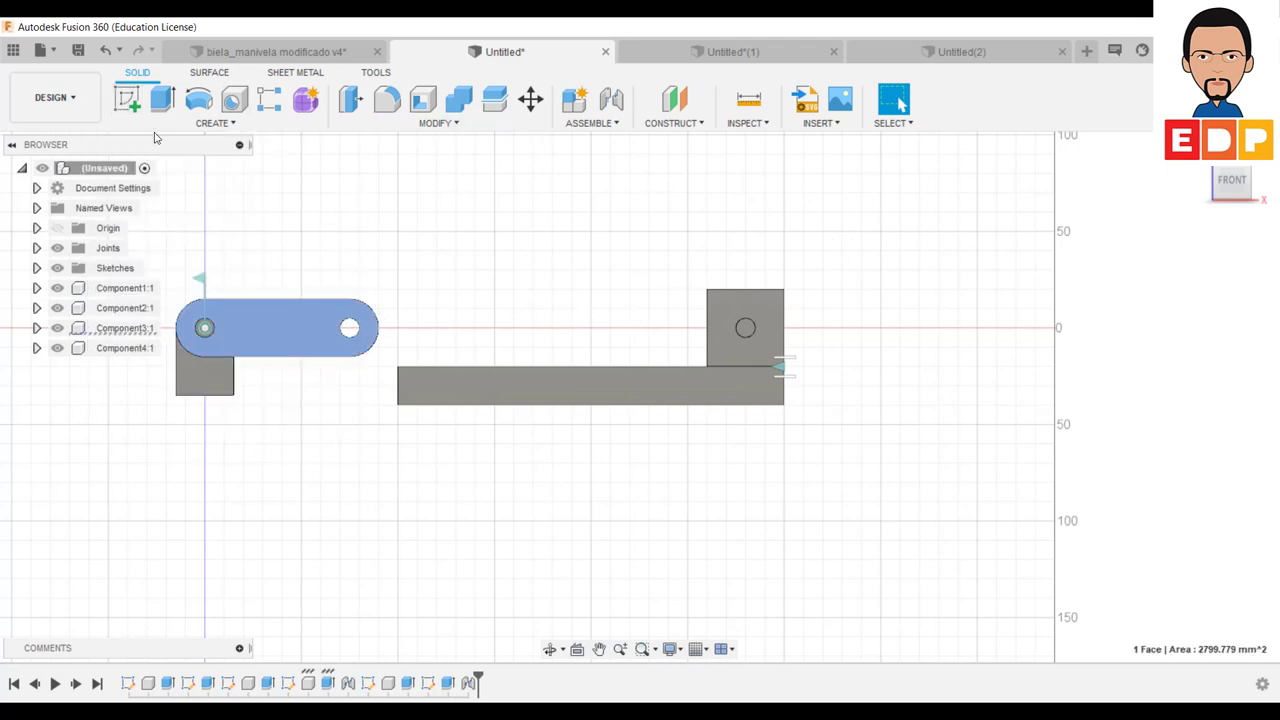
{"action": "middle_click_drag", "start_coordinate": [566, 243], "coordinate": [923, 368]}
{"action": "key", "text": "s"}
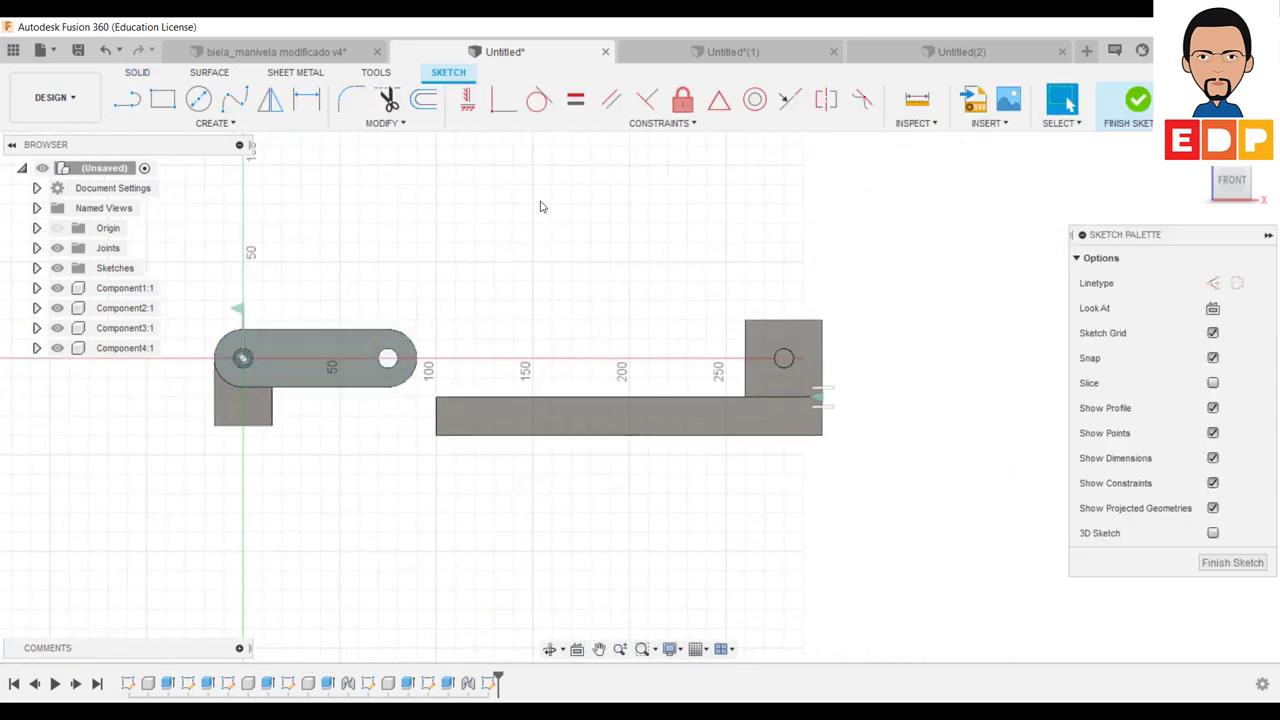
{"action": "left_click", "coordinate": [306, 98]}
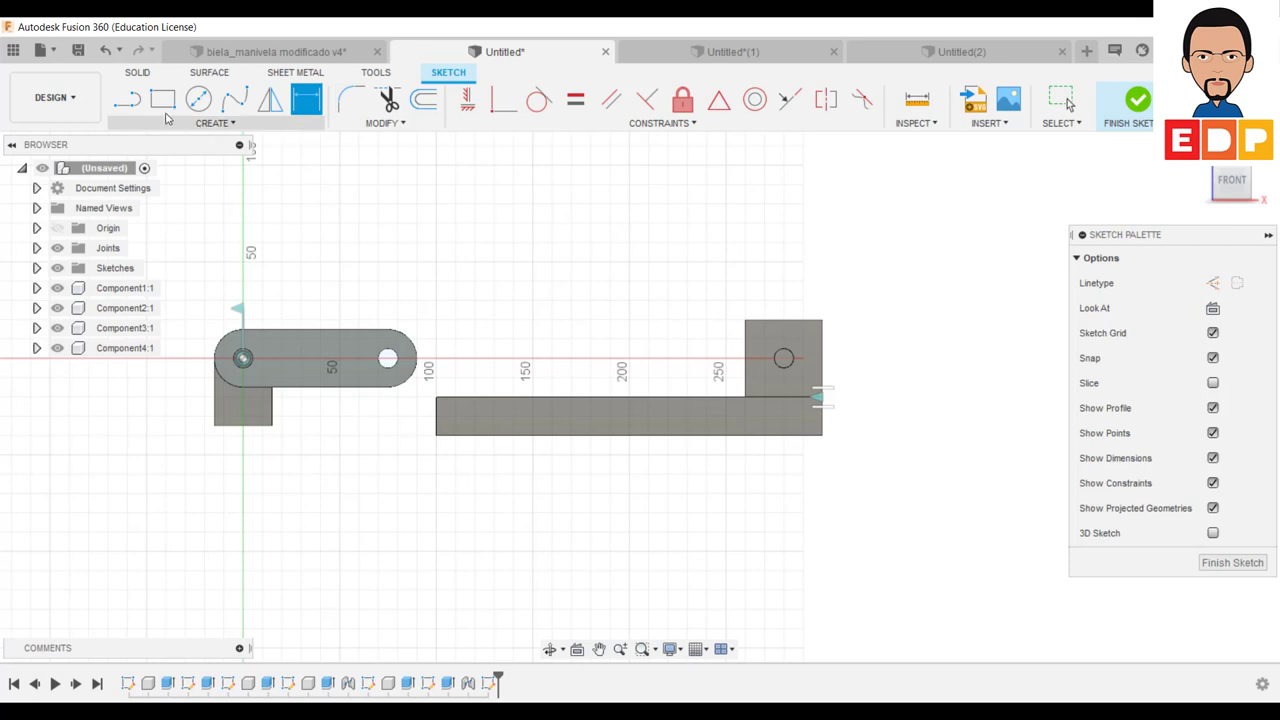
{"action": "left_click", "coordinate": [163, 100]}
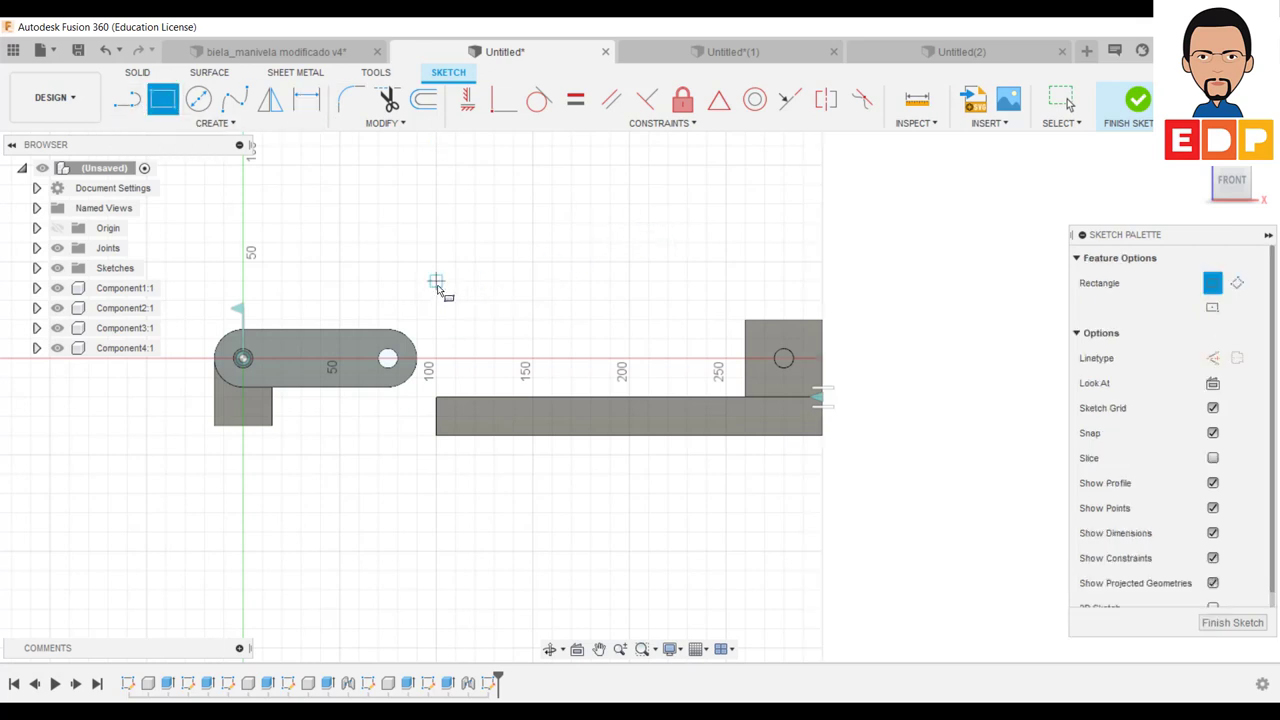
{"action": "left_click", "coordinate": [436, 282]}
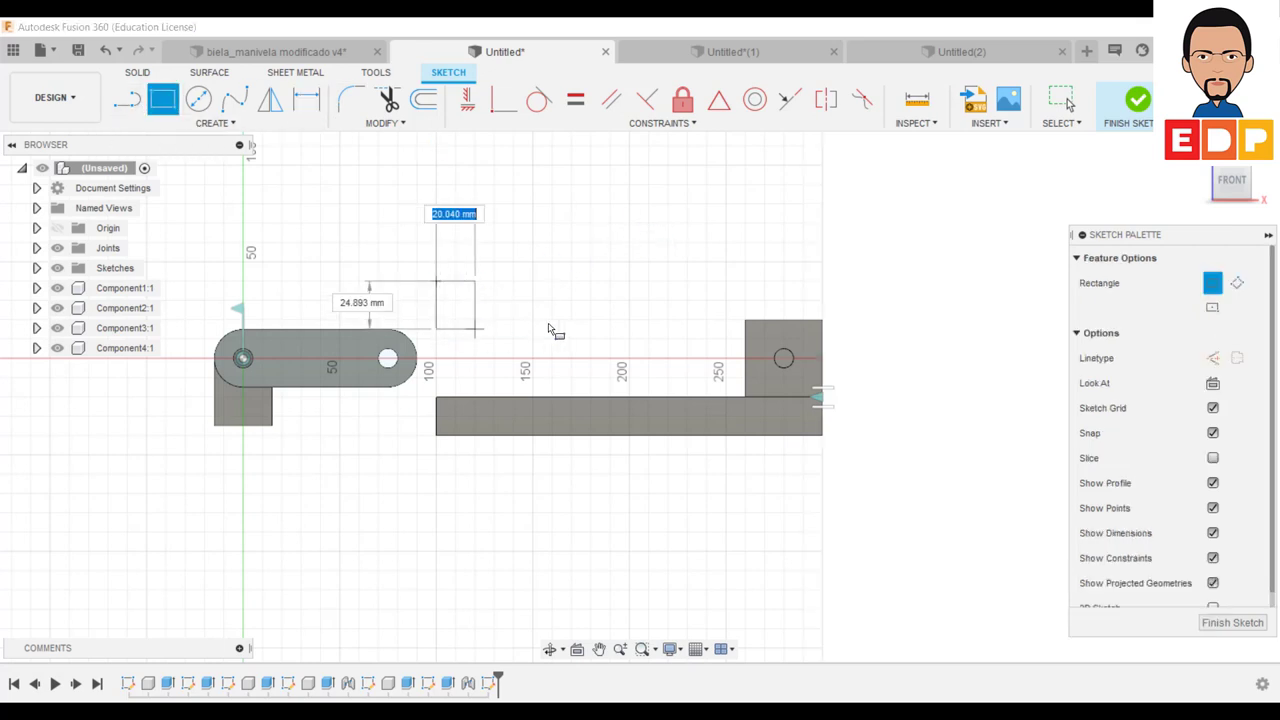
{"action": "left_click", "coordinate": [727, 343]}
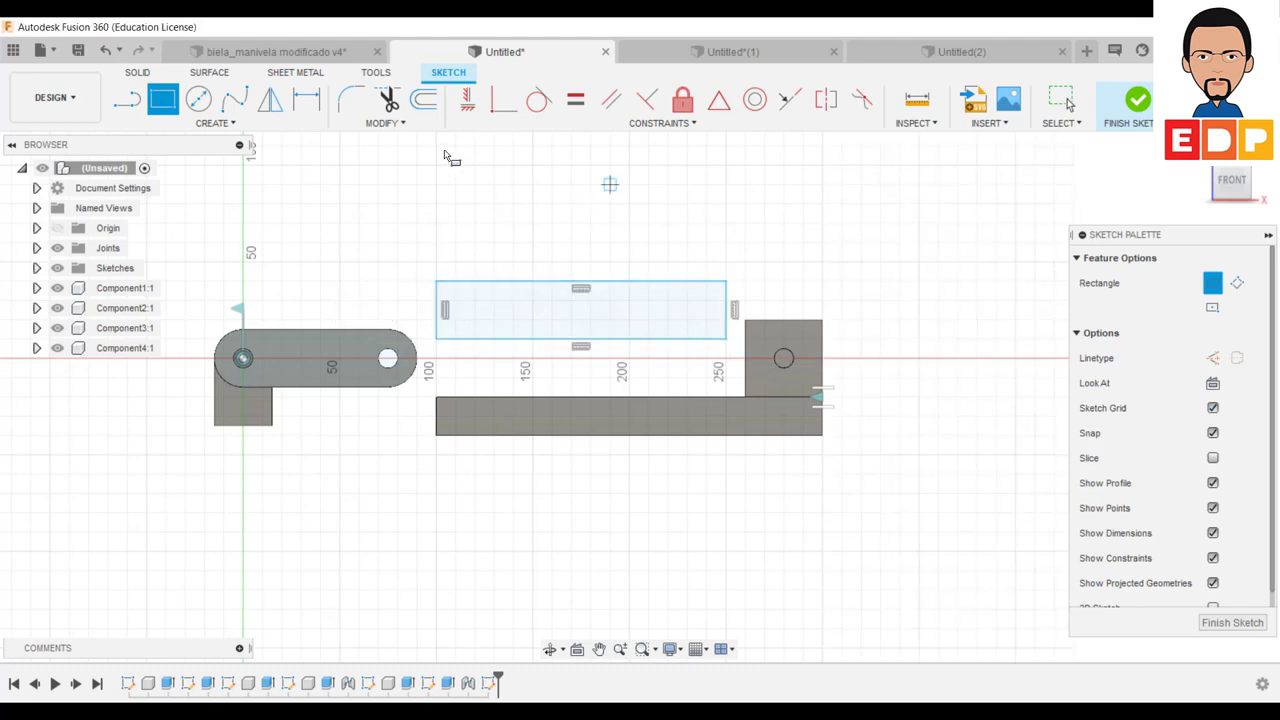
Step: Dimension the rectangle 30 mm high and 230 mm wide
{"action": "key", "text": "d"}
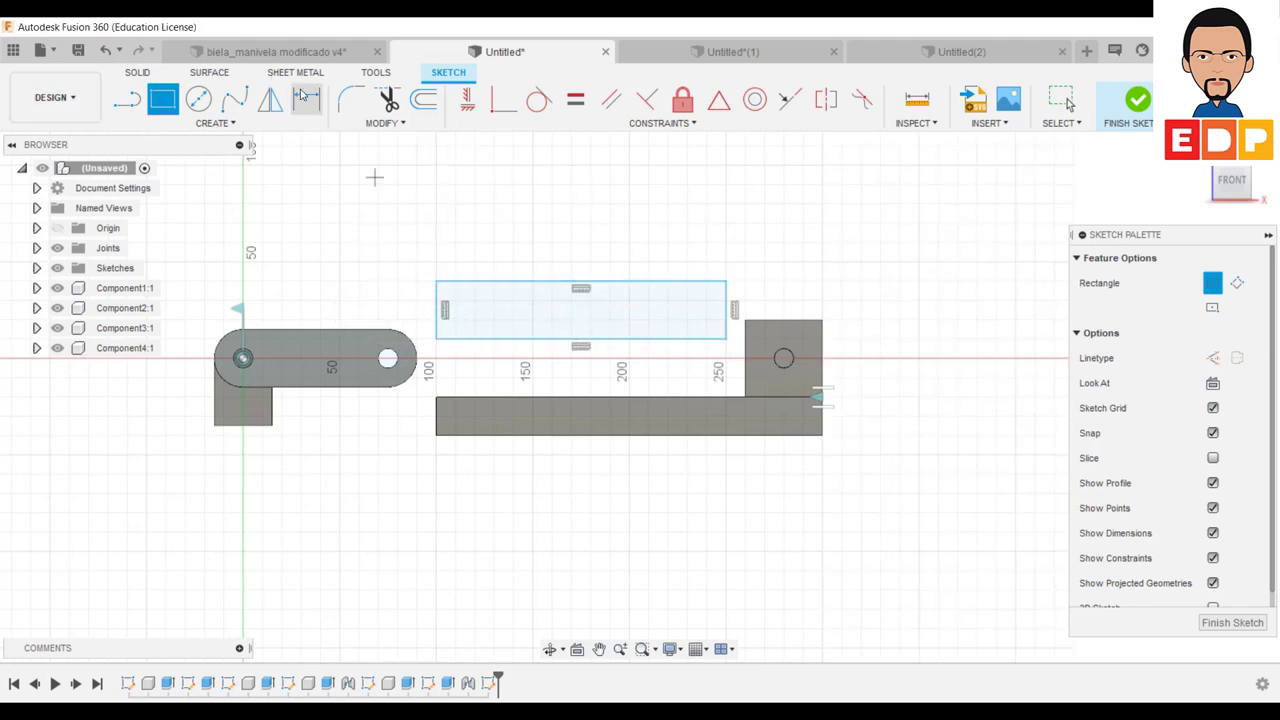
{"action": "left_click", "coordinate": [437, 305]}
{"action": "left_click", "coordinate": [405, 318]}
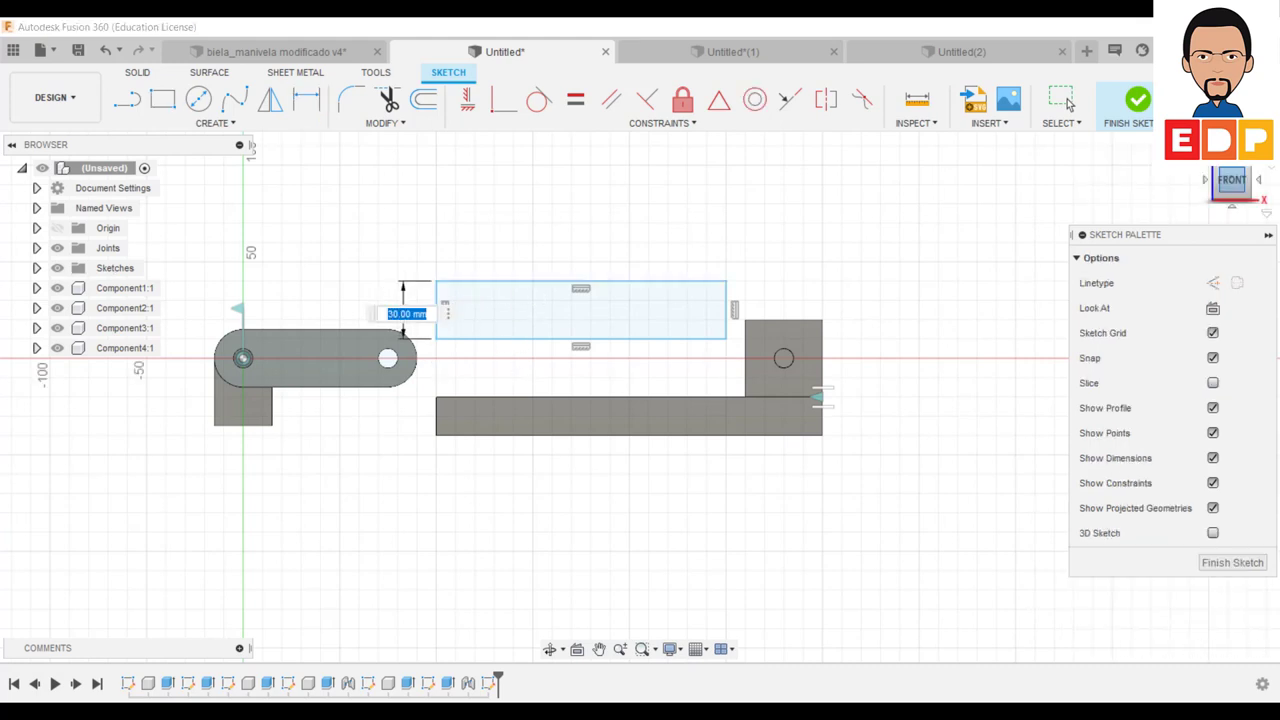
{"action": "key", "text": "Return"}
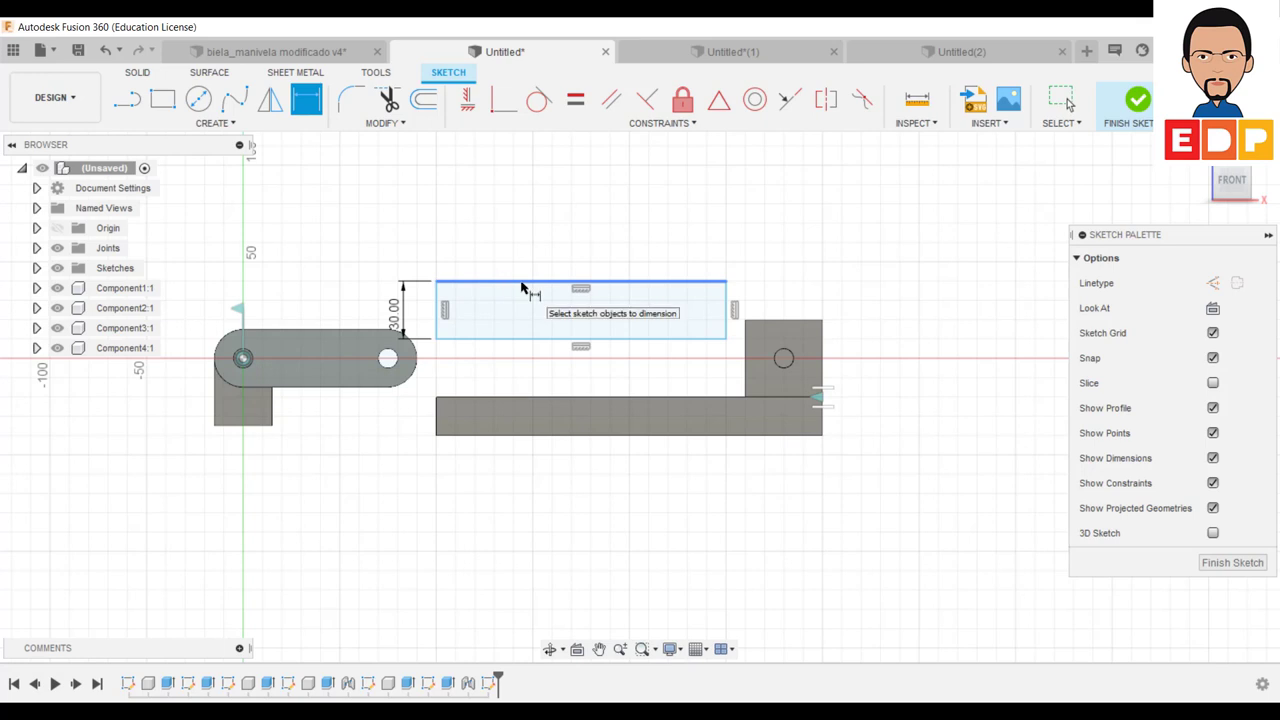
{"action": "left_click", "coordinate": [536, 283]}
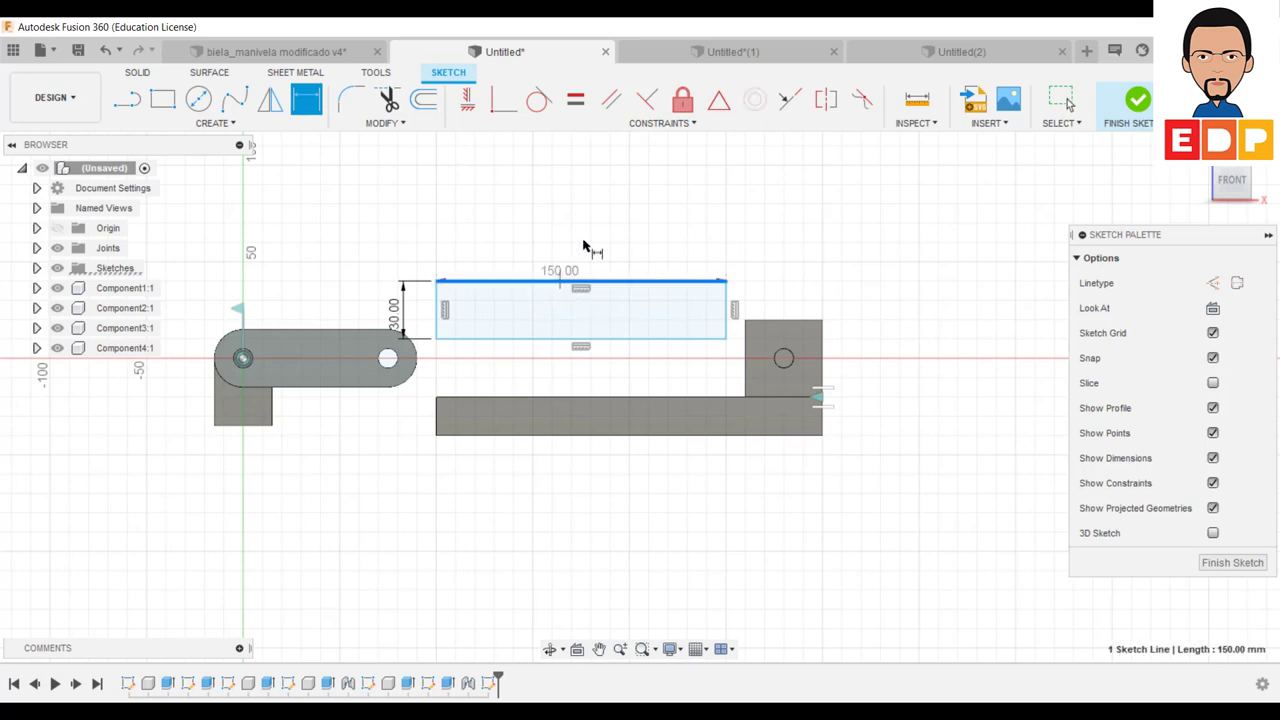
{"action": "left_click", "coordinate": [596, 222]}
{"action": "type", "text": "230"}
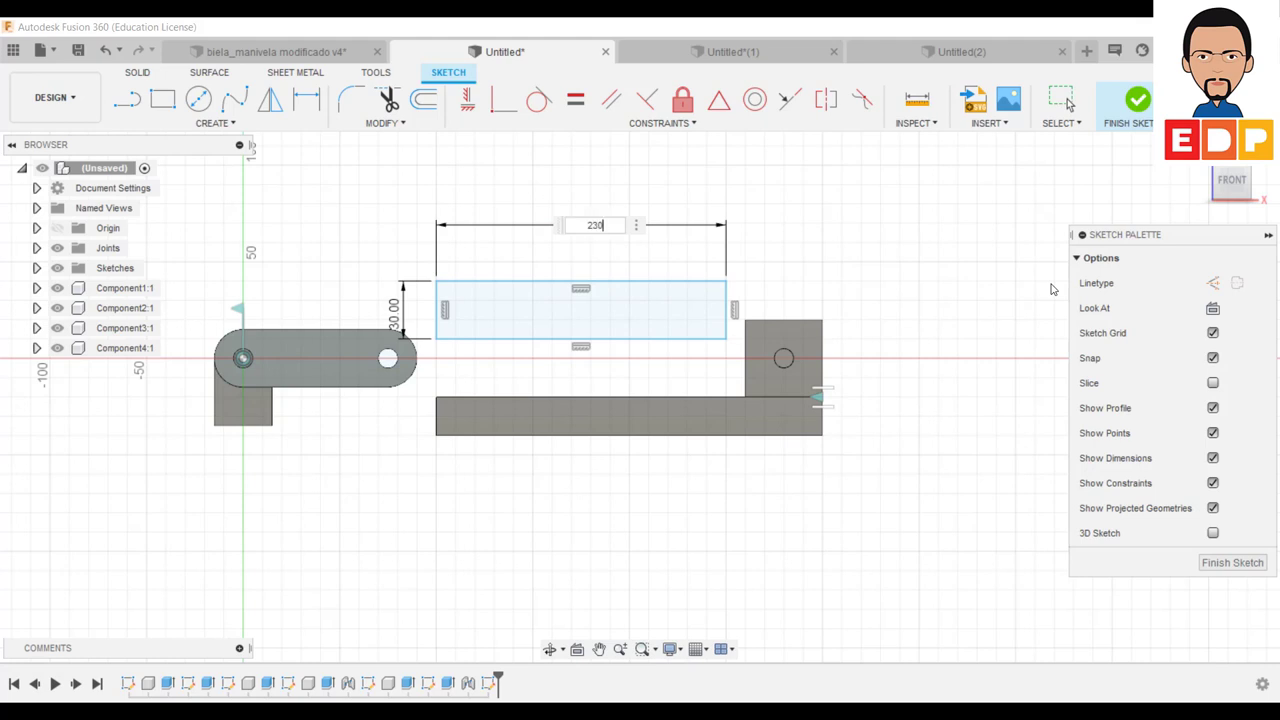
{"action": "key", "text": "Return"}
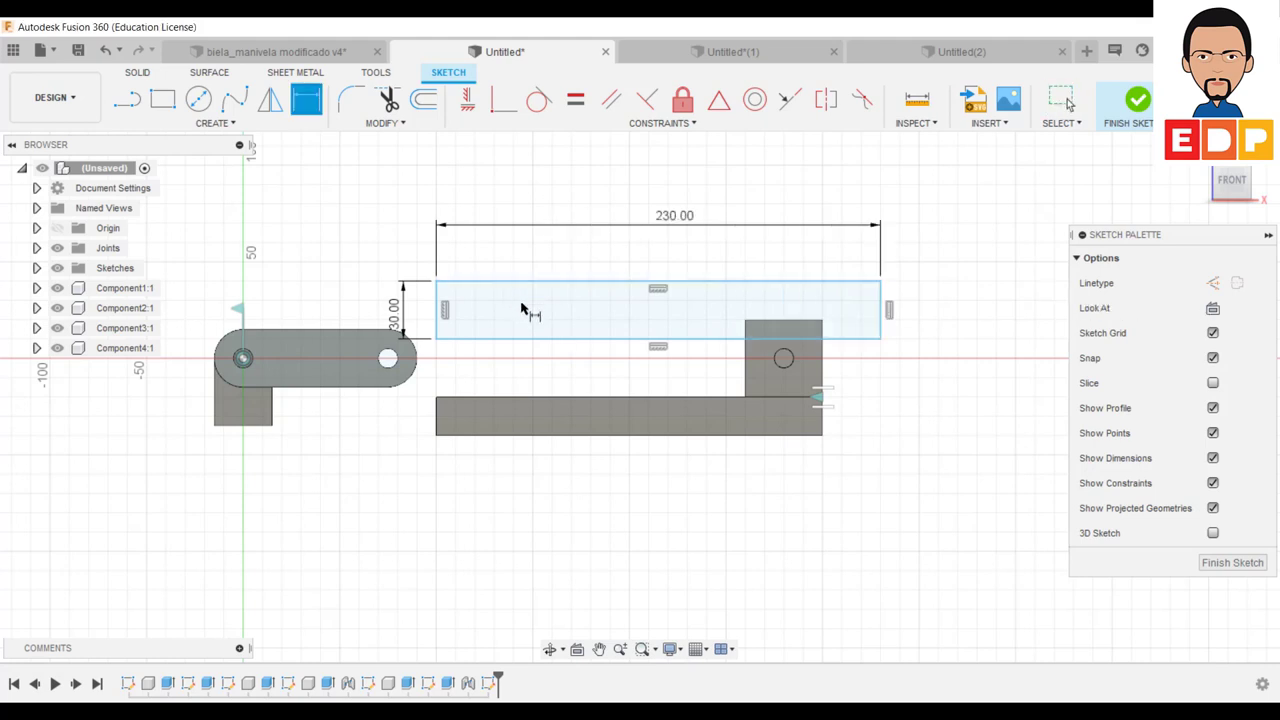
Step: Begin a sketch fillet on the rectangle's top-left corner, between its top and left edges
{"action": "left_click", "coordinate": [351, 100]}
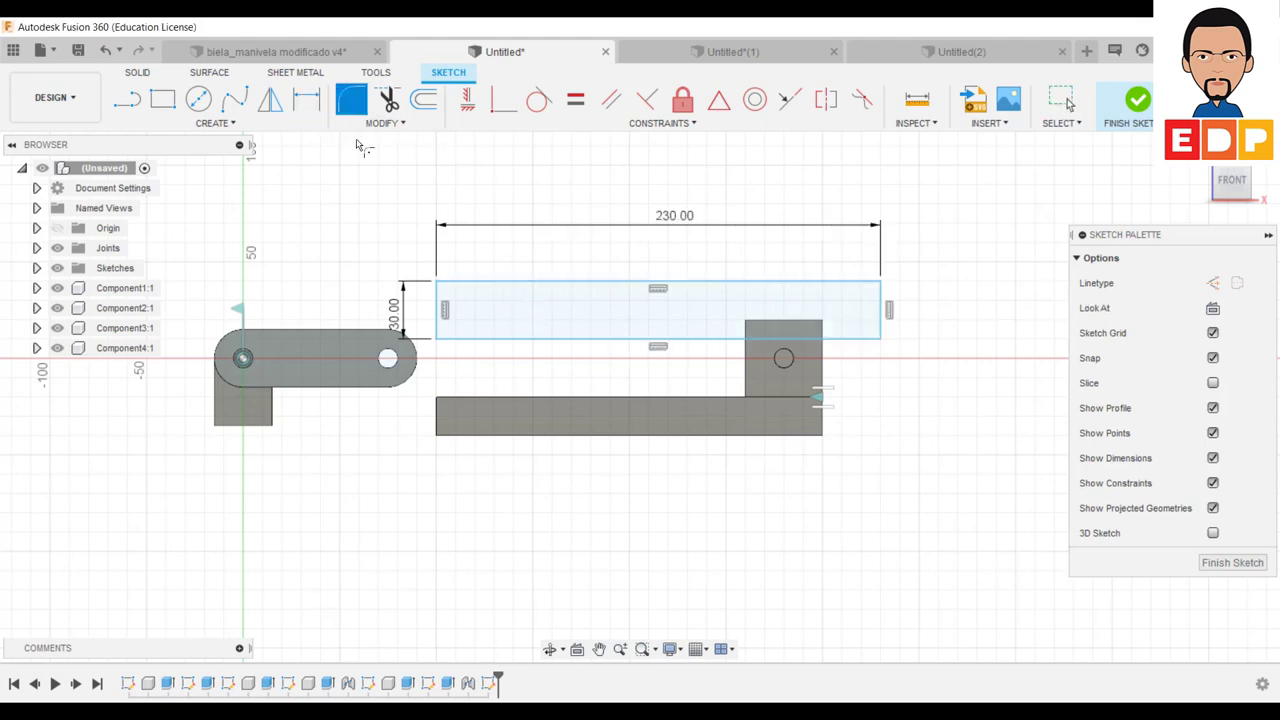
{"action": "left_click", "coordinate": [452, 282]}
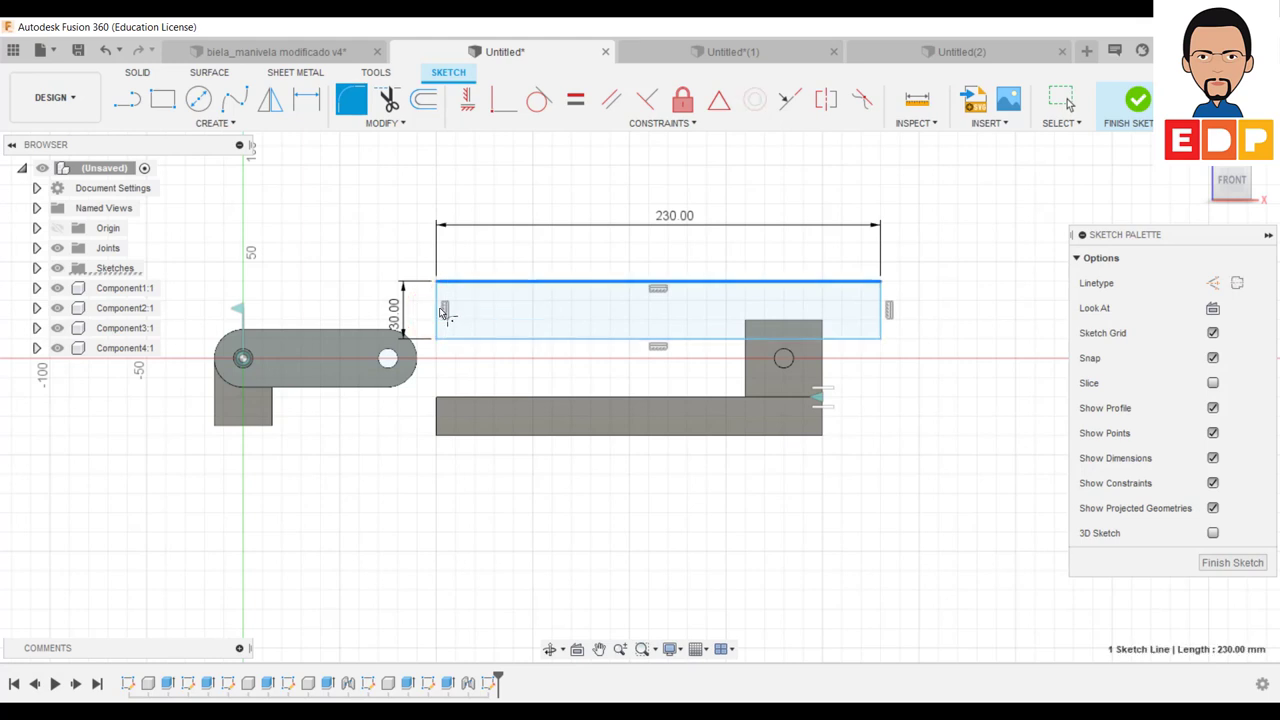
{"action": "left_click", "coordinate": [442, 312]}
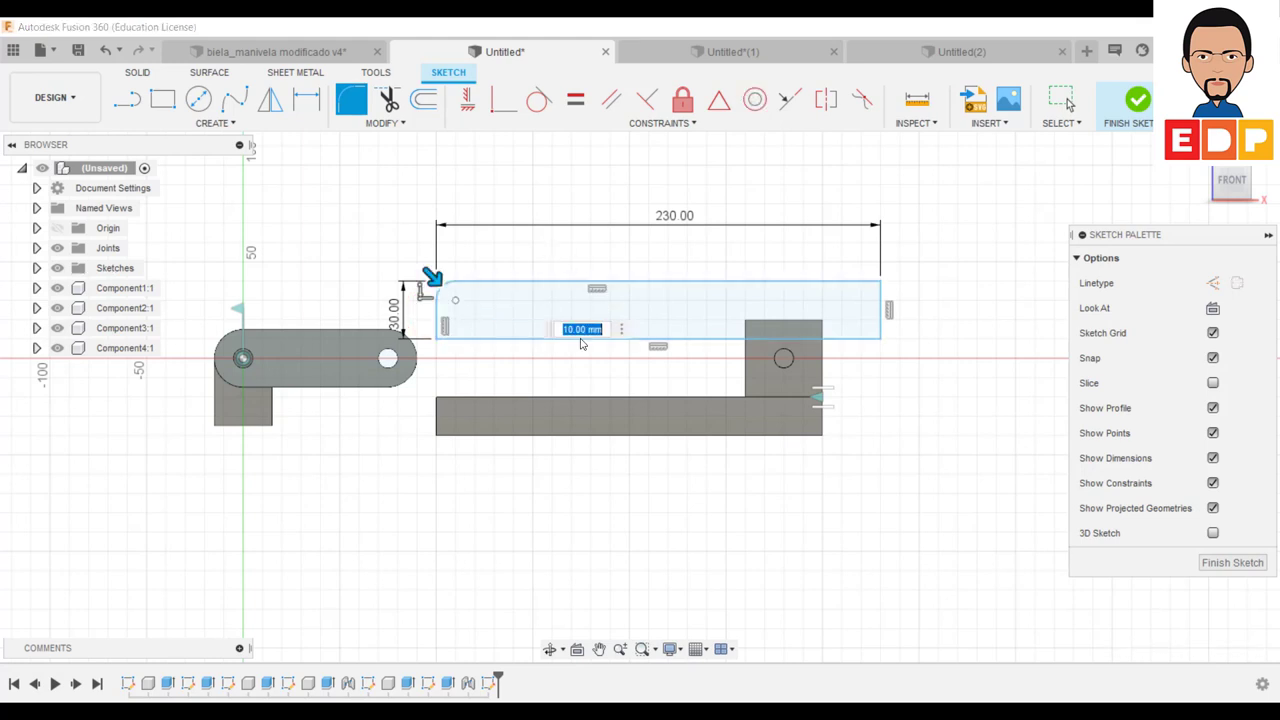
{"action": "type", "text": "1"}
Step: Round the rectangle's top-left and lower-left corners with sketch fillets
{"action": "key", "text": "Return"}
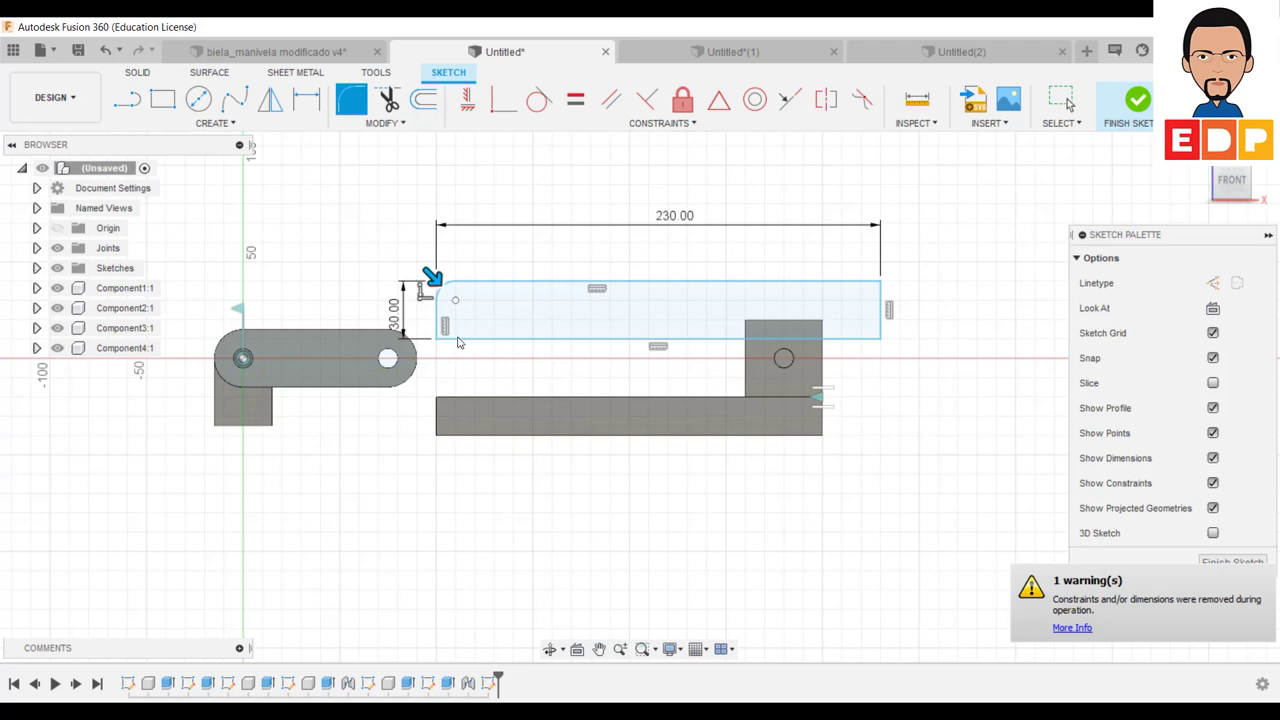
{"action": "key", "text": "Escape"}
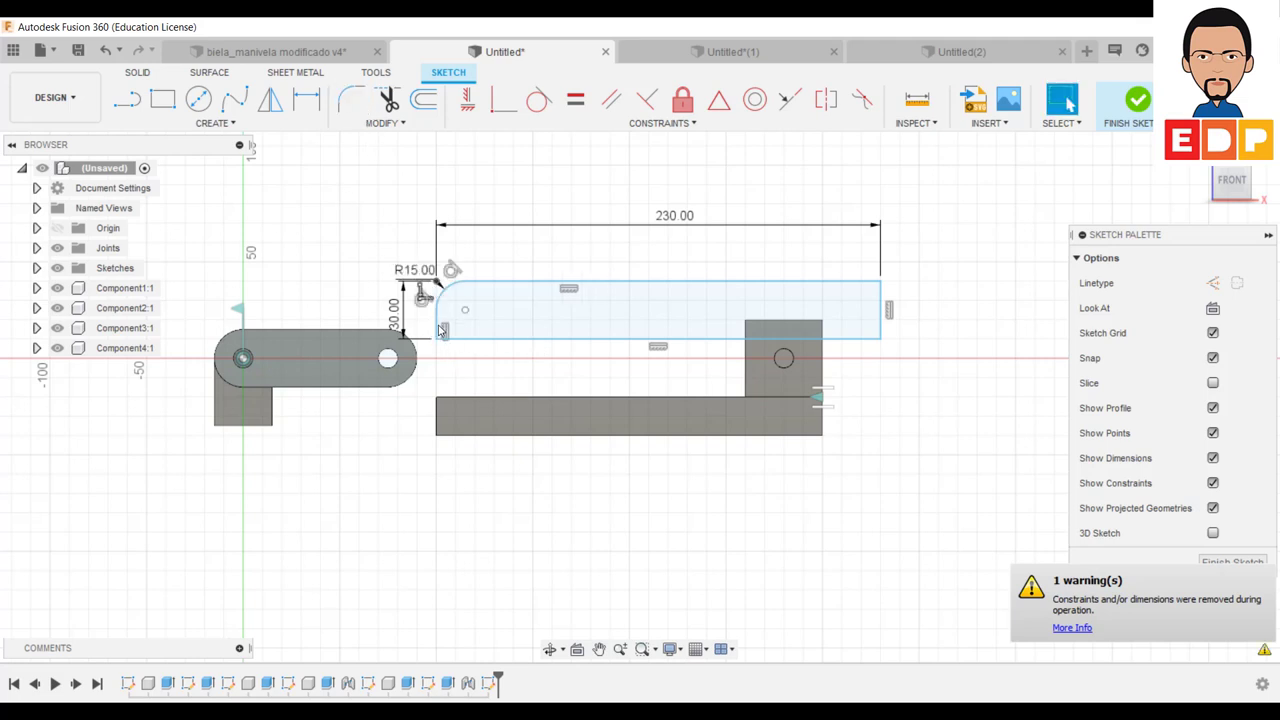
{"action": "left_click", "coordinate": [436, 330]}
{"action": "key", "text": "Return"}
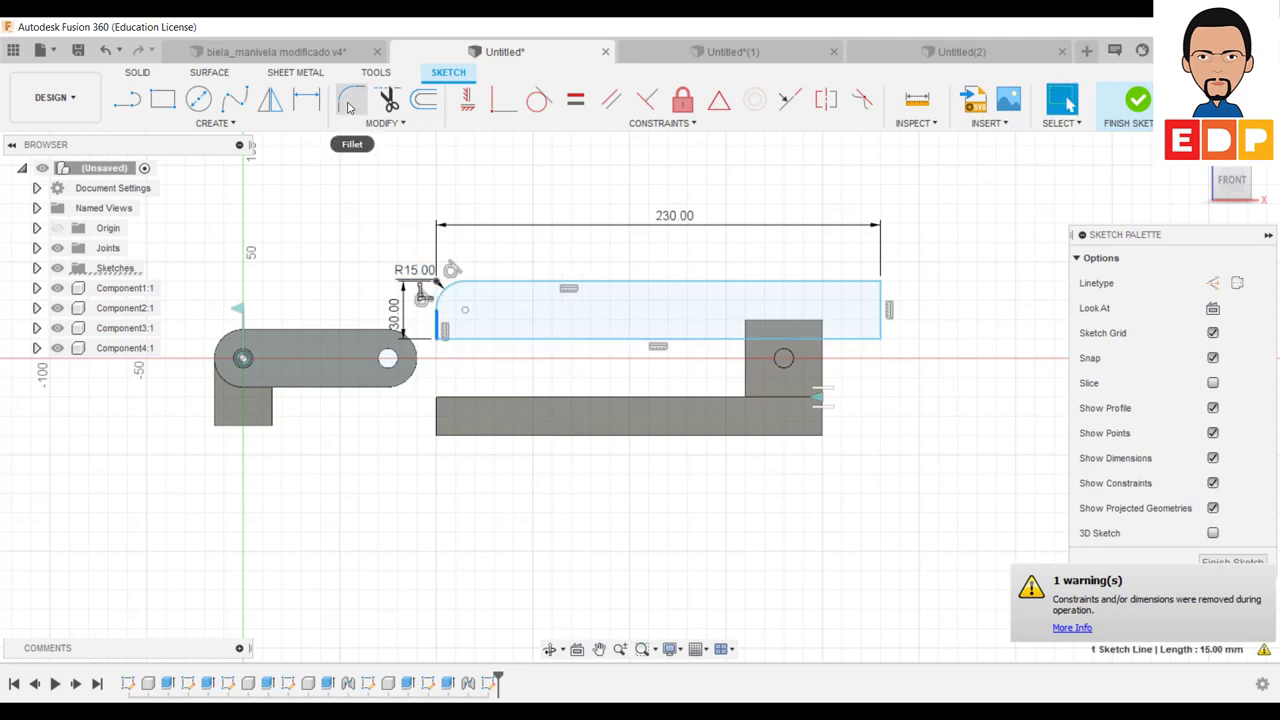
{"action": "left_click", "coordinate": [458, 339]}
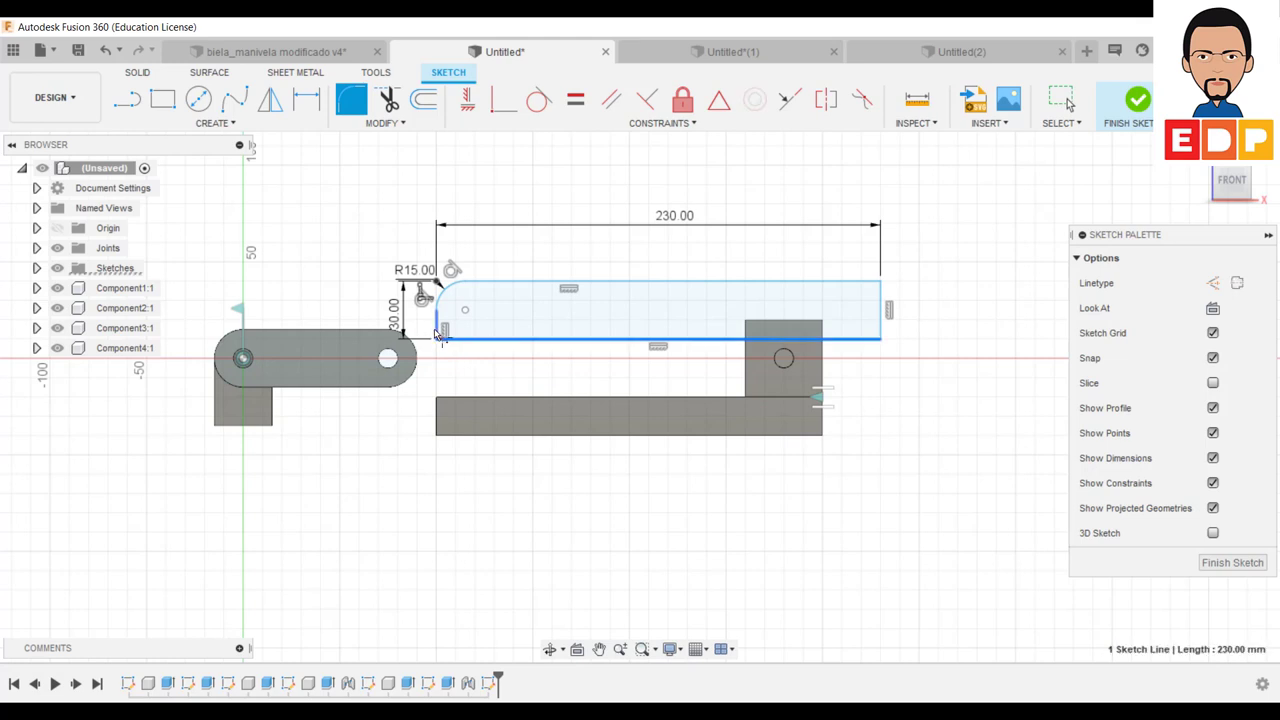
{"action": "left_click", "coordinate": [437, 325]}
{"action": "type", "text": "21"}
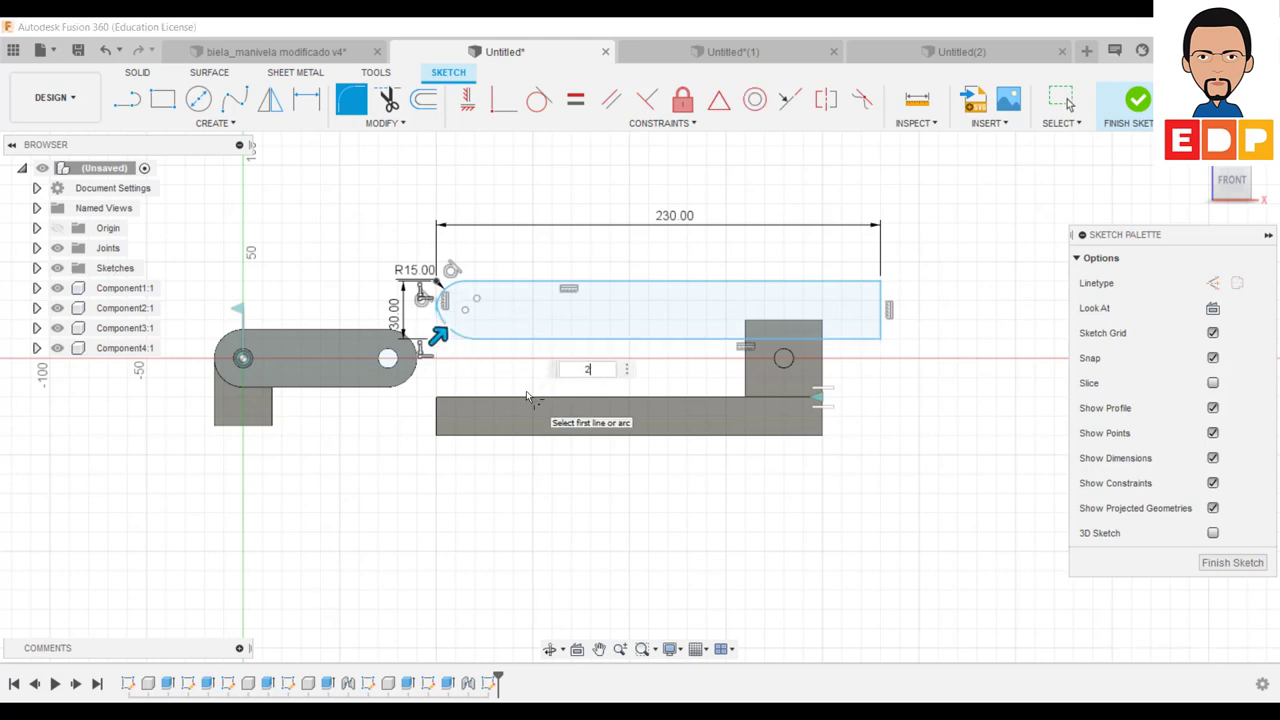
{"action": "key", "text": "Return"}
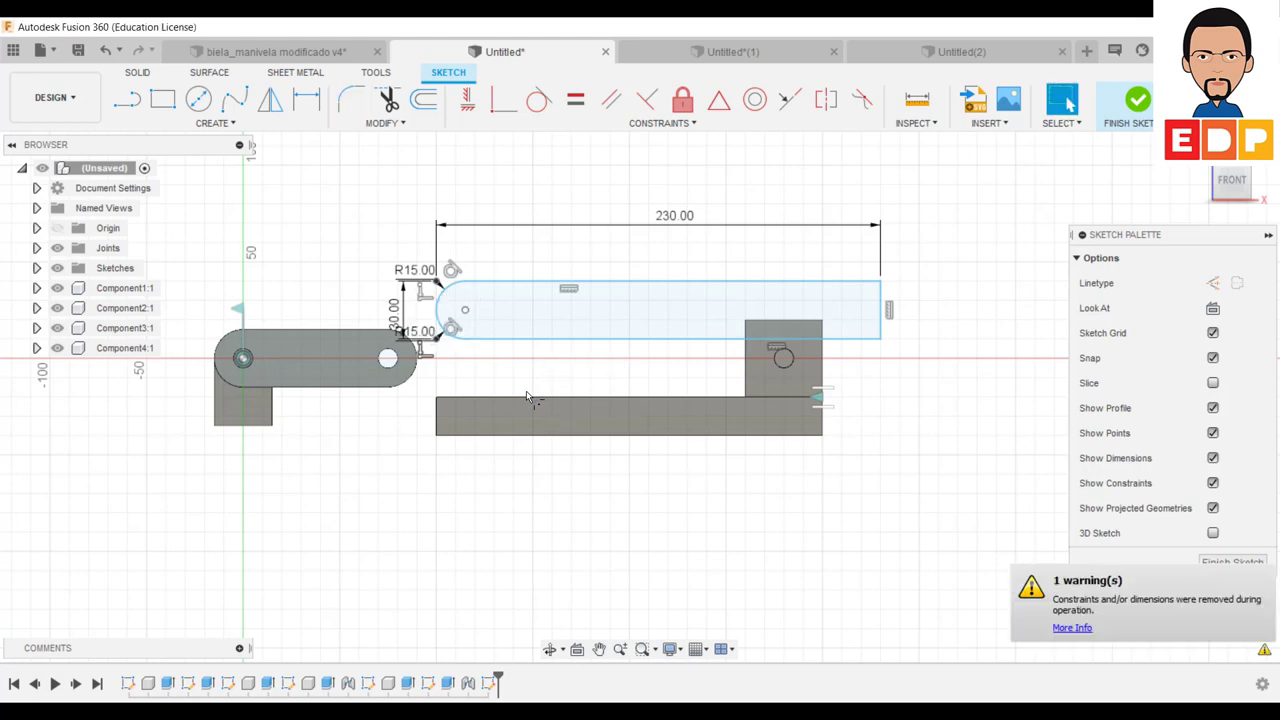
Step: Fillet the top-right and bottom-right corners with a 15 mm radius
{"action": "left_click", "coordinate": [351, 98]}
{"action": "left_click", "coordinate": [870, 282]}
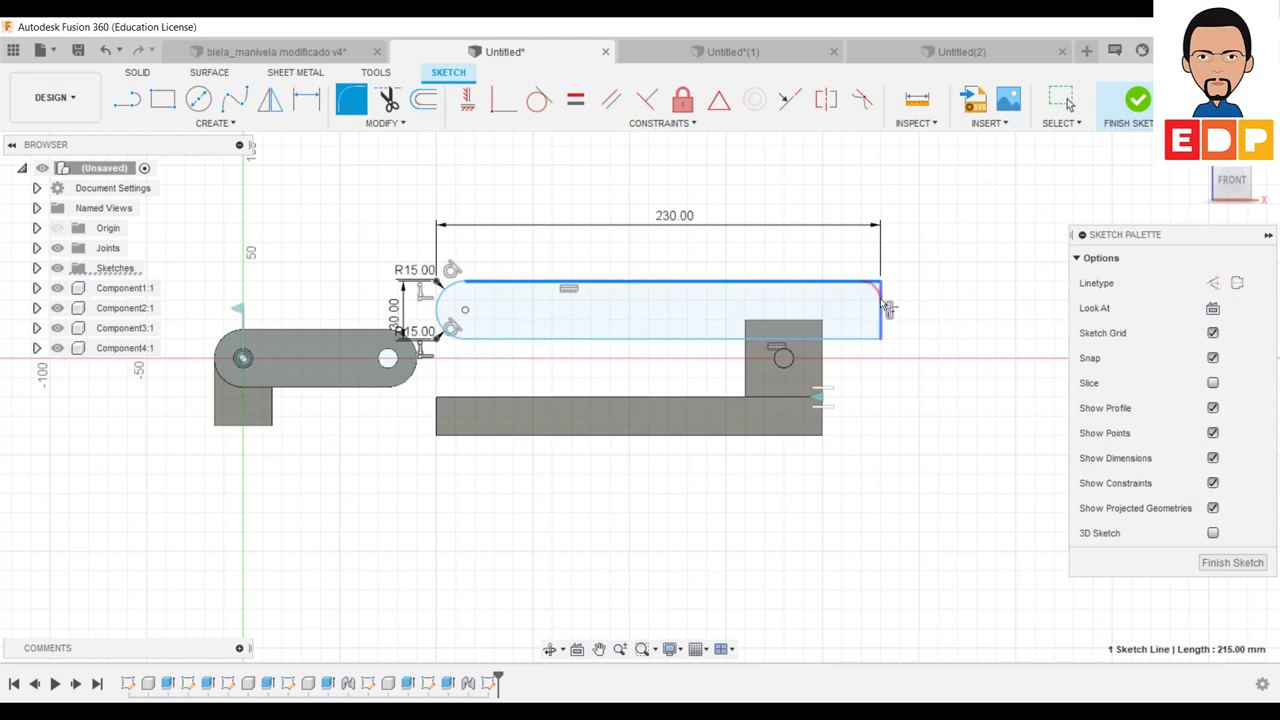
{"action": "left_click", "coordinate": [881, 305]}
{"action": "type", "text": "15"}
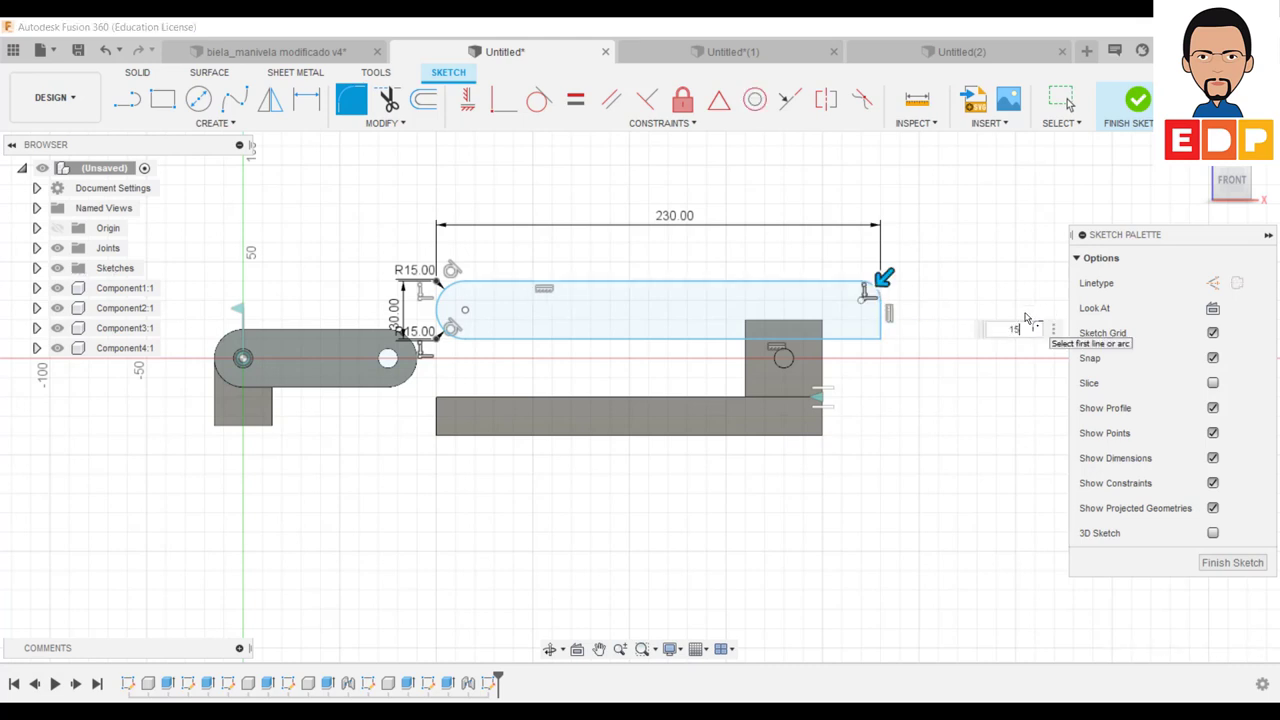
{"action": "key", "text": "Return"}
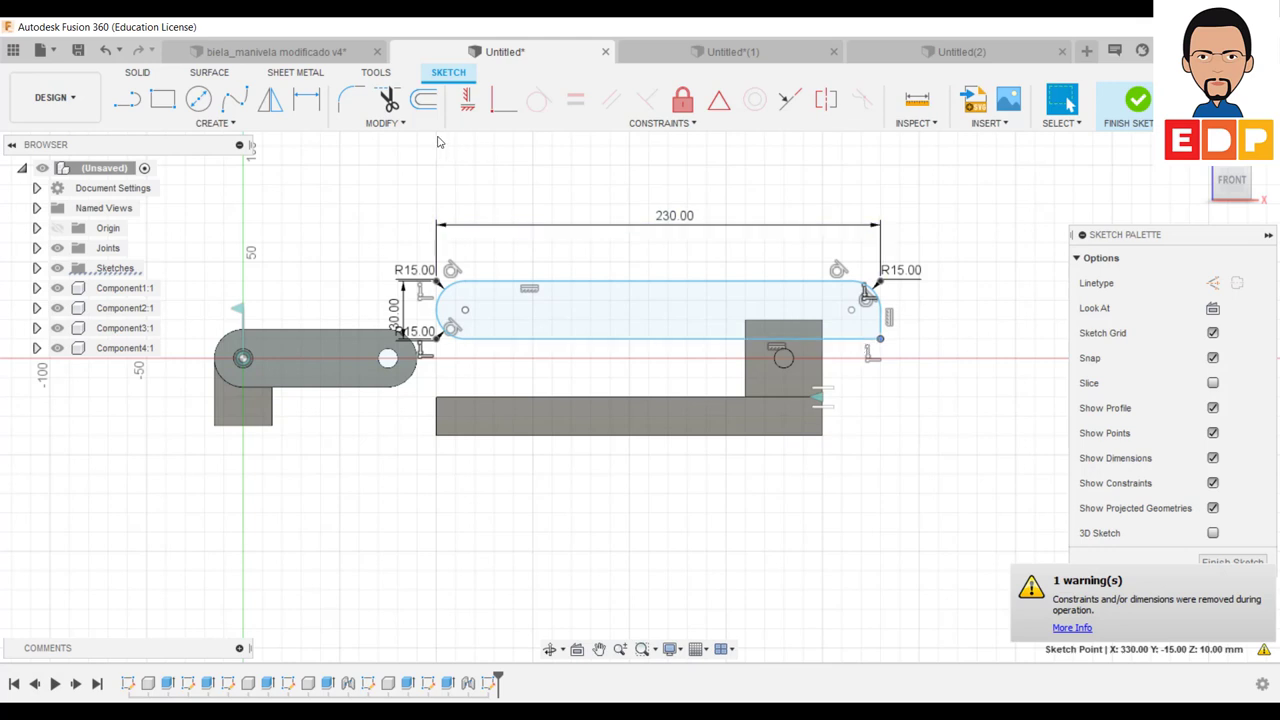
{"action": "left_click", "coordinate": [680, 305]}
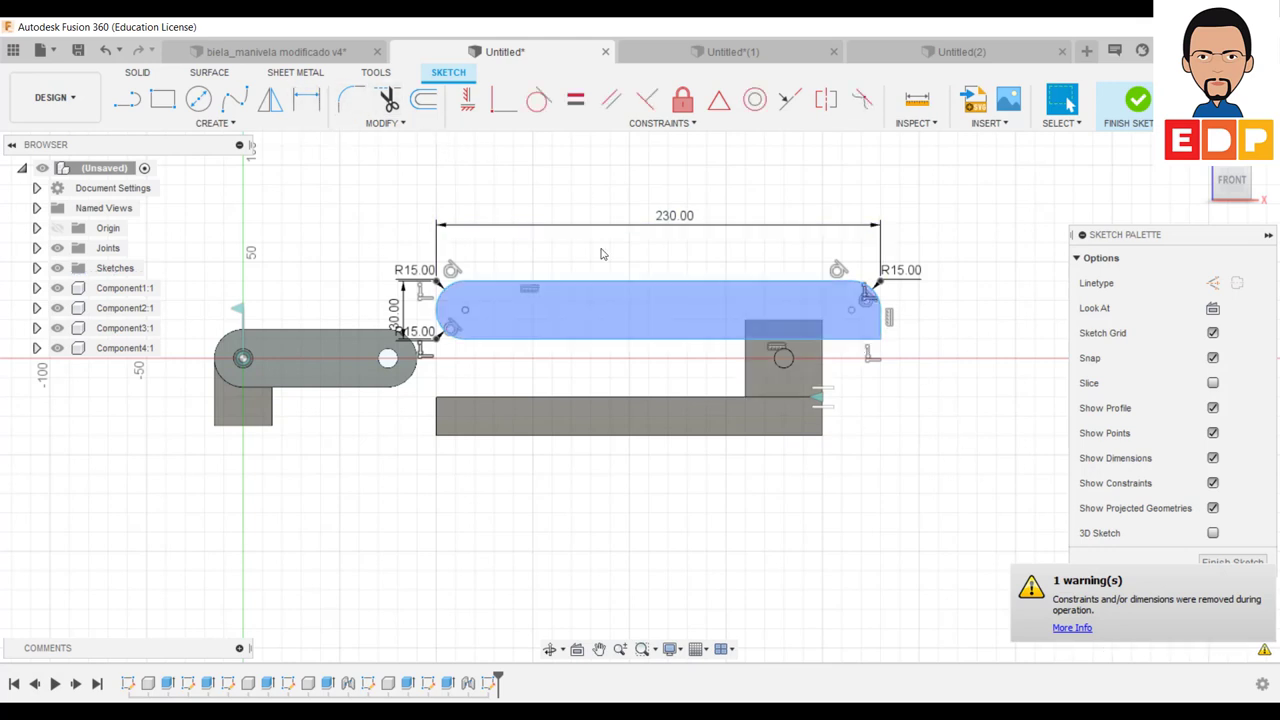
{"action": "left_click", "coordinate": [351, 99]}
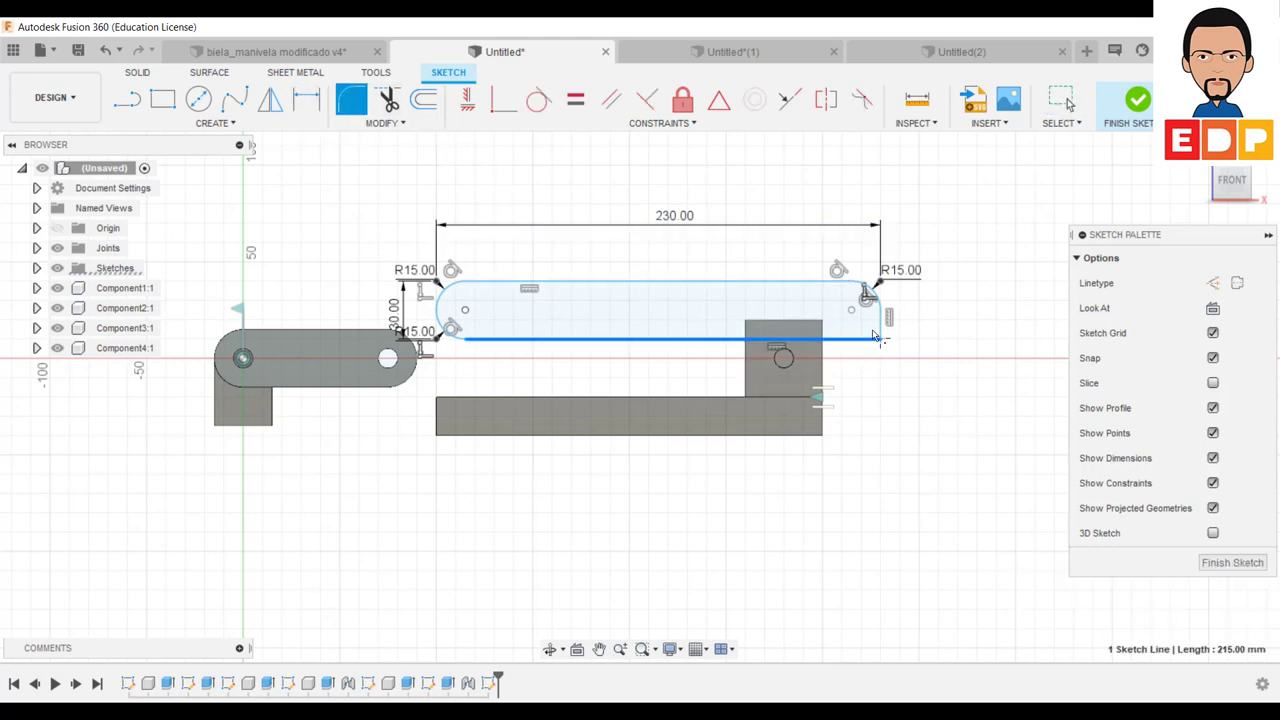
{"action": "left_click", "coordinate": [866, 342]}
{"action": "type", "text": "15"}
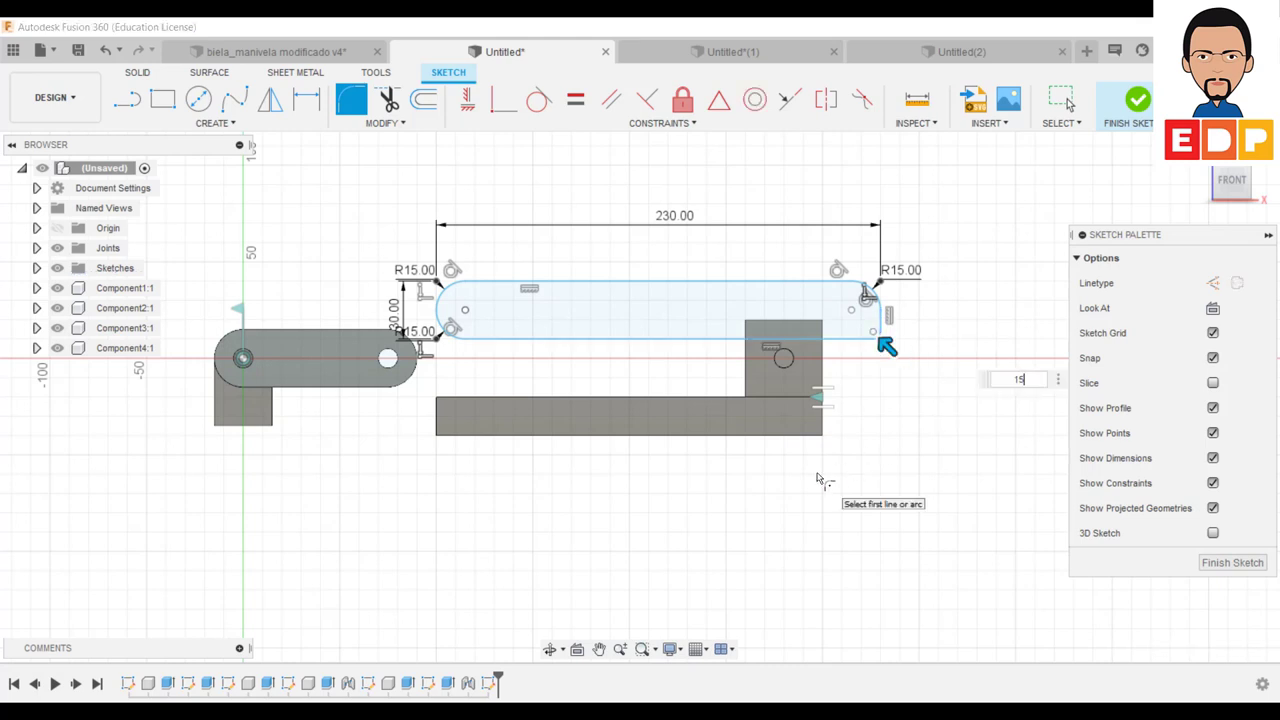
{"action": "key", "text": "Return"}
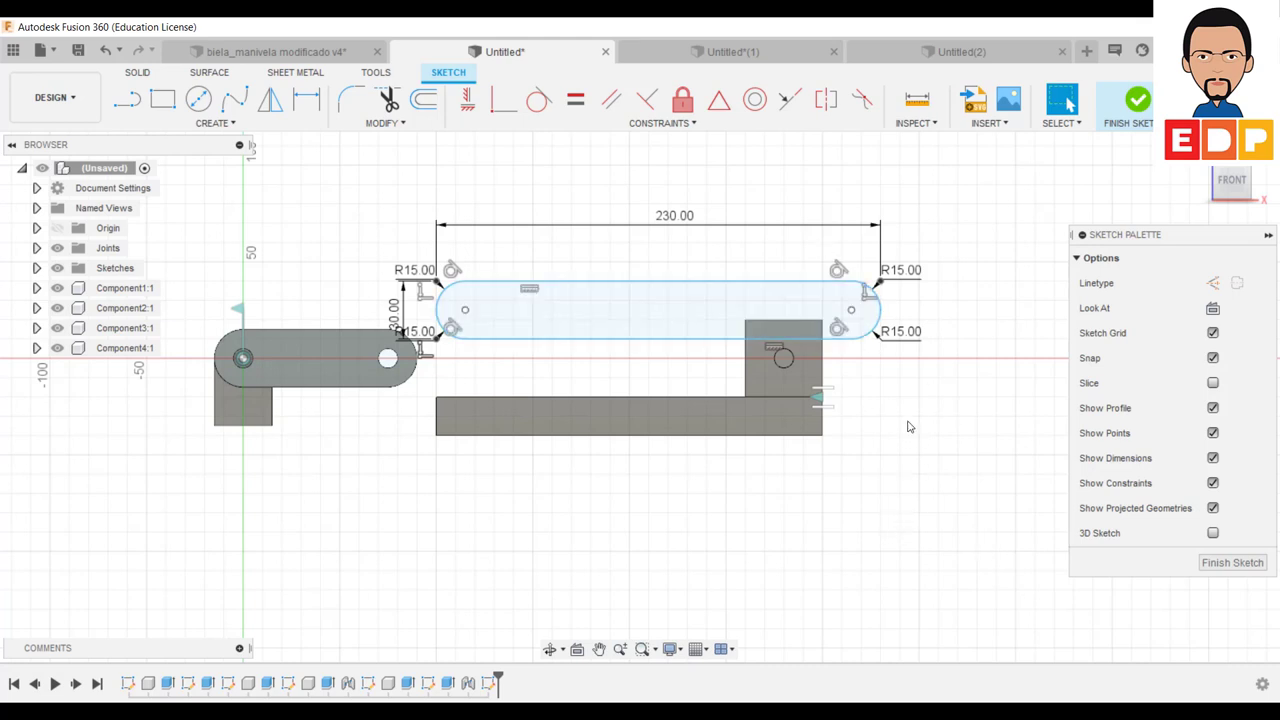
Step: Draw a 10 mm diameter circle centred on the slot's right-end arc
{"action": "left_click", "coordinate": [198, 98]}
{"action": "left_click", "coordinate": [851, 310]}
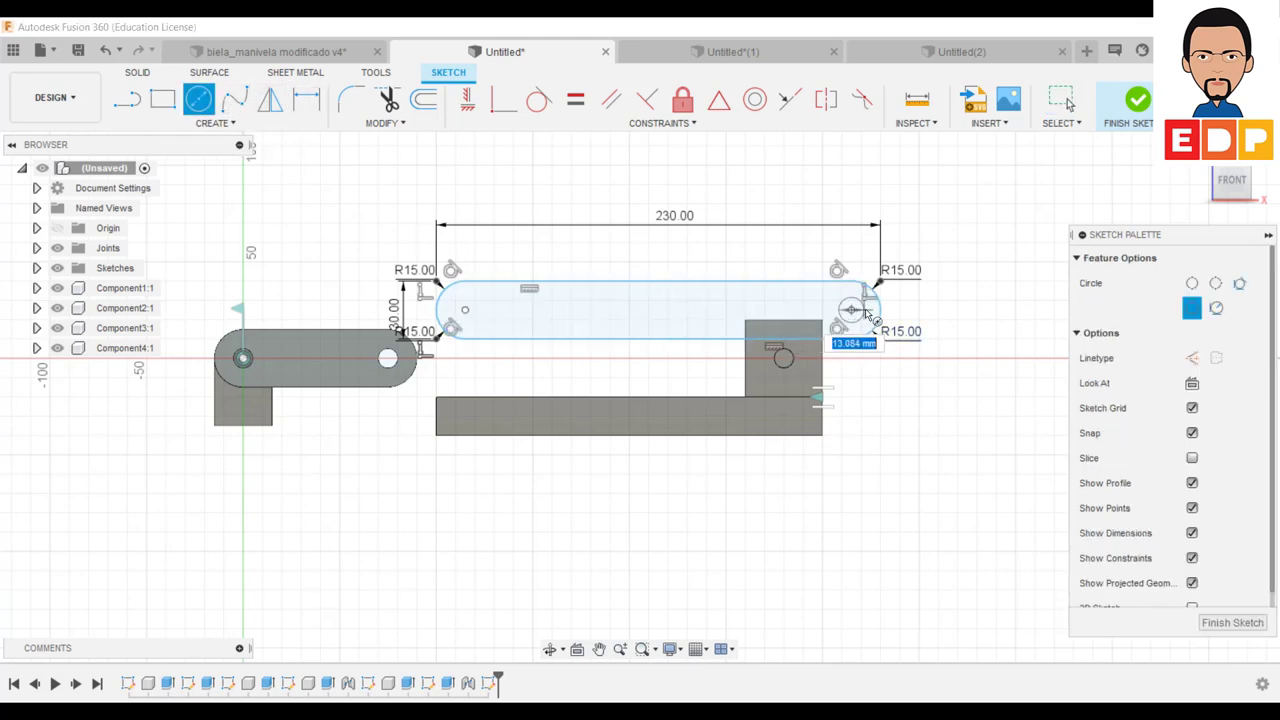
{"action": "left_click", "coordinate": [864, 315]}
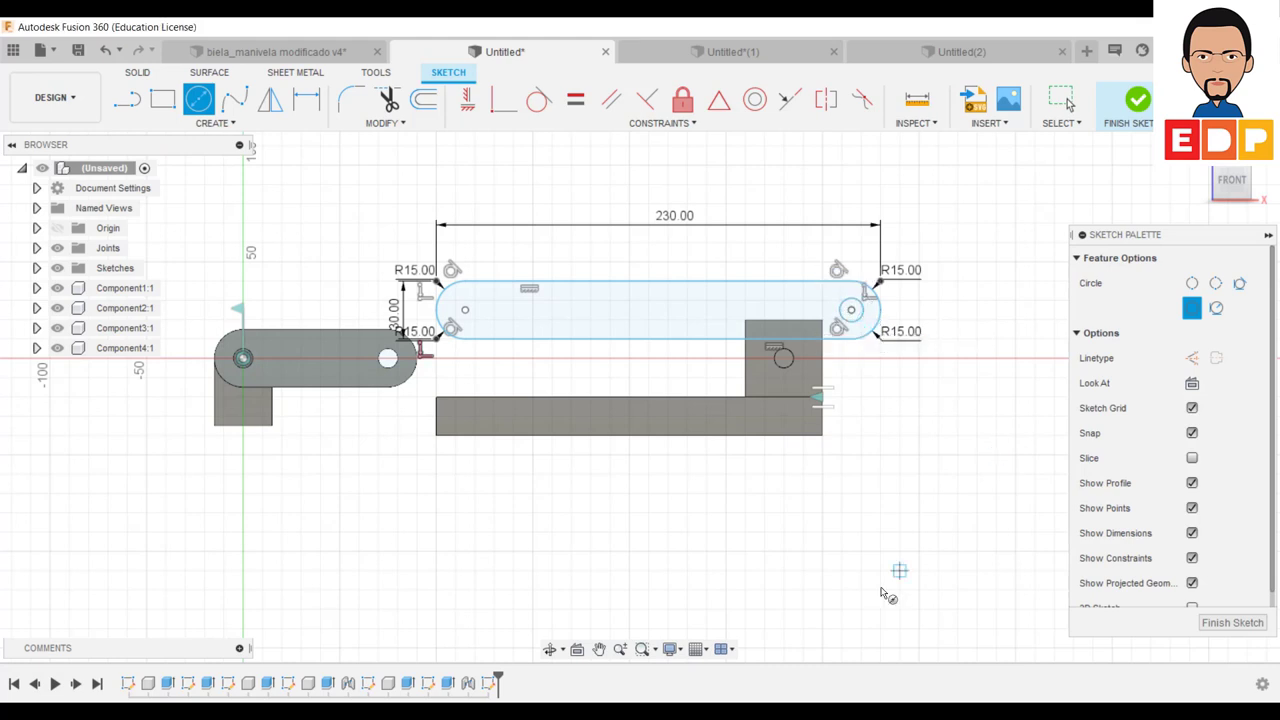
{"action": "left_click", "coordinate": [306, 98]}
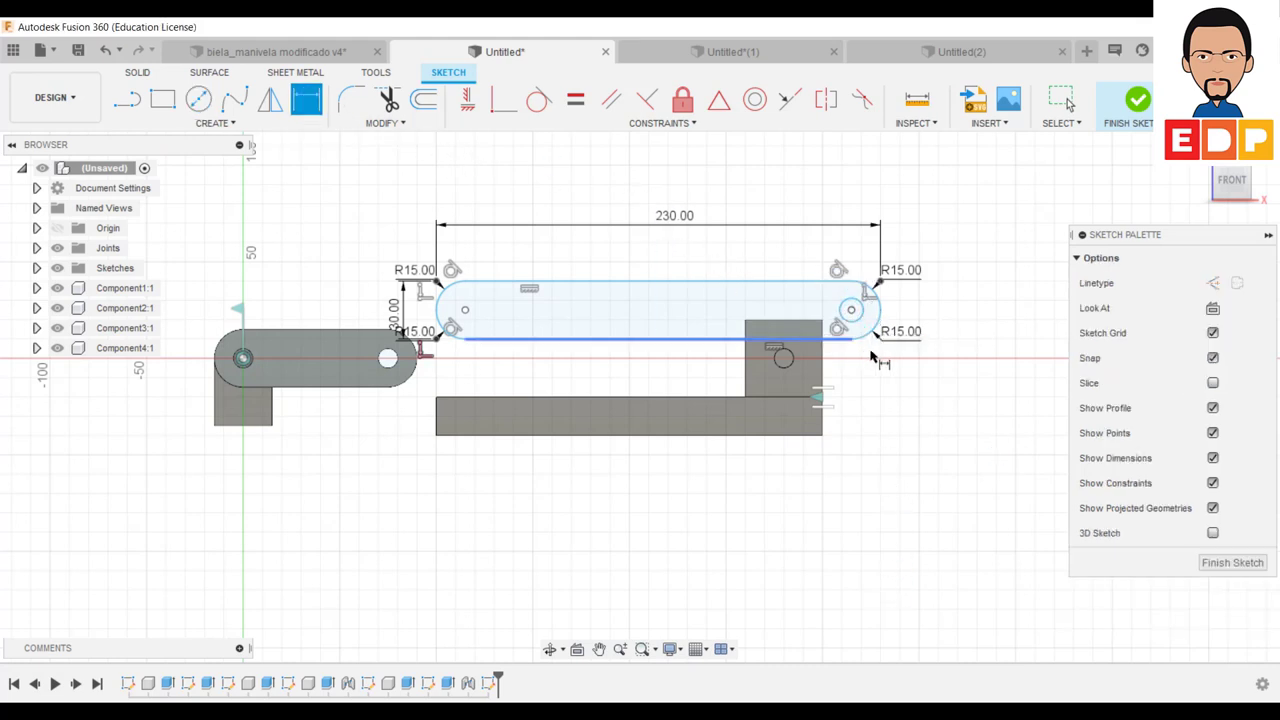
{"action": "left_click", "coordinate": [856, 314]}
{"action": "left_click", "coordinate": [882, 443]}
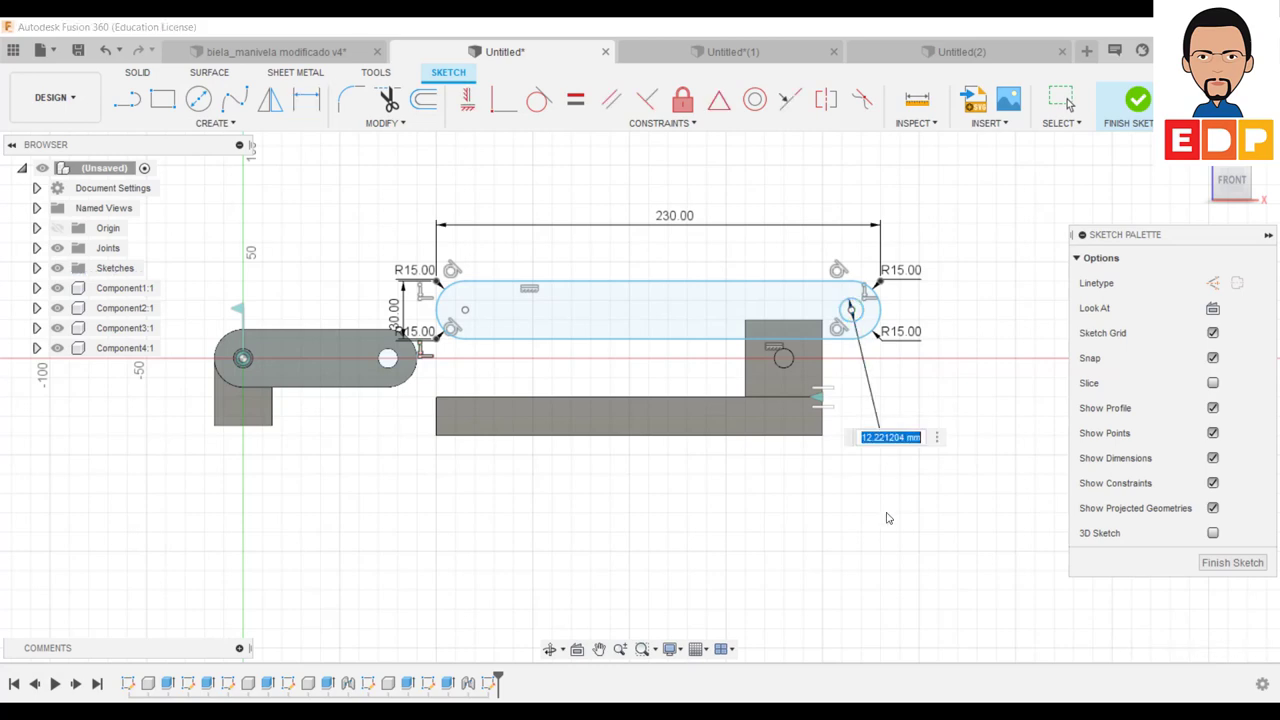
{"action": "type", "text": "10"}
{"action": "key", "text": "Return"}
Step: Finish the sketch and return to solid modelling
{"action": "scroll", "coordinate": [886, 520], "scroll_direction": "up", "scroll_amount": 2}
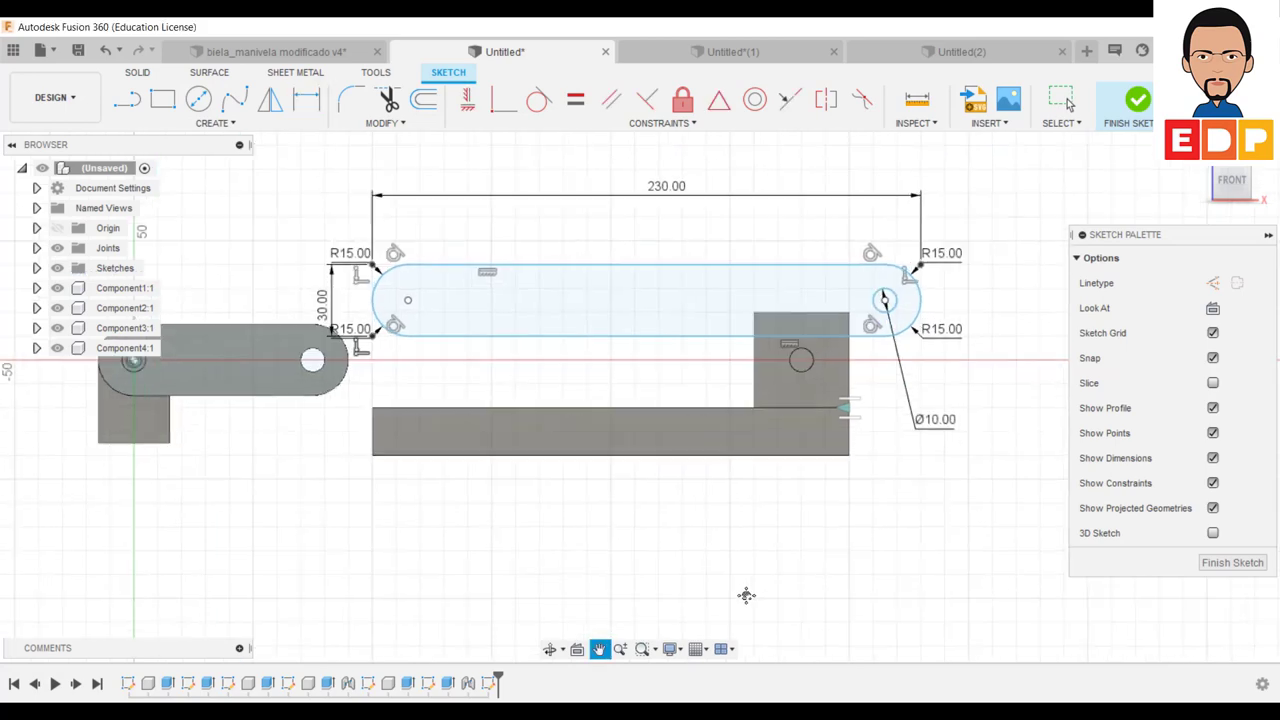
{"action": "middle_click_drag", "start_coordinate": [746, 594], "coordinate": [819, 593]}
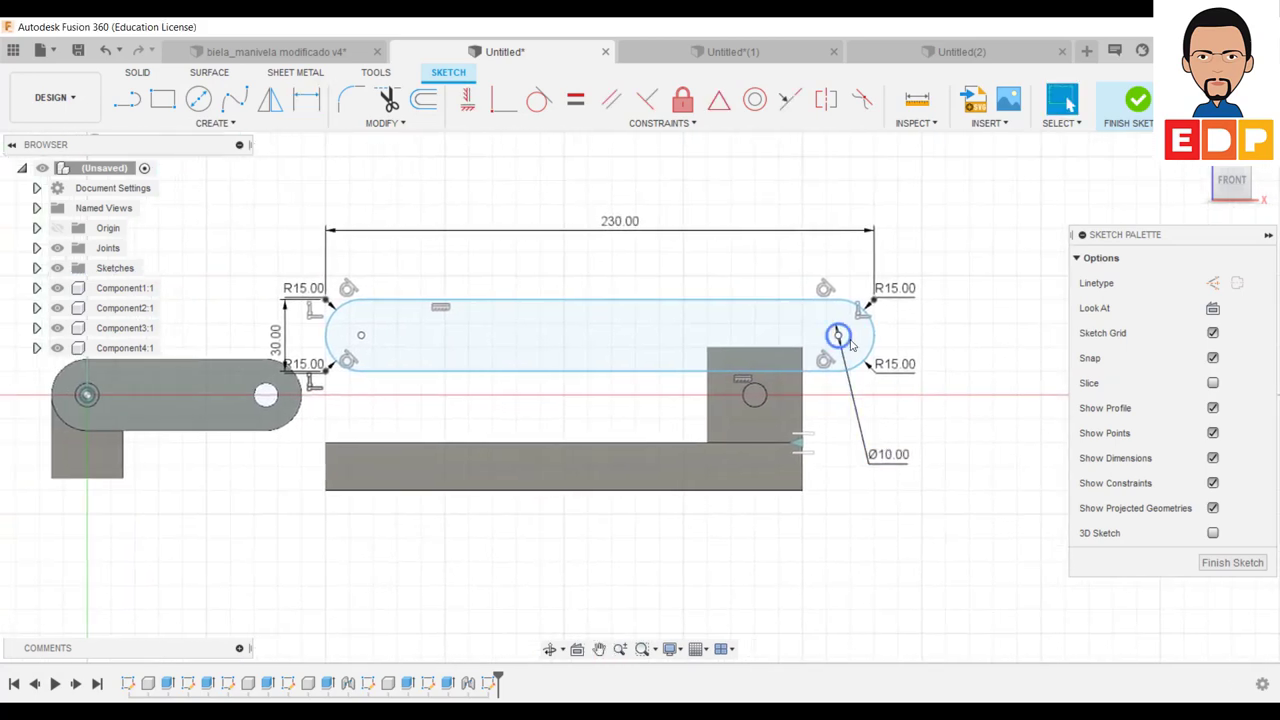
{"action": "left_click", "coordinate": [1238, 563]}
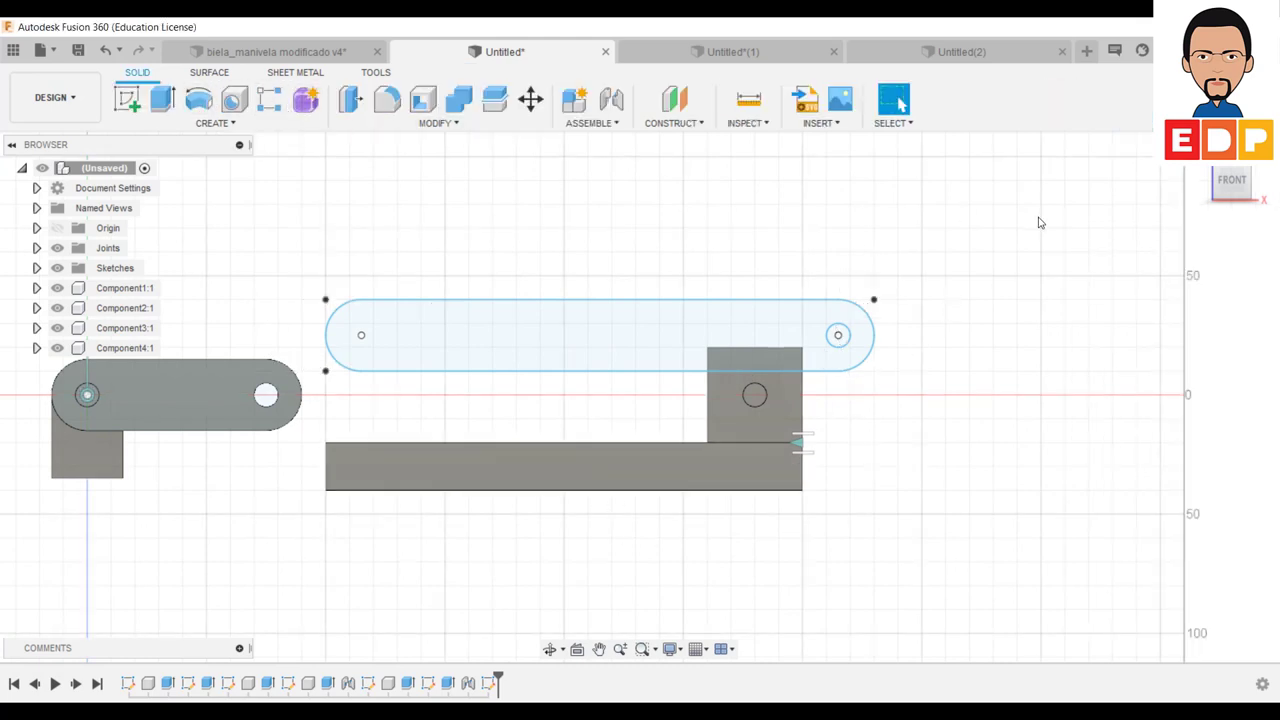
{"action": "mouse_move", "coordinate": [1232, 183]}
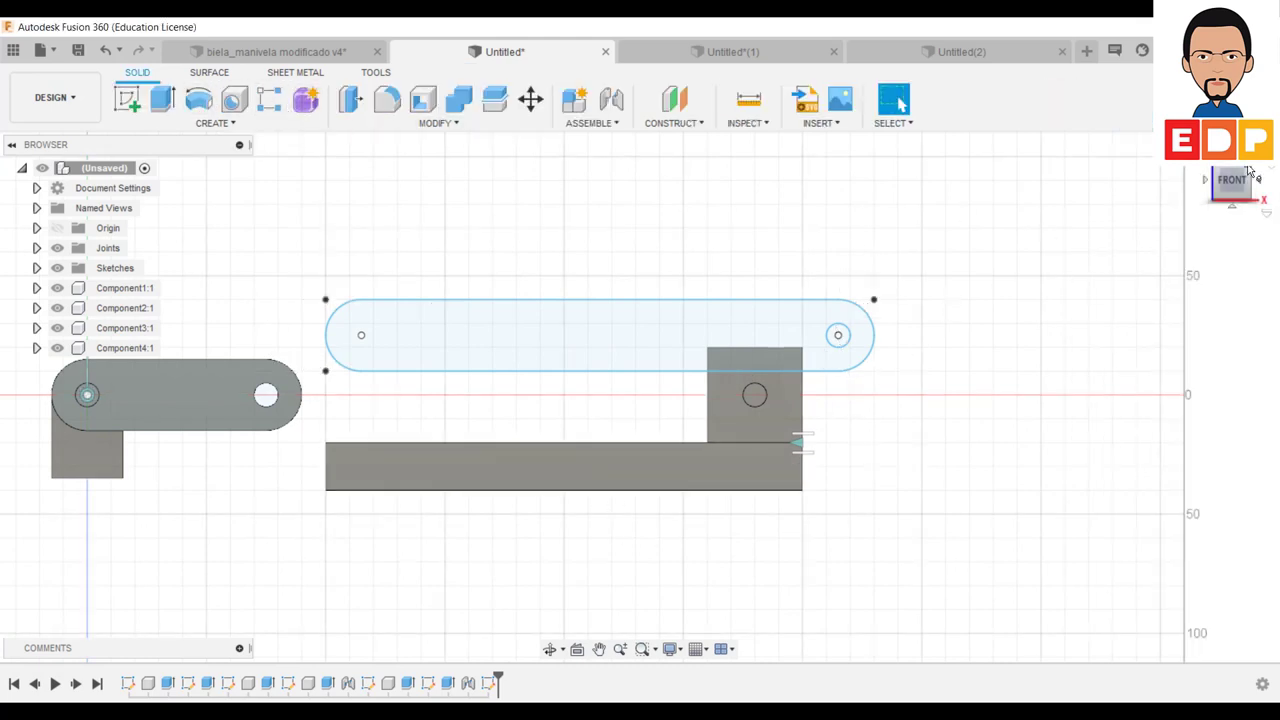
Step: Orbit and pan to an isometric view framing the rod sketch above the crank and slider
{"action": "left_click", "coordinate": [1248, 170]}
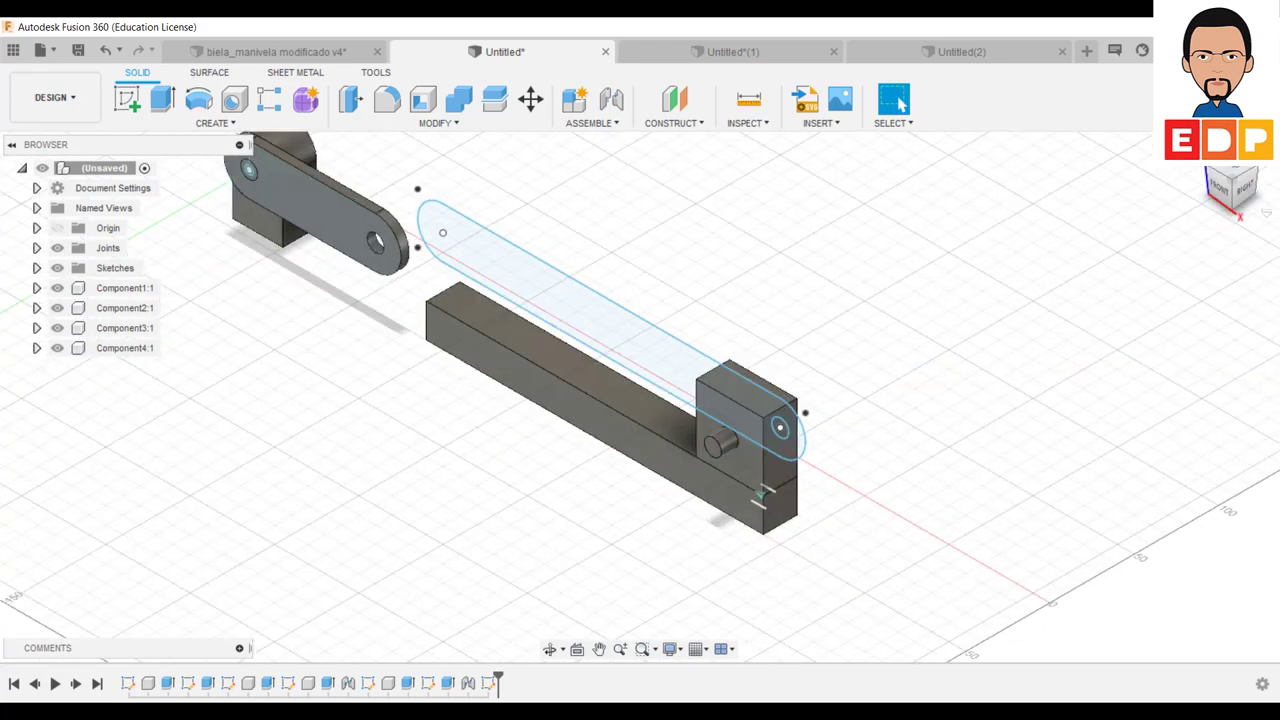
{"action": "left_click", "coordinate": [1232, 172]}
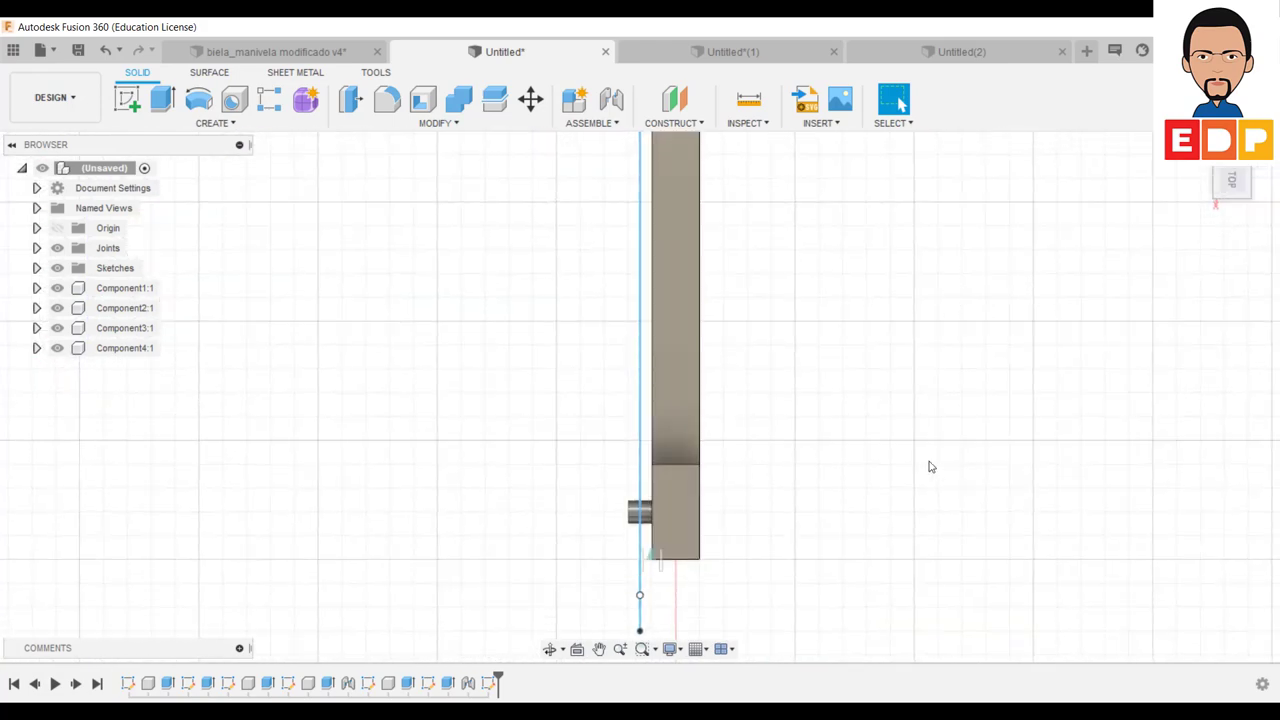
{"action": "mouse_move", "coordinate": [911, 457]}
{"action": "middle_mouse_down"}
{"action": "mouse_move", "coordinate": [792, 521]}
{"action": "mouse_move", "coordinate": [787, 492]}
{"action": "middle_mouse_up"}
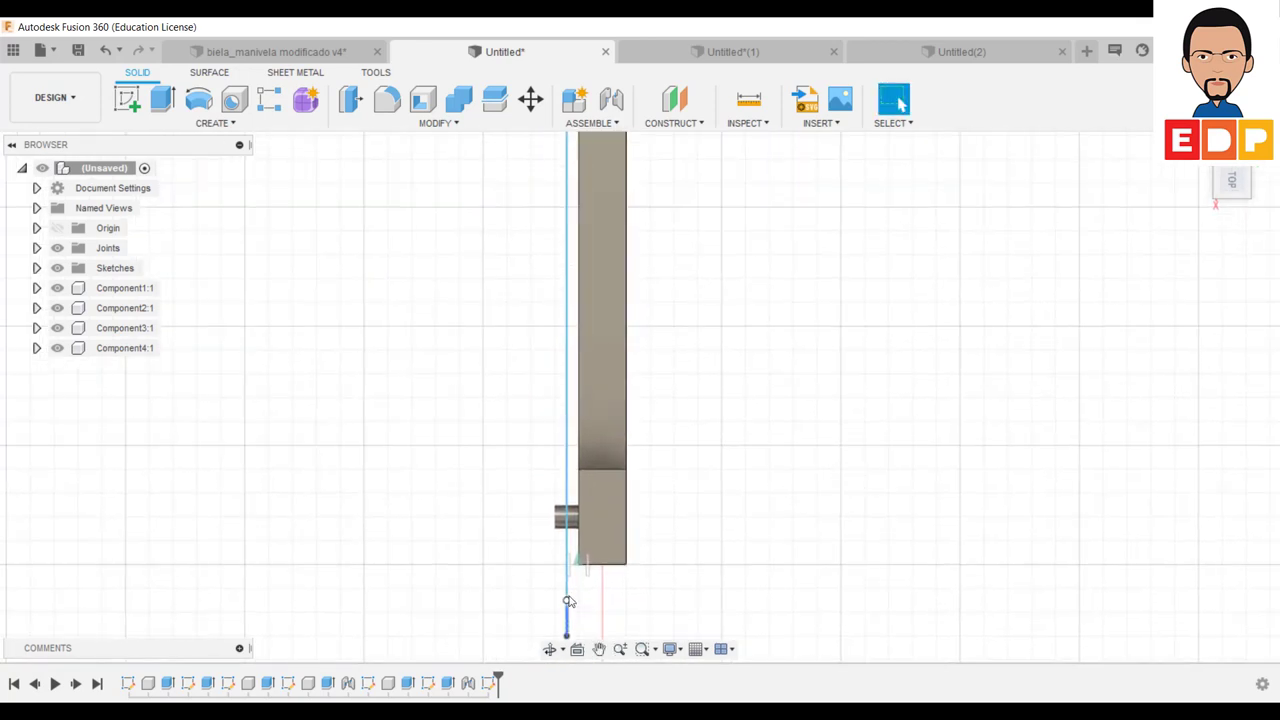
{"action": "middle_click_drag", "start_coordinate": [915, 495], "coordinate": [963, 369]}
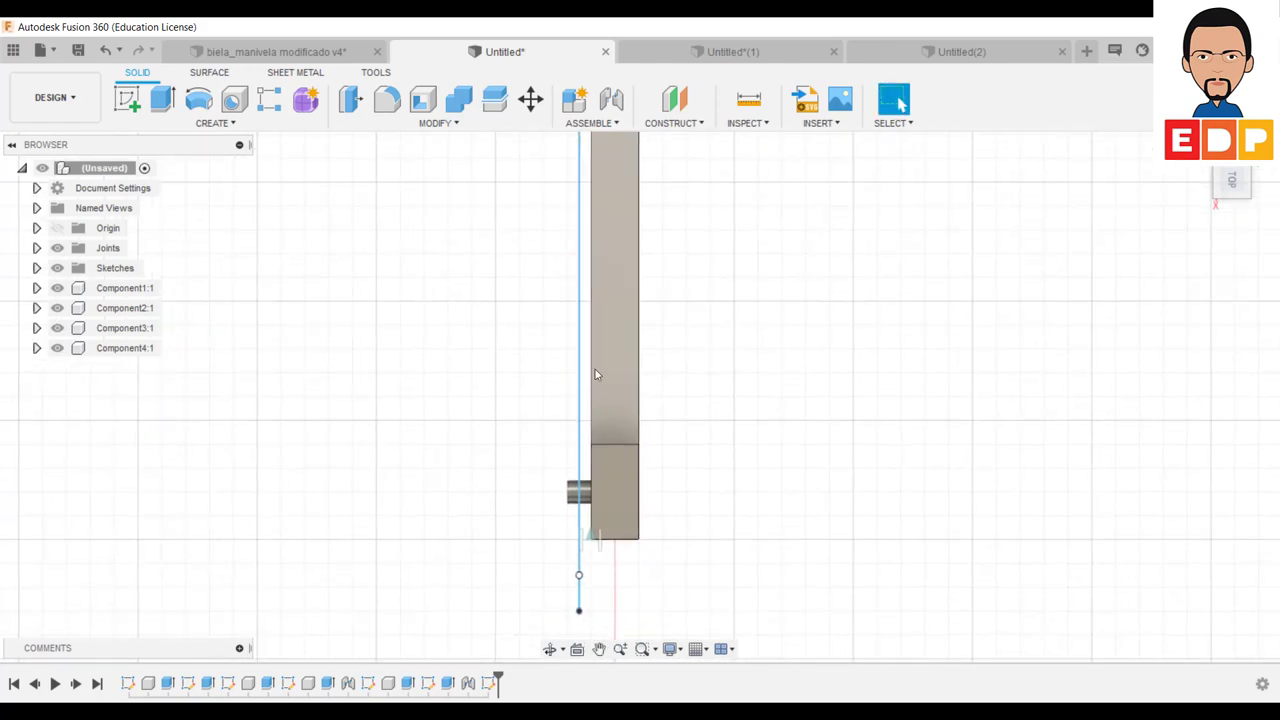
{"action": "mouse_move", "coordinate": [1231, 181]}
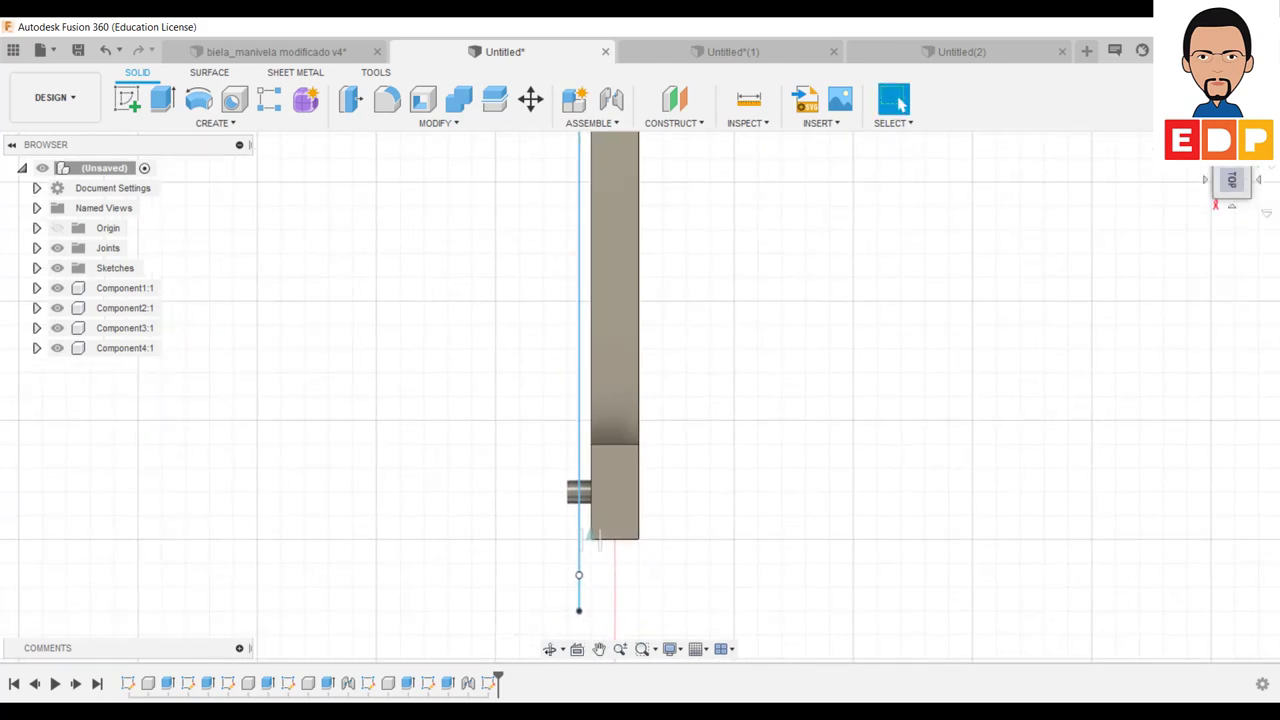
{"action": "left_click", "coordinate": [1256, 205]}
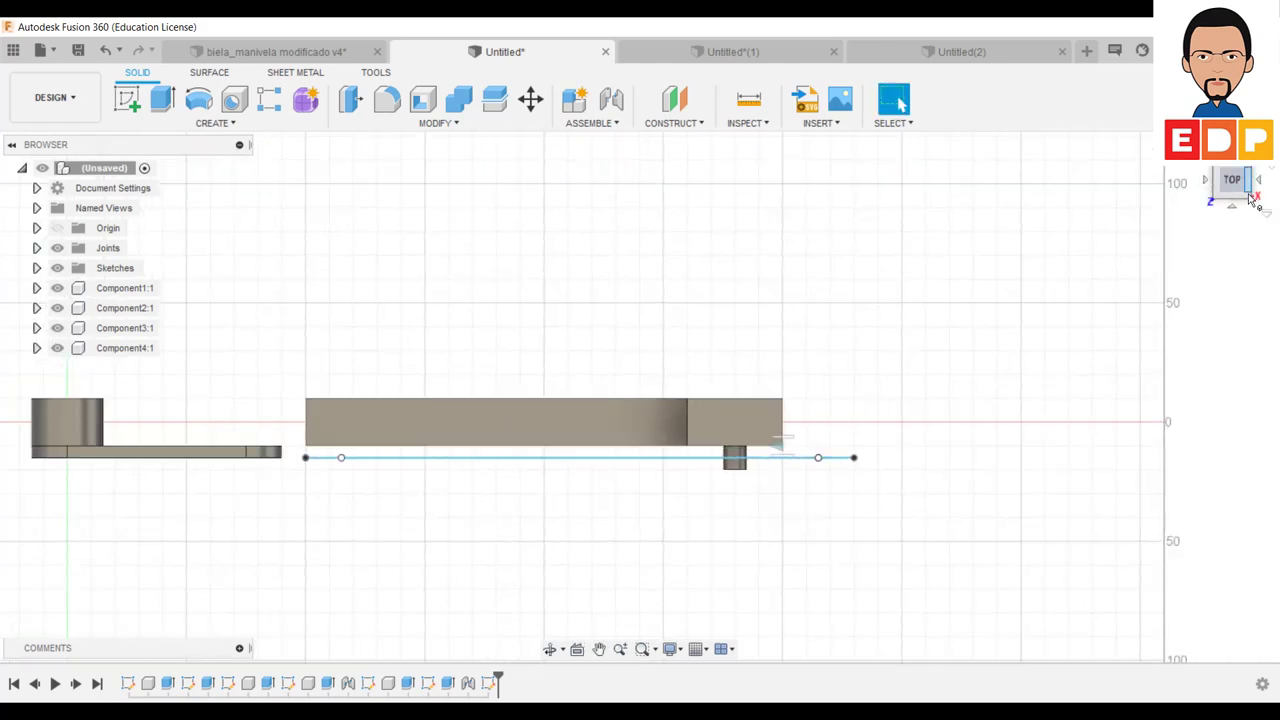
{"action": "left_click", "coordinate": [1254, 200]}
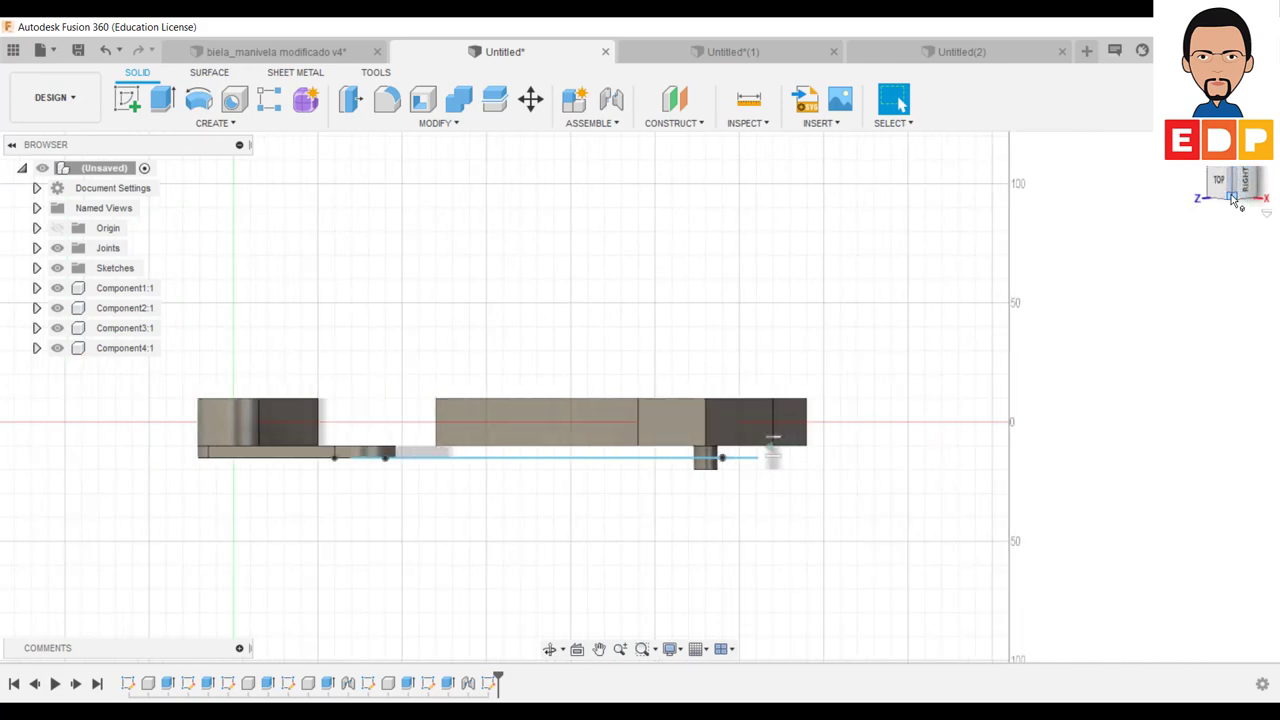
{"action": "left_click", "coordinate": [1233, 197]}
{"action": "scroll", "coordinate": [880, 434], "scroll_direction": "up", "scroll_amount": 5}
{"action": "mouse_move", "coordinate": [946, 531]}
{"action": "middle_mouse_down"}
{"action": "mouse_move", "coordinate": [1001, 382]}
{"action": "mouse_move", "coordinate": [889, 429]}
{"action": "mouse_move", "coordinate": [903, 346]}
{"action": "middle_mouse_up"}
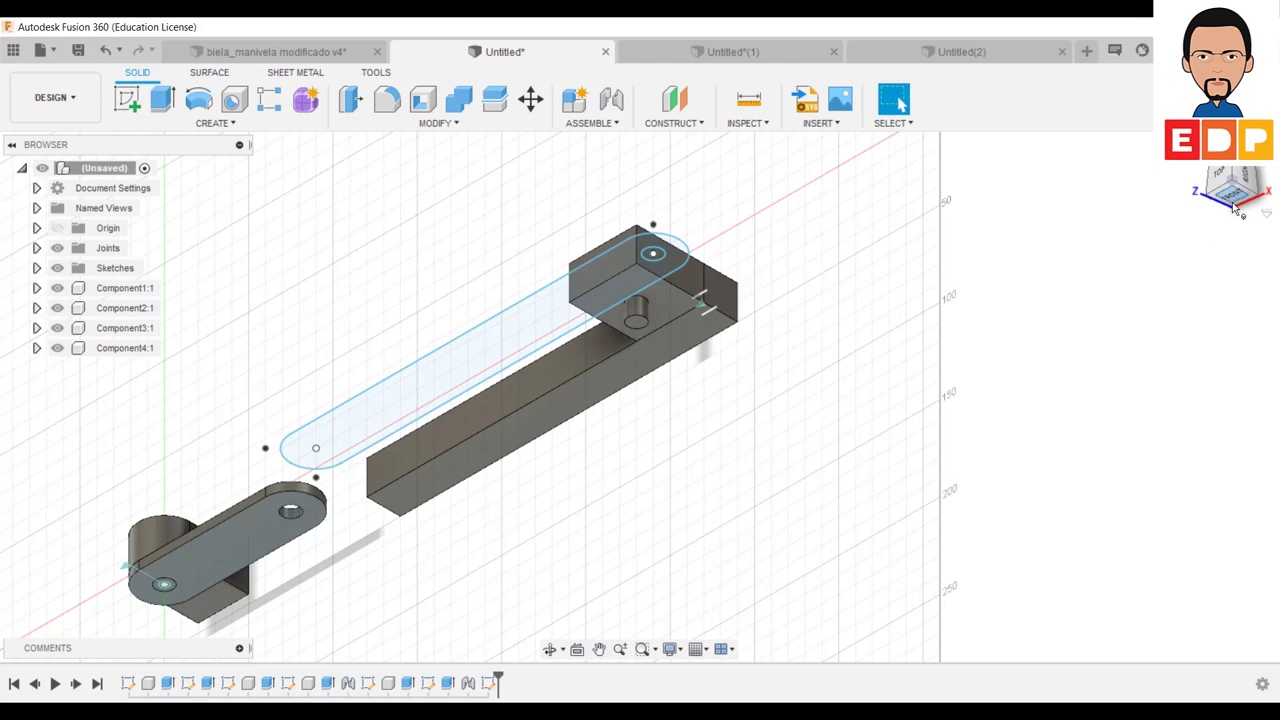
Step: Extrude the rod profile 5 mm in one direction as a new component, Component5:1
{"action": "left_click", "coordinate": [162, 99]}
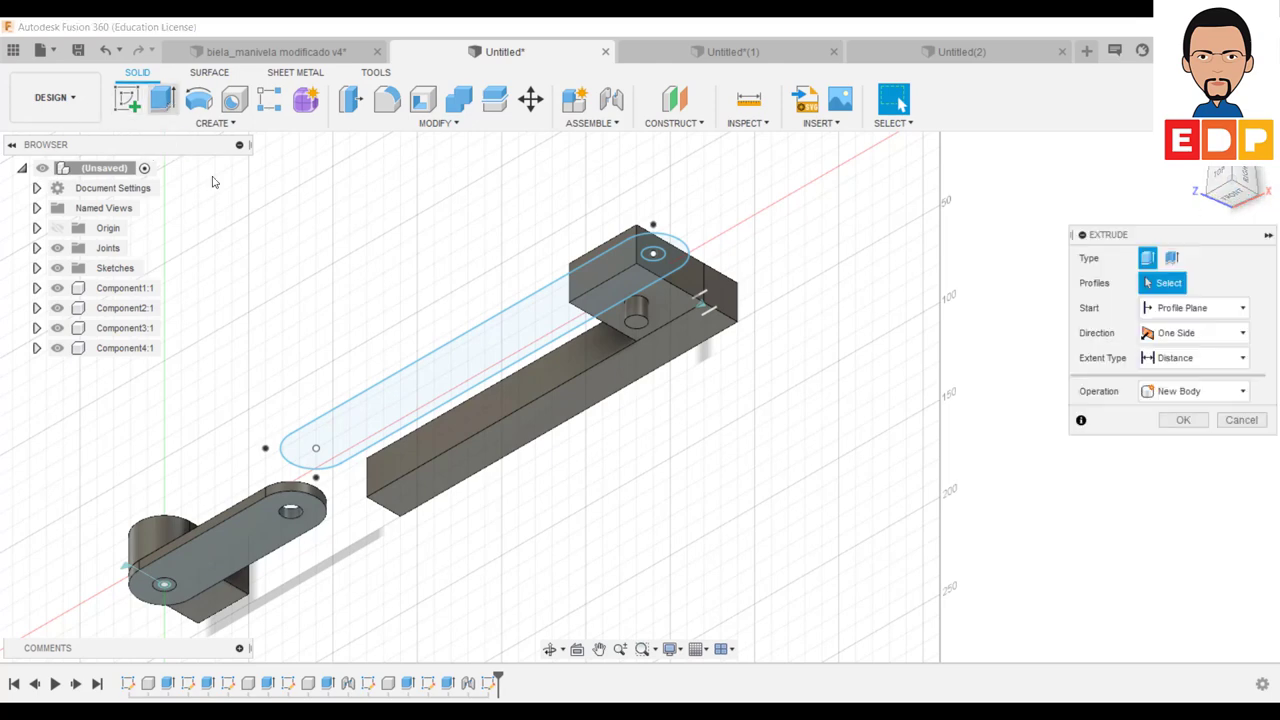
{"action": "left_click", "coordinate": [471, 368]}
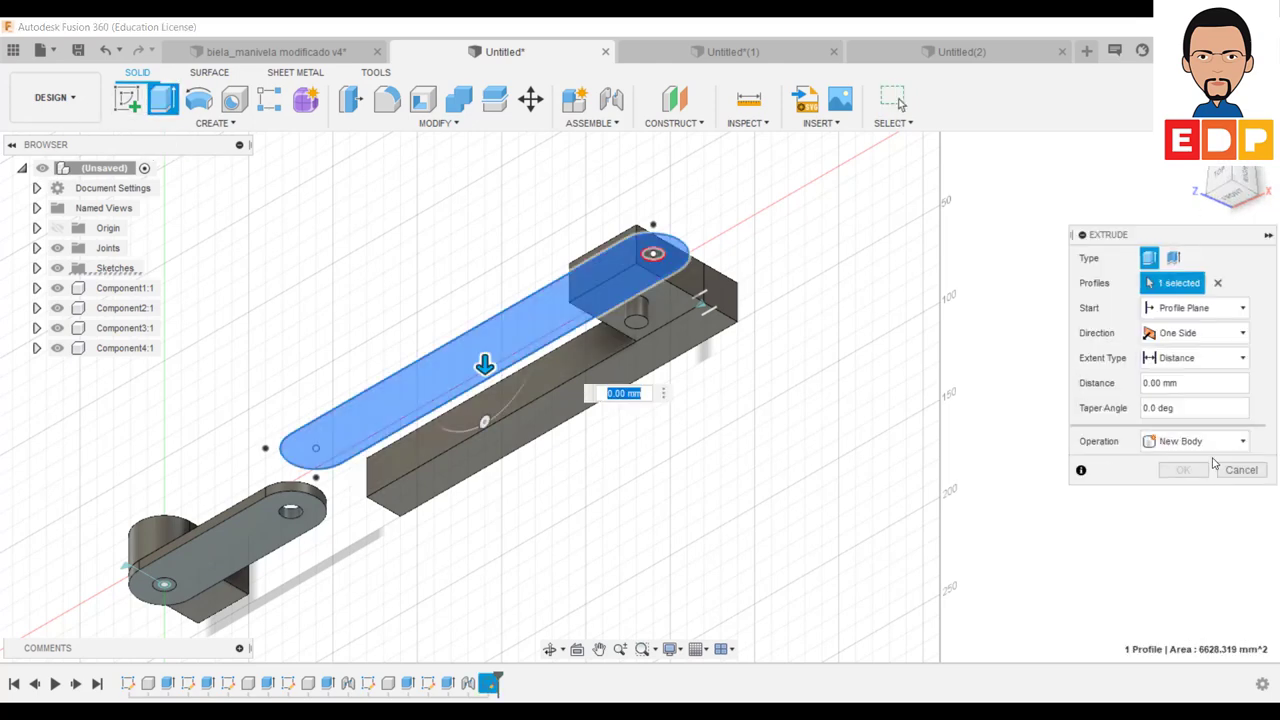
{"action": "left_click", "coordinate": [1206, 443]}
{"action": "left_click", "coordinate": [1200, 539]}
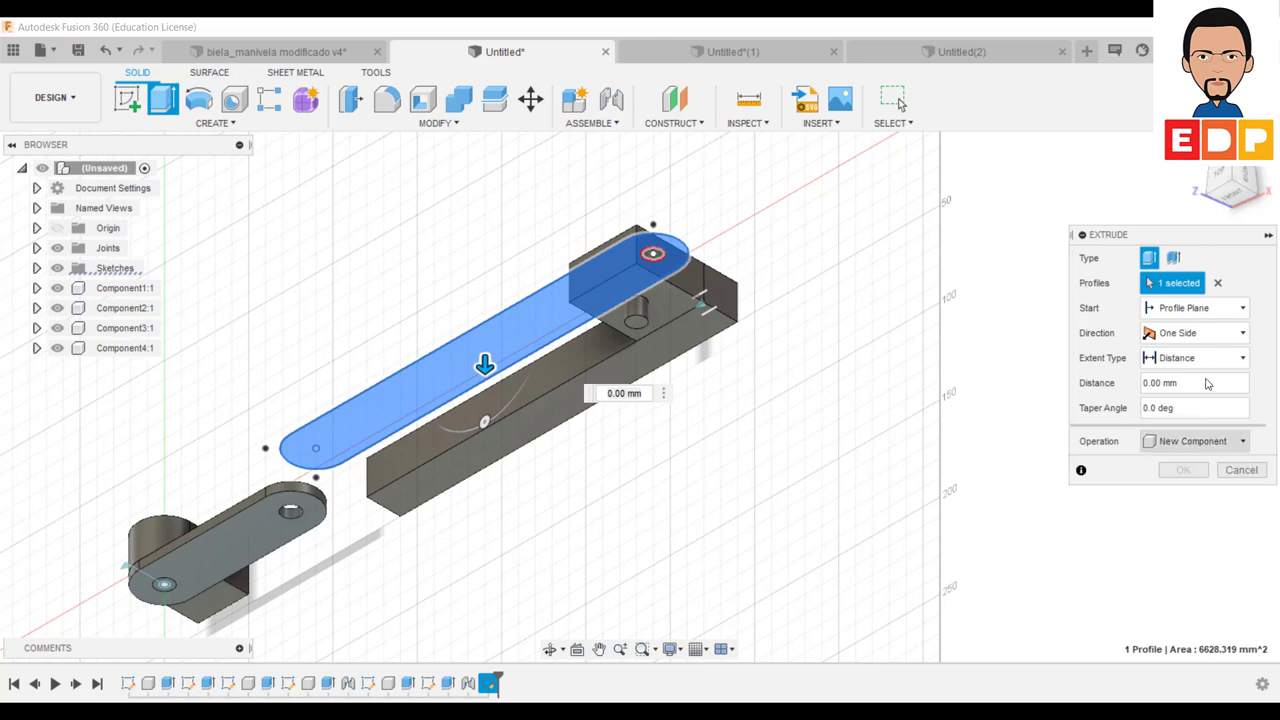
{"action": "left_click", "coordinate": [1200, 333]}
{"action": "left_click", "coordinate": [1180, 355]}
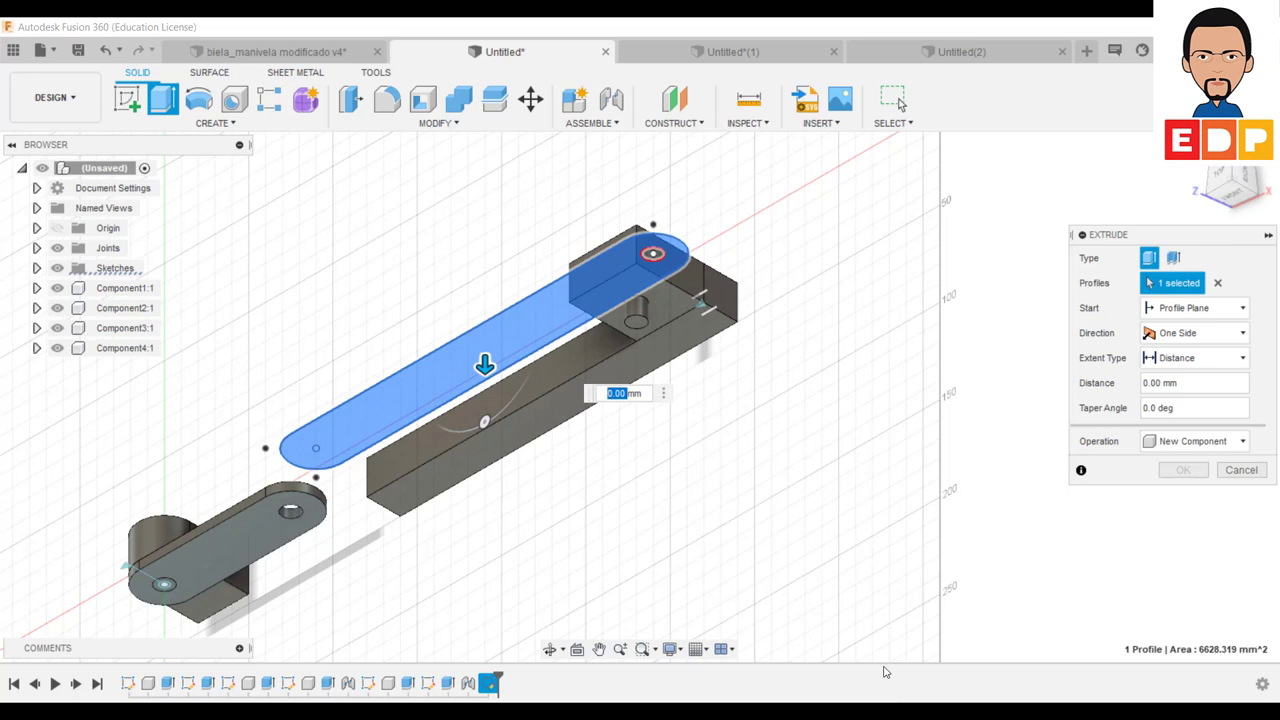
{"action": "type", "text": "5"}
{"action": "key", "text": "Return"}
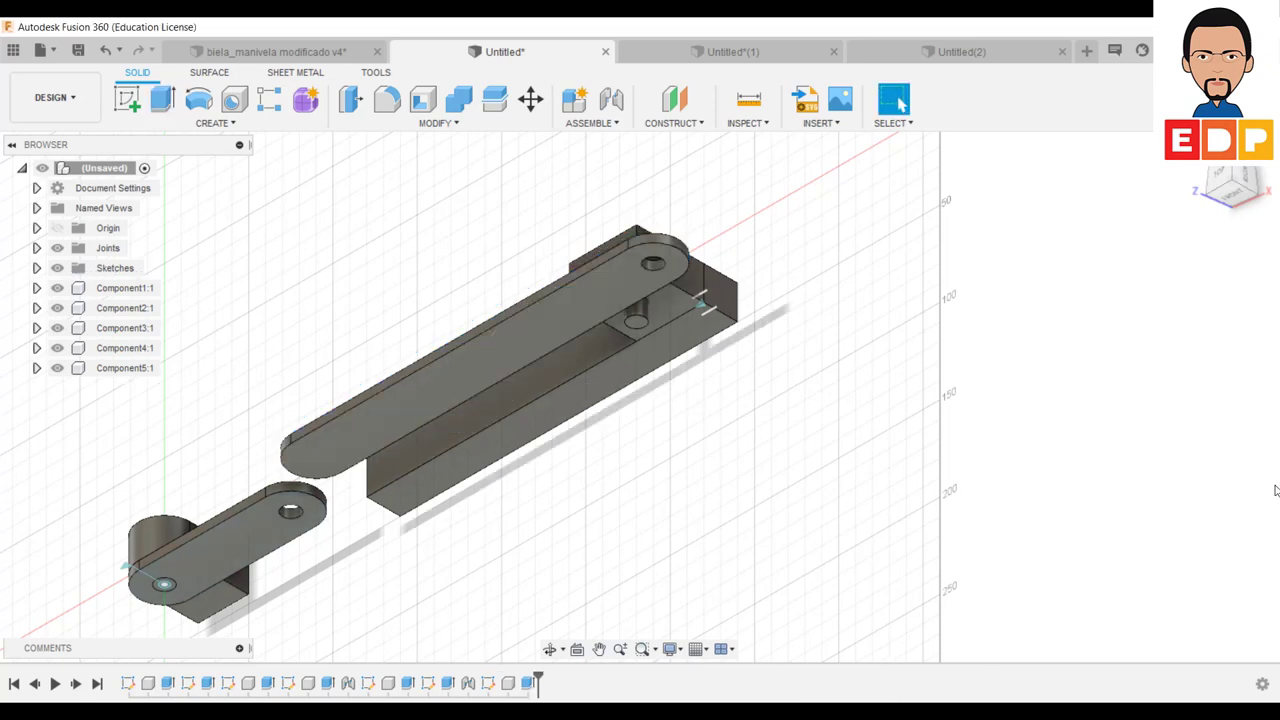
Step: Inspect the extruded rod from top, corner and back views
{"action": "left_click", "coordinate": [1212, 193]}
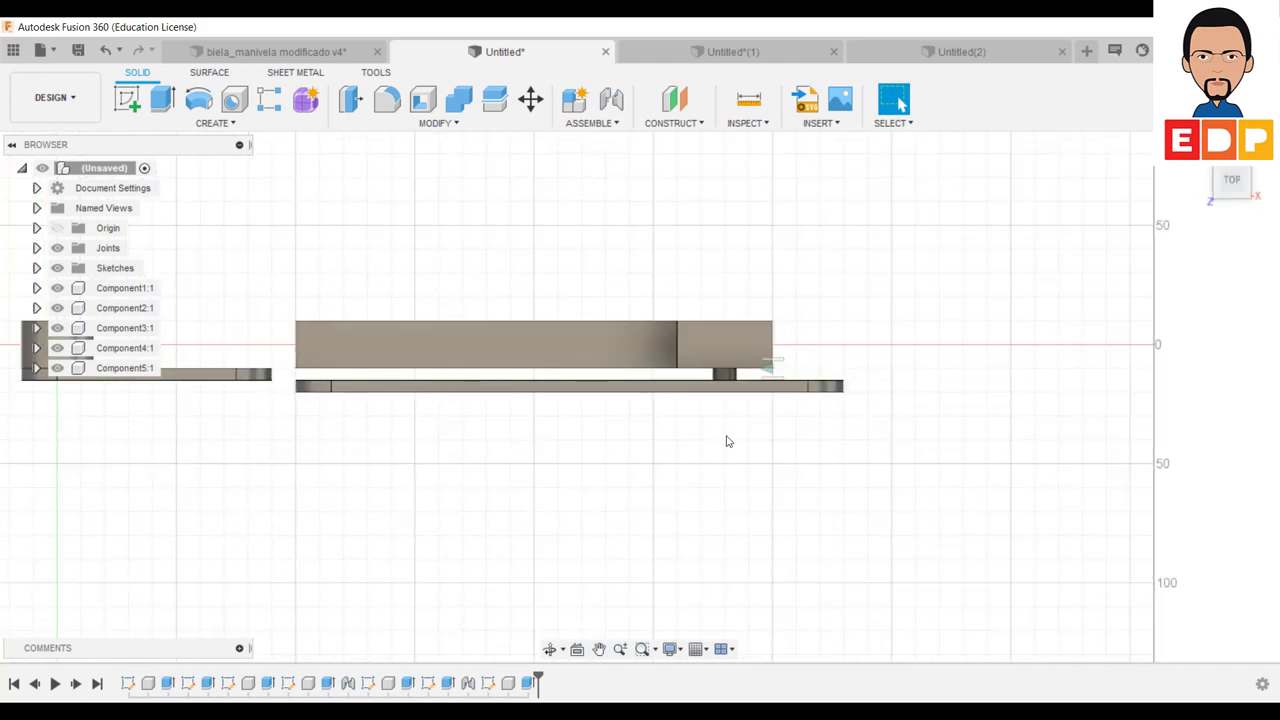
{"action": "mouse_move", "coordinate": [1232, 185]}
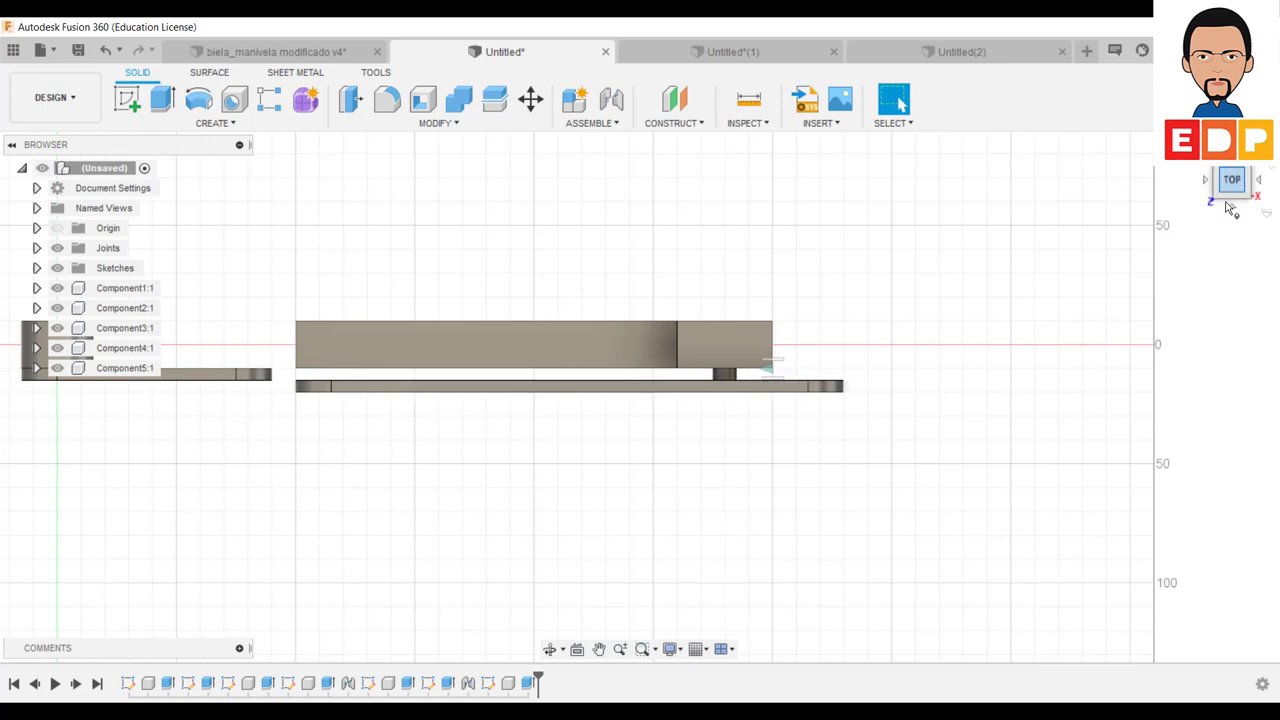
{"action": "left_click", "coordinate": [1216, 204]}
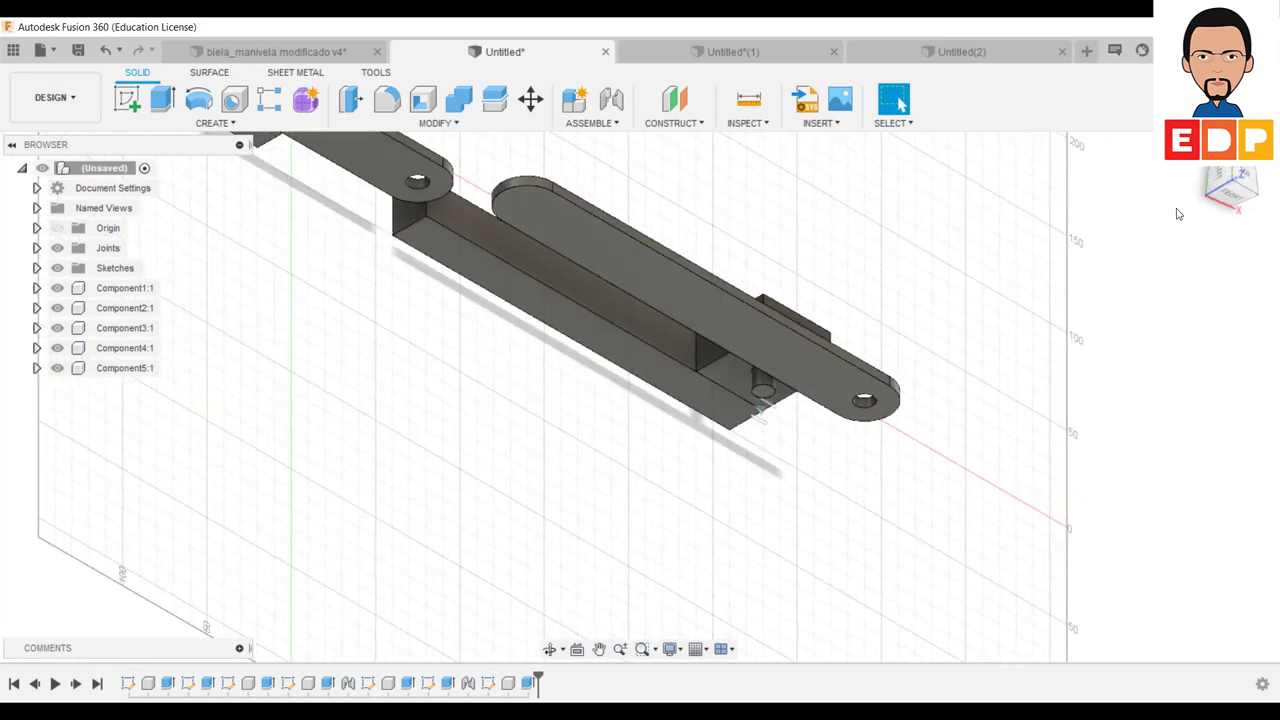
{"action": "left_click", "coordinate": [1255, 174]}
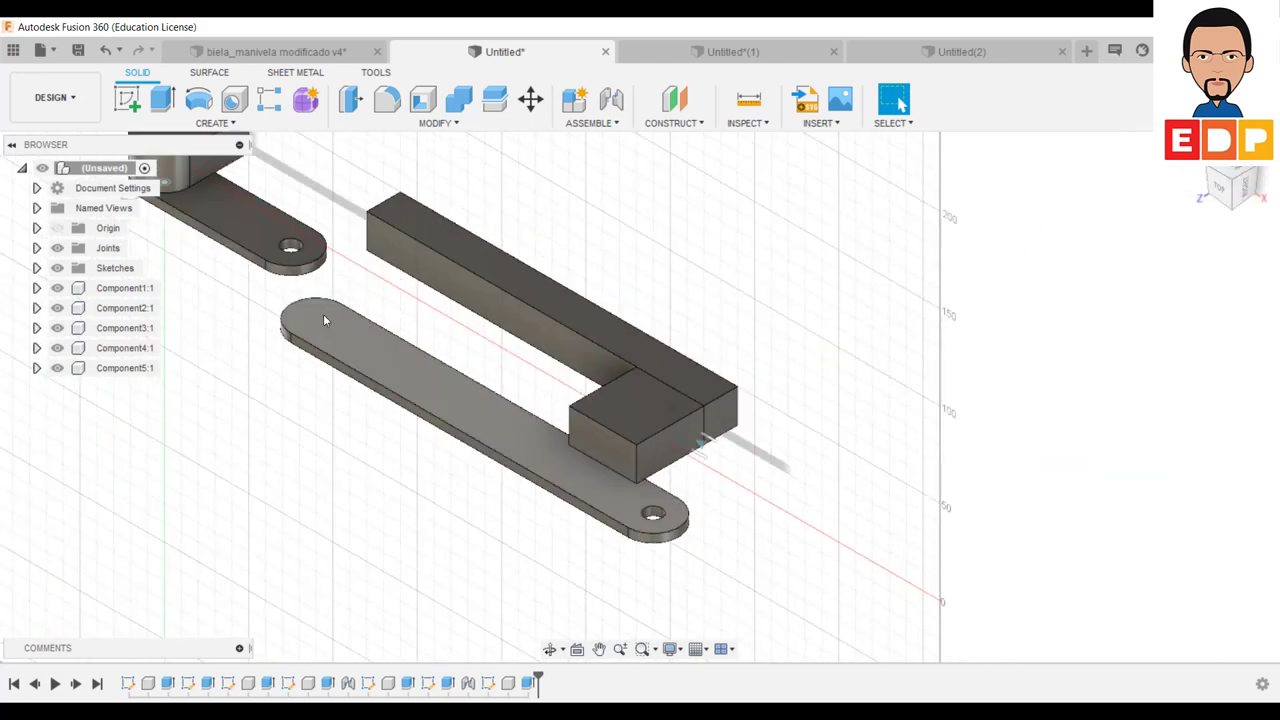
{"action": "mouse_move", "coordinate": [1230, 188]}
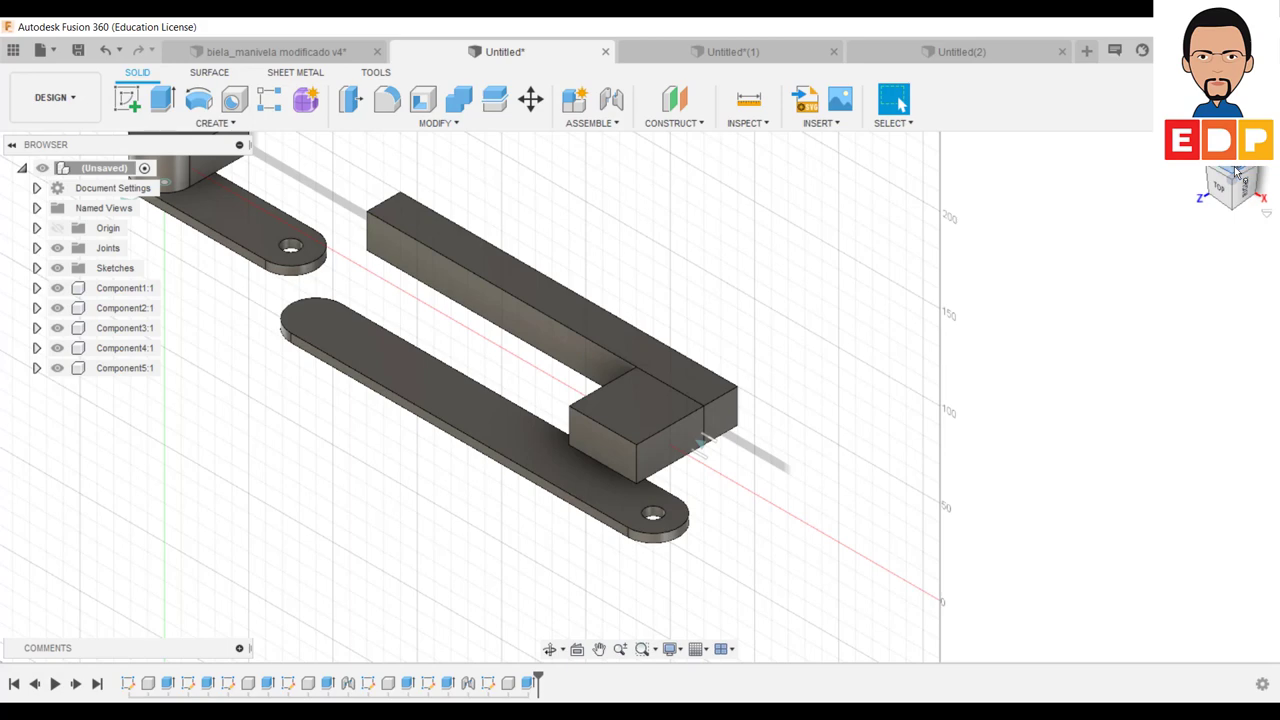
{"action": "left_click", "coordinate": [1237, 173]}
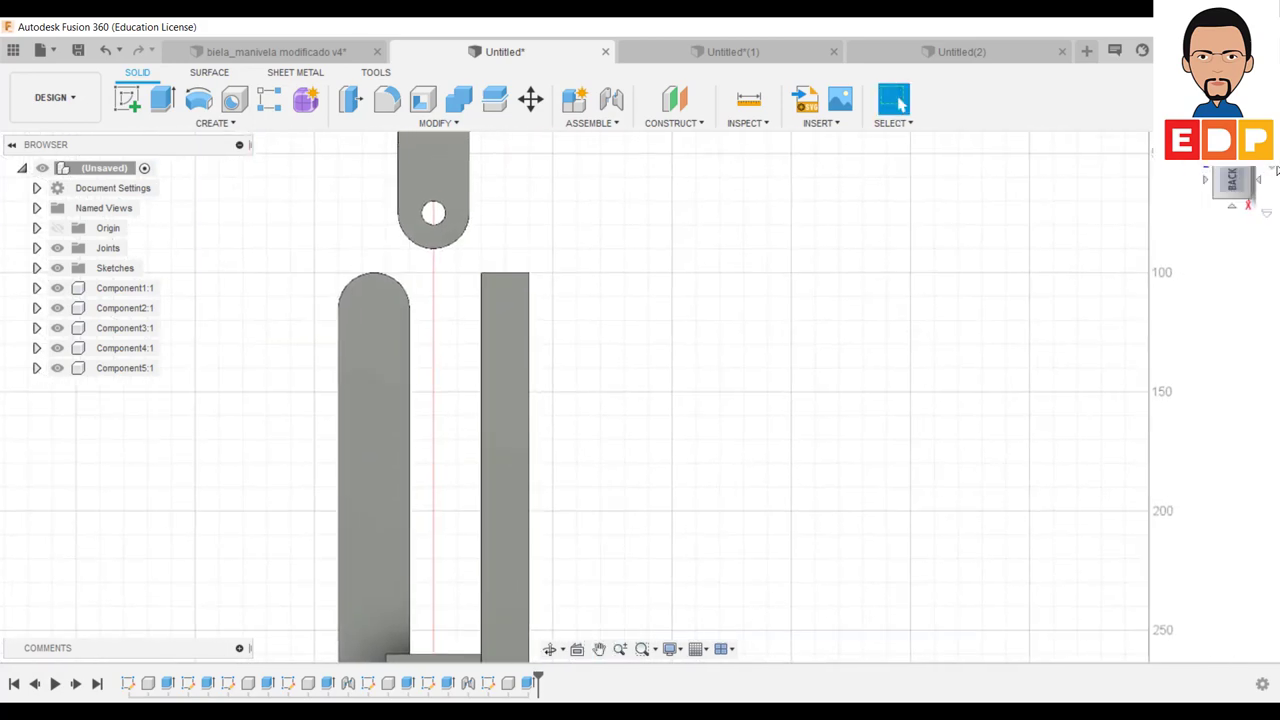
{"action": "left_click", "coordinate": [1273, 172]}
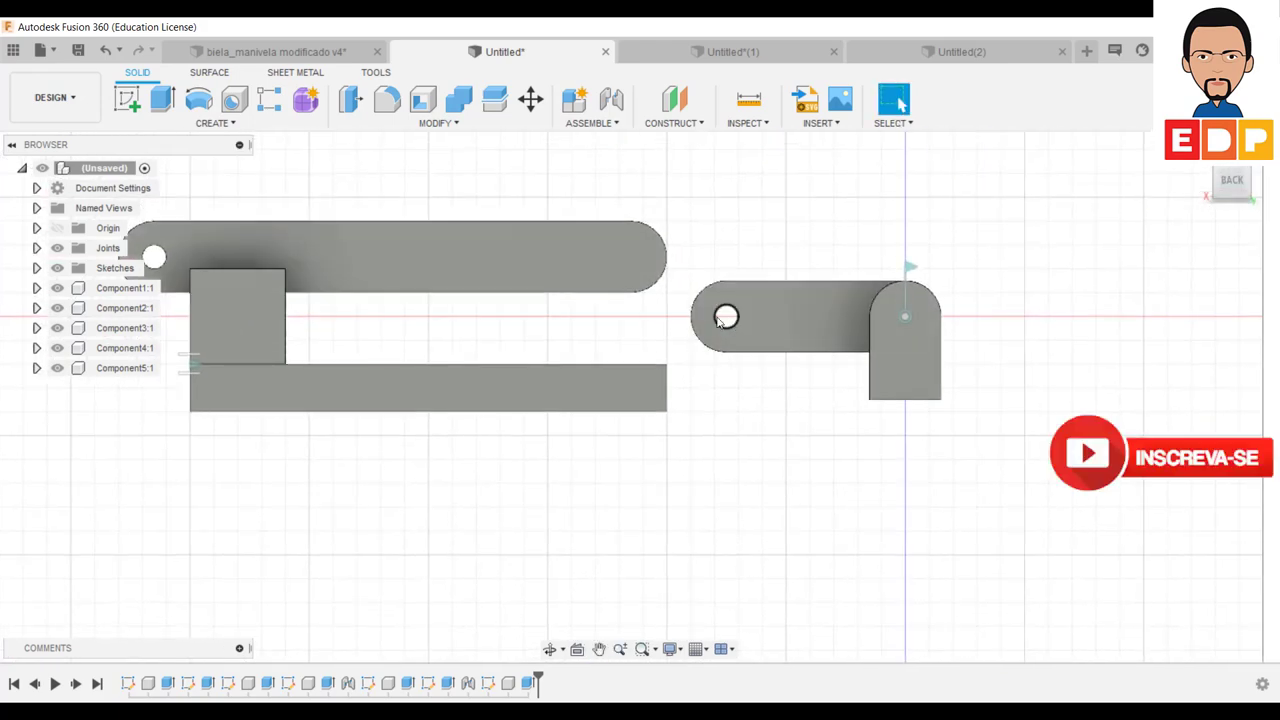
Step: On the rod's top face, sketch a 10 mm diameter circle at its right end and finish the sketch
{"action": "left_click", "coordinate": [127, 97]}
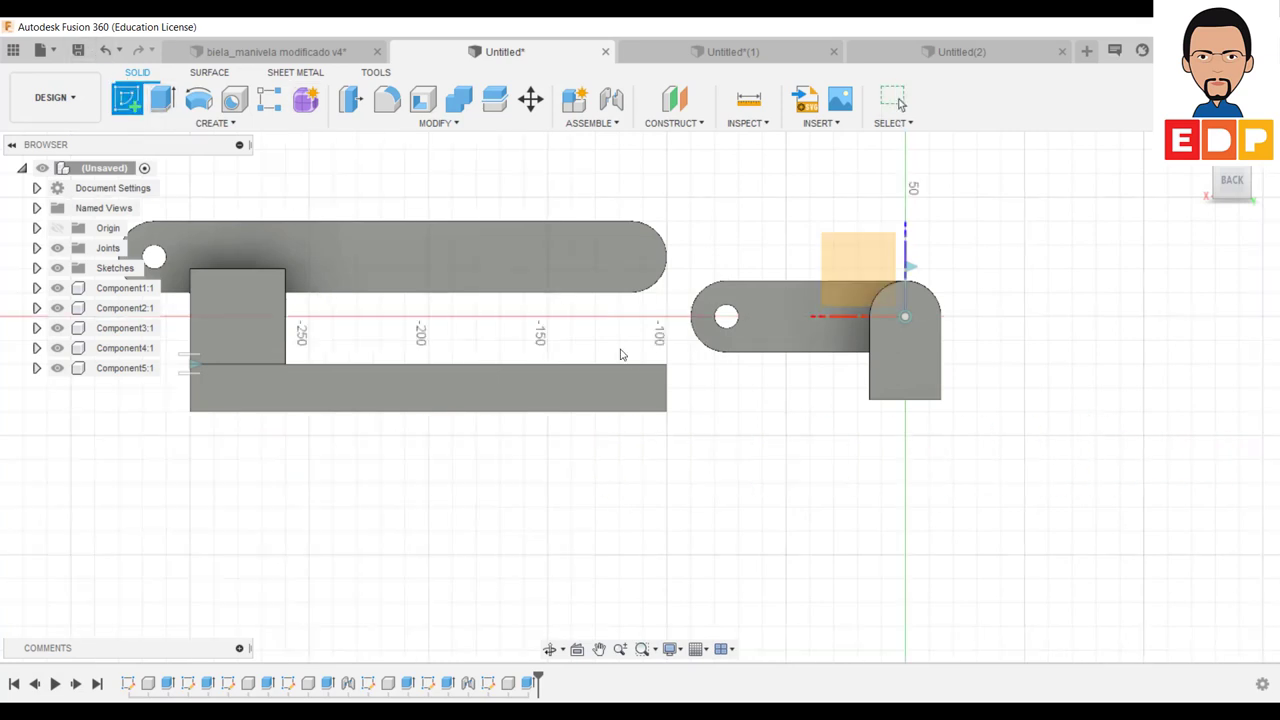
{"action": "left_click", "coordinate": [590, 262]}
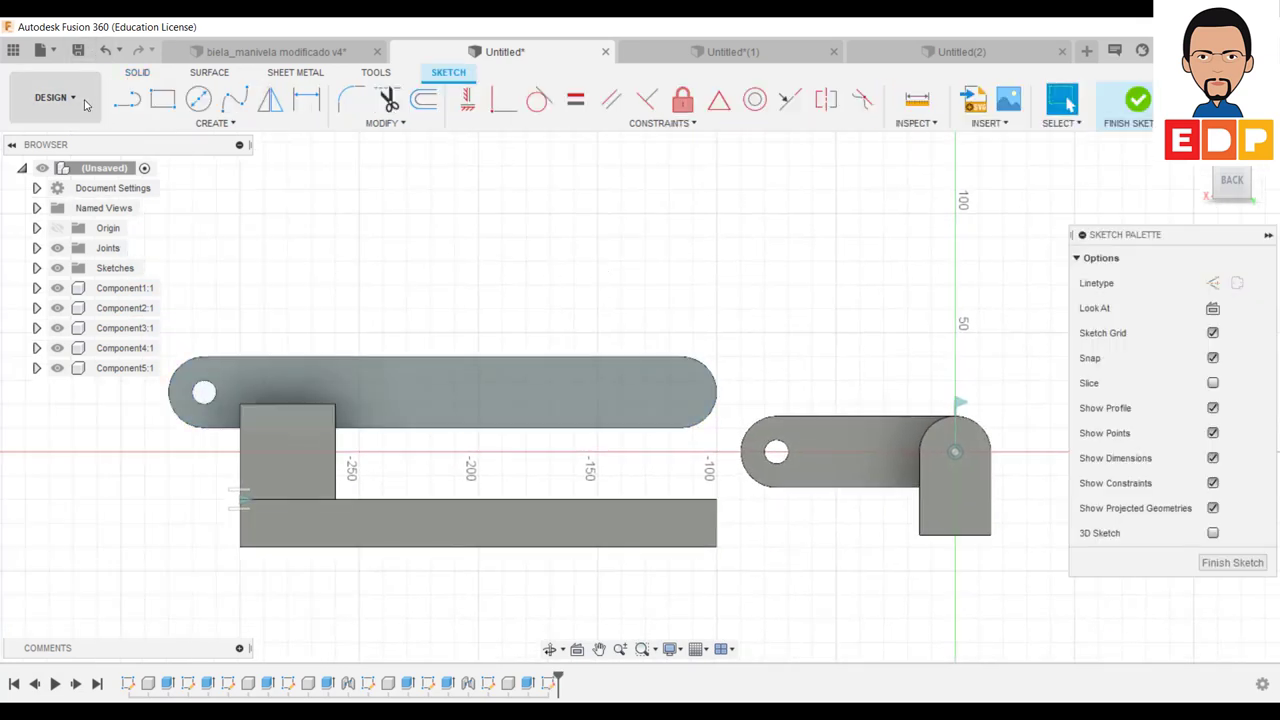
{"action": "left_click", "coordinate": [198, 97]}
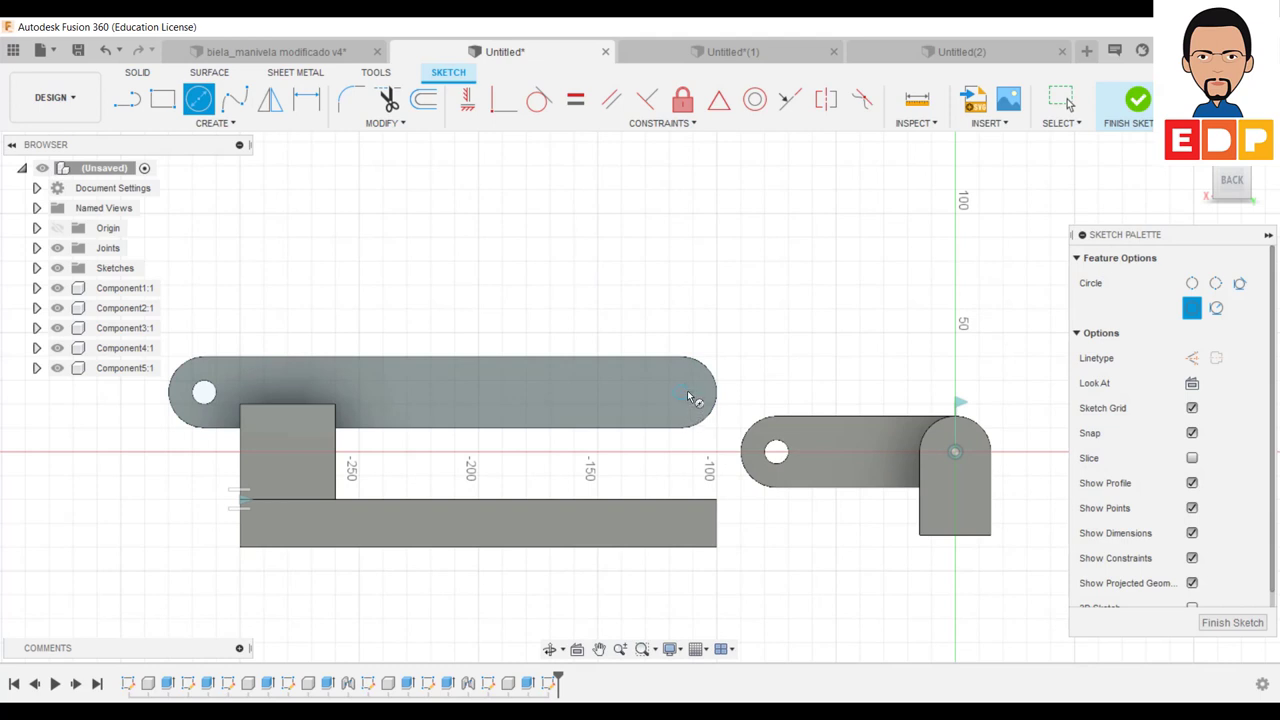
{"action": "left_click", "coordinate": [680, 391]}
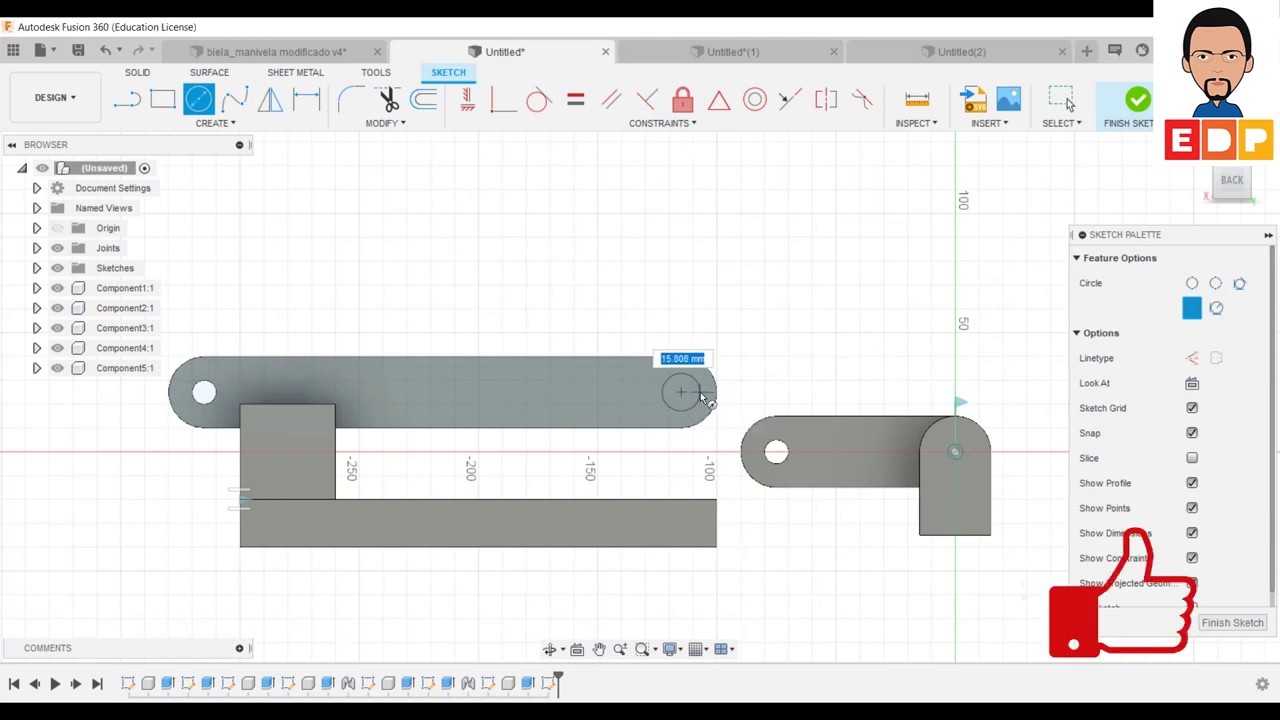
{"action": "left_click", "coordinate": [698, 395]}
{"action": "left_click", "coordinate": [306, 97]}
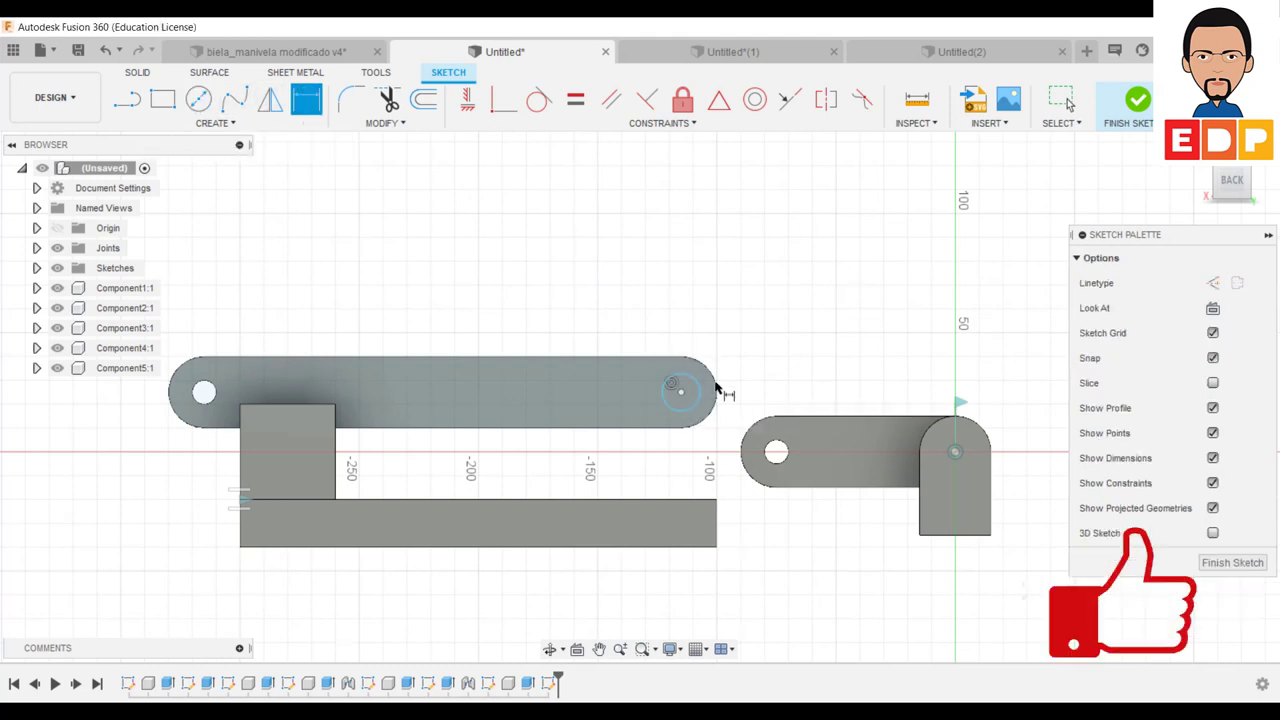
{"action": "left_click", "coordinate": [700, 393]}
{"action": "left_click", "coordinate": [768, 326]}
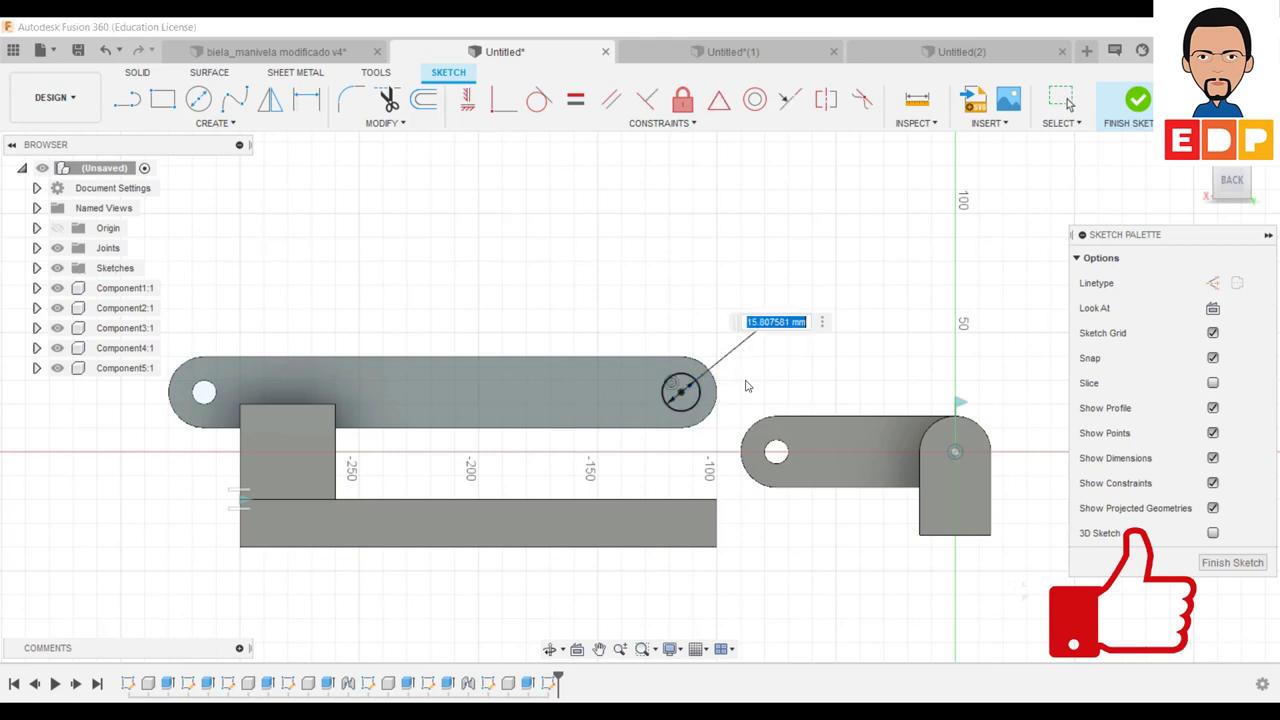
{"action": "type", "text": "10"}
{"action": "key", "text": "Return"}
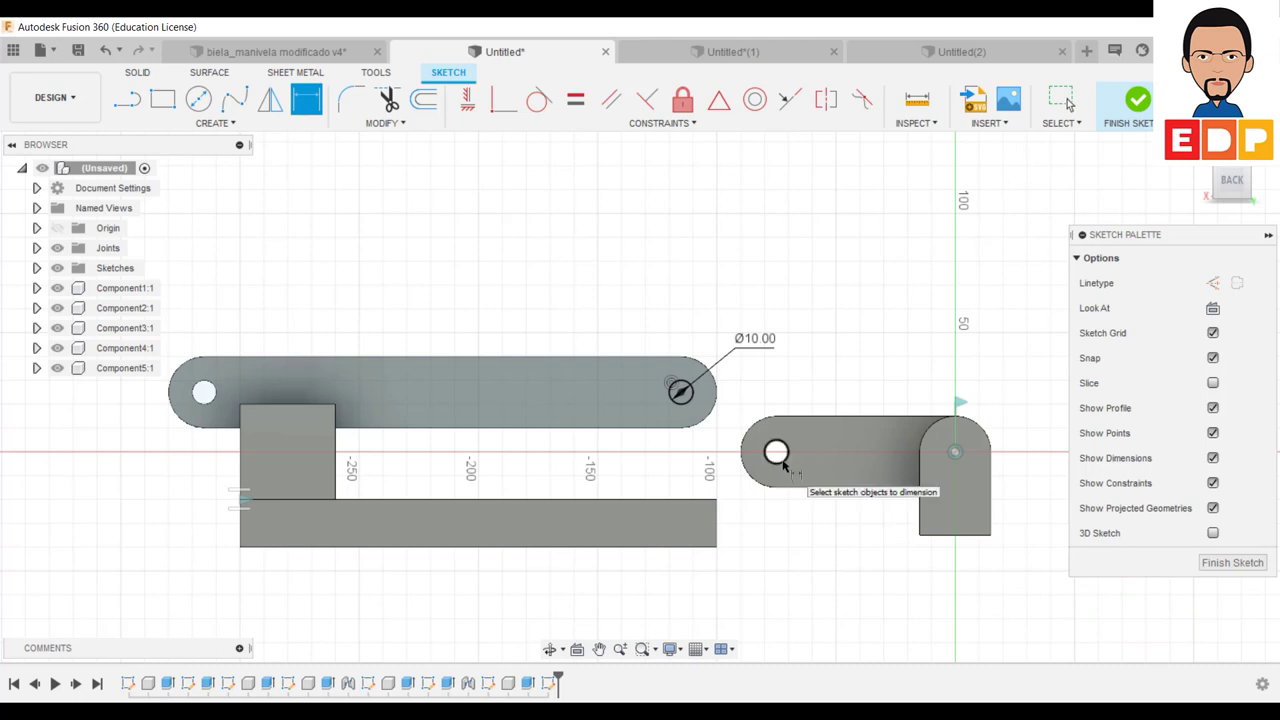
{"action": "left_click", "coordinate": [1215, 563]}
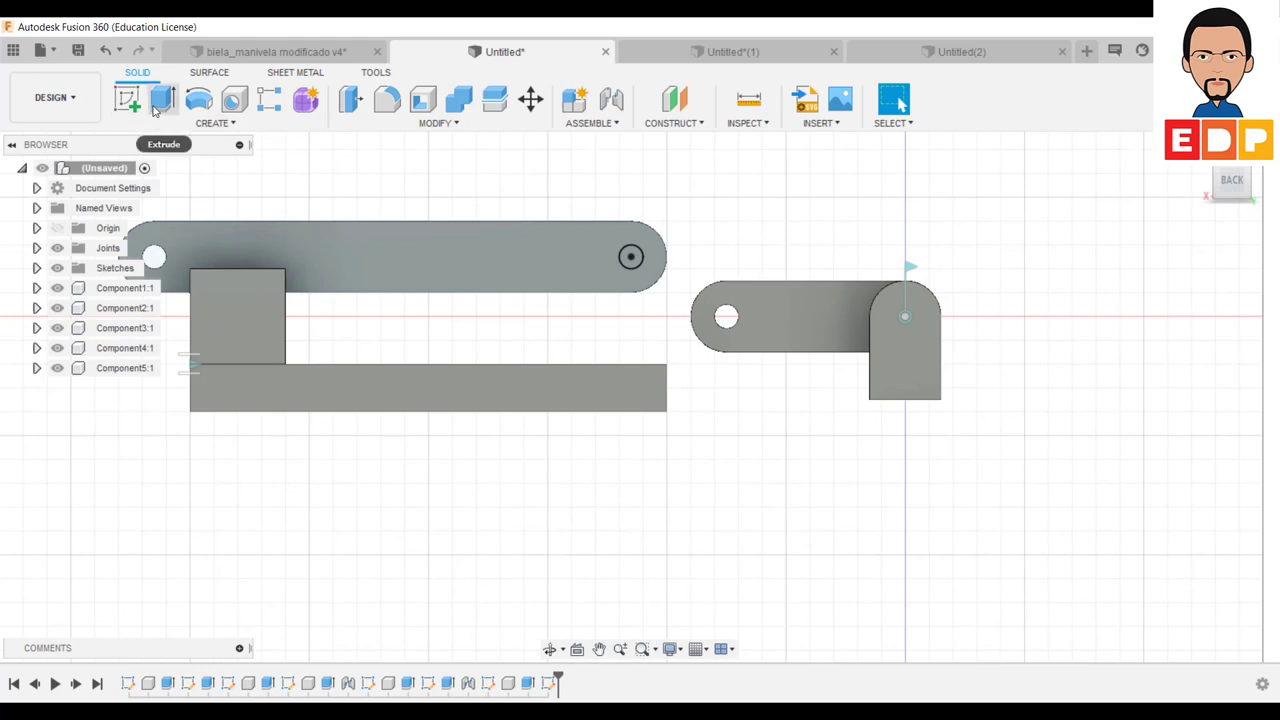
Step: Extrude the Ø10 circle 5 mm, joined to the rod as an end pin
{"action": "left_click", "coordinate": [162, 99]}
{"action": "left_click", "coordinate": [630, 258]}
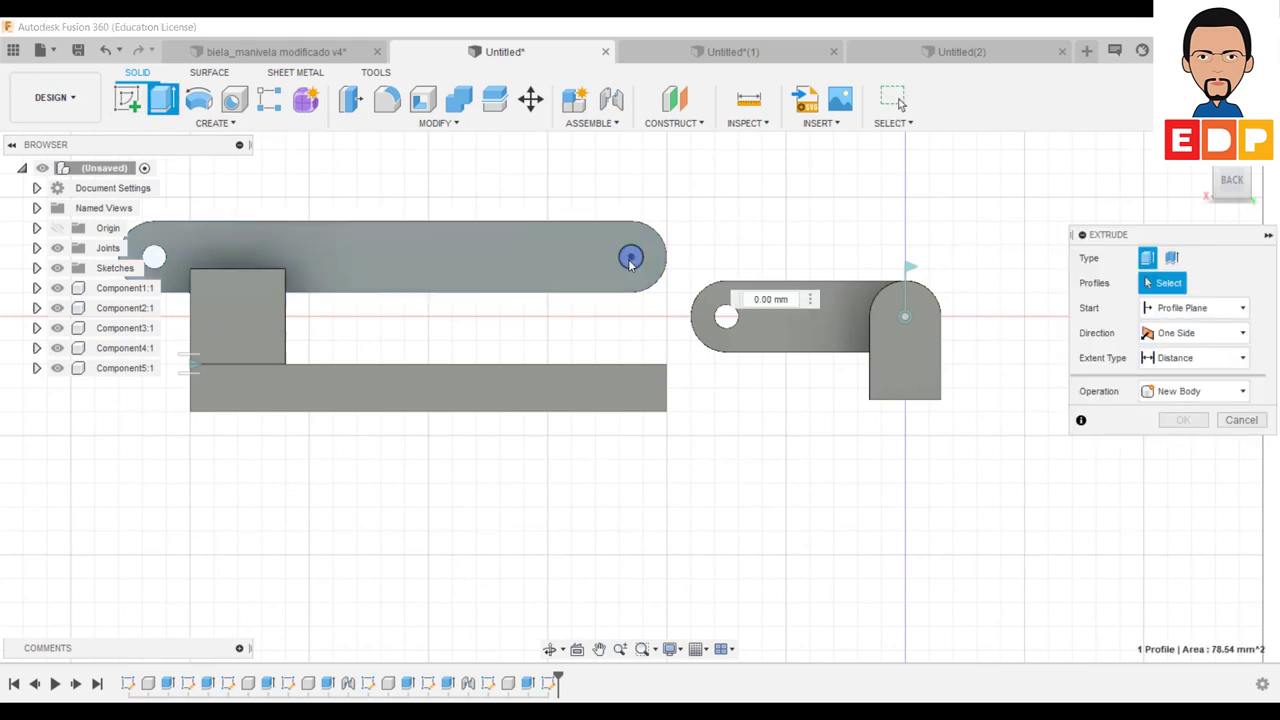
{"action": "left_click", "coordinate": [1195, 441]}
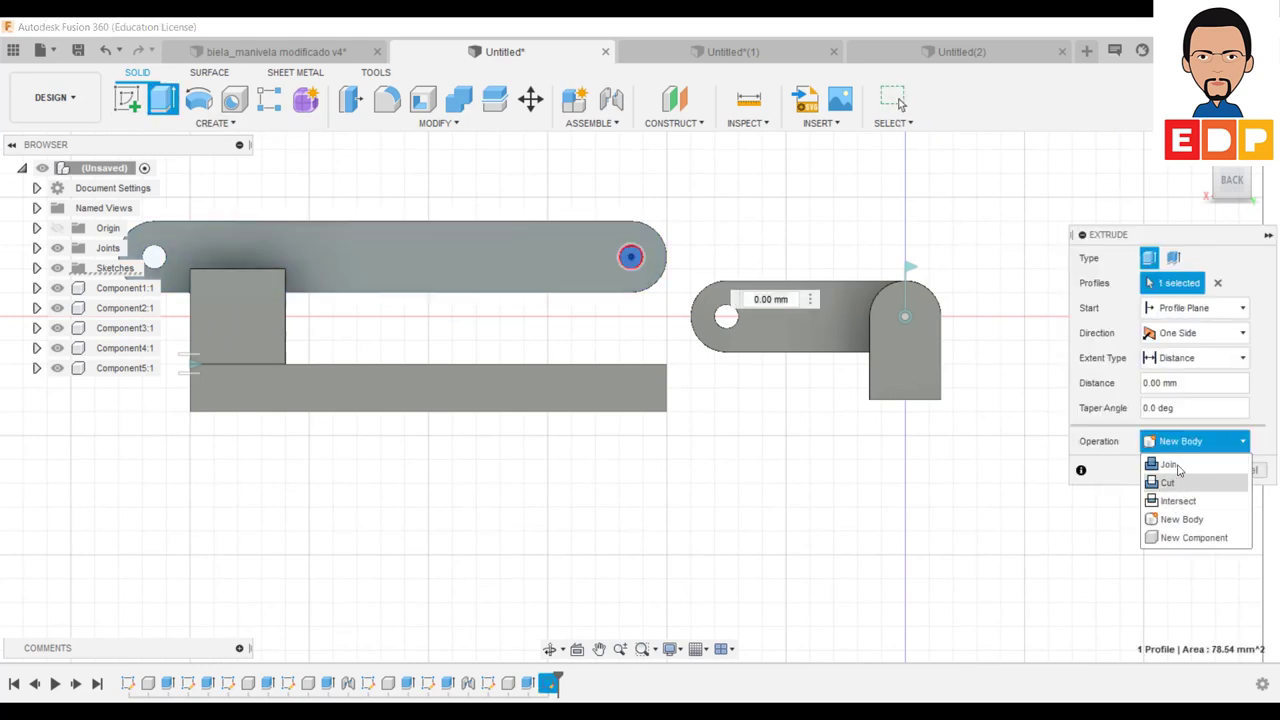
{"action": "left_click", "coordinate": [1168, 464]}
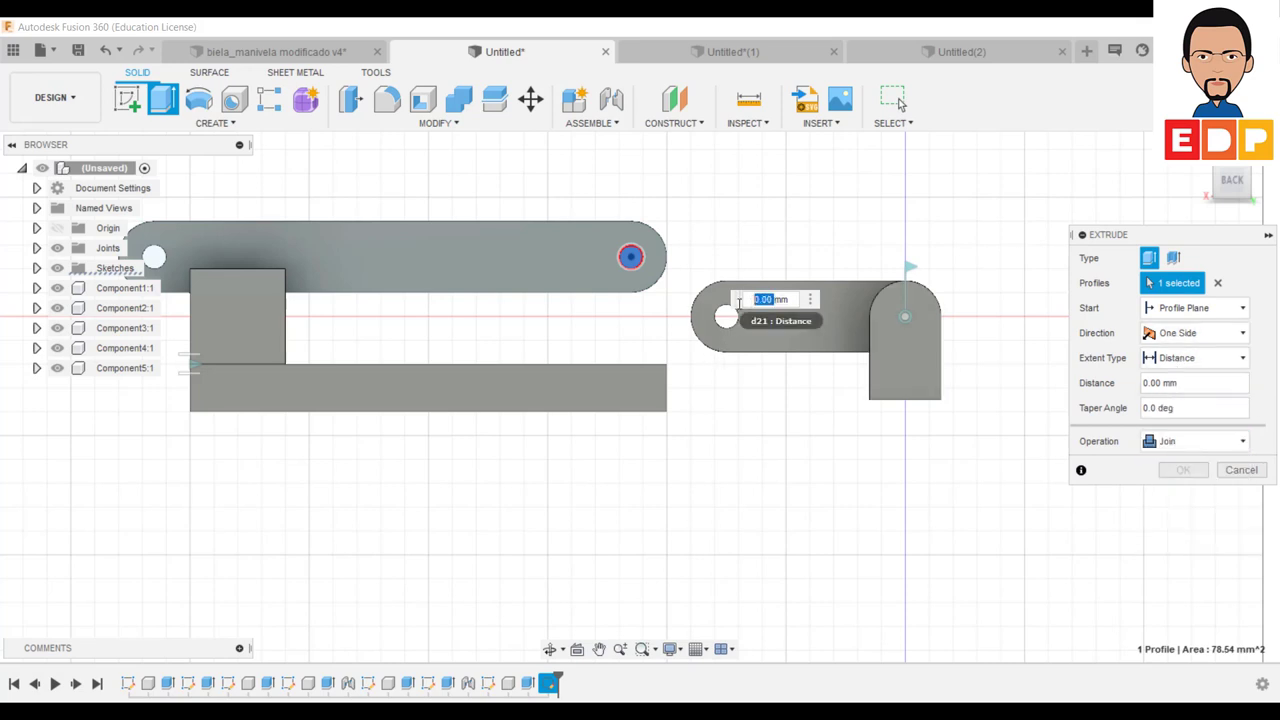
{"action": "left_click", "coordinate": [1232, 177]}
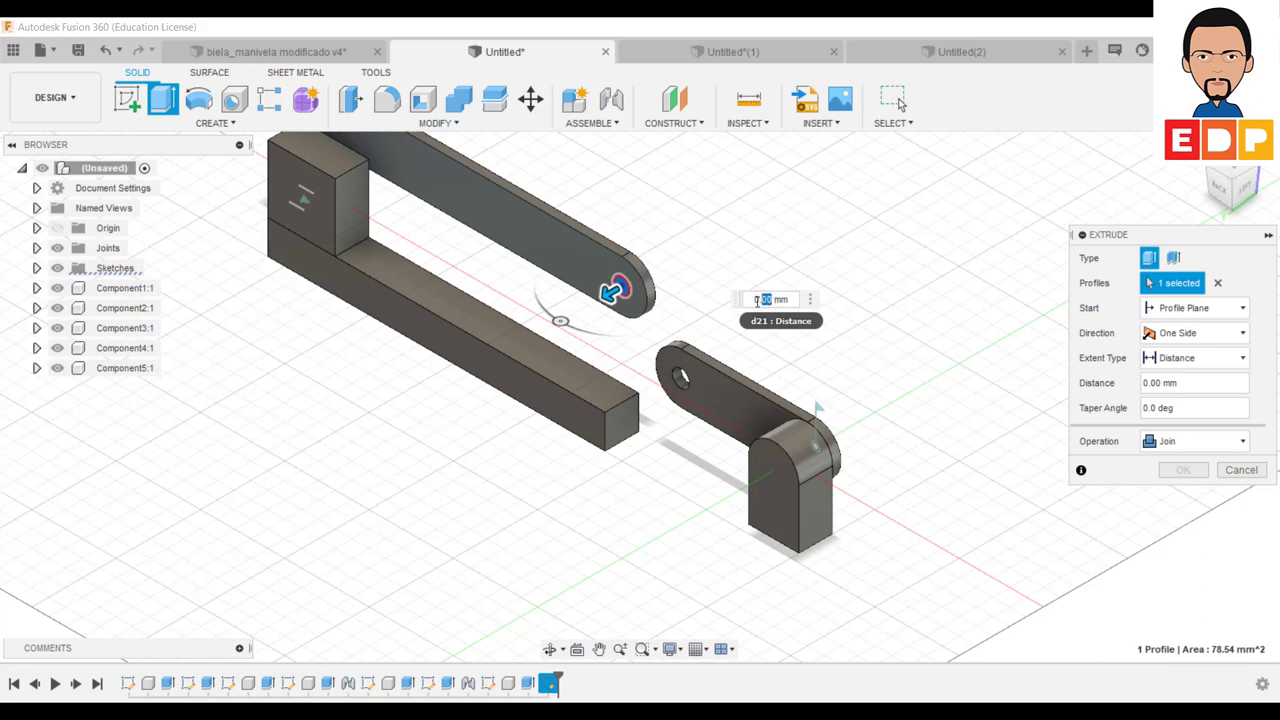
{"action": "type", "text": "5"}
{"action": "key", "text": "Return"}
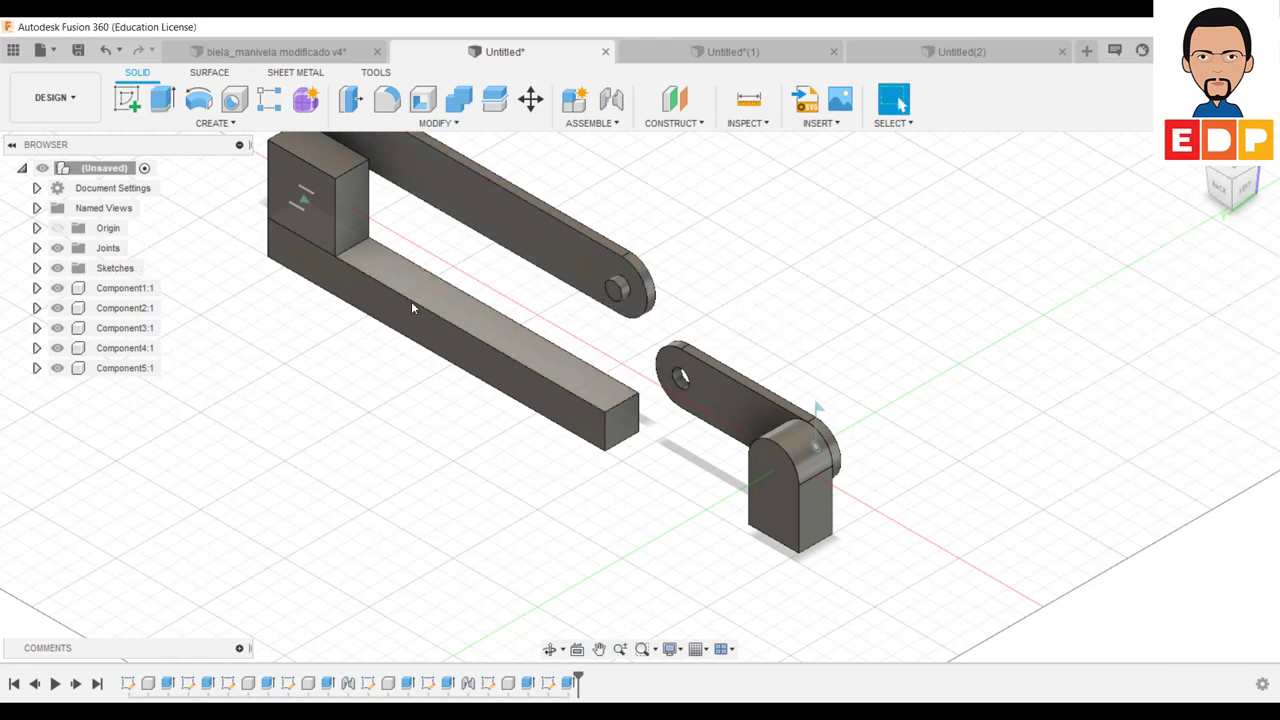
{"action": "middle_click_drag", "start_coordinate": [1068, 327], "coordinate": [1056, 492]}
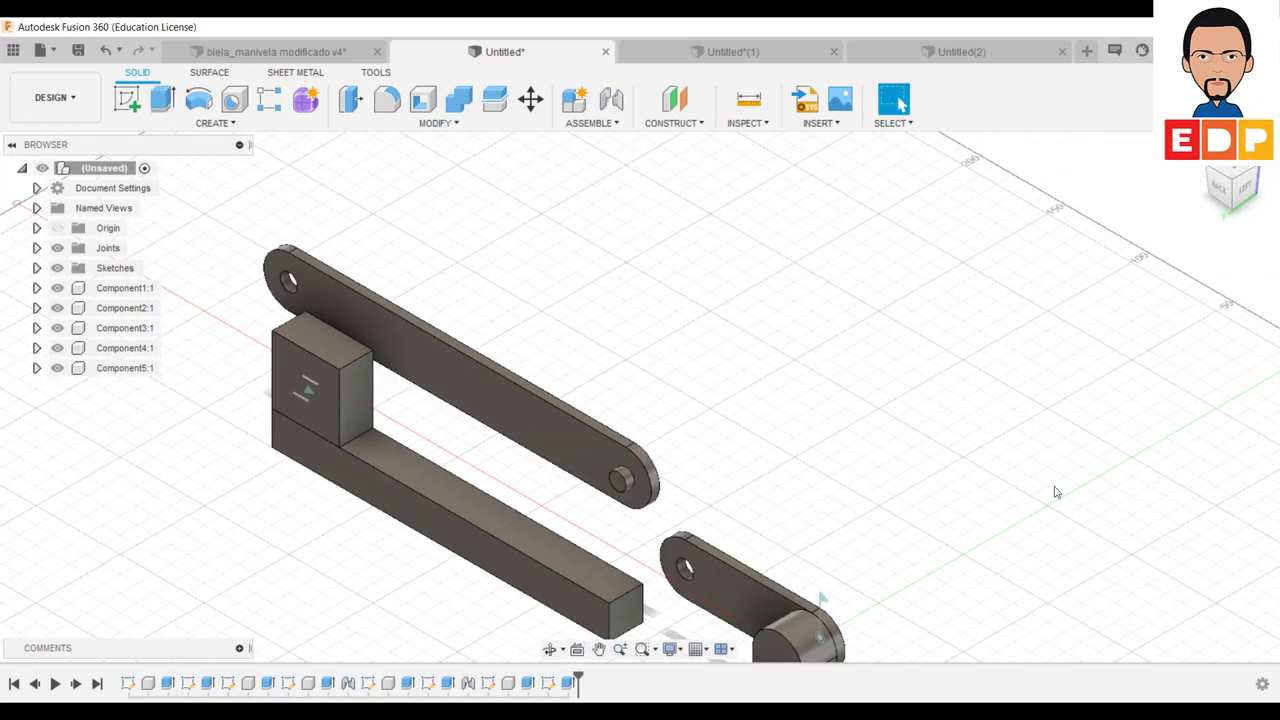
{"action": "mouse_move", "coordinate": [956, 452]}
{"action": "middle_mouse_down"}
{"action": "mouse_move", "coordinate": [903, 343]}
{"action": "mouse_move", "coordinate": [860, 300]}
{"action": "middle_mouse_up"}
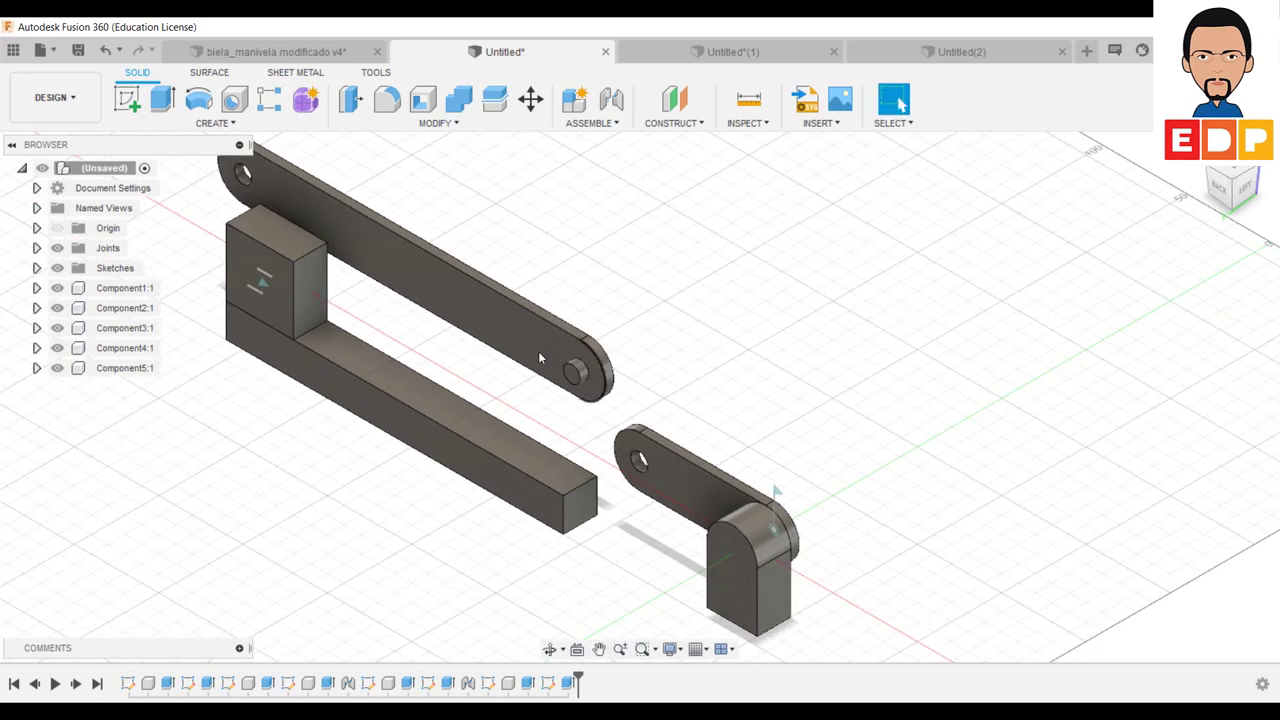
Step: Pin the rod's hole to the crank link's hole with a revolute joint about the Z axis
{"action": "left_click", "coordinate": [594, 125]}
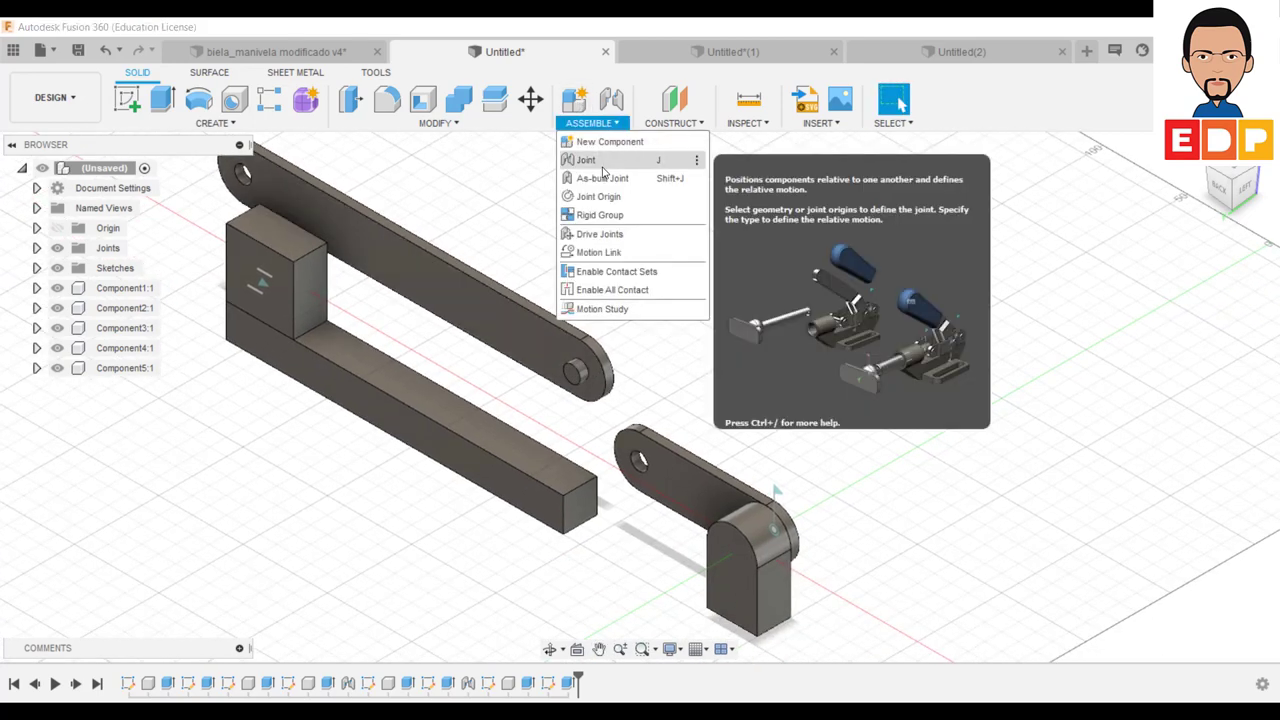
{"action": "left_click", "coordinate": [590, 160]}
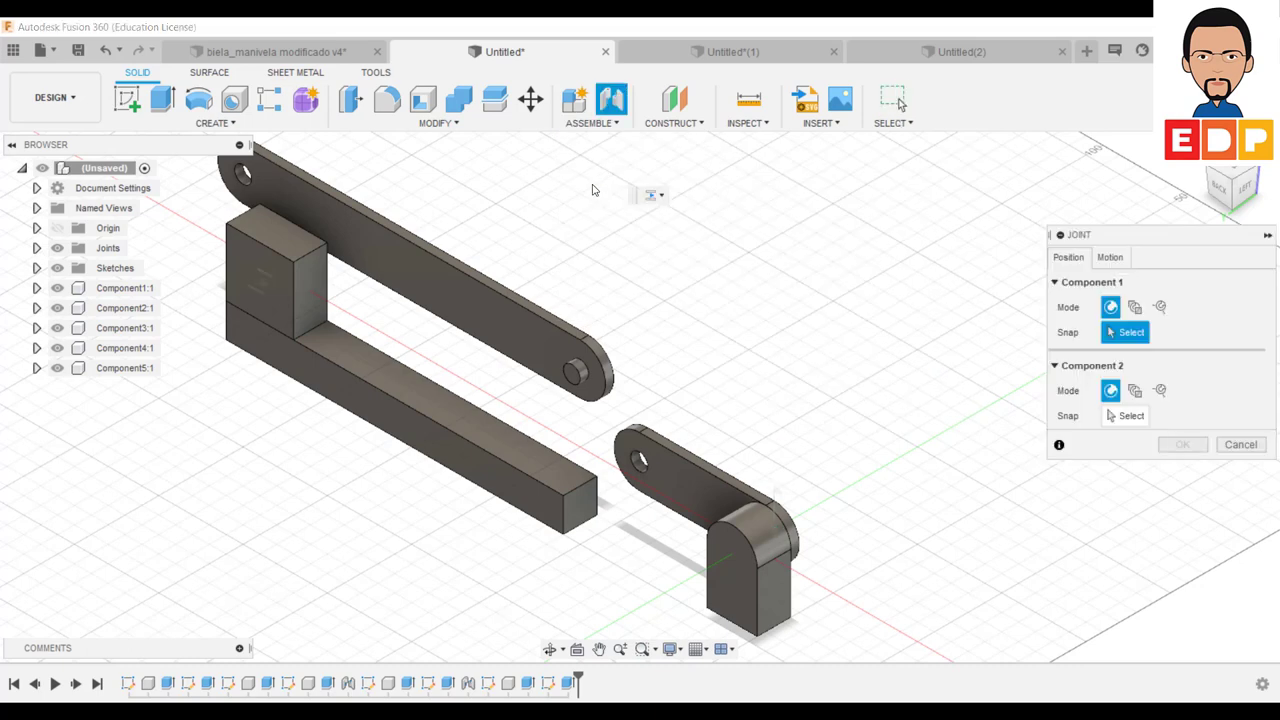
{"action": "left_click", "coordinate": [571, 378]}
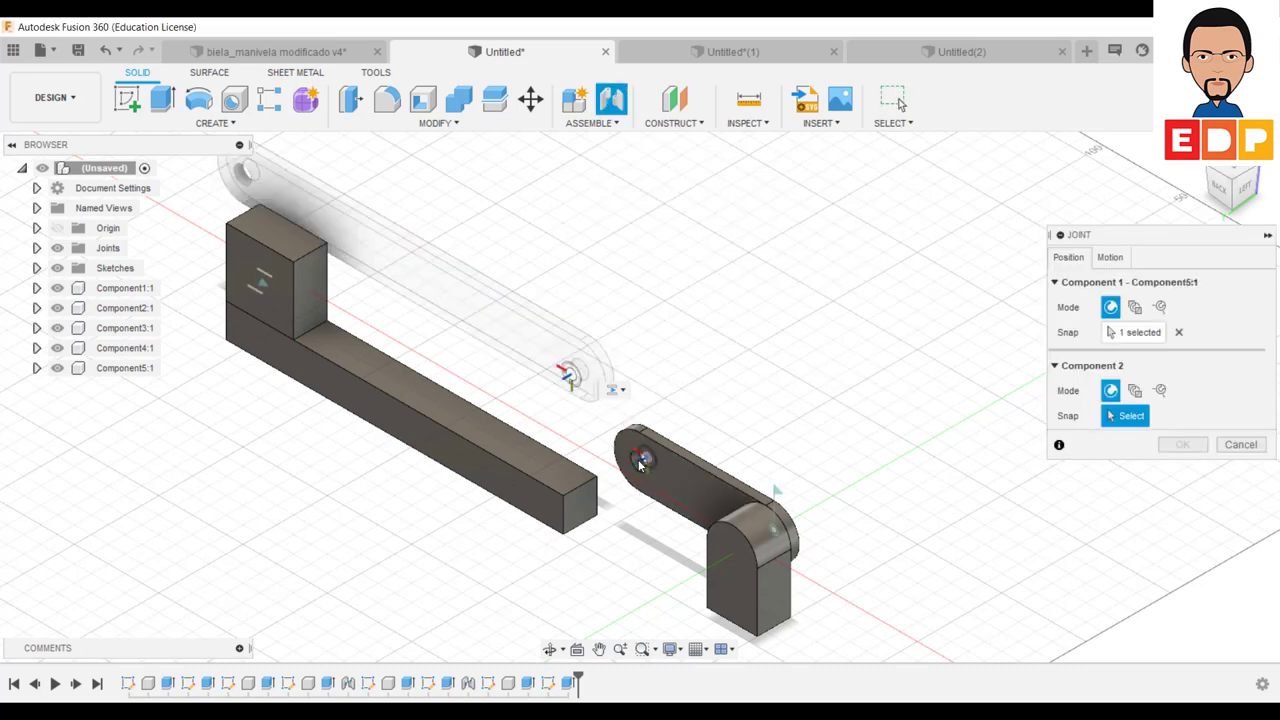
{"action": "left_click", "coordinate": [640, 462]}
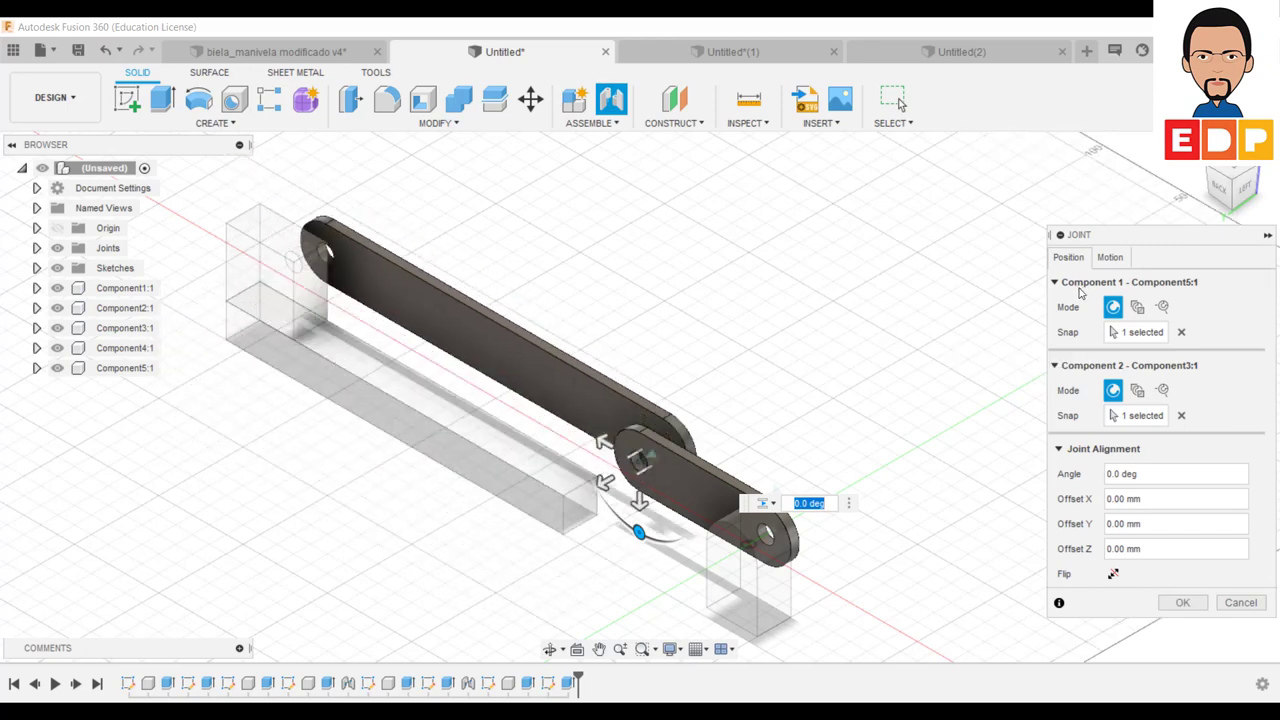
{"action": "left_click", "coordinate": [1123, 259]}
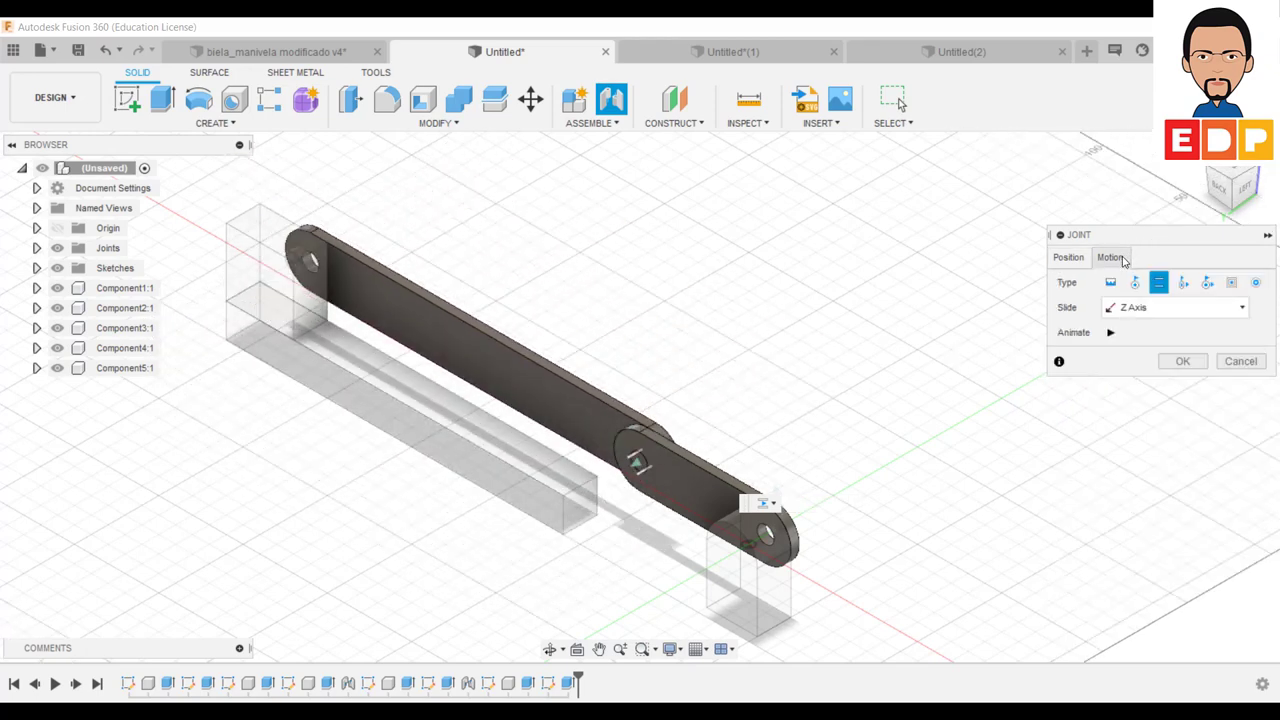
{"action": "left_click", "coordinate": [1134, 282]}
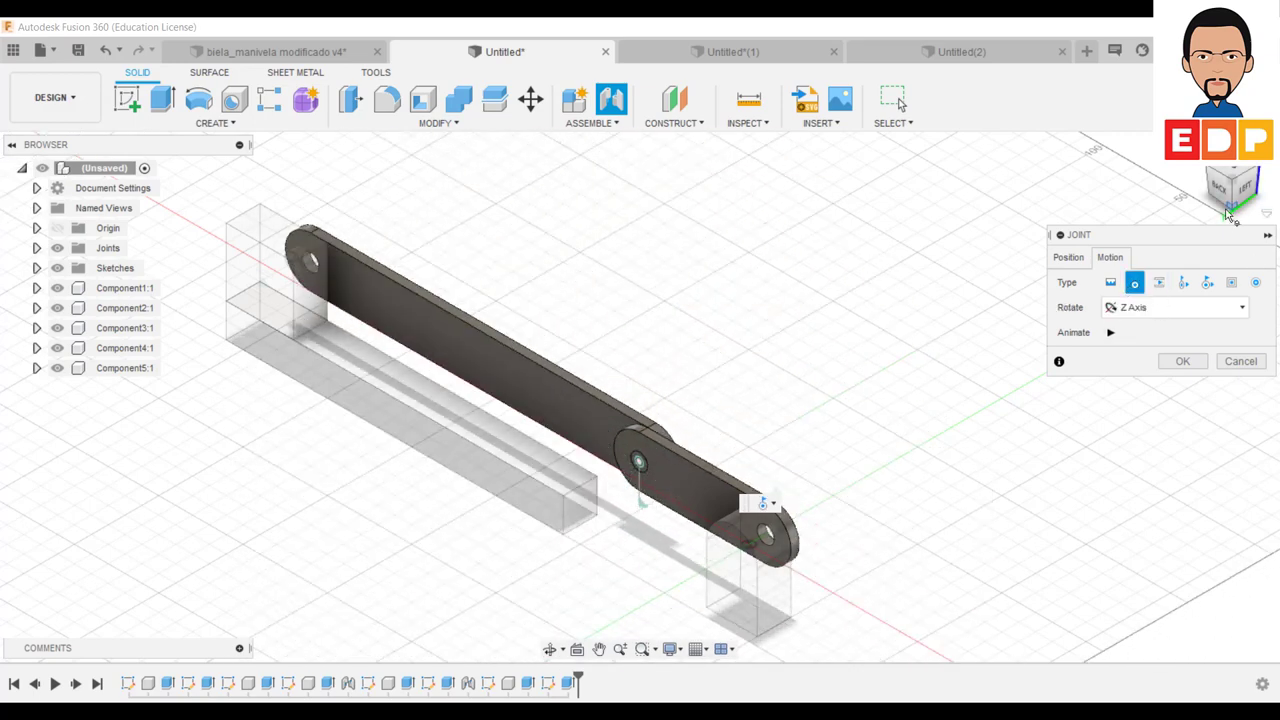
{"action": "left_click", "coordinate": [1213, 178]}
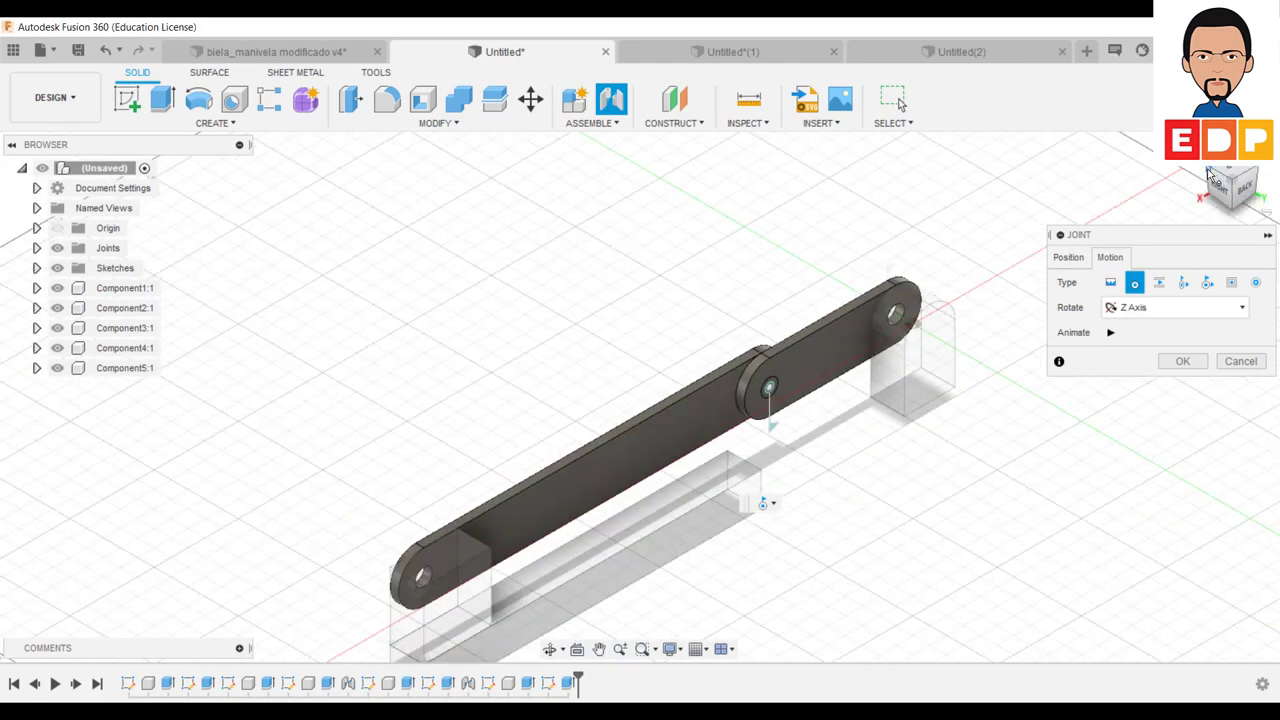
{"action": "left_click", "coordinate": [1210, 175]}
{"action": "middle_click_drag", "start_coordinate": [1046, 528], "coordinate": [793, 425]}
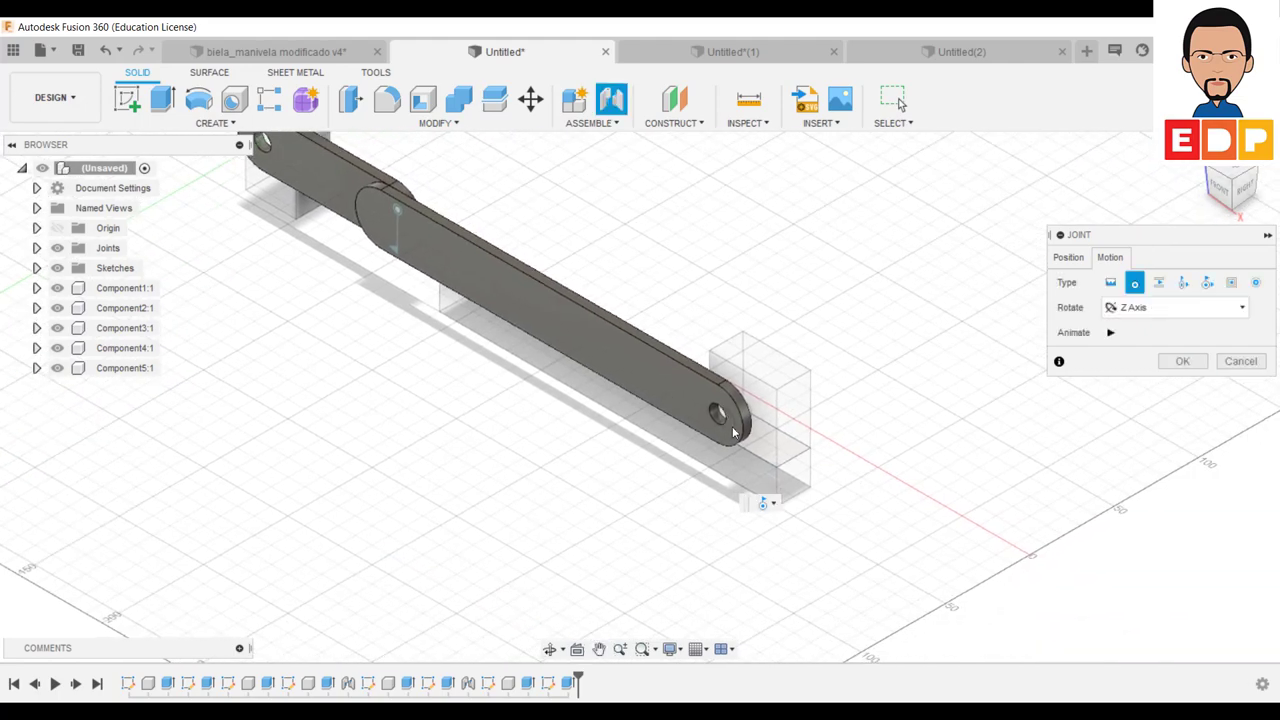
{"action": "scroll", "coordinate": [736, 442], "scroll_direction": "up", "scroll_amount": 2}
{"action": "scroll", "coordinate": [740, 435], "scroll_direction": "up", "scroll_amount": 2}
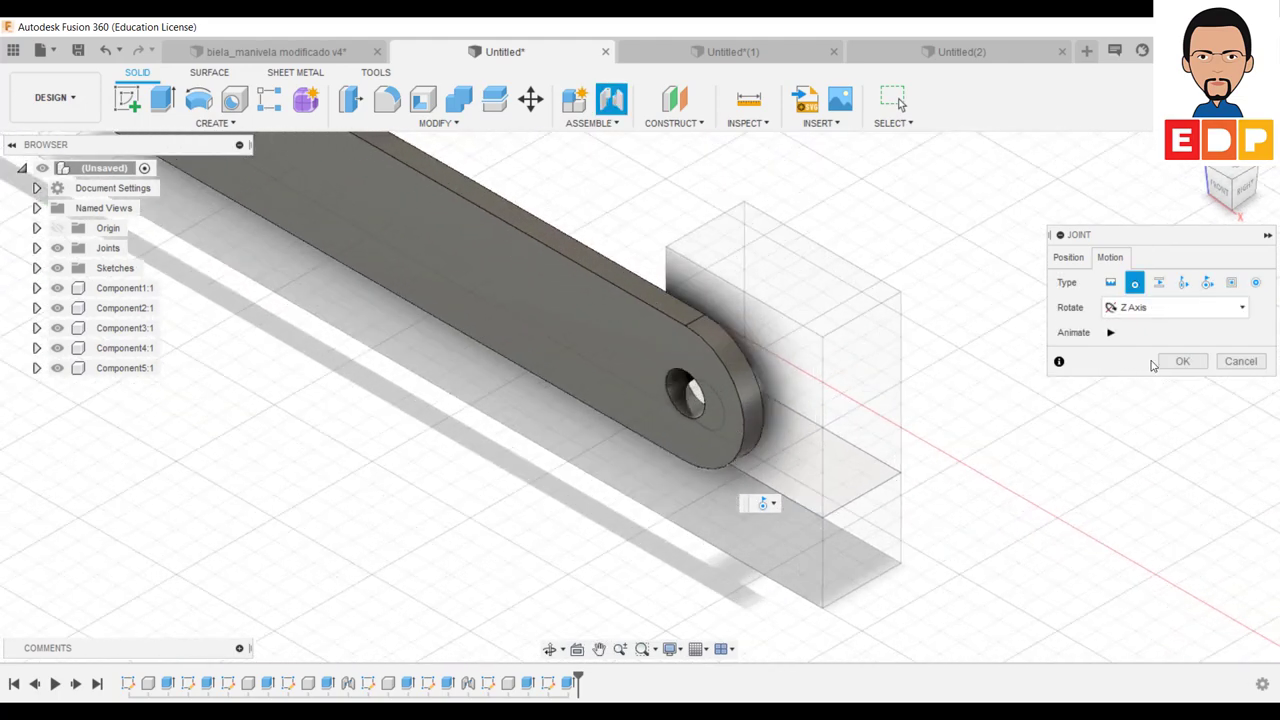
{"action": "left_click", "coordinate": [1182, 361]}
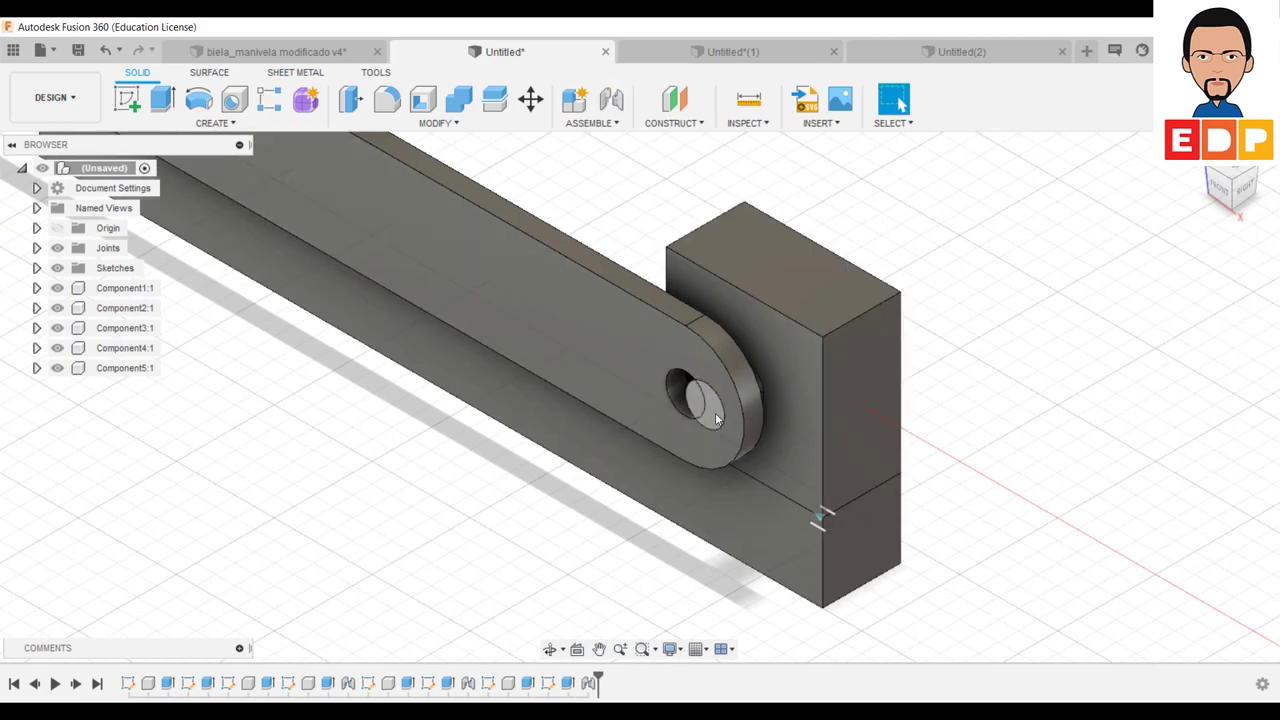
Step: Joint the rod's far-end hole to the slider block's pivot at a 180° angle
{"action": "left_click", "coordinate": [598, 122]}
{"action": "left_click", "coordinate": [600, 157]}
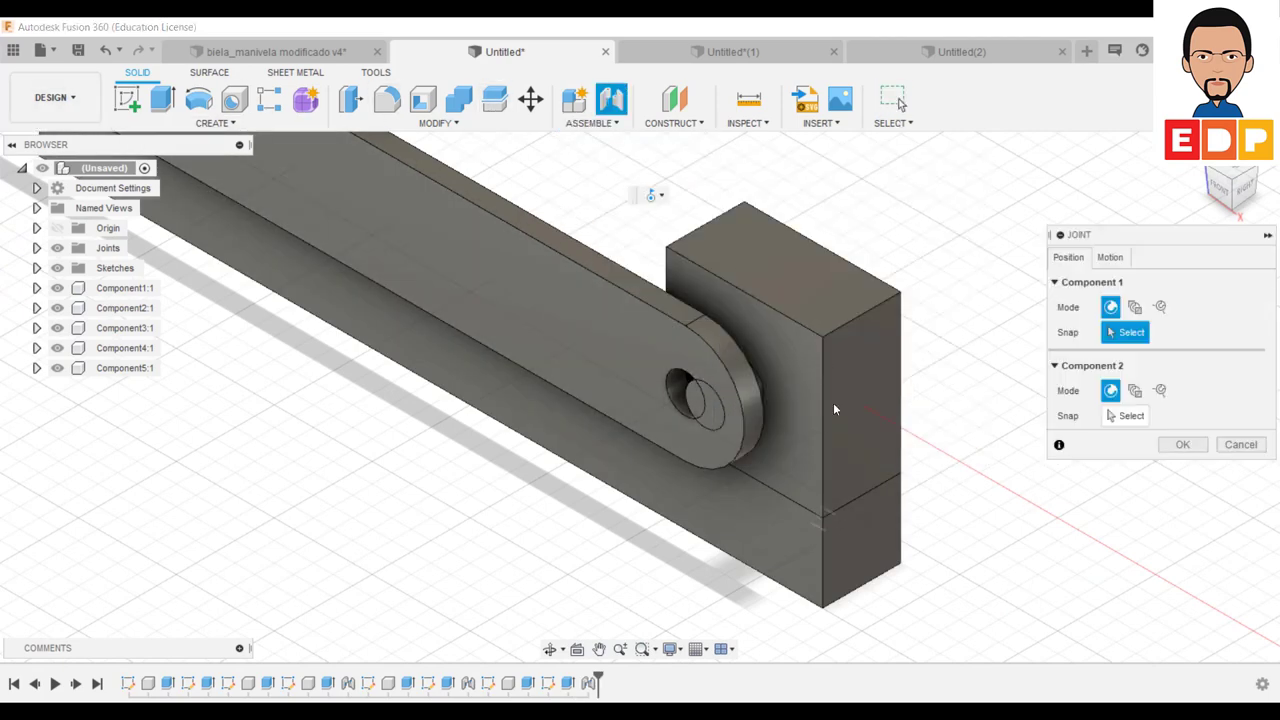
{"action": "left_click", "coordinate": [680, 398]}
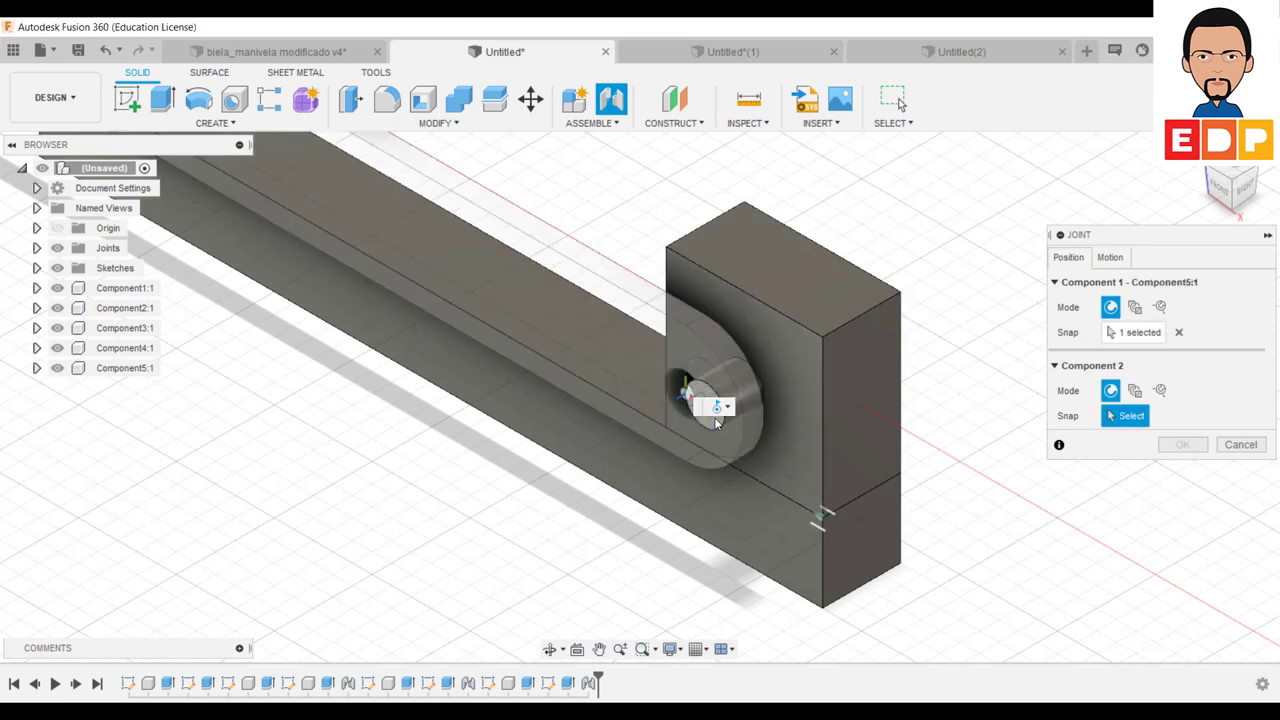
{"action": "left_click", "coordinate": [714, 420]}
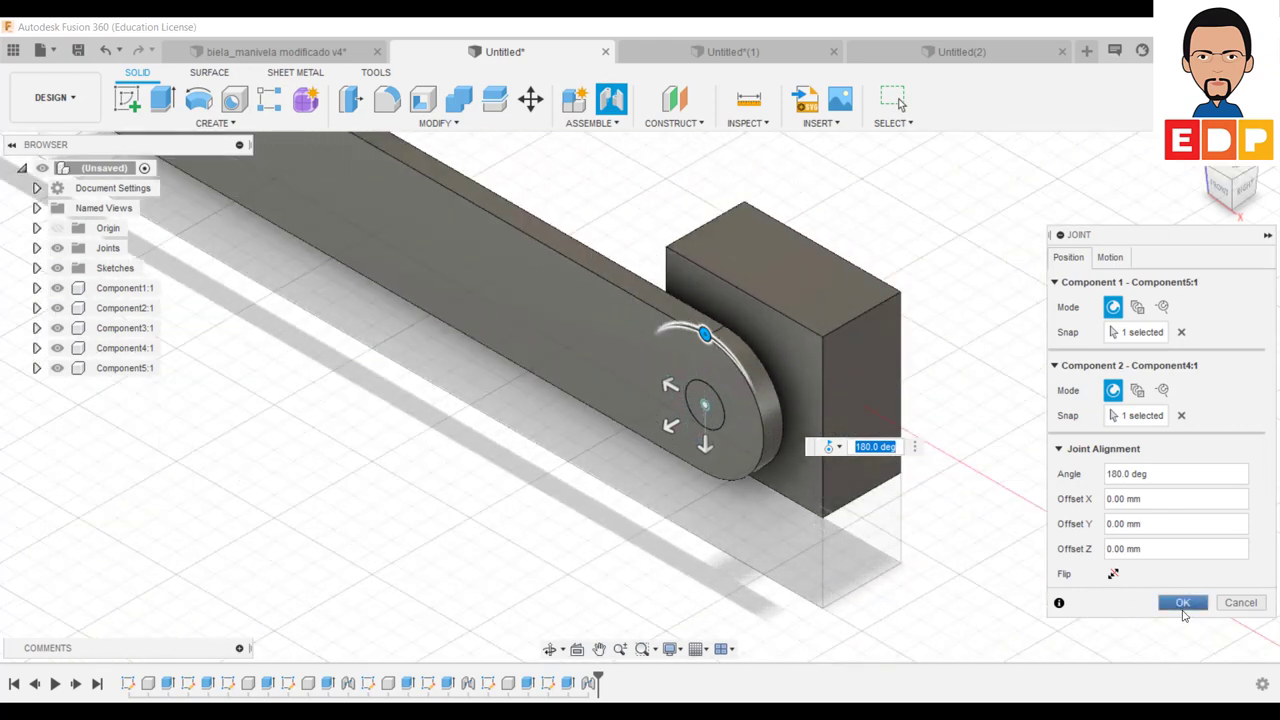
{"action": "left_click", "coordinate": [1182, 602]}
Step: Zoom out to show the whole linkage and drag its parts to test motion
{"action": "middle_click_drag", "start_coordinate": [1199, 519], "coordinate": [1213, 519]}
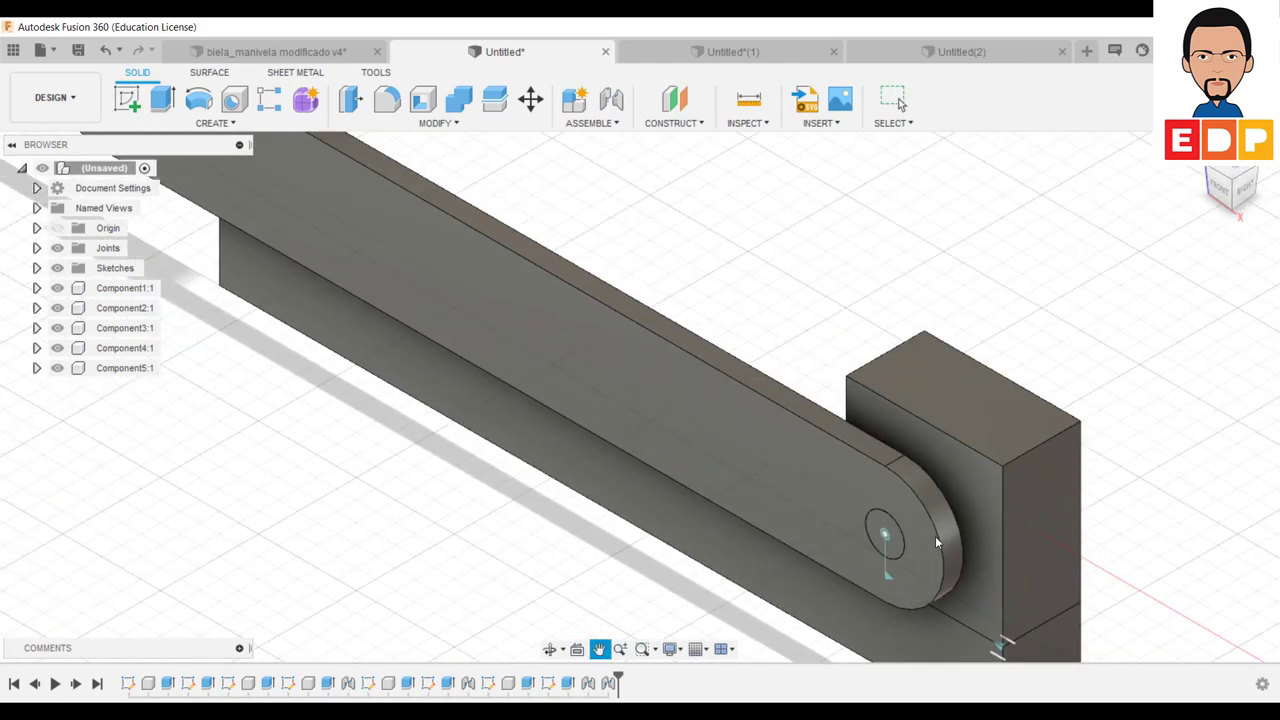
{"action": "scroll", "coordinate": [478, 375], "scroll_direction": "up", "scroll_amount": 3}
{"action": "scroll", "coordinate": [483, 363], "scroll_direction": "down", "scroll_amount": 3}
{"action": "scroll", "coordinate": [483, 363], "scroll_direction": "down", "scroll_amount": 3}
{"action": "scroll", "coordinate": [484, 368], "scroll_direction": "down", "scroll_amount": 2}
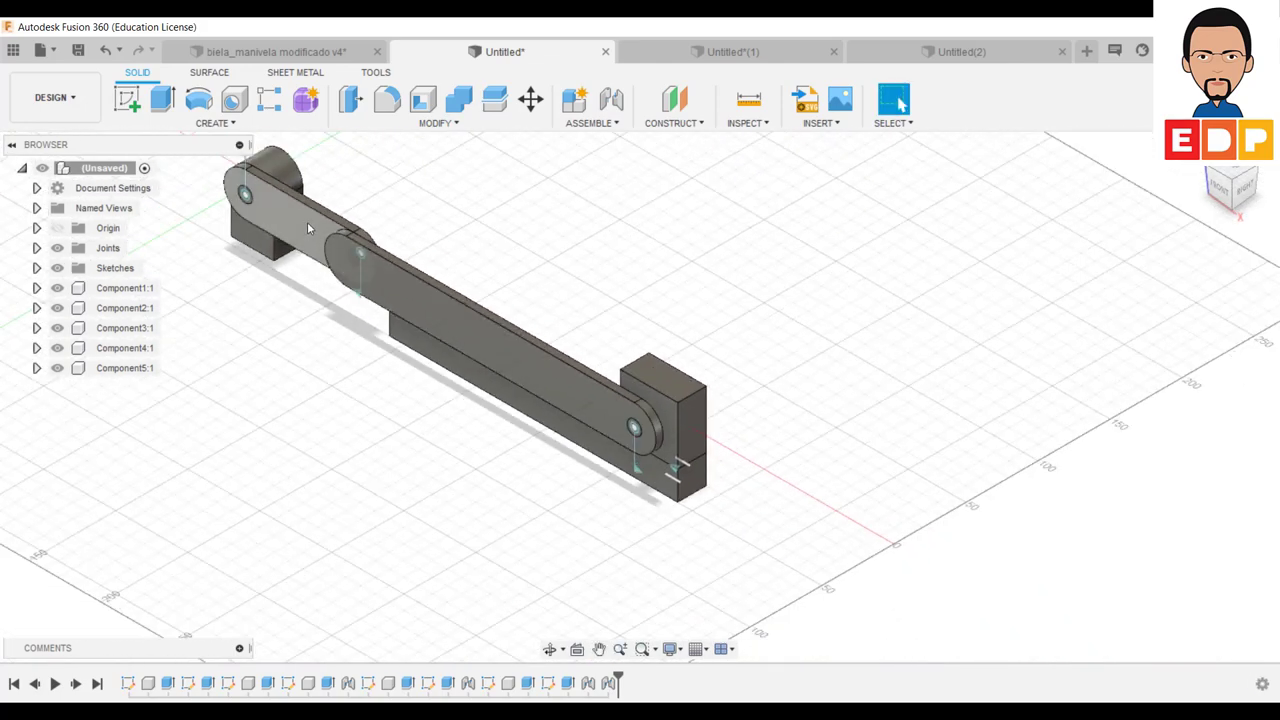
{"action": "middle_click_drag", "start_coordinate": [307, 222], "coordinate": [505, 318]}
{"action": "mouse_move", "coordinate": [505, 318]}
{"action": "left_mouse_down"}
{"action": "mouse_move", "coordinate": [454, 267]}
{"action": "mouse_move", "coordinate": [535, 272]}
{"action": "mouse_move", "coordinate": [518, 276]}
{"action": "left_mouse_up"}
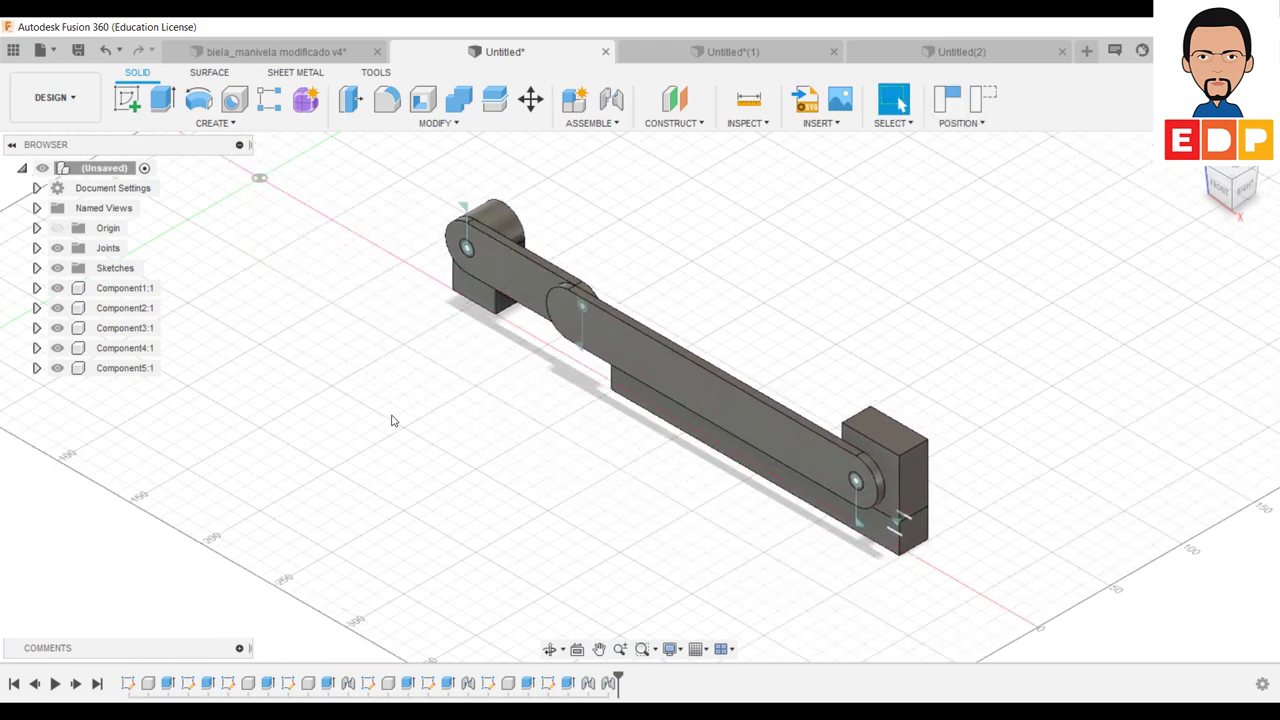
Step: Ground Component1:1 and capture the parts' moved positions
{"action": "left_click", "coordinate": [1236, 214]}
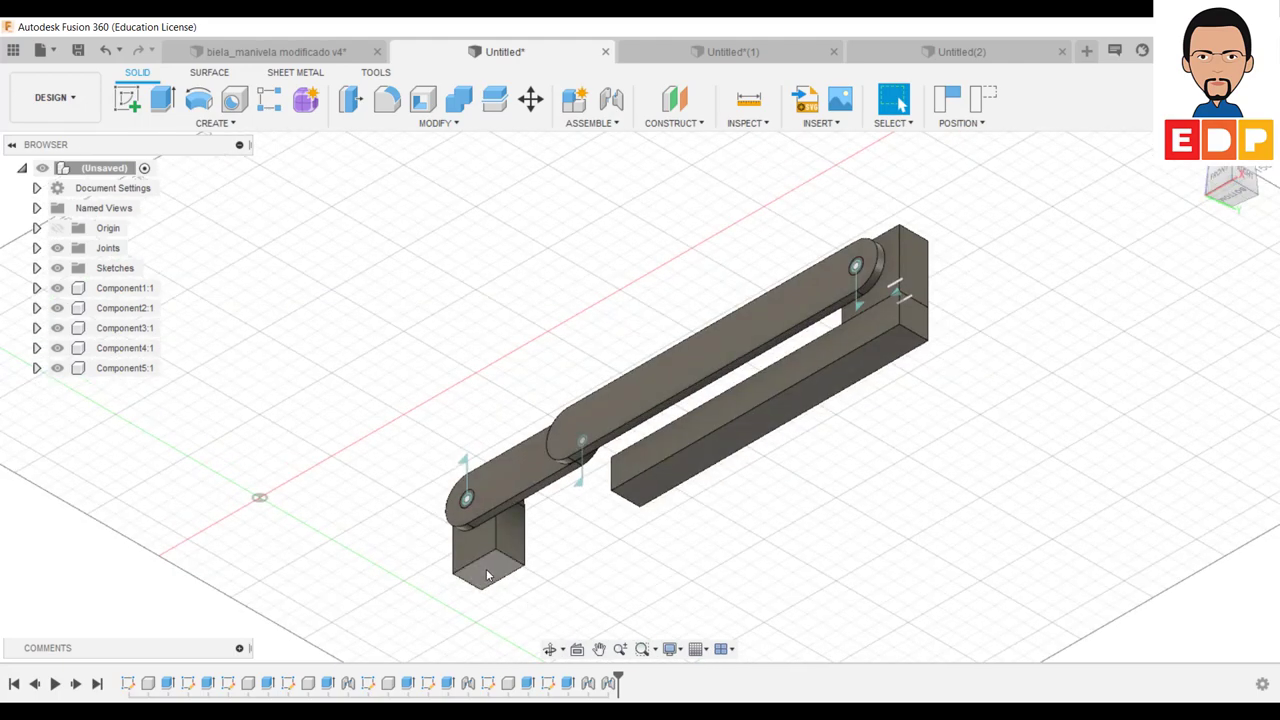
{"action": "left_click", "coordinate": [487, 575]}
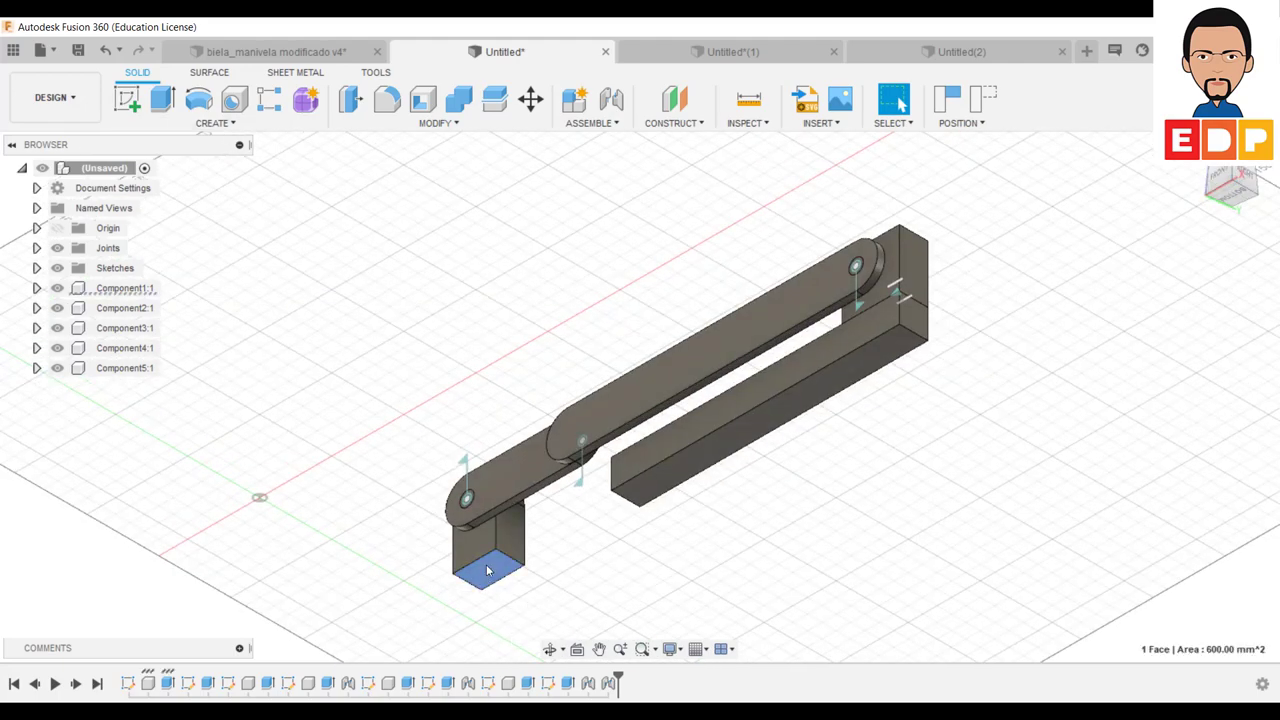
{"action": "left_click", "coordinate": [138, 293]}
{"action": "right_click", "coordinate": [138, 292]}
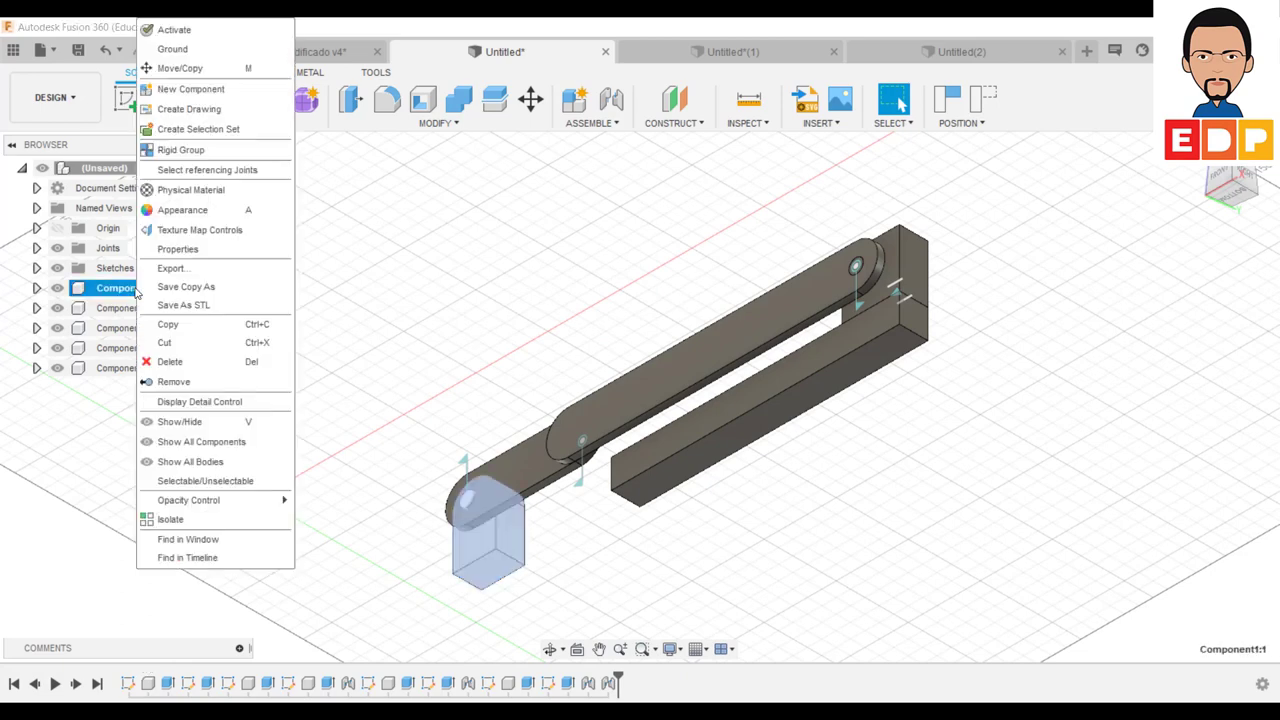
{"action": "left_click", "coordinate": [194, 49]}
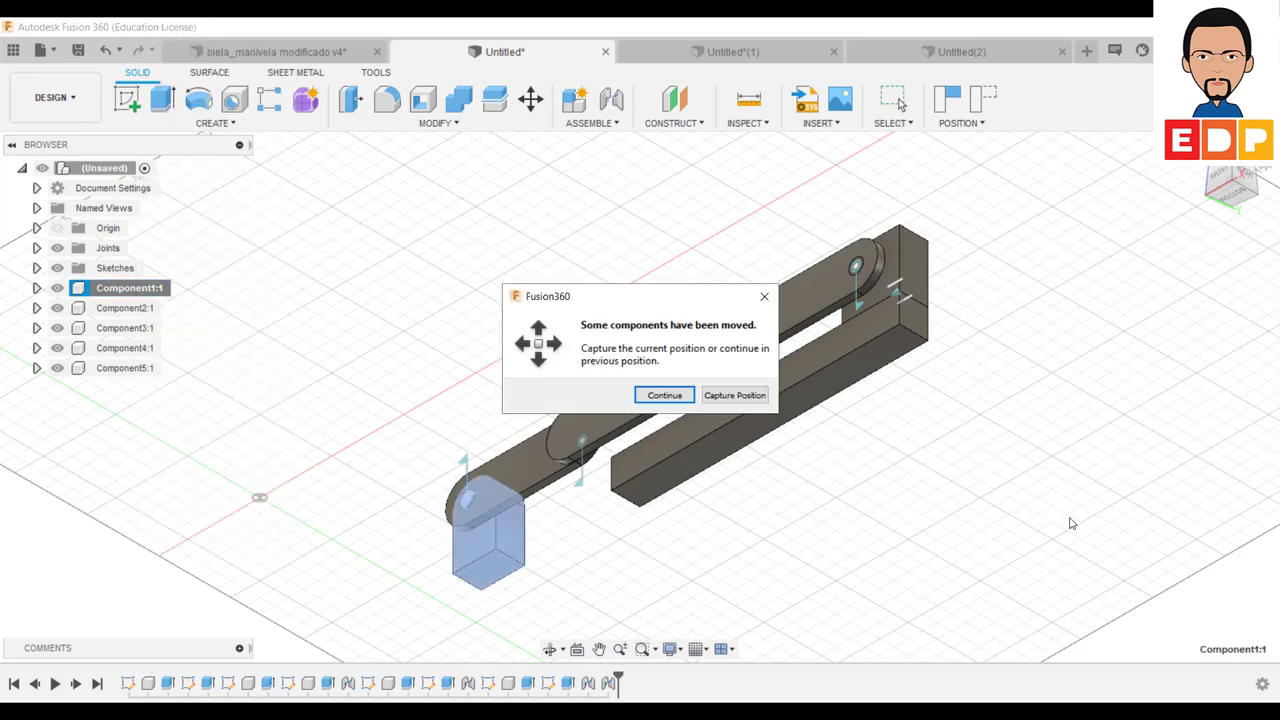
{"action": "left_click", "coordinate": [728, 397]}
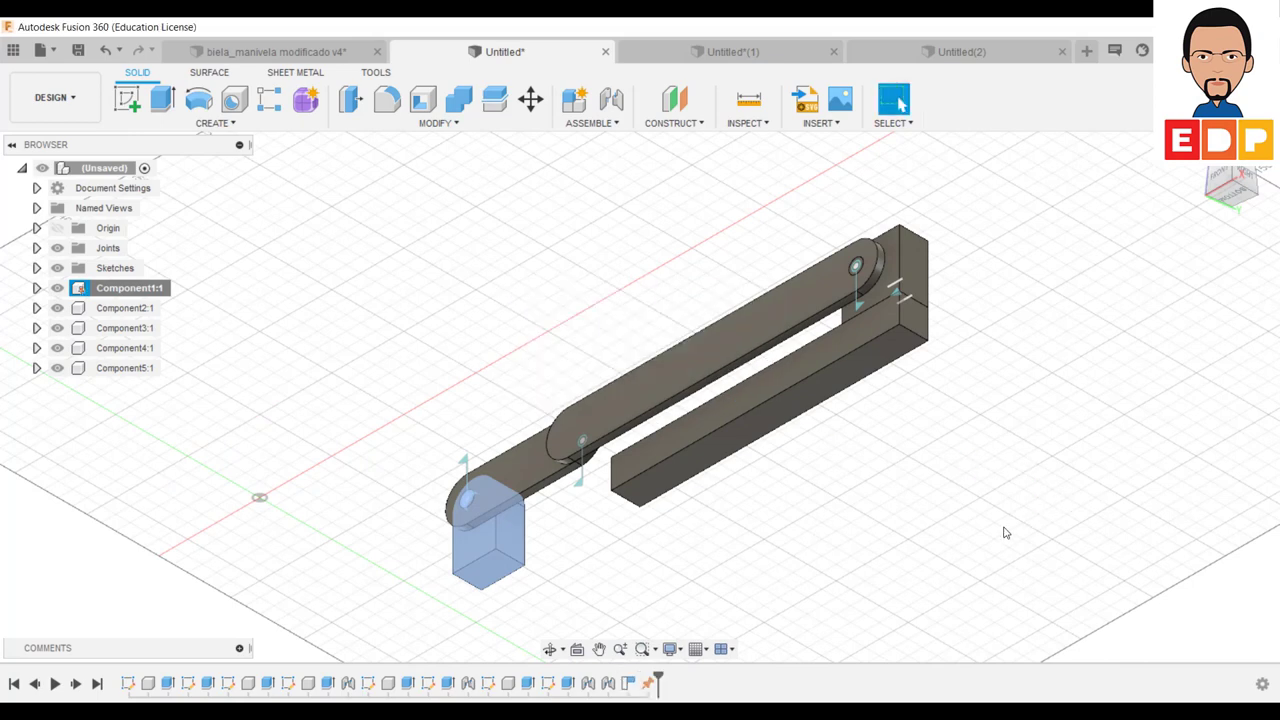
Step: Ground Component2:1, the long bar, then swing the crank to test the linkage
{"action": "left_click", "coordinate": [751, 449]}
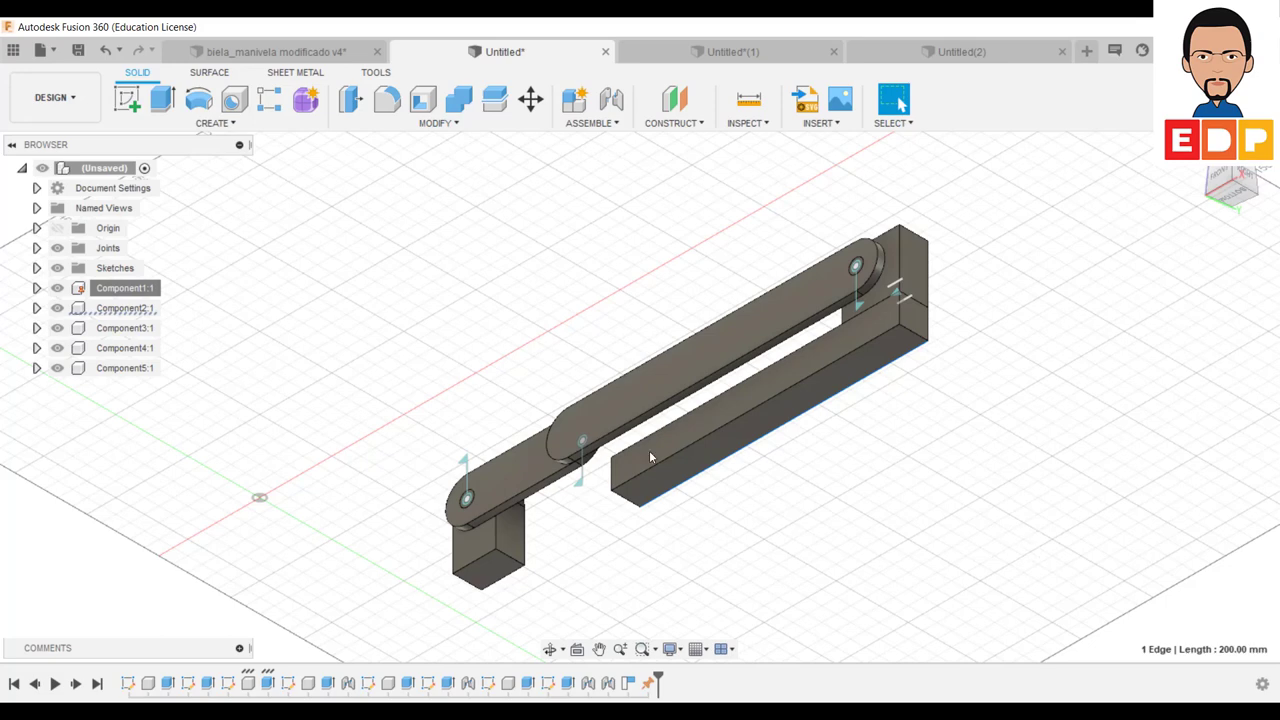
{"action": "left_click", "coordinate": [145, 310]}
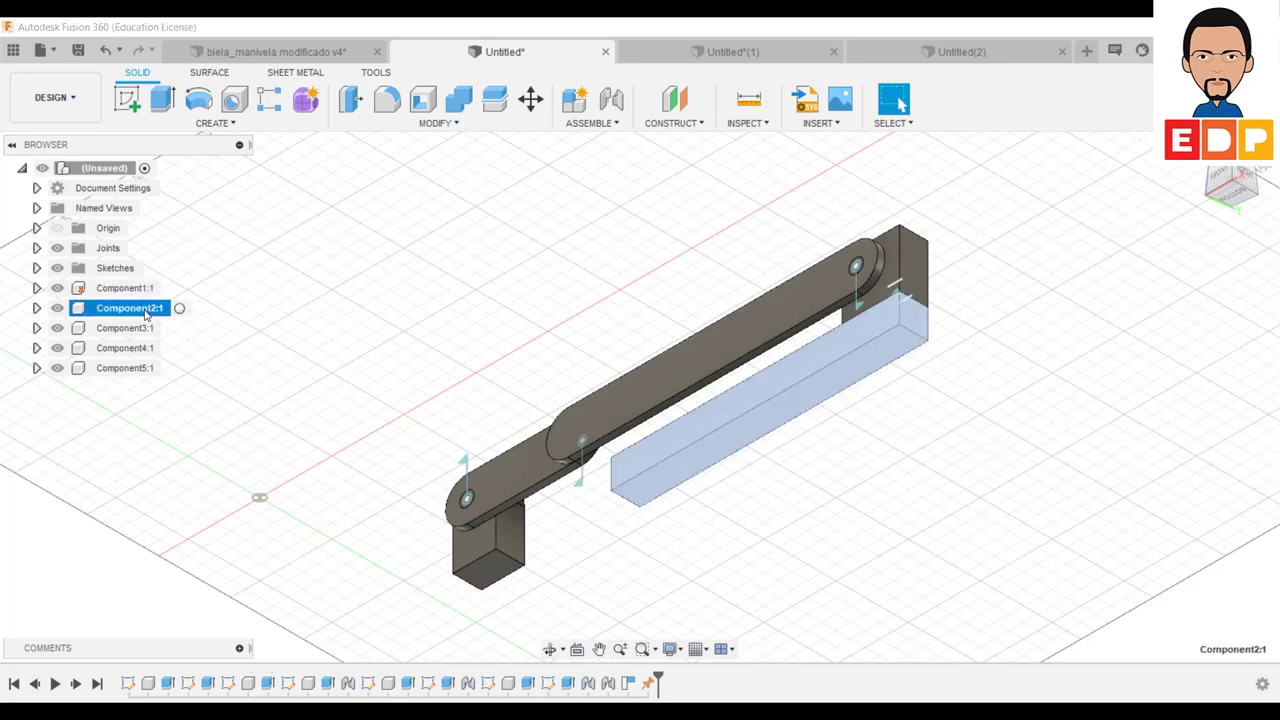
{"action": "right_click", "coordinate": [146, 314]}
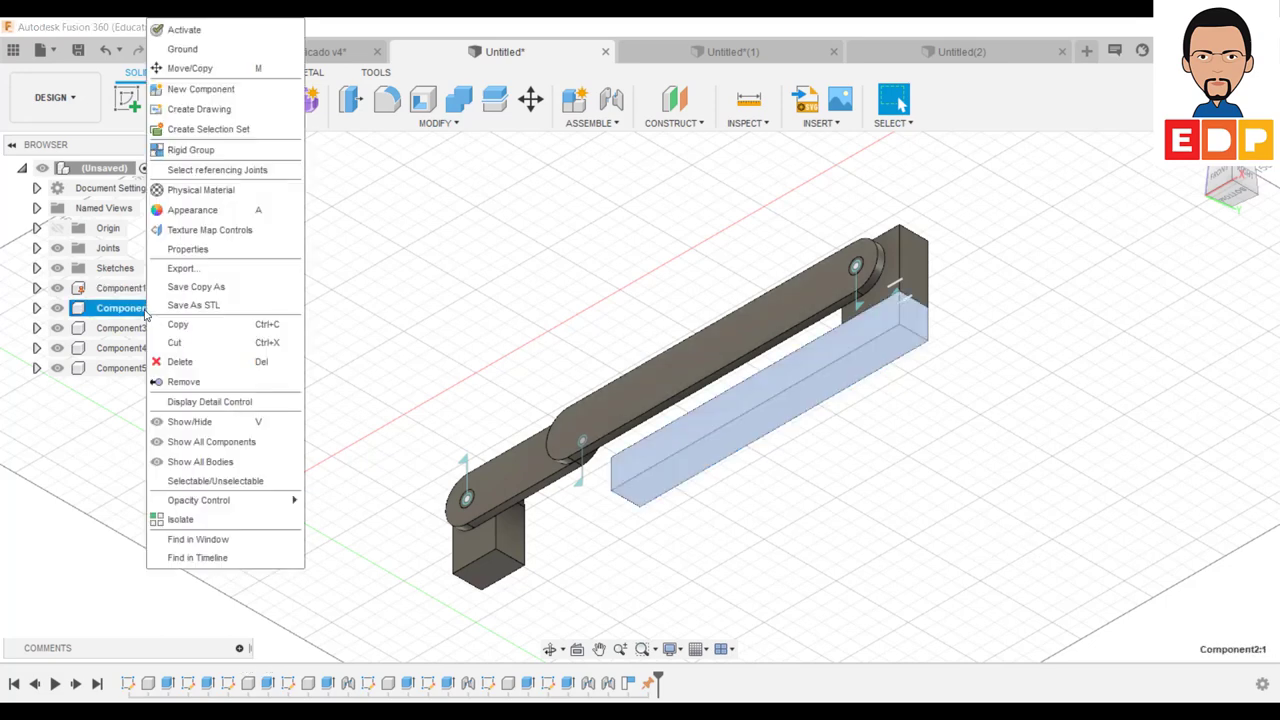
{"action": "left_click", "coordinate": [190, 67]}
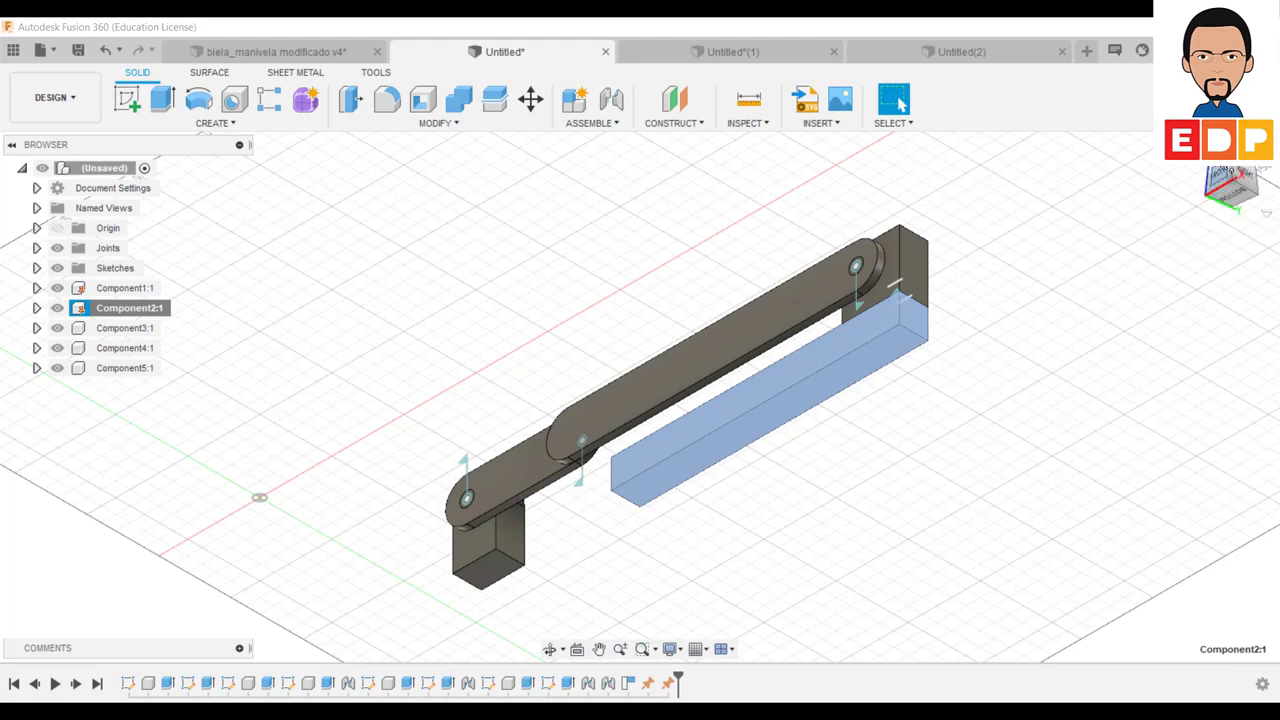
{"action": "left_click", "coordinate": [1238, 170]}
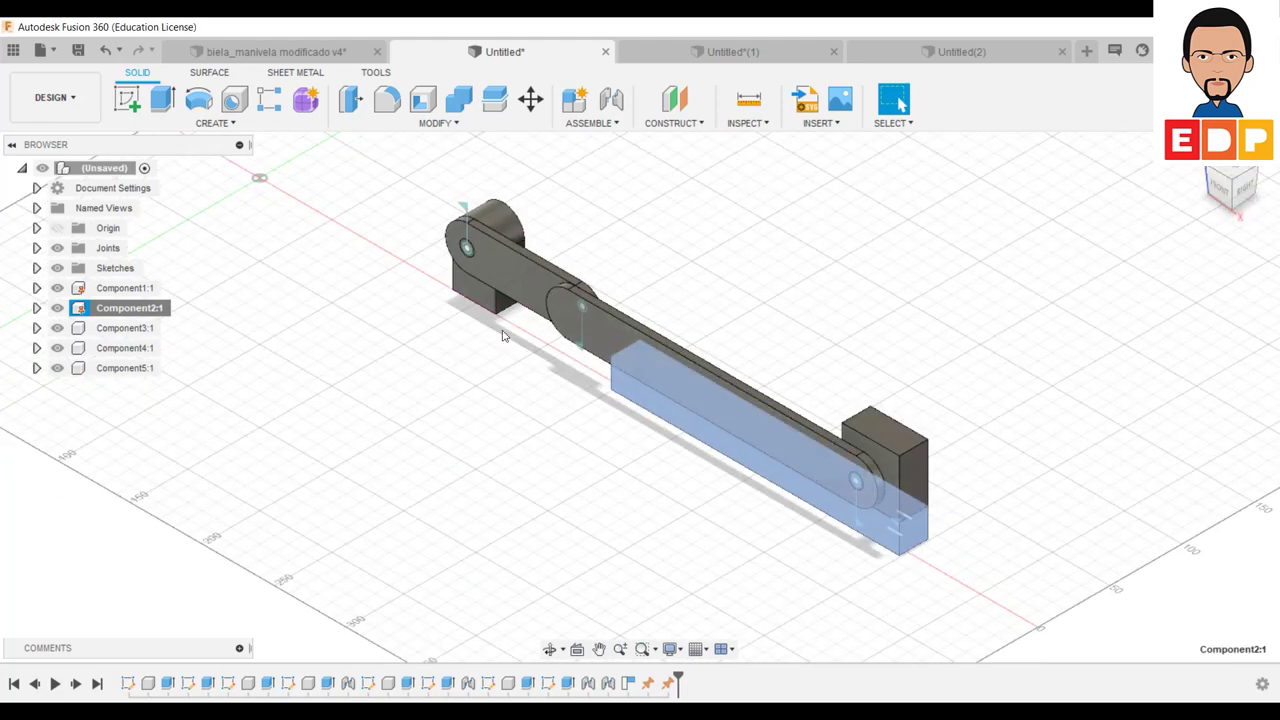
{"action": "mouse_move", "coordinate": [534, 288]}
{"action": "left_mouse_down"}
{"action": "mouse_move", "coordinate": [420, 271]}
{"action": "mouse_move", "coordinate": [393, 354]}
{"action": "mouse_move", "coordinate": [487, 386]}
{"action": "left_mouse_up"}
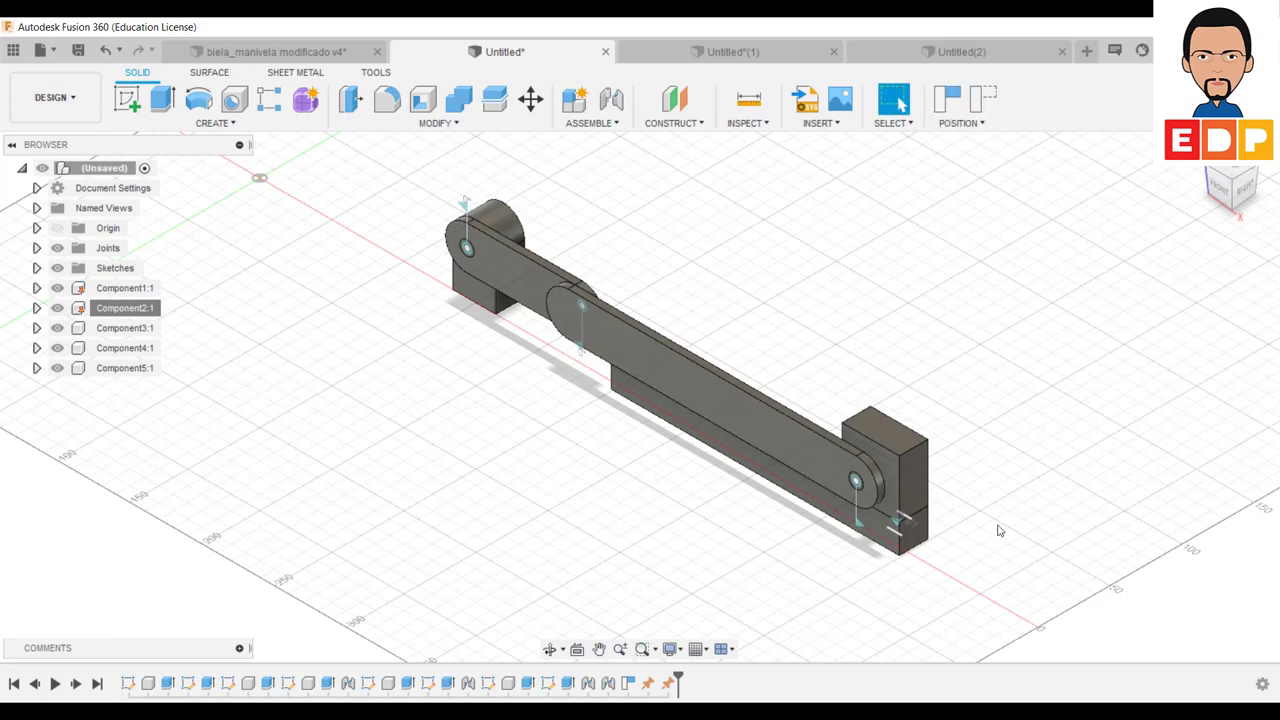
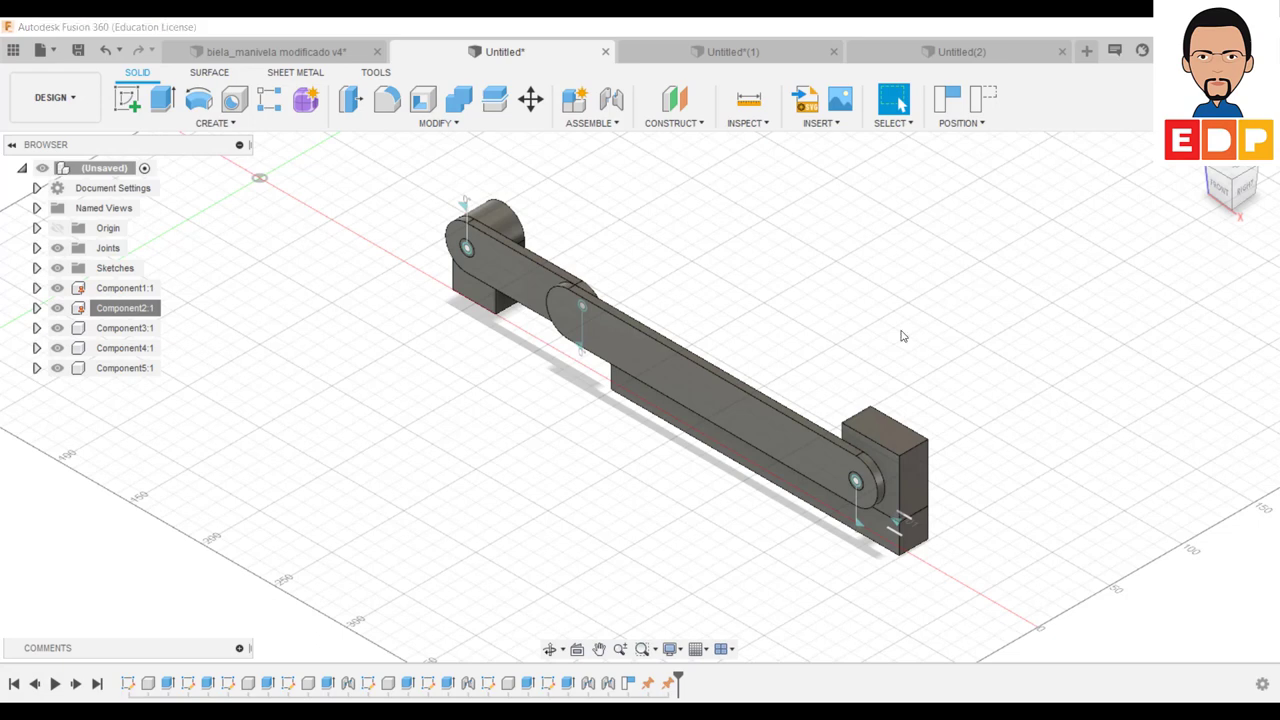
Step: Cancel the new simulation study and return to the design workspace
{"action": "left_click", "coordinate": [74, 100]}
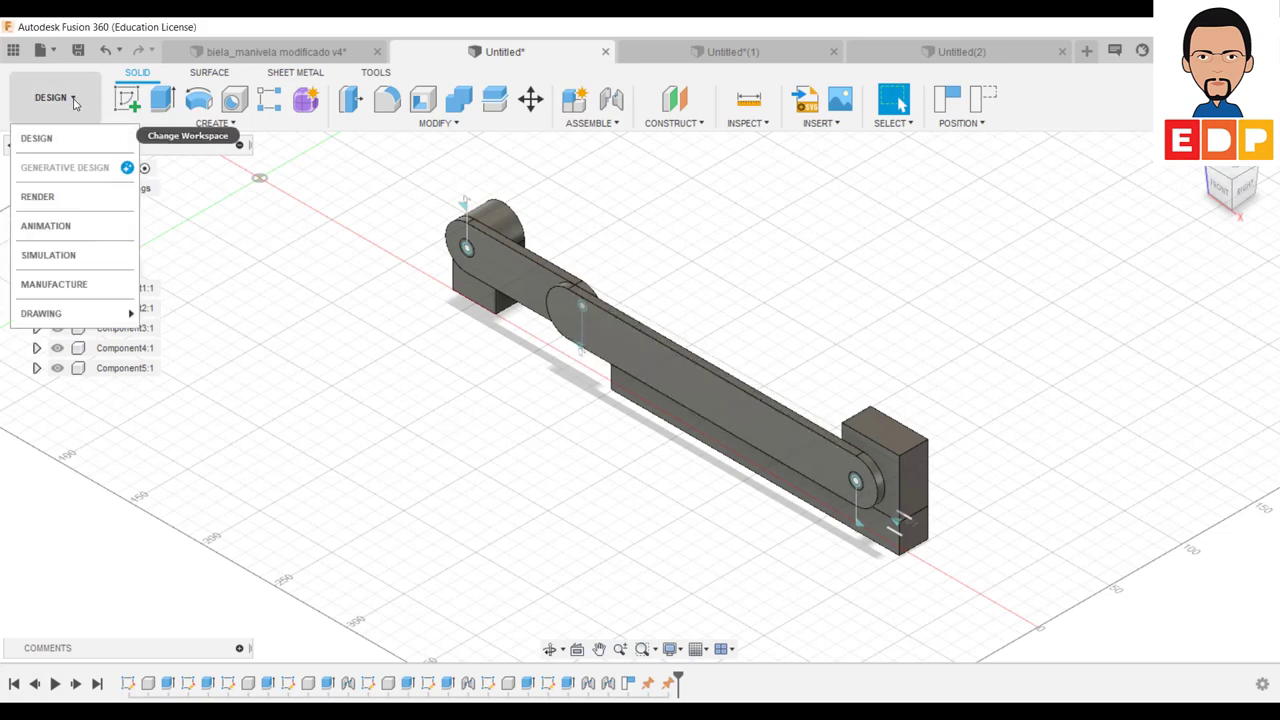
{"action": "left_click", "coordinate": [108, 258]}
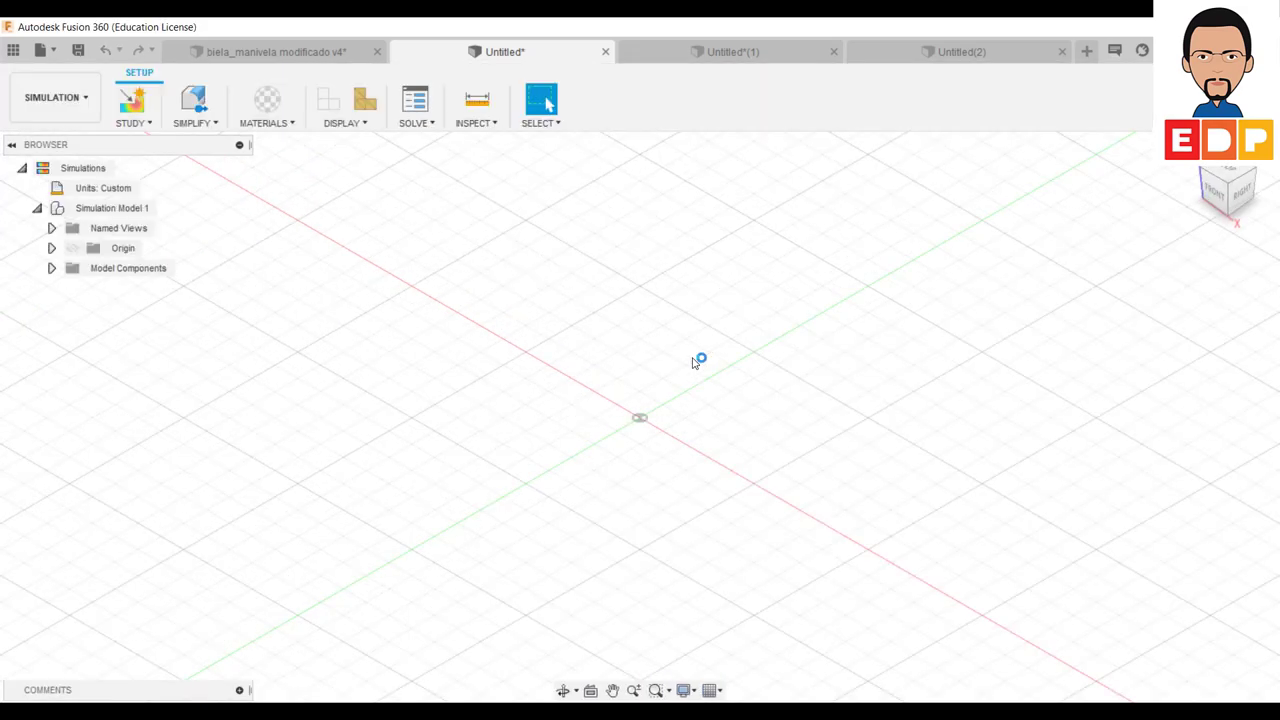
{"action": "left_click", "coordinate": [966, 545]}
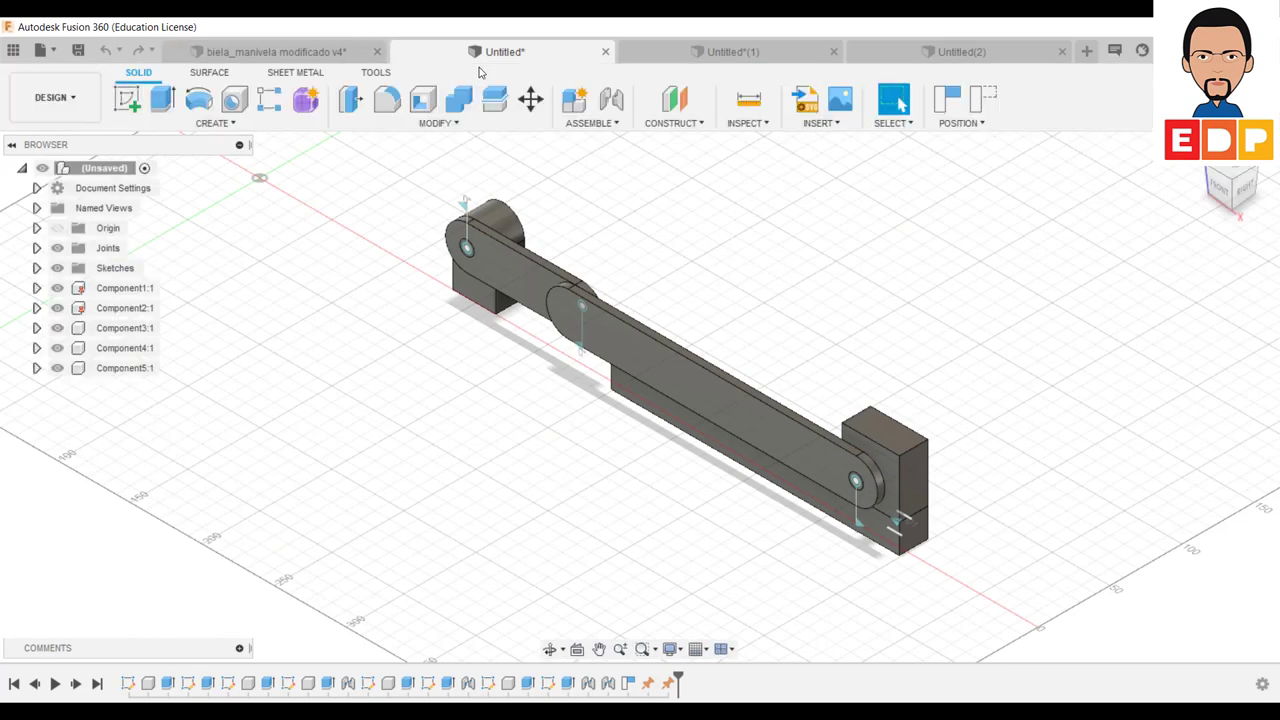
Step: Save the design as Biela_manivela_modficado
{"action": "left_click", "coordinate": [55, 53]}
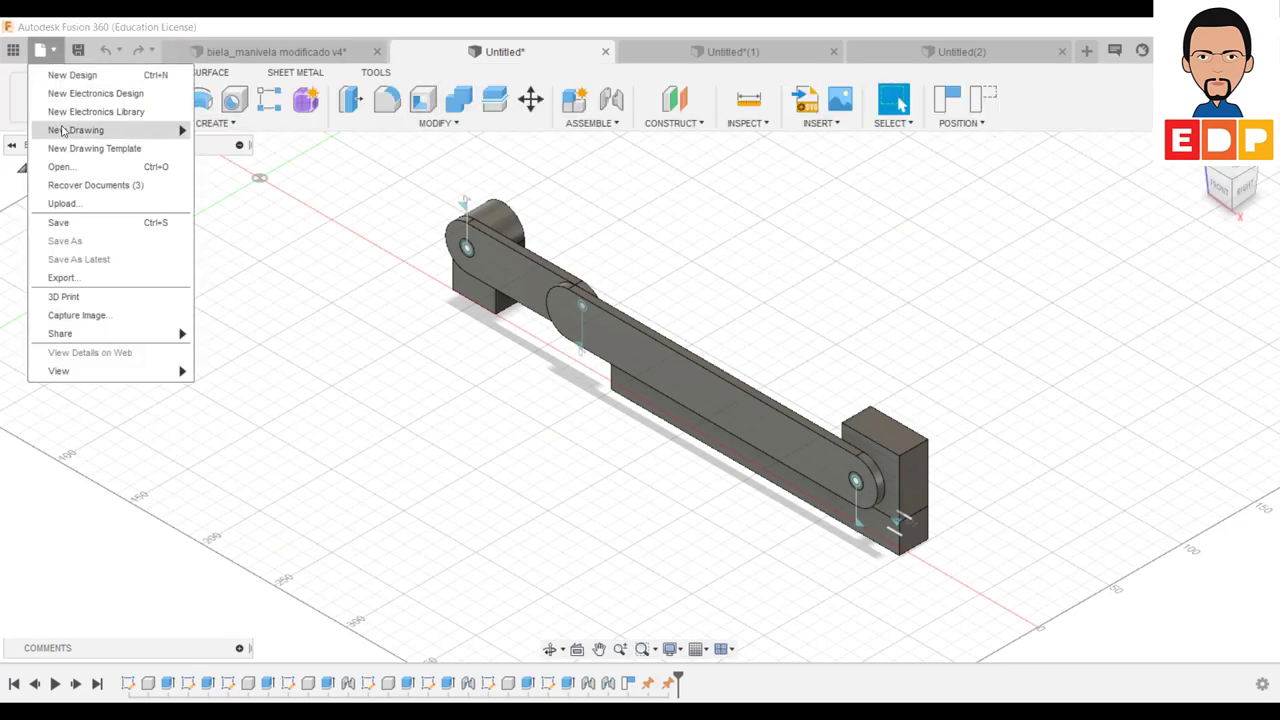
{"action": "left_click", "coordinate": [60, 222]}
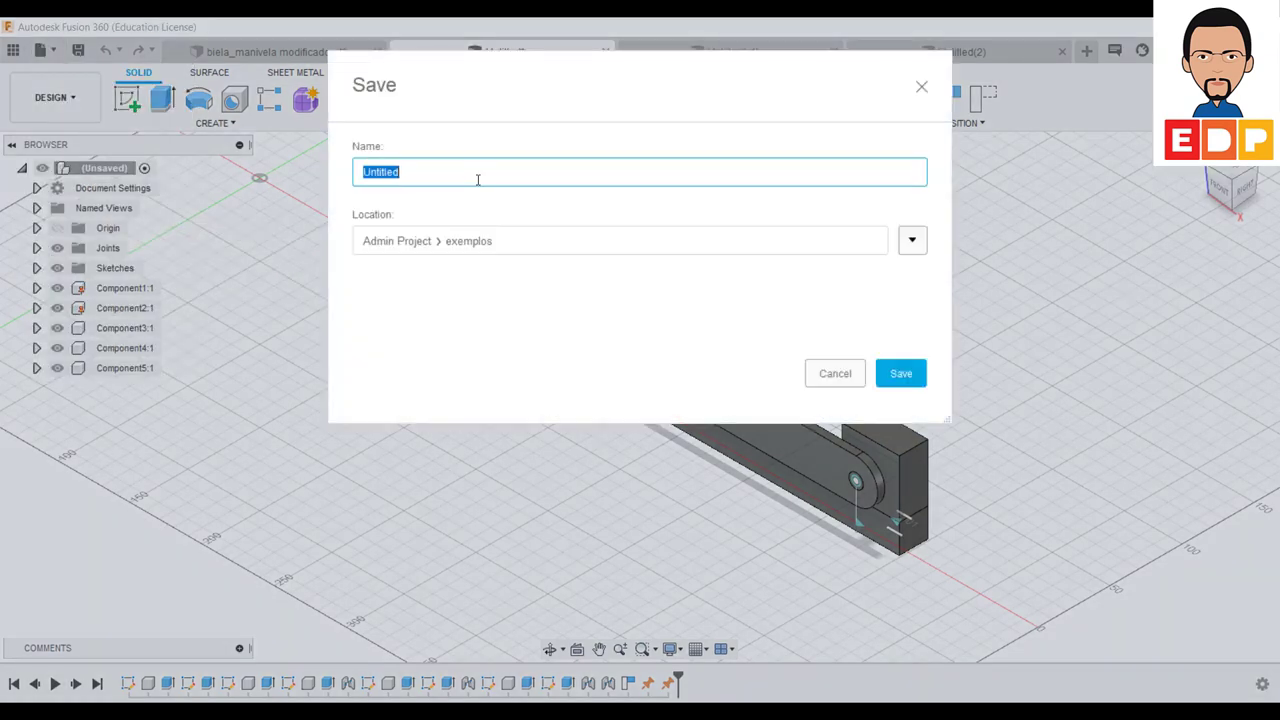
{"action": "type", "text": "Biela_manivela_modficado"}
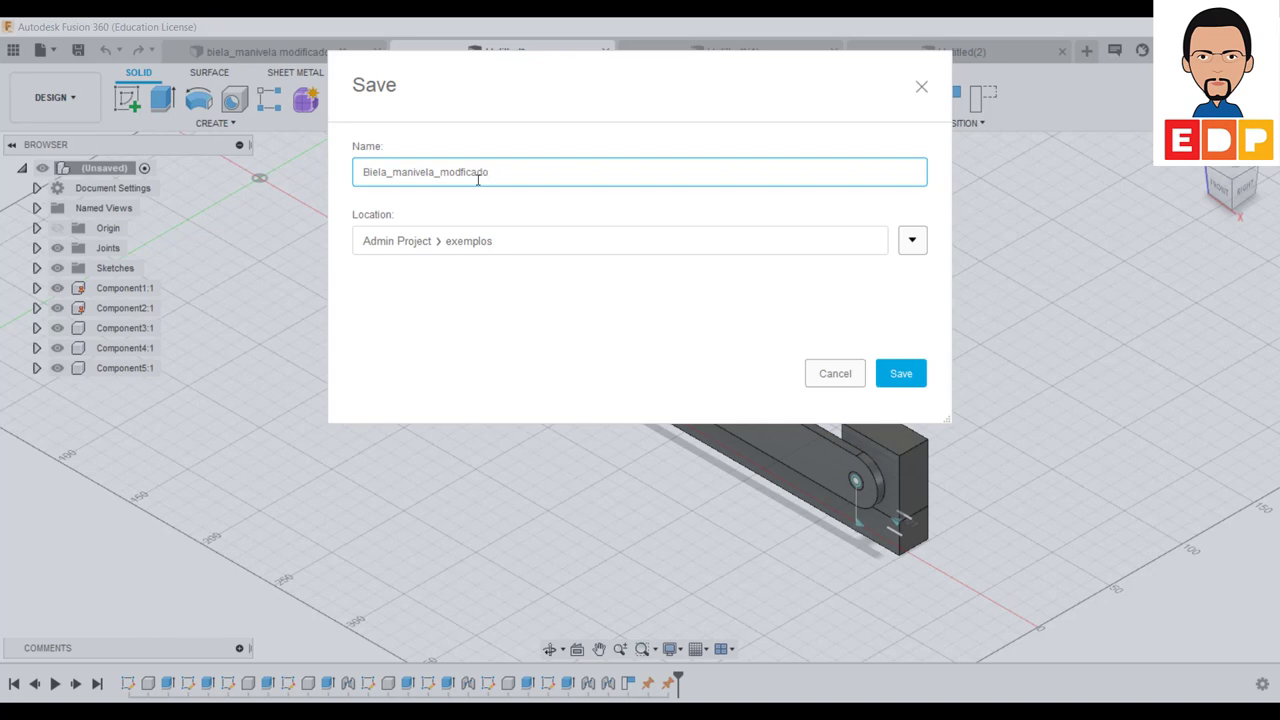
{"action": "key", "text": "Return"}
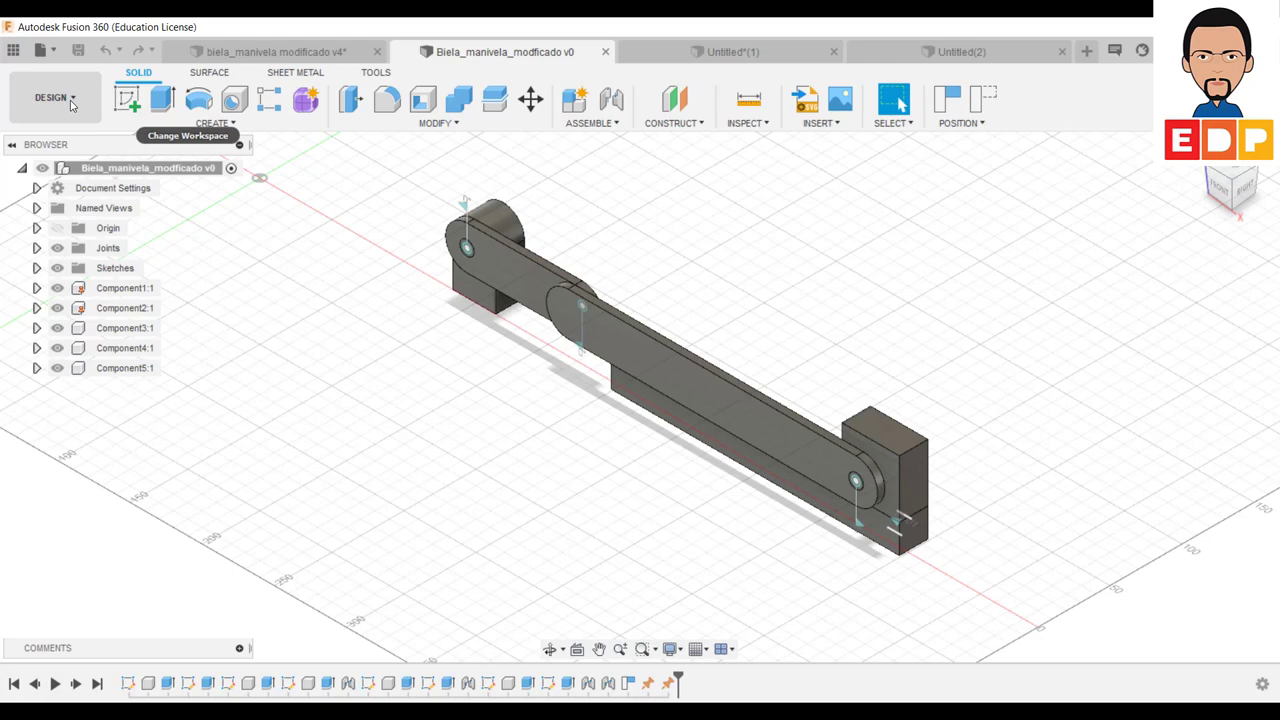
Step: Switch to the Simulation workspace and create a Static Stress study as Study 1
{"action": "left_click", "coordinate": [71, 100]}
{"action": "left_click", "coordinate": [50, 257]}
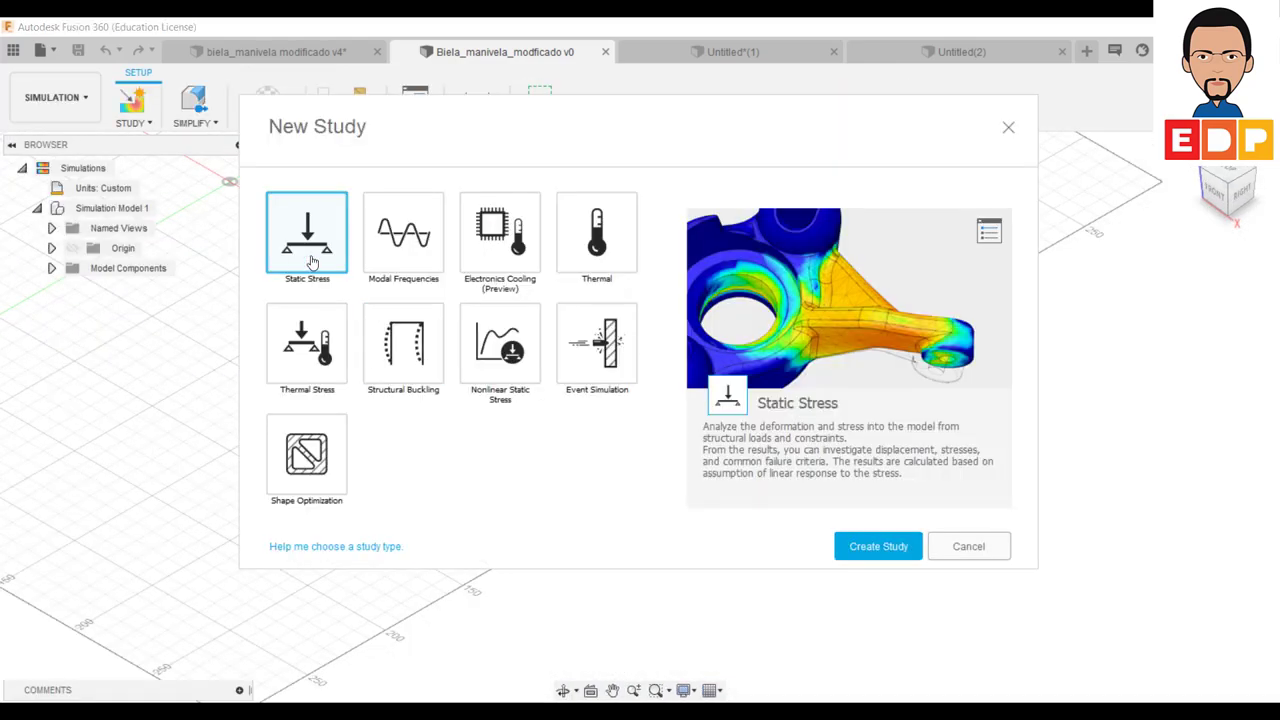
{"action": "left_click", "coordinate": [886, 546]}
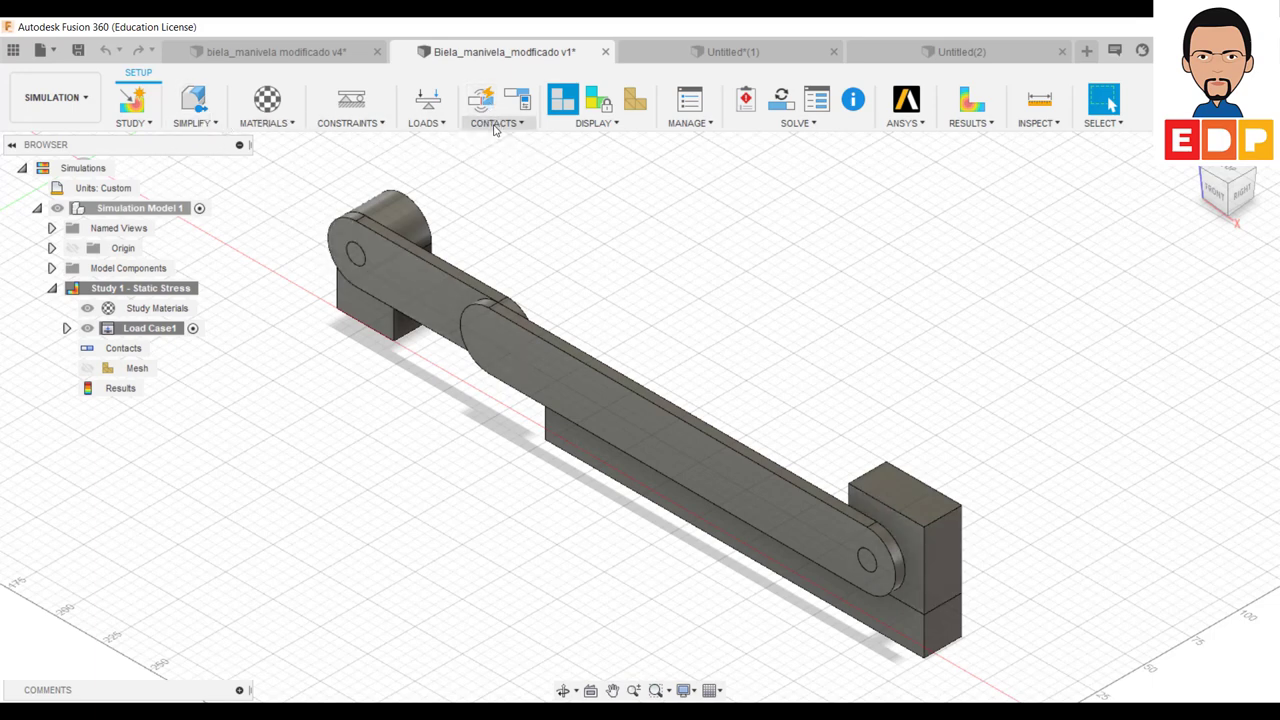
Step: Generate automatic contacts between the solids with a 0.10 mm detection tolerance
{"action": "left_click", "coordinate": [495, 125]}
{"action": "left_click", "coordinate": [520, 141]}
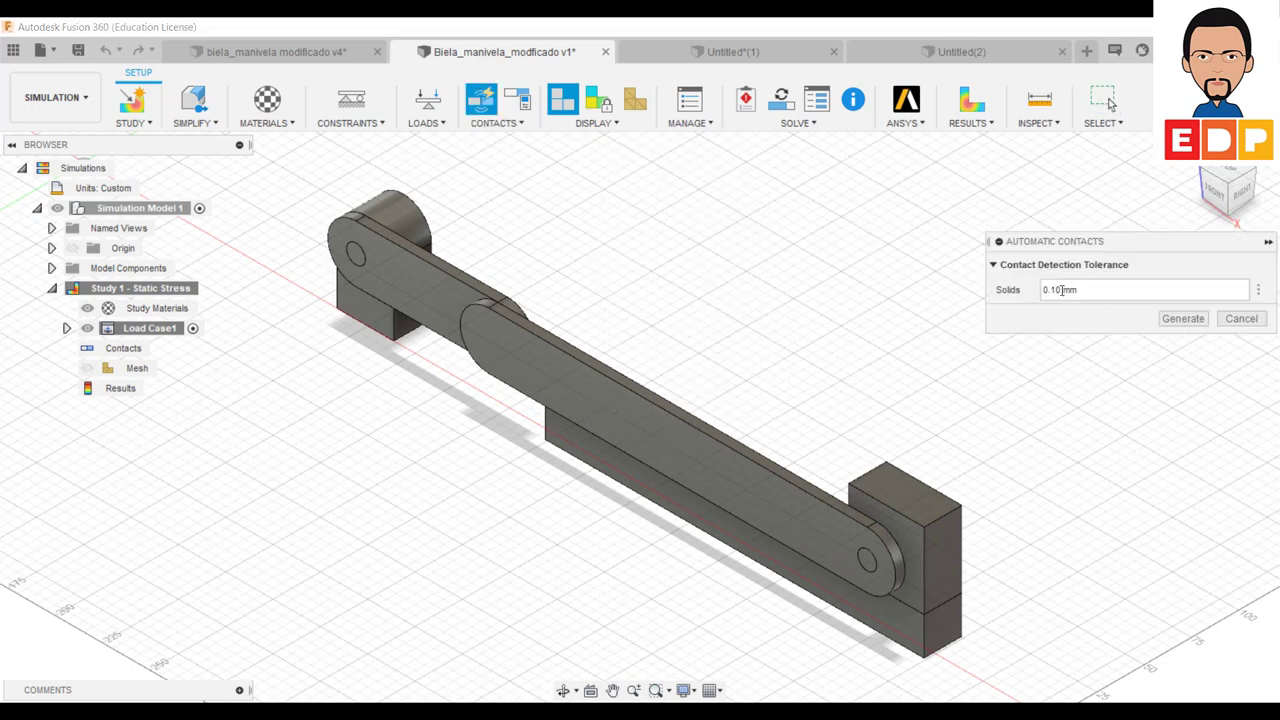
{"action": "double_click", "coordinate": [1062, 290]}
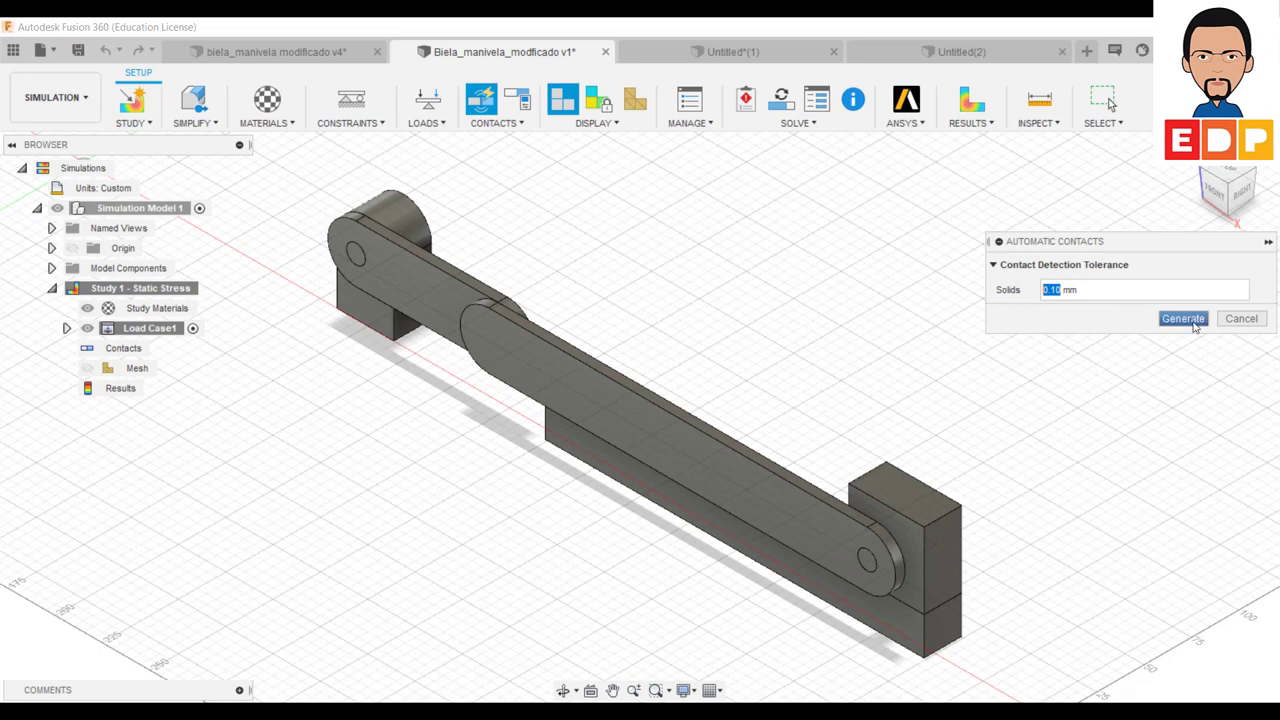
{"action": "left_click", "coordinate": [1180, 318]}
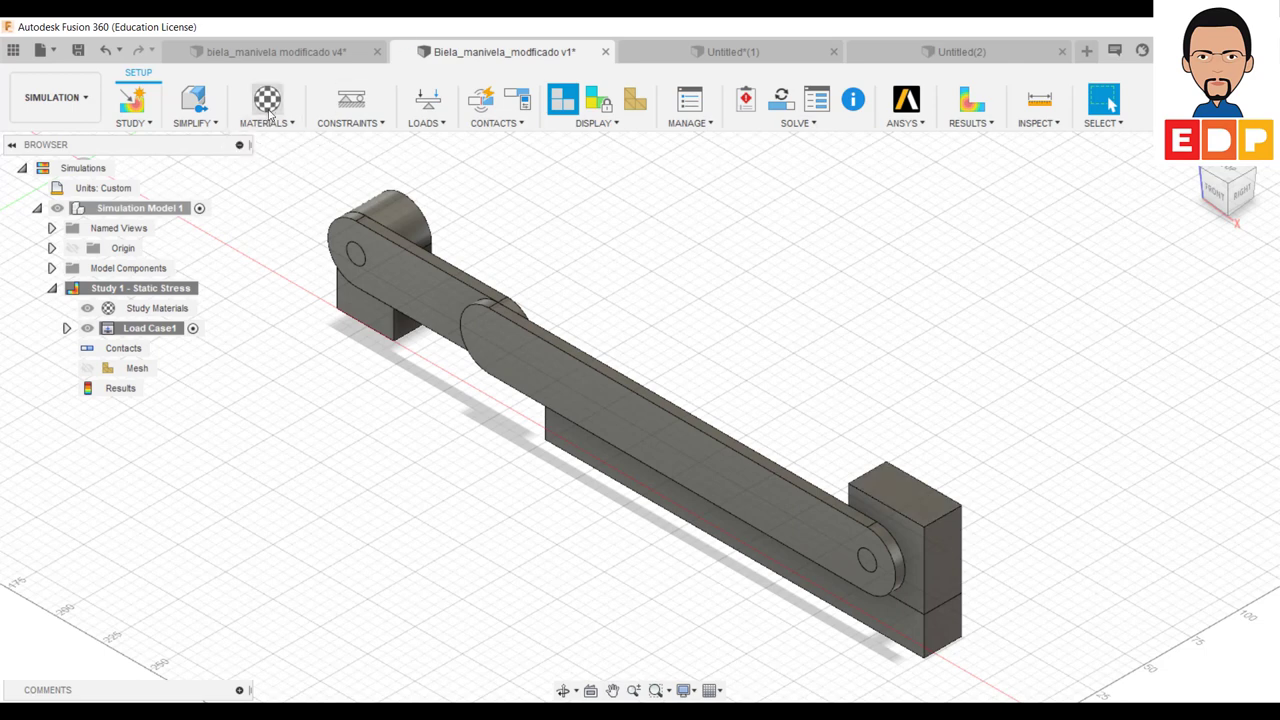
Step: Set Component1:1's study material to Aluminum 6061
{"action": "left_click", "coordinate": [266, 118]}
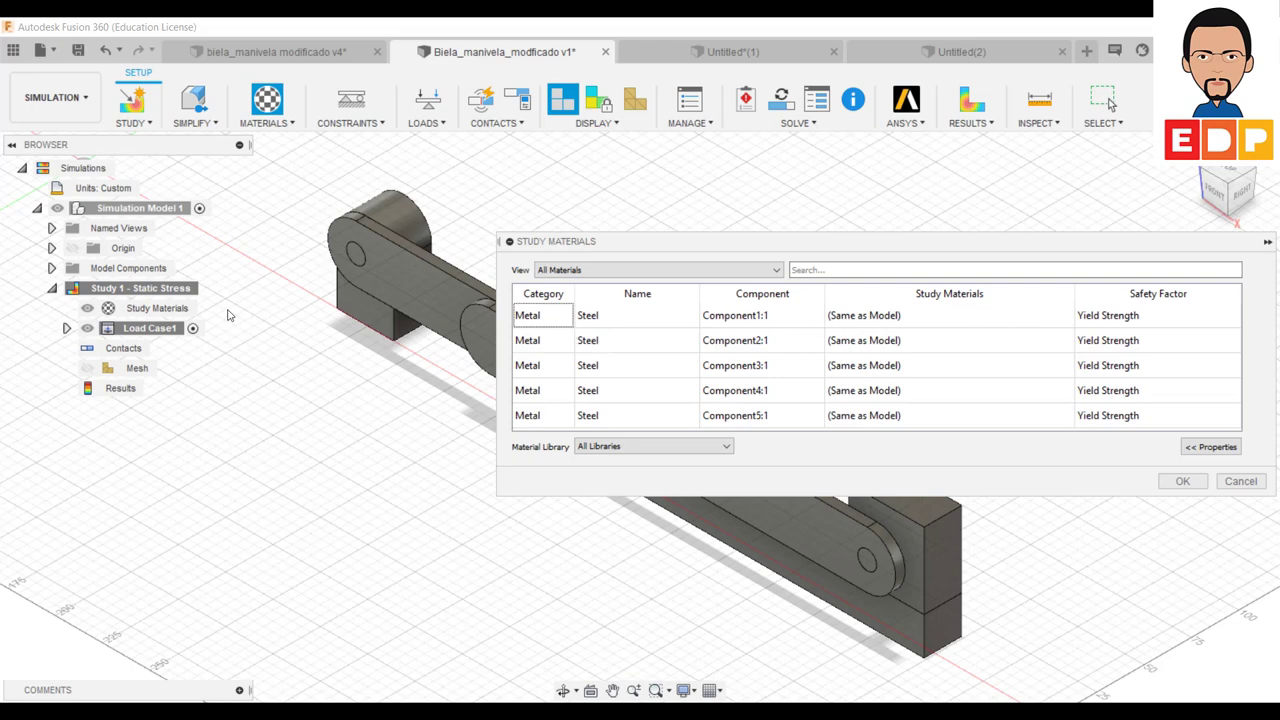
{"action": "left_click", "coordinate": [1066, 318]}
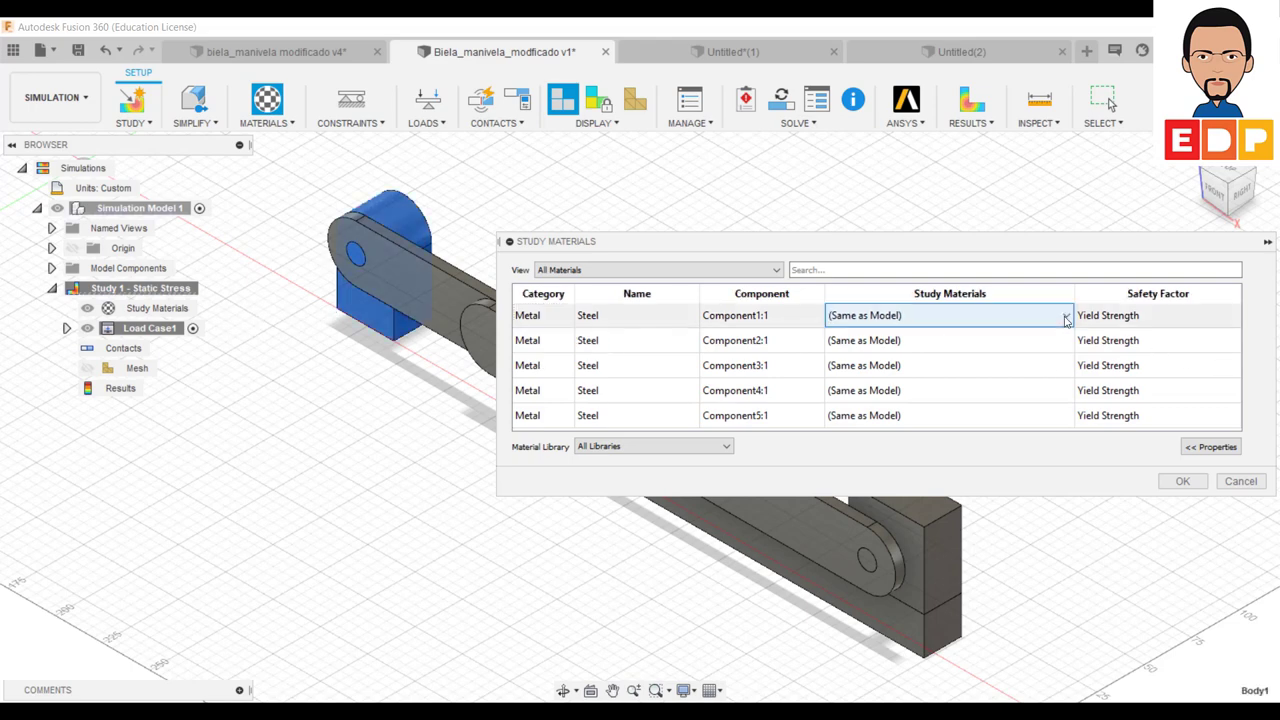
{"action": "left_click", "coordinate": [1066, 318]}
{"action": "scroll", "coordinate": [960, 486], "scroll_direction": "down", "scroll_amount": 5}
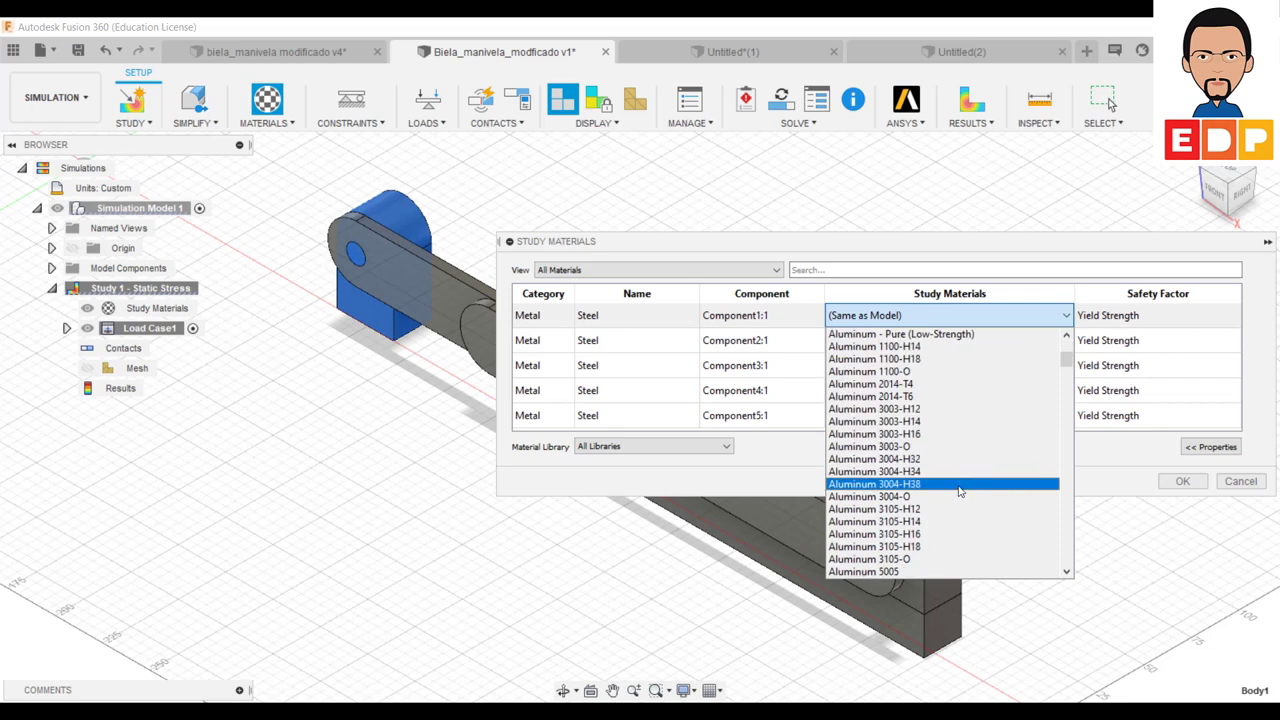
{"action": "scroll", "coordinate": [958, 500], "scroll_direction": "down", "scroll_amount": 5}
{"action": "scroll", "coordinate": [958, 500], "scroll_direction": "down", "scroll_amount": 5}
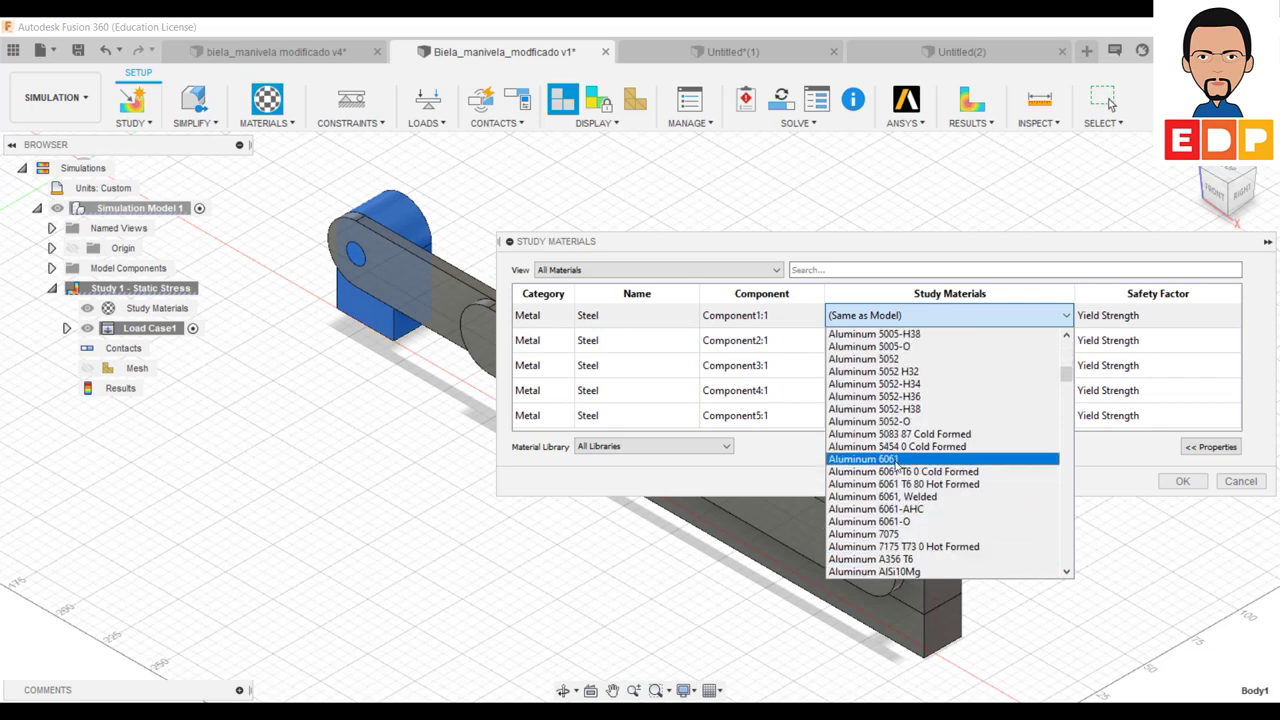
{"action": "left_click", "coordinate": [898, 462]}
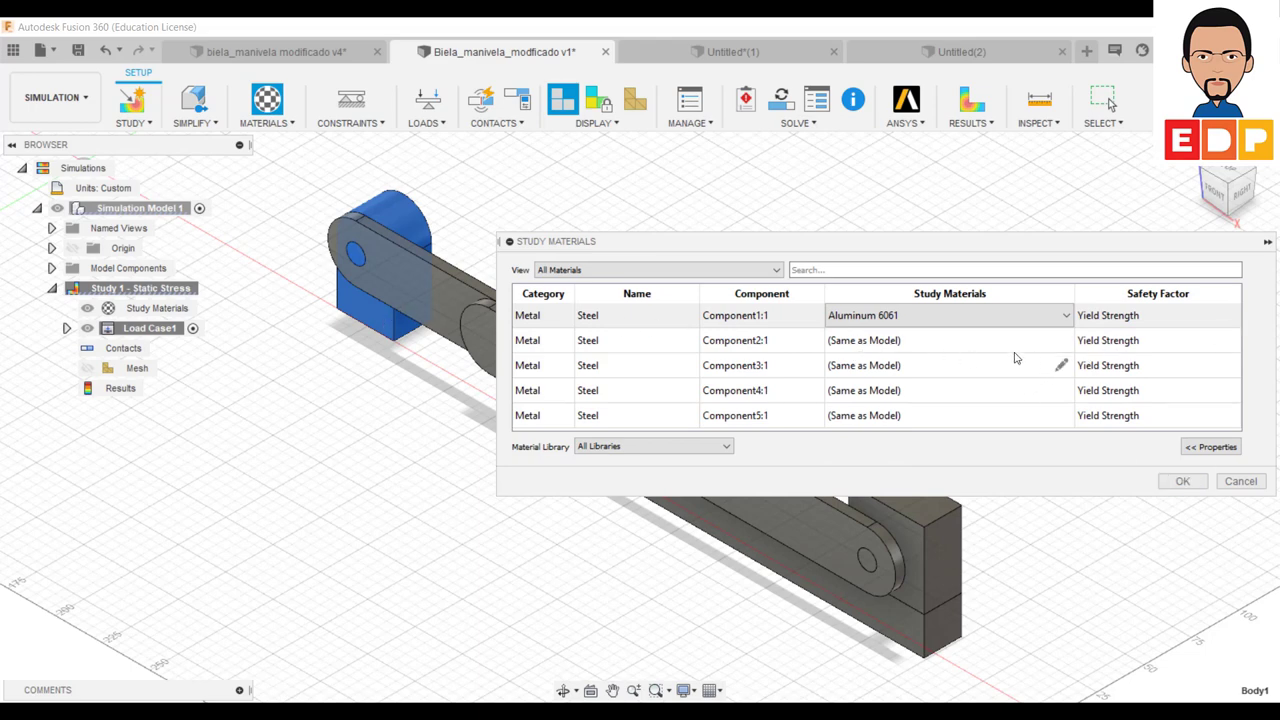
Step: Set Component2:1's study material to Aluminum 6061
{"action": "left_click", "coordinate": [1058, 349]}
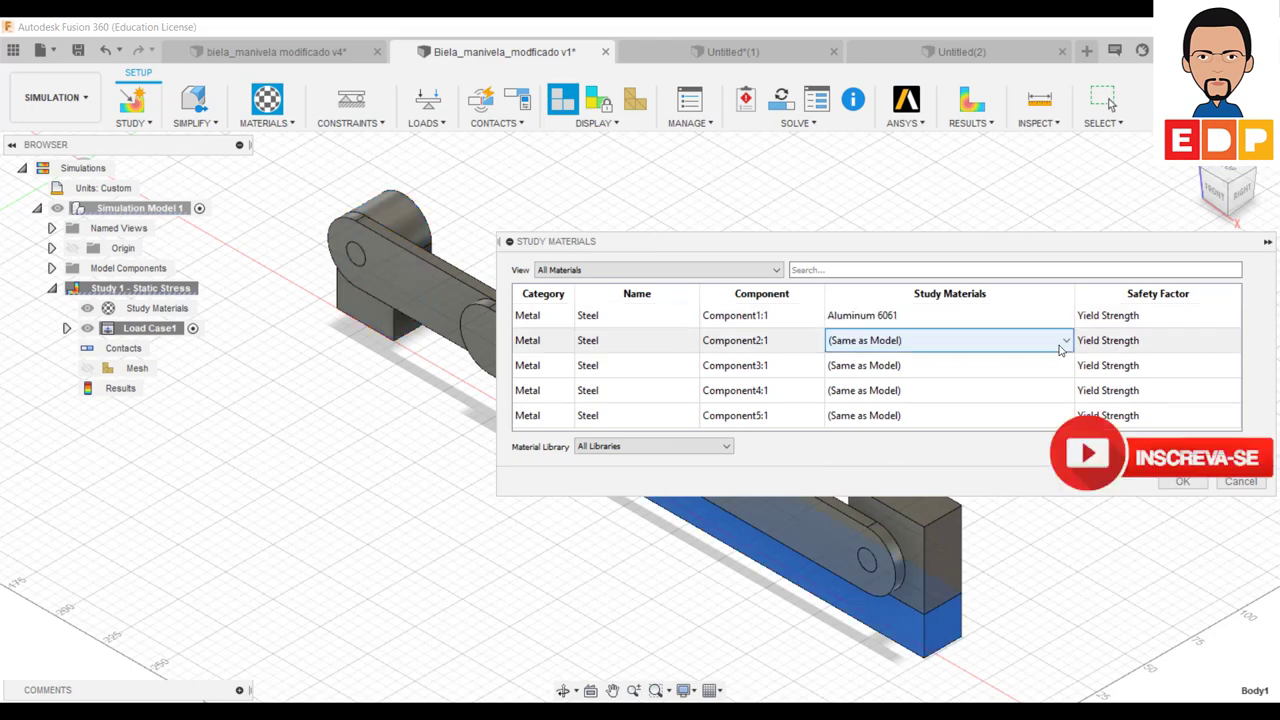
{"action": "left_click", "coordinate": [1063, 344]}
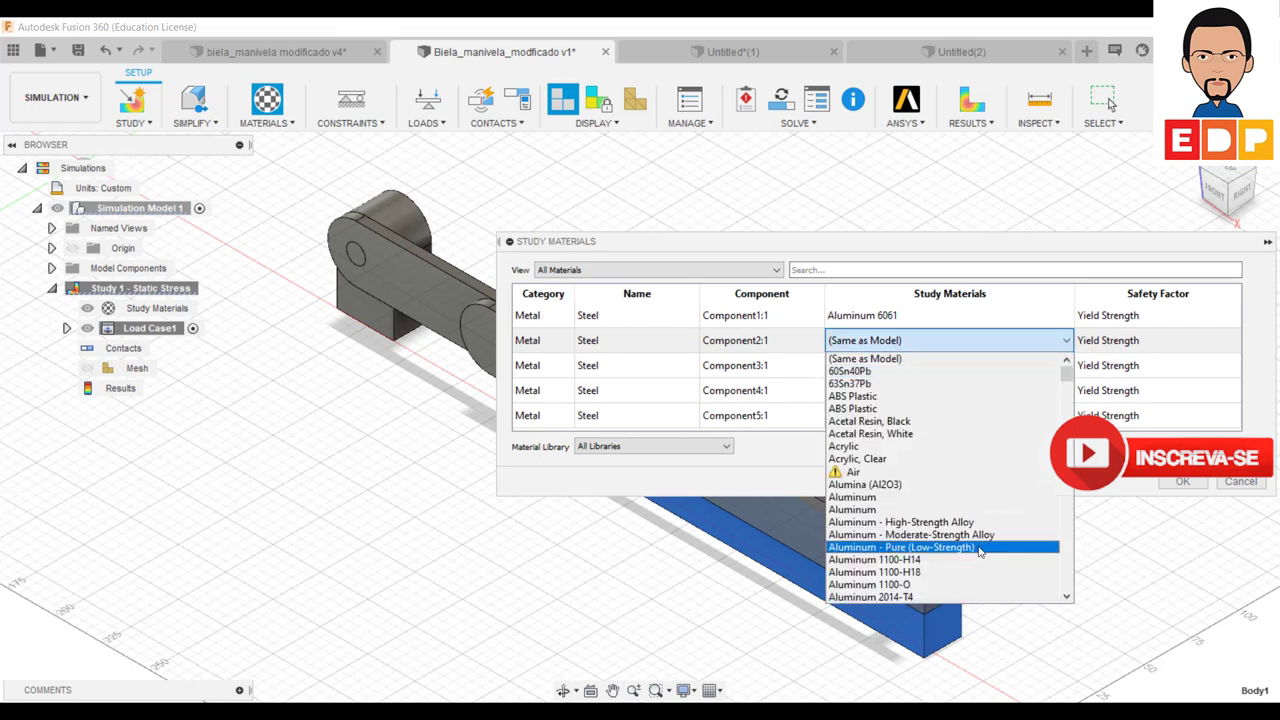
{"action": "scroll", "coordinate": [975, 550], "scroll_direction": "down", "scroll_amount": 3}
{"action": "scroll", "coordinate": [970, 553], "scroll_direction": "down", "scroll_amount": 2}
{"action": "scroll", "coordinate": [968, 555], "scroll_direction": "down", "scroll_amount": 3}
{"action": "scroll", "coordinate": [968, 555], "scroll_direction": "down", "scroll_amount": 5}
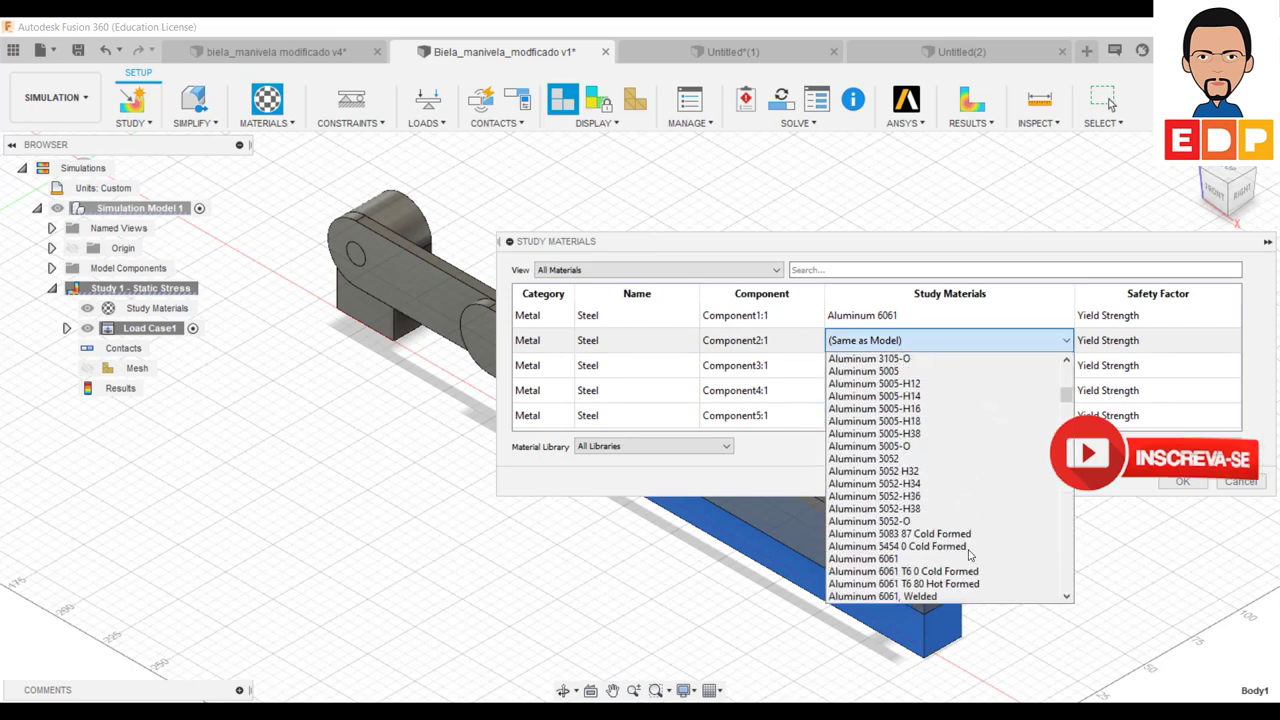
{"action": "scroll", "coordinate": [970, 552], "scroll_direction": "down", "scroll_amount": 4}
{"action": "left_click", "coordinate": [925, 450]}
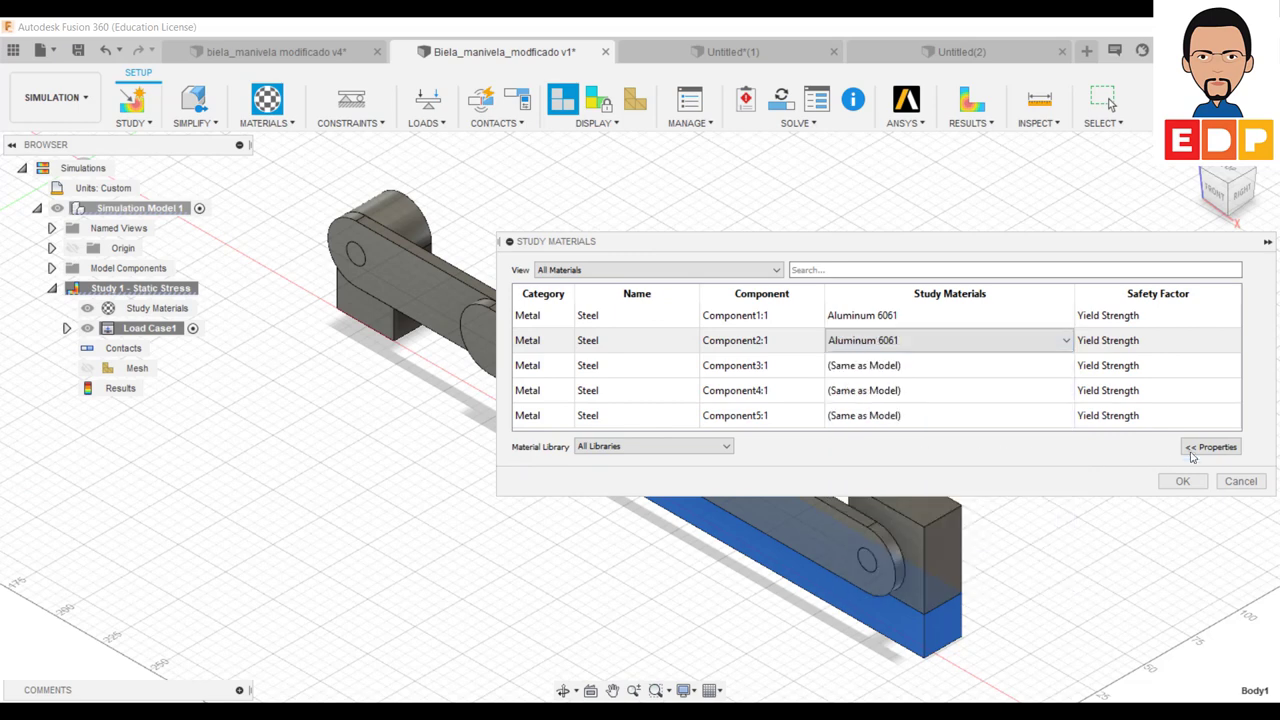
Step: Set Component3:1's study material to Steel AISI 1008 91 HR
{"action": "left_click", "coordinate": [1063, 370]}
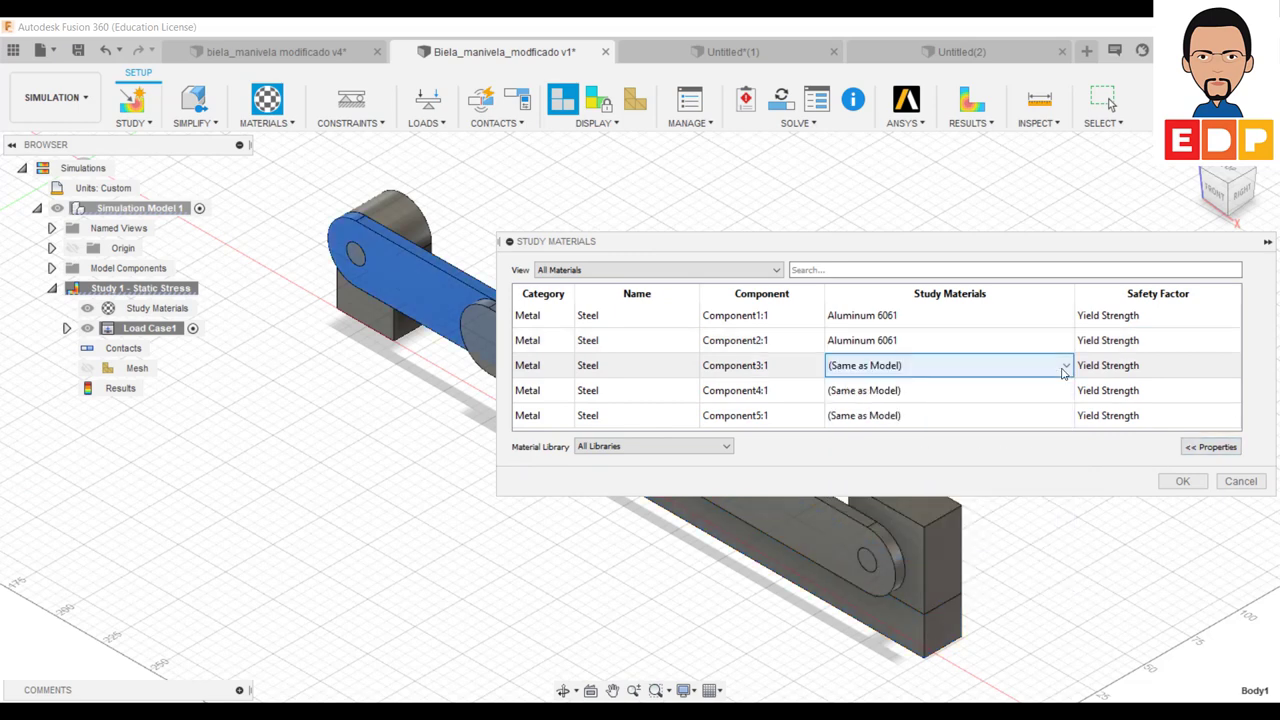
{"action": "left_click", "coordinate": [1063, 370]}
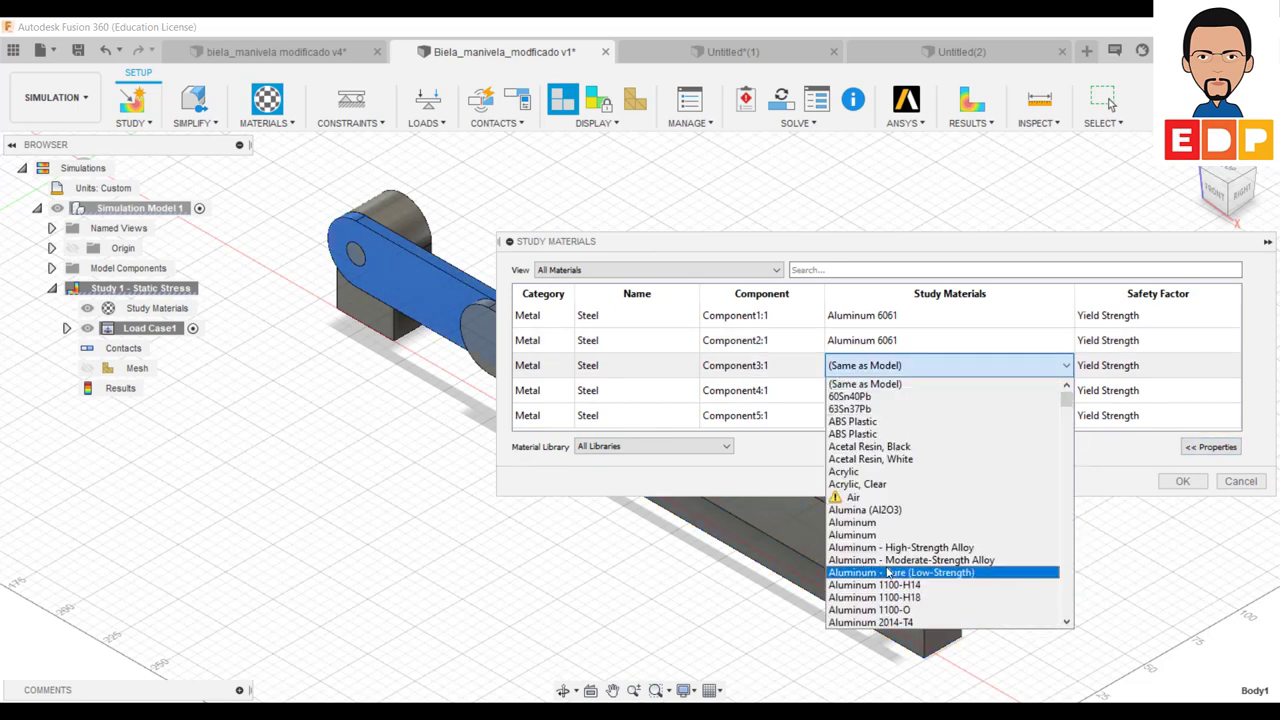
{"action": "scroll", "coordinate": [898, 578], "scroll_direction": "down", "scroll_amount": 3}
{"action": "scroll", "coordinate": [897, 577], "scroll_direction": "down", "scroll_amount": 4}
{"action": "scroll", "coordinate": [897, 578], "scroll_direction": "down", "scroll_amount": 4}
{"action": "scroll", "coordinate": [896, 579], "scroll_direction": "down", "scroll_amount": 4}
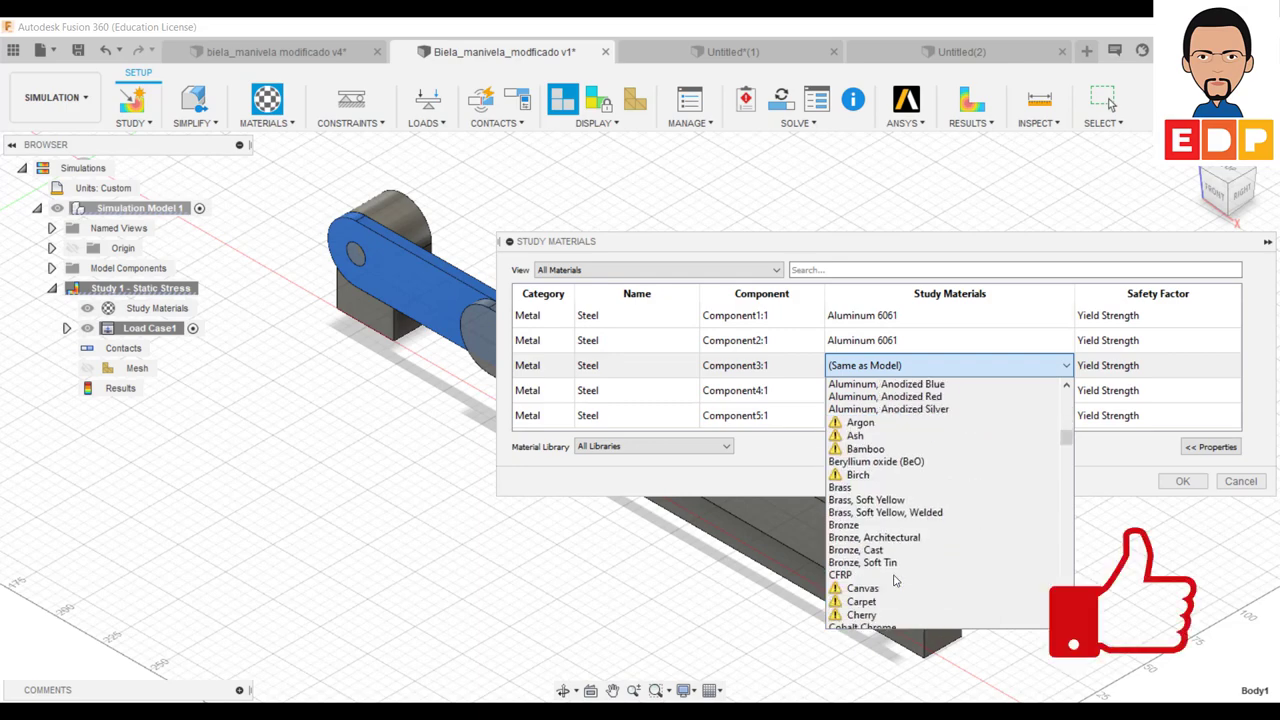
{"action": "scroll", "coordinate": [895, 580], "scroll_direction": "down", "scroll_amount": 4}
{"action": "scroll", "coordinate": [895, 580], "scroll_direction": "down", "scroll_amount": 4}
{"action": "scroll", "coordinate": [895, 580], "scroll_direction": "down", "scroll_amount": 4}
{"action": "scroll", "coordinate": [895, 580], "scroll_direction": "down", "scroll_amount": 4}
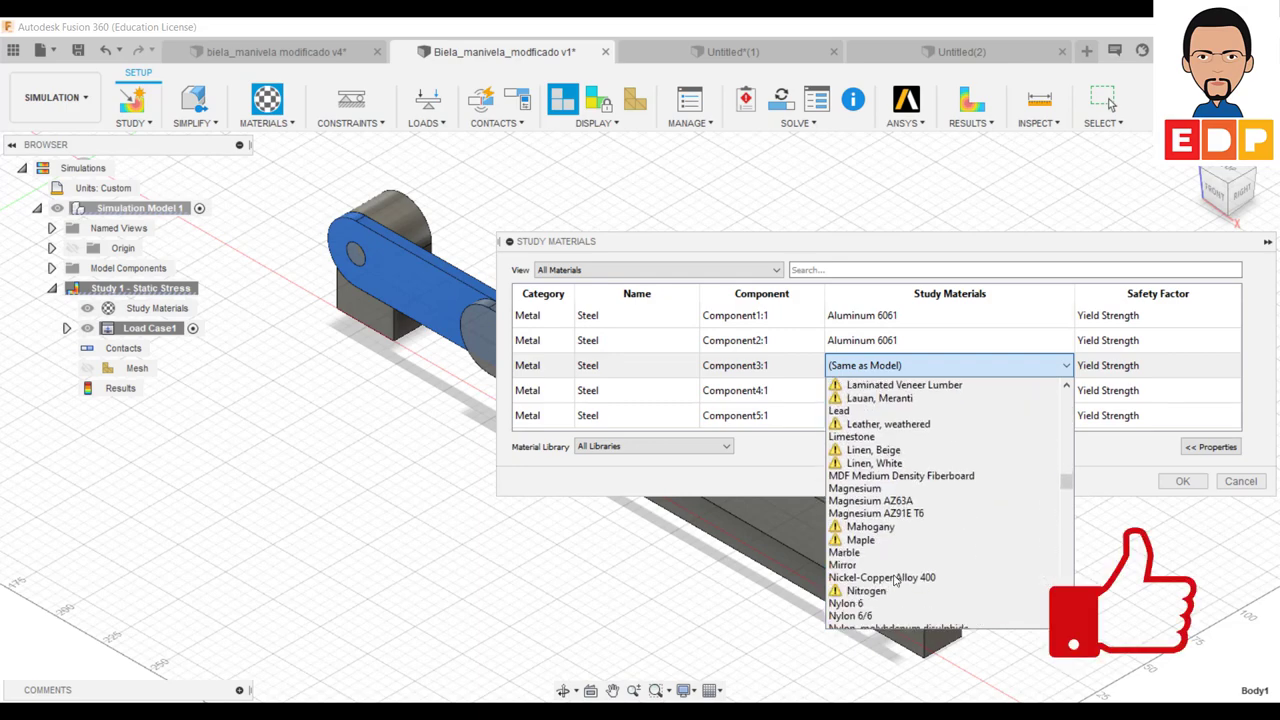
{"action": "scroll", "coordinate": [895, 580], "scroll_direction": "down", "scroll_amount": 4}
{"action": "scroll", "coordinate": [895, 580], "scroll_direction": "down", "scroll_amount": 4}
{"action": "scroll", "coordinate": [895, 580], "scroll_direction": "down", "scroll_amount": 4}
{"action": "scroll", "coordinate": [895, 580], "scroll_direction": "down", "scroll_amount": 4}
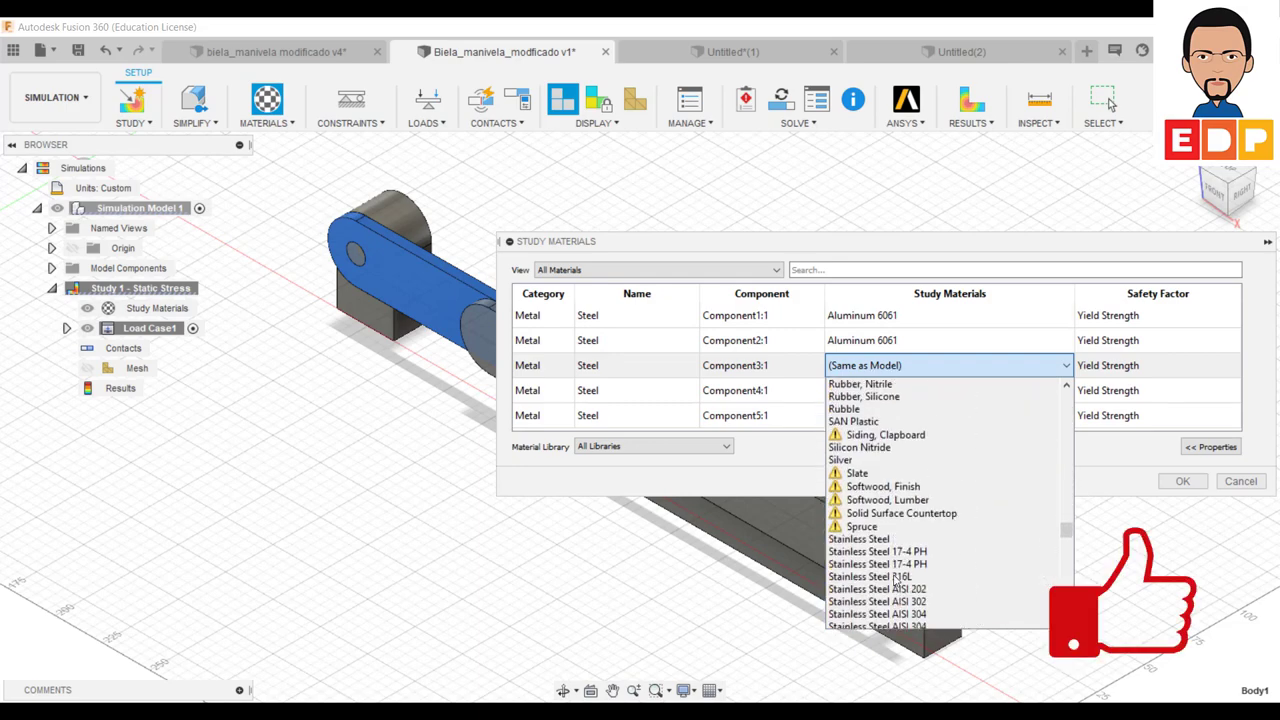
{"action": "scroll", "coordinate": [895, 580], "scroll_direction": "down", "scroll_amount": 3}
{"action": "scroll", "coordinate": [895, 580], "scroll_direction": "down", "scroll_amount": 2}
{"action": "scroll", "coordinate": [895, 580], "scroll_direction": "down", "scroll_amount": 2}
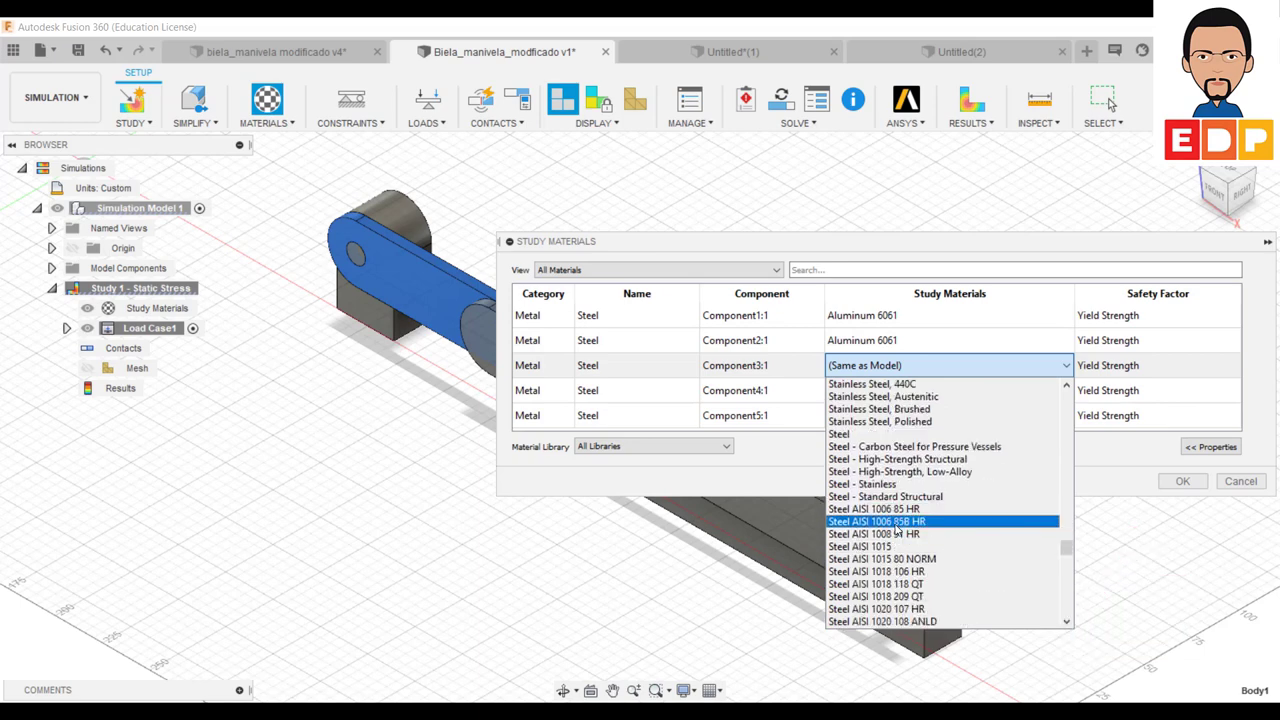
{"action": "left_click", "coordinate": [900, 534]}
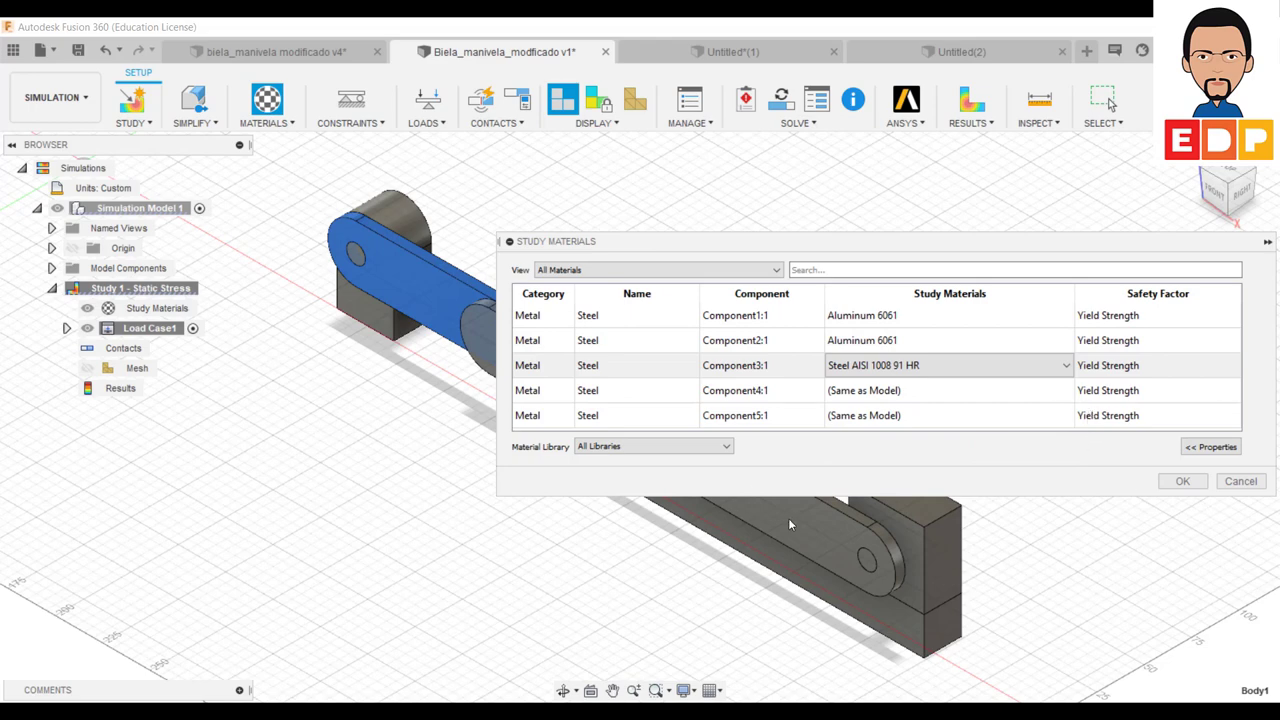
Step: Set Component4's study material to Aluminum 6061
{"action": "left_click", "coordinate": [910, 392]}
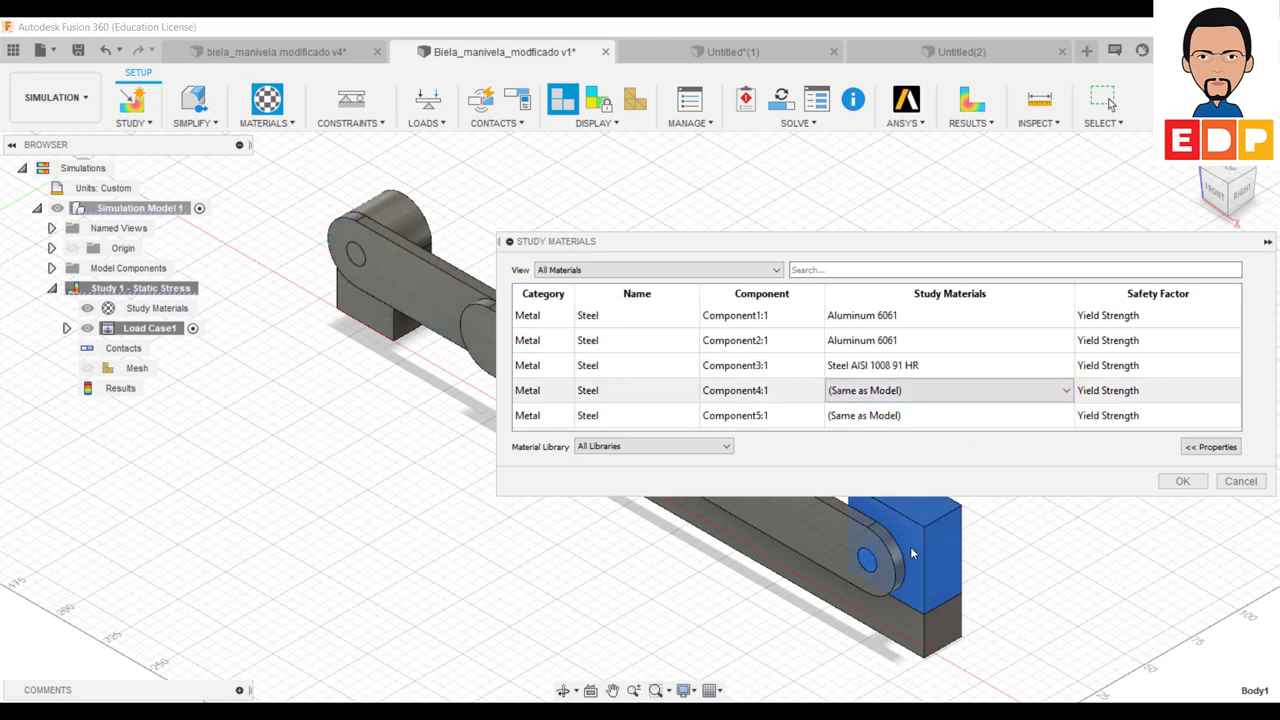
{"action": "left_click", "coordinate": [1066, 390]}
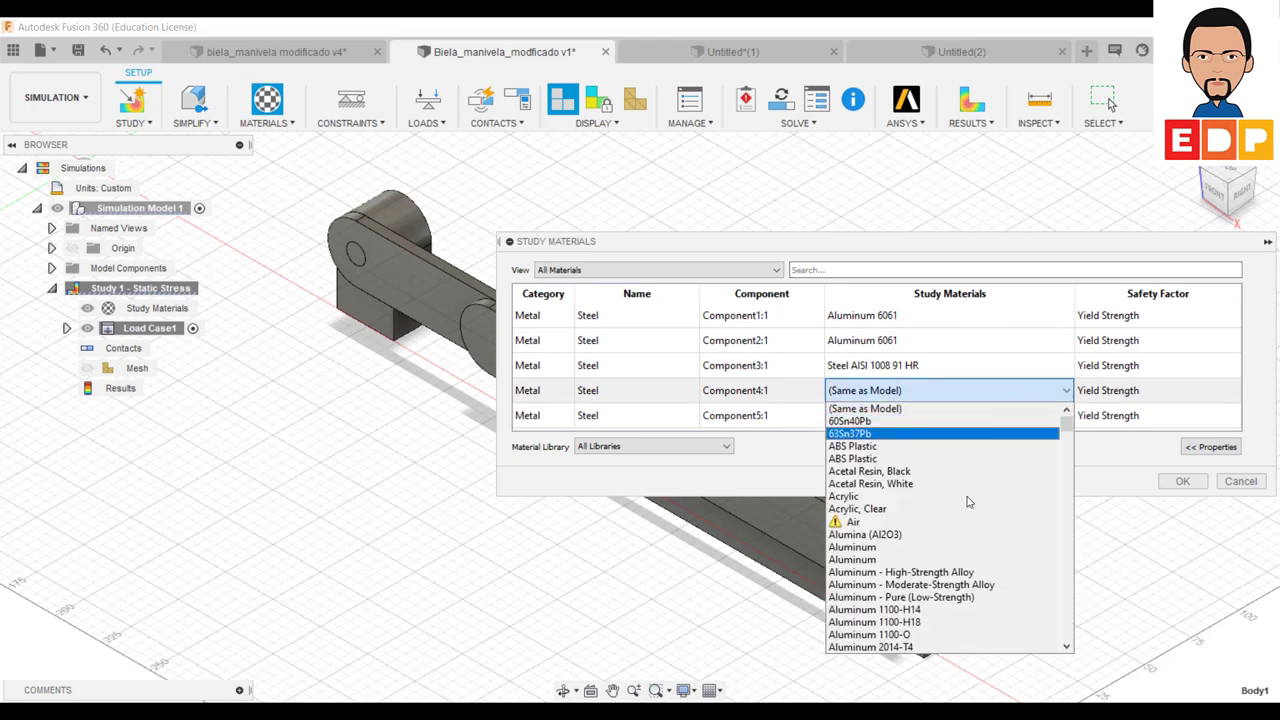
{"action": "scroll", "coordinate": [914, 607], "scroll_direction": "down", "scroll_amount": 4}
{"action": "scroll", "coordinate": [914, 600], "scroll_direction": "down", "scroll_amount": 3}
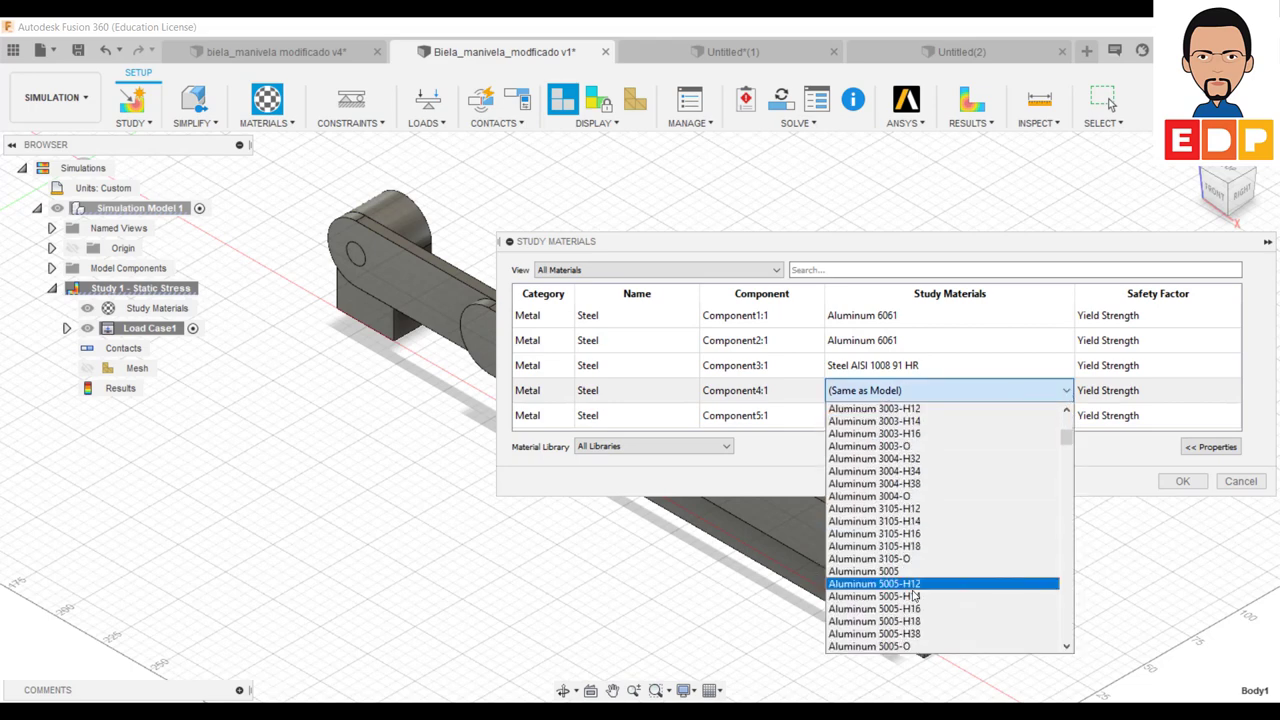
{"action": "scroll", "coordinate": [914, 595], "scroll_direction": "down", "scroll_amount": 2}
{"action": "scroll", "coordinate": [914, 593], "scroll_direction": "down", "scroll_amount": 2}
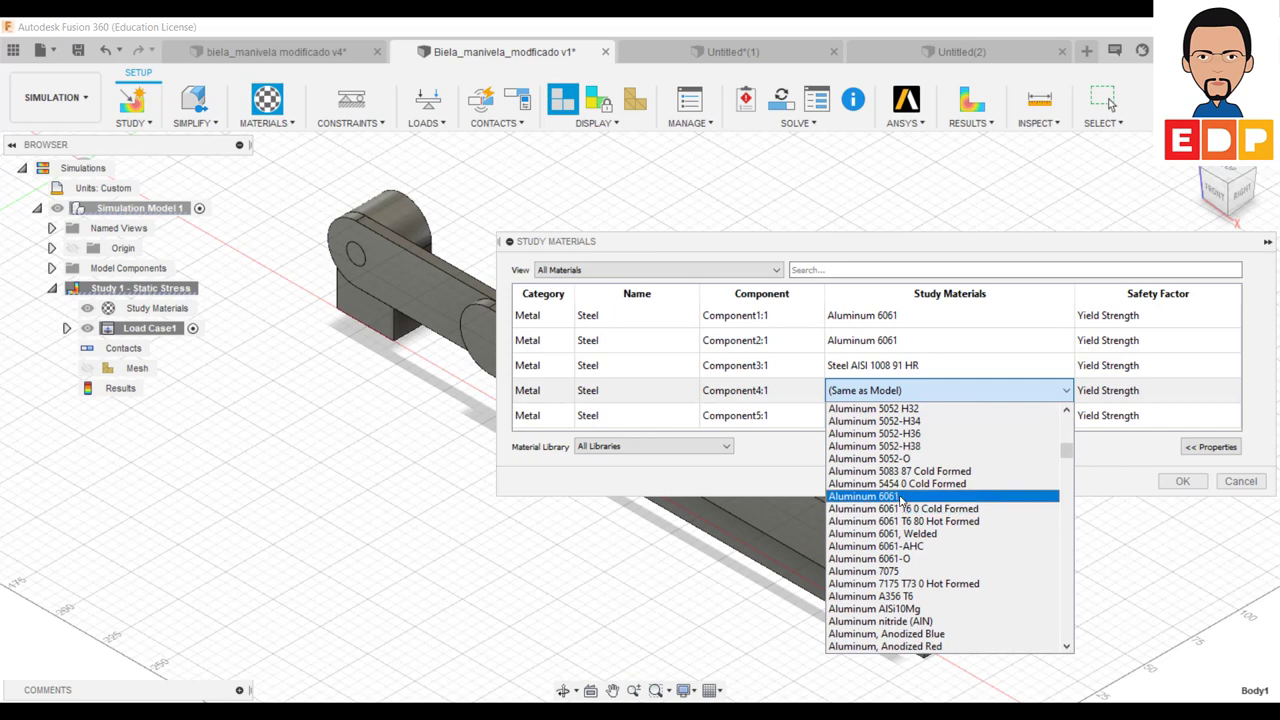
{"action": "left_click", "coordinate": [901, 497]}
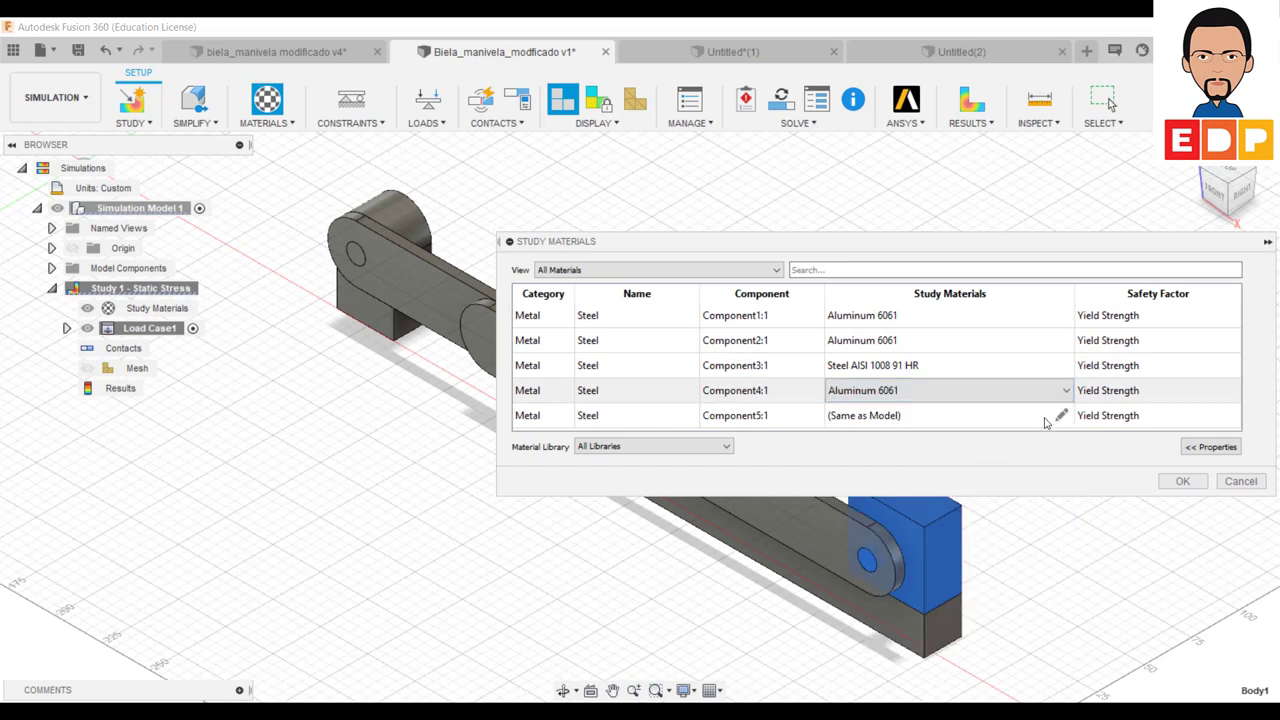
Step: Set Component5's study material to Steel AISI 1008 91 HR
{"action": "left_click", "coordinate": [1048, 418]}
{"action": "left_click", "coordinate": [1067, 416]}
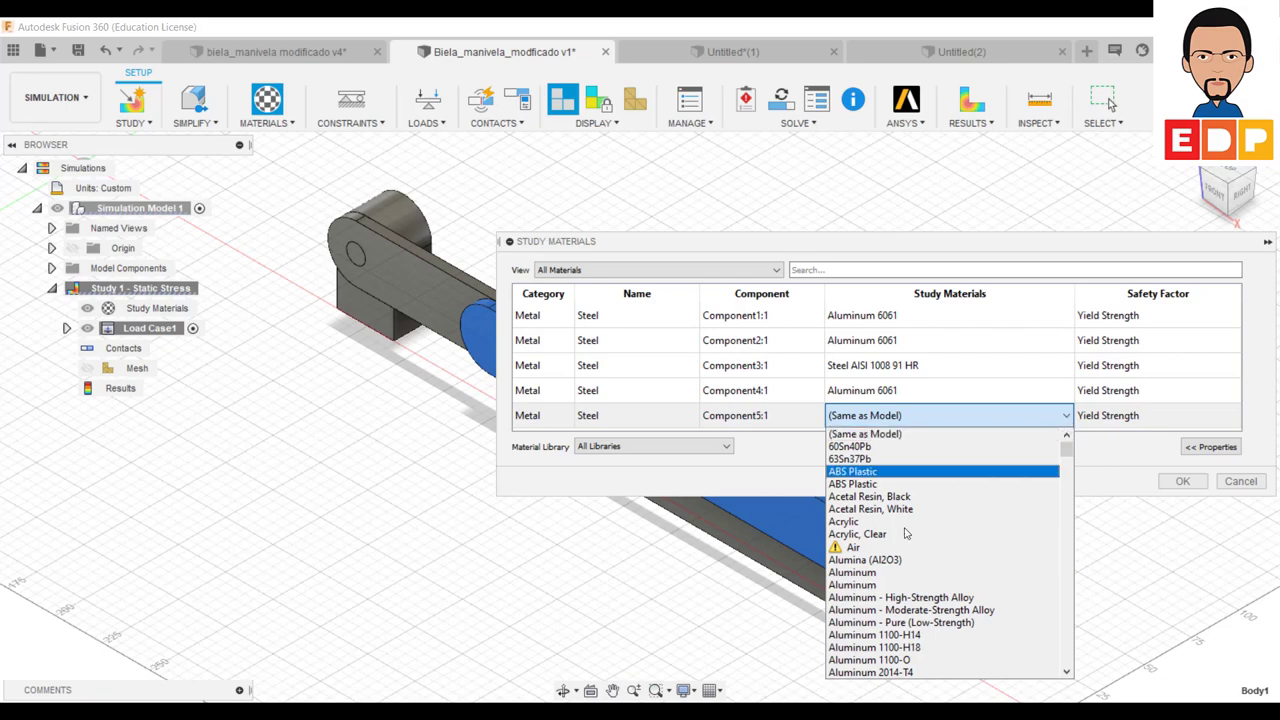
{"action": "scroll", "coordinate": [903, 540], "scroll_direction": "down", "scroll_amount": 5}
{"action": "scroll", "coordinate": [905, 570], "scroll_direction": "down", "scroll_amount": 3}
{"action": "scroll", "coordinate": [905, 590], "scroll_direction": "down", "scroll_amount": 3}
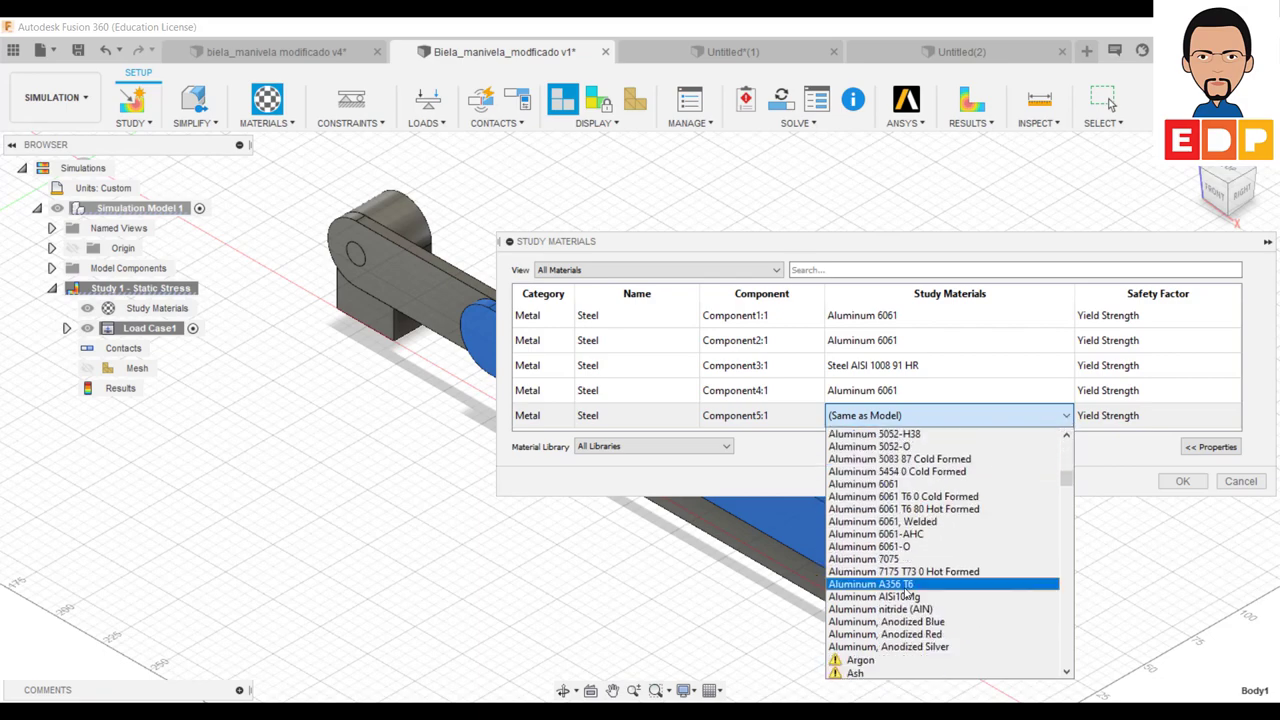
{"action": "scroll", "coordinate": [905, 590], "scroll_direction": "down", "scroll_amount": 5}
{"action": "scroll", "coordinate": [905, 590], "scroll_direction": "down", "scroll_amount": 6}
{"action": "scroll", "coordinate": [905, 590], "scroll_direction": "down", "scroll_amount": 6}
{"action": "scroll", "coordinate": [906, 594], "scroll_direction": "down", "scroll_amount": 3}
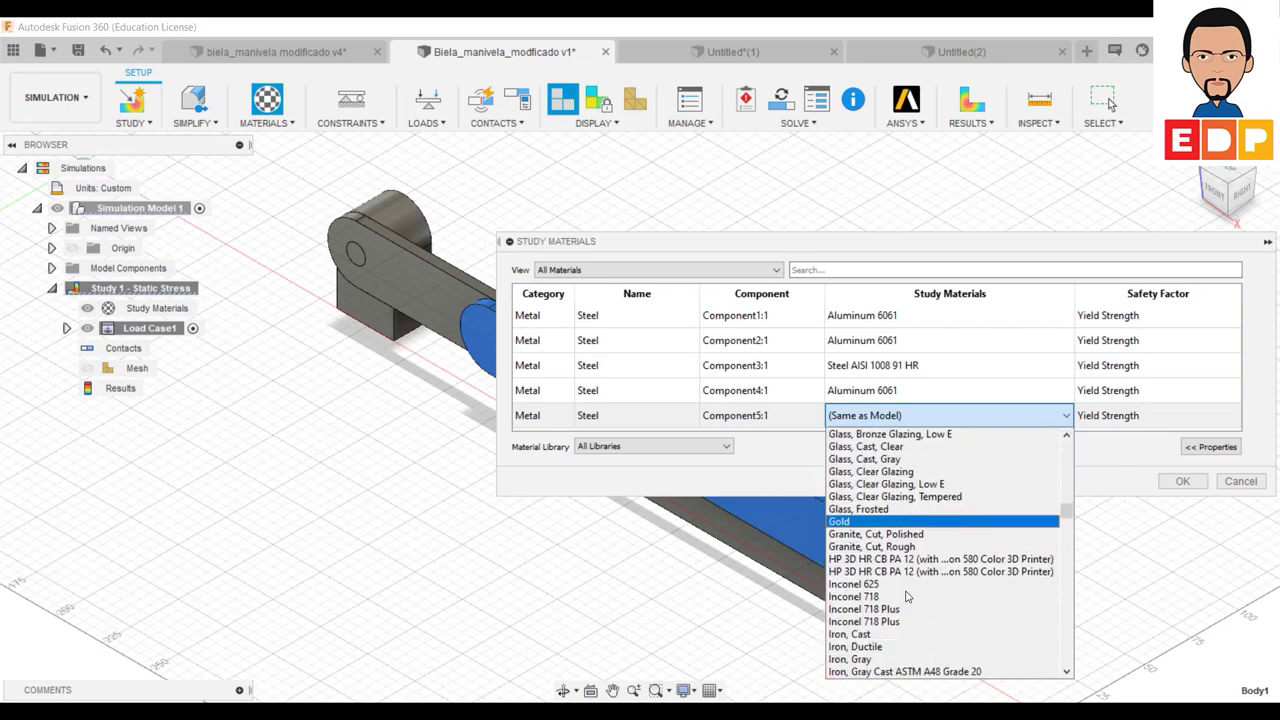
{"action": "scroll", "coordinate": [906, 594], "scroll_direction": "down", "scroll_amount": 6}
{"action": "scroll", "coordinate": [906, 594], "scroll_direction": "down", "scroll_amount": 5}
{"action": "scroll", "coordinate": [906, 596], "scroll_direction": "down", "scroll_amount": 3}
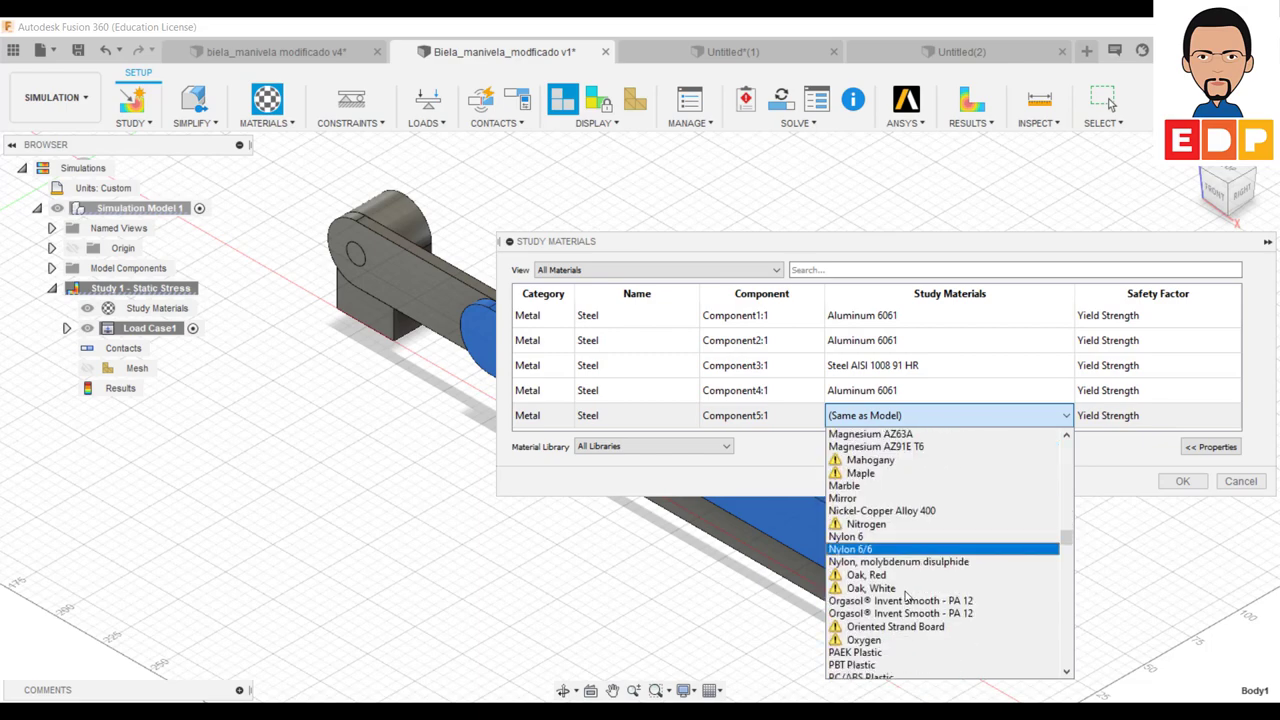
{"action": "scroll", "coordinate": [906, 596], "scroll_direction": "down", "scroll_amount": 4}
{"action": "scroll", "coordinate": [906, 596], "scroll_direction": "down", "scroll_amount": 4}
{"action": "scroll", "coordinate": [907, 597], "scroll_direction": "down", "scroll_amount": 4}
{"action": "scroll", "coordinate": [907, 597], "scroll_direction": "down", "scroll_amount": 6}
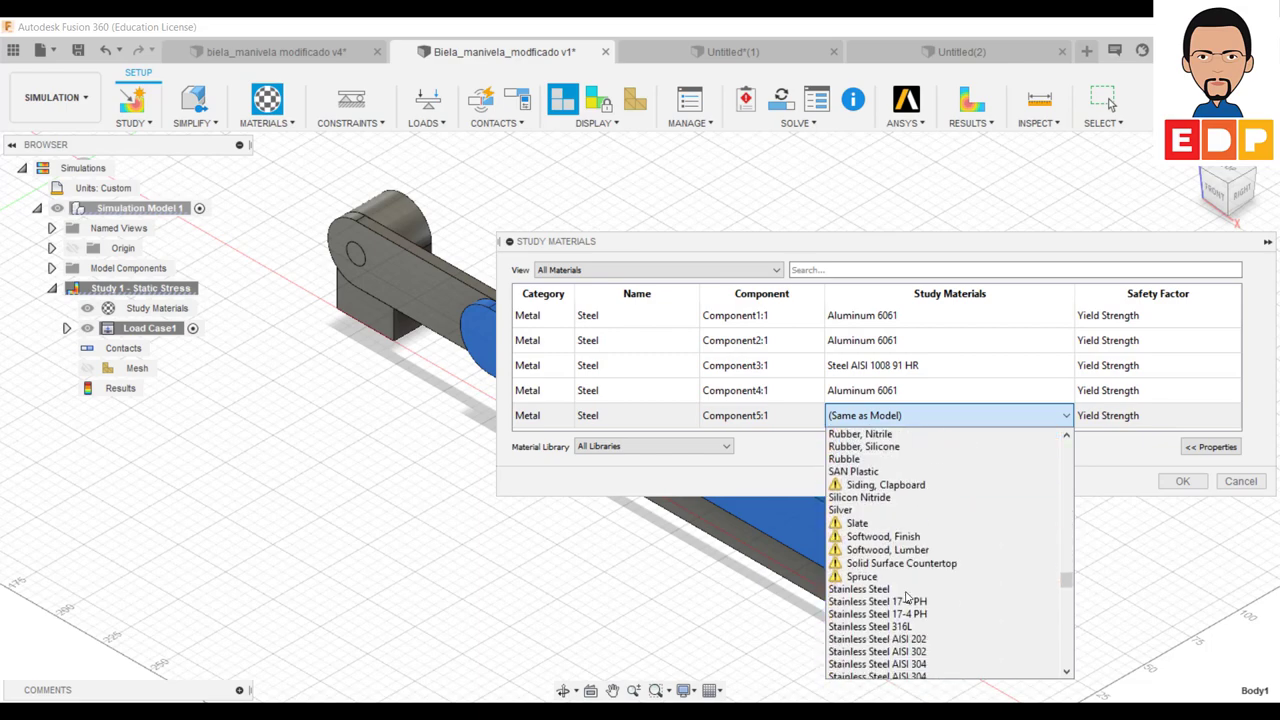
{"action": "scroll", "coordinate": [907, 597], "scroll_direction": "down", "scroll_amount": 6}
{"action": "scroll", "coordinate": [907, 597], "scroll_direction": "down", "scroll_amount": 5}
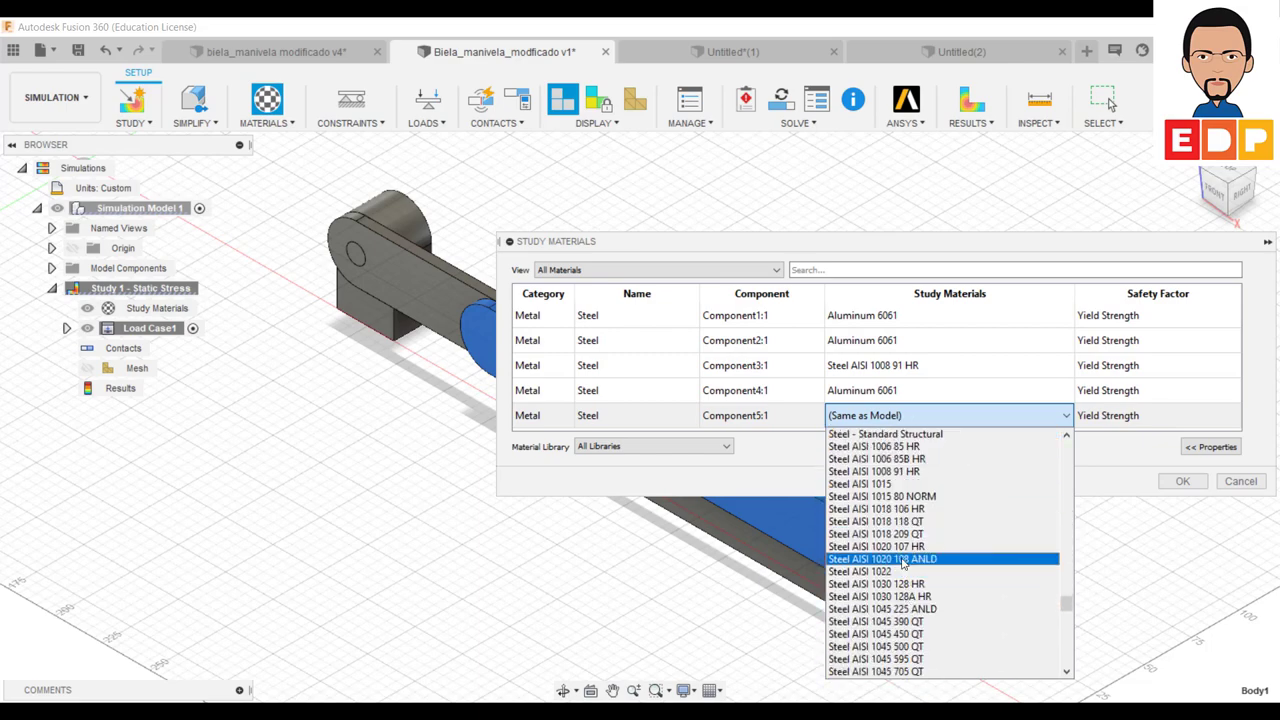
{"action": "left_click", "coordinate": [907, 471]}
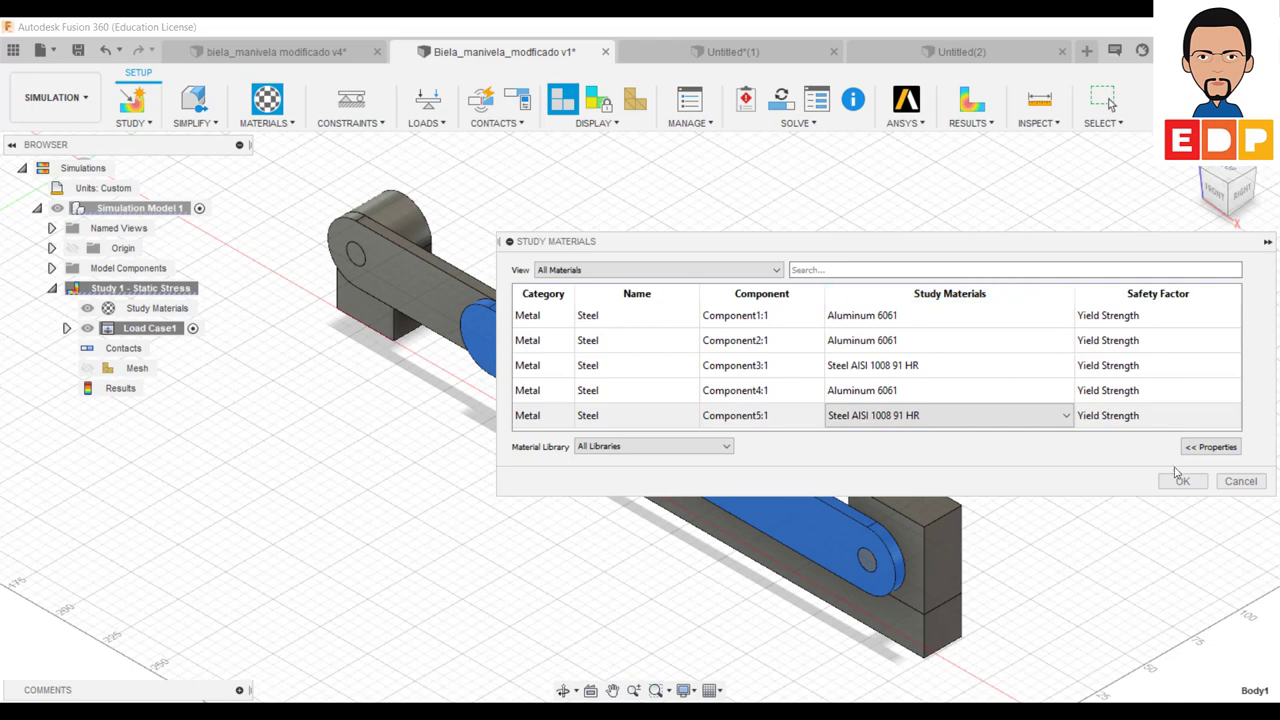
Step: Confirm the study materials and start a Fixed structural constraint with the preselected body removed
{"action": "left_click", "coordinate": [1182, 481]}
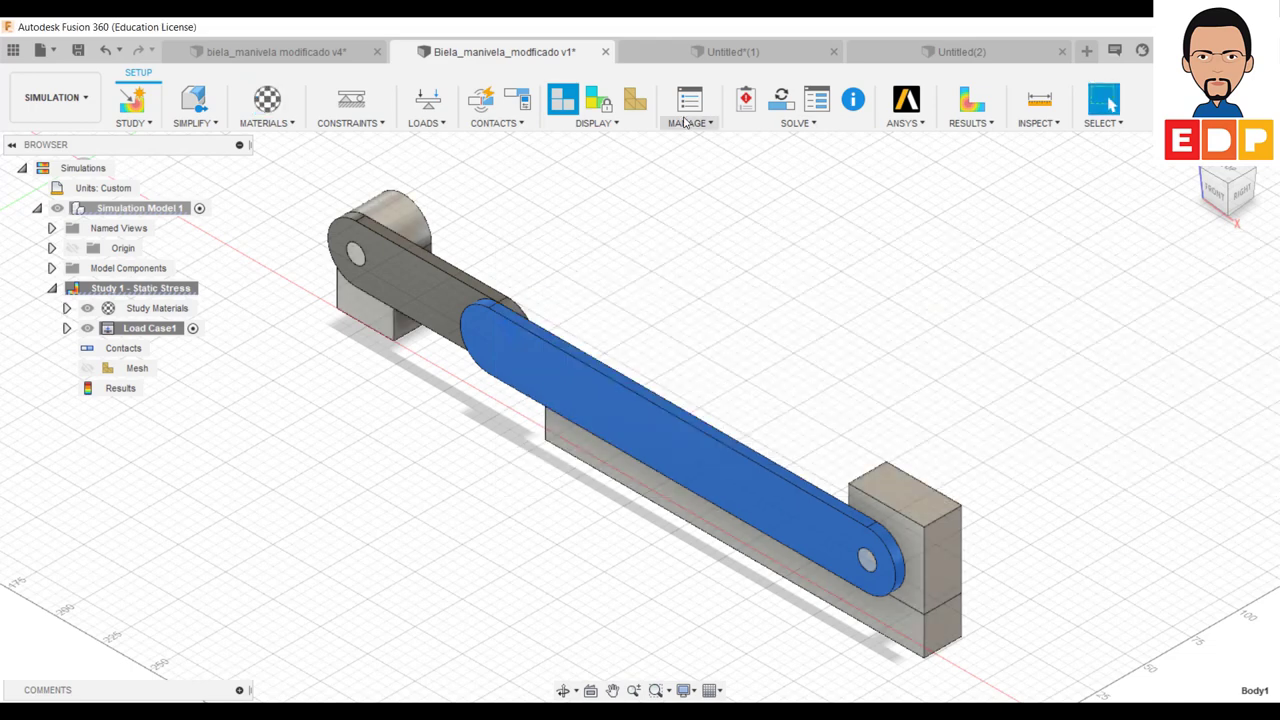
{"action": "left_click", "coordinate": [364, 123]}
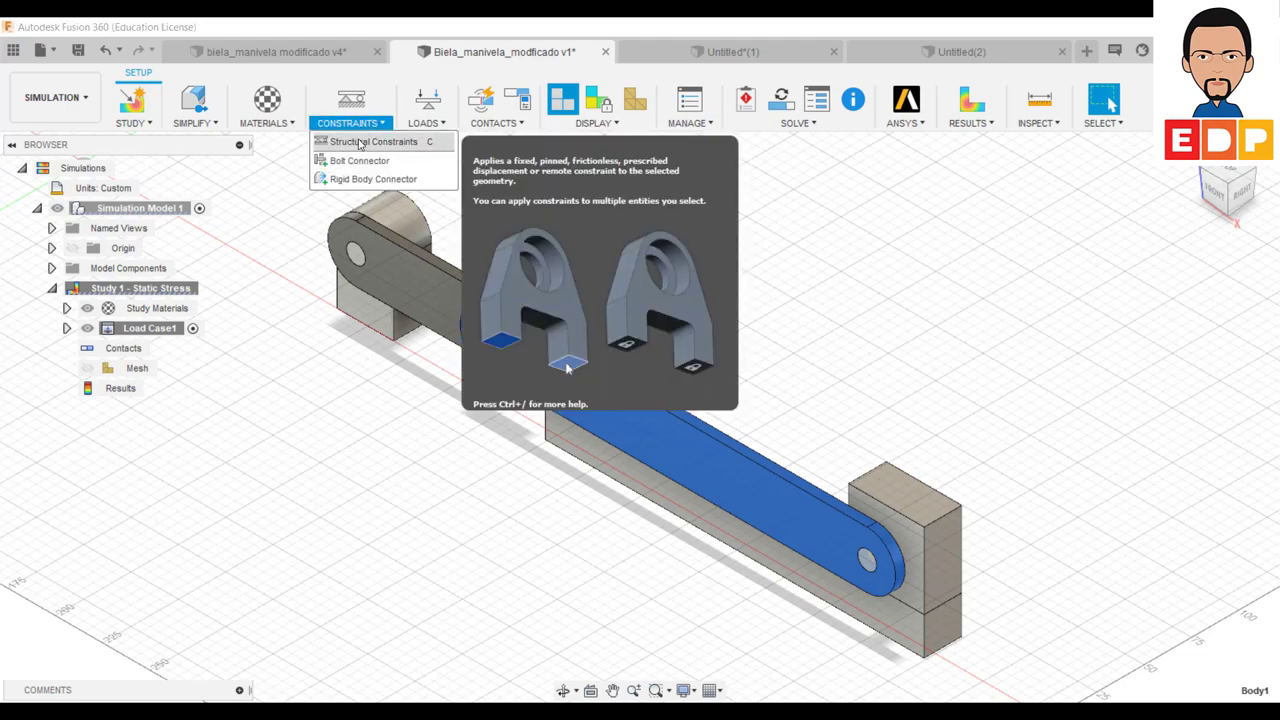
{"action": "left_click", "coordinate": [362, 141]}
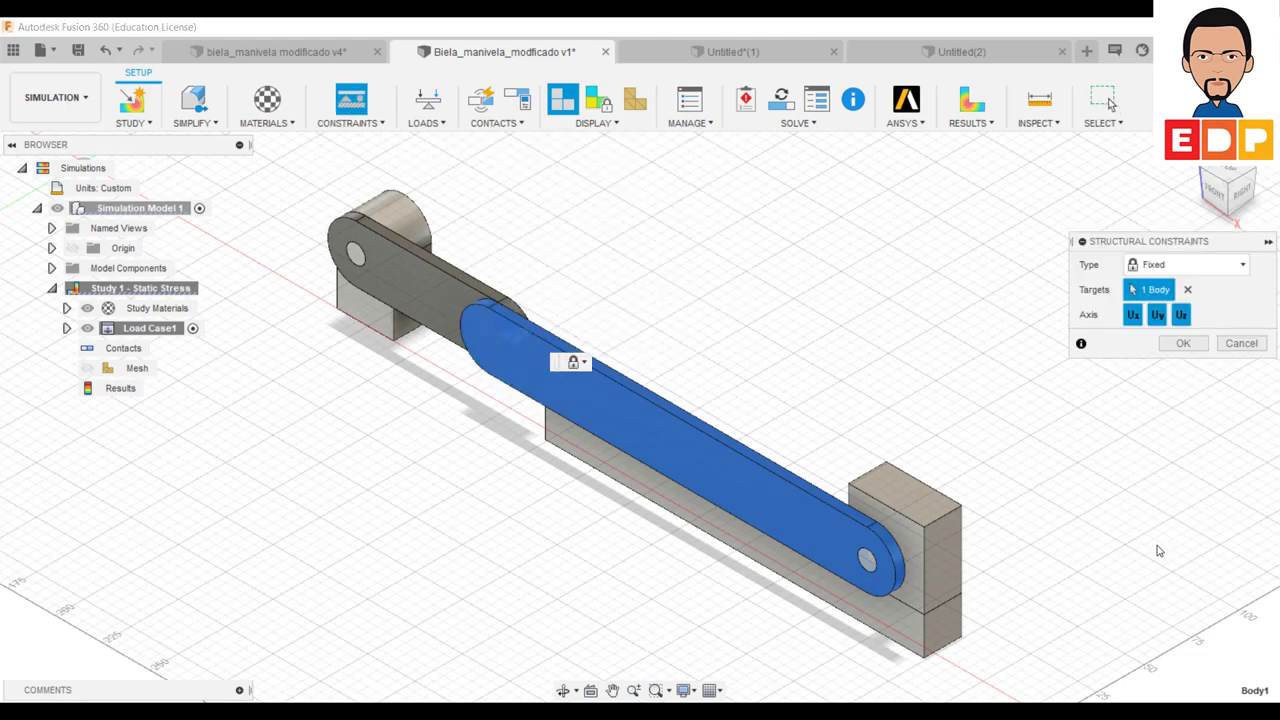
{"action": "middle_click_drag", "start_coordinate": [1159, 551], "coordinate": [1056, 446]}
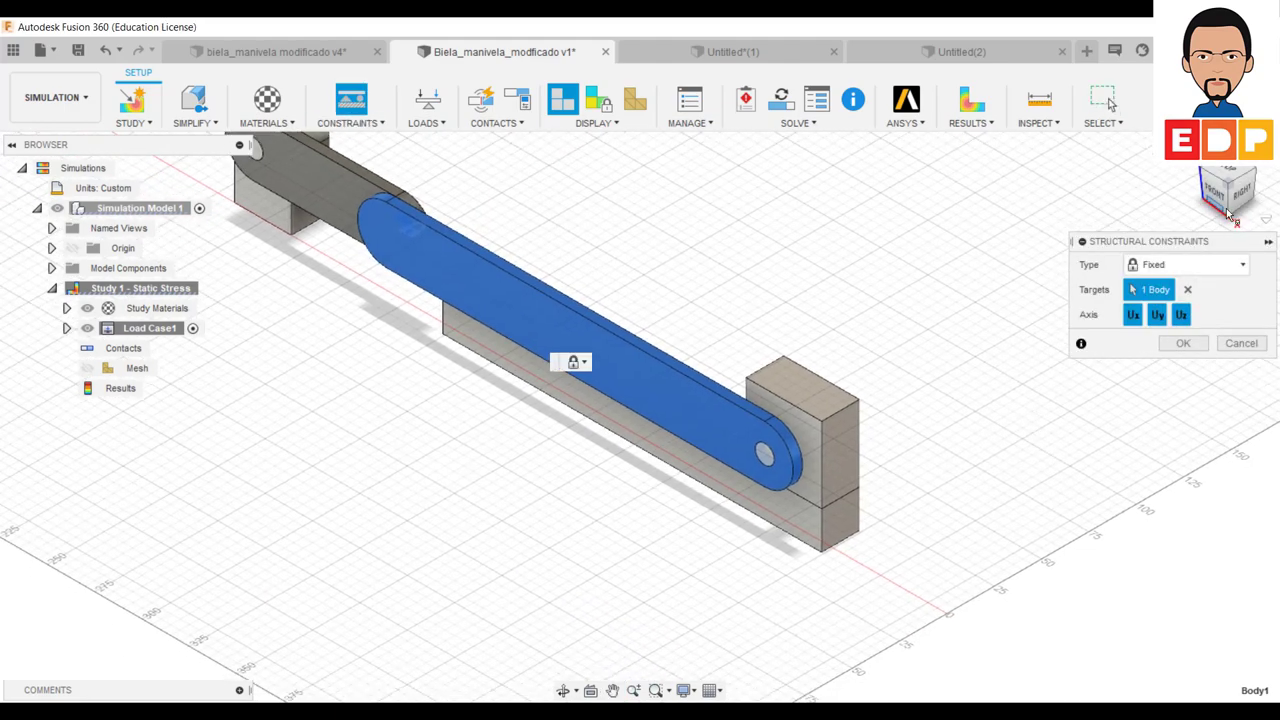
{"action": "left_click", "coordinate": [1231, 215]}
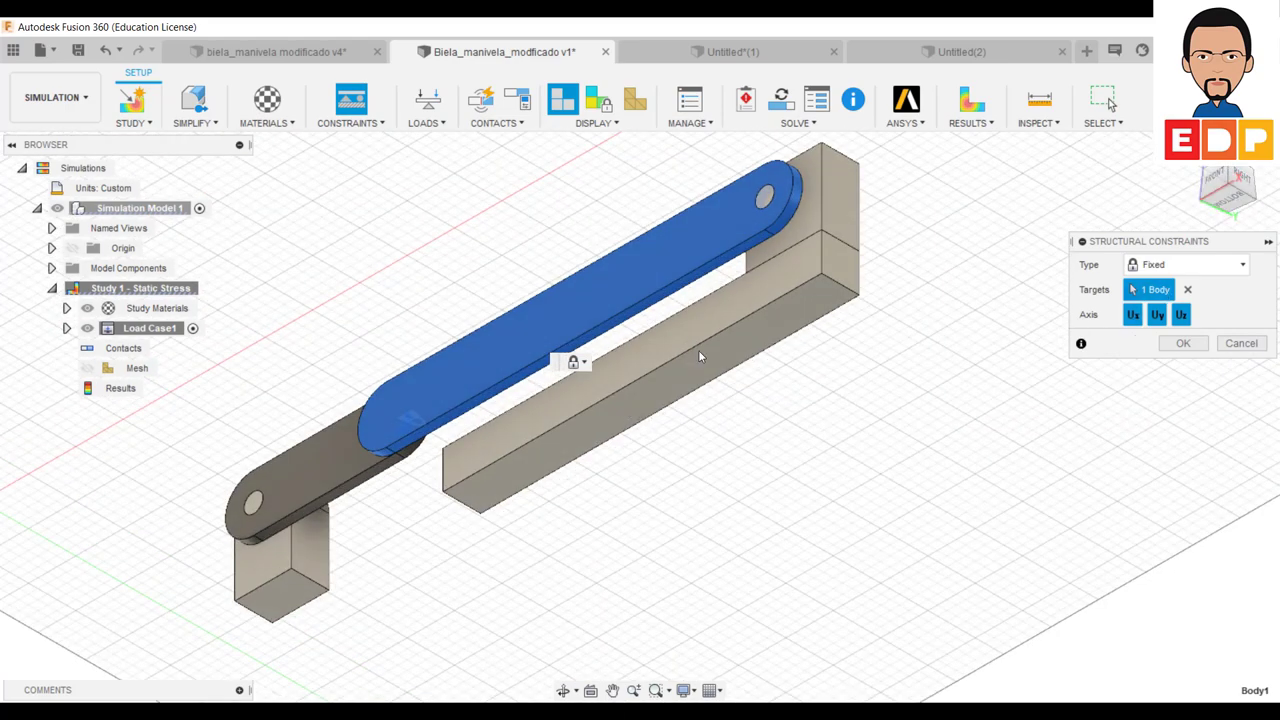
{"action": "left_click", "coordinate": [1187, 289]}
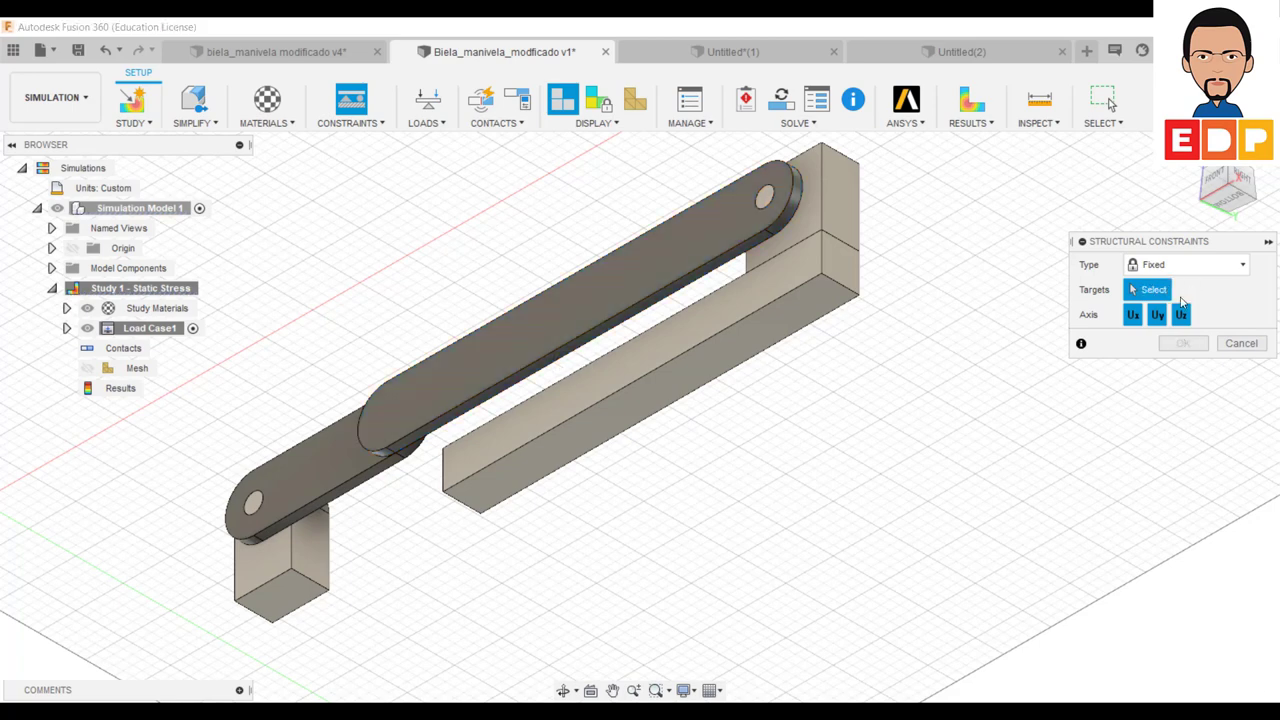
Step: Fix three support-block faces with the Fixed constraint on all axes
{"action": "left_click", "coordinate": [668, 397]}
{"action": "left_click", "coordinate": [289, 605]}
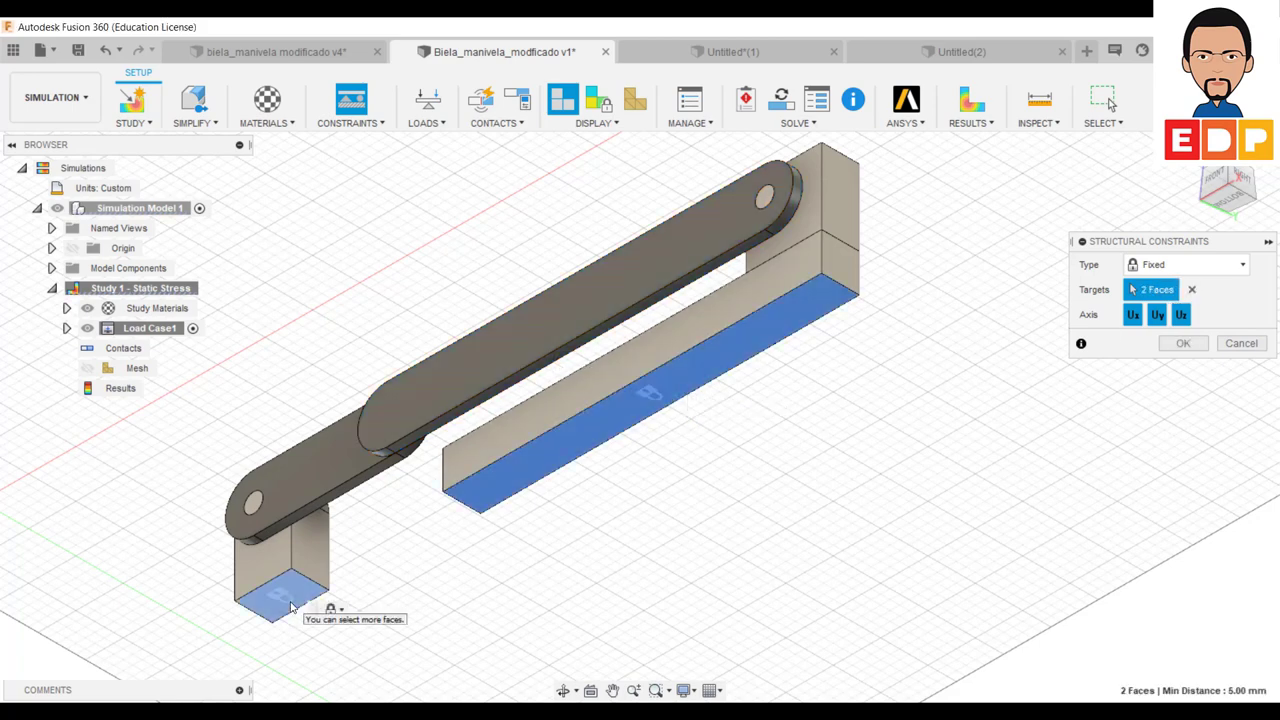
{"action": "mouse_move", "coordinate": [1226, 186]}
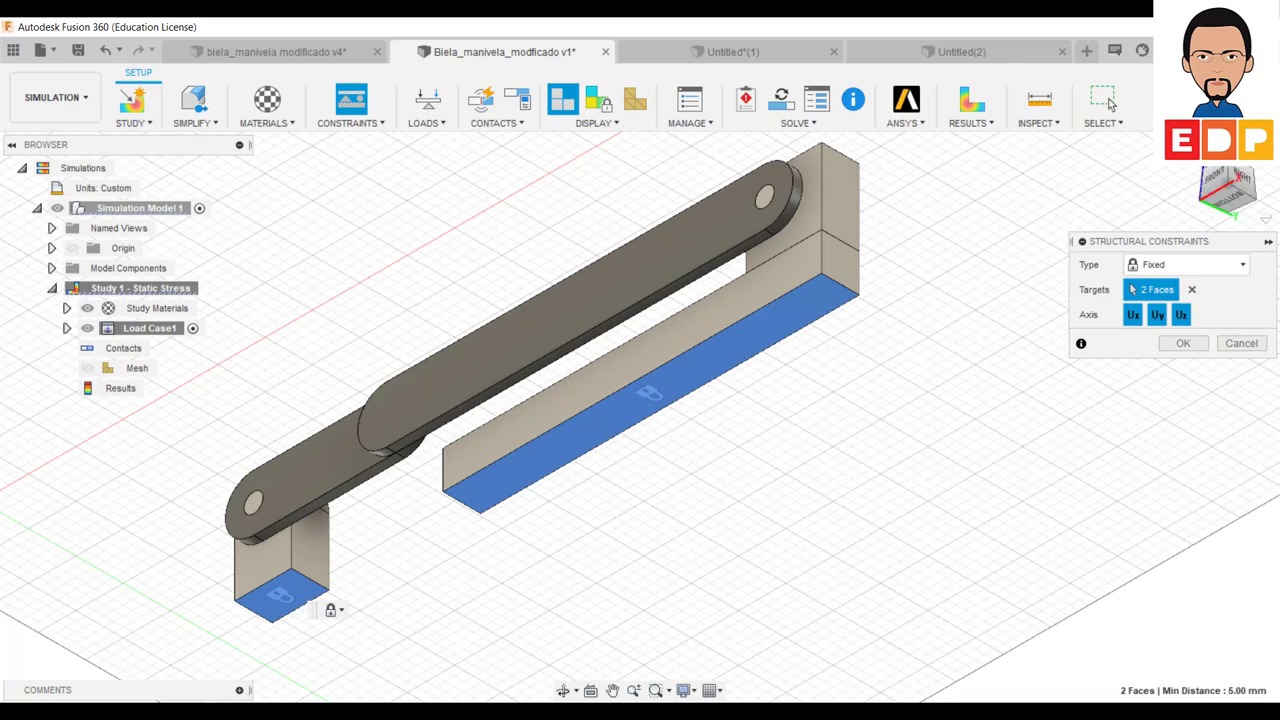
{"action": "left_click", "coordinate": [1218, 185]}
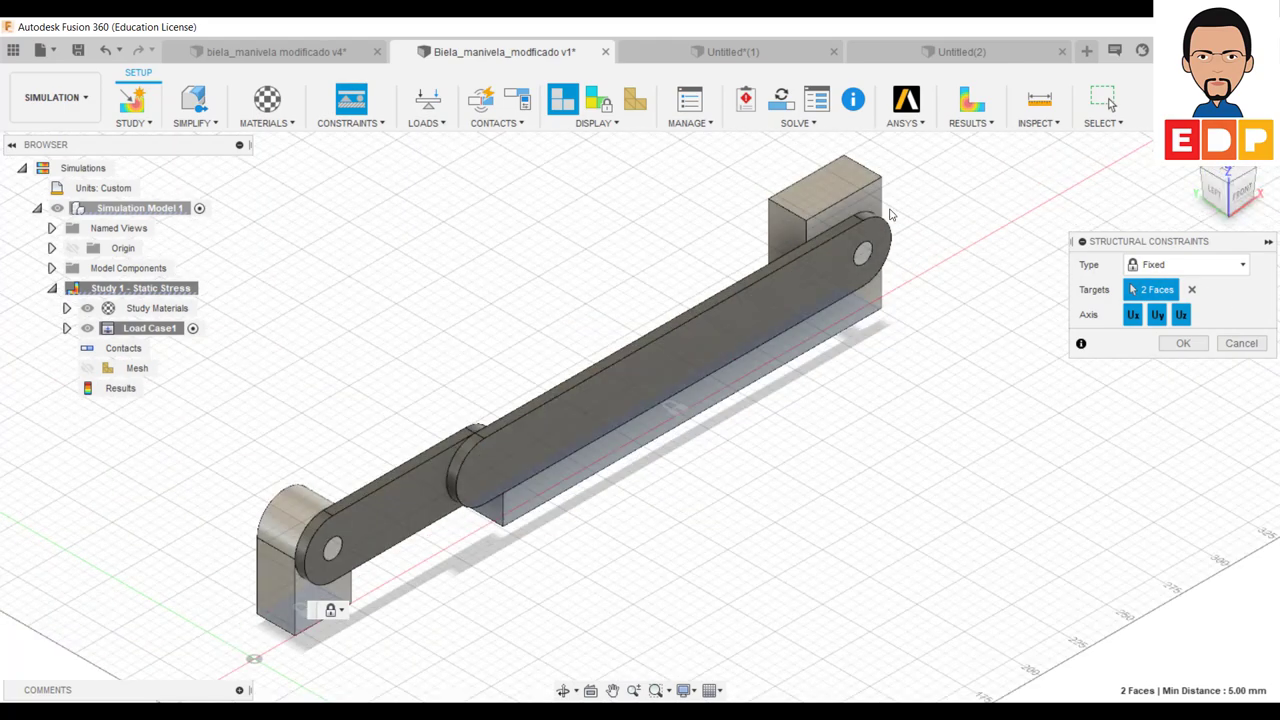
{"action": "left_click", "coordinate": [278, 610]}
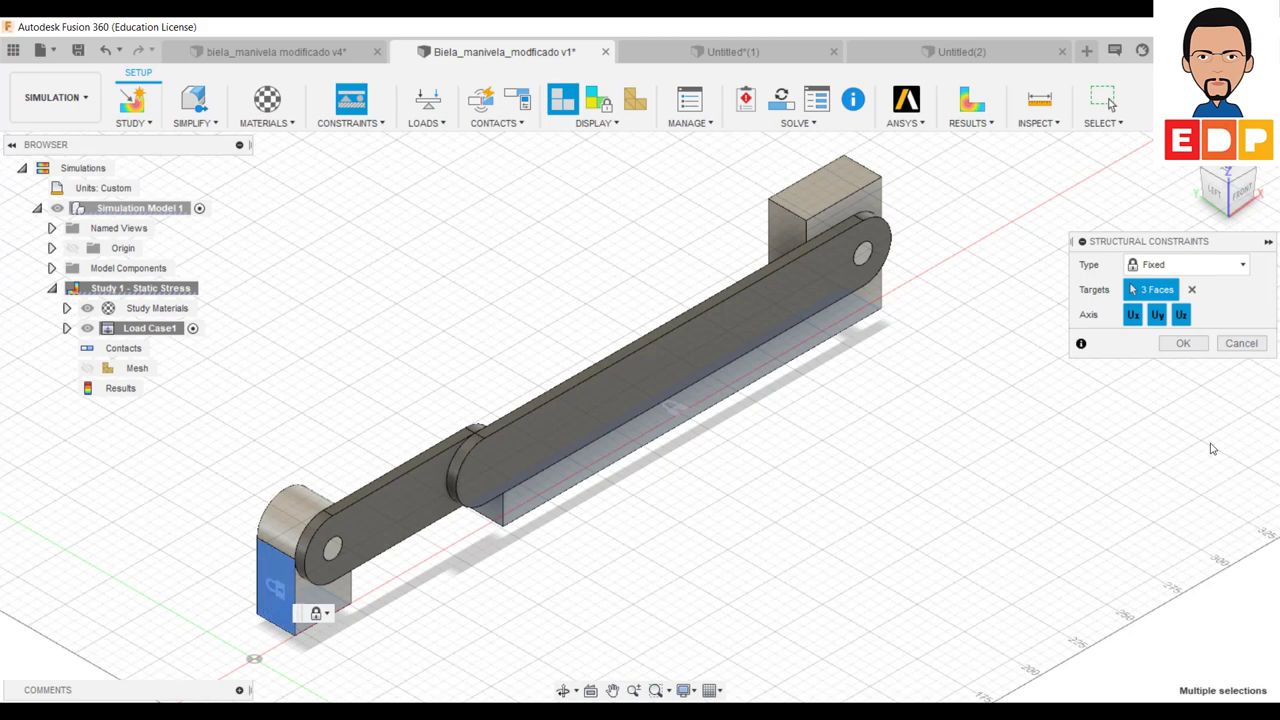
{"action": "left_click", "coordinate": [1183, 344]}
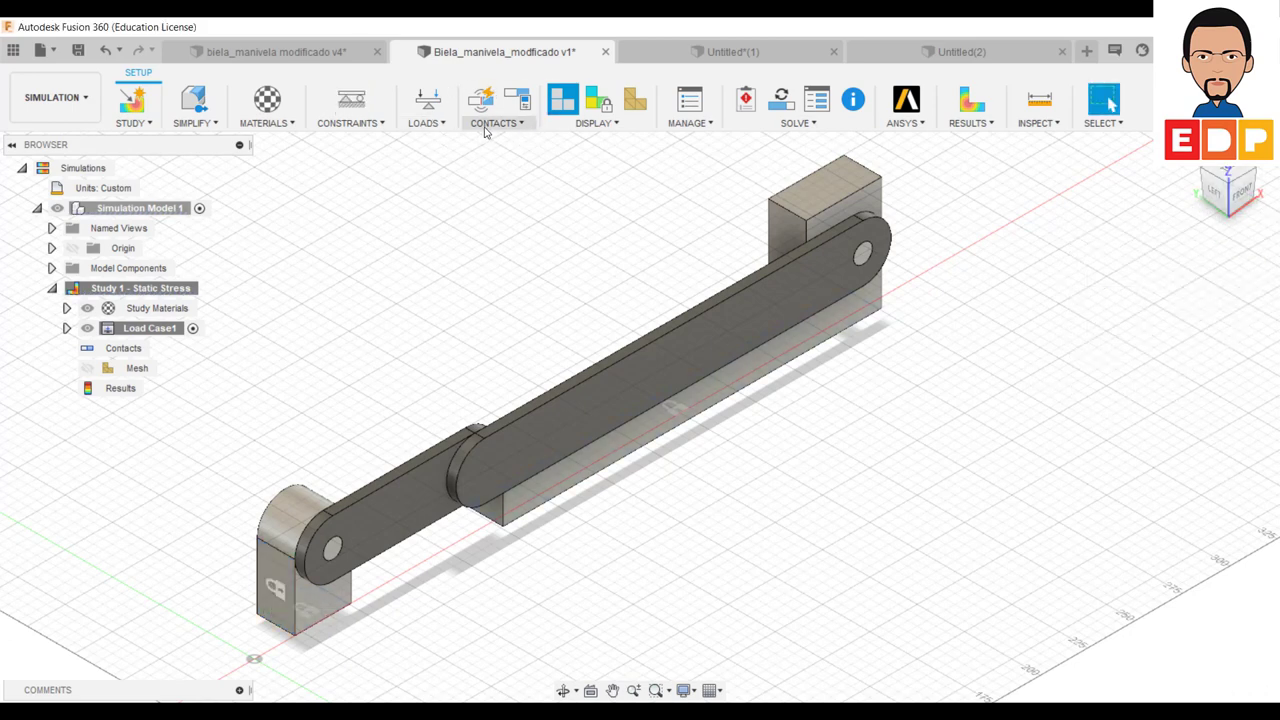
{"action": "left_click", "coordinate": [1257, 178]}
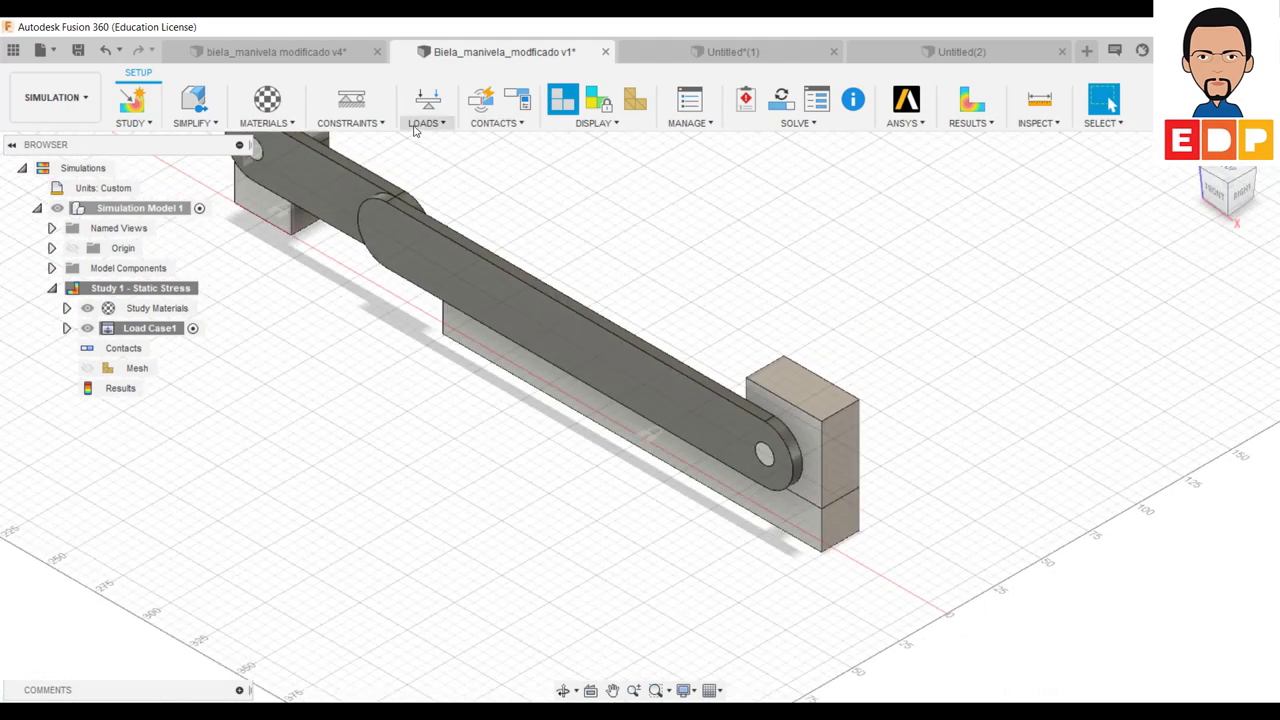
Step: Apply a 5000 N force load to the slider block's end face
{"action": "left_click", "coordinate": [438, 106]}
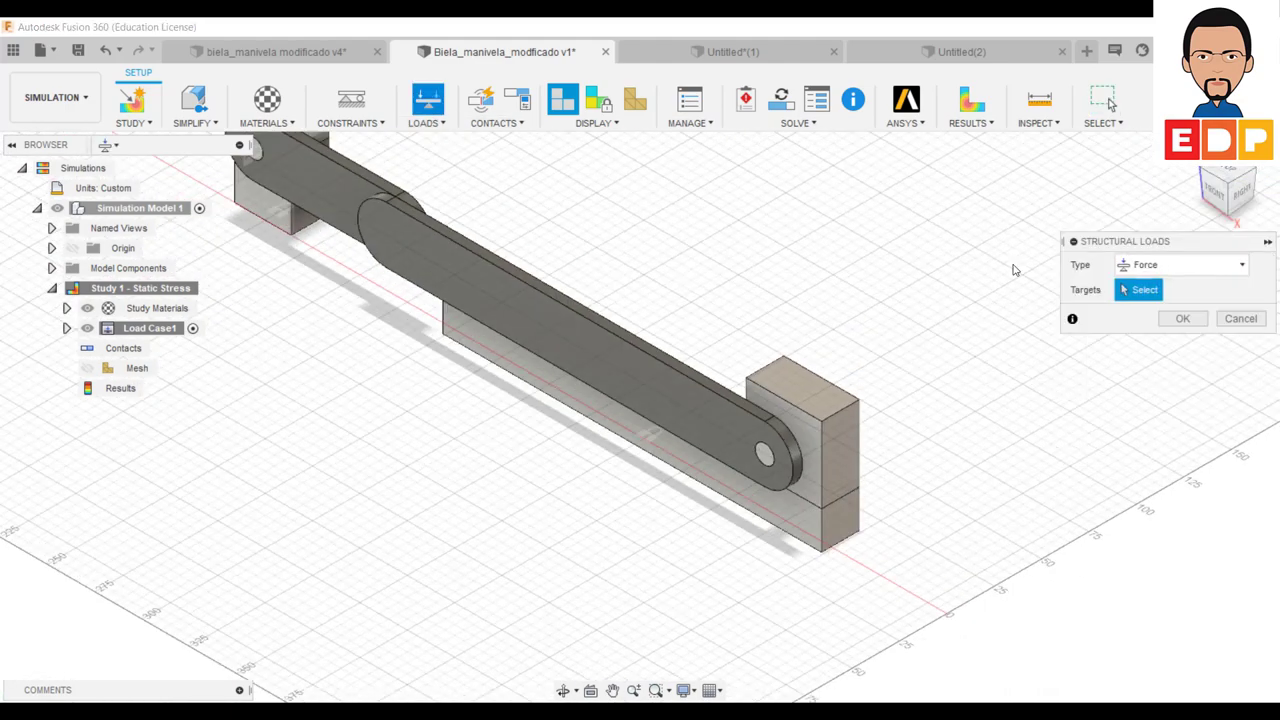
{"action": "left_click", "coordinate": [844, 457]}
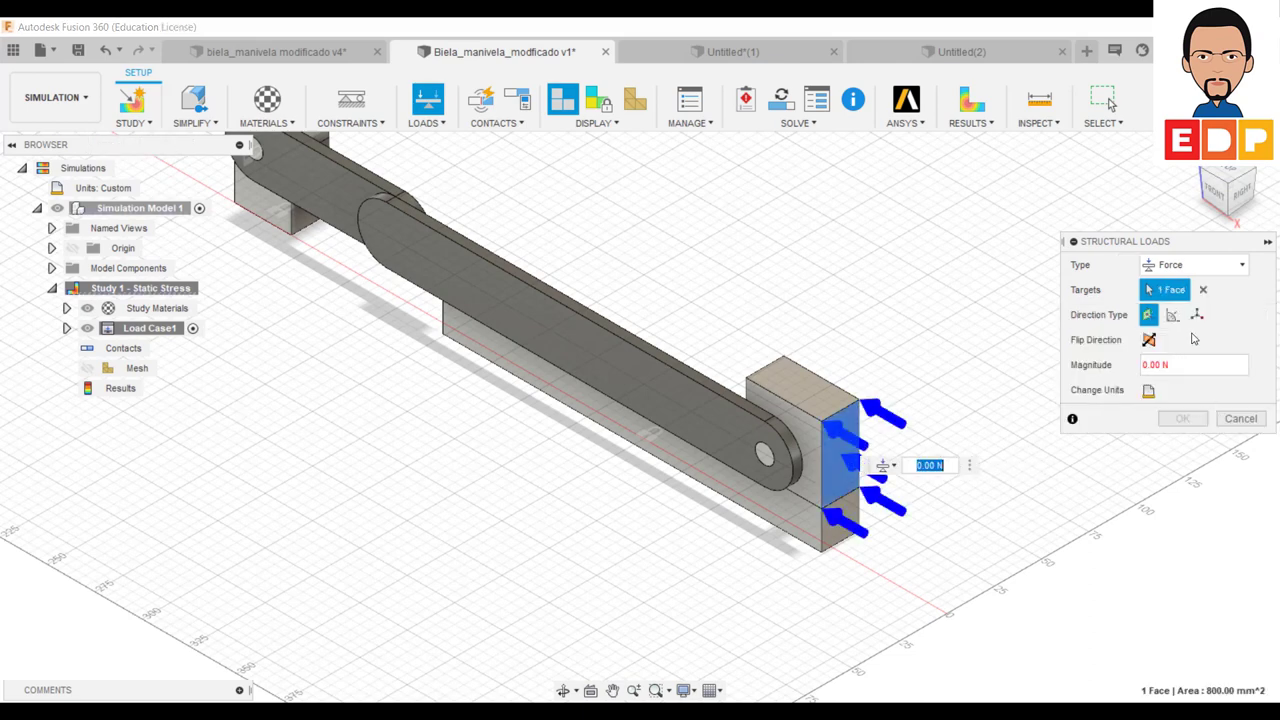
{"action": "mouse_move", "coordinate": [1194, 365]}
{"action": "left_click", "coordinate": [1160, 366]}
{"action": "type", "text": "5"}
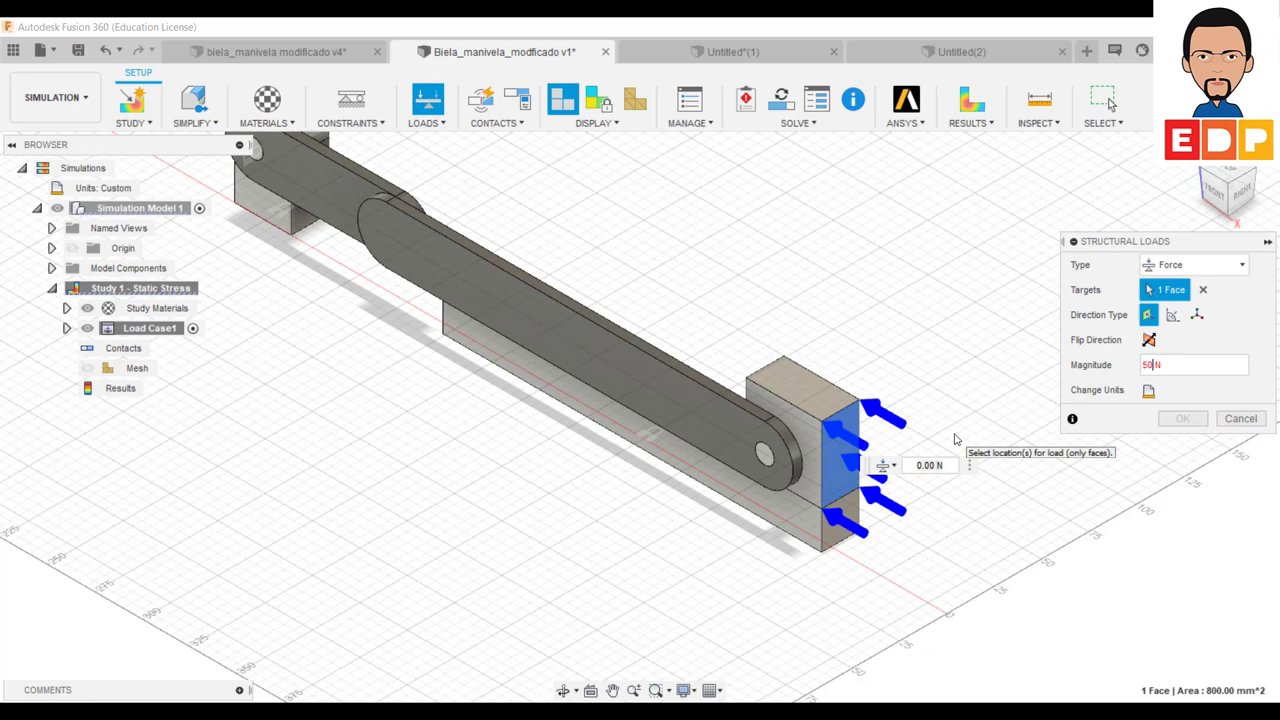
{"action": "type", "text": "00"}
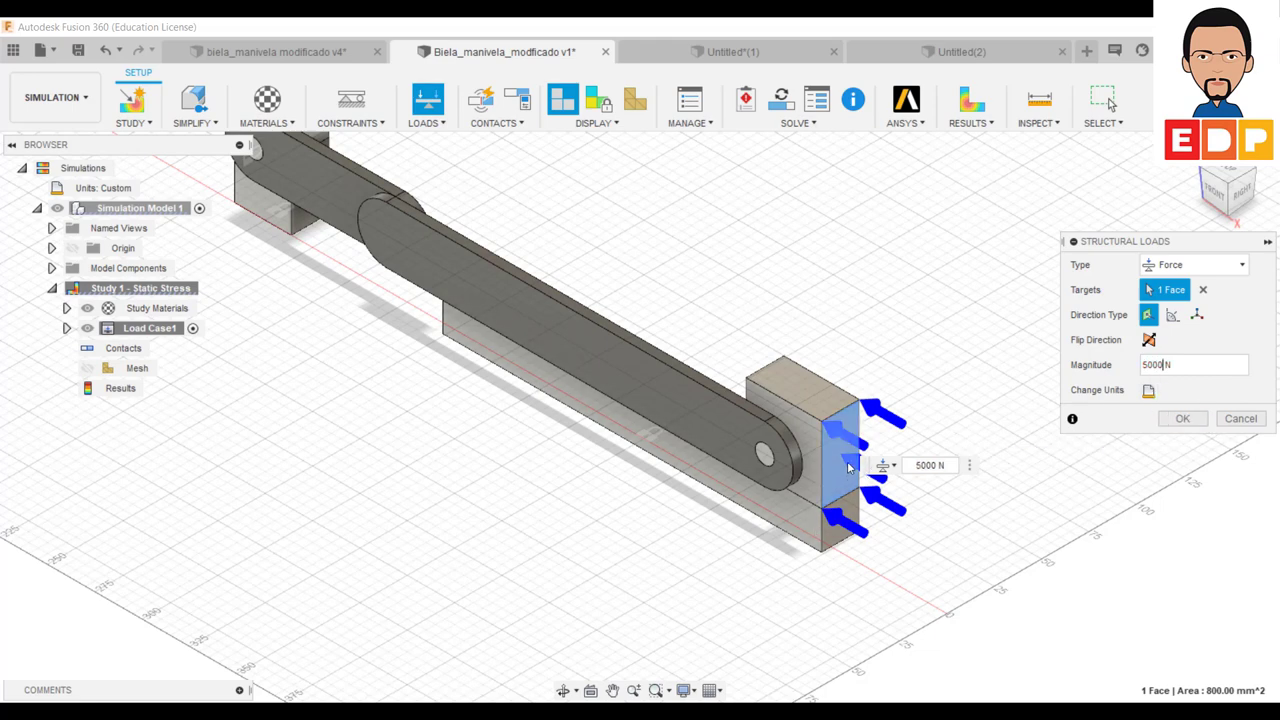
{"action": "left_click", "coordinate": [1182, 418]}
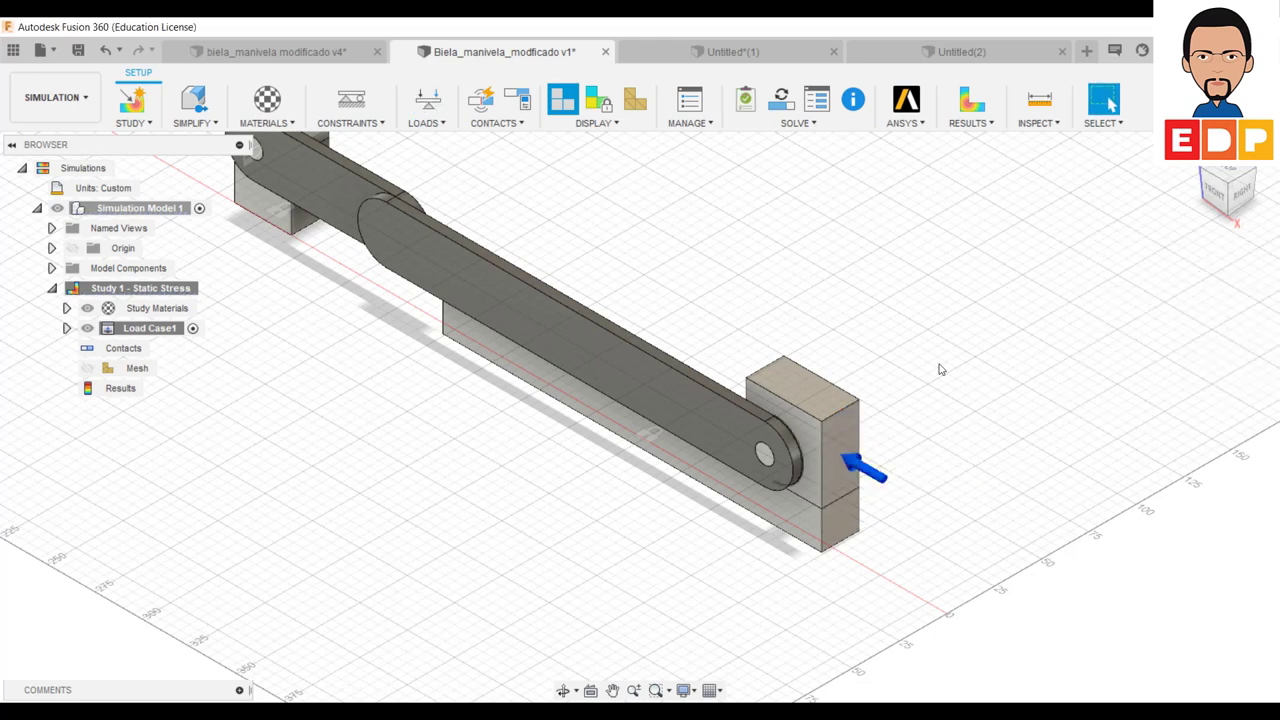
{"action": "middle_click_drag", "start_coordinate": [1083, 353], "coordinate": [1077, 447]}
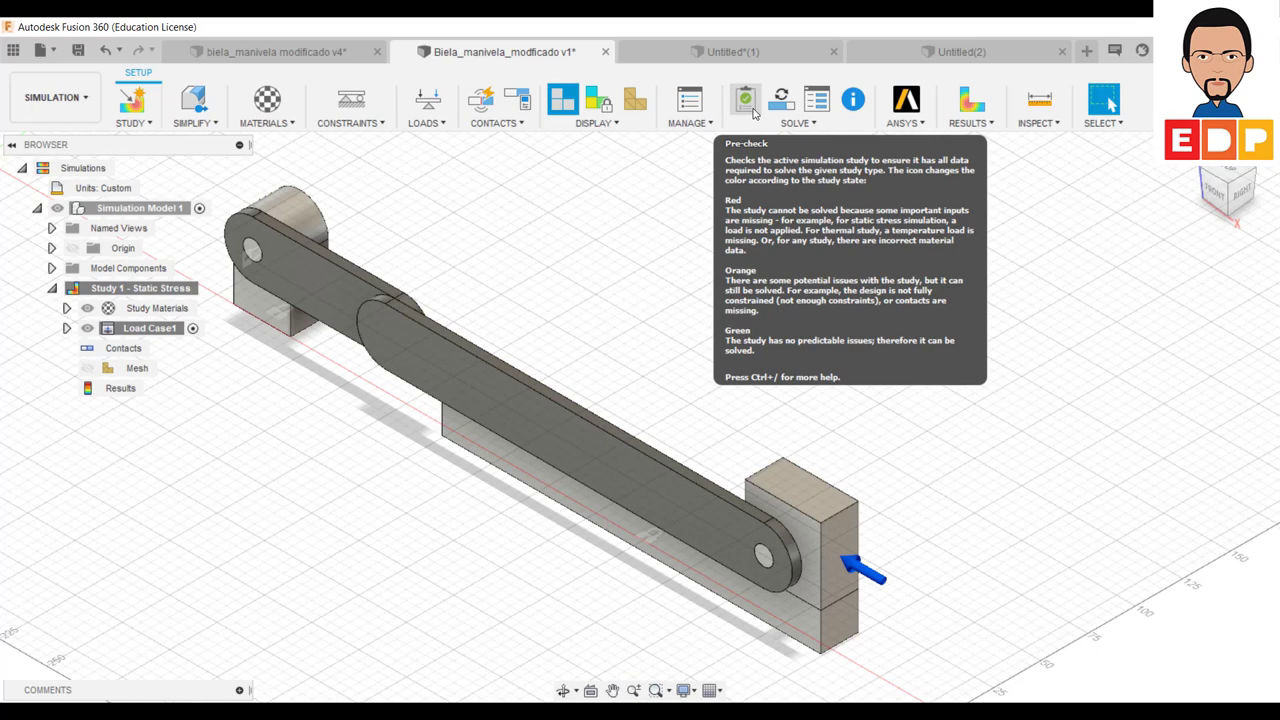
Step: Generate the mesh and solve Study 1 locally, giving a minimum safety factor of 11.93
{"action": "left_click", "coordinate": [798, 124]}
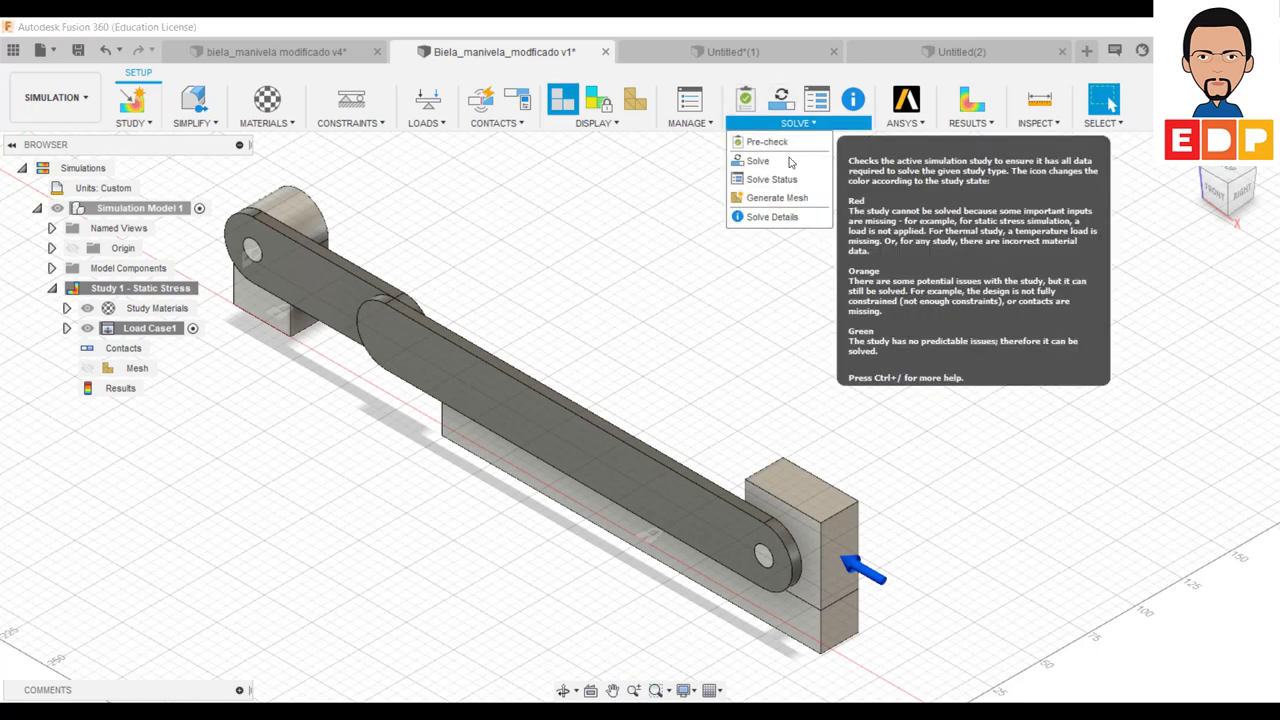
{"action": "left_click", "coordinate": [785, 199]}
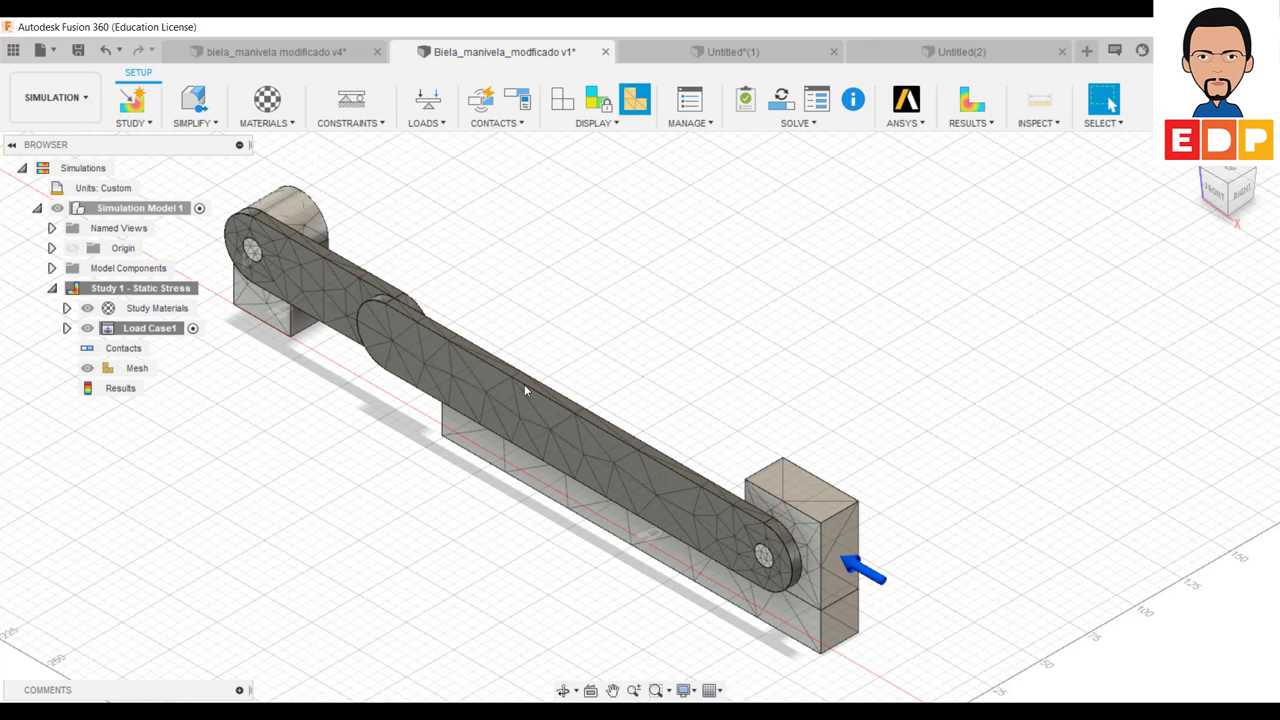
{"action": "left_click", "coordinate": [789, 105]}
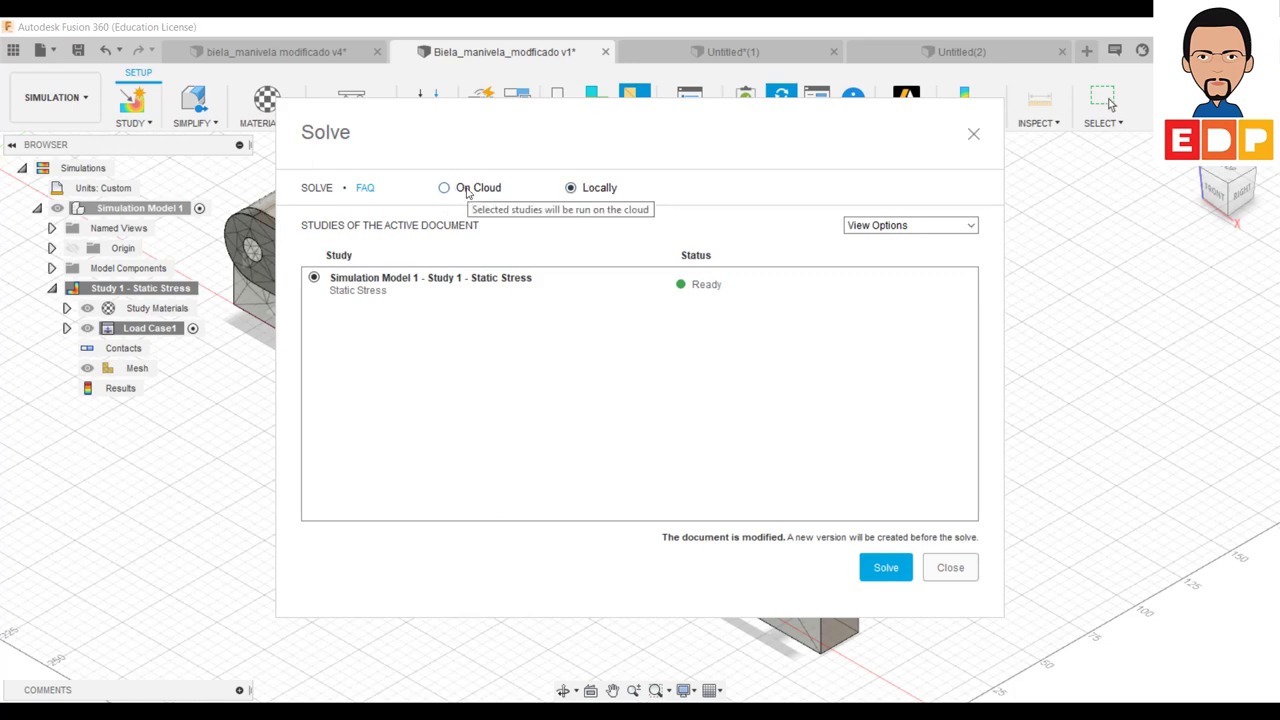
{"action": "left_click", "coordinate": [886, 577]}
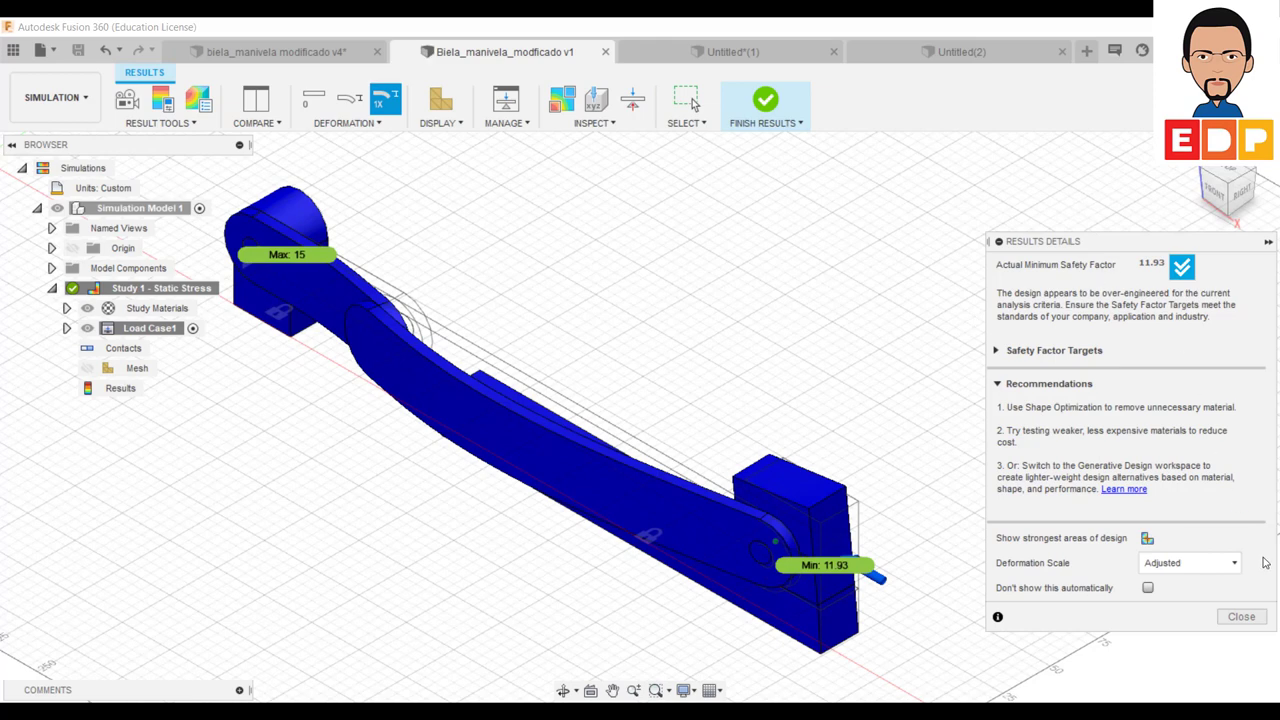
Step: Close the results summary, reduce the deformation scale, and display Von Mises stress peaking at 21.22 MPa
{"action": "left_click", "coordinate": [1245, 617]}
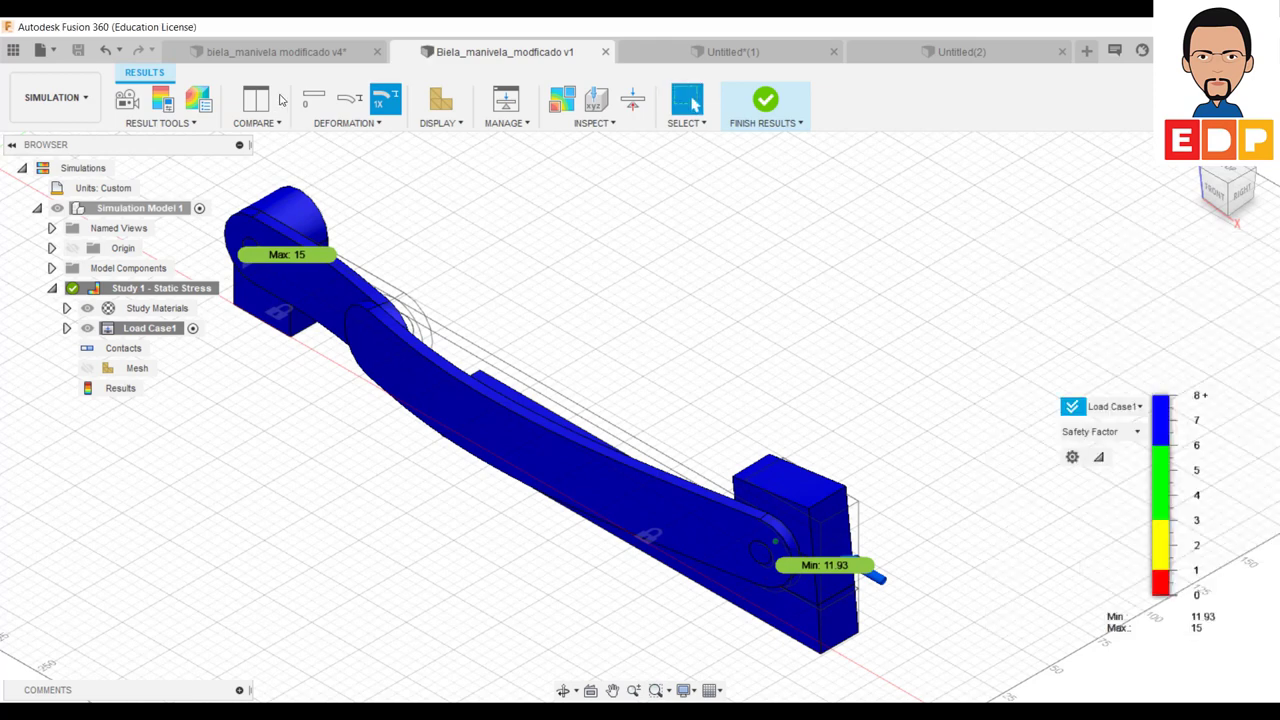
{"action": "left_click", "coordinate": [350, 98]}
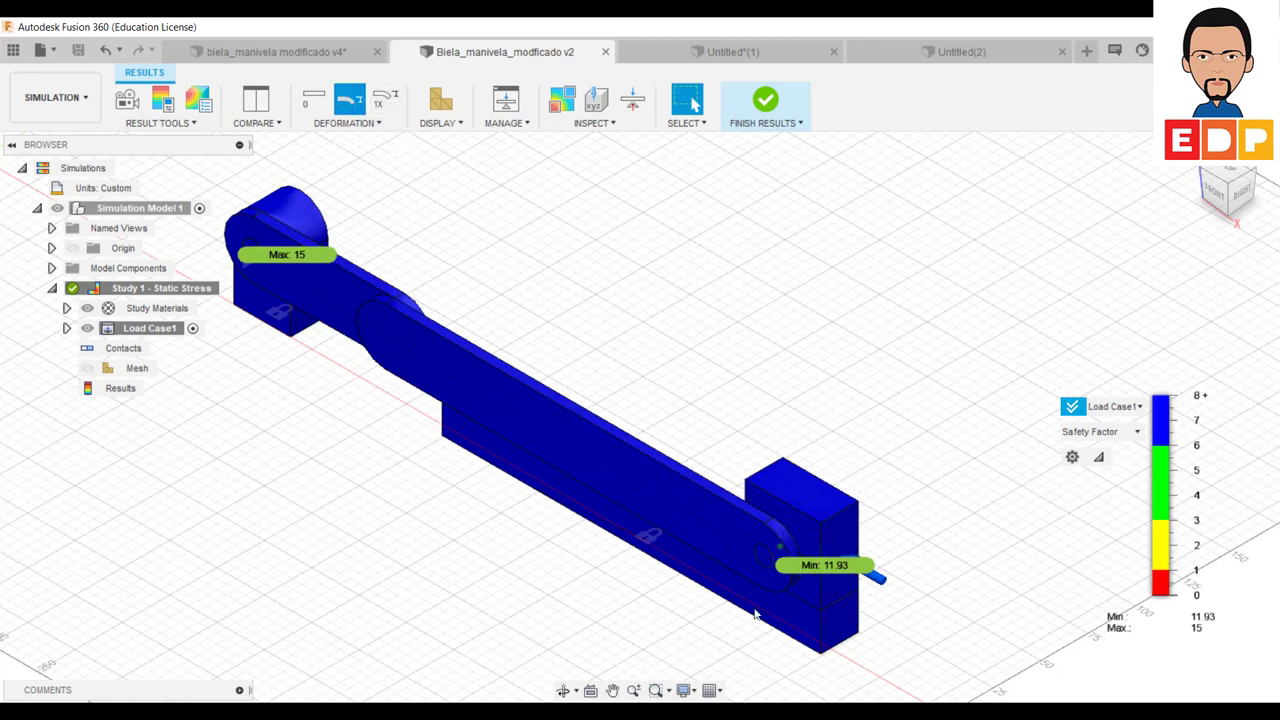
{"action": "left_click", "coordinate": [1080, 434]}
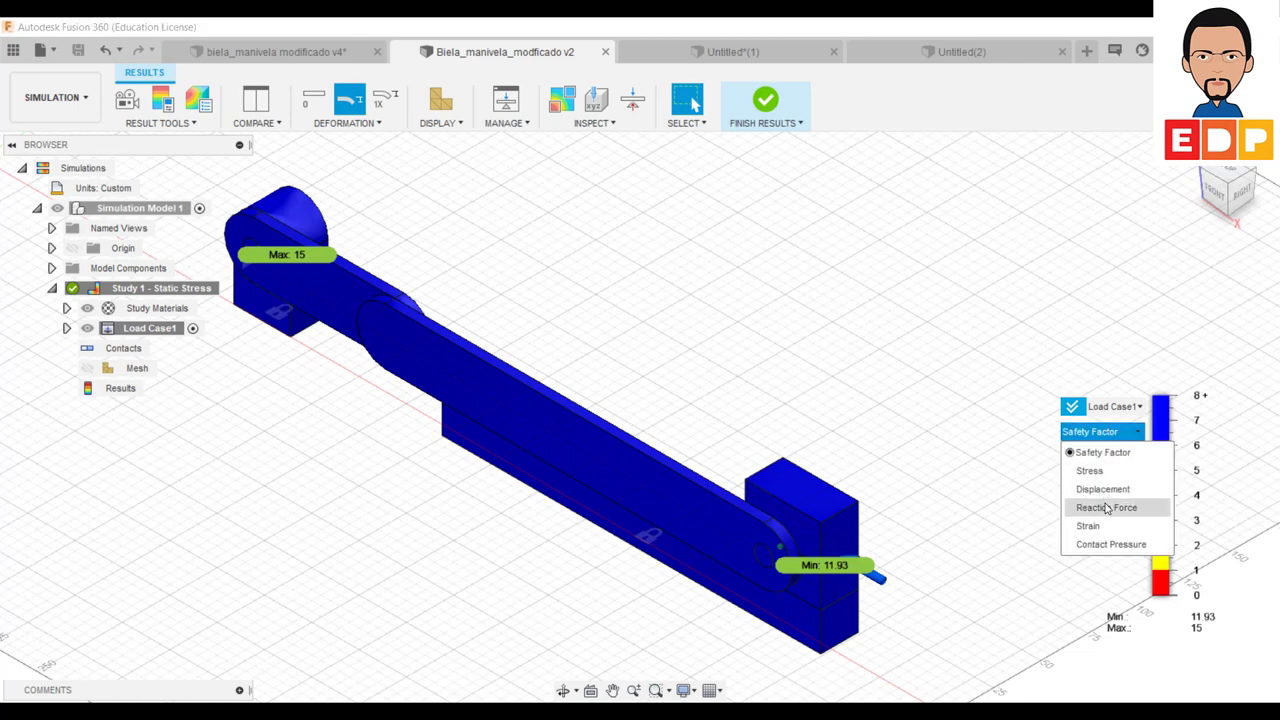
{"action": "left_click", "coordinate": [1090, 471]}
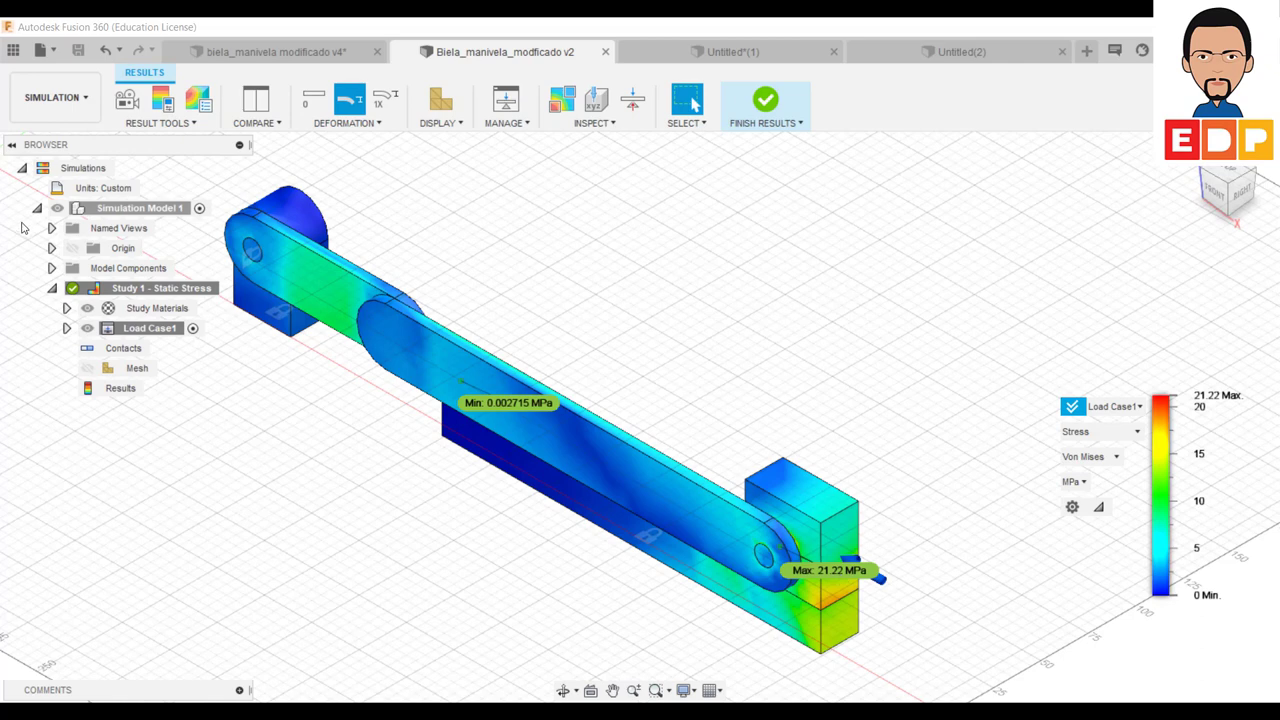
{"action": "left_click", "coordinate": [125, 98]}
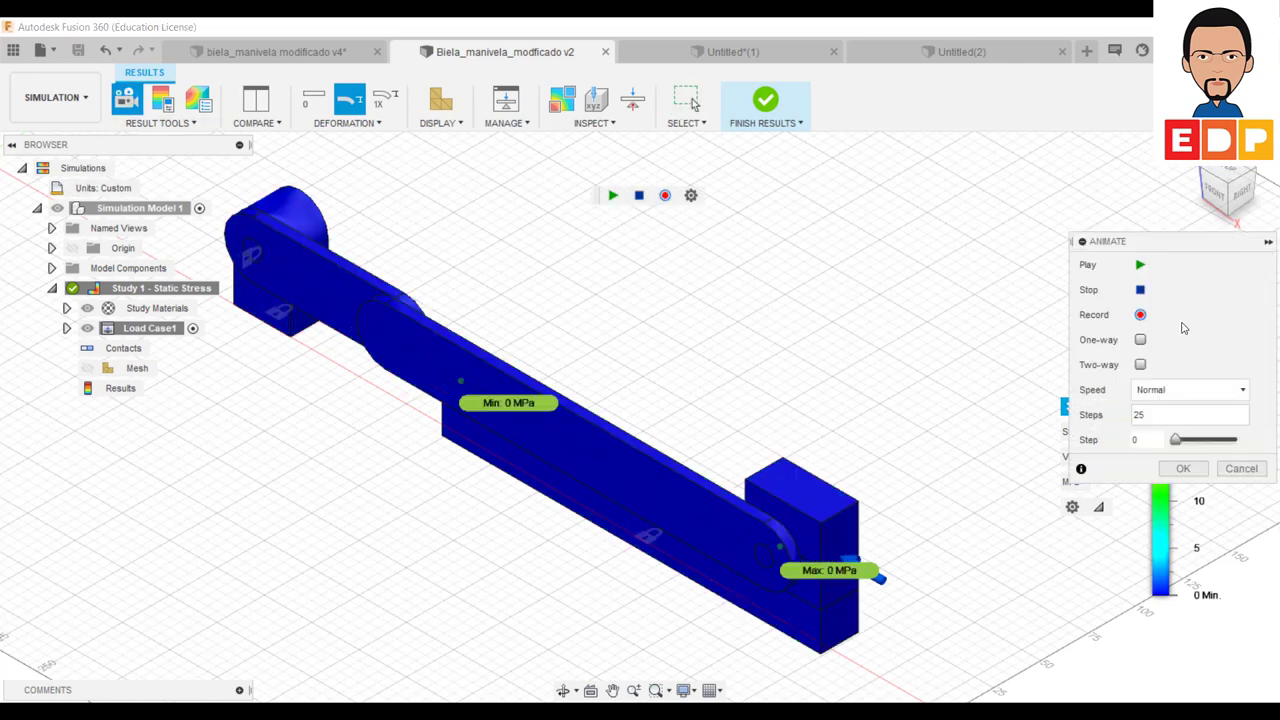
Step: Play the stress animation with 30 steps, then close the Animate dialog
{"action": "left_click", "coordinate": [1148, 412]}
{"action": "left_click_drag", "start_coordinate": [1148, 412], "coordinate": [1121, 414]}
{"action": "type", "text": "30"}
{"action": "left_click", "coordinate": [1140, 264]}
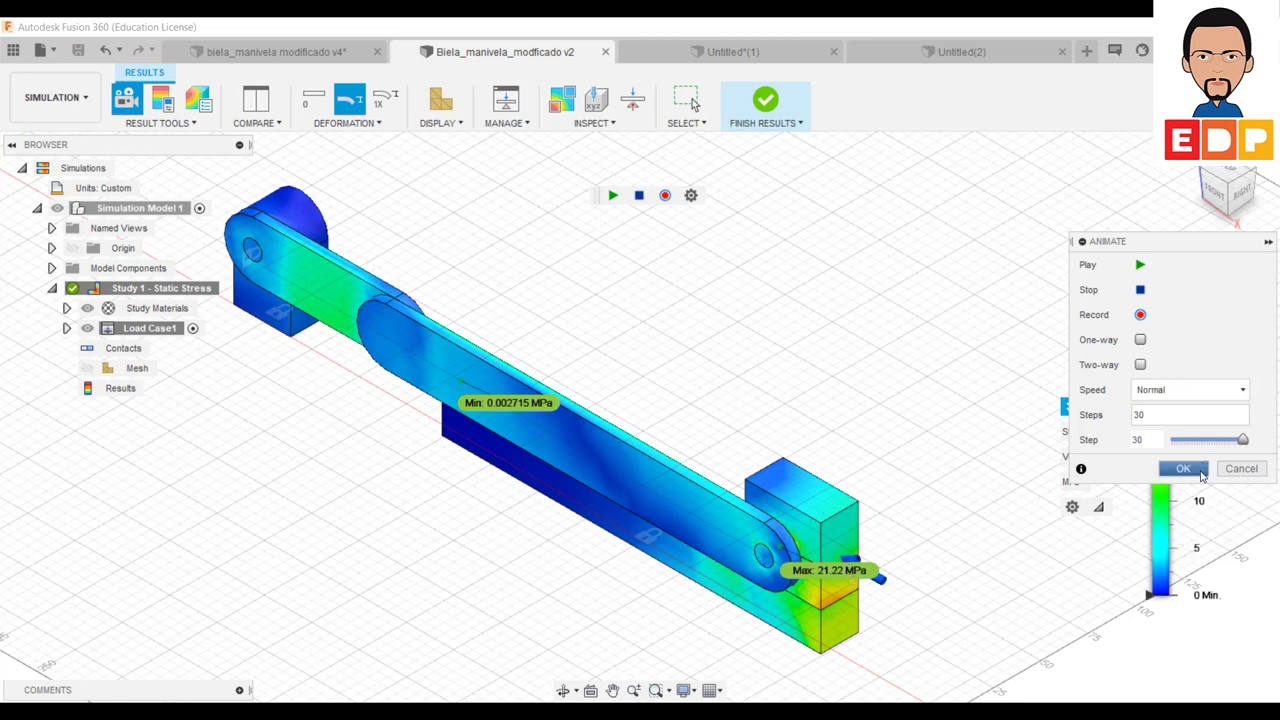
{"action": "left_click", "coordinate": [1199, 471]}
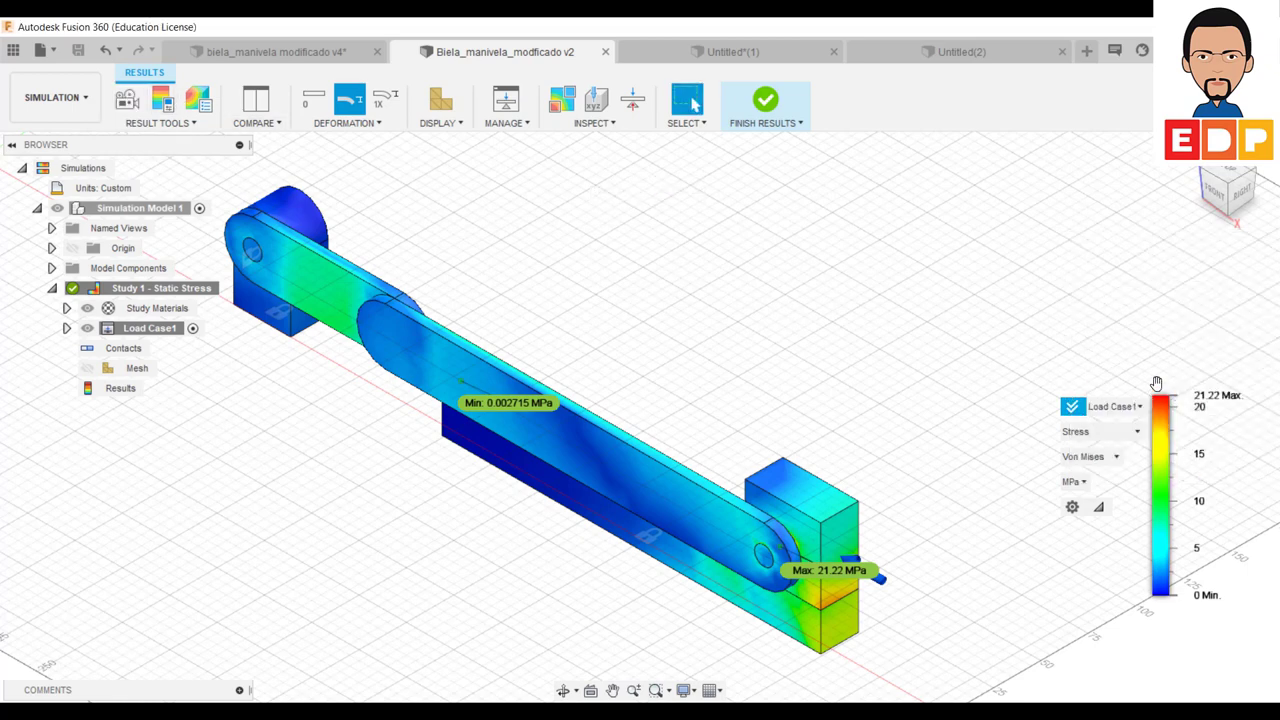
Step: Plot Displacement (max 0.04397 mm) from the top, comparing adjusted and actual deformation scales
{"action": "left_click", "coordinate": [1137, 434]}
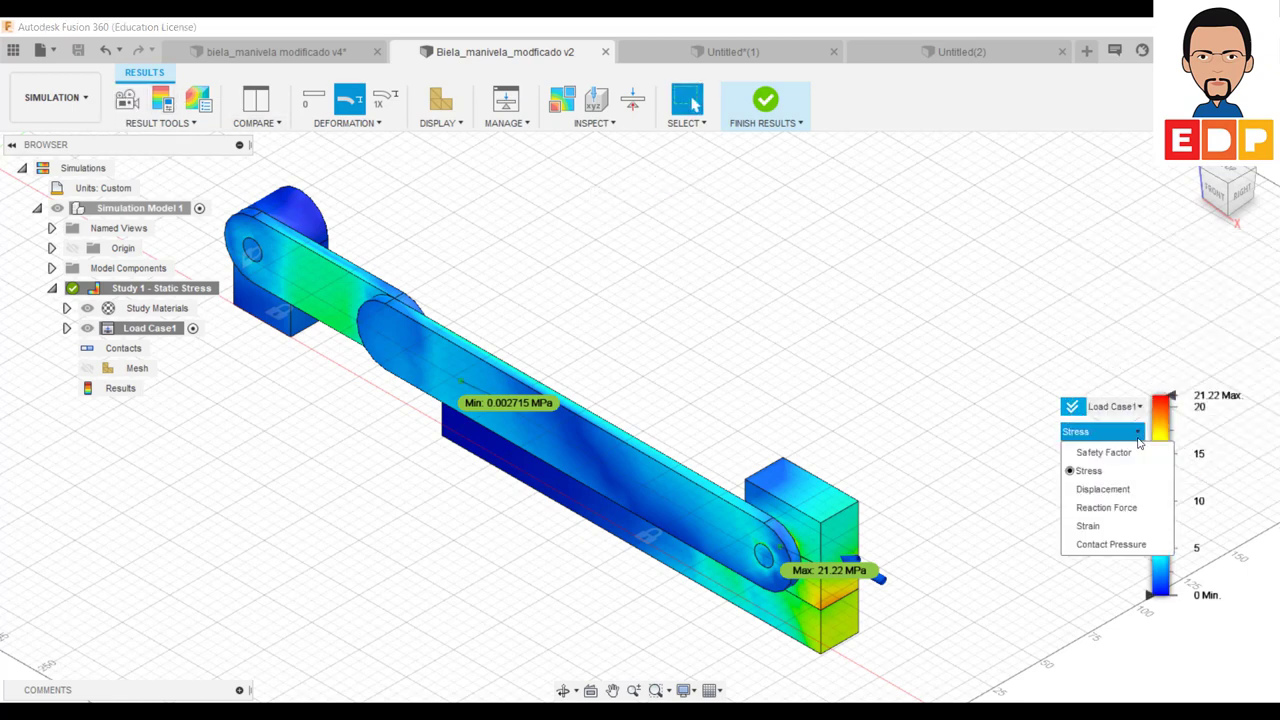
{"action": "left_click", "coordinate": [1102, 489]}
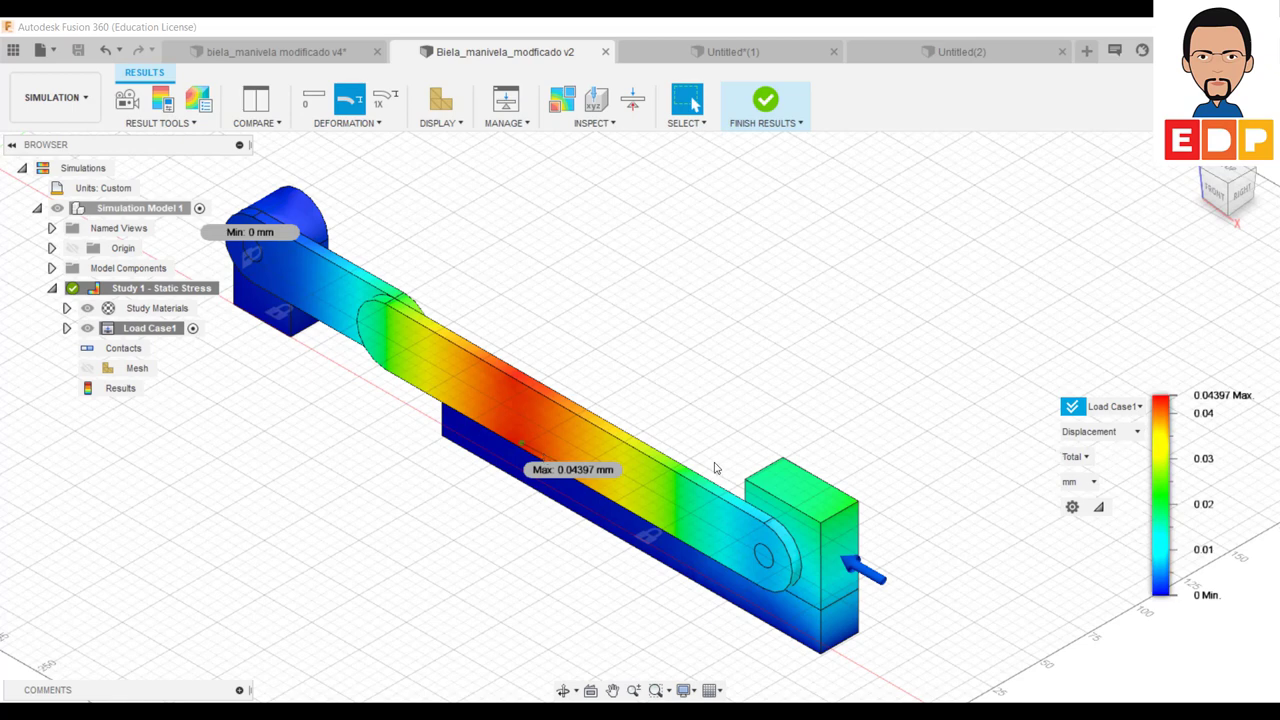
{"action": "left_click", "coordinate": [1226, 172]}
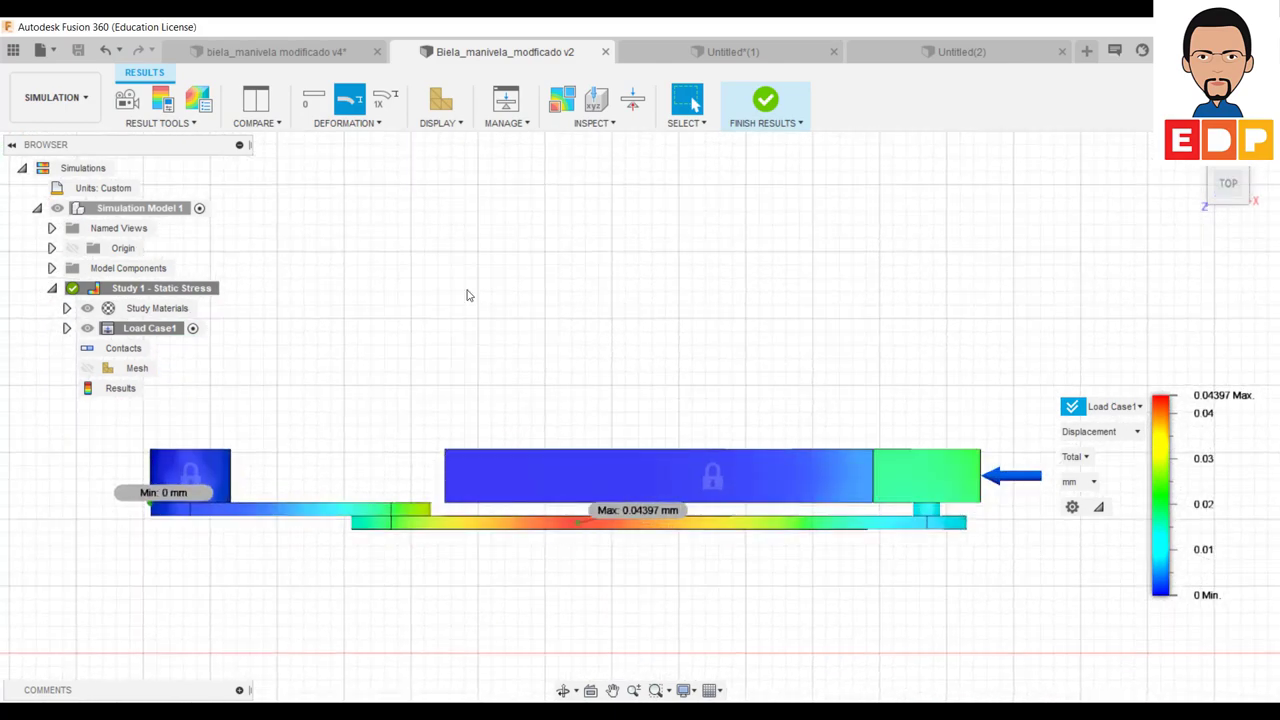
{"action": "left_click", "coordinate": [380, 108]}
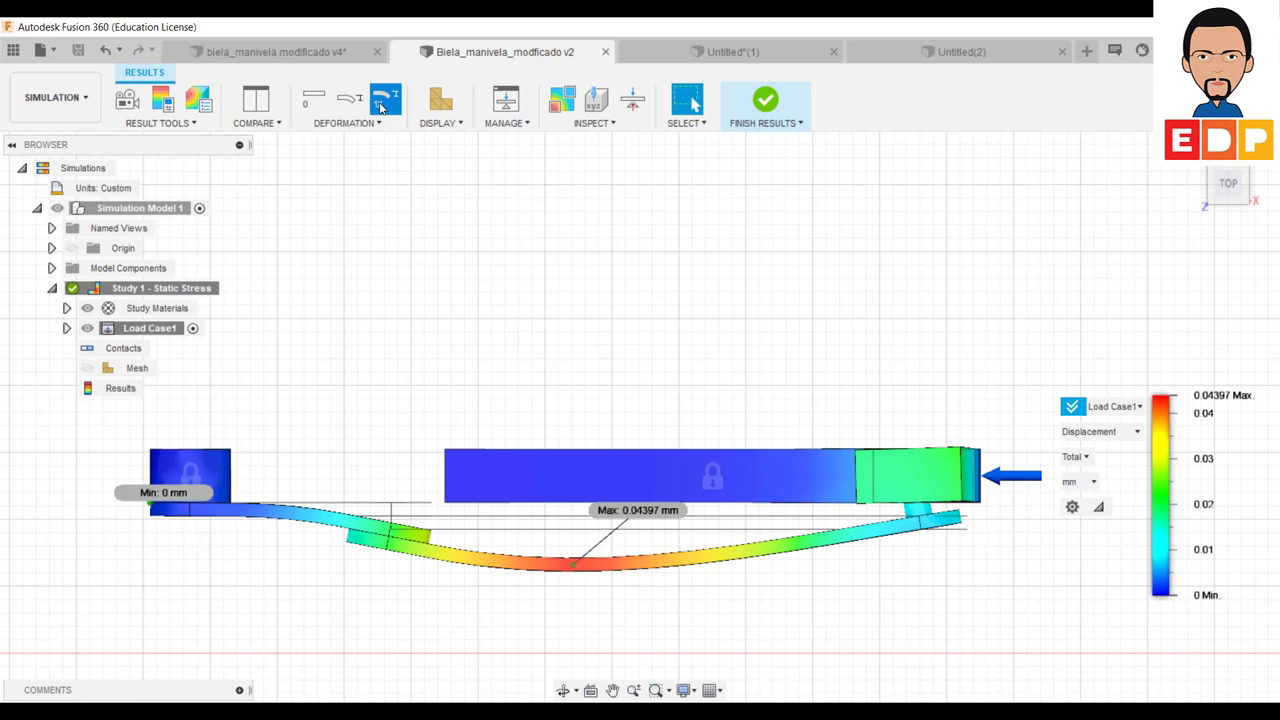
{"action": "left_click", "coordinate": [350, 100]}
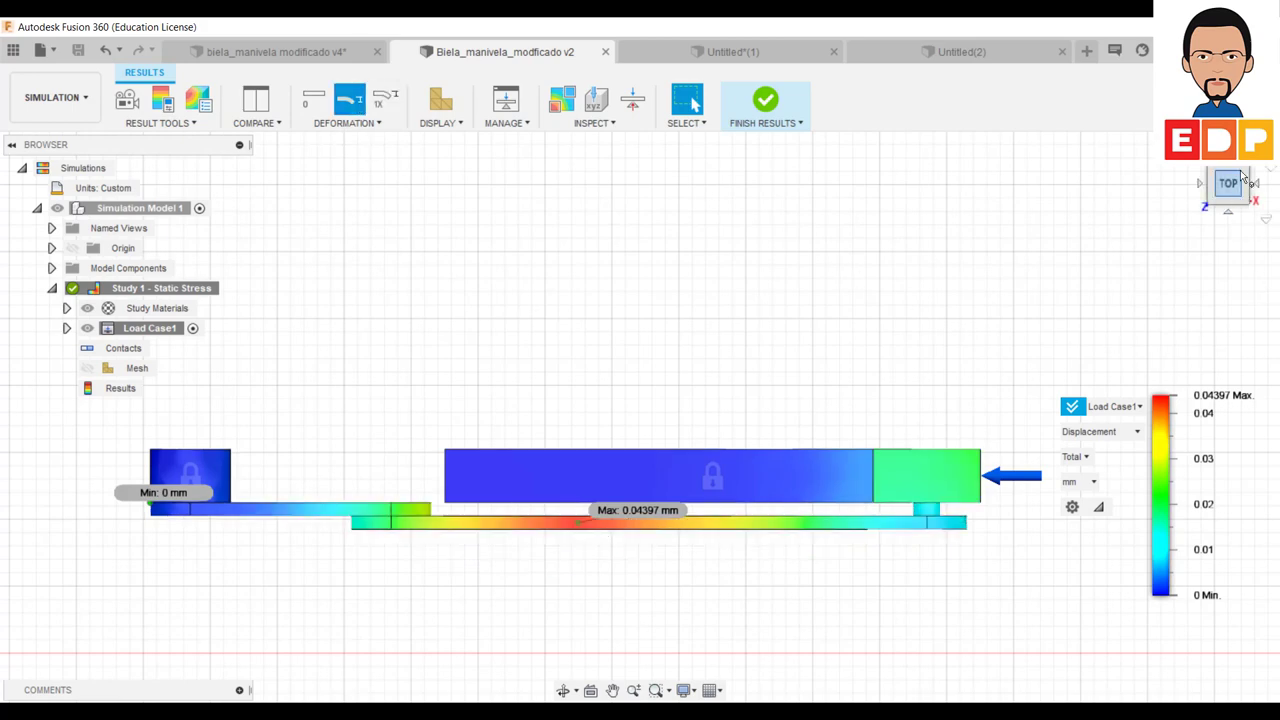
{"action": "mouse_move", "coordinate": [1228, 190]}
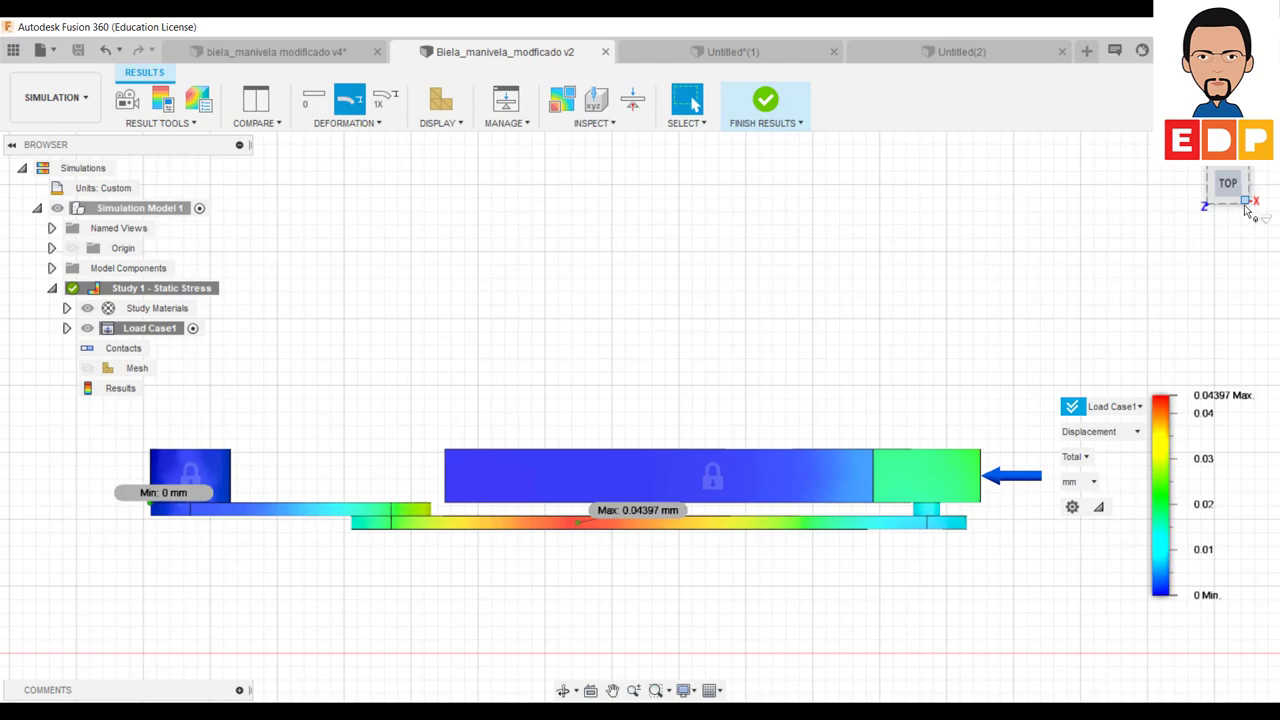
Step: Inspect the displaced model from isometric and front views, then finish results
{"action": "left_click", "coordinate": [1248, 206]}
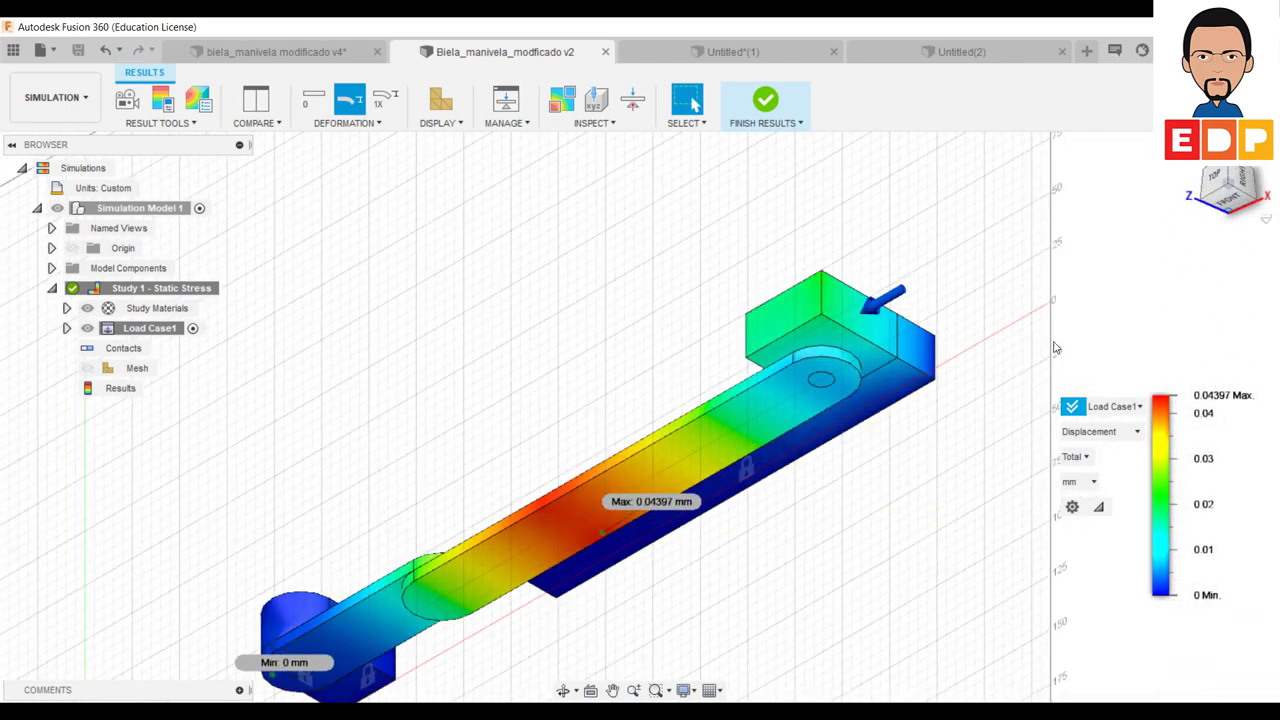
{"action": "left_click", "coordinate": [1234, 202]}
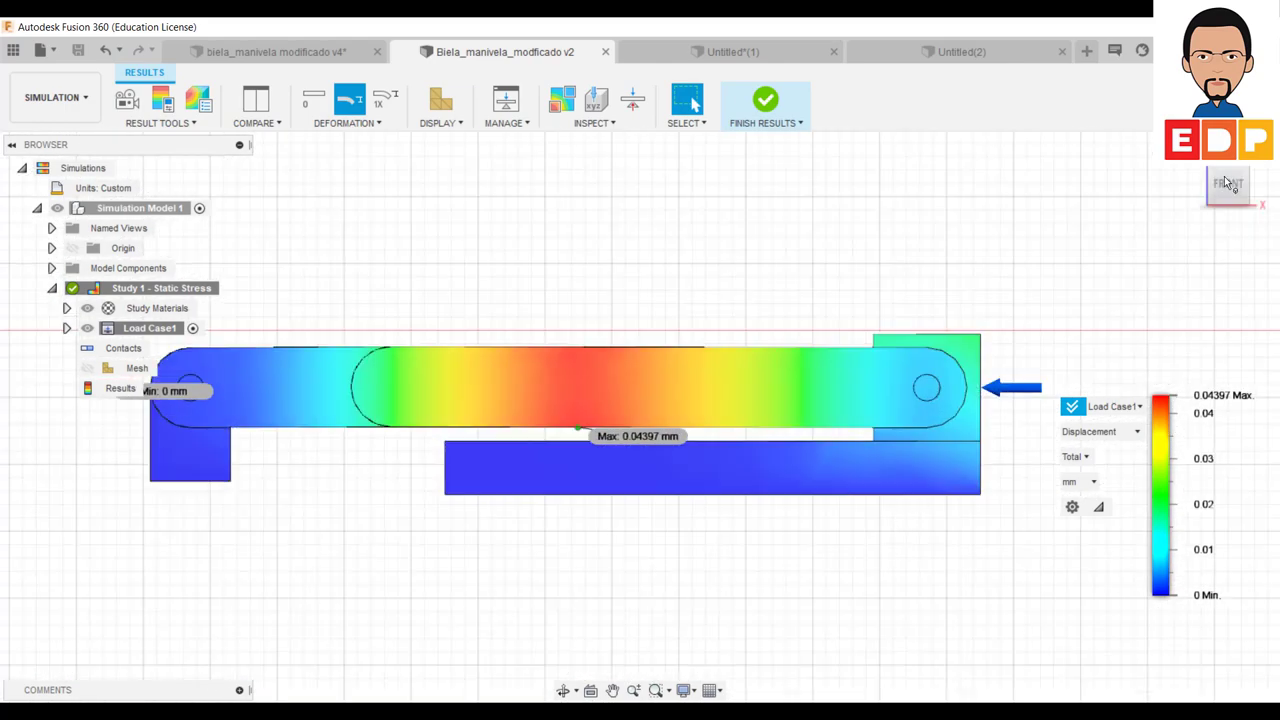
{"action": "left_click", "coordinate": [1247, 172]}
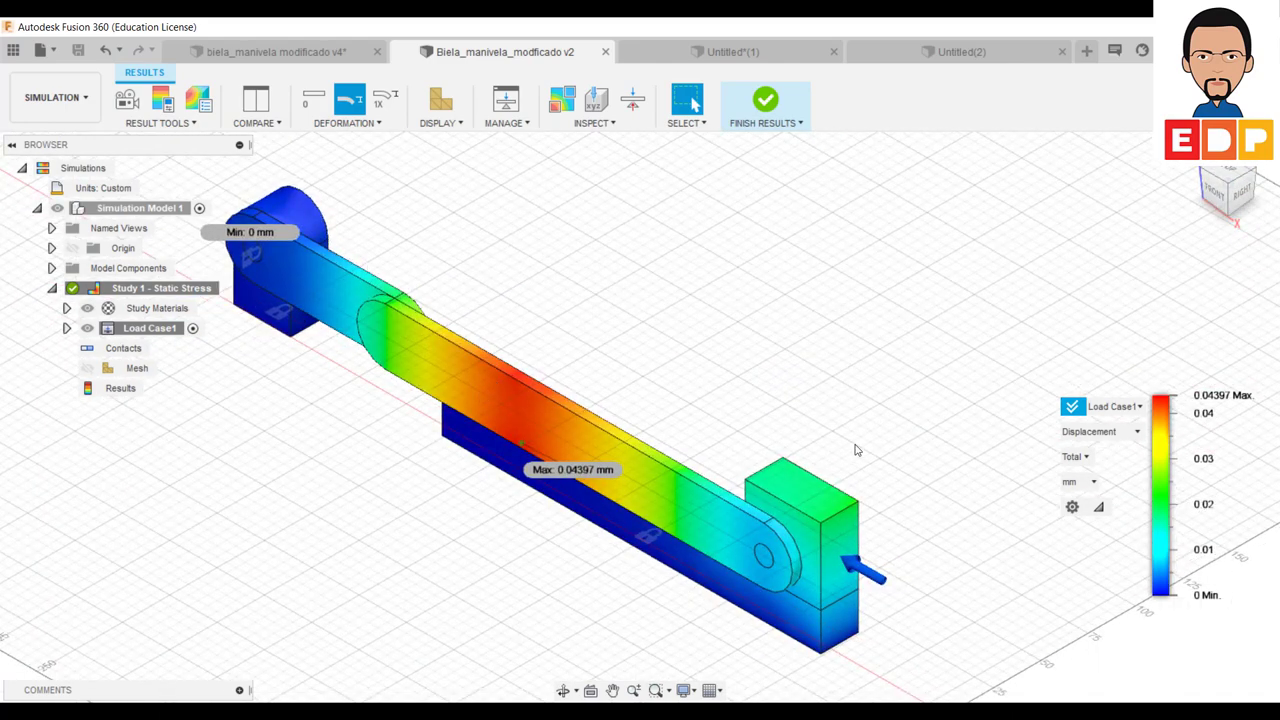
{"action": "left_click", "coordinate": [766, 100]}
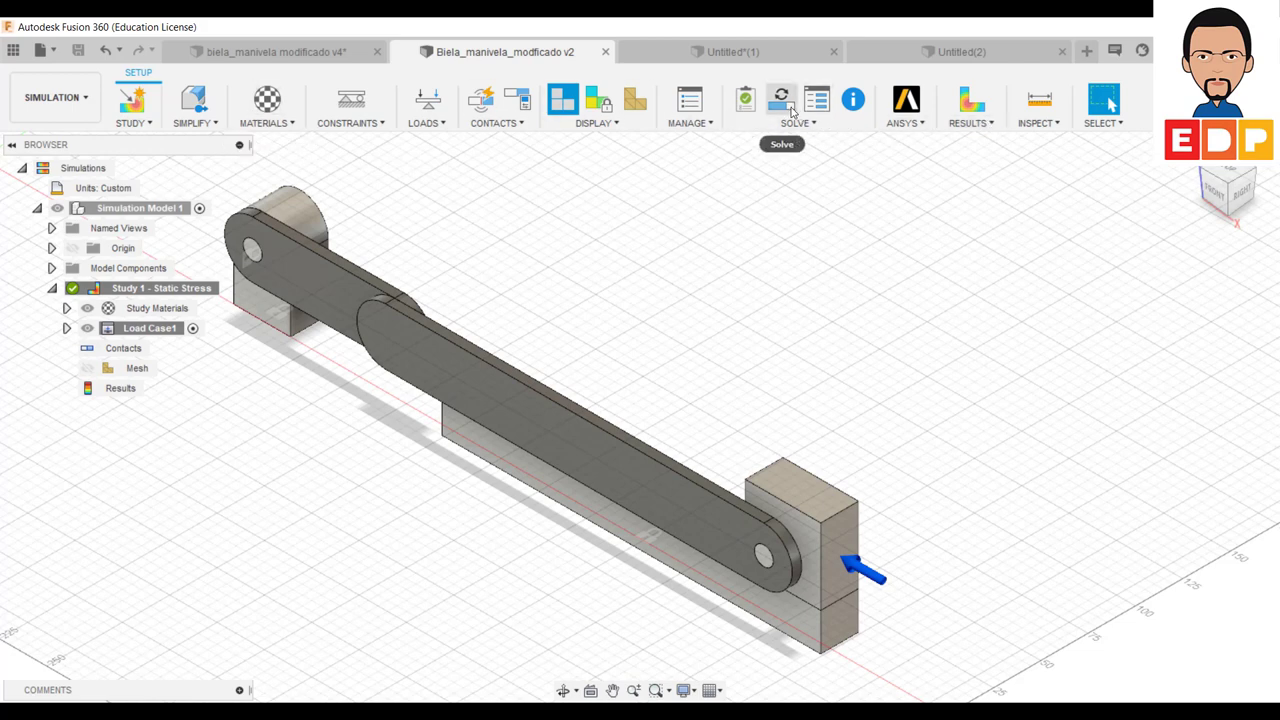
{"action": "left_click", "coordinate": [972, 100]}
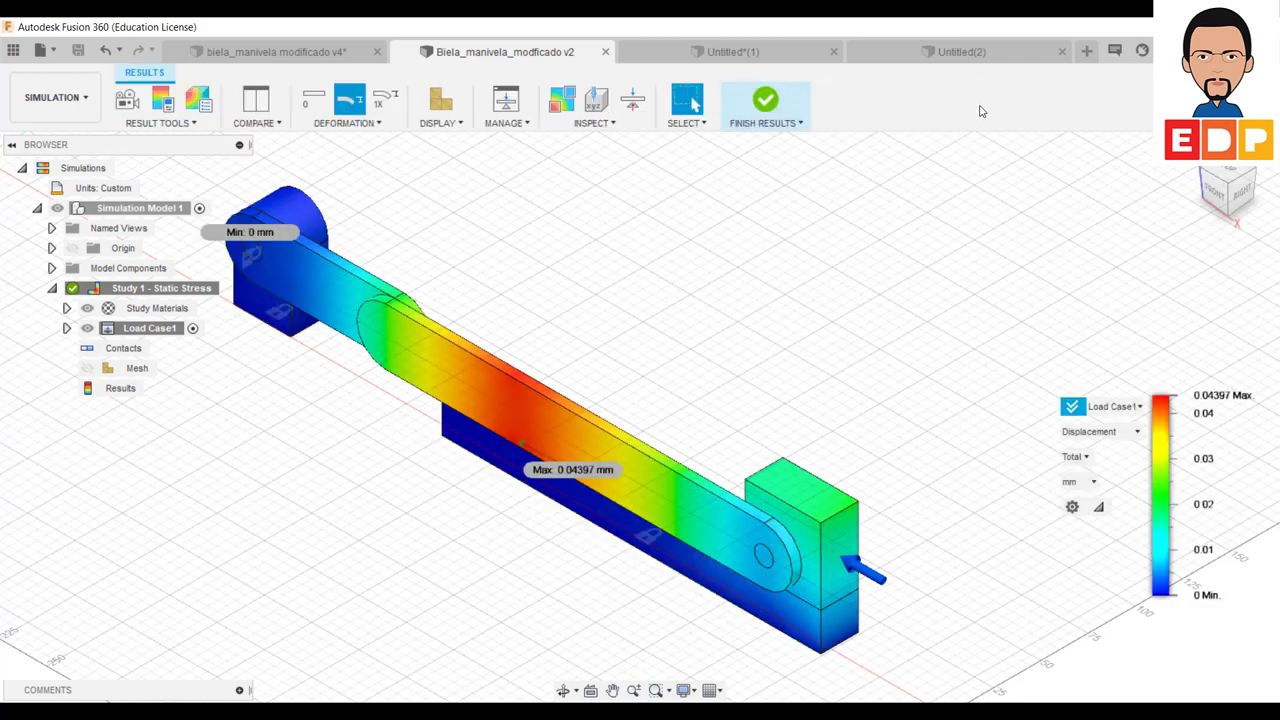
{"action": "left_click", "coordinate": [1100, 433]}
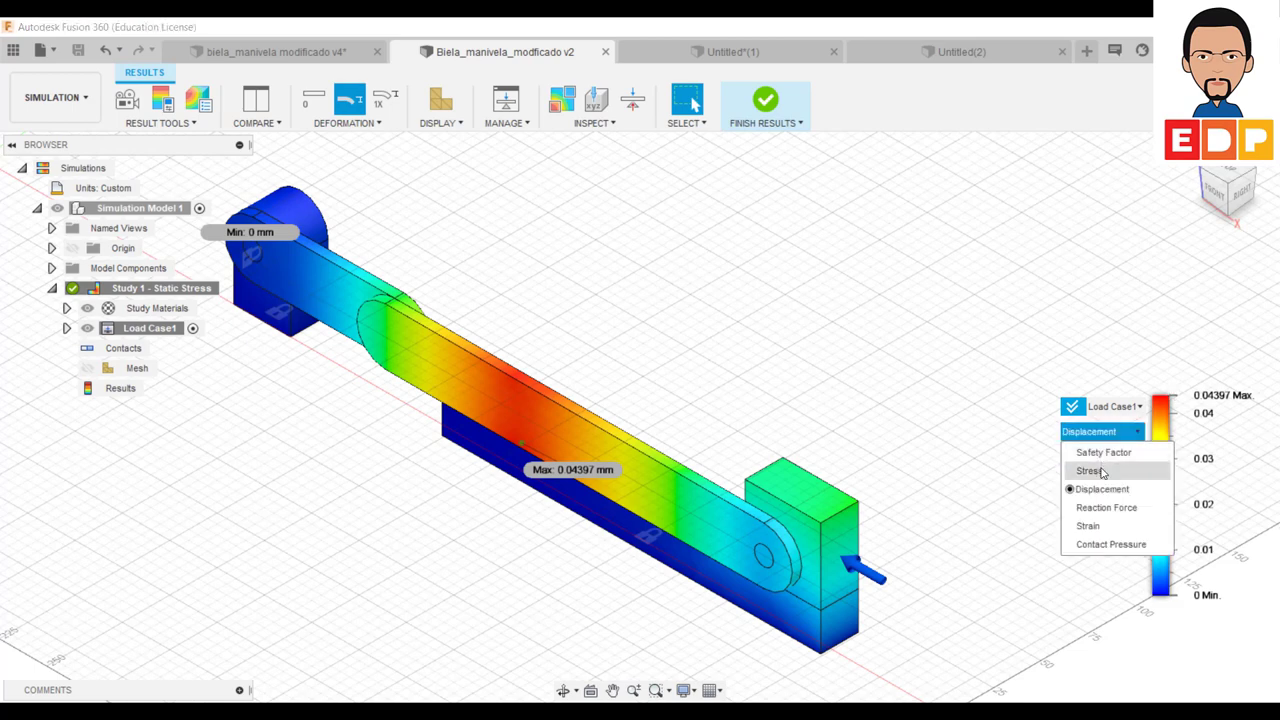
{"action": "left_click", "coordinate": [1090, 471]}
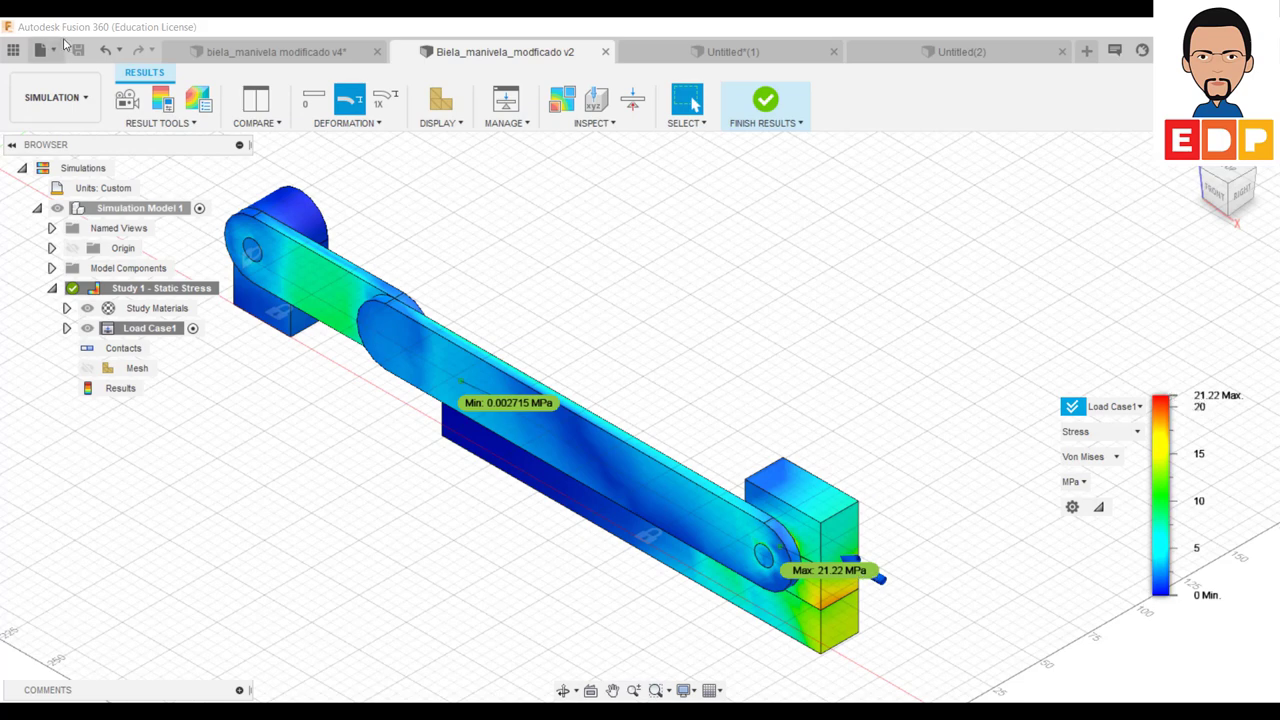
{"action": "left_click", "coordinate": [763, 105]}
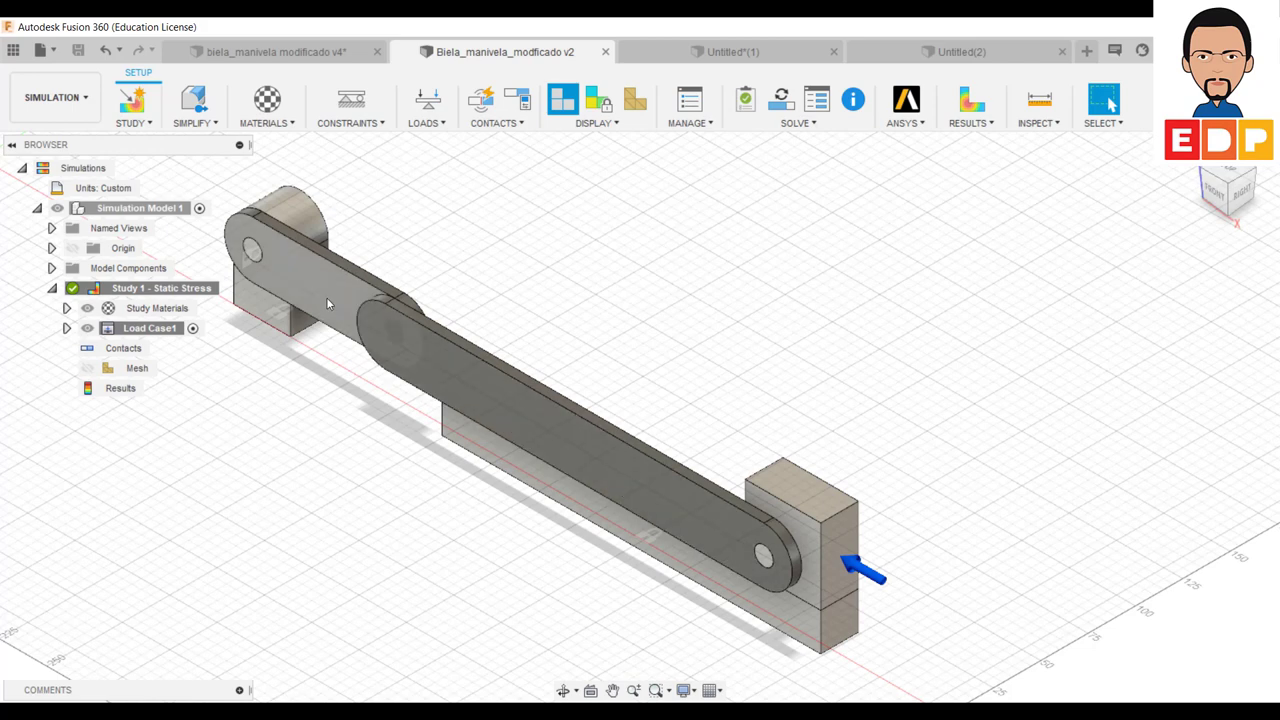
Step: In the Study Materials table, set Component3:1 to Aluminum 6061
{"action": "left_click", "coordinate": [280, 118]}
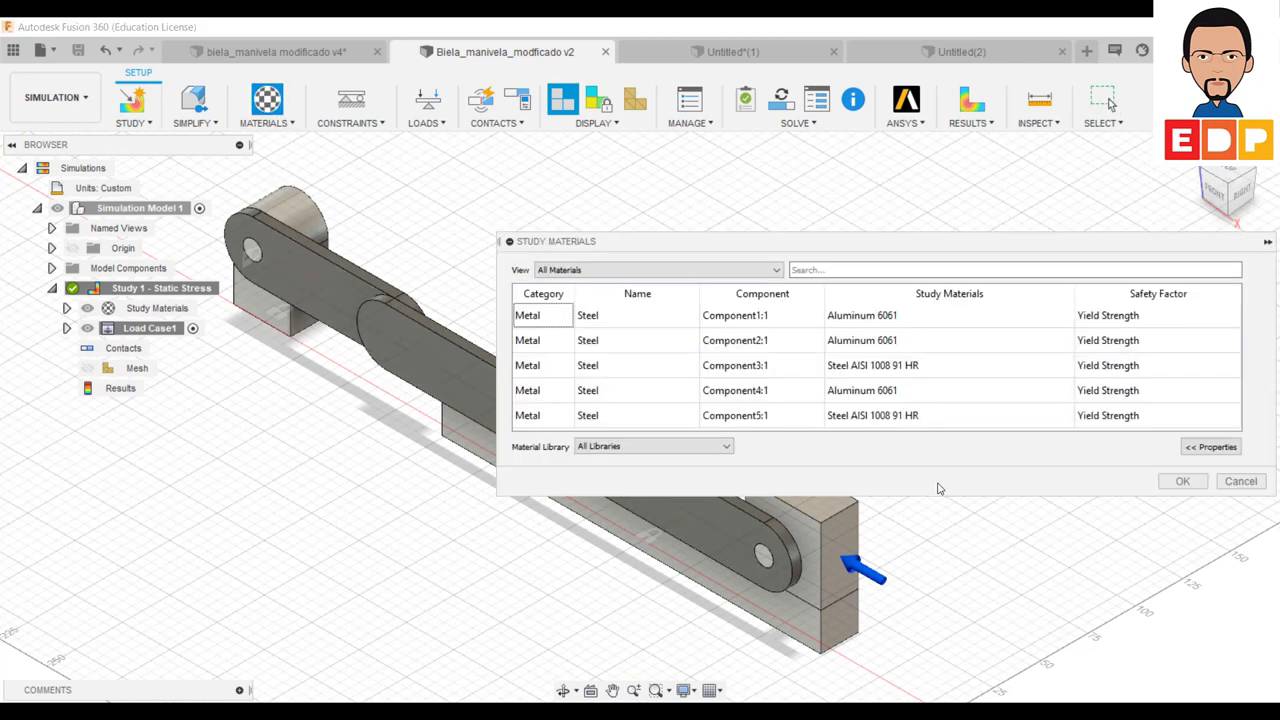
{"action": "mouse_move", "coordinate": [906, 371]}
{"action": "left_click", "coordinate": [906, 368]}
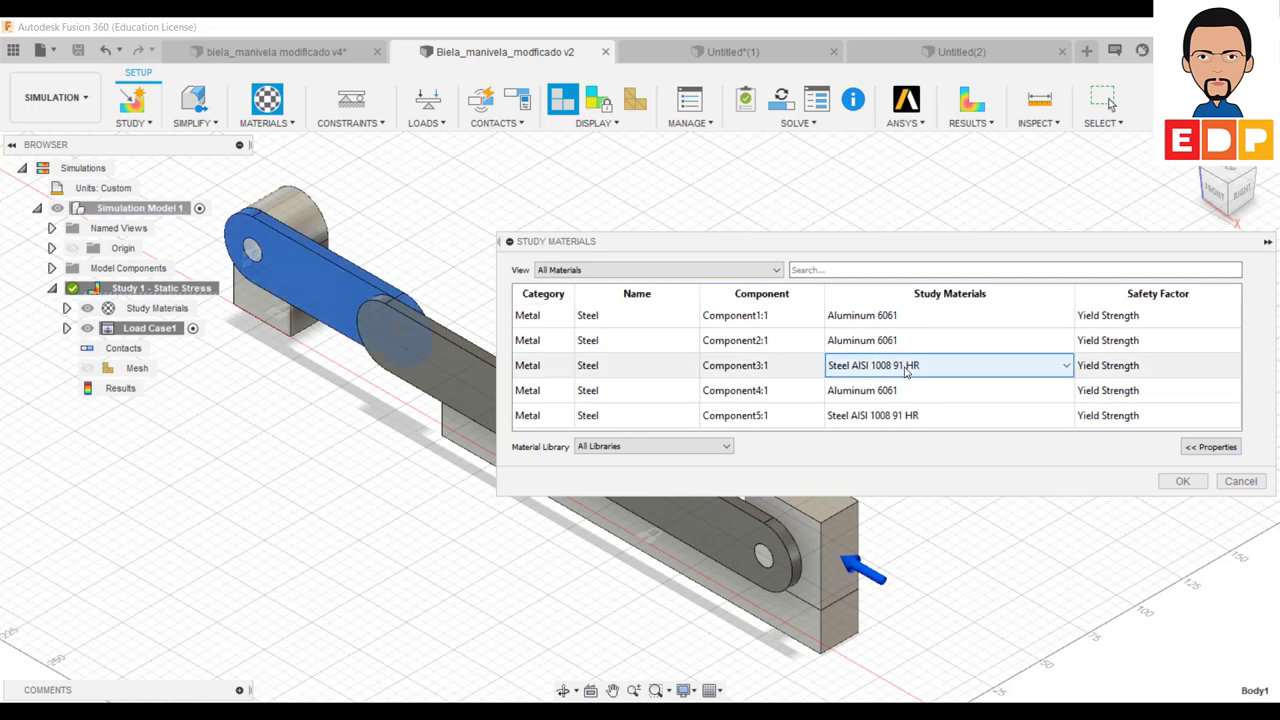
{"action": "left_click", "coordinate": [1067, 367]}
{"action": "scroll", "coordinate": [968, 552], "scroll_direction": "down", "scroll_amount": 2}
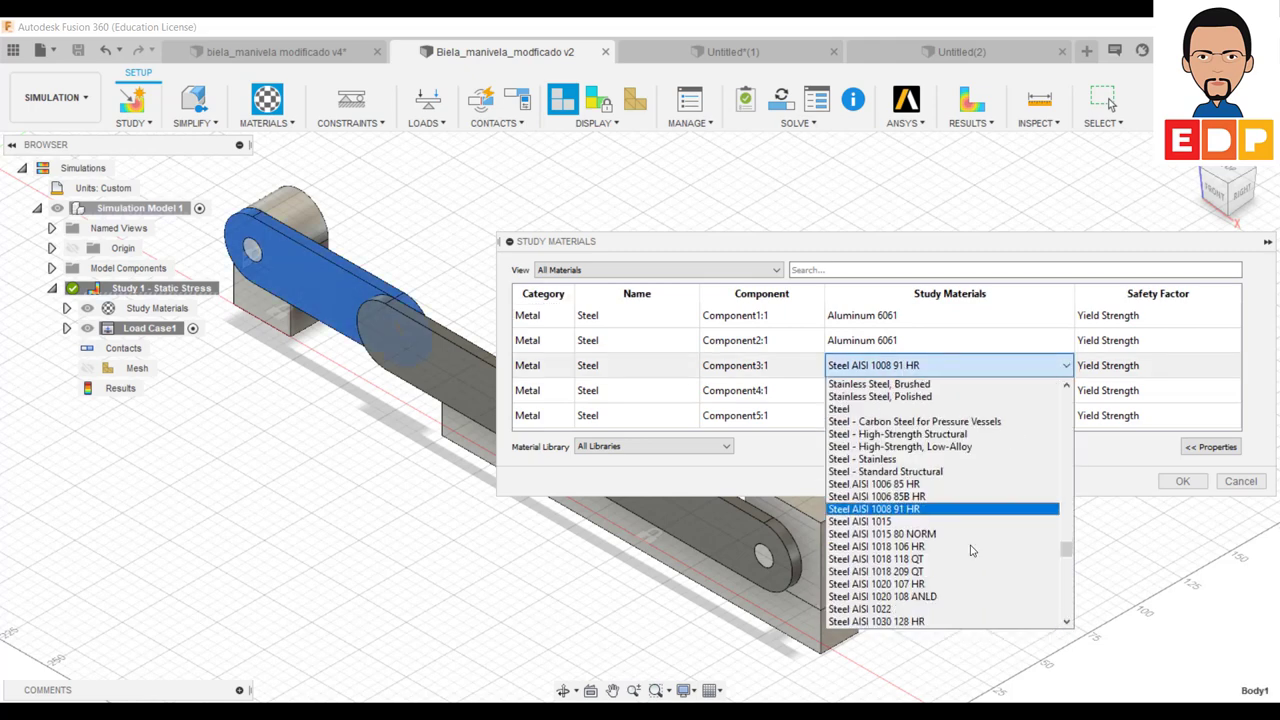
{"action": "scroll", "coordinate": [968, 557], "scroll_direction": "down", "scroll_amount": 4}
{"action": "scroll", "coordinate": [965, 555], "scroll_direction": "down", "scroll_amount": 4}
{"action": "scroll", "coordinate": [960, 554], "scroll_direction": "down", "scroll_amount": 4}
{"action": "scroll", "coordinate": [958, 552], "scroll_direction": "down", "scroll_amount": 4}
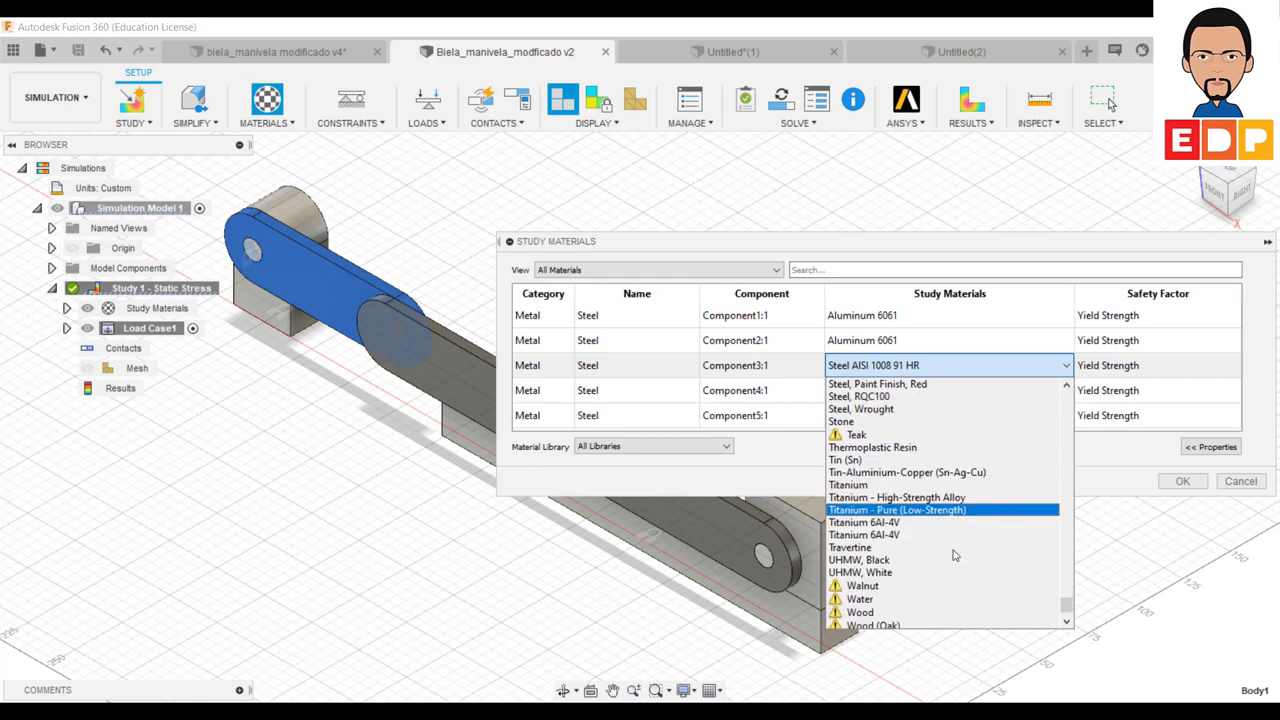
{"action": "scroll", "coordinate": [955, 555], "scroll_direction": "down", "scroll_amount": 1}
{"action": "scroll", "coordinate": [953, 556], "scroll_direction": "up", "scroll_amount": 5}
{"action": "scroll", "coordinate": [945, 540], "scroll_direction": "up", "scroll_amount": 6}
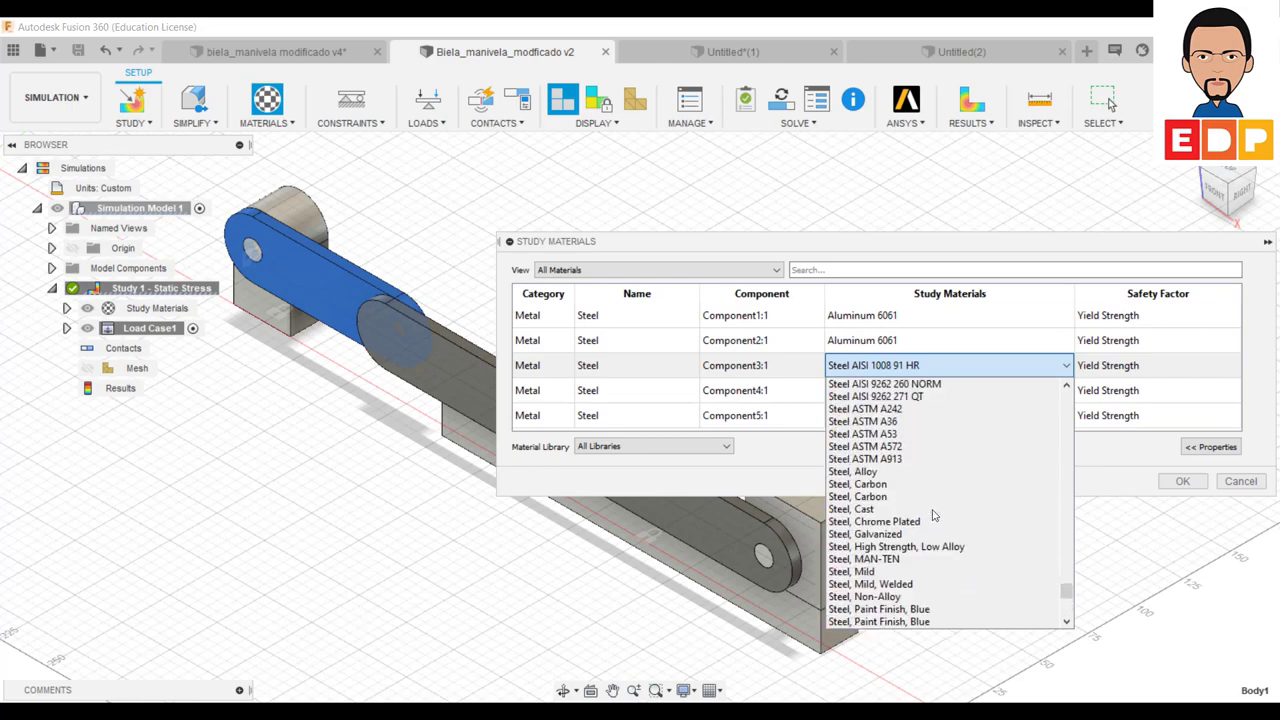
{"action": "scroll", "coordinate": [938, 525], "scroll_direction": "up", "scroll_amount": 6}
{"action": "scroll", "coordinate": [934, 515], "scroll_direction": "up", "scroll_amount": 3}
{"action": "scroll", "coordinate": [934, 515], "scroll_direction": "up", "scroll_amount": 5}
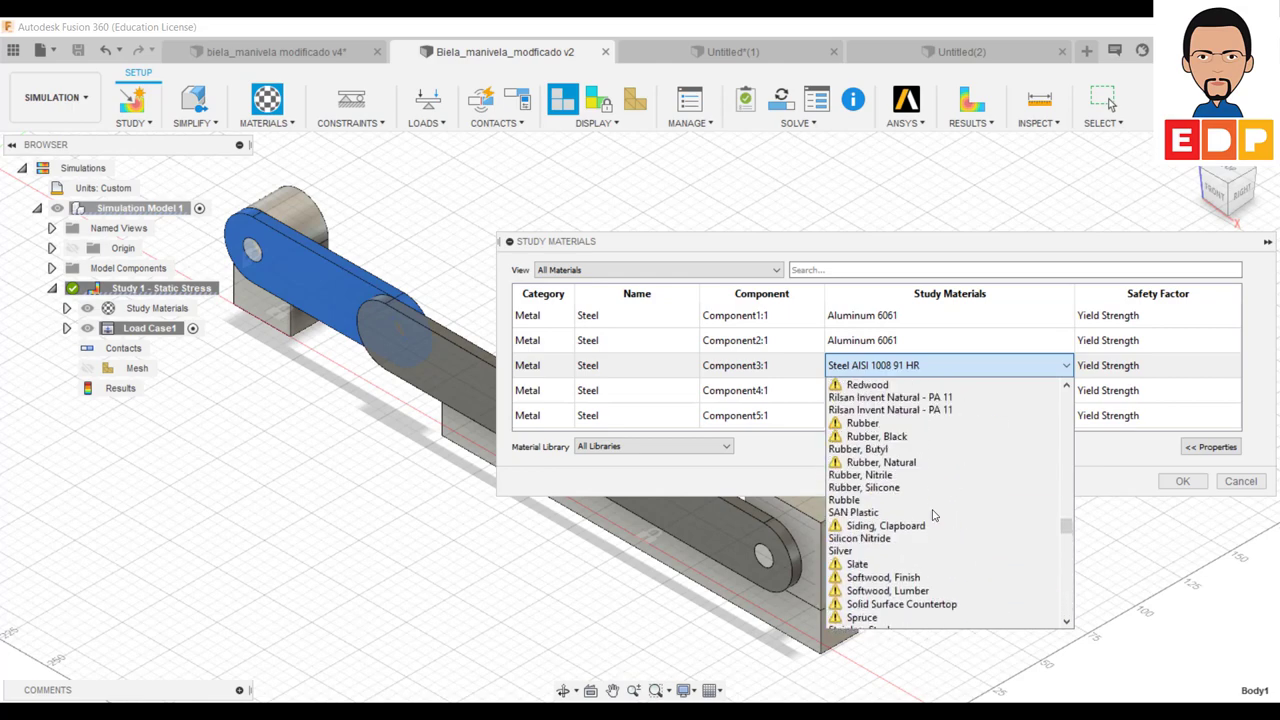
{"action": "scroll", "coordinate": [934, 515], "scroll_direction": "up", "scroll_amount": 4}
{"action": "scroll", "coordinate": [934, 515], "scroll_direction": "up", "scroll_amount": 4}
{"action": "scroll", "coordinate": [934, 515], "scroll_direction": "up", "scroll_amount": 4}
{"action": "scroll", "coordinate": [934, 515], "scroll_direction": "up", "scroll_amount": 3}
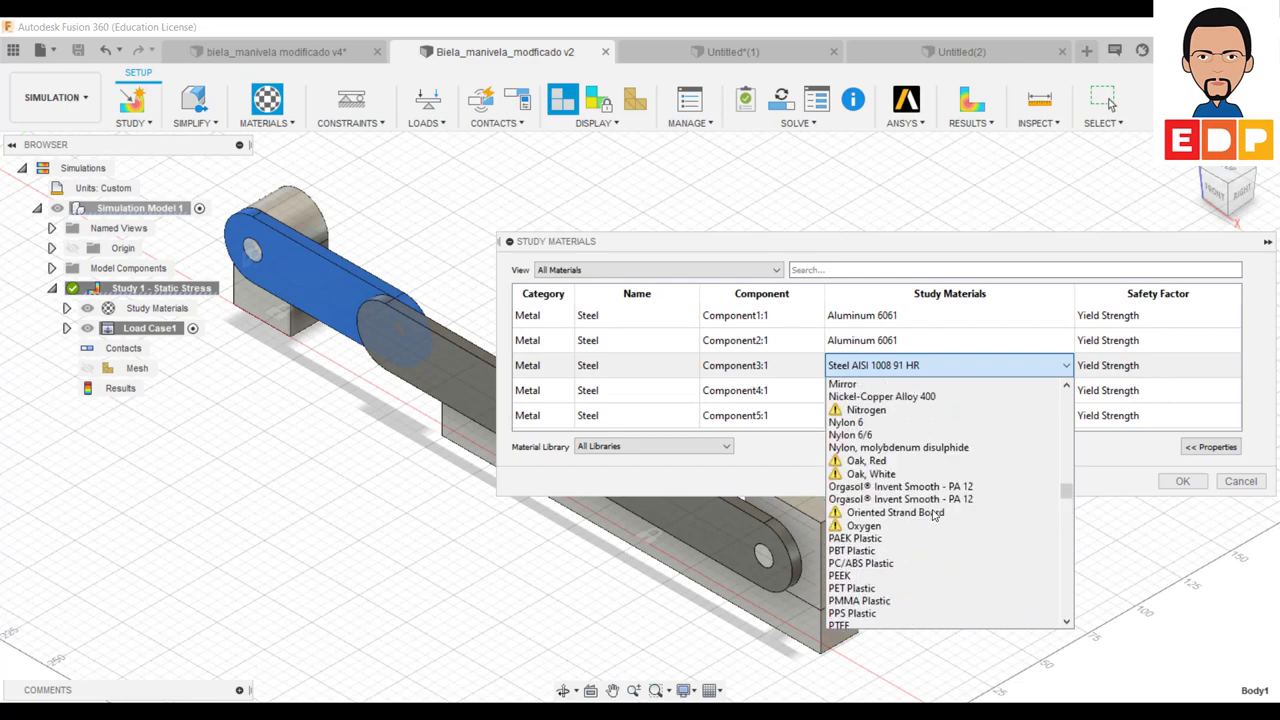
{"action": "scroll", "coordinate": [934, 515], "scroll_direction": "up", "scroll_amount": 5}
{"action": "scroll", "coordinate": [934, 515], "scroll_direction": "up", "scroll_amount": 5}
{"action": "scroll", "coordinate": [930, 515], "scroll_direction": "up", "scroll_amount": 5}
{"action": "scroll", "coordinate": [930, 515], "scroll_direction": "up", "scroll_amount": 5}
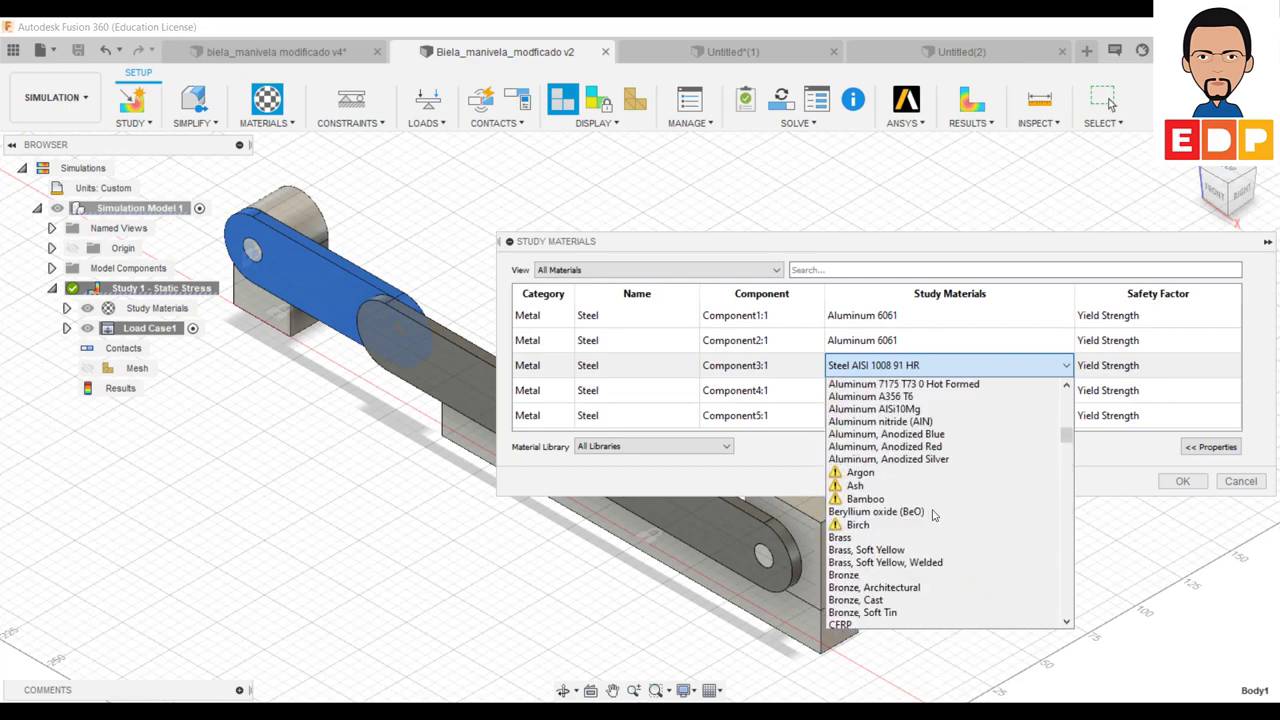
{"action": "scroll", "coordinate": [925, 540], "scroll_direction": "up", "scroll_amount": 4}
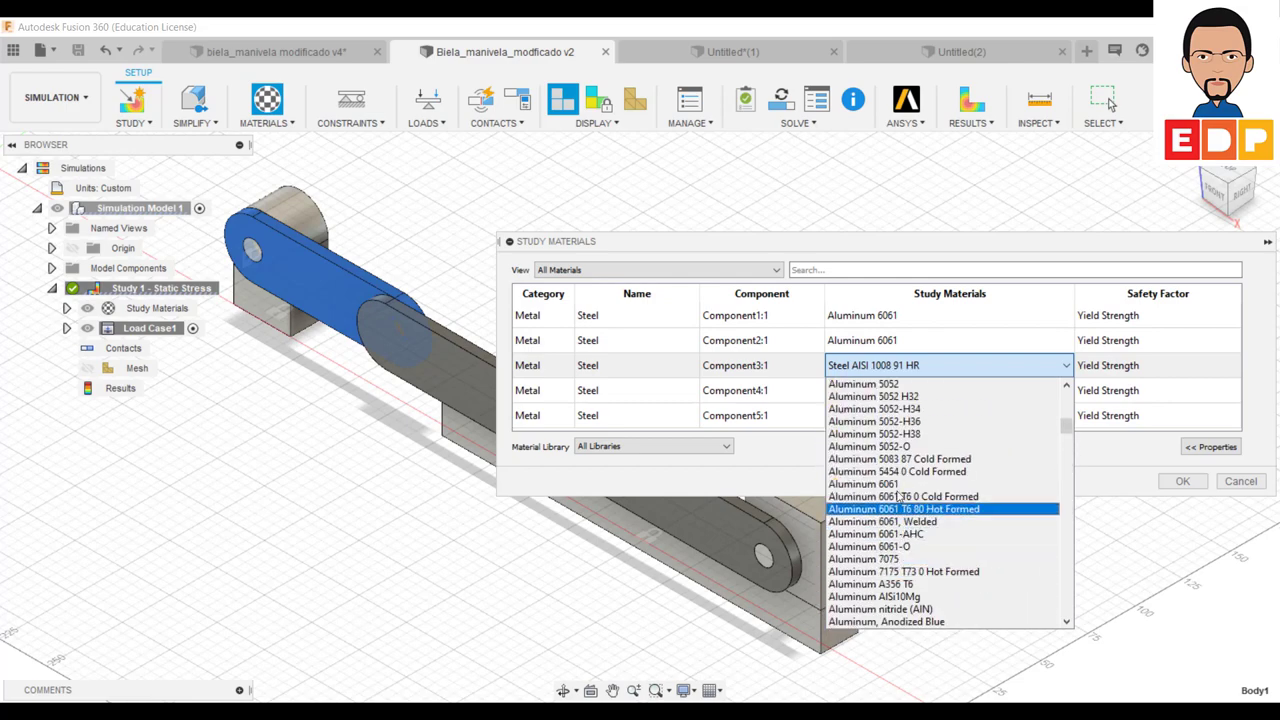
{"action": "left_click", "coordinate": [900, 485]}
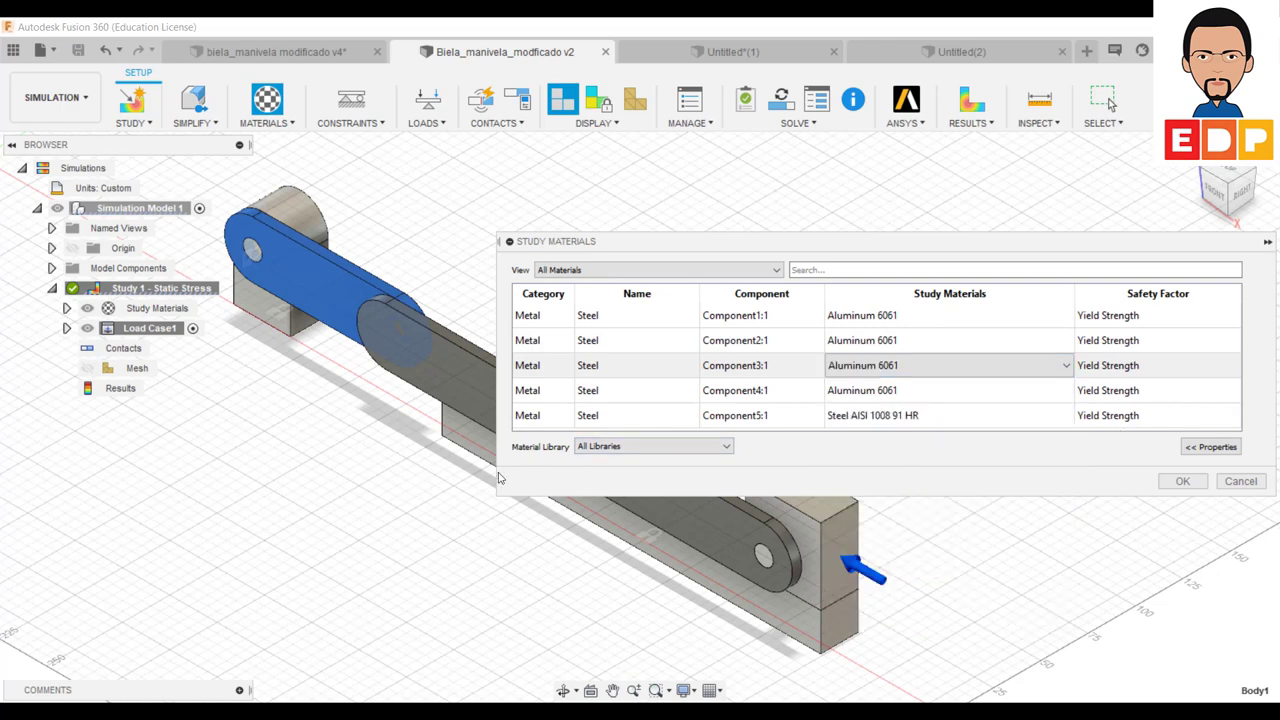
Step: Set Component5:1 to Aluminum 6061 and confirm the study materials
{"action": "left_click", "coordinate": [930, 420]}
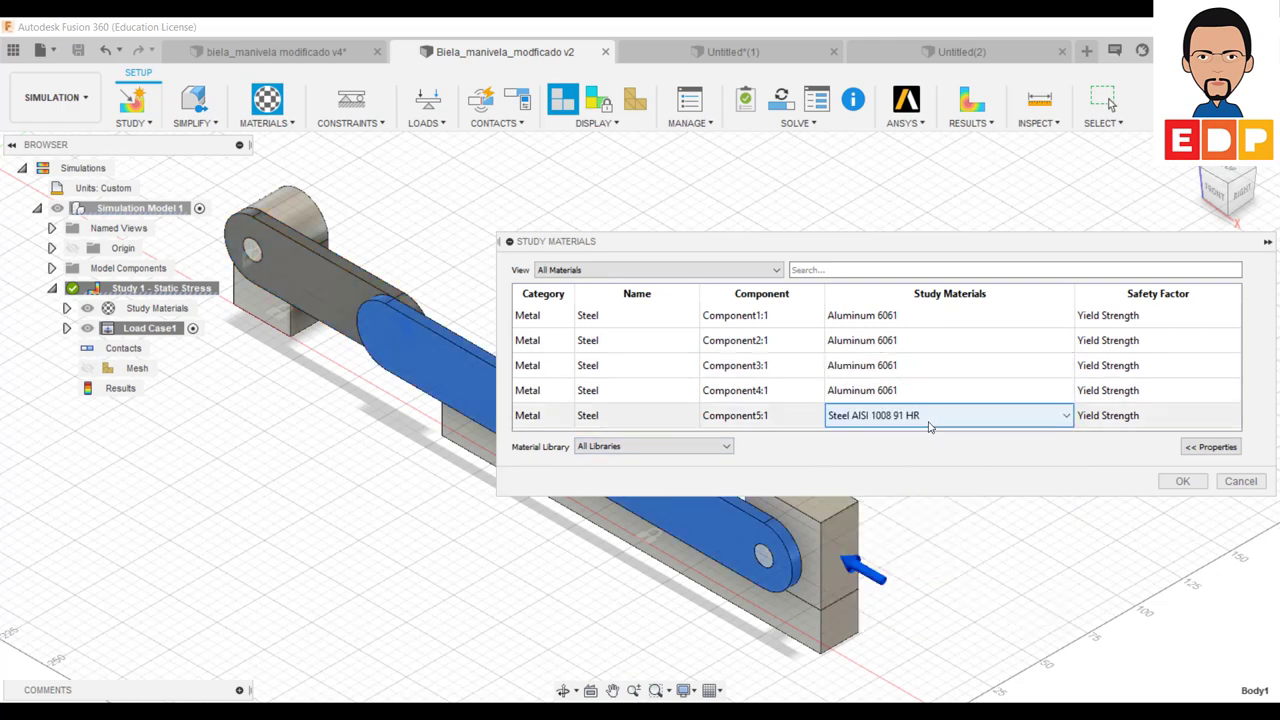
{"action": "left_click", "coordinate": [1066, 415]}
{"action": "scroll", "coordinate": [940, 510], "scroll_direction": "down", "scroll_amount": 2}
{"action": "scroll", "coordinate": [940, 508], "scroll_direction": "down", "scroll_amount": 3}
{"action": "scroll", "coordinate": [943, 525], "scroll_direction": "up", "scroll_amount": 2}
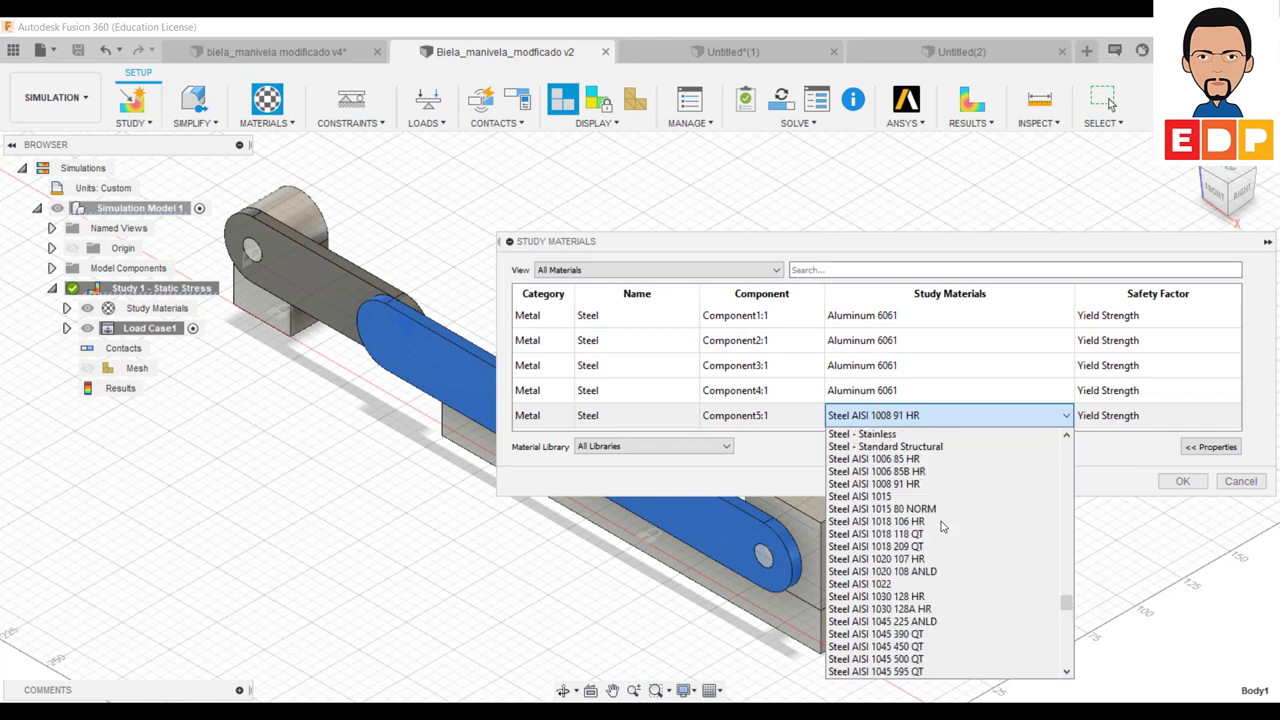
{"action": "scroll", "coordinate": [943, 523], "scroll_direction": "up", "scroll_amount": 5}
{"action": "left_click_drag", "start_coordinate": [1069, 597], "coordinate": [1068, 445]}
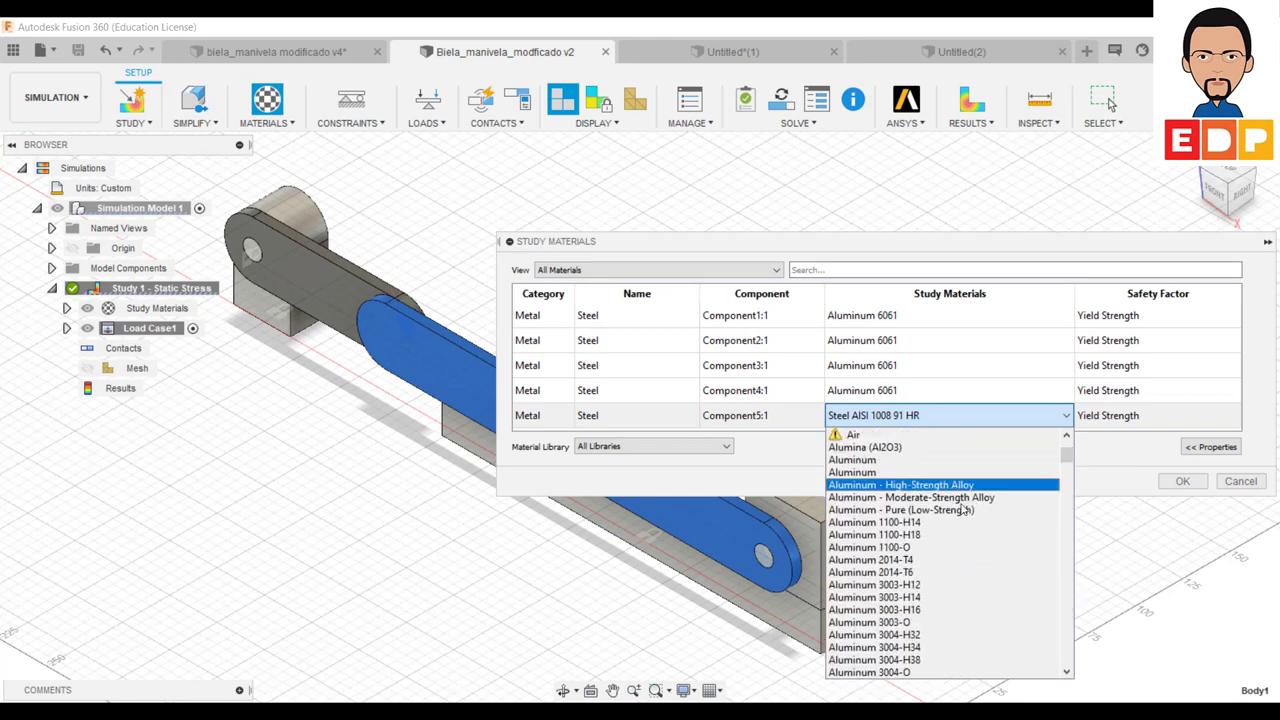
{"action": "scroll", "coordinate": [960, 500], "scroll_direction": "down", "scroll_amount": 1}
{"action": "scroll", "coordinate": [958, 575], "scroll_direction": "down", "scroll_amount": 3}
{"action": "scroll", "coordinate": [958, 577], "scroll_direction": "down", "scroll_amount": 5}
{"action": "scroll", "coordinate": [958, 577], "scroll_direction": "down", "scroll_amount": 5}
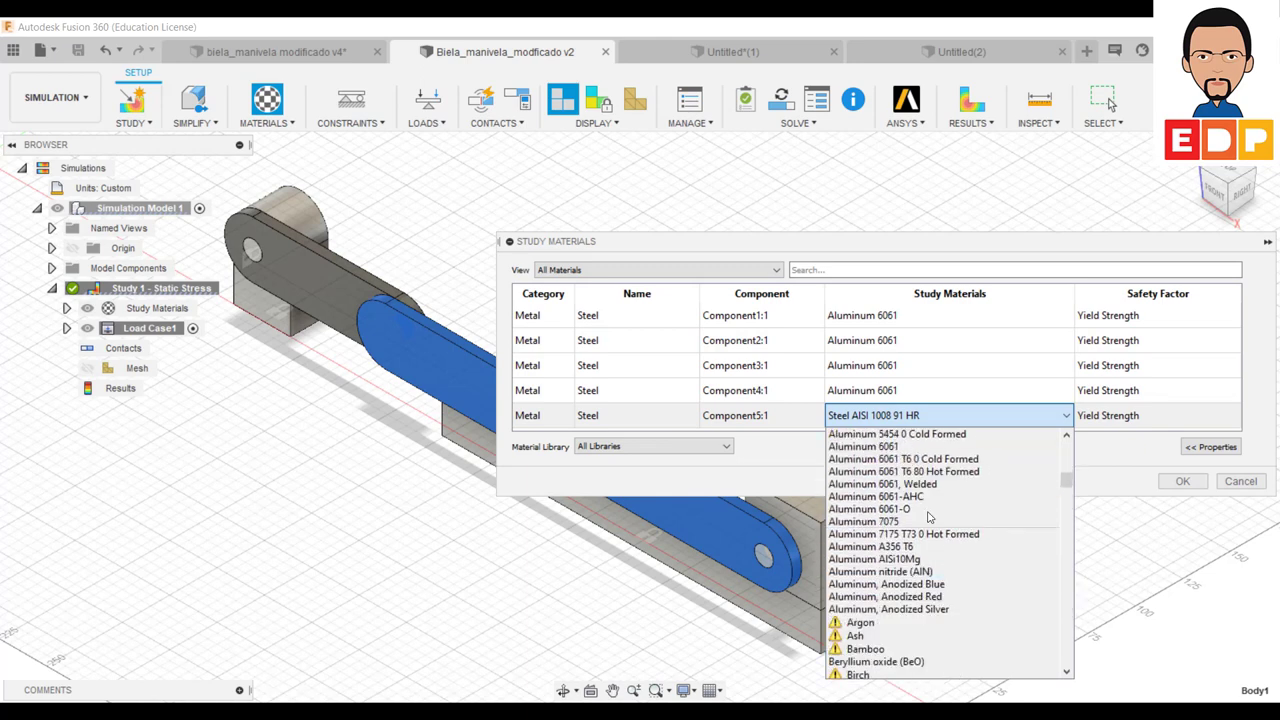
{"action": "left_click", "coordinate": [905, 447]}
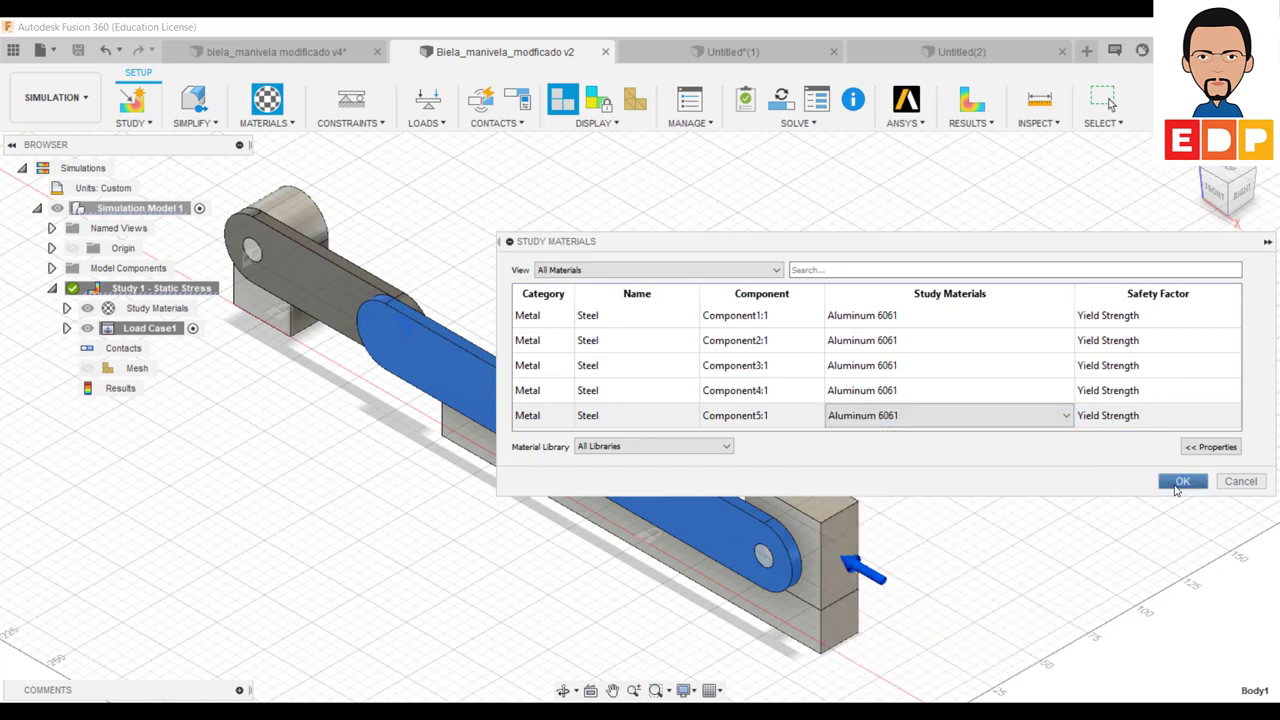
{"action": "left_click", "coordinate": [1182, 481]}
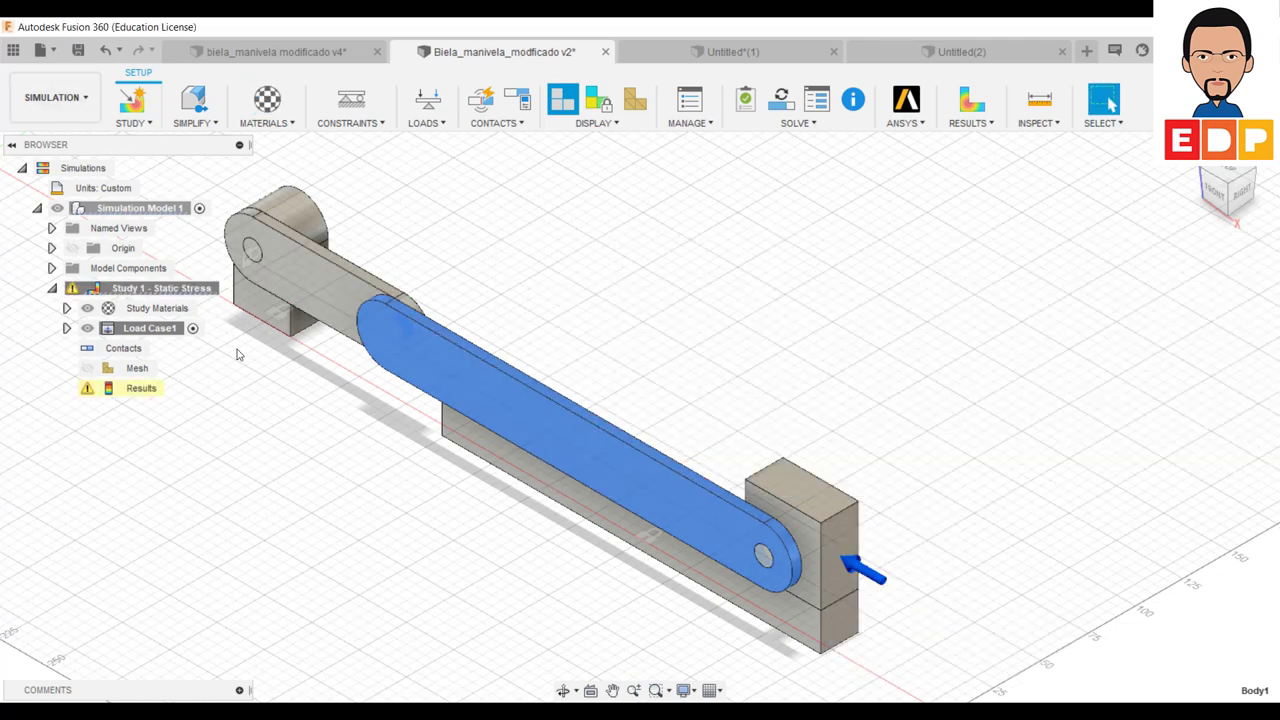
Step: Re-solve Study 1 locally with the all-aluminum materials and dismiss the job status
{"action": "left_click", "coordinate": [785, 105]}
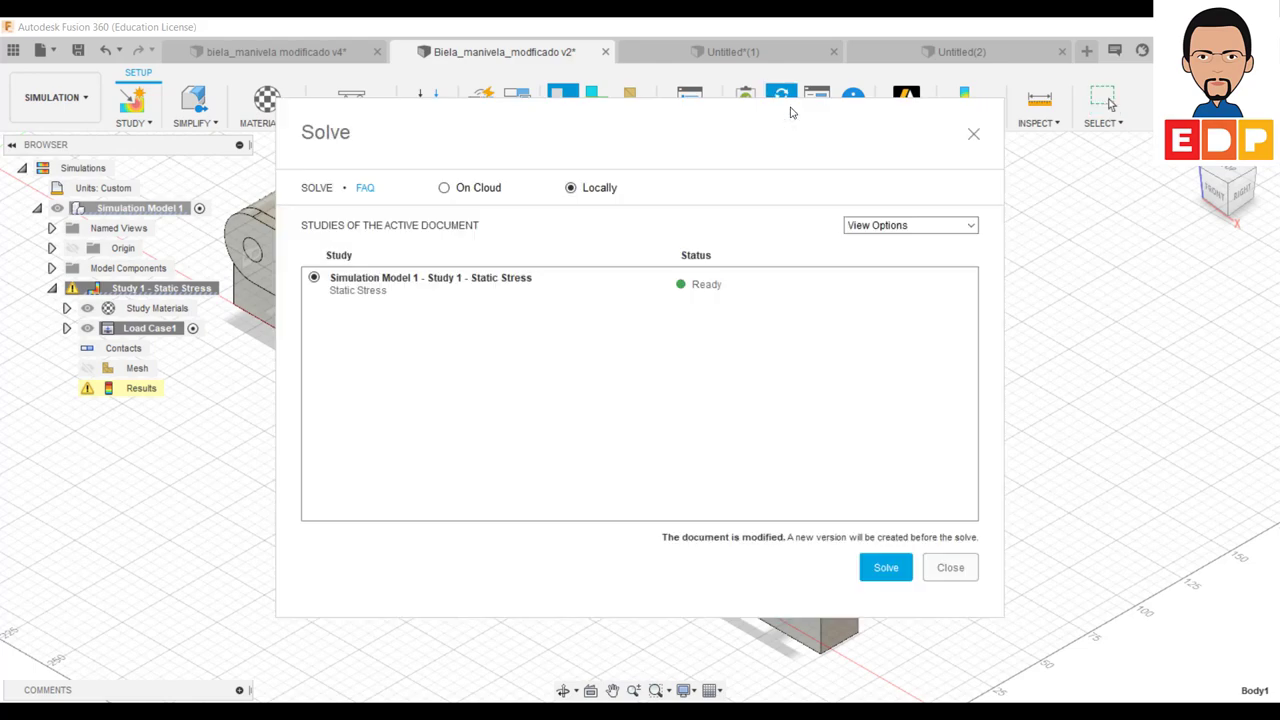
{"action": "left_click", "coordinate": [902, 567]}
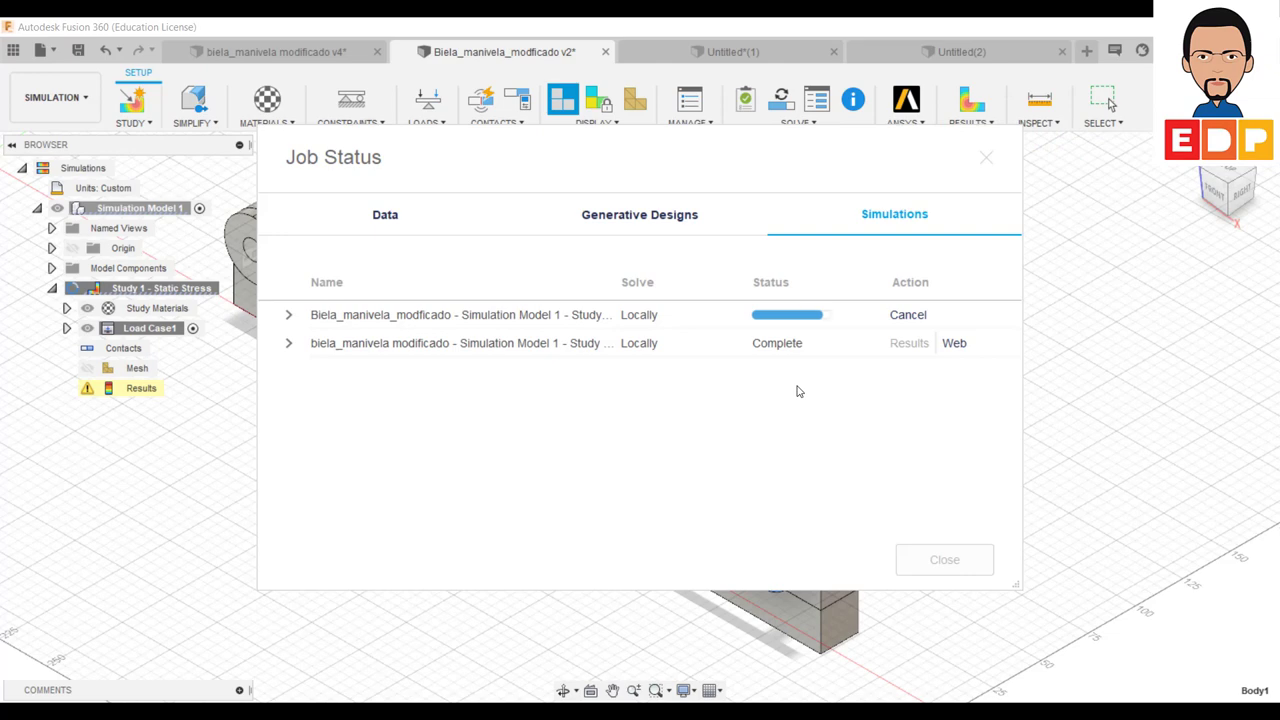
{"action": "key", "text": "Escape"}
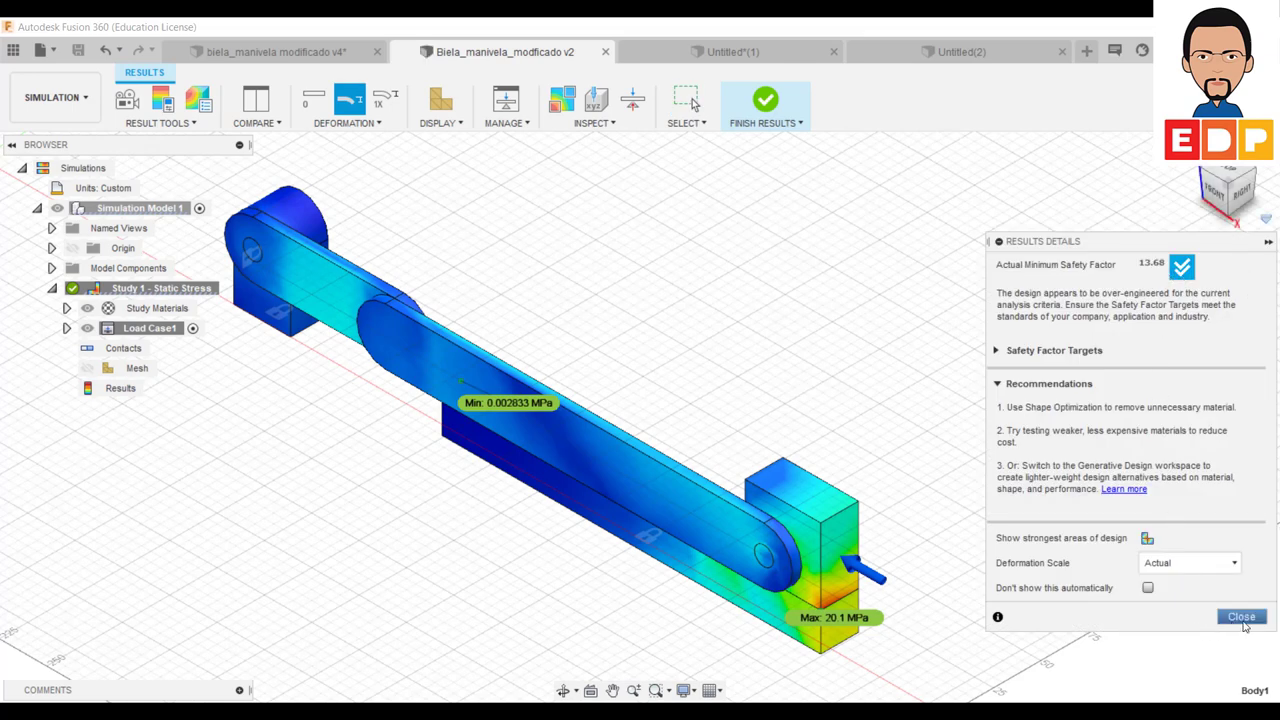
Step: Switch the results plot to Safety Factor (min 13.68), then to Displacement (max 0.05356 mm)
{"action": "left_click", "coordinate": [1242, 618]}
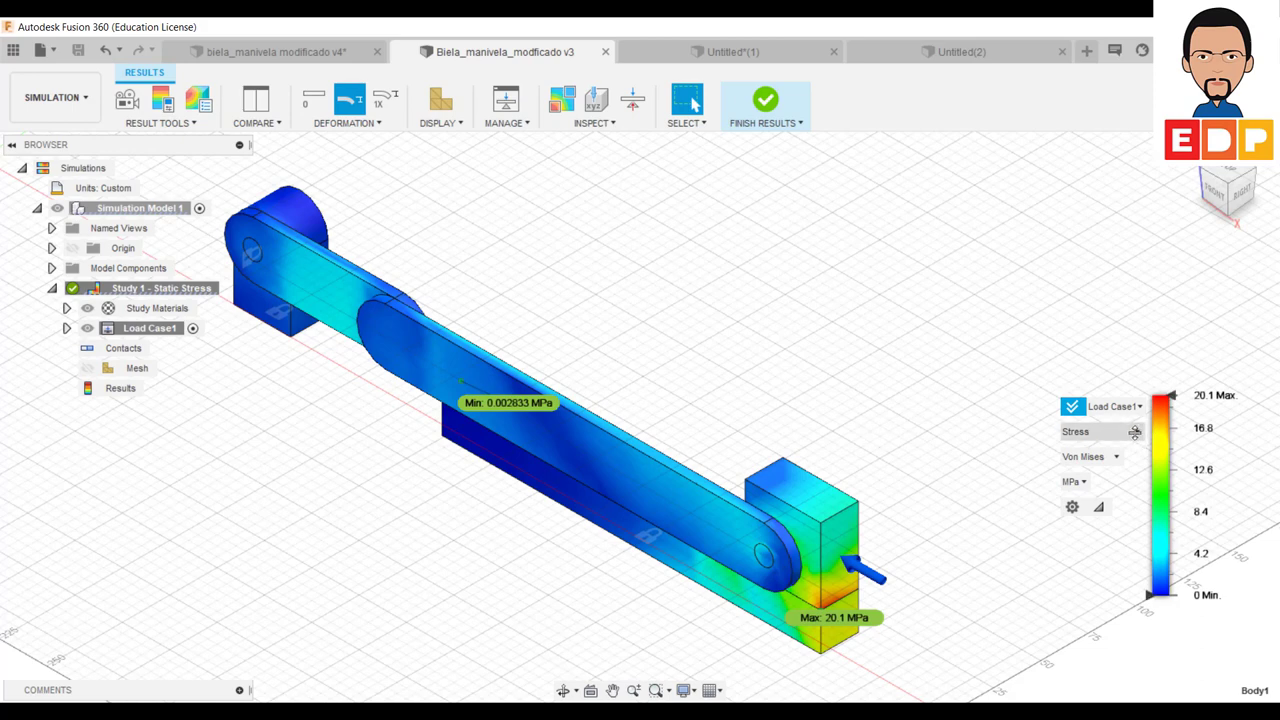
{"action": "left_click", "coordinate": [1136, 431]}
{"action": "left_click", "coordinate": [1094, 450]}
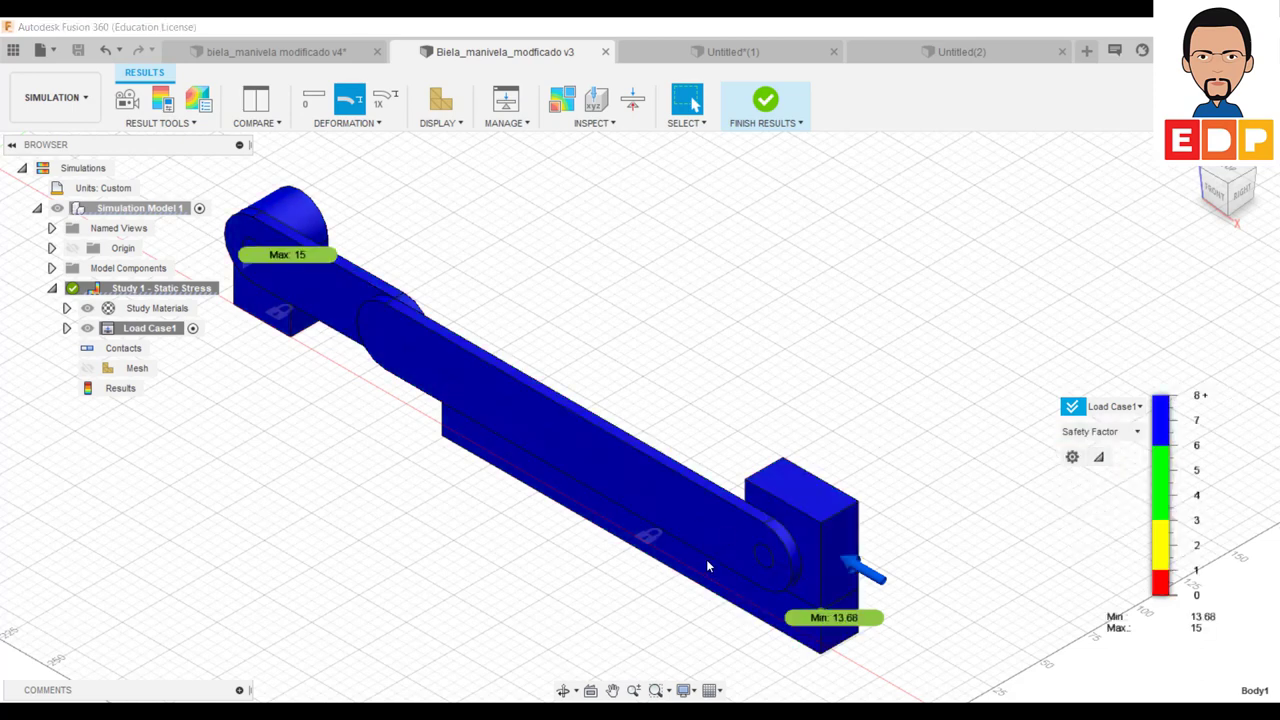
{"action": "left_click", "coordinate": [1136, 431]}
{"action": "left_click", "coordinate": [1118, 492]}
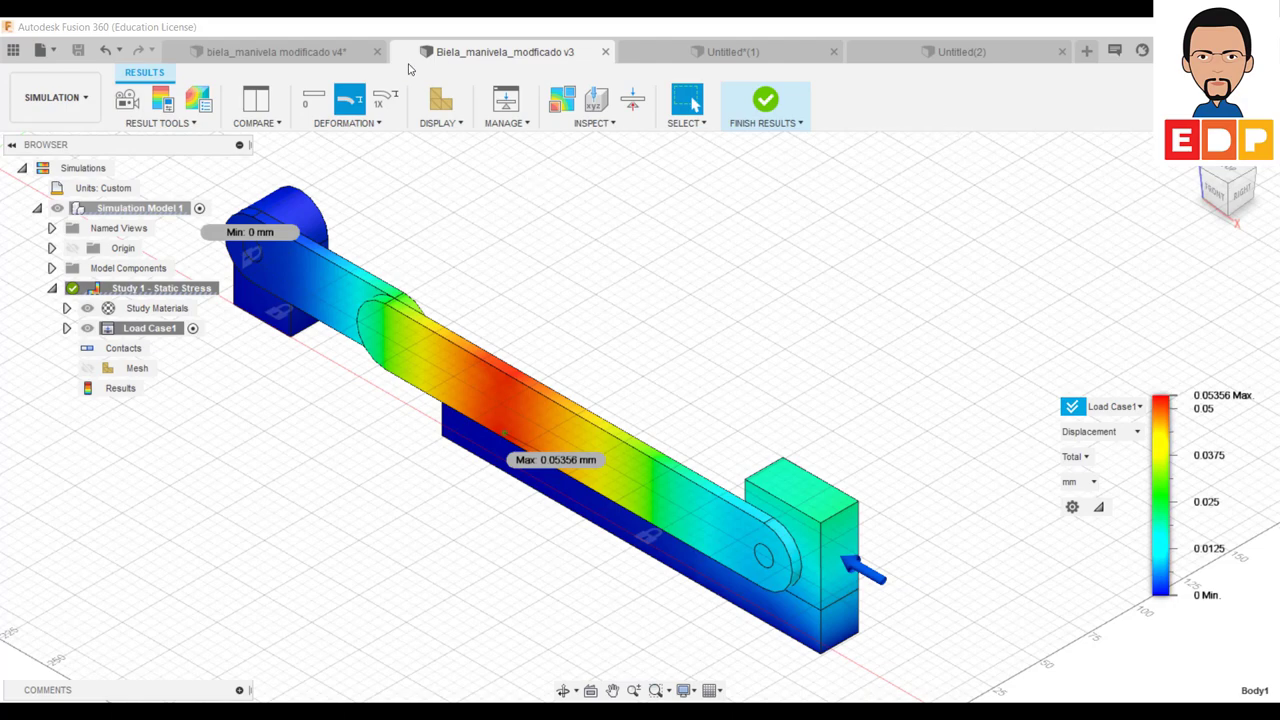
Step: Review the 0.05356 mm displacement at 1X scale from top, corner and front views, then finish results
{"action": "left_click", "coordinate": [1230, 172]}
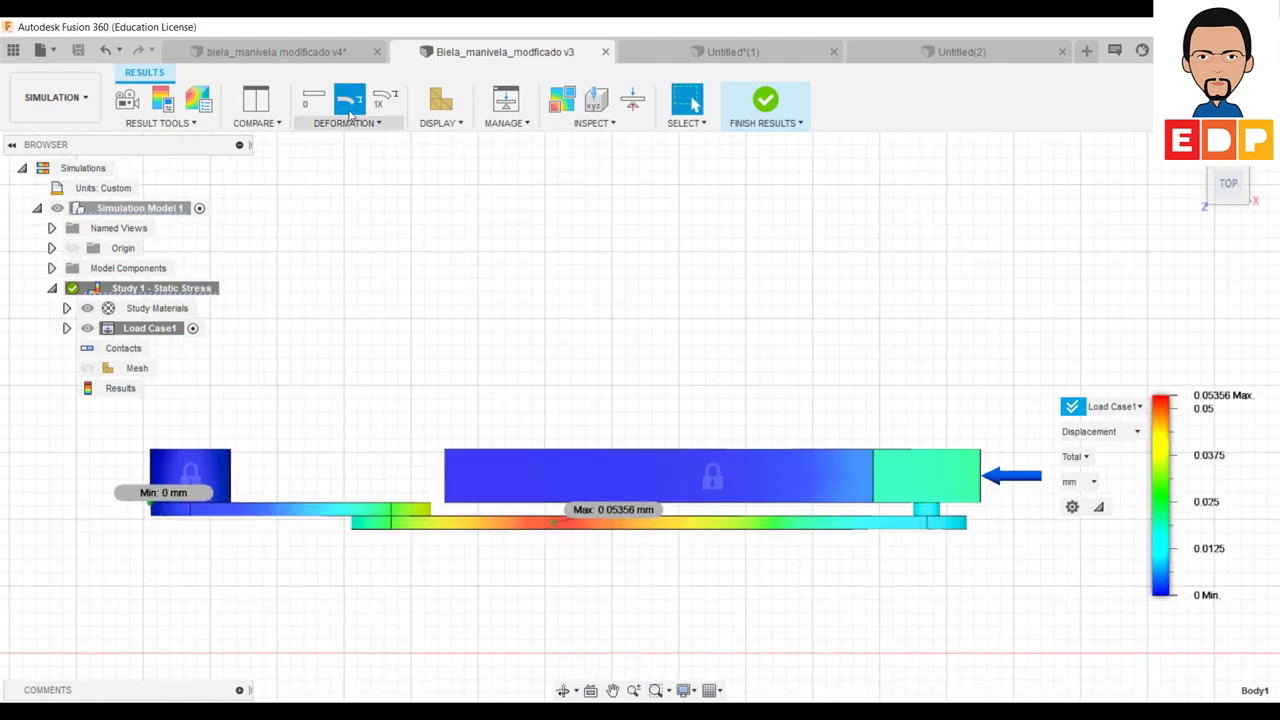
{"action": "left_click", "coordinate": [384, 99]}
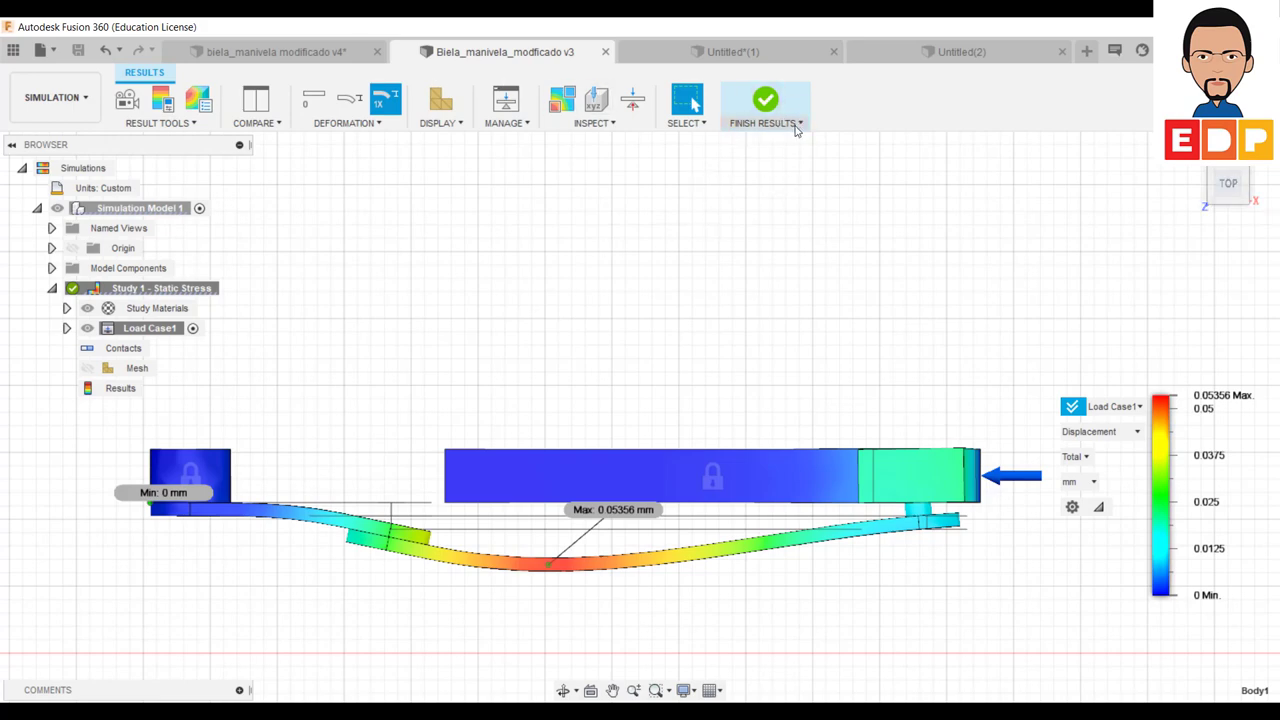
{"action": "mouse_move", "coordinate": [1229, 183]}
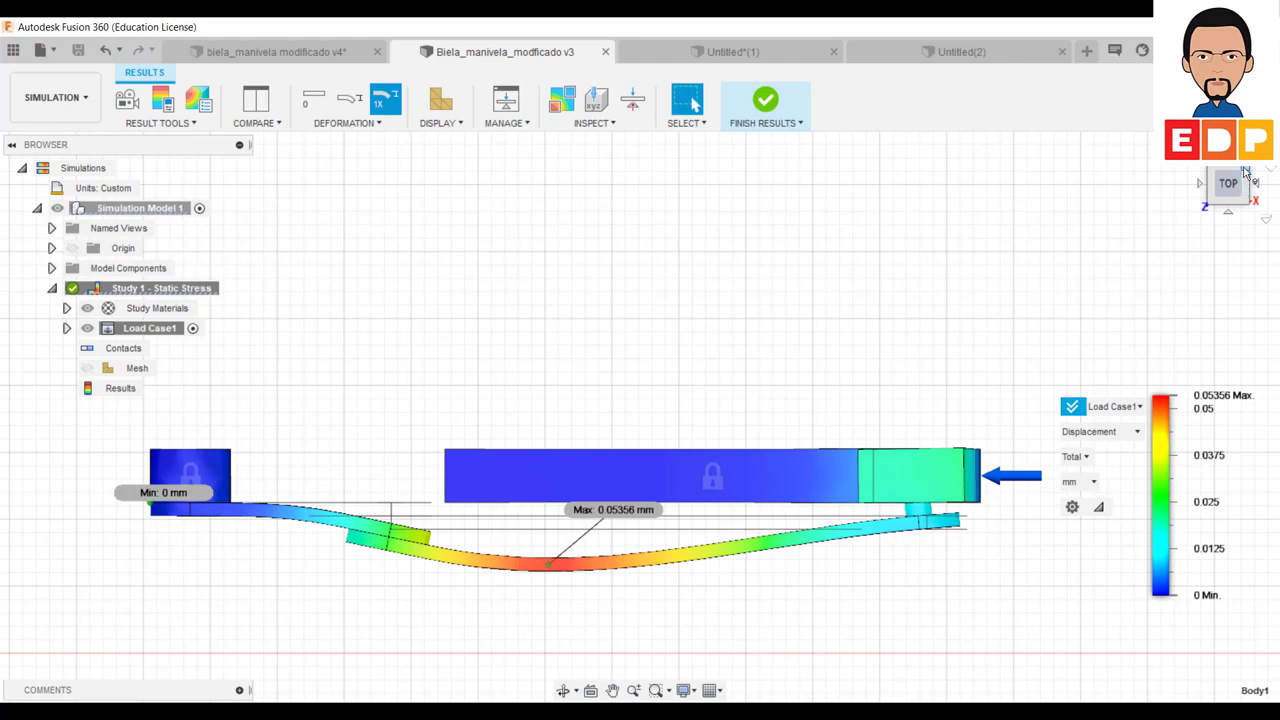
{"action": "left_click", "coordinate": [1246, 172]}
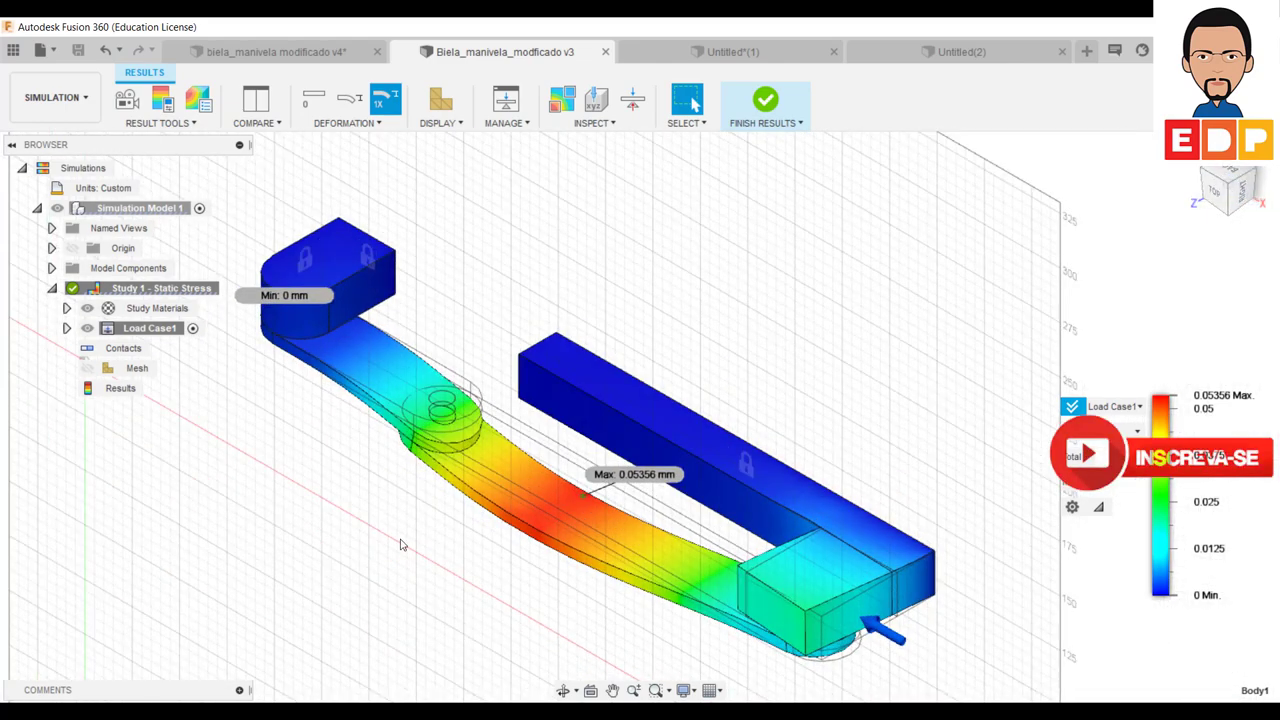
{"action": "left_click", "coordinate": [1232, 212]}
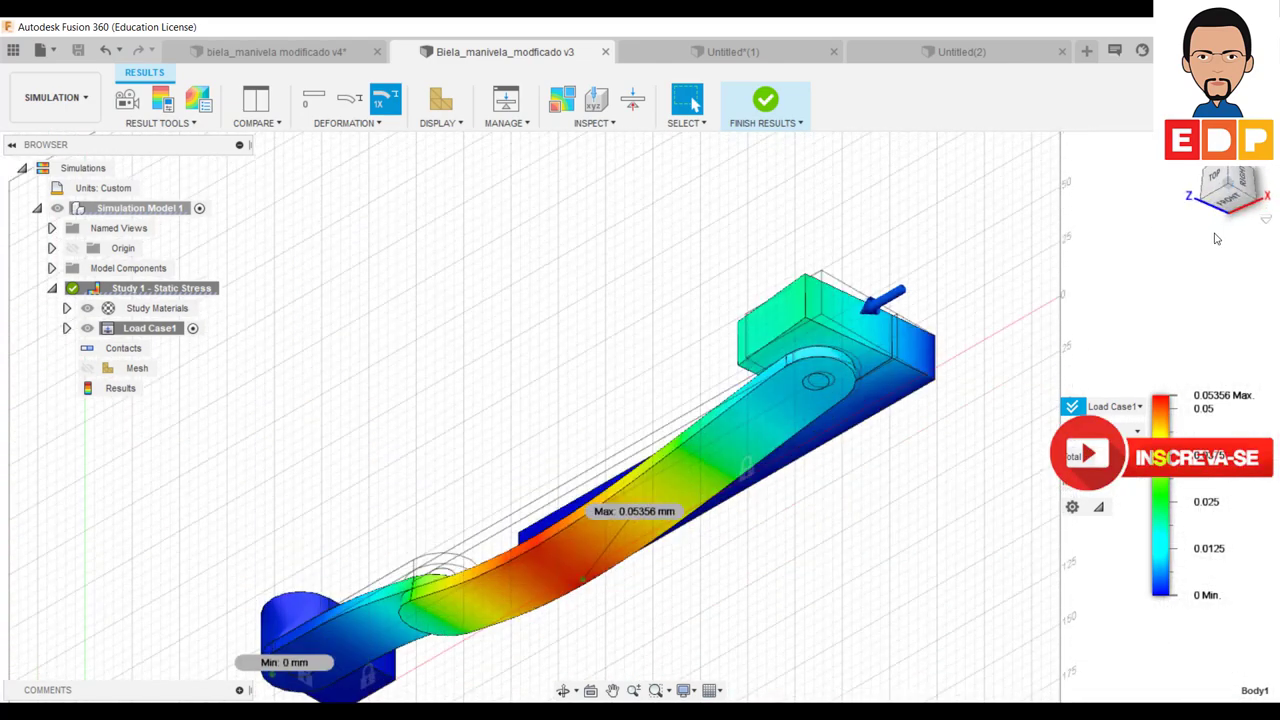
{"action": "left_click", "coordinate": [1222, 205]}
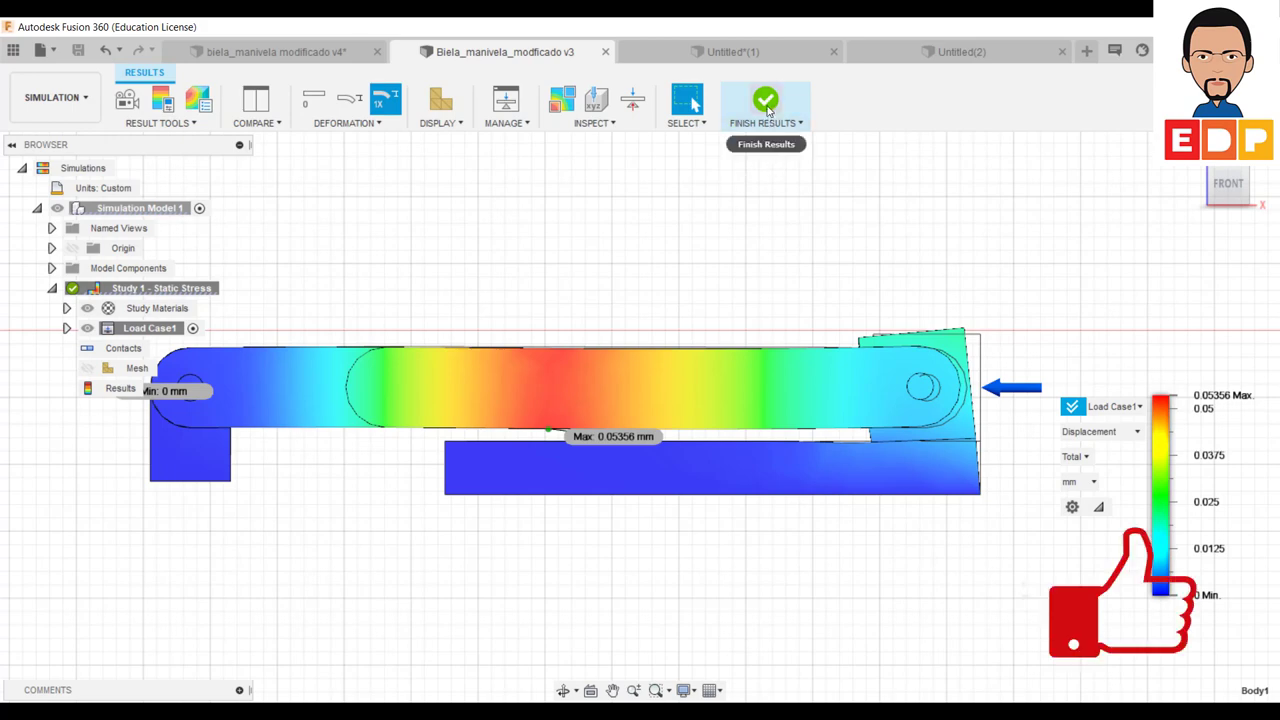
{"action": "left_click", "coordinate": [767, 106]}
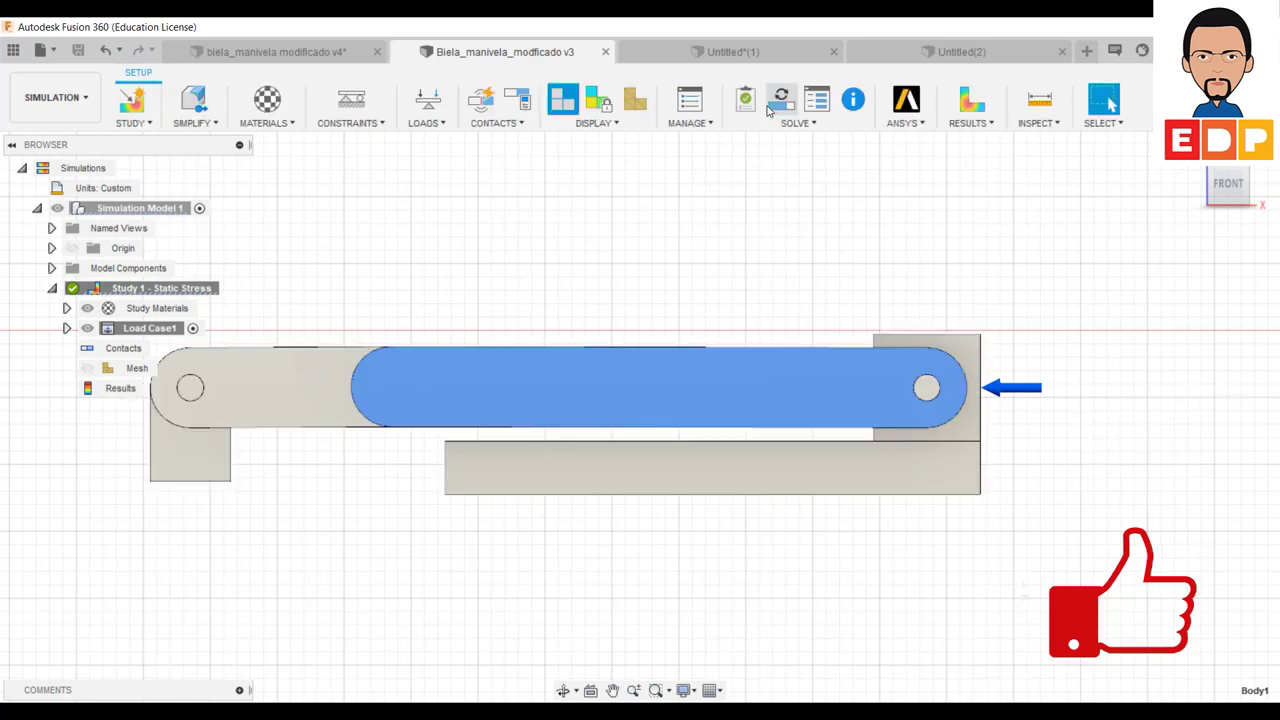